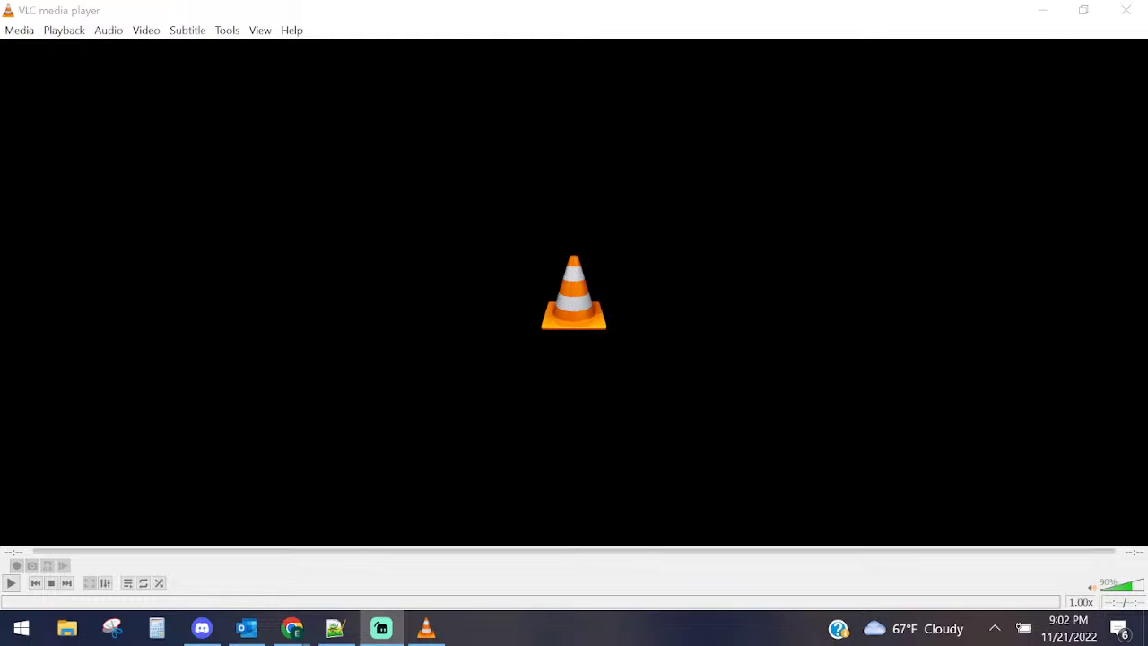
- Close VLC media player and show the Boson login page in a smaller Chrome window on the desktop
left_click(1132, 12)
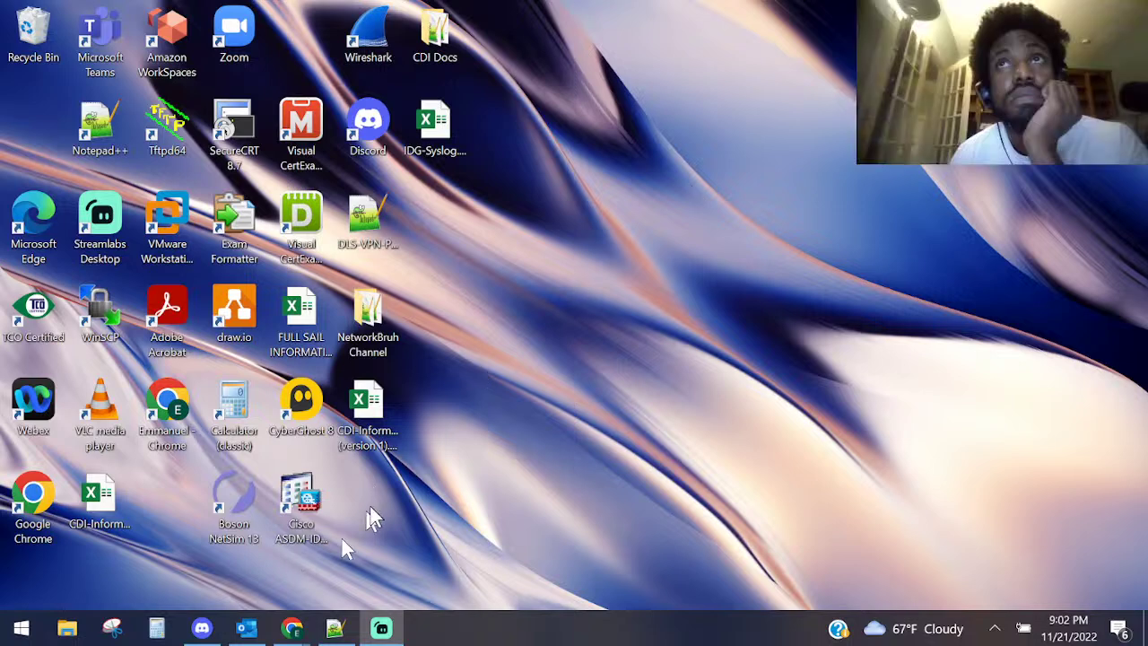
mouse_move(291, 624)
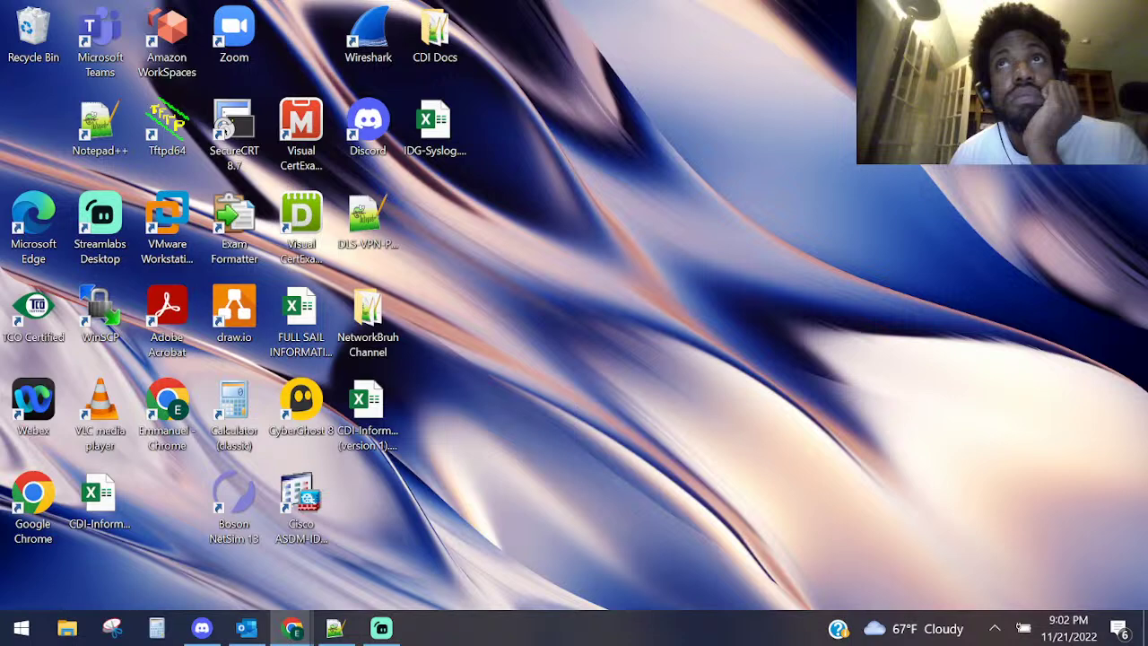
left_click_drag(1139, 2, 390, 148)
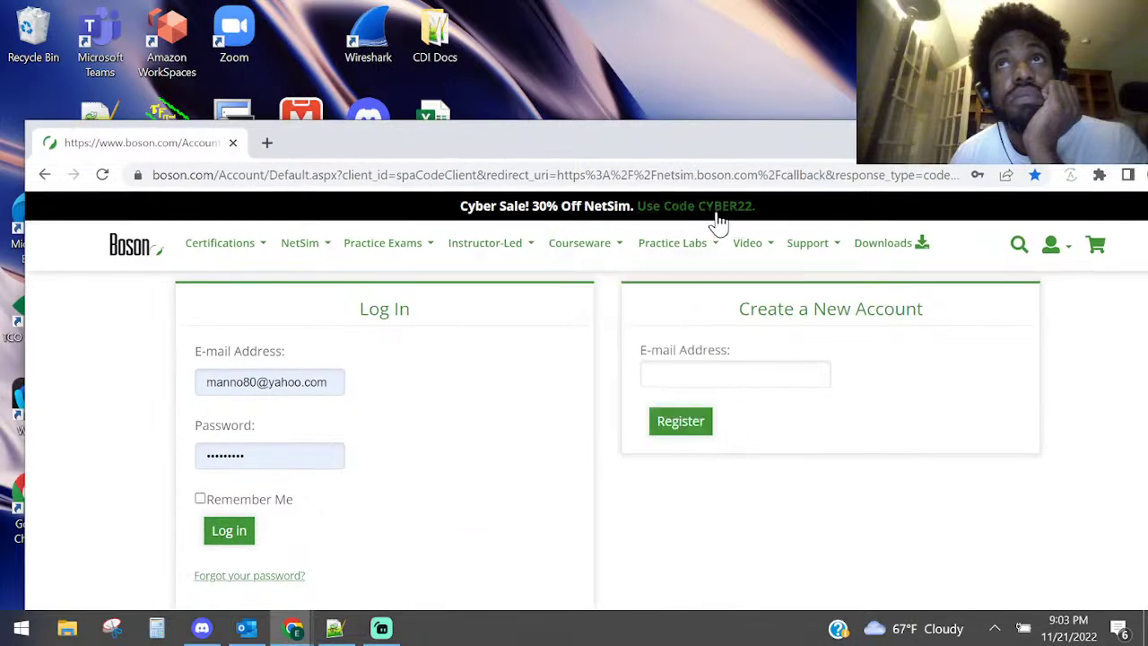
left_click_drag(537, 208, 612, 209)
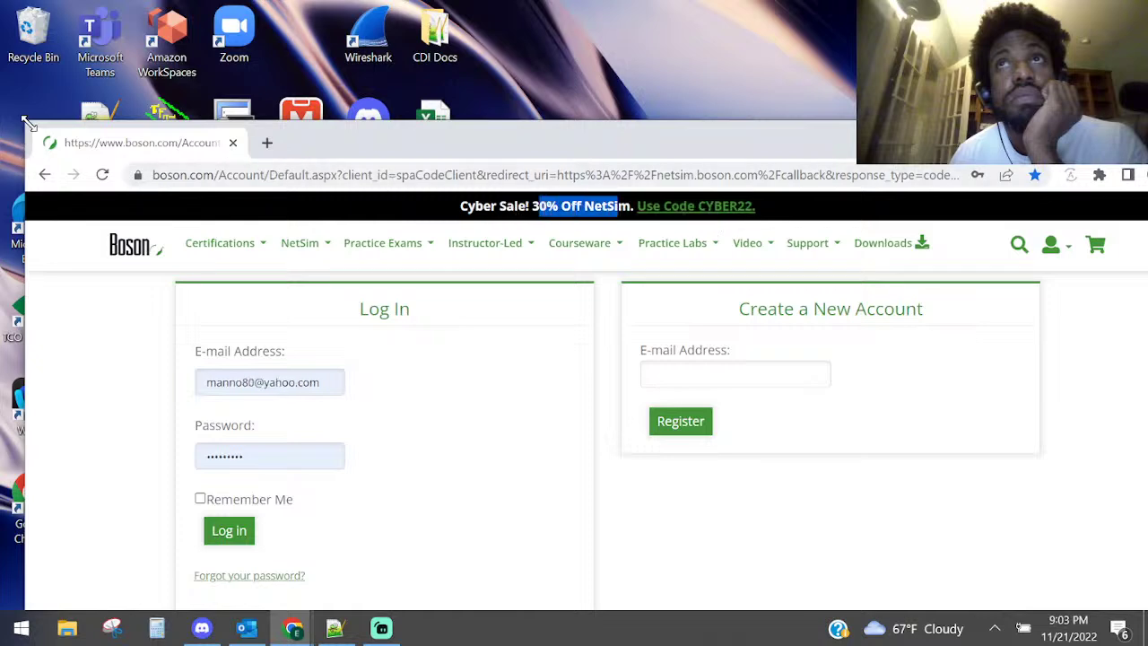
left_click_drag(27, 121, 244, 213)
left_click_drag(640, 257, 436, 99)
- Look through the Boson site's product and support categories, including Courseware, Practice Labs and Video, and open the Downloads page
mouse_move(633, 208)
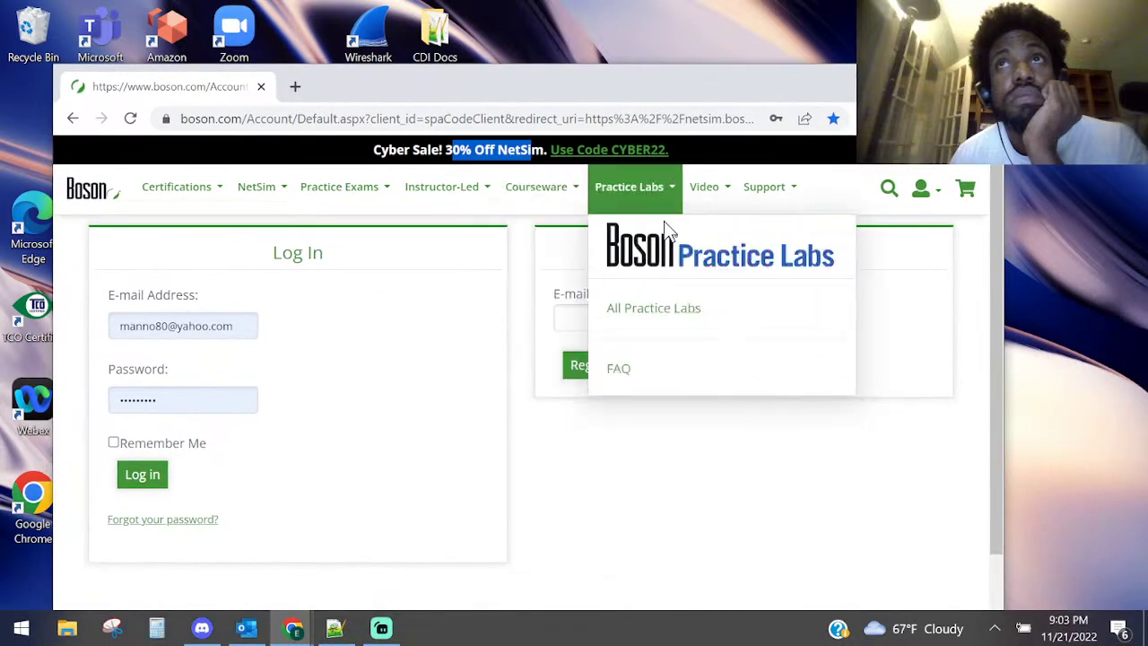
mouse_move(484, 193)
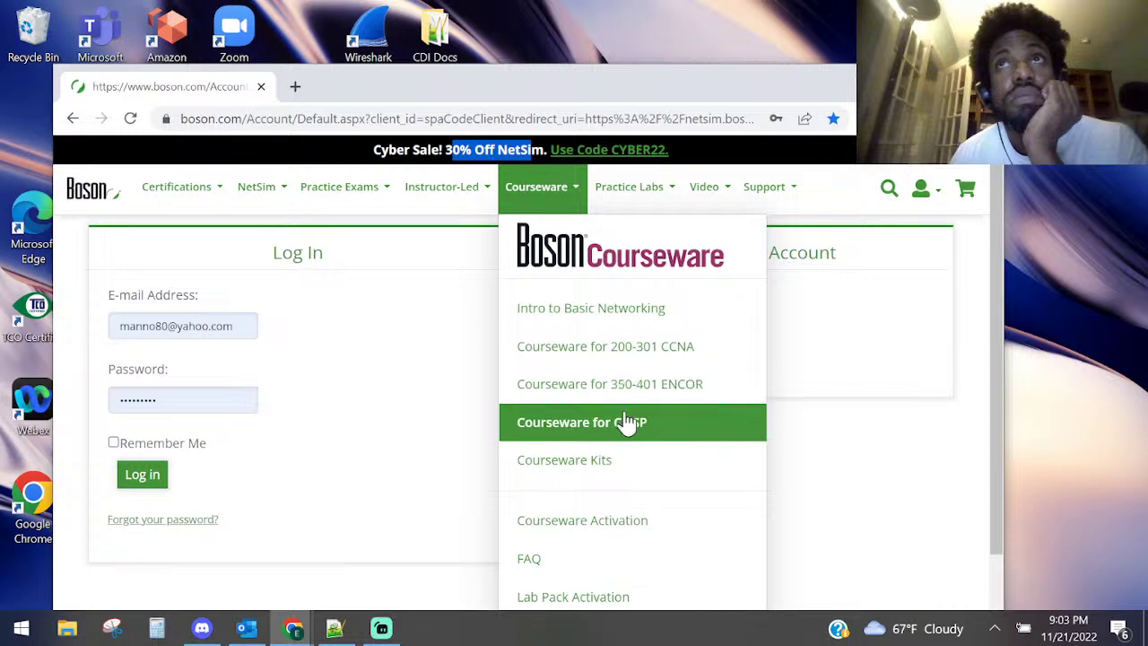
mouse_move(441, 184)
mouse_move(262, 192)
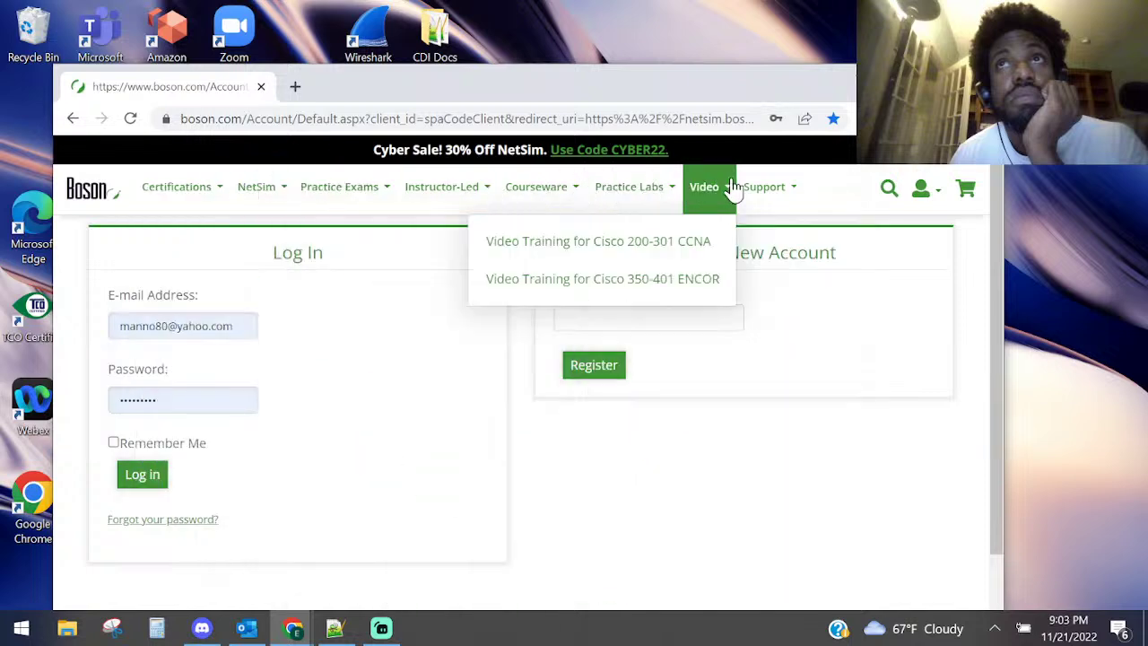
mouse_move(803, 192)
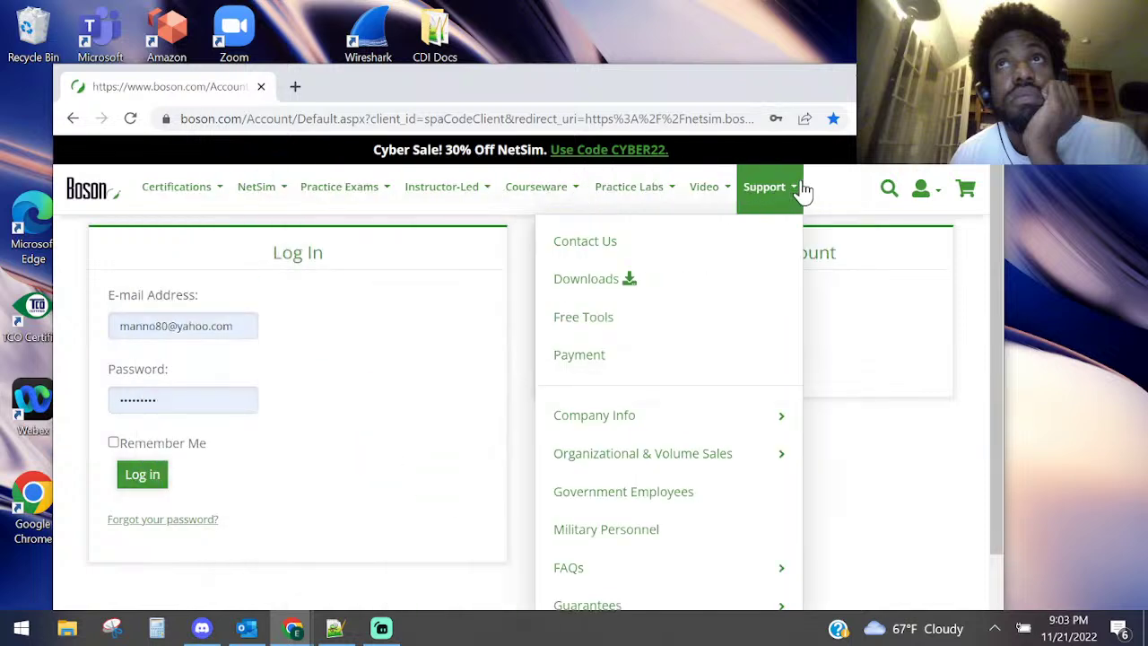
left_click(619, 279)
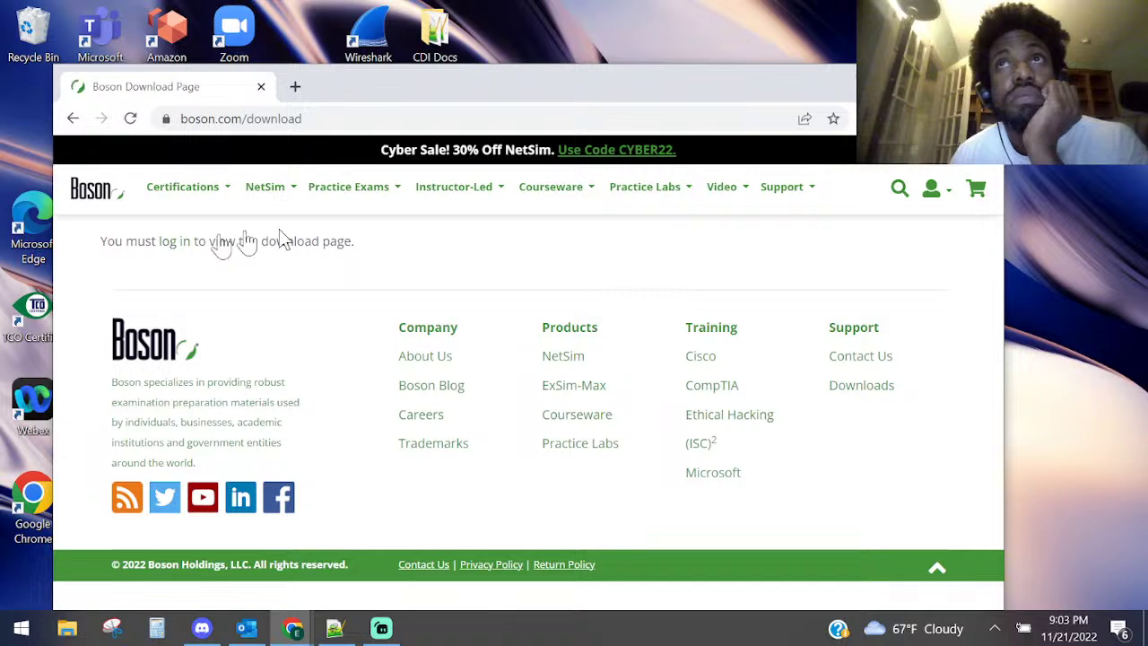
- Open Boson's Free Tools page and review the Subnet Calculator, Verbose and TCP/IP Cheat Sheet entries
mouse_move(796, 206)
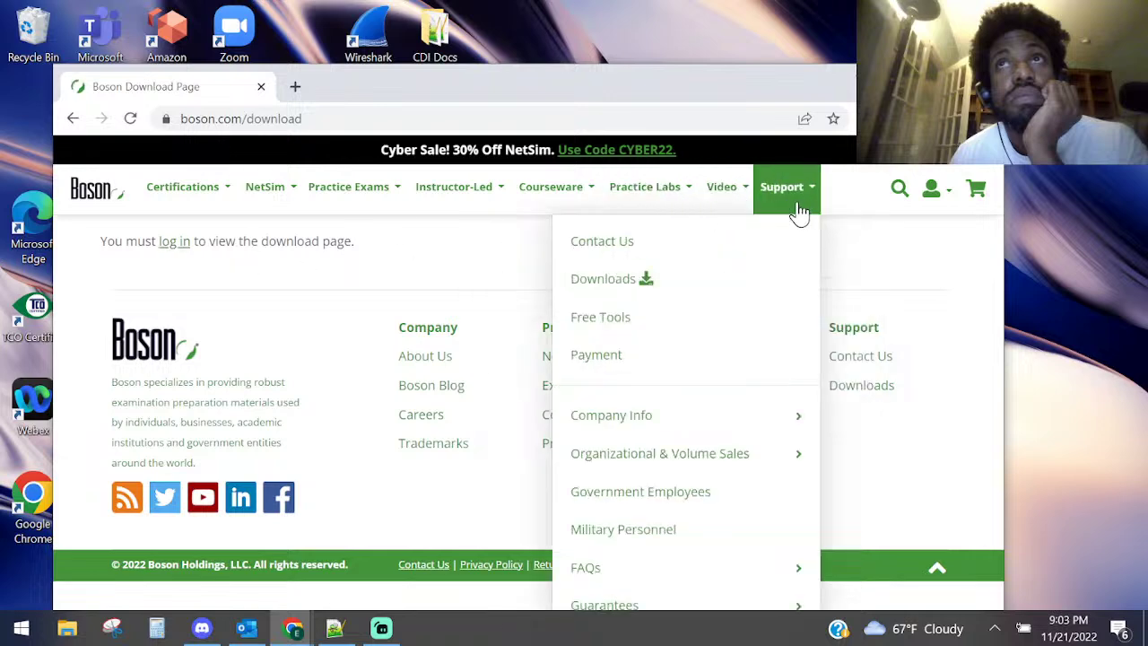
left_click(615, 321)
scroll(715, 317, "down", 3)
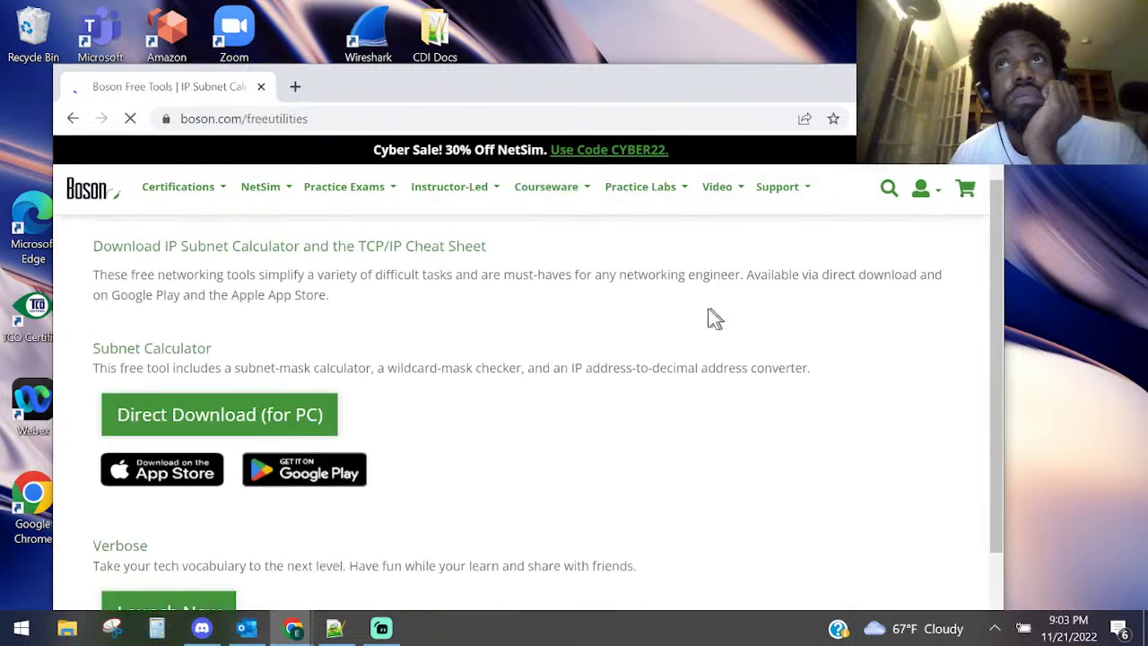
scroll(697, 310, "up", 2)
scroll(700, 312, "down", 1)
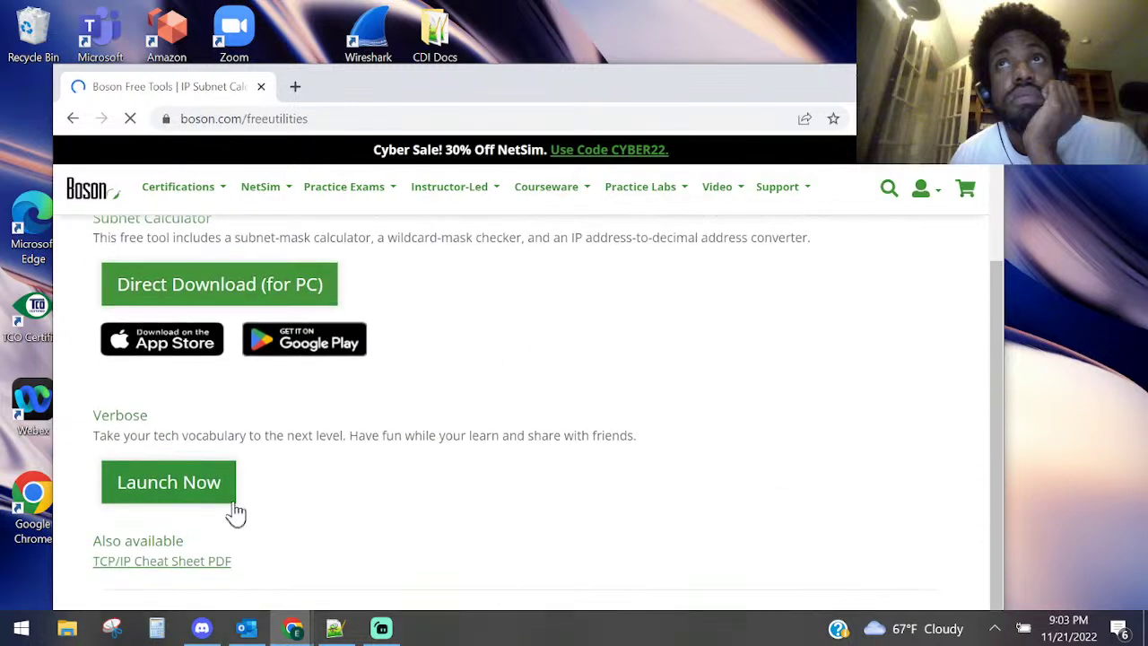
scroll(233, 499, "down", 3)
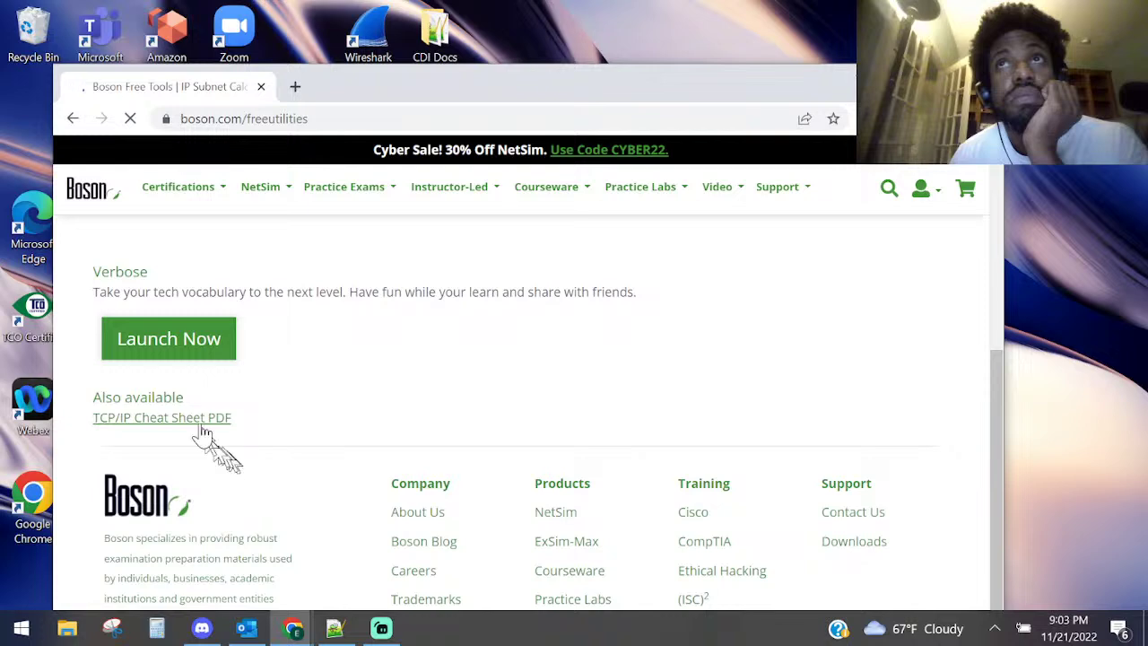
scroll(251, 404, "up", 3)
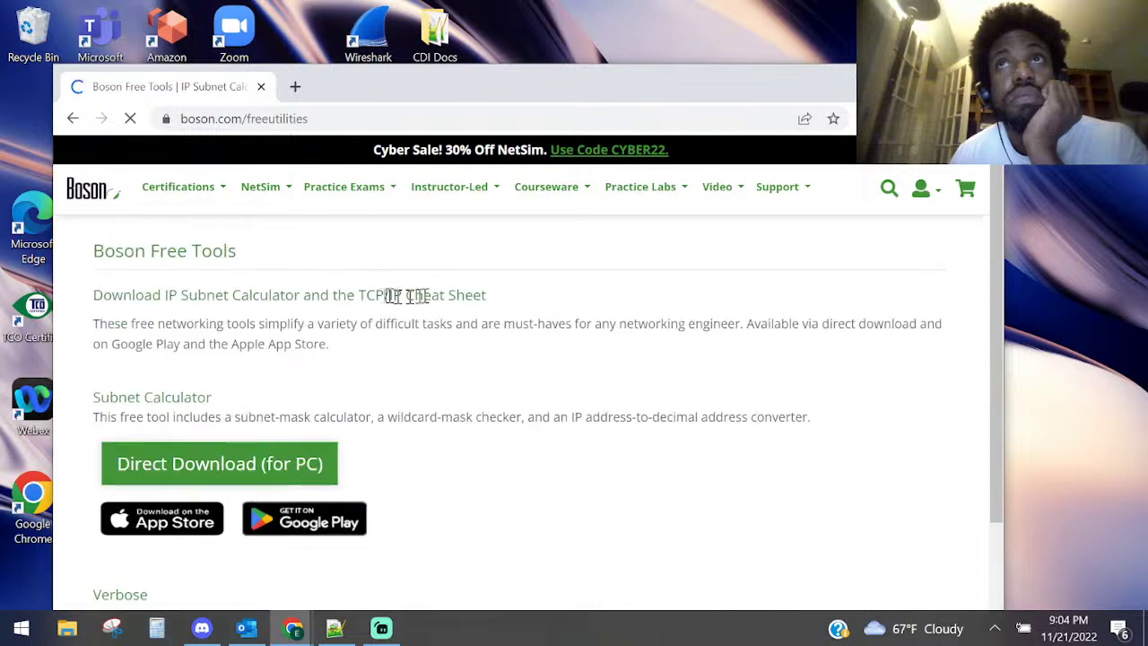
- Return to the Boson home page and log in to the account with the prefilled credentials
left_click(179, 186)
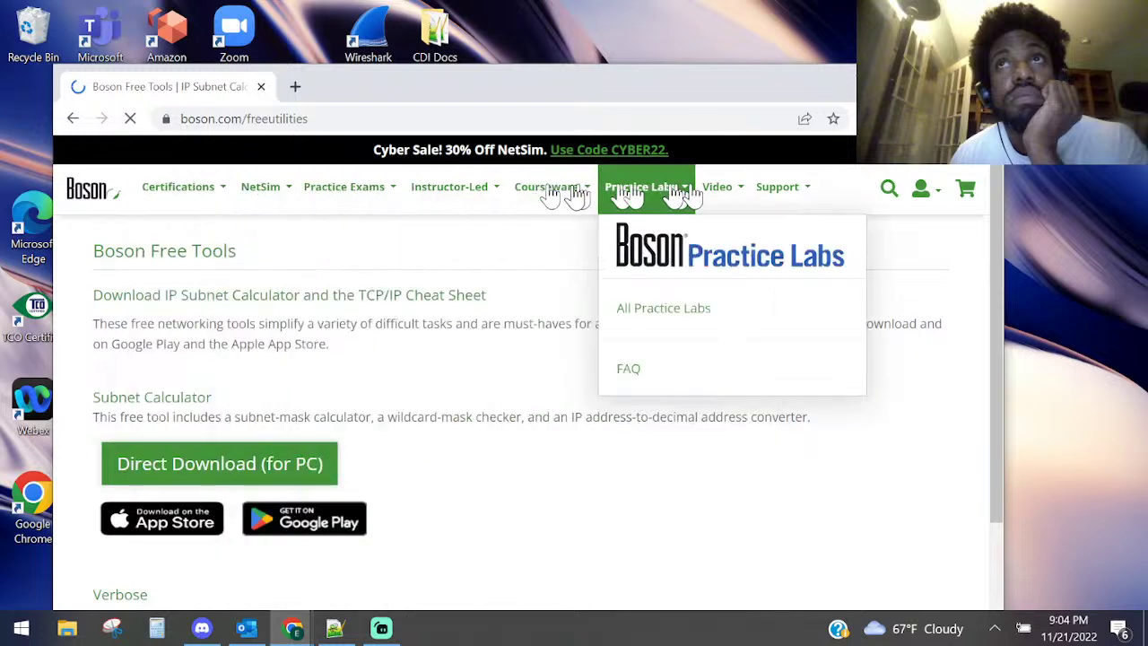
left_click(88, 202)
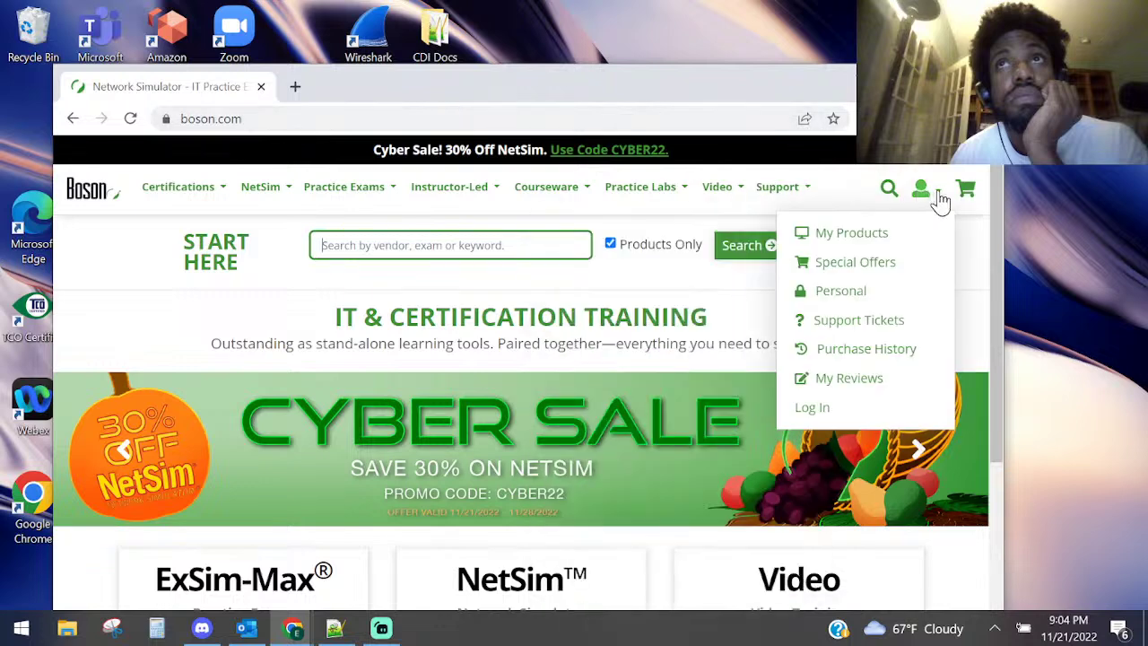
mouse_move(930, 206)
left_click(816, 408)
left_click(194, 401)
left_click(154, 477)
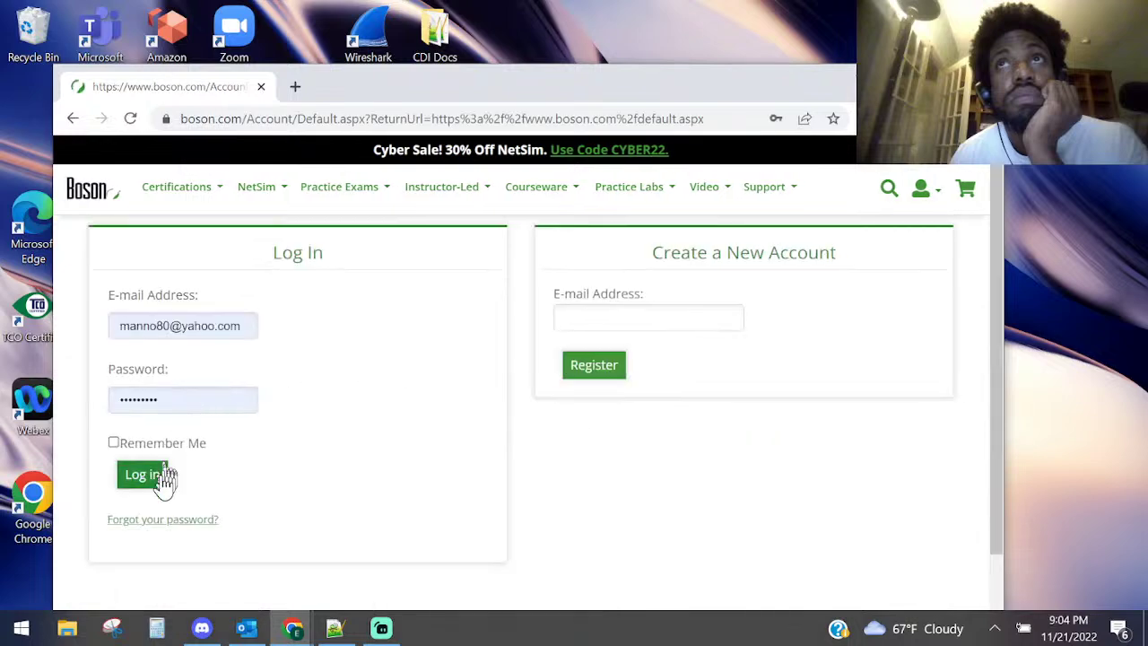
- Open the Boson NetSim web login from the Cisco Study bookmarks in a new tab and close the Boson home page tab
scroll(539, 314, "down", 3)
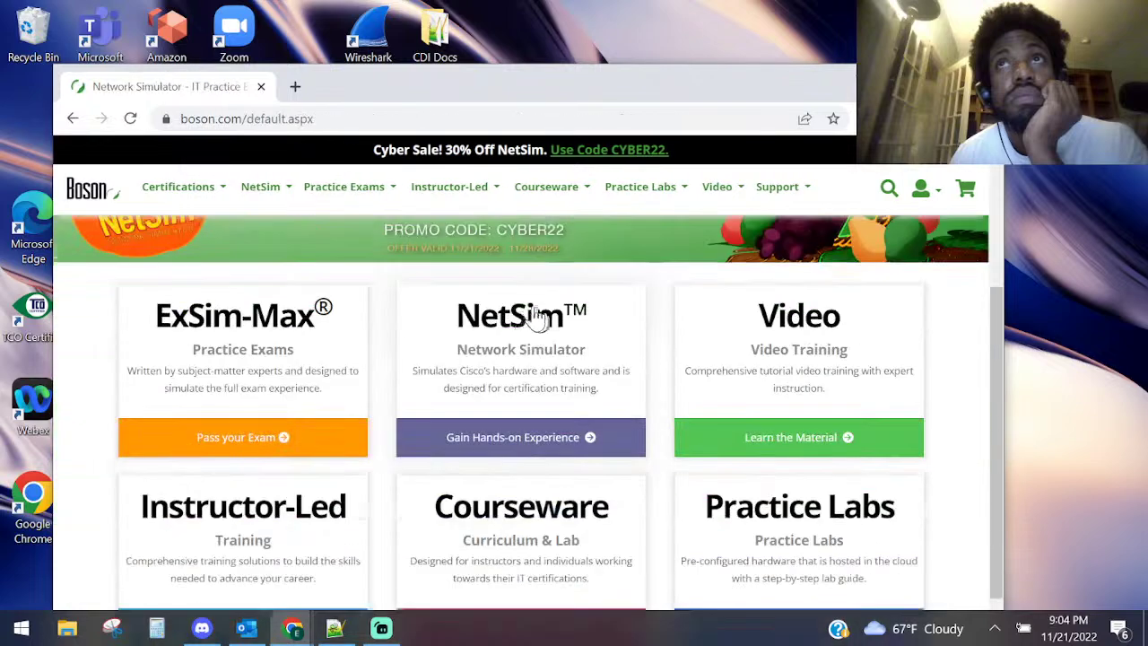
scroll(538, 319, "up", 1)
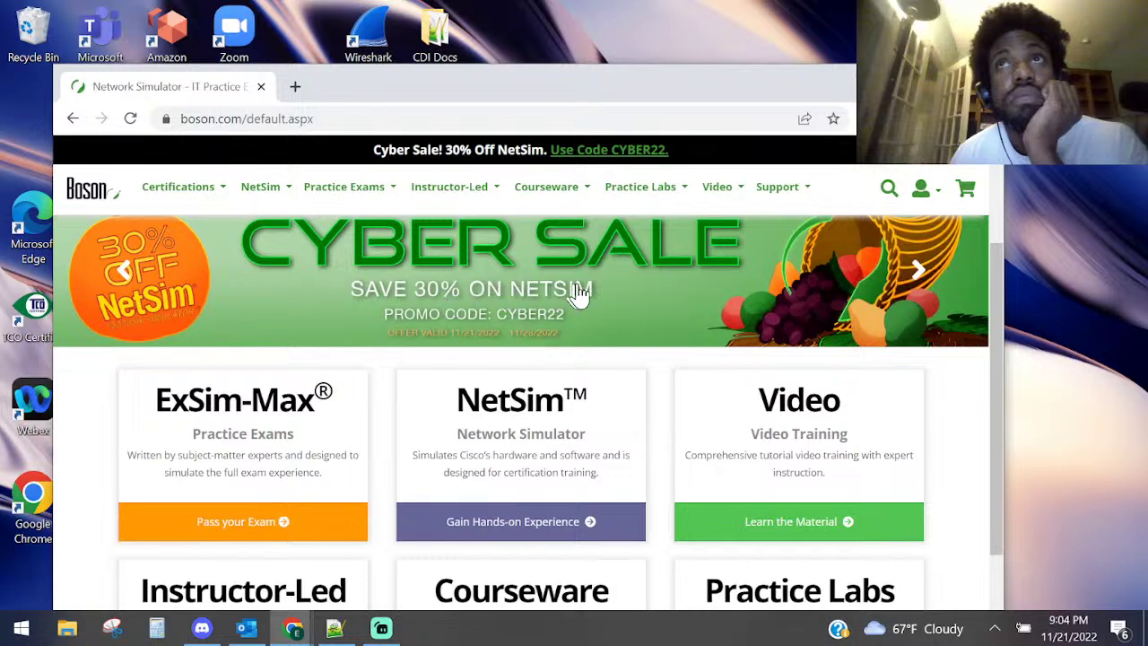
scroll(551, 296, "up", 2)
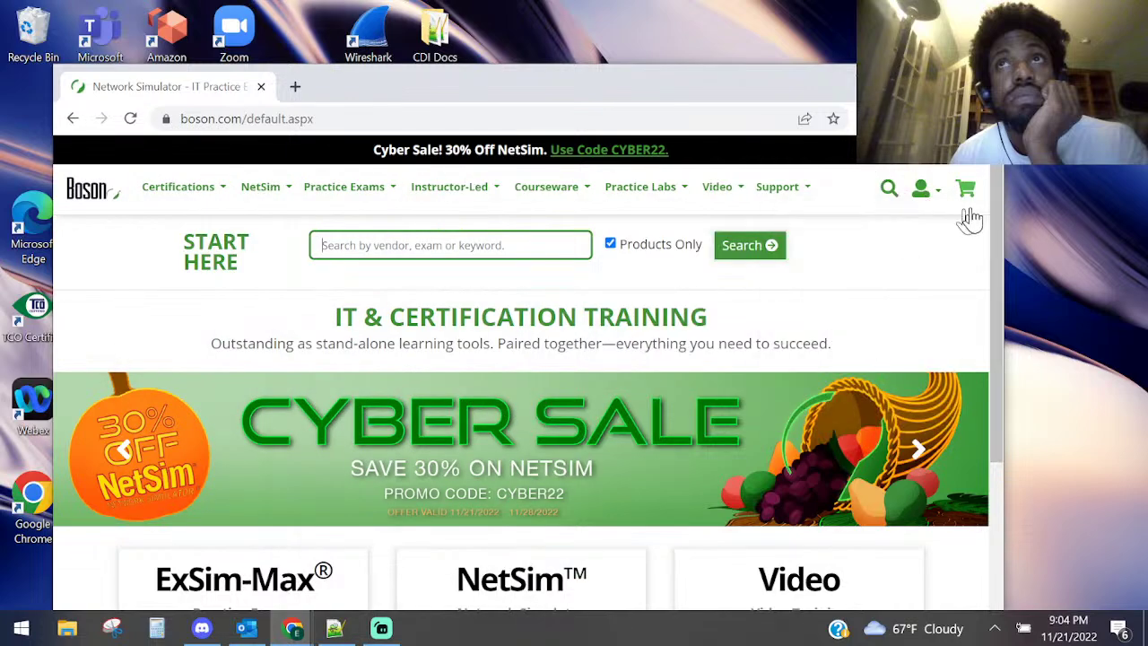
mouse_move(692, 199)
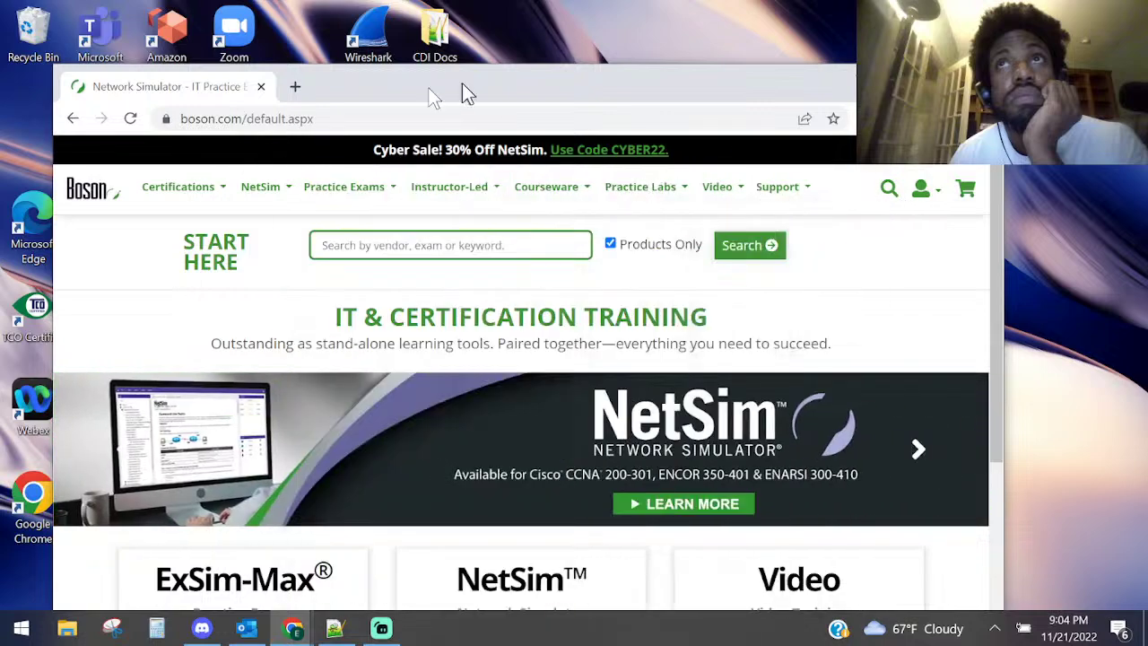
left_click(296, 86)
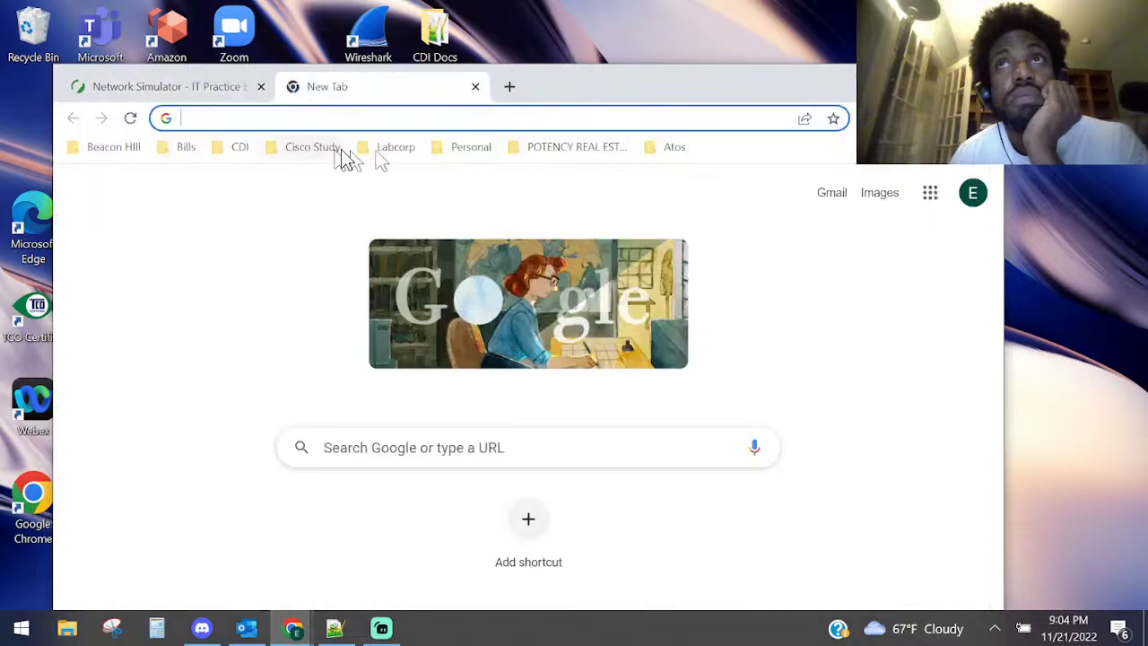
left_click(280, 151)
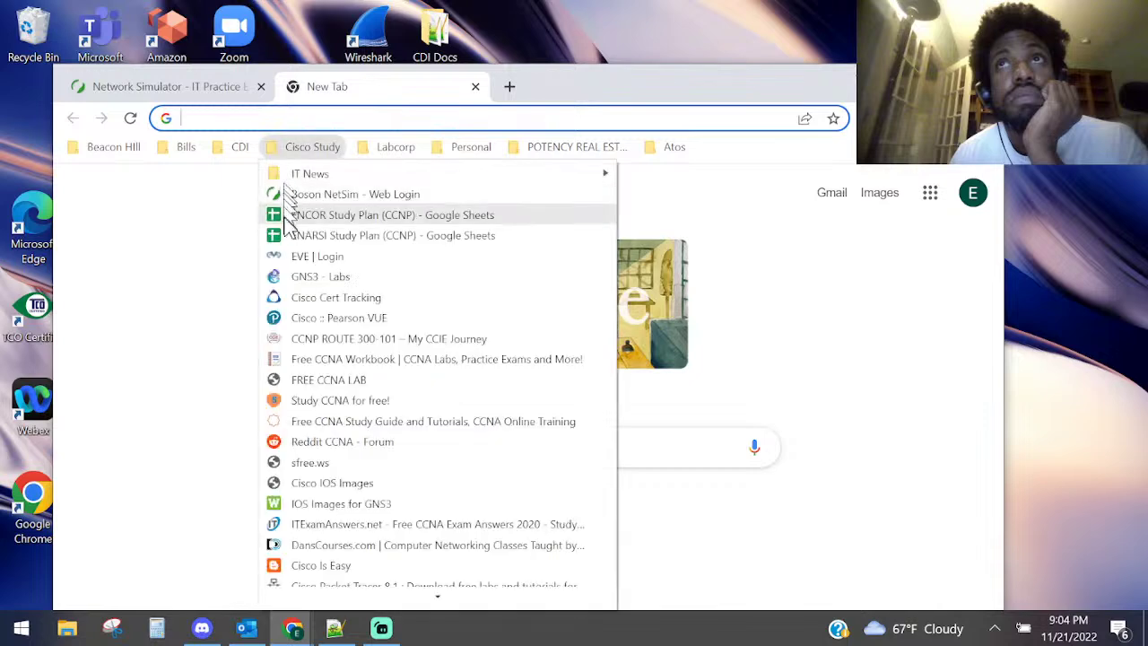
left_click(282, 193)
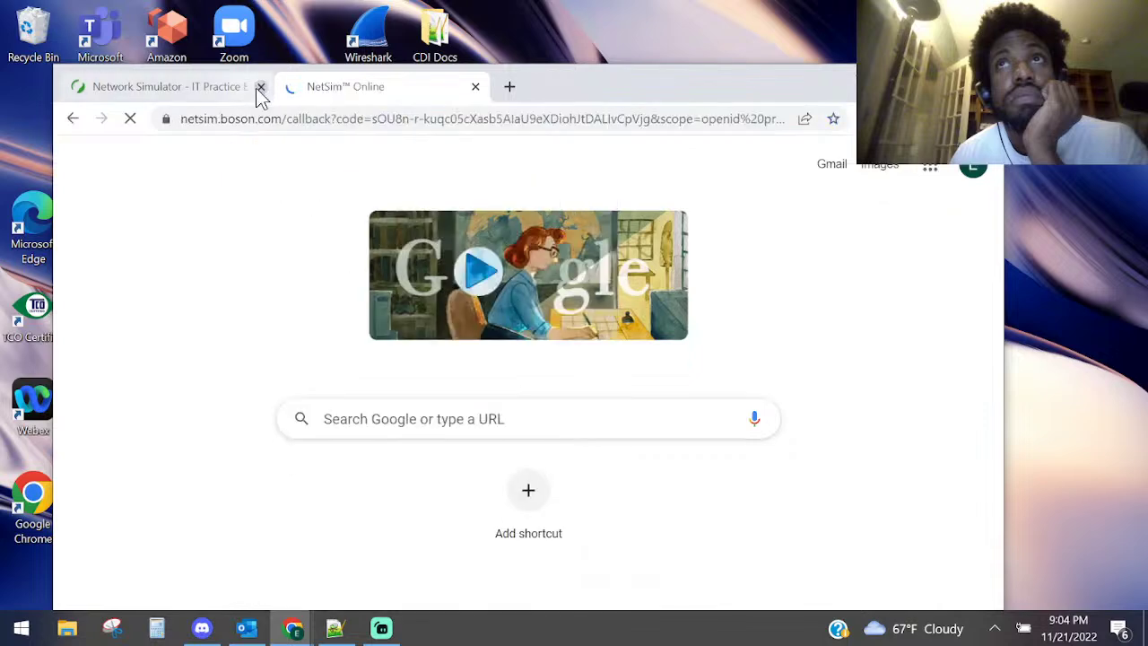
left_click(259, 87)
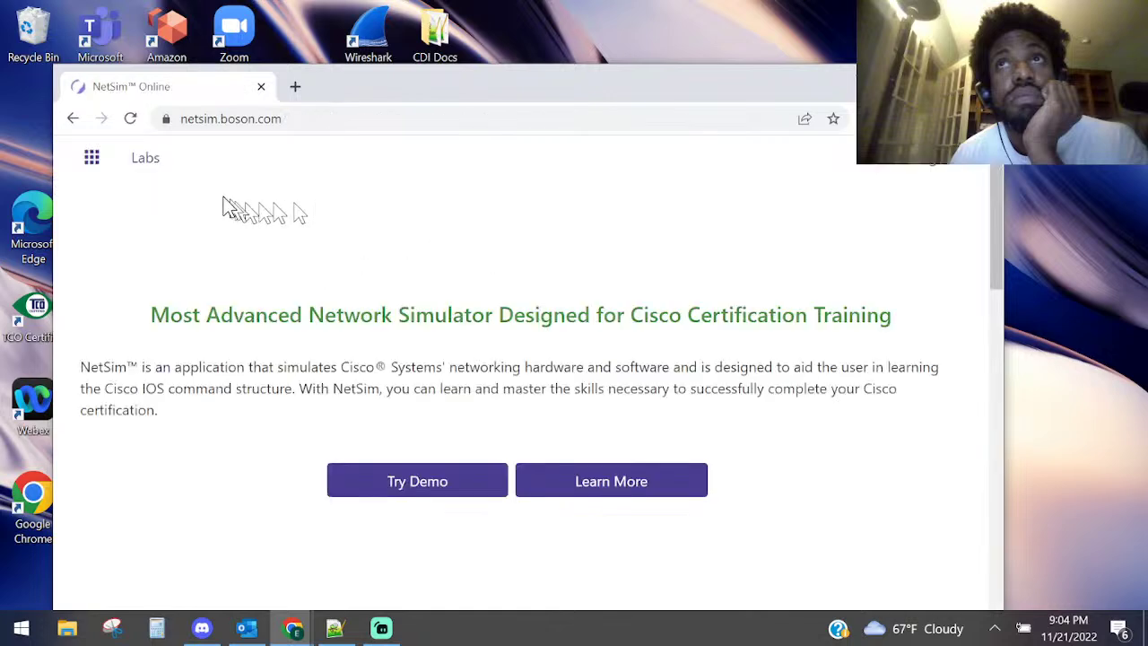
- Maximize the browser window and dismiss the NetSim introduction dialog
scroll(448, 314, "down", 5)
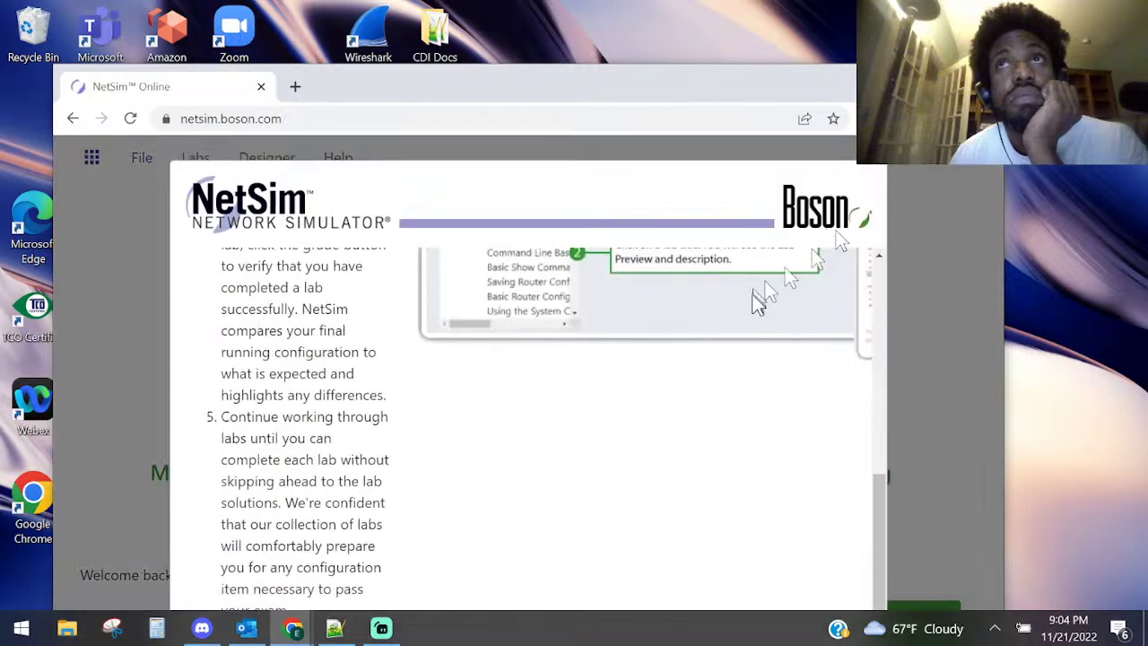
left_click_drag(734, 90, 692, 2)
left_click(1027, 549)
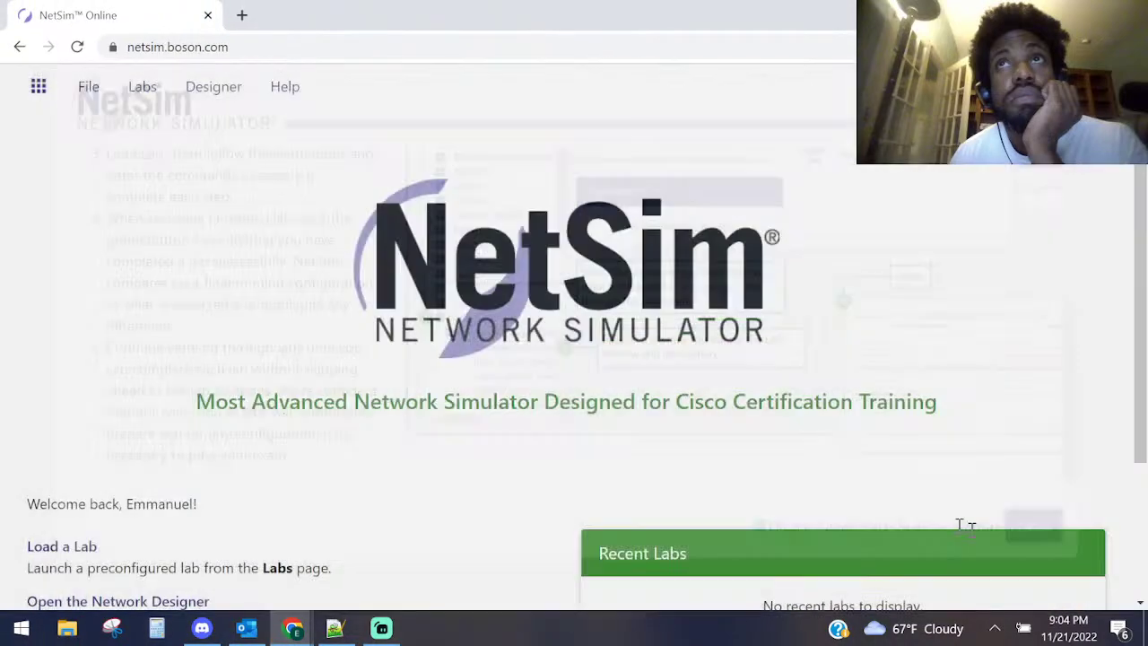
scroll(709, 435, "down", 1)
scroll(260, 191, "up", 1)
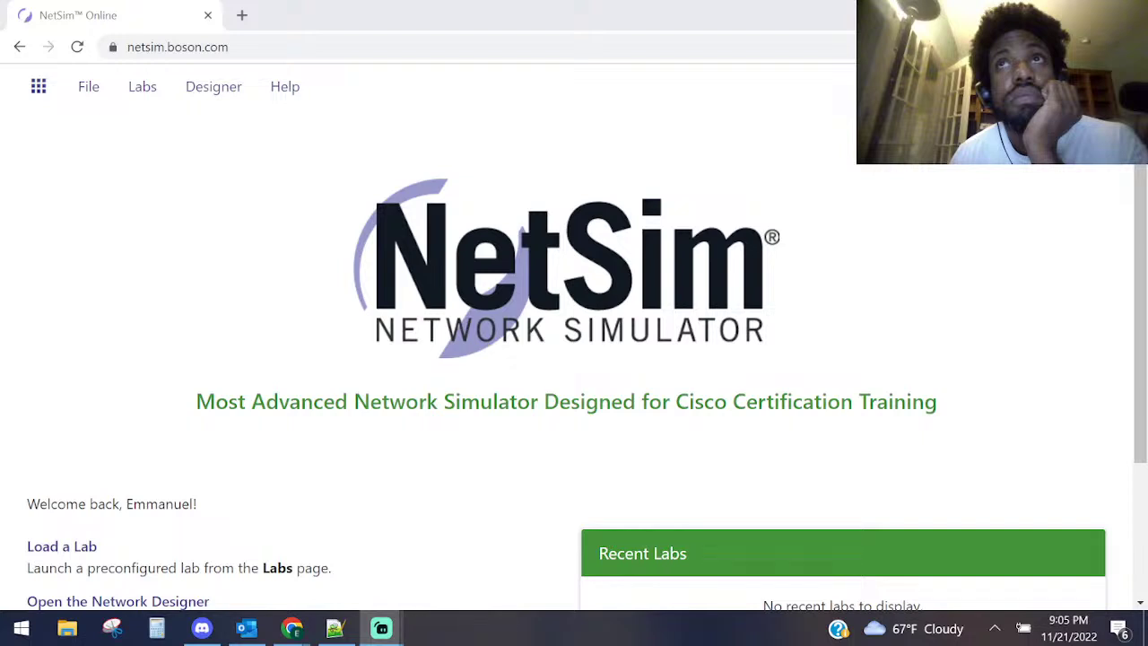
left_click_drag(882, 95, 1147, 199)
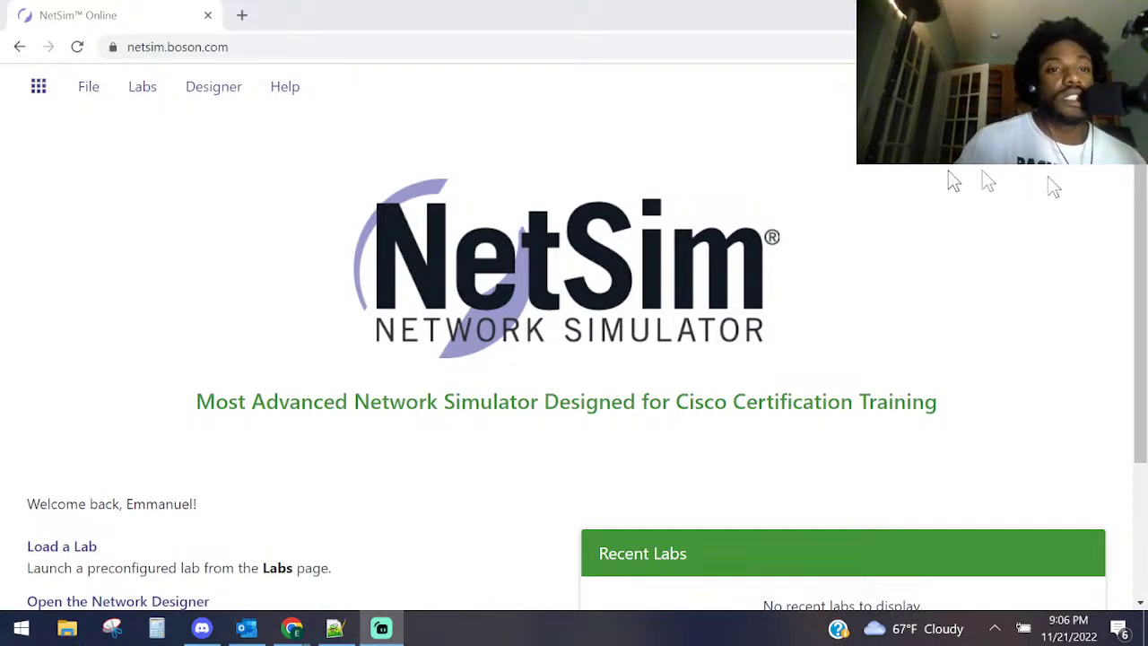
scroll(122, 313, "down", 2)
scroll(121, 224, "up", 2)
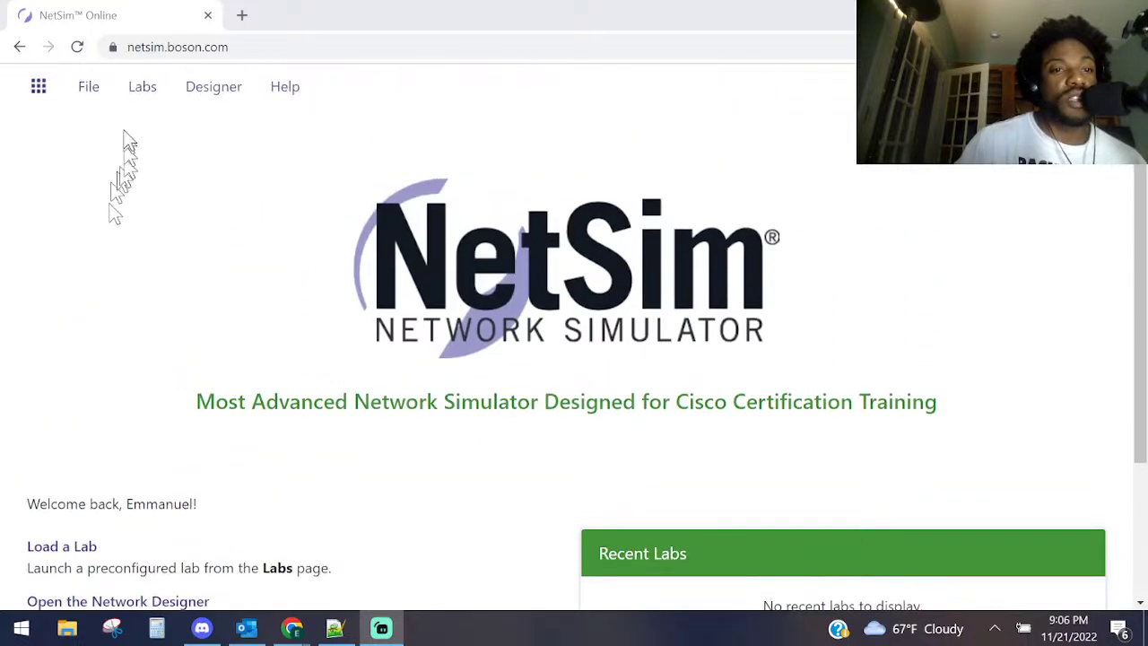
- Open the EIGRPv6 Configuration I lab from Layer 3 Technologies under ENARSI 300-410 in the NetSim labs
left_click(144, 101)
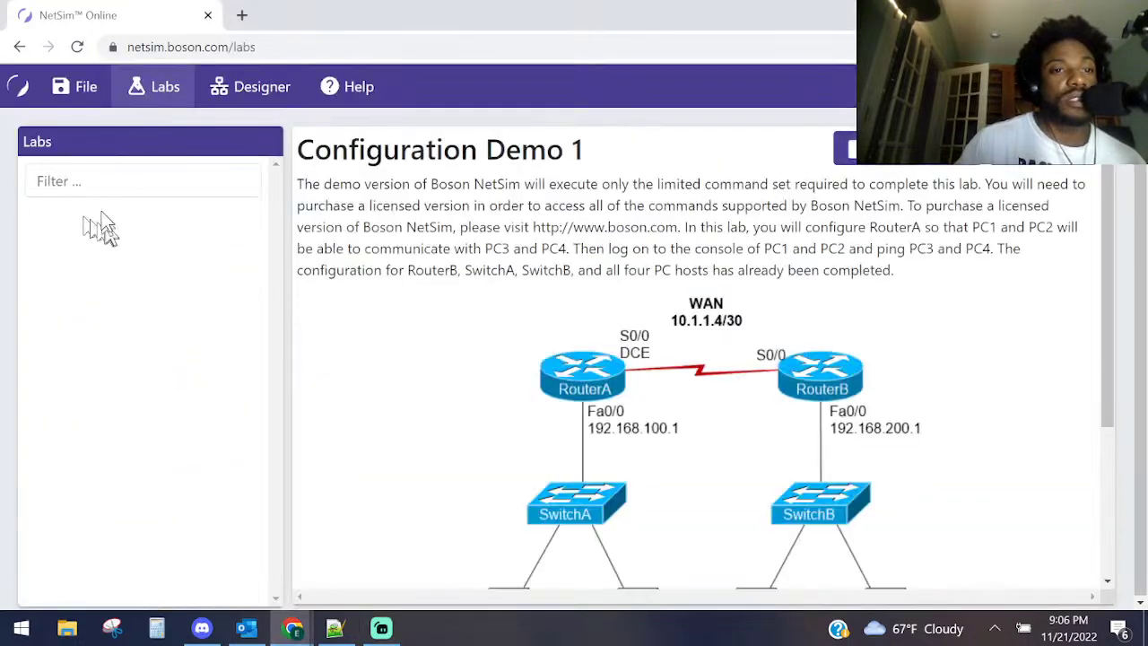
left_click(38, 282)
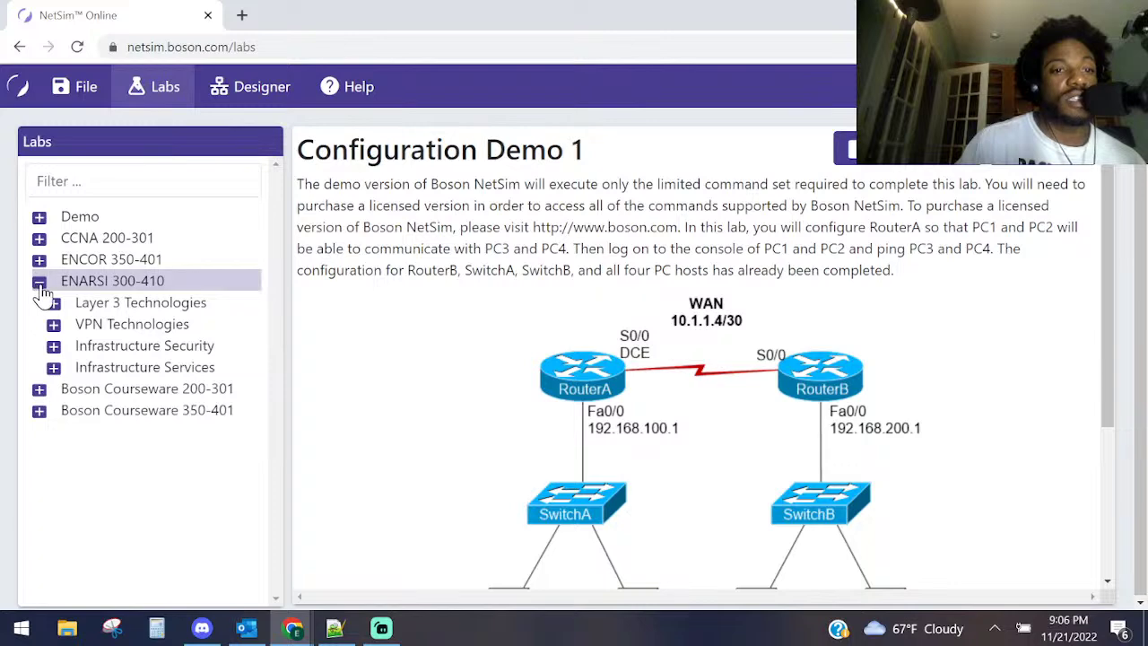
left_click(53, 302)
scroll(59, 350, "down", 1)
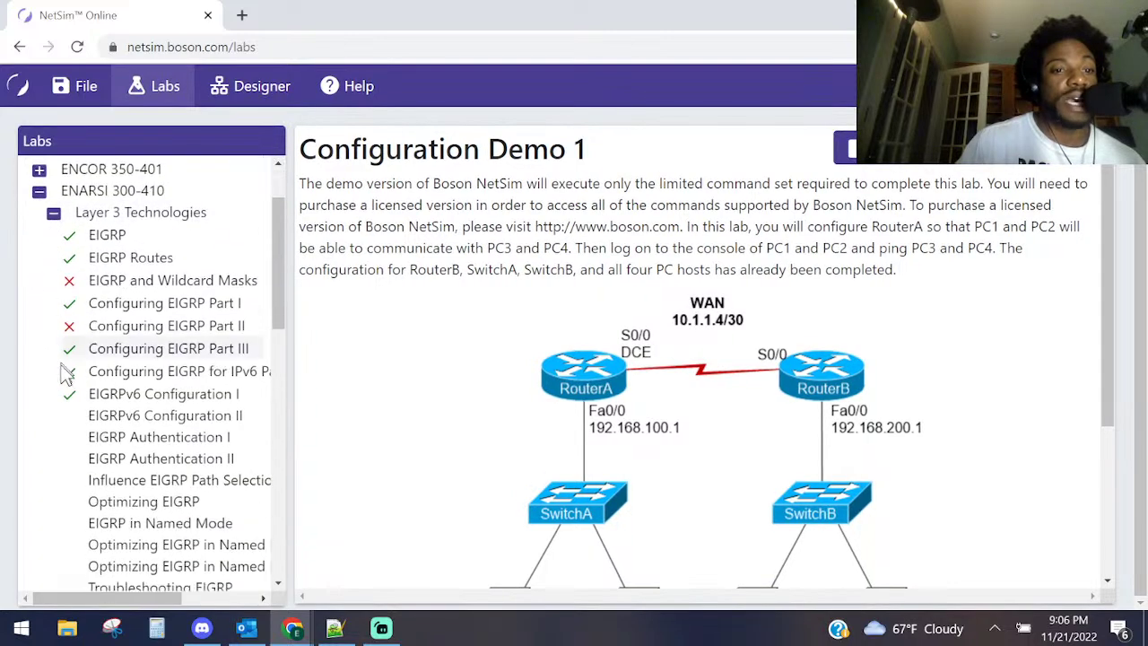
left_click(189, 394)
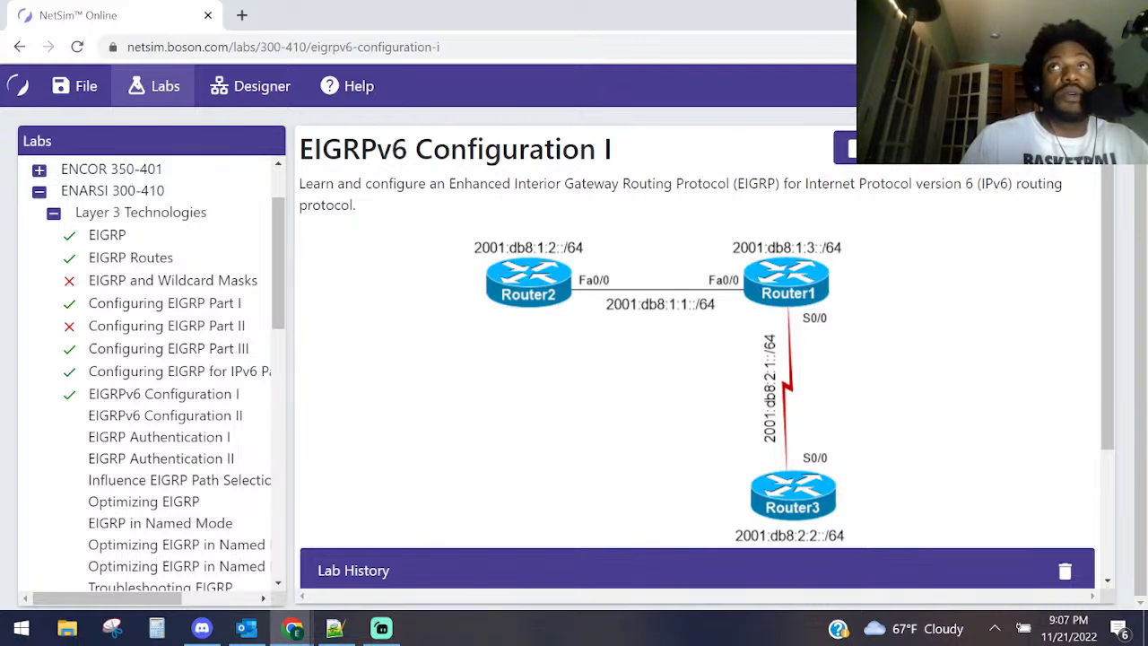
key("alt+Tab")
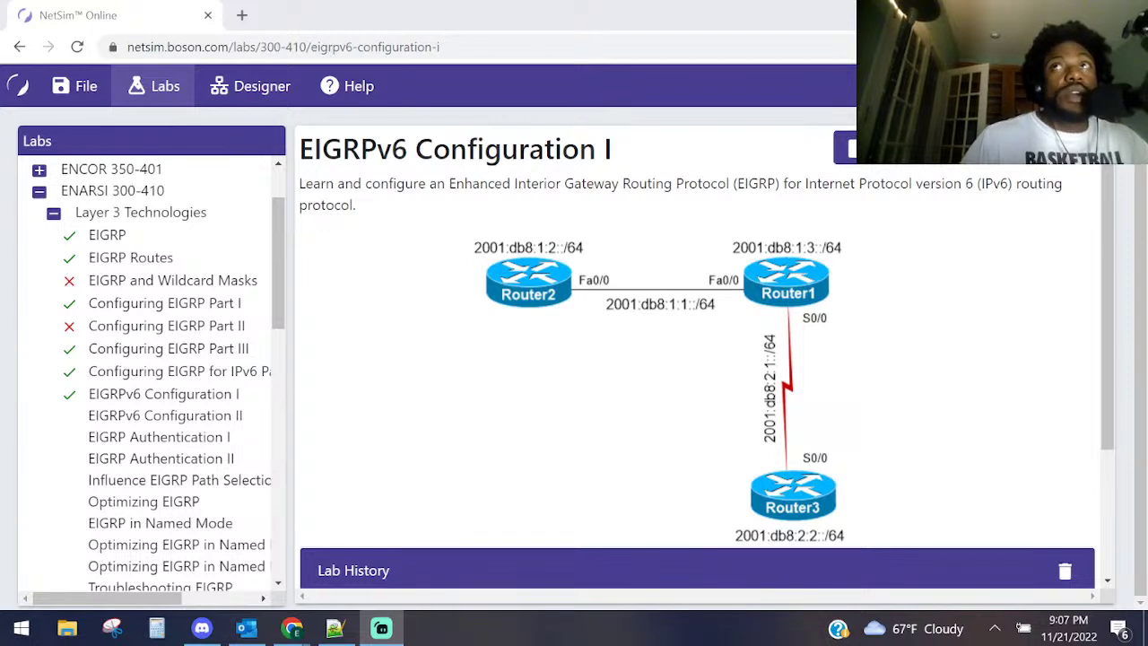
- Load the EIGRPv6 Configuration I lab and continue to its lab document
key("alt+Tab")
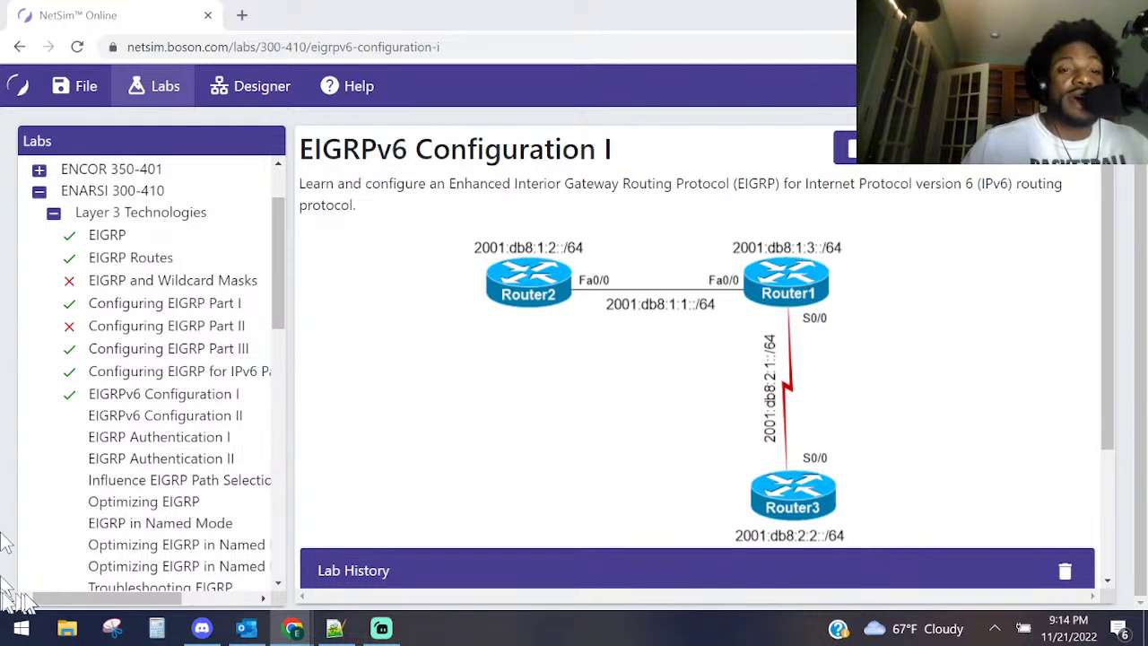
left_click_drag(277, 268, 275, 250)
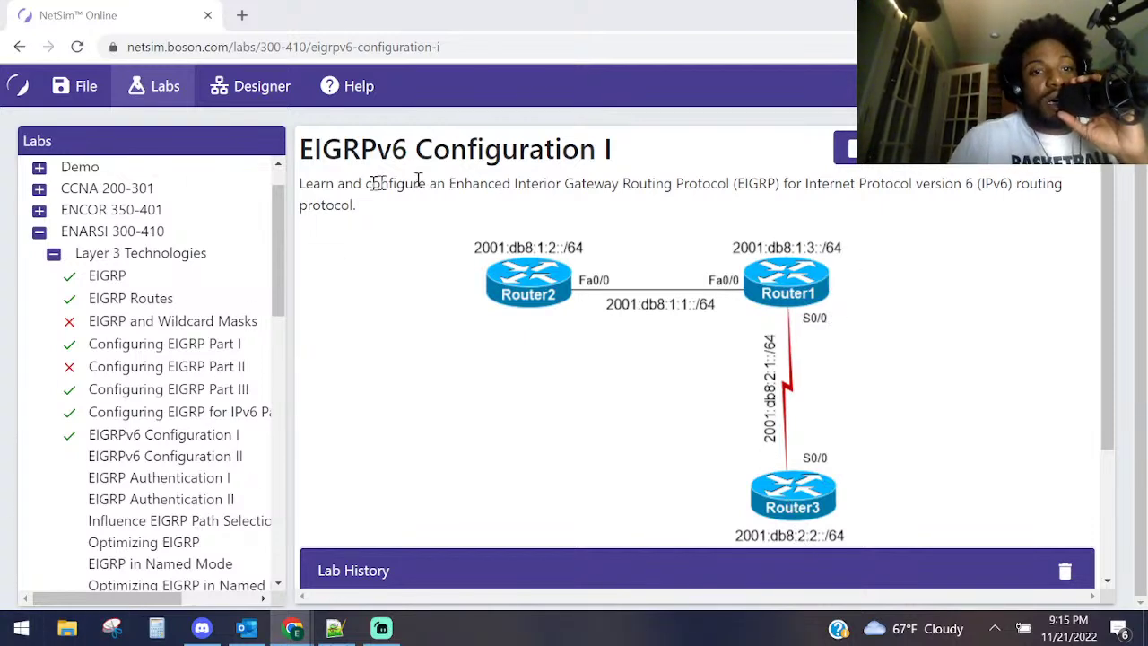
right_click(179, 440)
key("Escape")
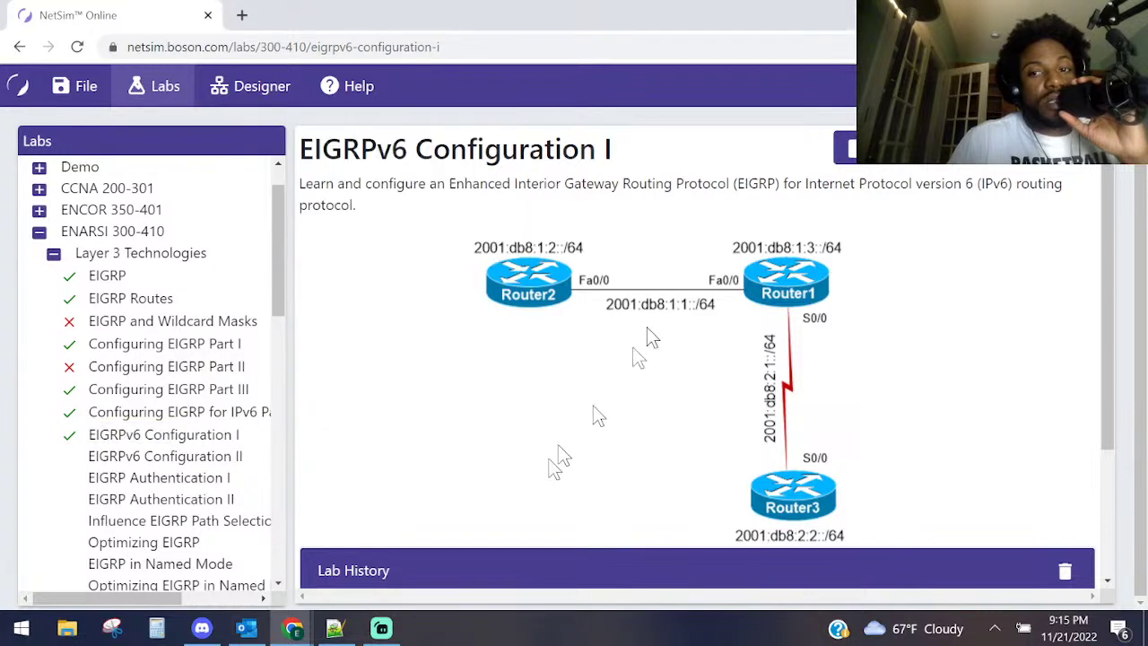
left_click(1050, 161)
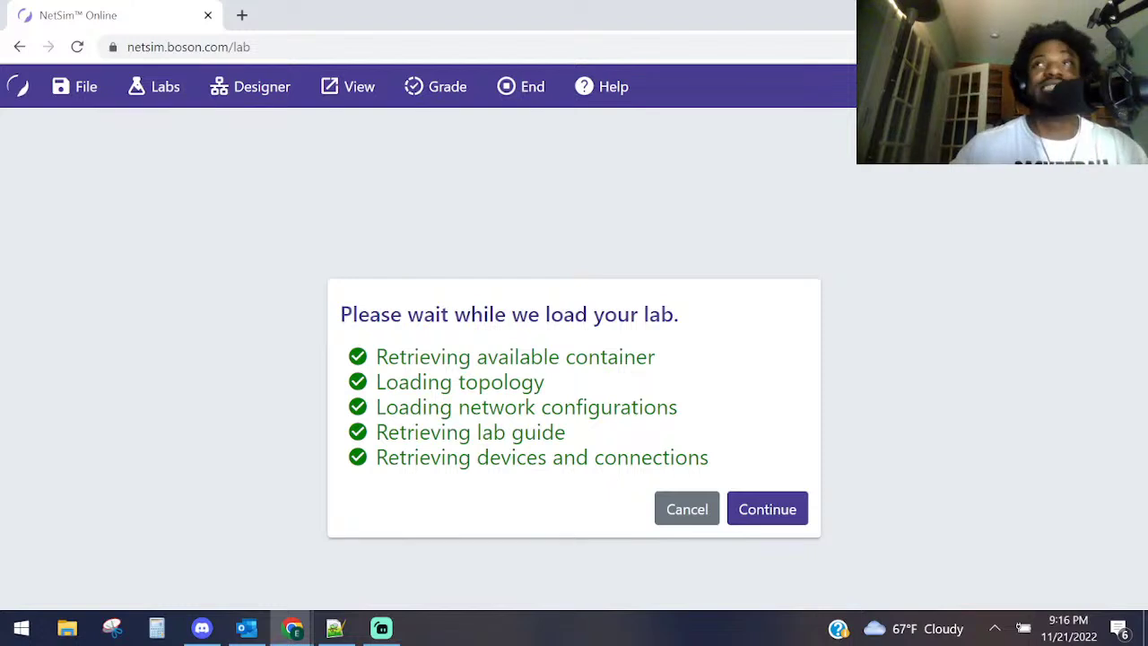
left_click(741, 510)
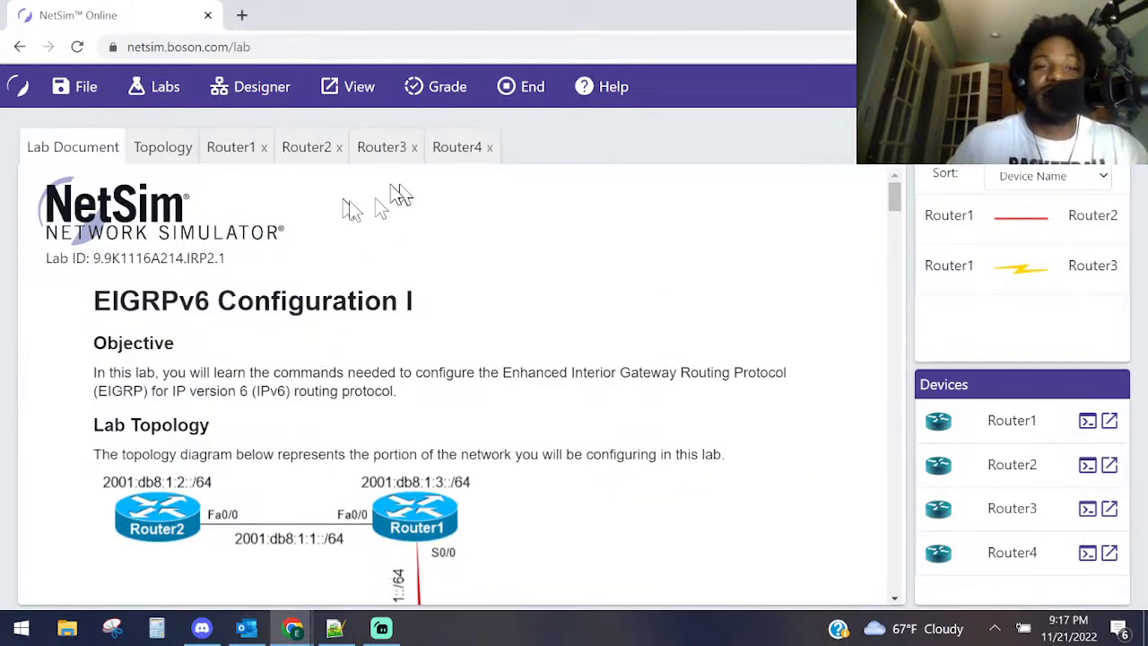
- Read through the lab document's command summary, IP address table, Task 1 and Task 2 instructions, and the start of the lab solutions
scroll(261, 315, "down", 10)
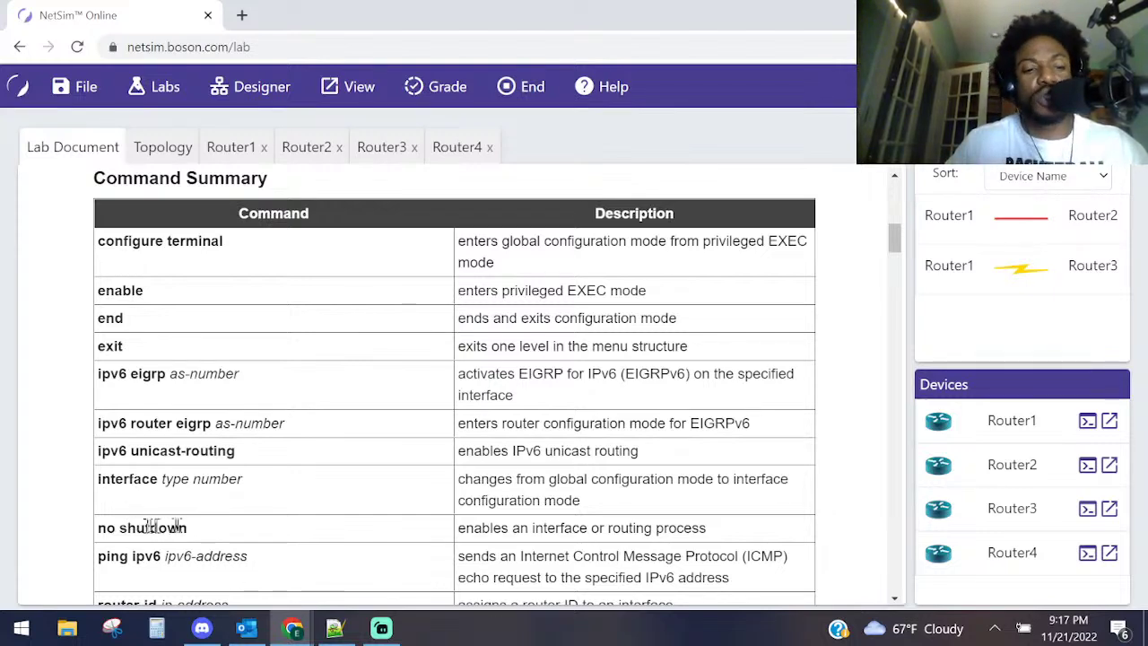
scroll(204, 520, "down", 3)
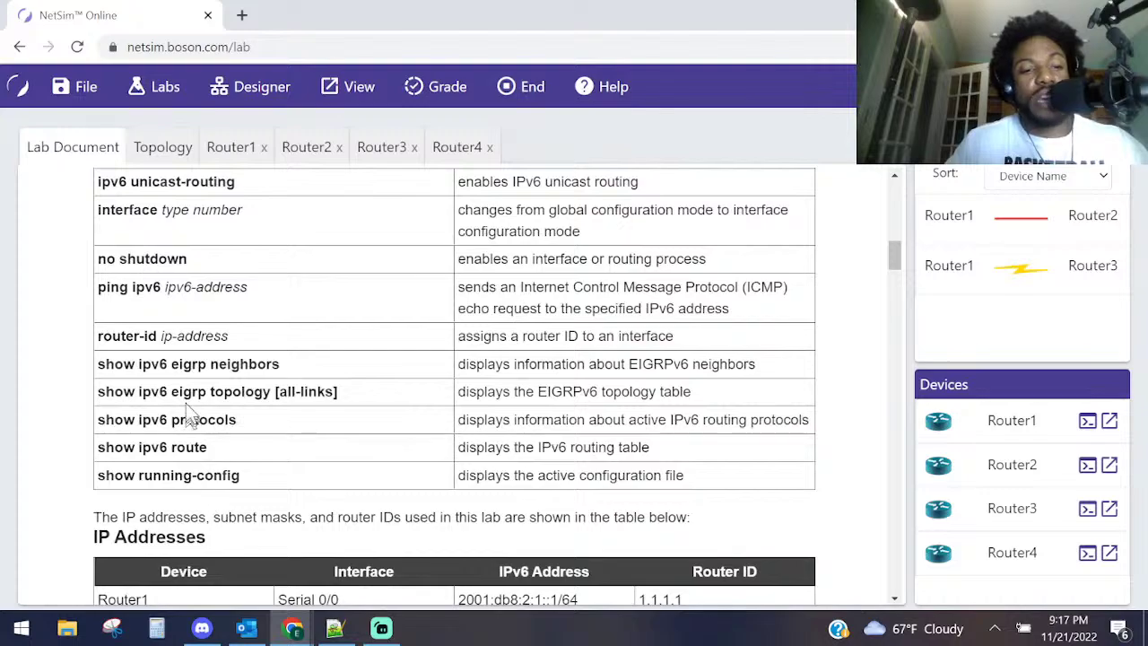
scroll(185, 296, "up", 4)
scroll(146, 313, "down", 2)
scroll(146, 309, "down", 2)
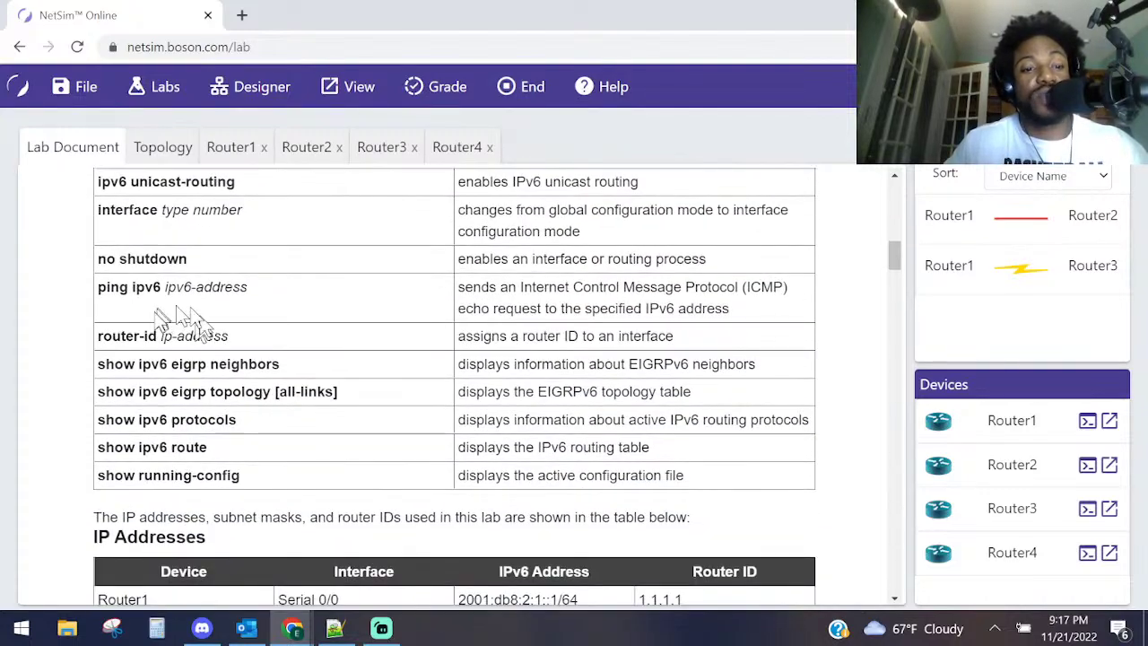
scroll(191, 337, "down", 8)
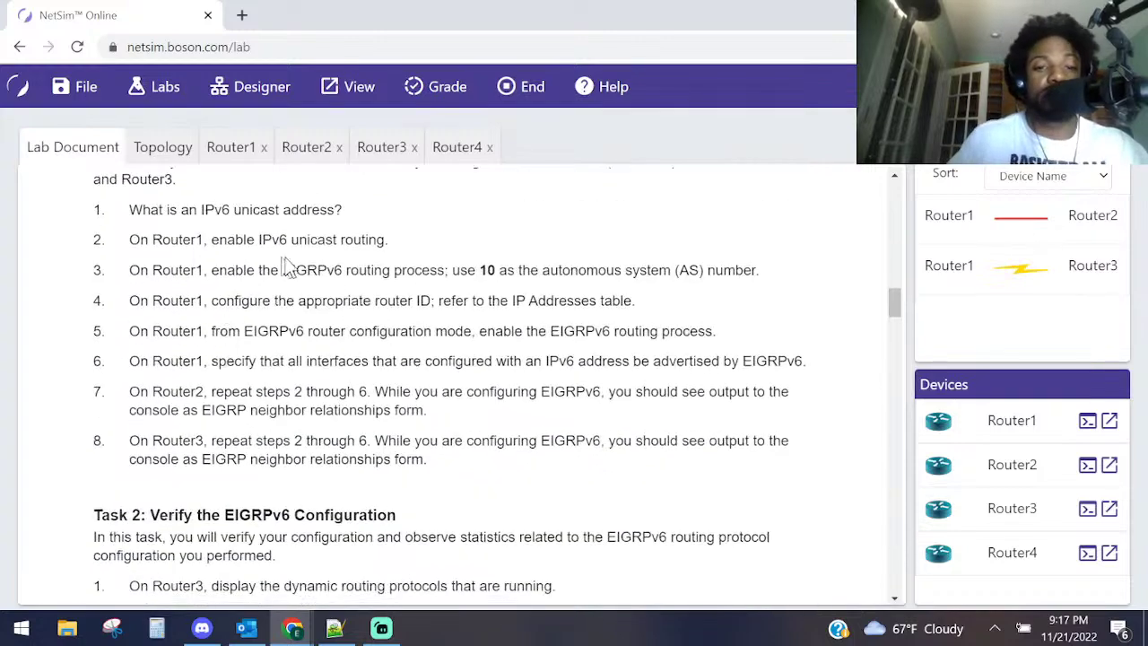
scroll(259, 260, "up", 2)
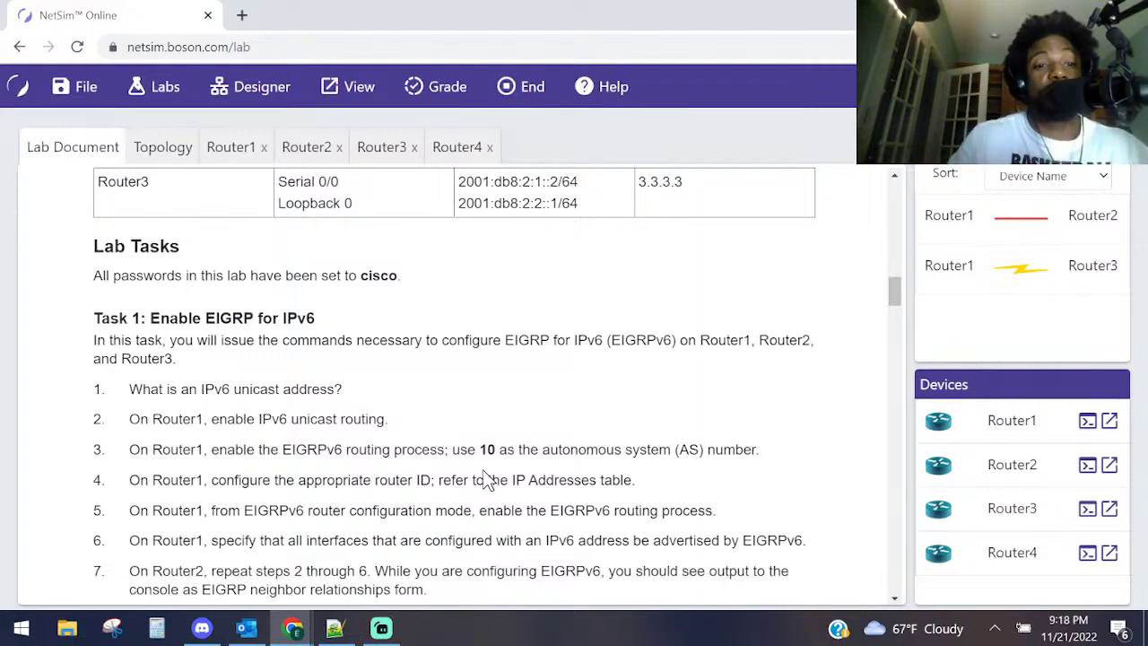
scroll(179, 451, "down", 12)
scroll(216, 274, "down", 2)
scroll(236, 253, "up", 6)
scroll(283, 264, "down", 2)
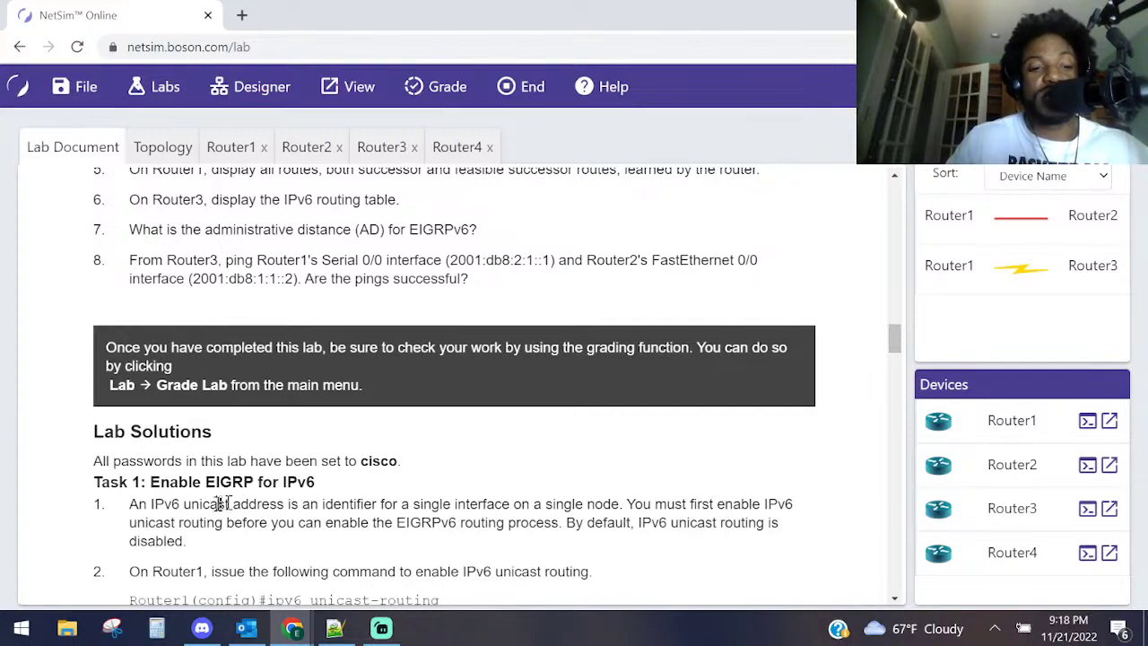
scroll(377, 512, "up", 1)
scroll(394, 538, "down", 1)
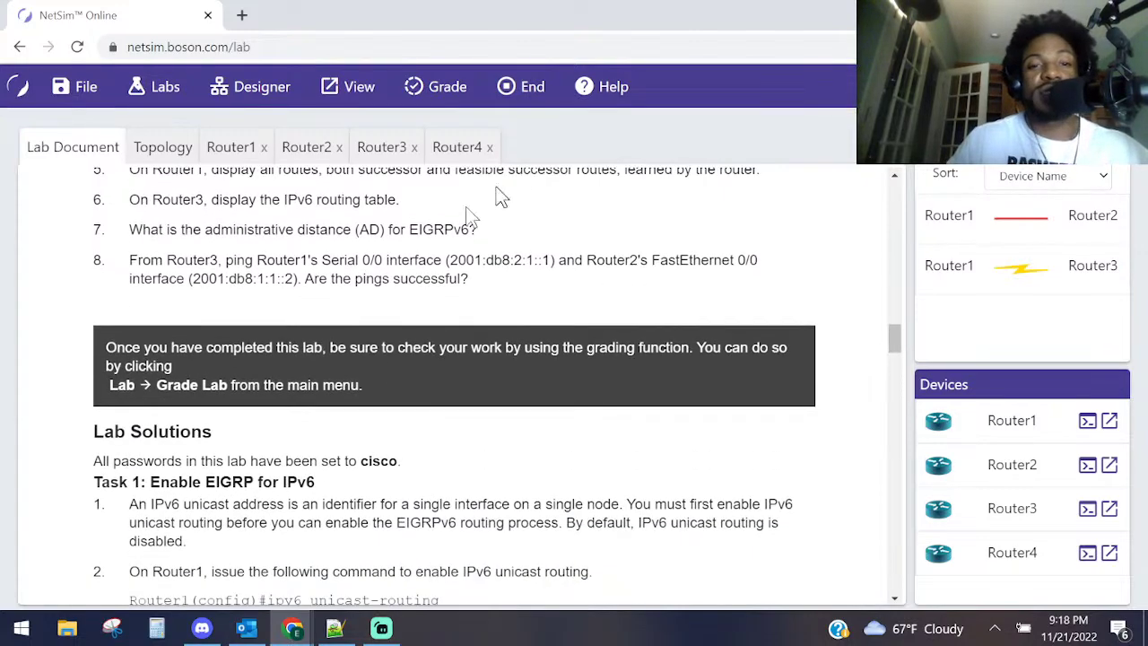
- Capture the lab's topology diagram as a screenshot and paste it into a new Paint image
left_click_drag(741, 4, 741, 0)
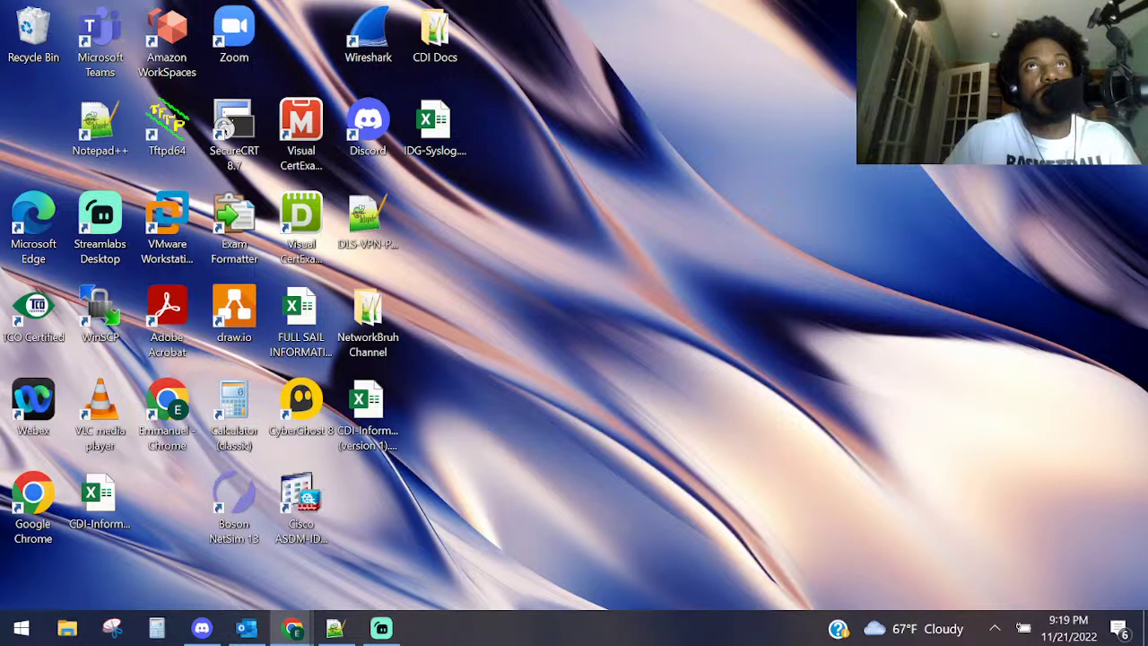
left_click(793, 406)
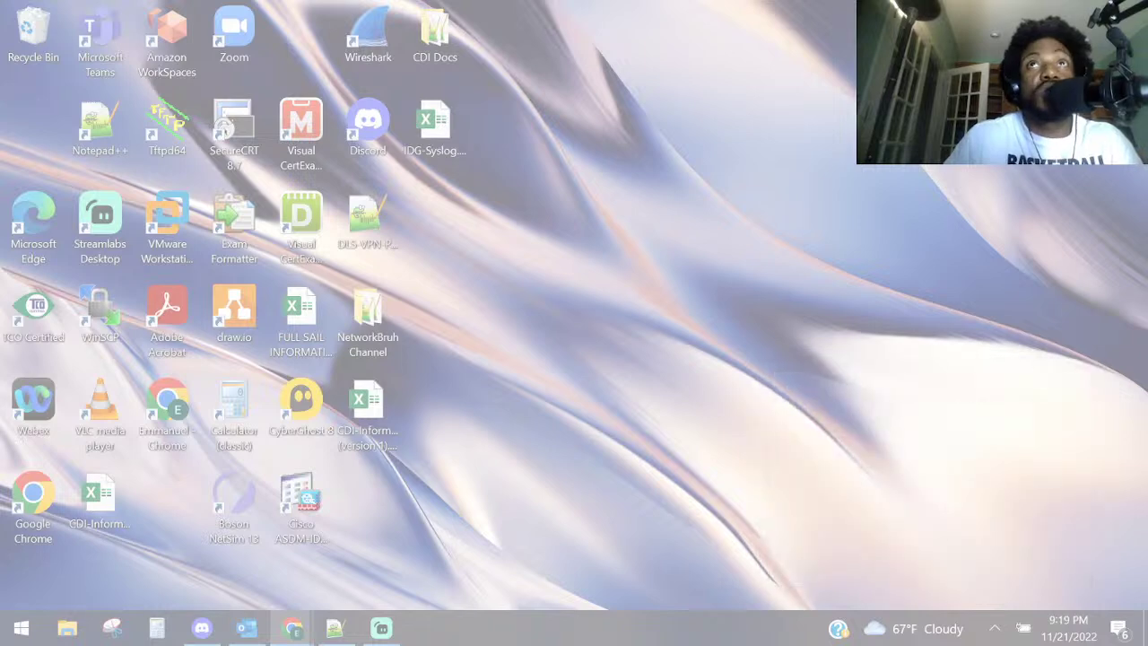
key("Escape")
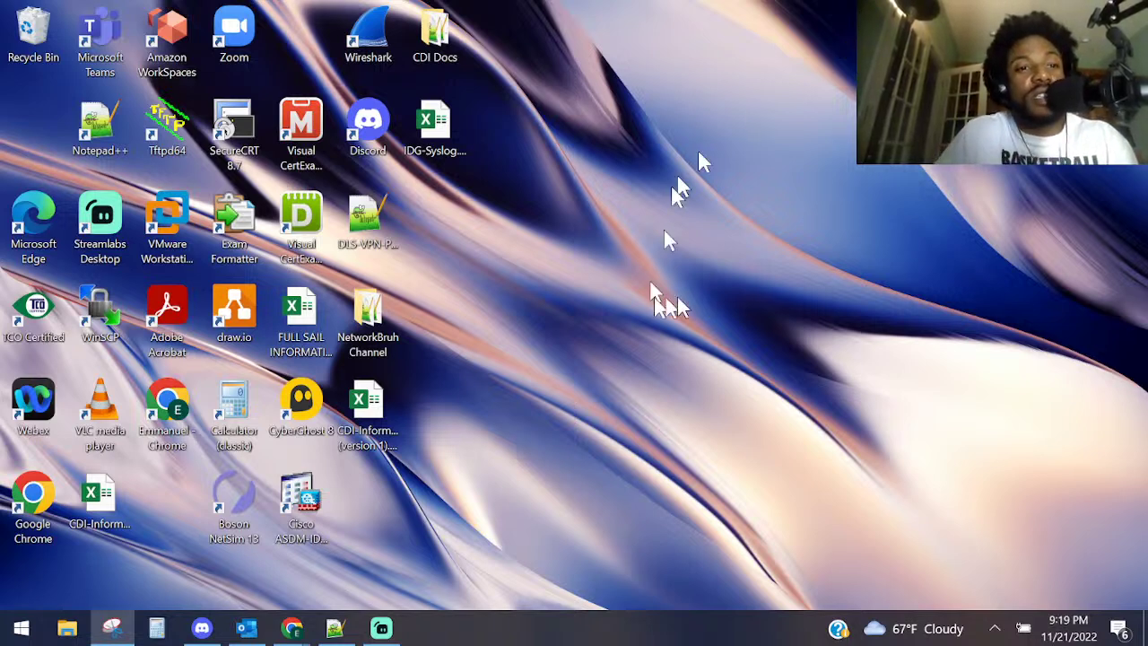
left_click(22, 628)
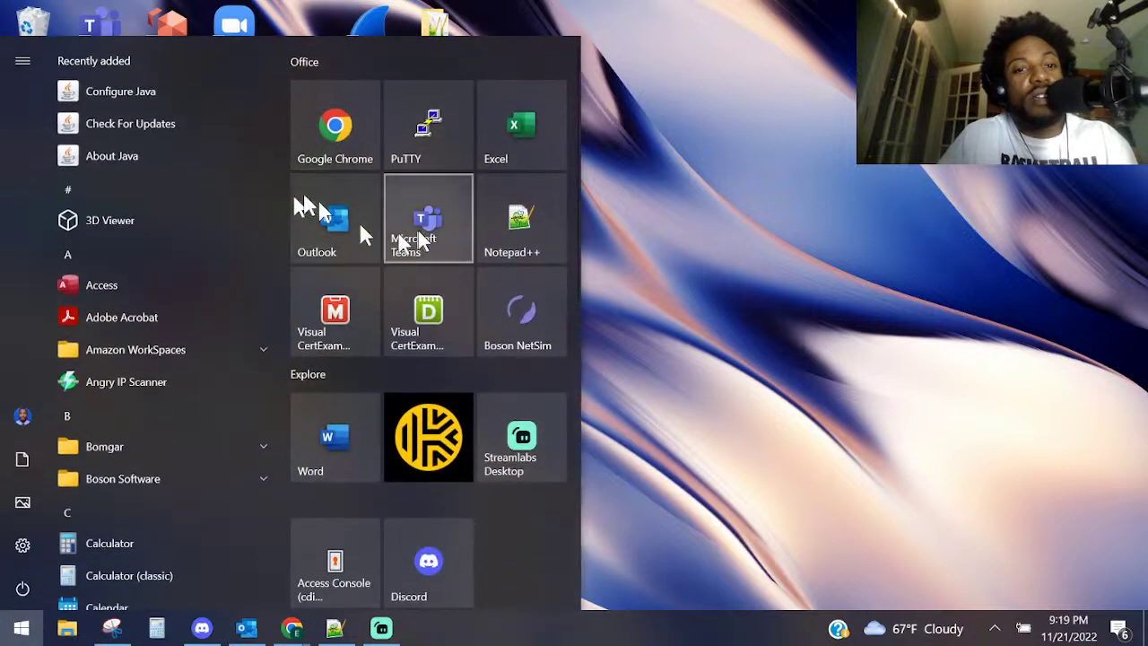
type("pain")
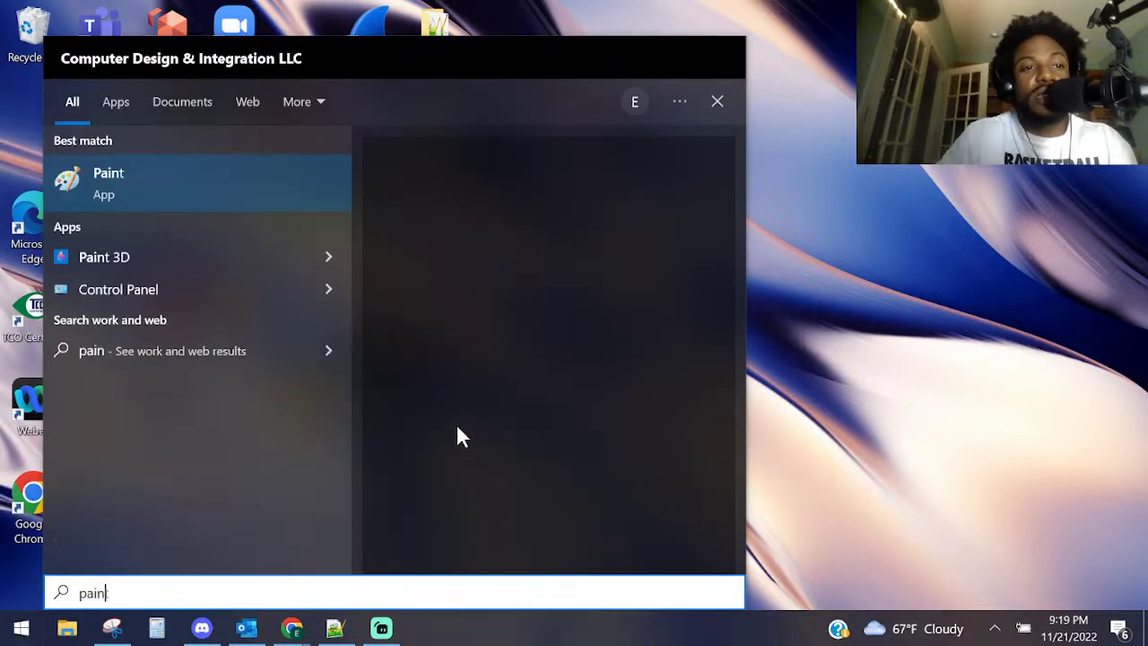
key("Return")
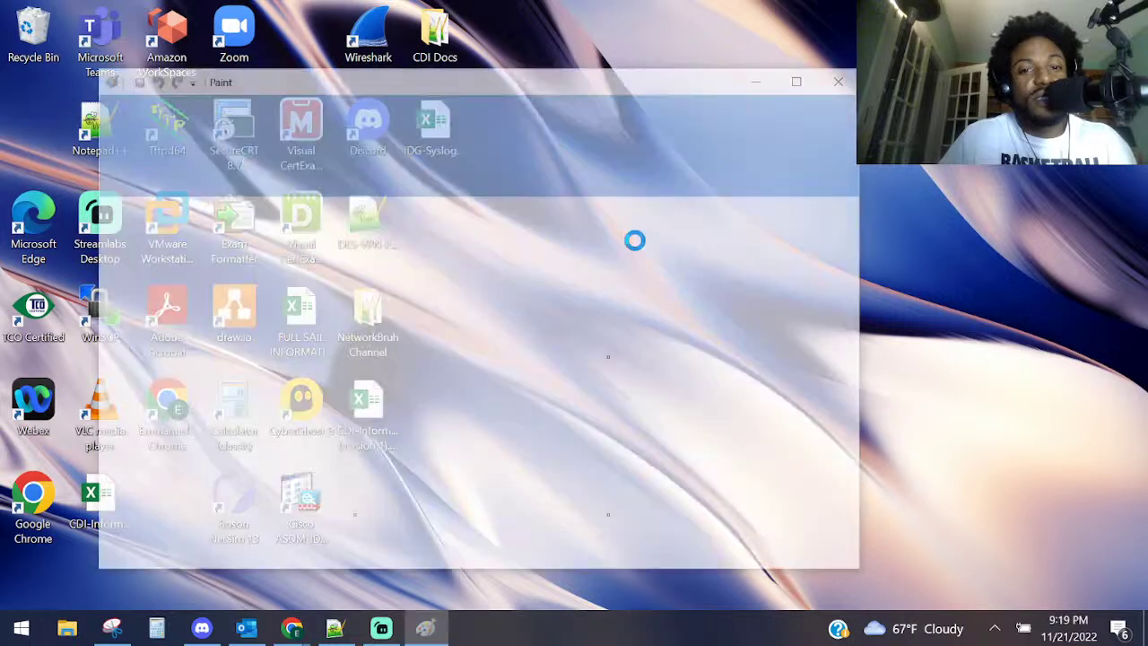
key("ctrl+v")
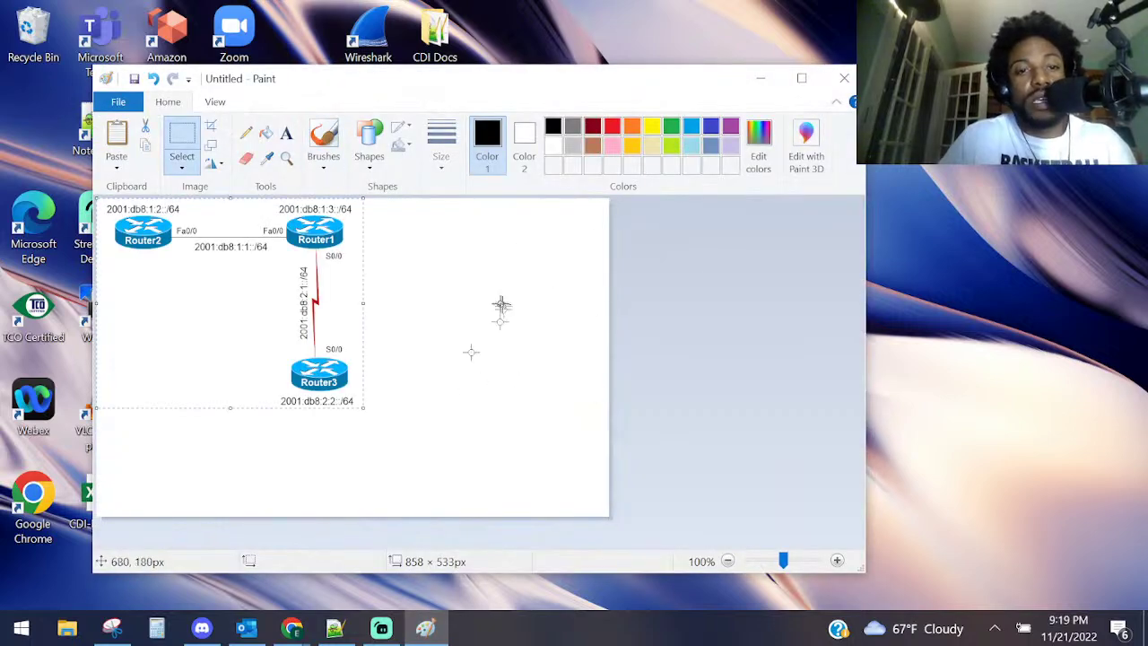
- Zoom the pasted topology to 200% and enlarge the Paint window so all three routers fit in view
scroll(566, 417, "up", 1, "ctrl")
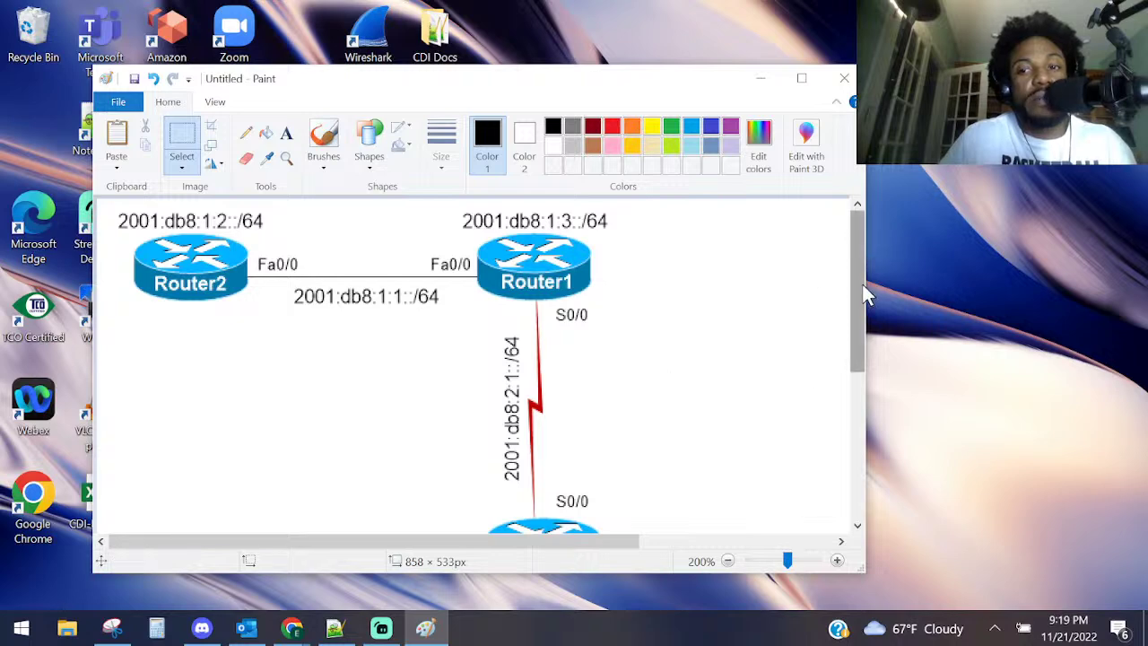
left_click_drag(868, 287, 1026, 287)
scroll(679, 257, "down", 3)
left_click_drag(551, 90, 486, 50)
left_click_drag(479, 526, 489, 580)
scroll(548, 453, "up", 2)
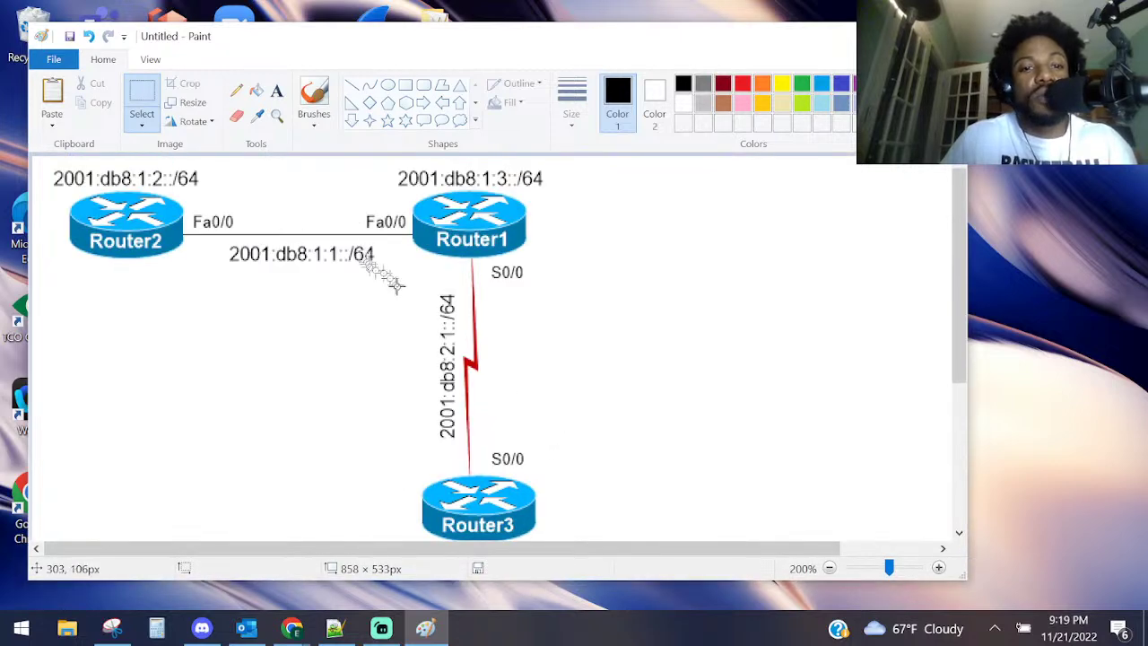
- Set up the Pencil tool with red colour and the third line thickness
left_click(236, 91)
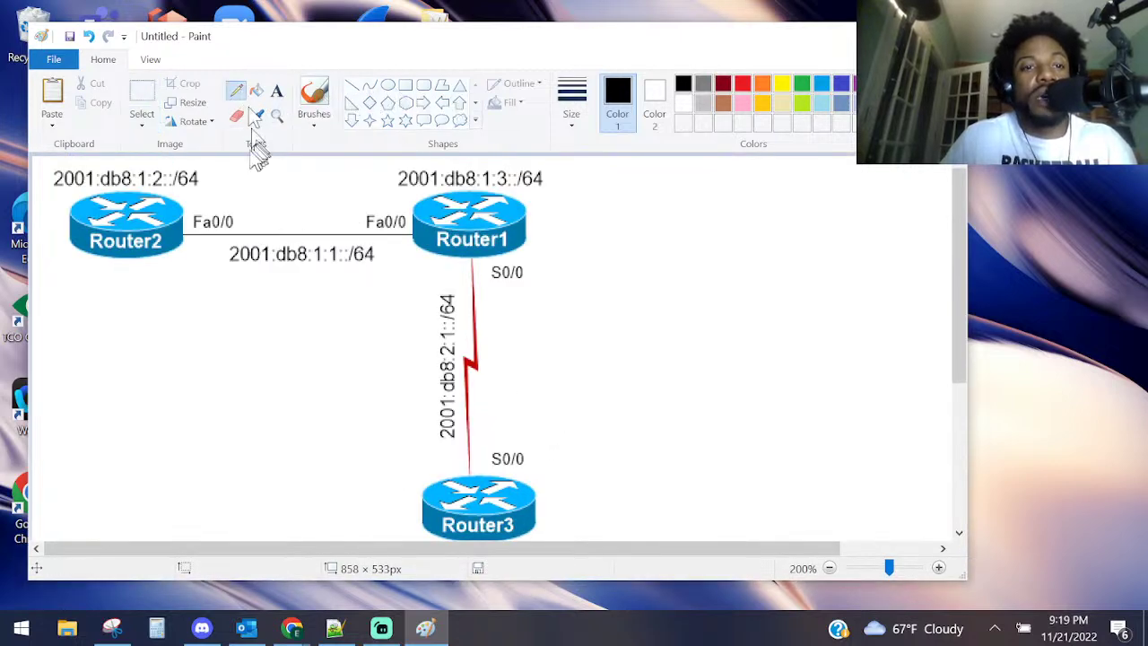
left_click(741, 85)
left_click(578, 100)
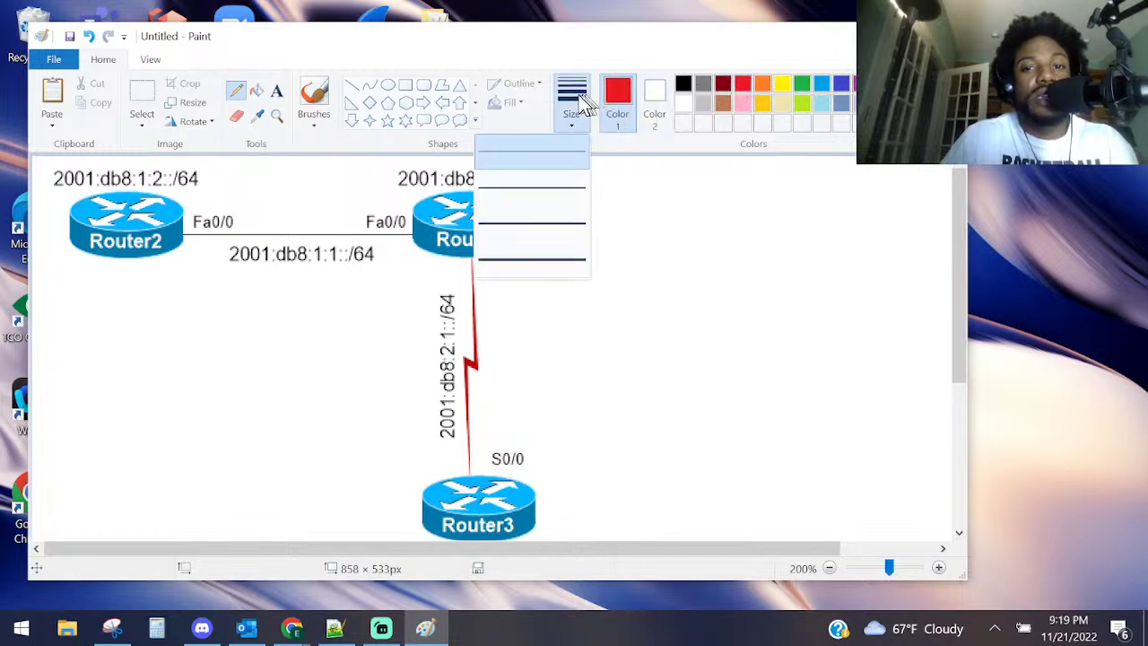
left_click(537, 217)
- Mark both Fa0/0 ends of the Router1–Router2 link with red pencil strokes, undoing each mark
mouse_move(392, 301)
left_mouse_down()
mouse_move(543, 288)
mouse_move(381, 208)
left_mouse_up()
key("ctrl+z")
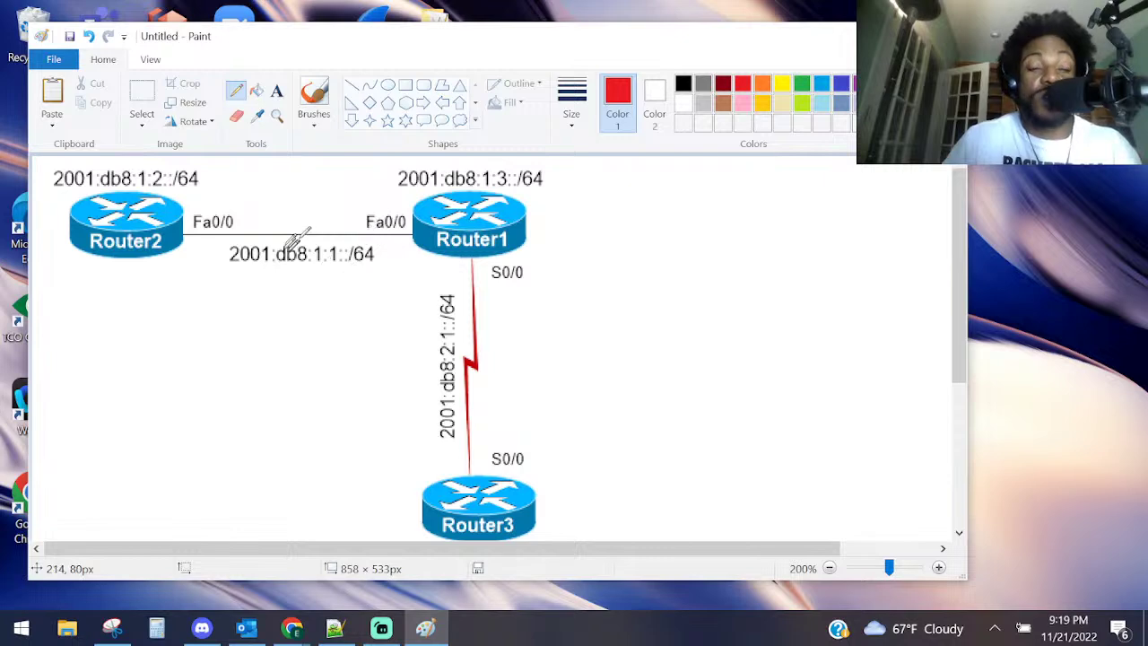
mouse_move(240, 269)
left_mouse_down()
mouse_move(398, 238)
mouse_move(221, 242)
left_mouse_up()
key("ctrl+z")
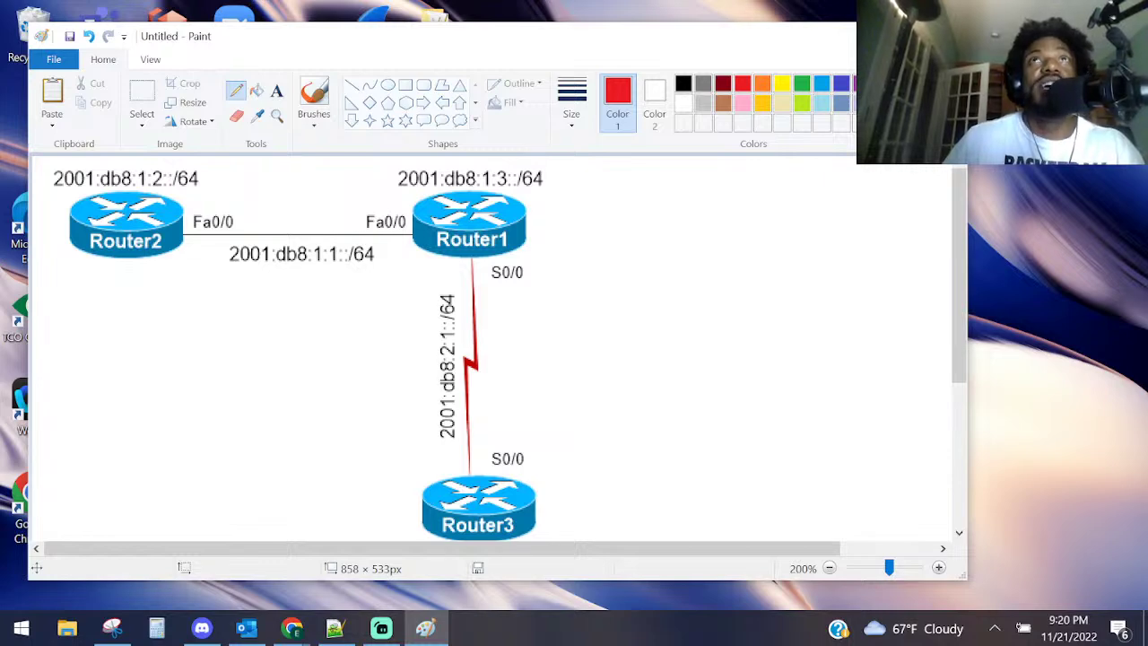
- Switch back to the NetSim browser window and move it fully into view over Paint
key("alt+Tab")
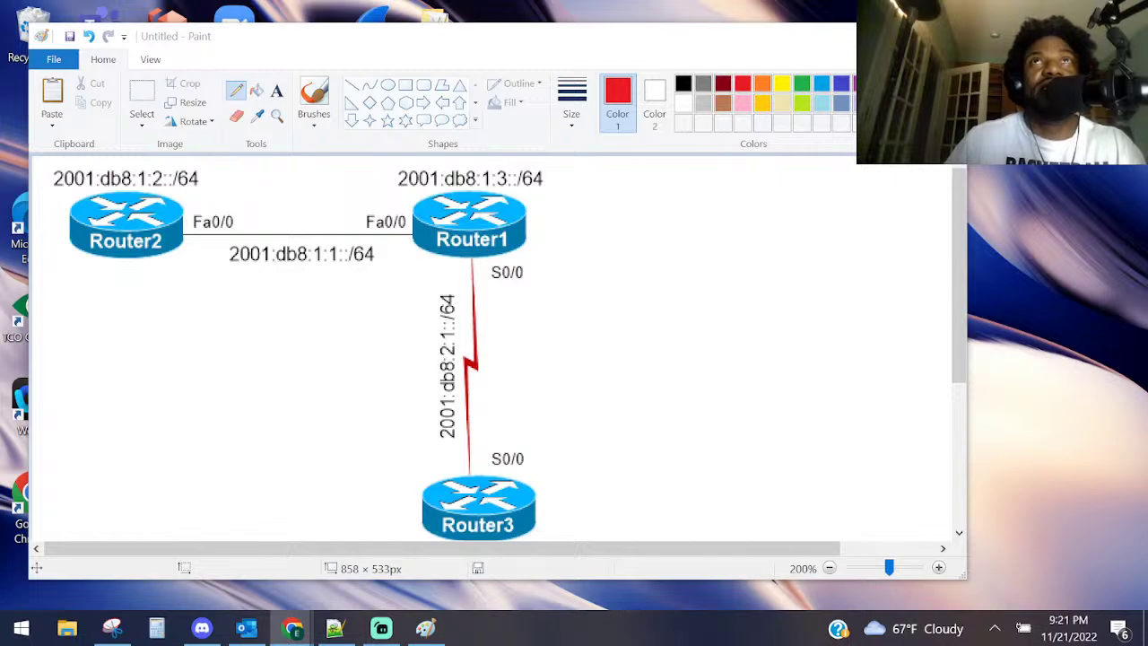
left_click(293, 628)
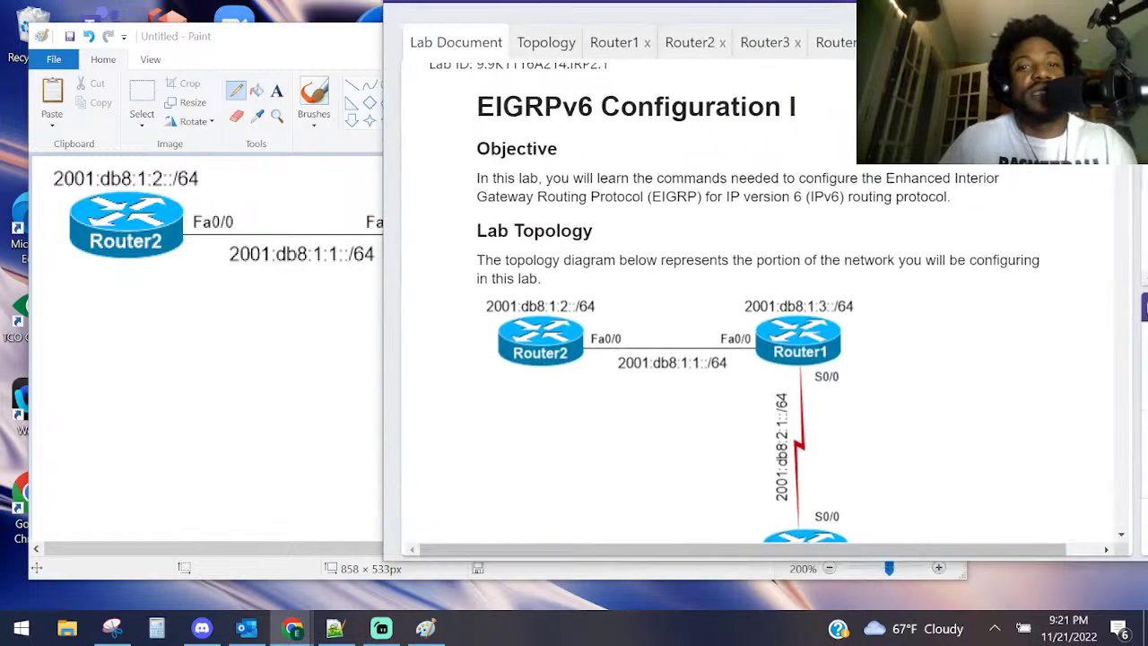
mouse_move(907, 17)
left_mouse_down()
mouse_move(705, 384)
mouse_move(575, 118)
mouse_move(559, 108)
left_mouse_up()
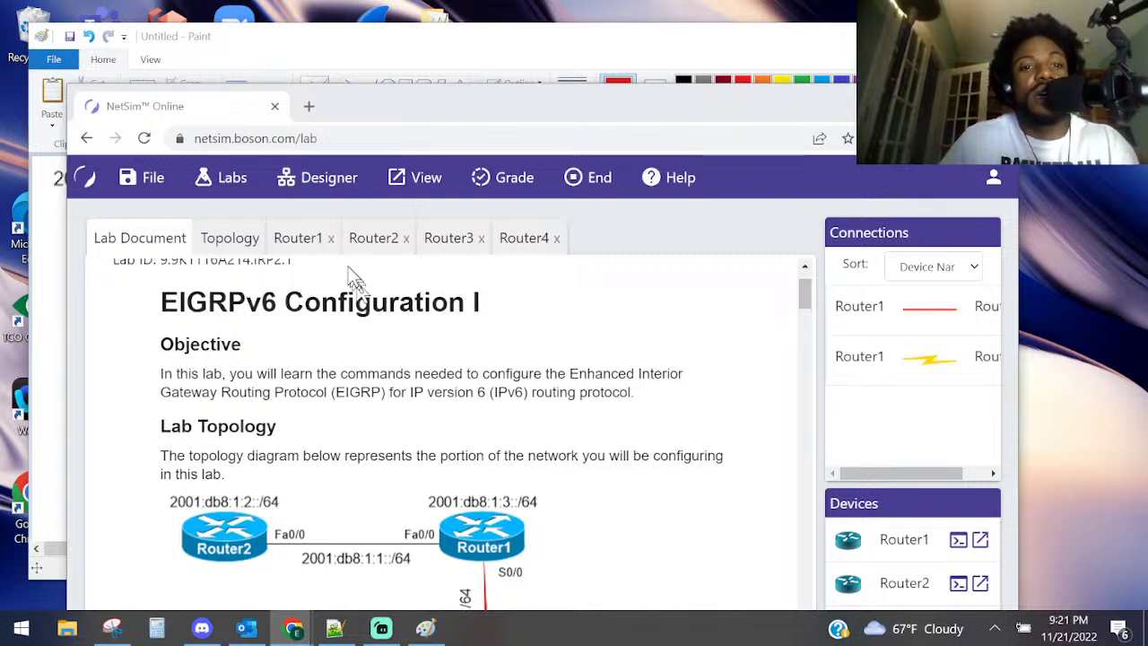
- Open the Router1 console and enter privileged EXEC mode with the enable password
left_click(299, 240)
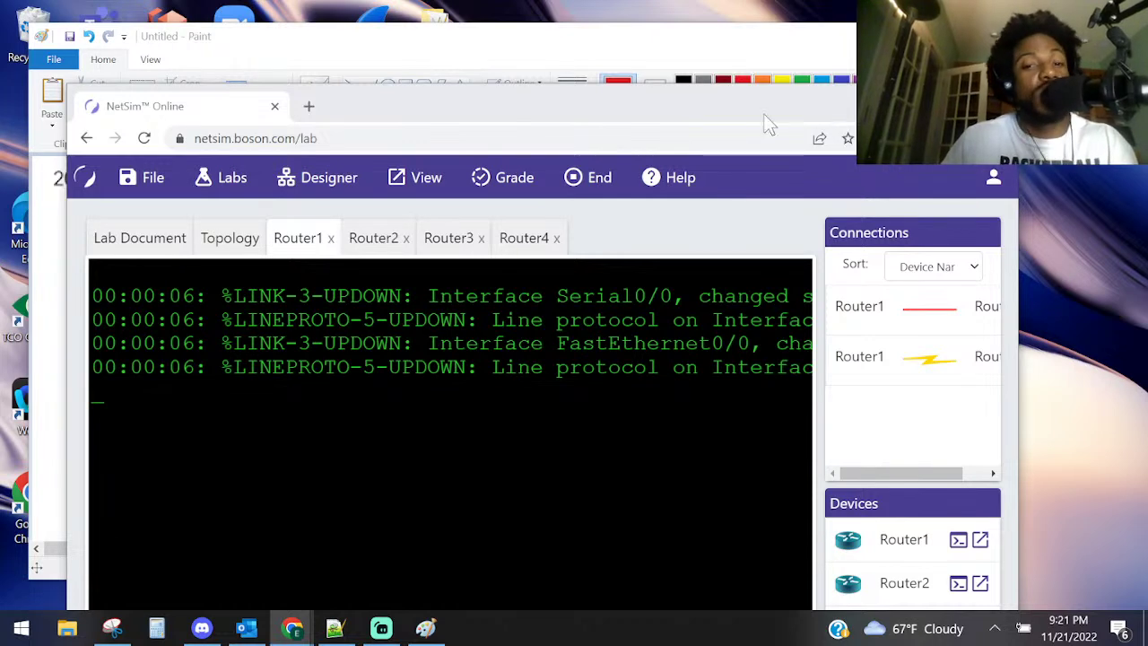
left_click(542, 502)
key("Return")
key("Return")
key("Return")
key("Return")
type("ena")
key("Return")
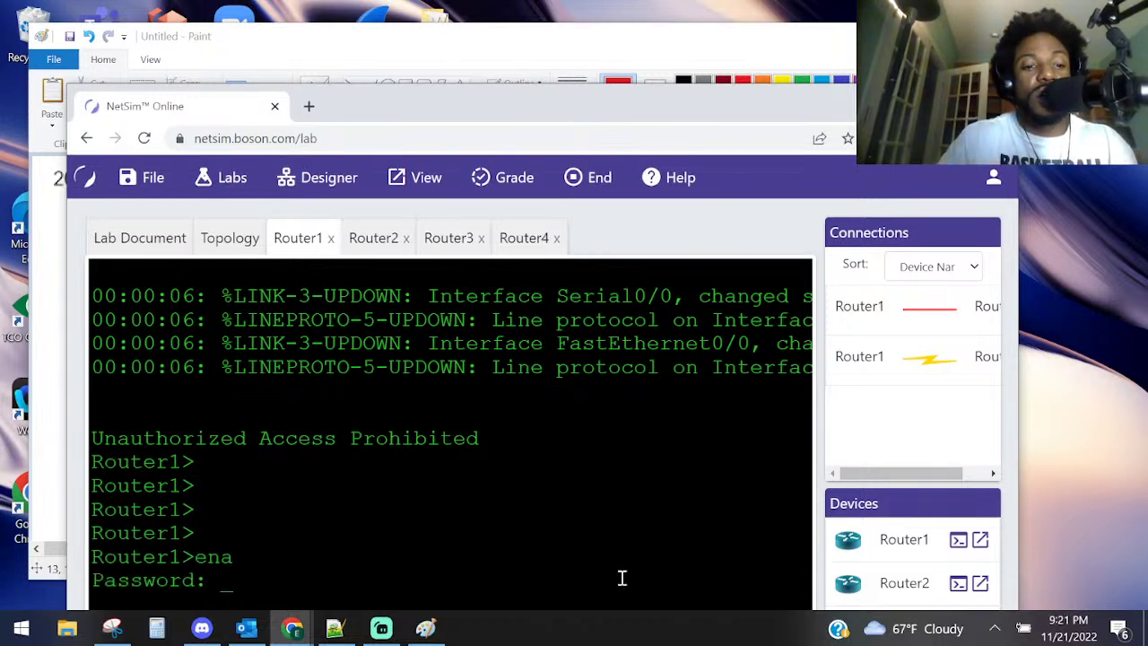
key("Return")
- Move the browser window up to show the full console and enter global configuration mode on Router1
left_click_drag(613, 103, 600, 51)
type("conf")
key("Tab")
type("t")
key("Tab")
key("Return")
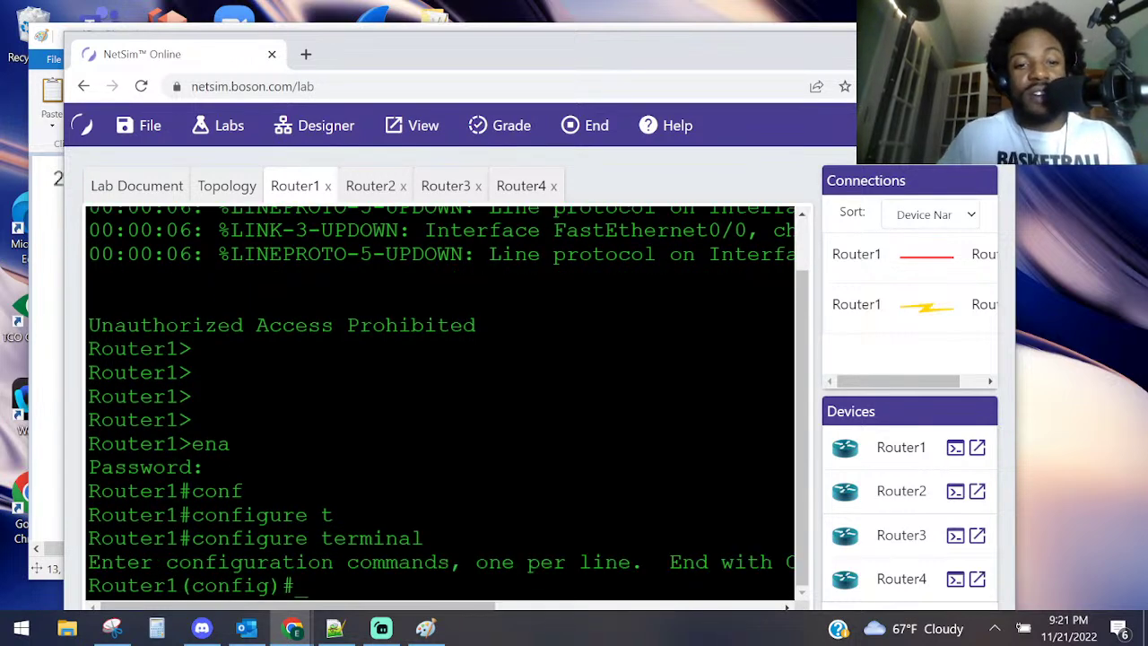
- Enable IPv6 unicast routing on Router1 with the ipv6 unicast-routing command
left_click_drag(462, 64, 441, 36)
type("ipv")
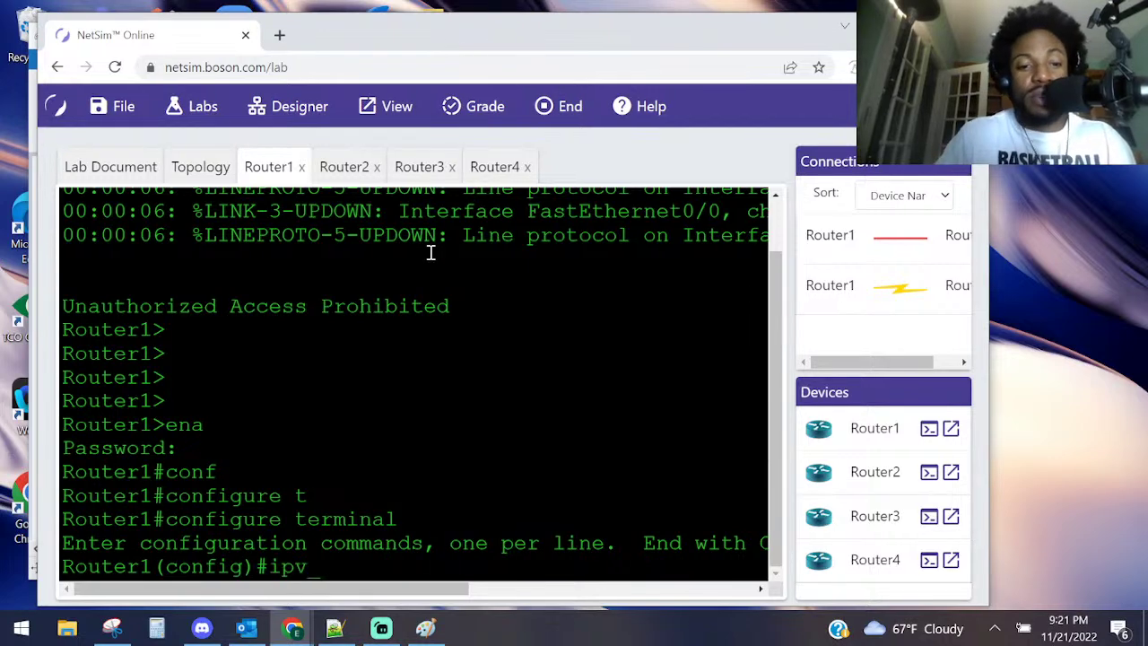
key("Tab")
type("uni")
key("Tab")
key("Return")
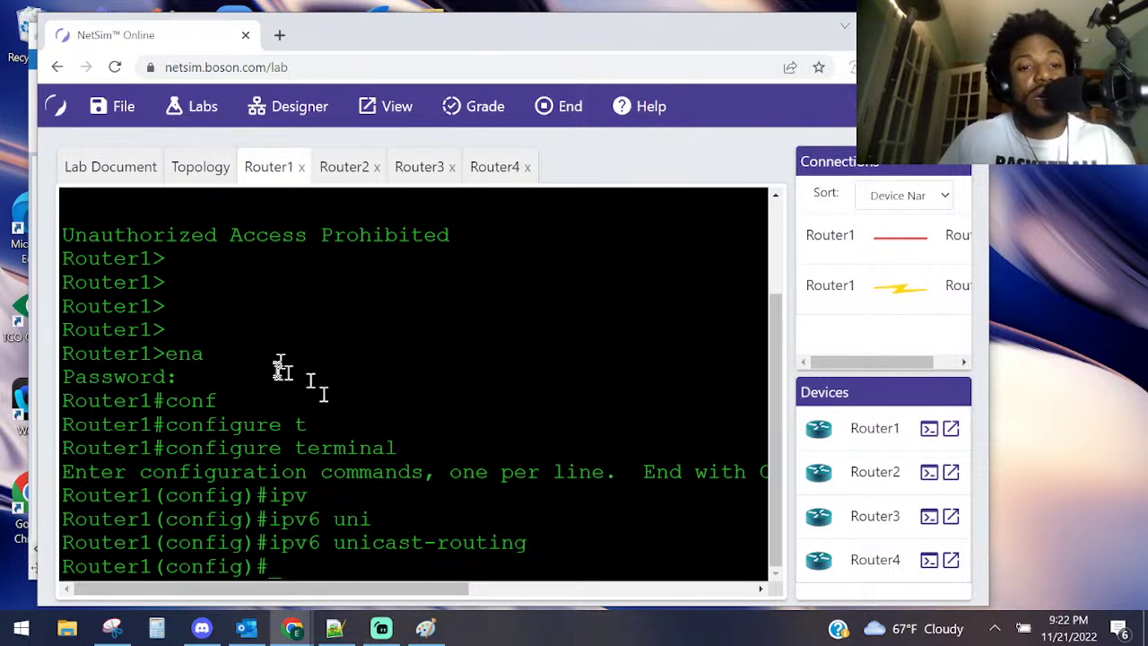
- Create the EIGRP for IPv6 routing process with AS 10 on Router1 using ipv6 router eigrp 10
type("ipv")
key("Tab")
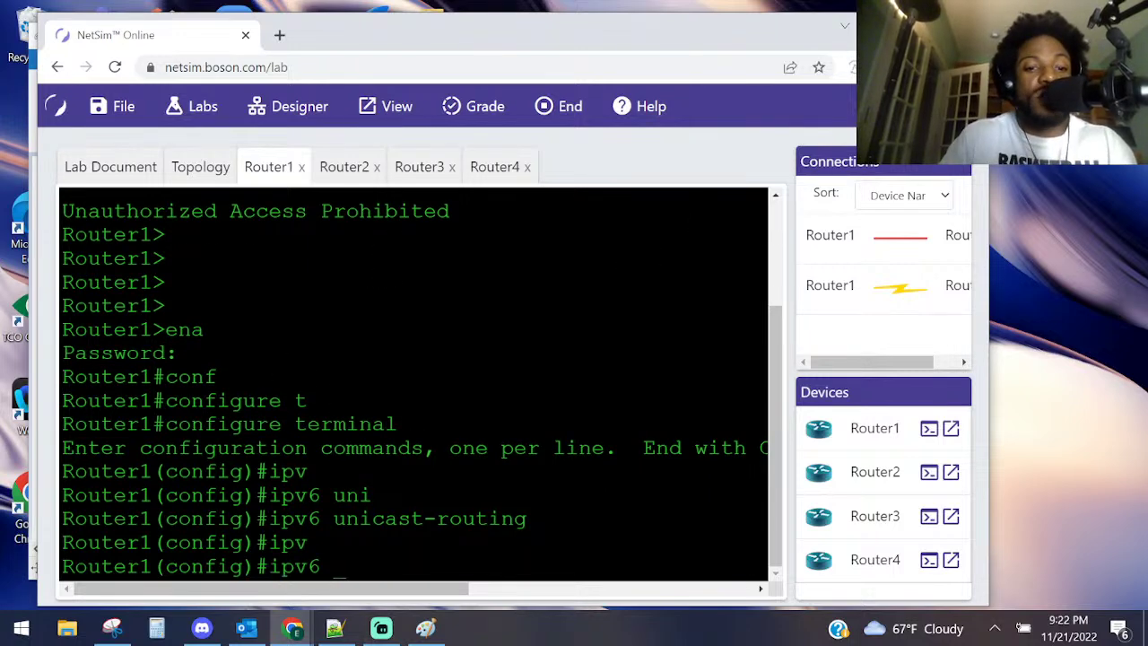
type("rou")
key("Tab")
type("ei")
key("Tab")
type("10")
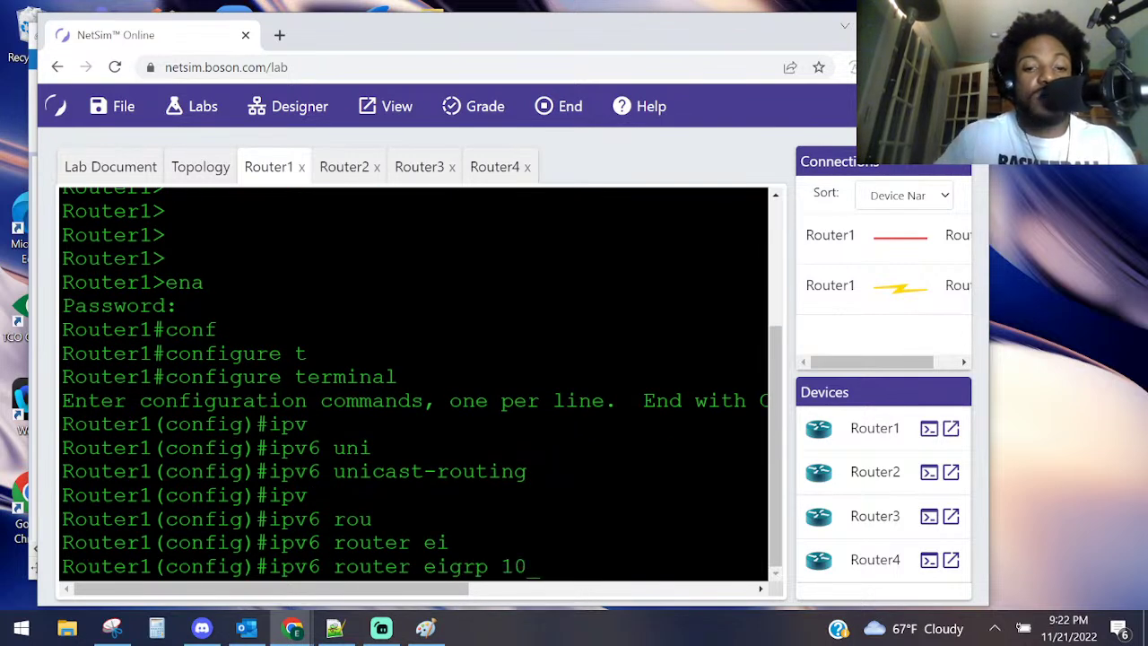
key("Return")
- Switch to the Paint topology diagram and draw a red double-headed arrow between Router2 and Router1
left_click_drag(38, 413, 87, 412)
left_click_drag(415, 40, 476, 36)
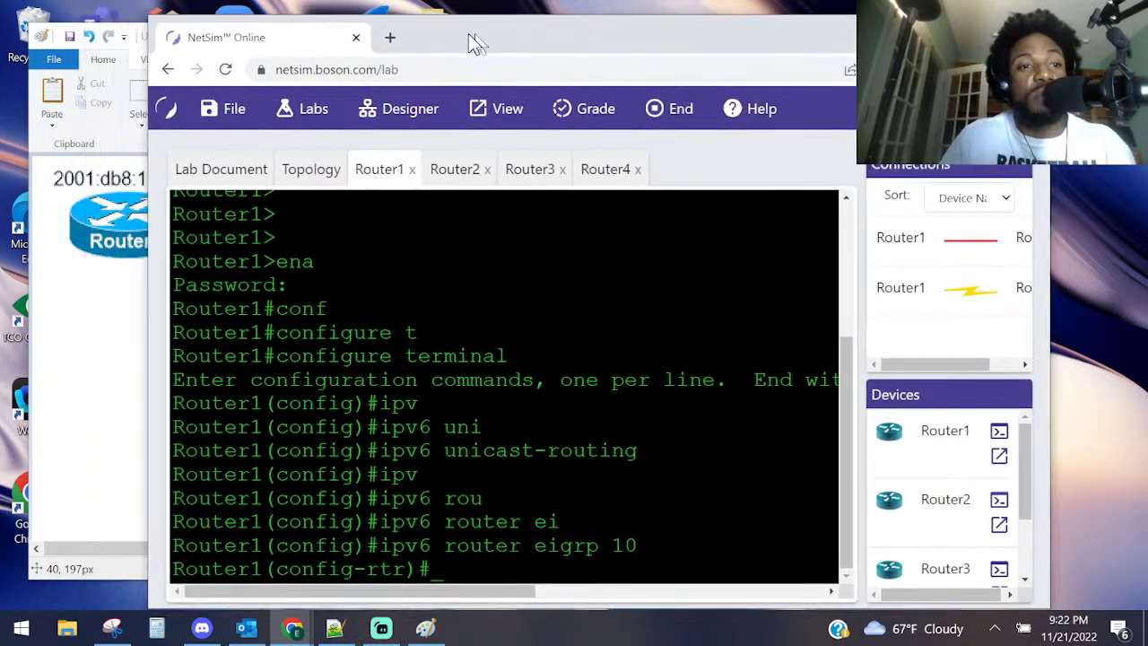
left_click(131, 323)
mouse_move(132, 296)
left_mouse_down()
mouse_move(442, 316)
mouse_move(360, 140)
mouse_move(122, 230)
left_mouse_up()
key("ctrl+z")
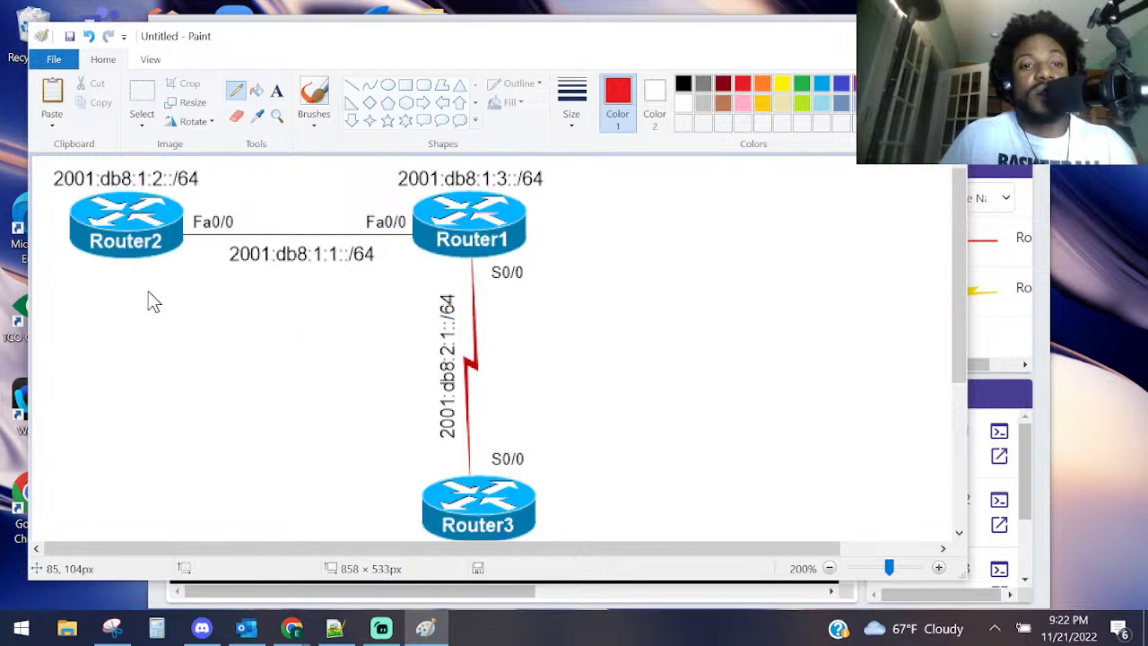
mouse_move(166, 268)
left_mouse_down()
mouse_move(240, 296)
mouse_move(403, 253)
mouse_move(411, 267)
mouse_move(158, 287)
mouse_move(154, 254)
mouse_move(192, 260)
mouse_move(165, 285)
left_mouse_up()
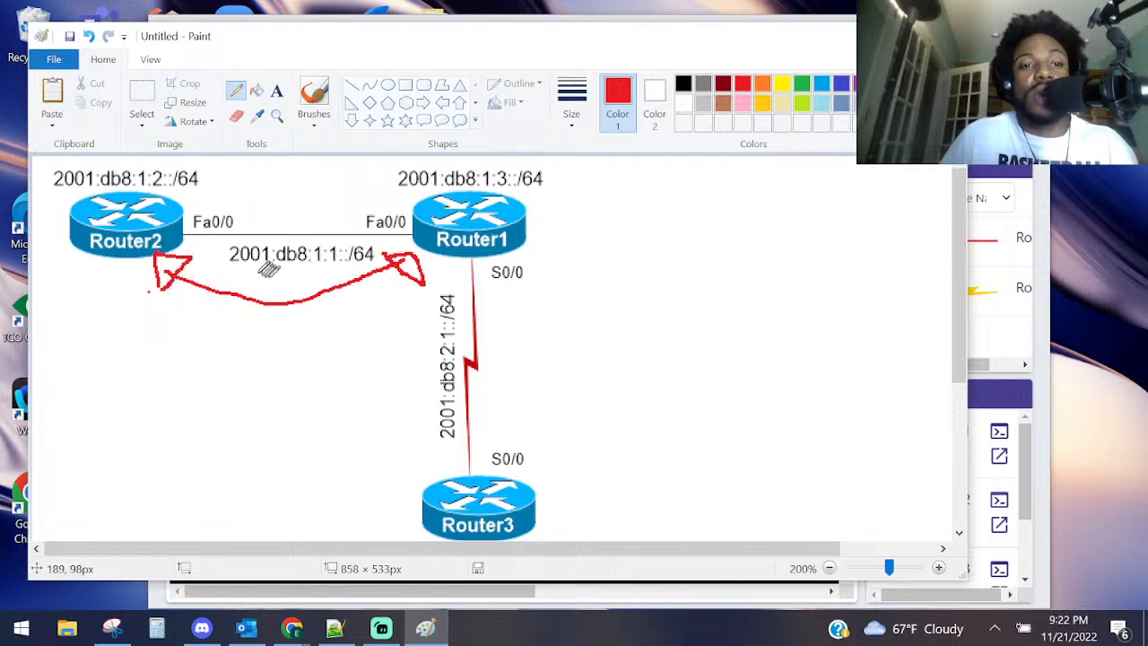
- Underline 2001:db8:1:1::/64, circle both Fa0/0 labels and write 10 above the Router2–Router1 link
left_click_drag(249, 269, 373, 267)
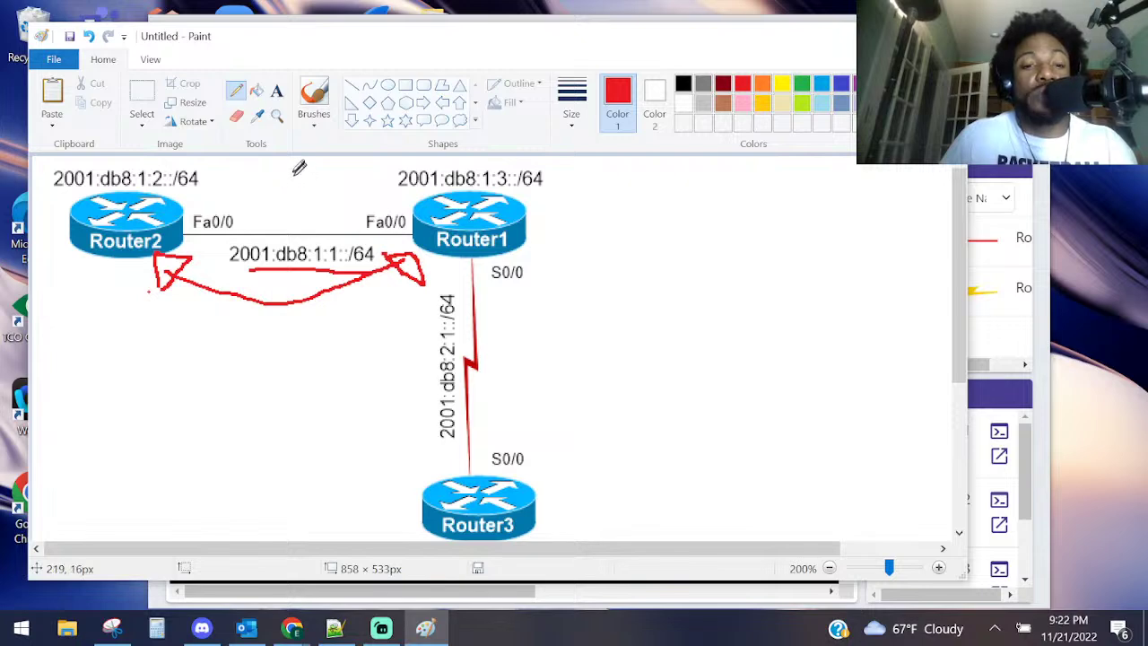
mouse_move(187, 230)
left_mouse_down()
mouse_move(231, 190)
mouse_move(191, 219)
left_mouse_up()
mouse_move(386, 224)
left_mouse_down()
mouse_move(384, 204)
mouse_move(379, 226)
left_mouse_up()
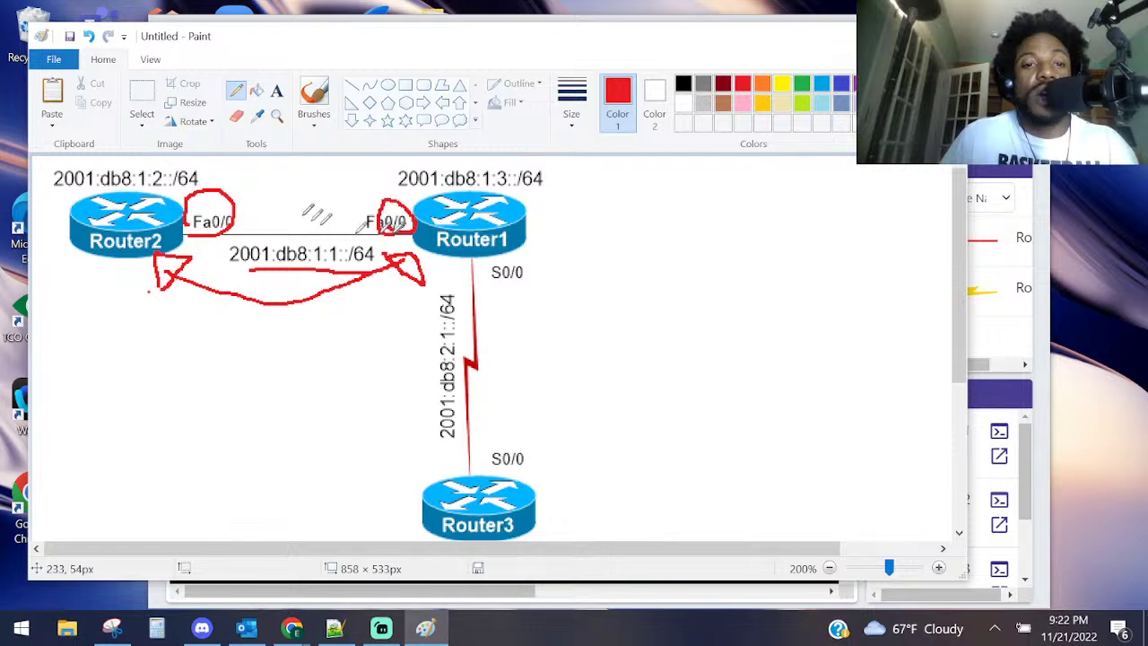
mouse_move(274, 167)
left_mouse_down()
mouse_move(275, 192)
mouse_move(320, 178)
mouse_move(303, 176)
left_mouse_up()
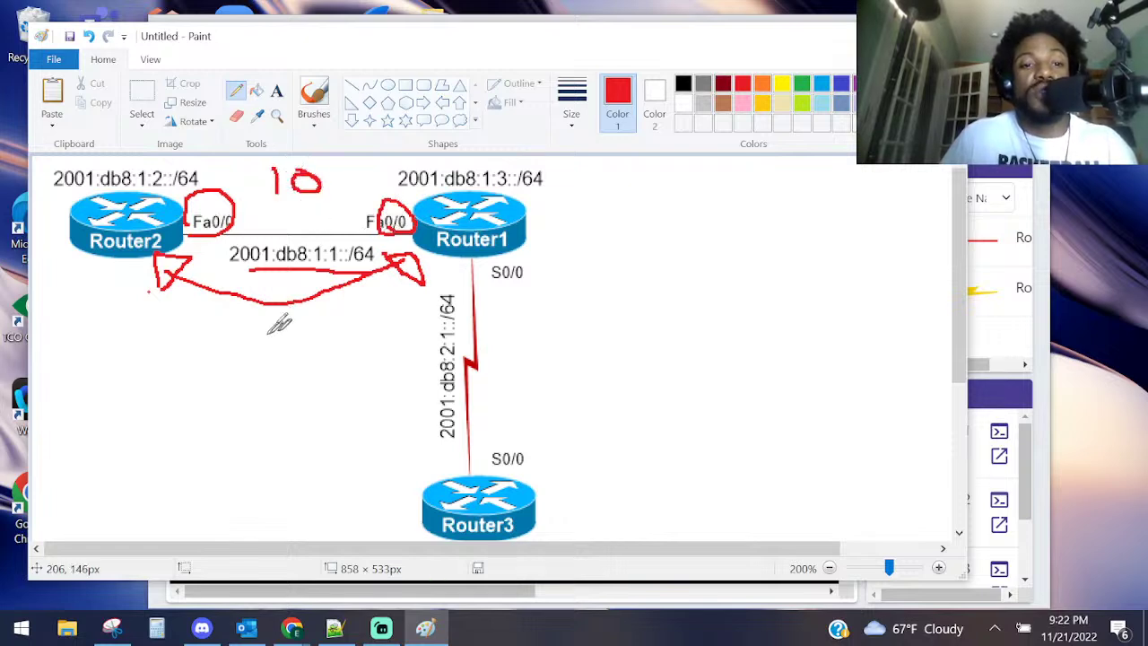
- Glance at the Router1 console, return to the Paint diagram and draw red marks beside Router1, Router3 and Router2
key("alt+Tab")
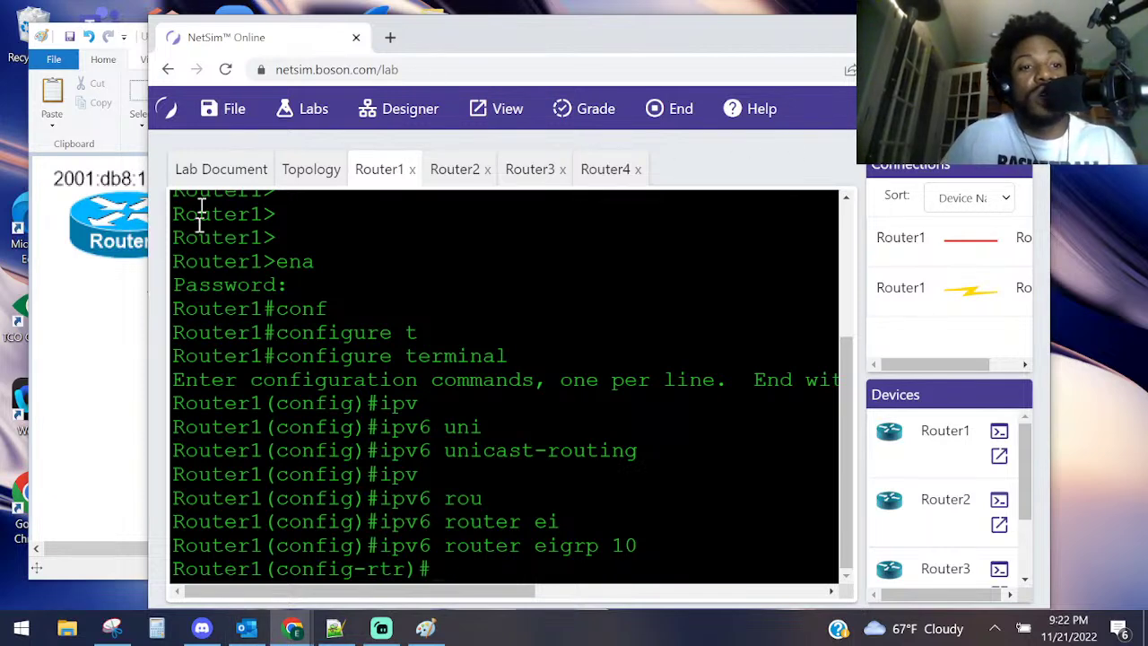
left_click(87, 335)
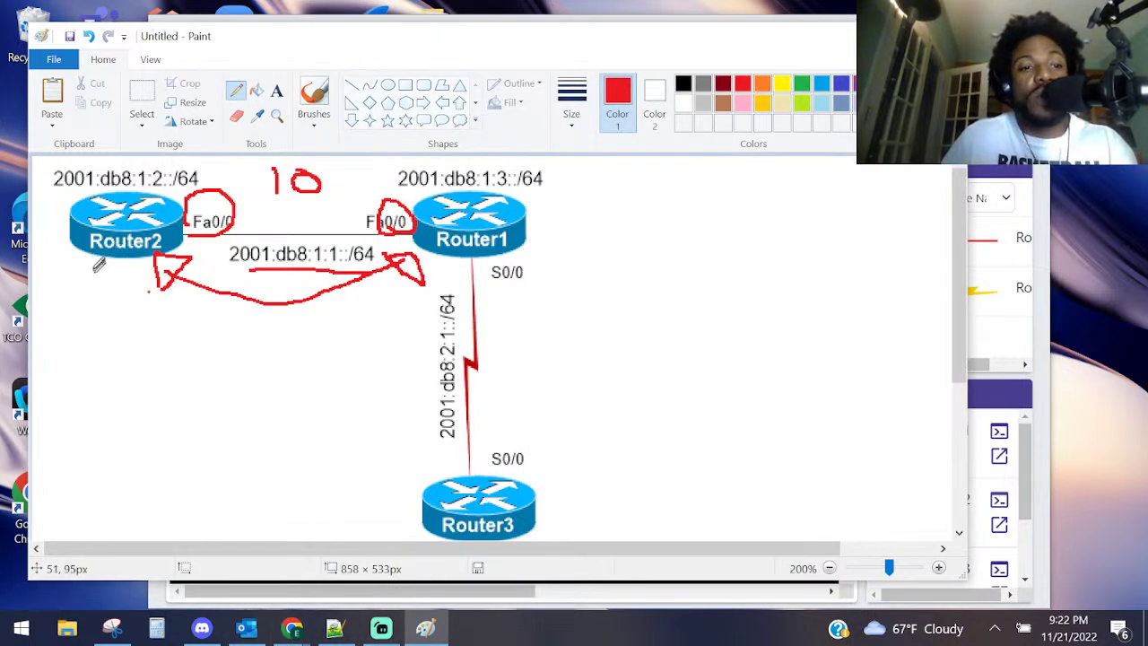
left_click_drag(592, 215, 543, 215)
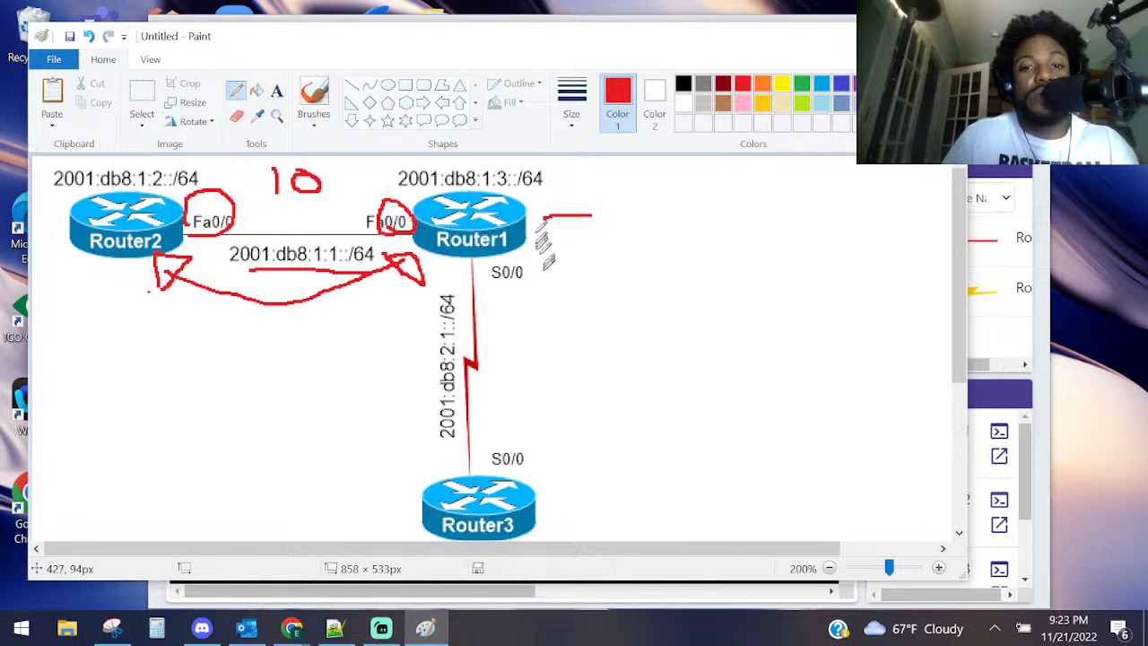
mouse_move(554, 470)
left_mouse_down()
mouse_move(552, 507)
mouse_move(539, 511)
left_mouse_up()
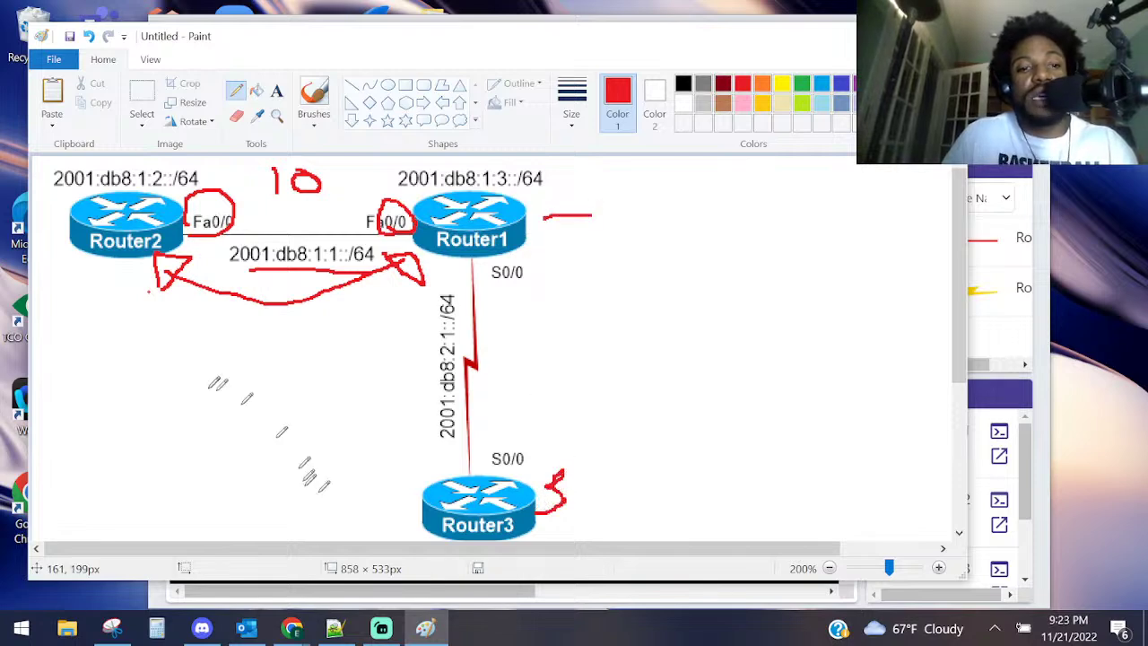
mouse_move(104, 272)
left_mouse_down()
mouse_move(109, 291)
mouse_move(125, 293)
left_mouse_up()
- Undo the red annotations drawn on the topology diagram
key("ctrl+z")
key("ctrl+z")
key("ctrl+z")
key("ctrl+z")
key("ctrl+z")
key("ctrl+z")
key("ctrl+z")
key("ctrl+z")
key("ctrl+z")
key("ctrl+z")
key("ctrl+z")
key("ctrl+z")
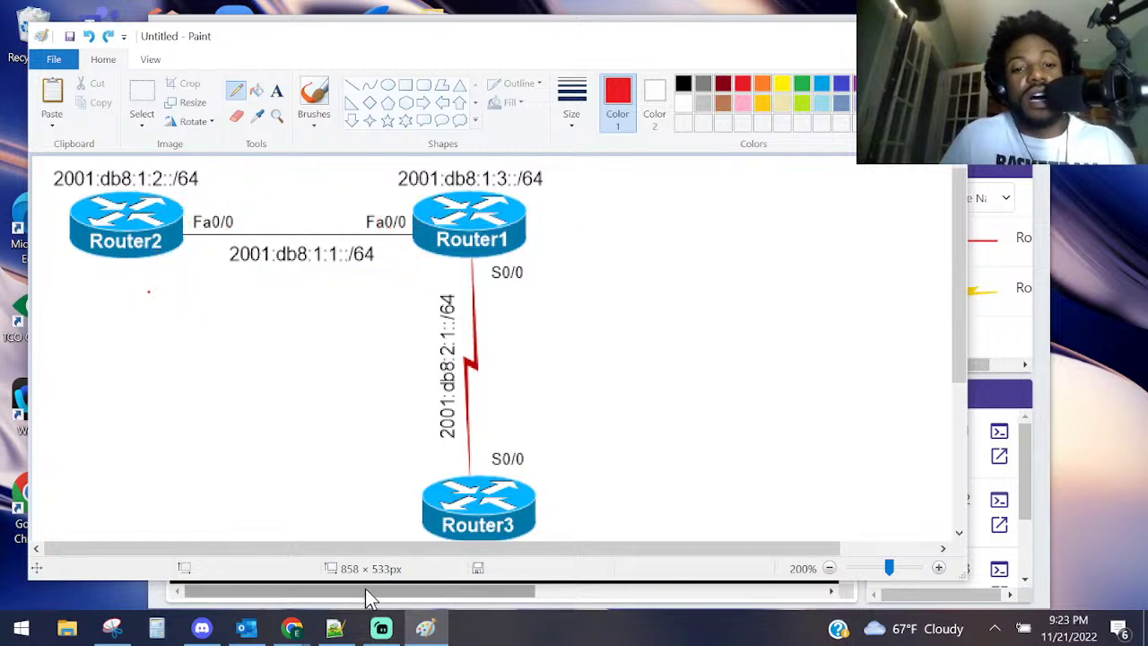
- Switch back to the NetSim browser window and set Router1's EIGRP router ID to 1.1.1.1
left_click(291, 628)
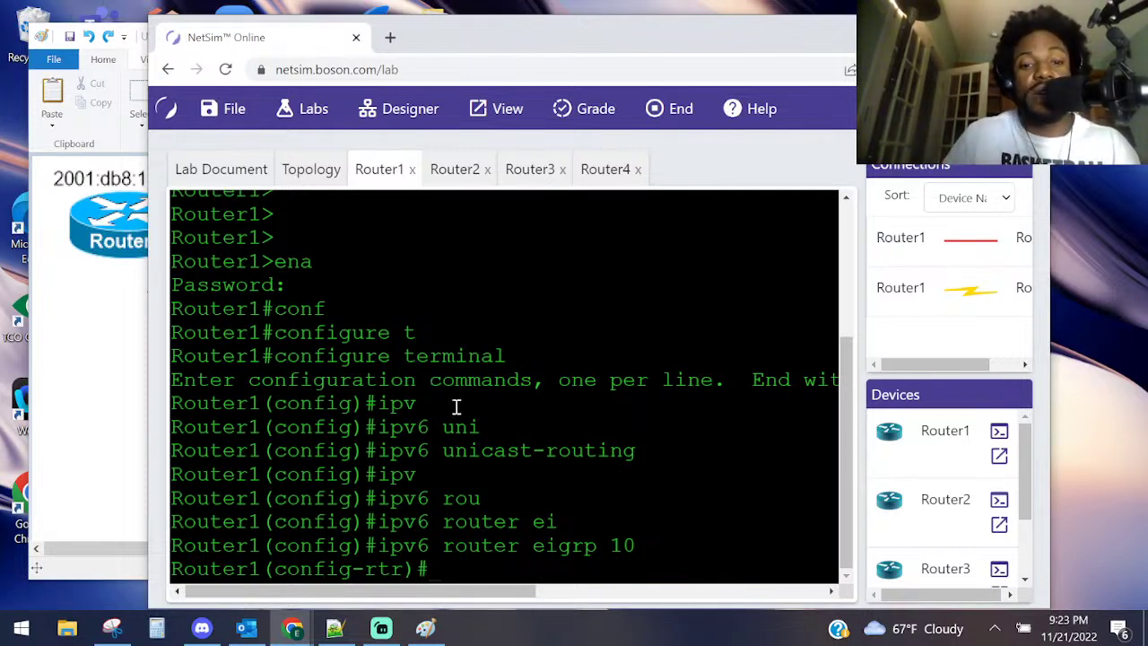
type("ut")
key("Tab")
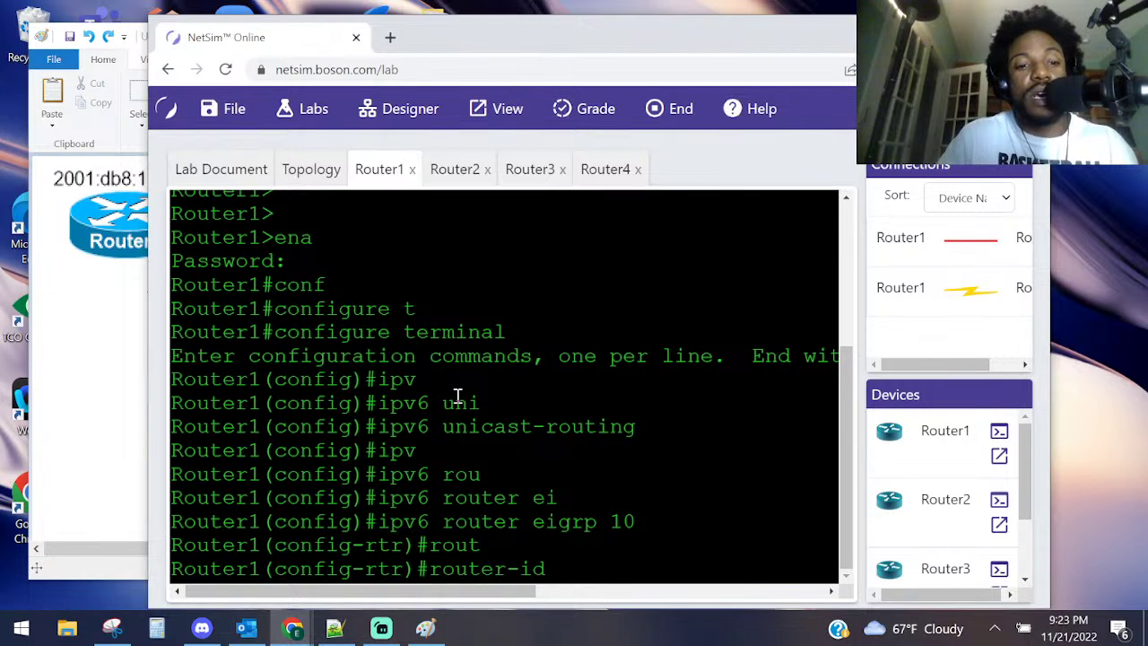
type("1.1.1.1")
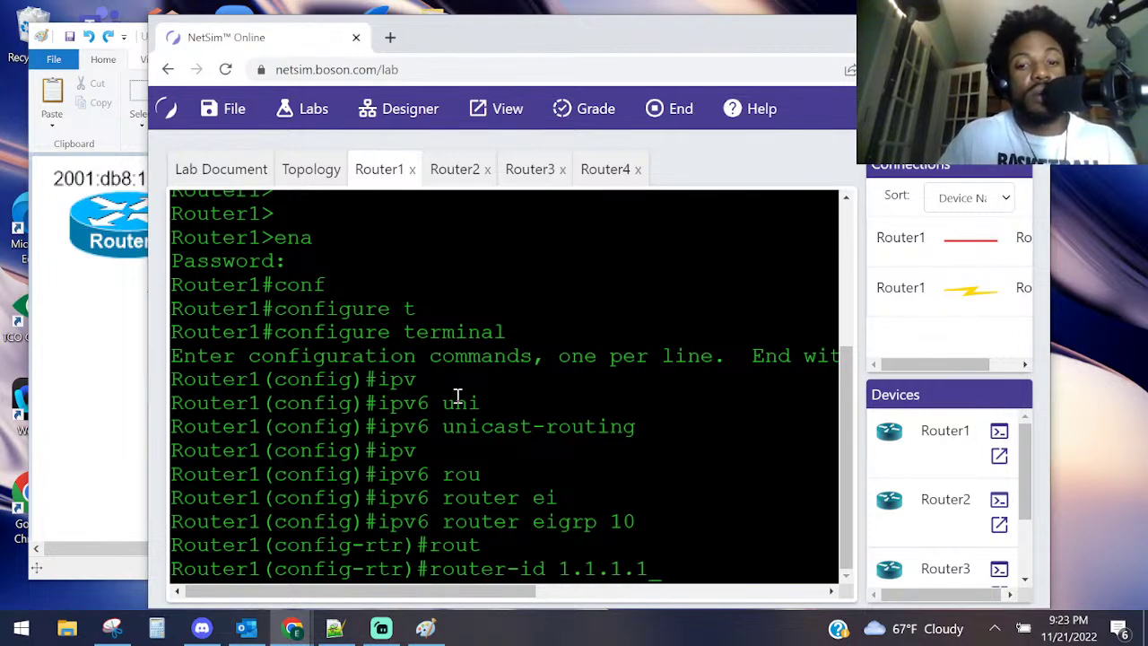
key("Return")
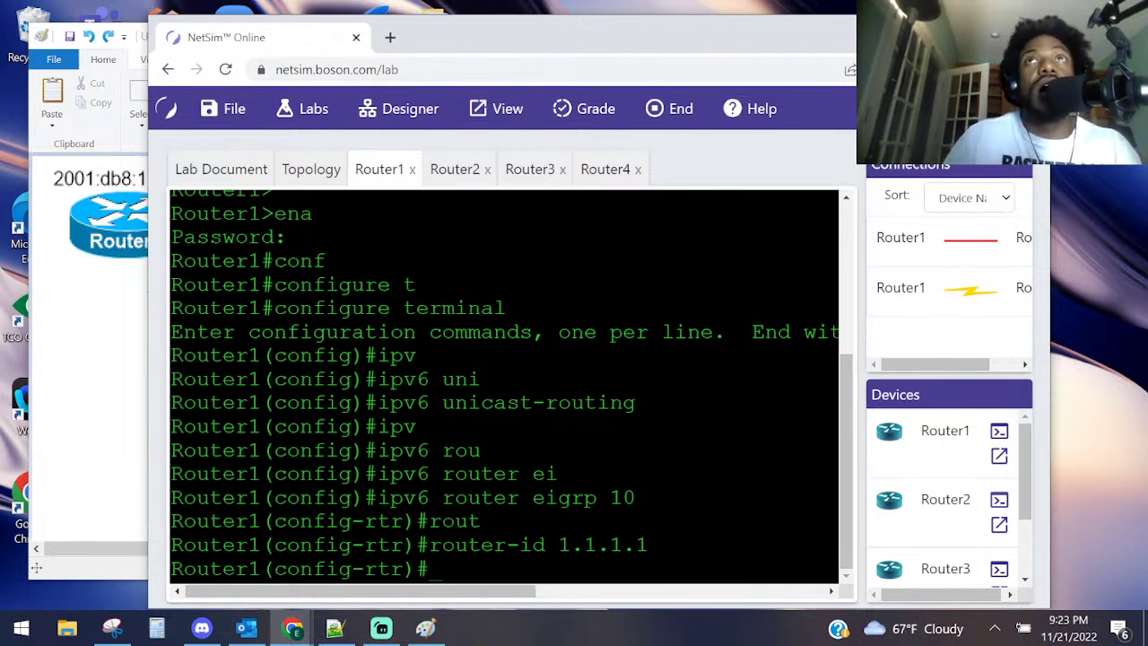
- Leave configuration mode on Router1 and display its IPv6 routing protocols with sho ipv6 protocols
key("ctrl+z")
type("shoi")
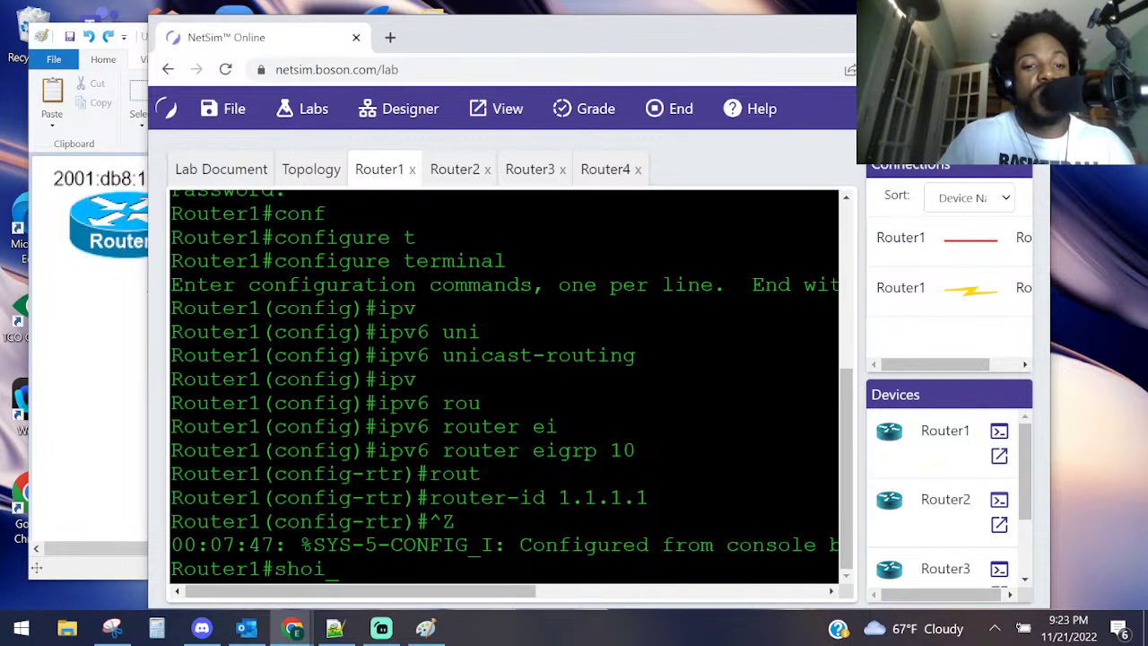
key("BackSpace")
type("ipv")
key("Tab")
type("pro")
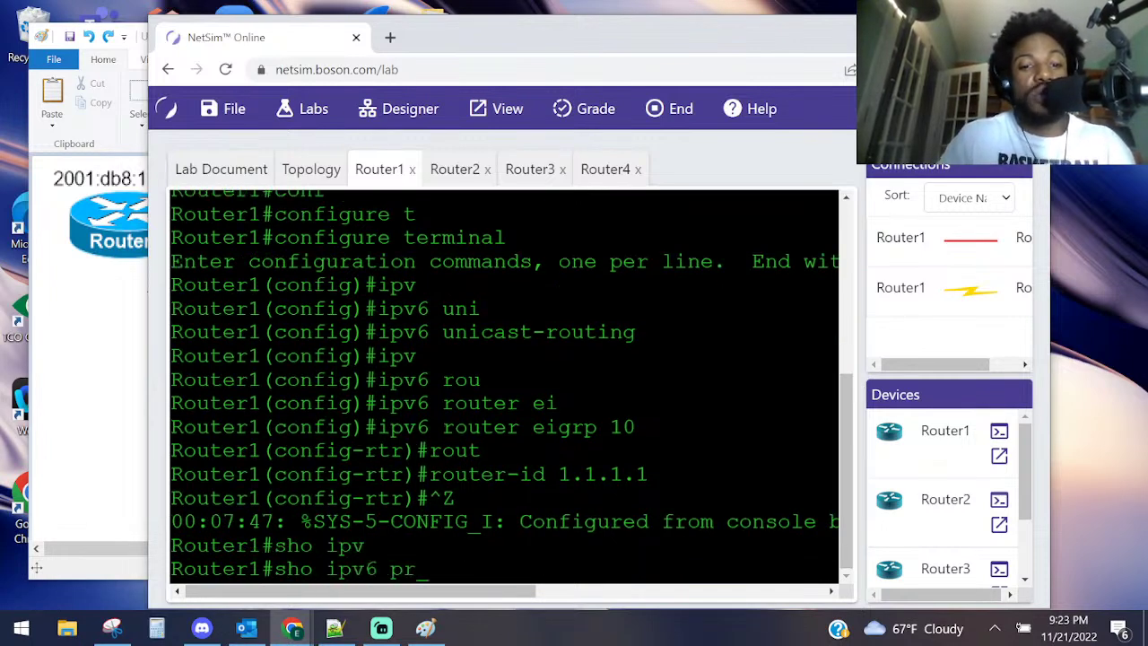
key("Tab")
key("Return")
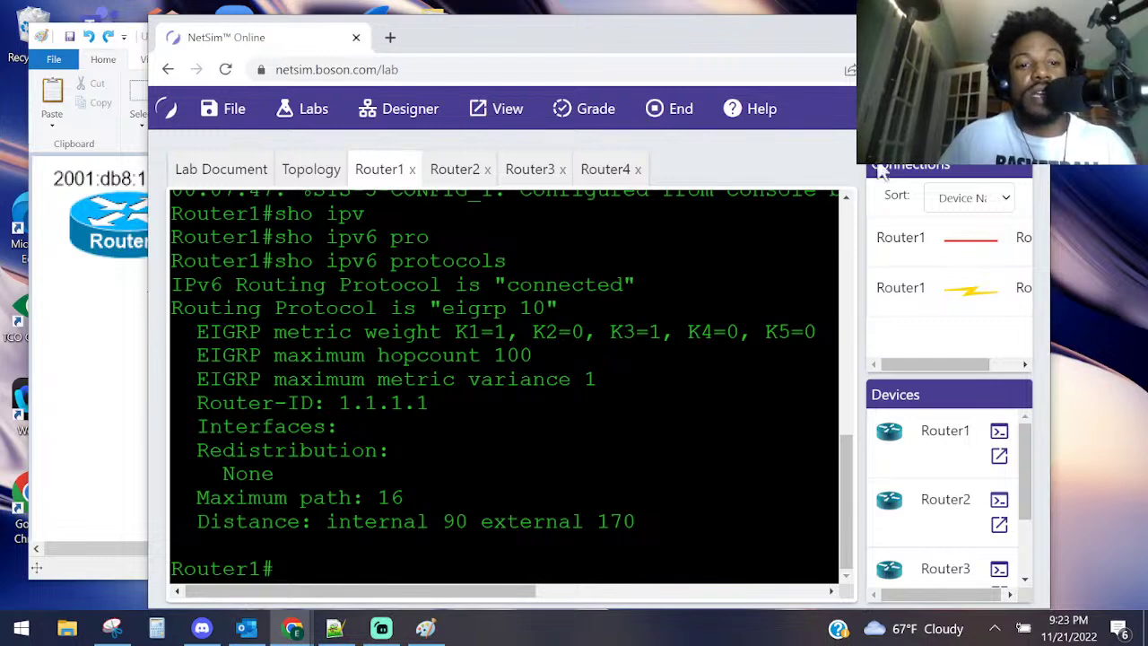
- Examine the routing protocol, Router-ID and Interfaces entries in the output and compare them with the EIGRP commands entered earlier
left_click_drag(430, 403, 187, 403)
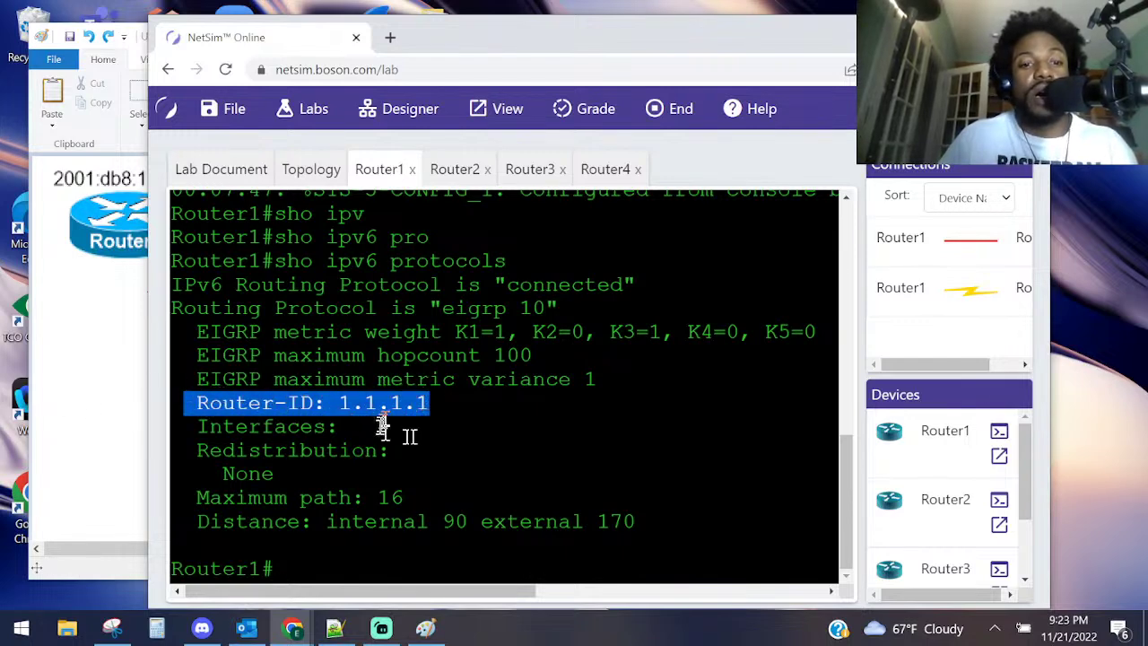
left_click_drag(402, 429, 178, 427)
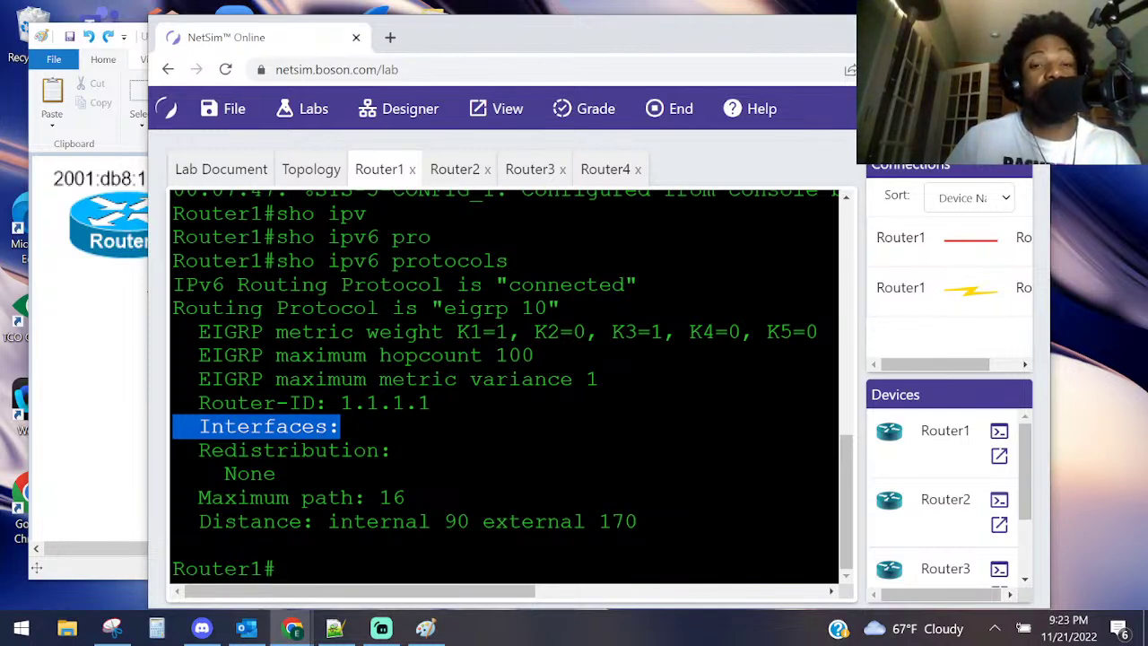
left_click_drag(418, 307, 567, 308)
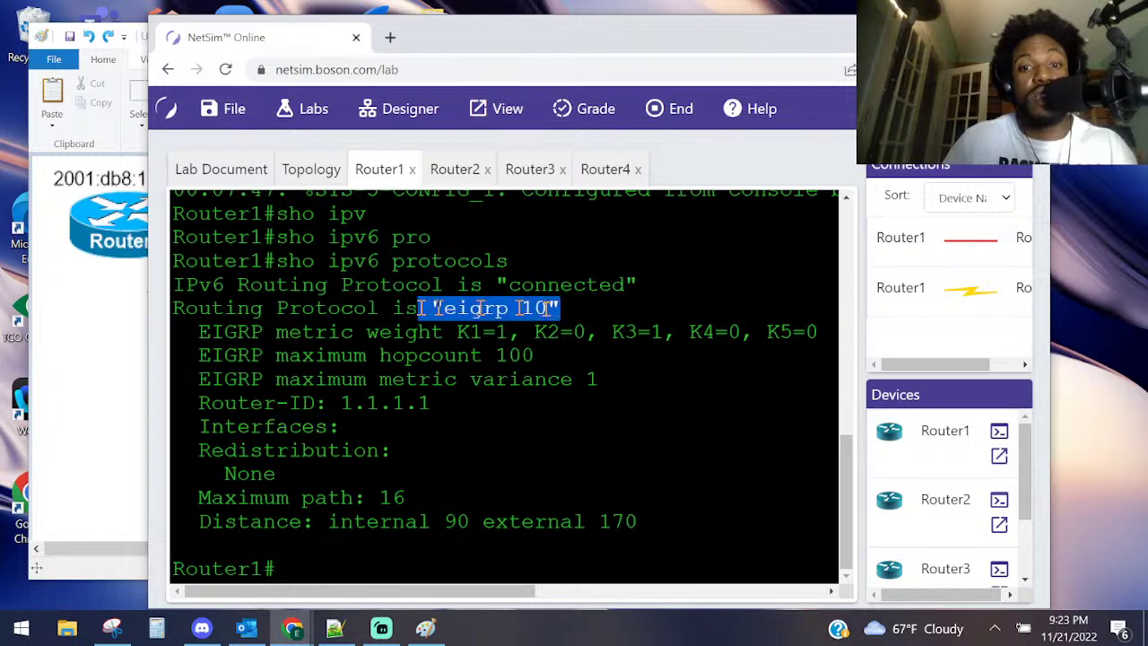
left_click_drag(432, 403, 177, 403)
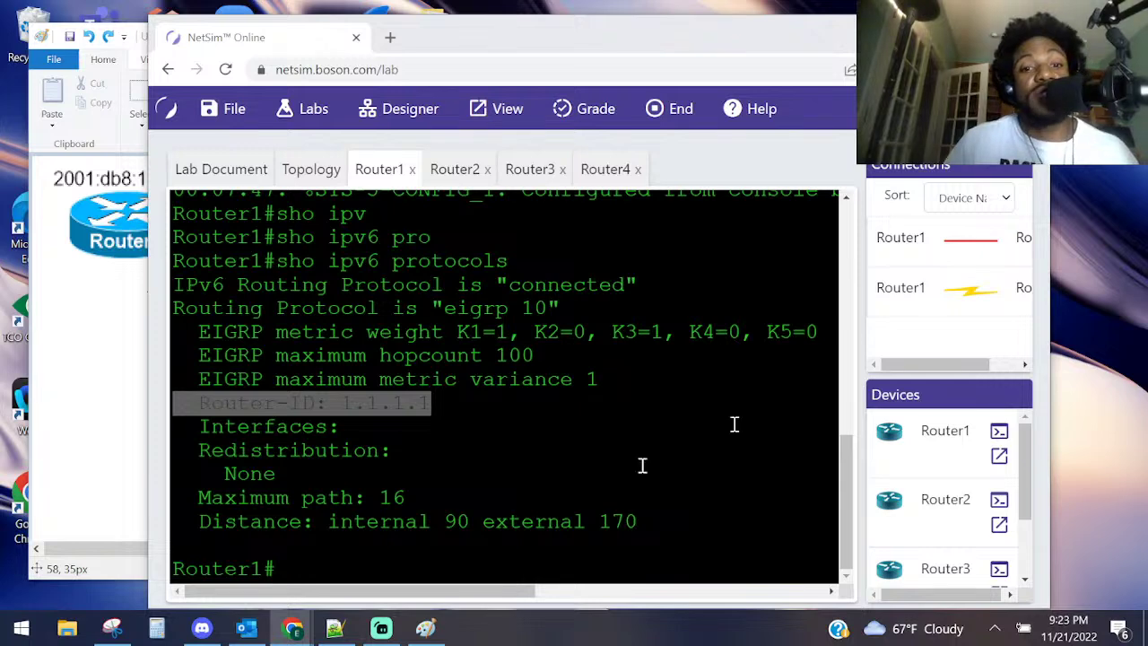
scroll(567, 274, "up", 5)
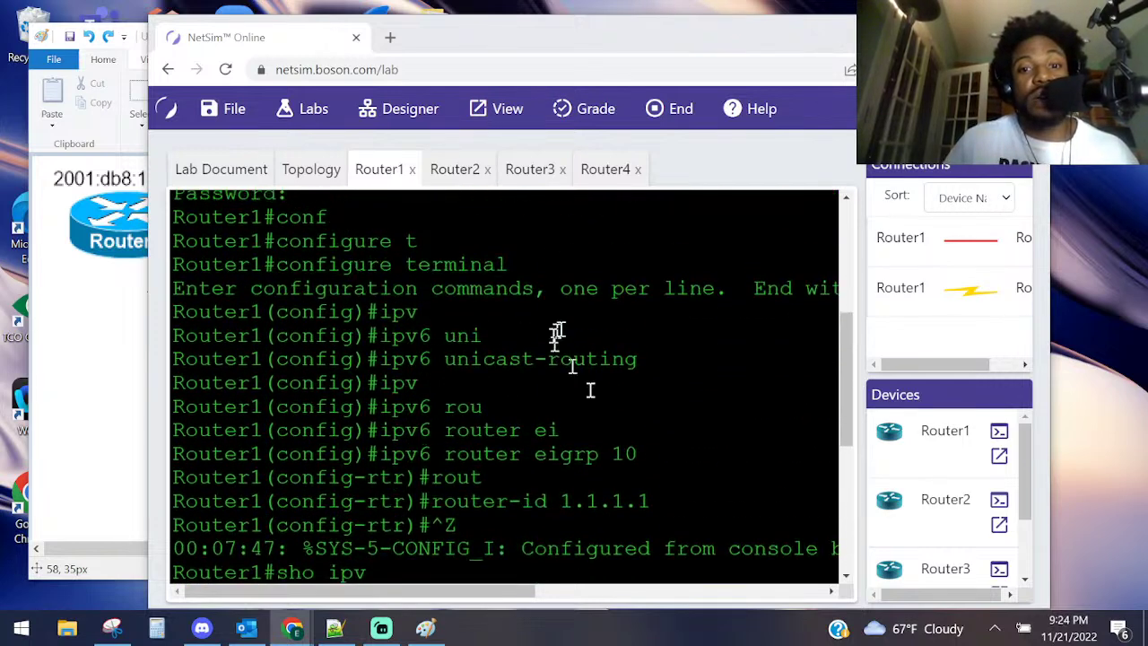
left_click_drag(638, 454, 315, 459)
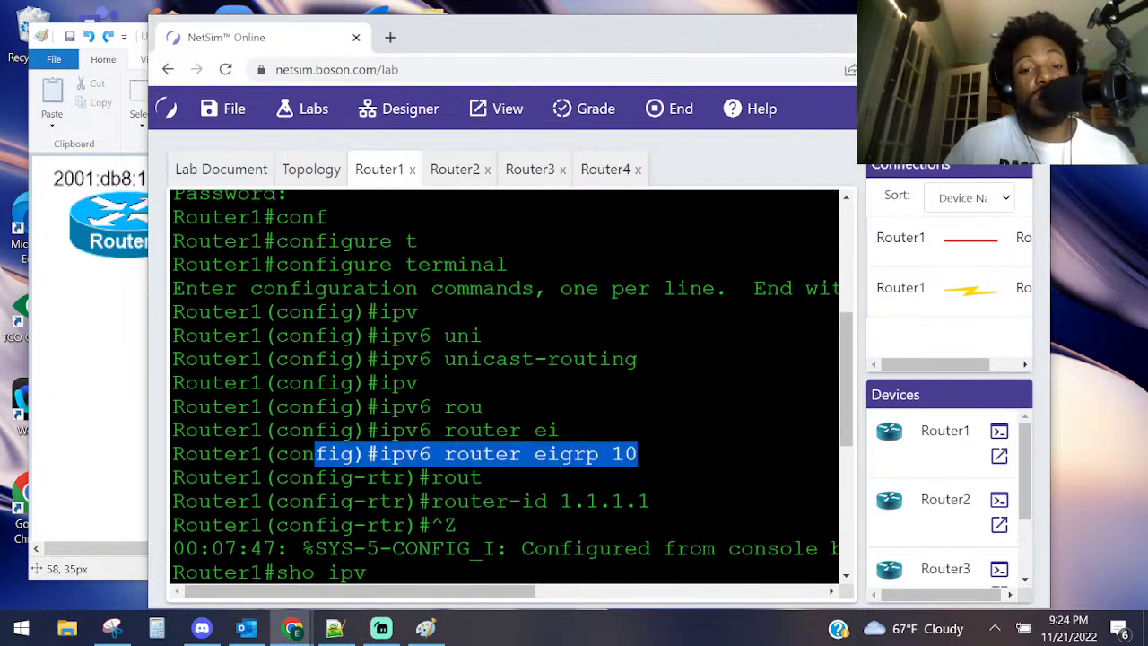
left_click_drag(669, 501, 368, 502)
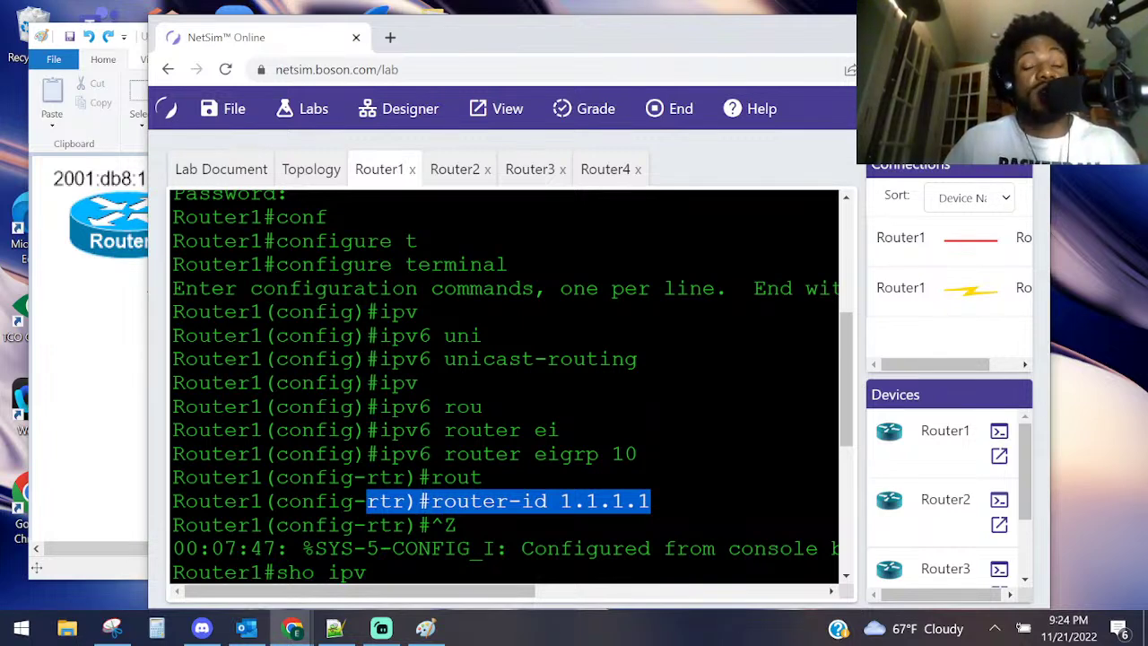
scroll(410, 431, "down", 5)
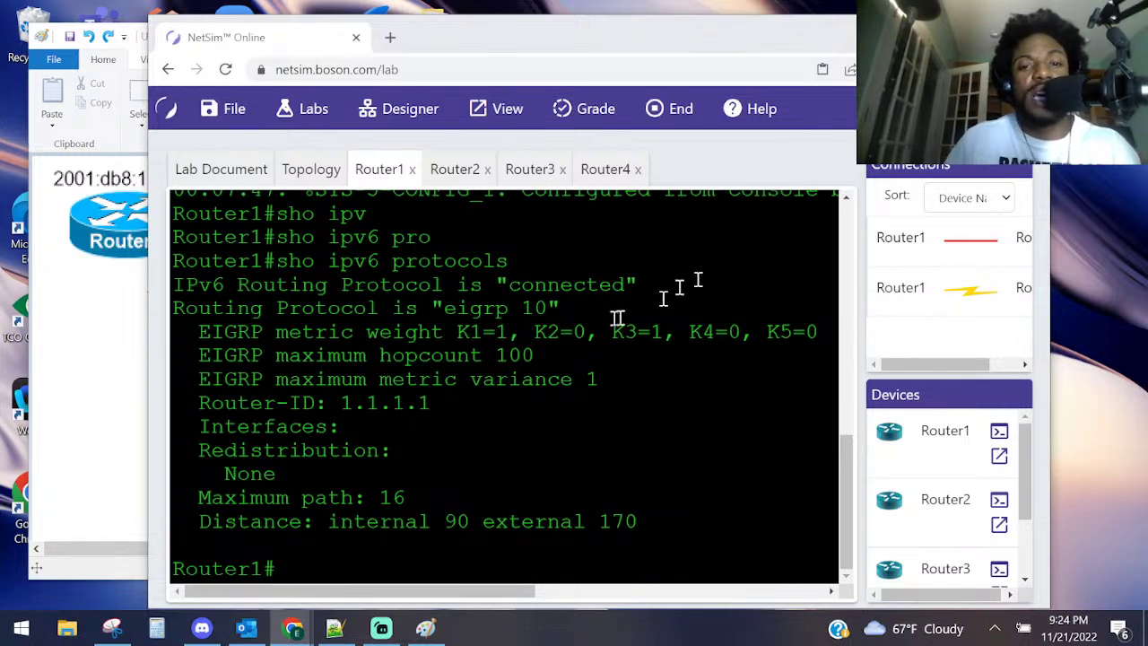
scroll(574, 260, "up", 3)
scroll(563, 256, "down", 3)
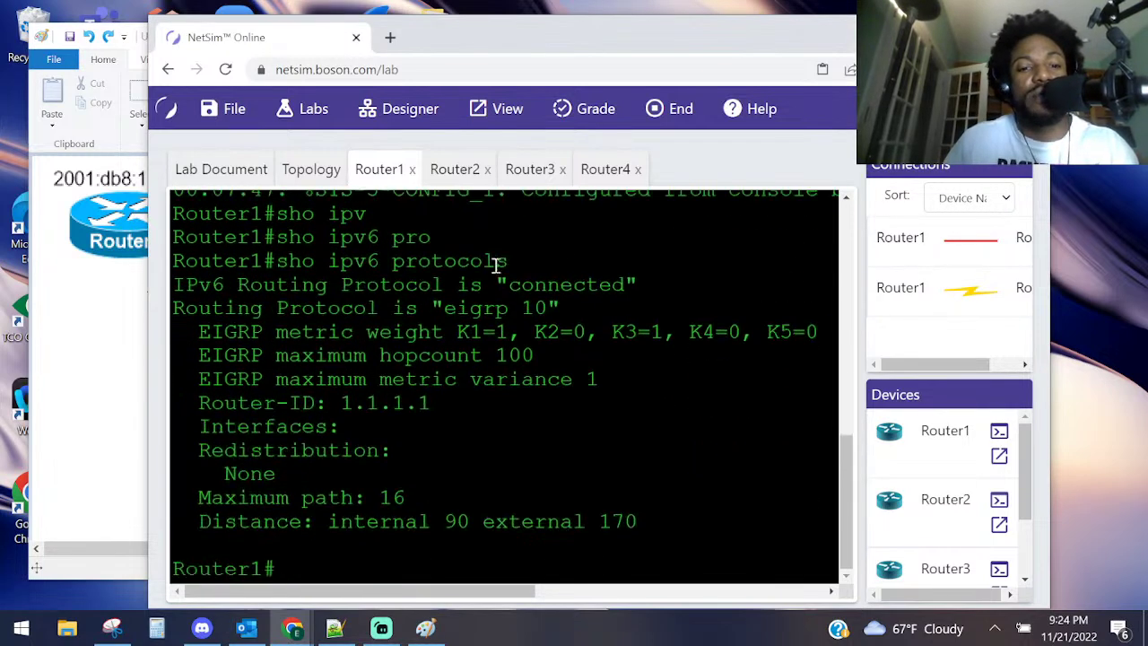
- Add a few blank prompt lines and enter global configuration mode again on Router1 with configure terminal
key("Return")
key("Return")
key("Return")
key("Return")
type("conf")
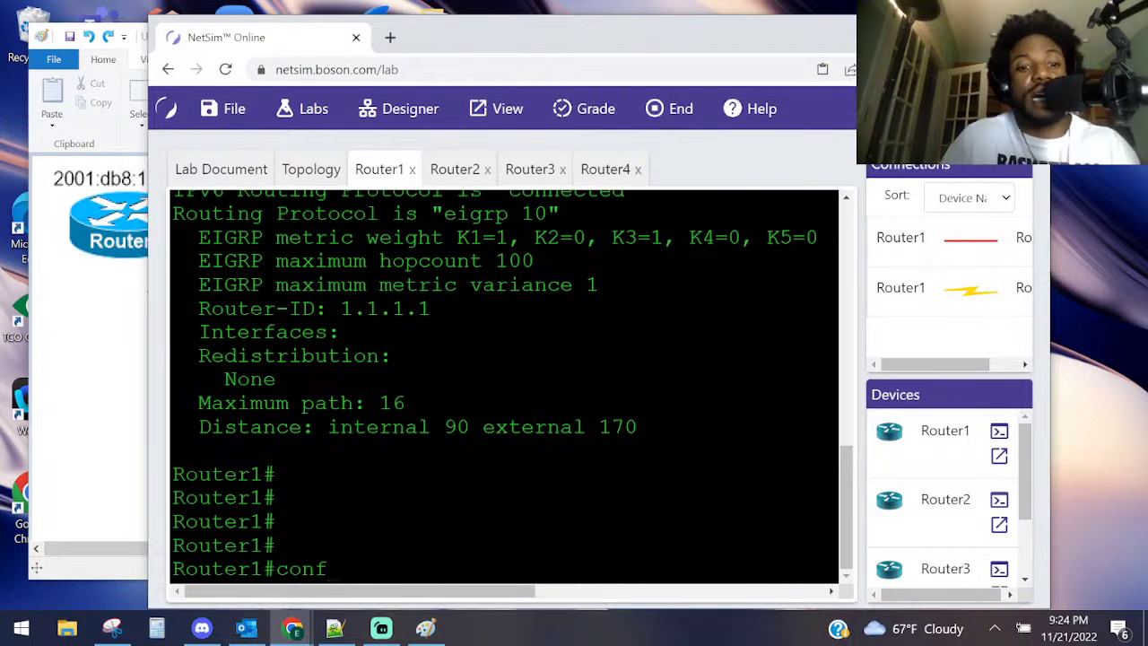
type("t")
key("Return")
type("conft")
key("Return")
type("conf")
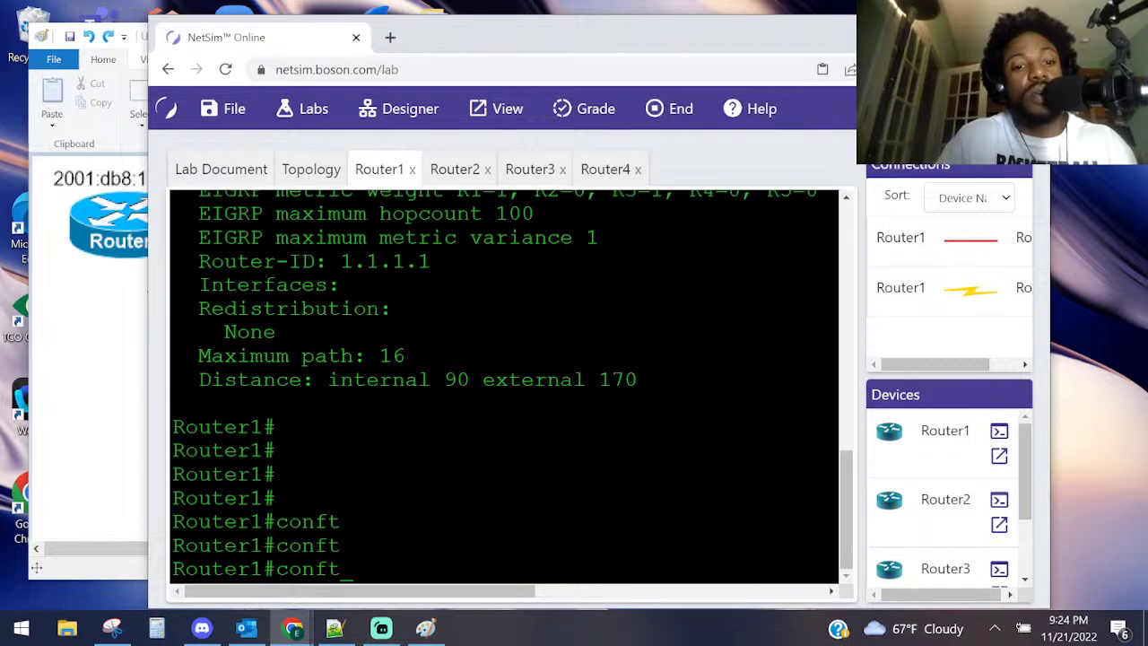
key("Tab")
type("t")
key("Tab")
key("Return")
- Enter router configuration mode for the IPv6 EIGRP process with AS 10 on Router1
type("ipv")
key("Tab")
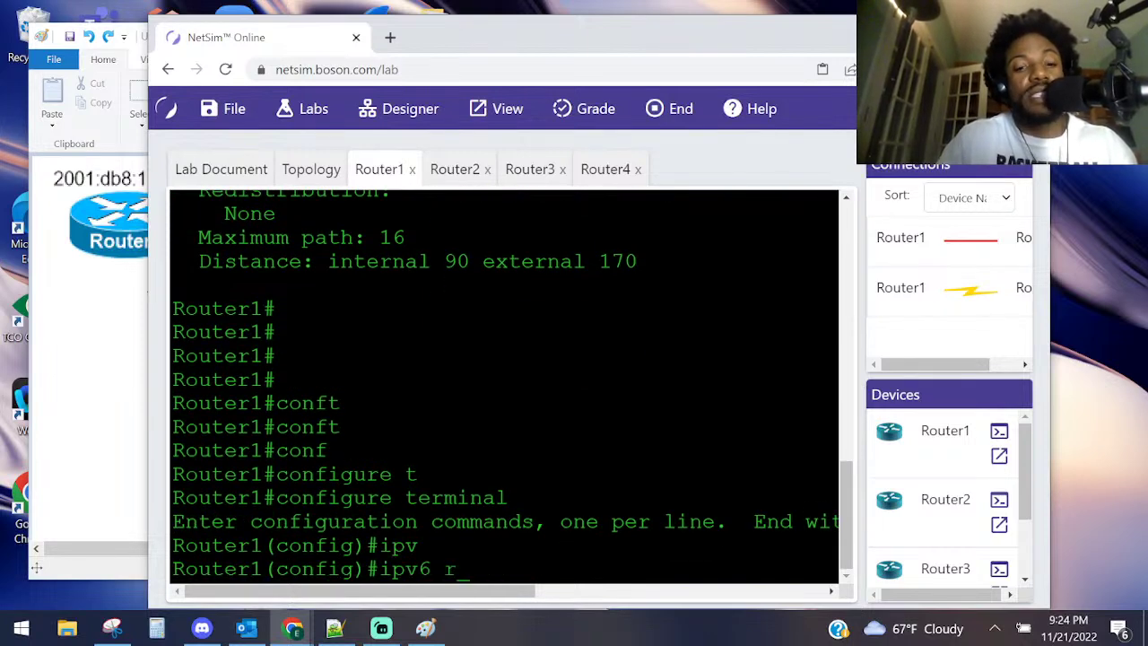
type("rou")
key("Tab")
type("ei")
key("Tab")
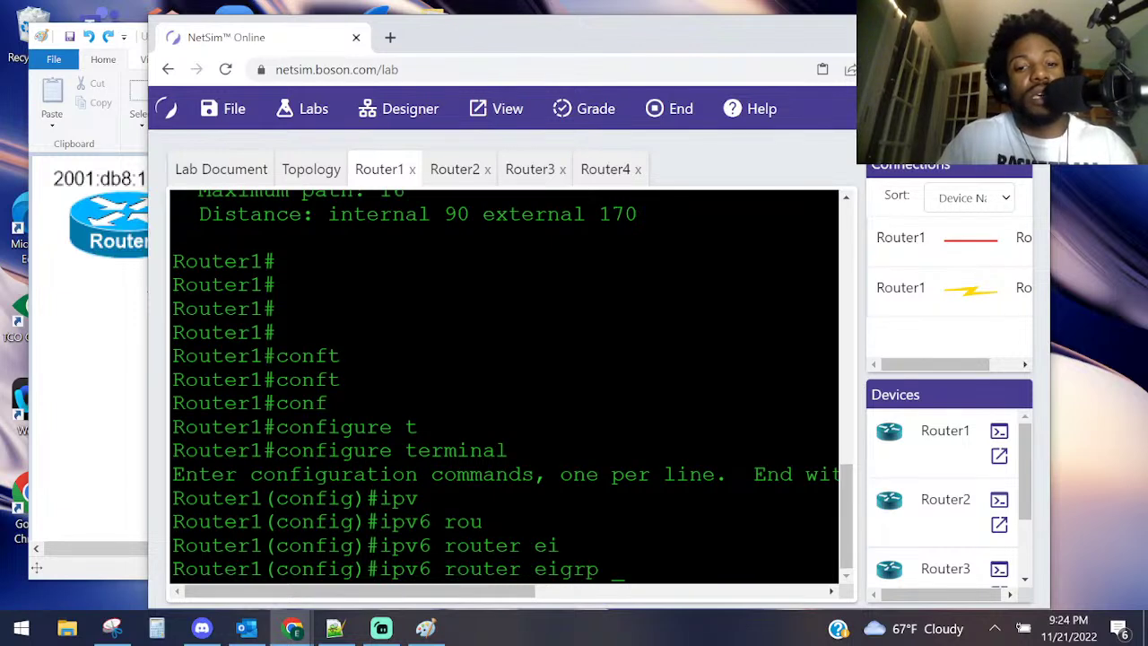
type("10")
key("Return")
type("sh")
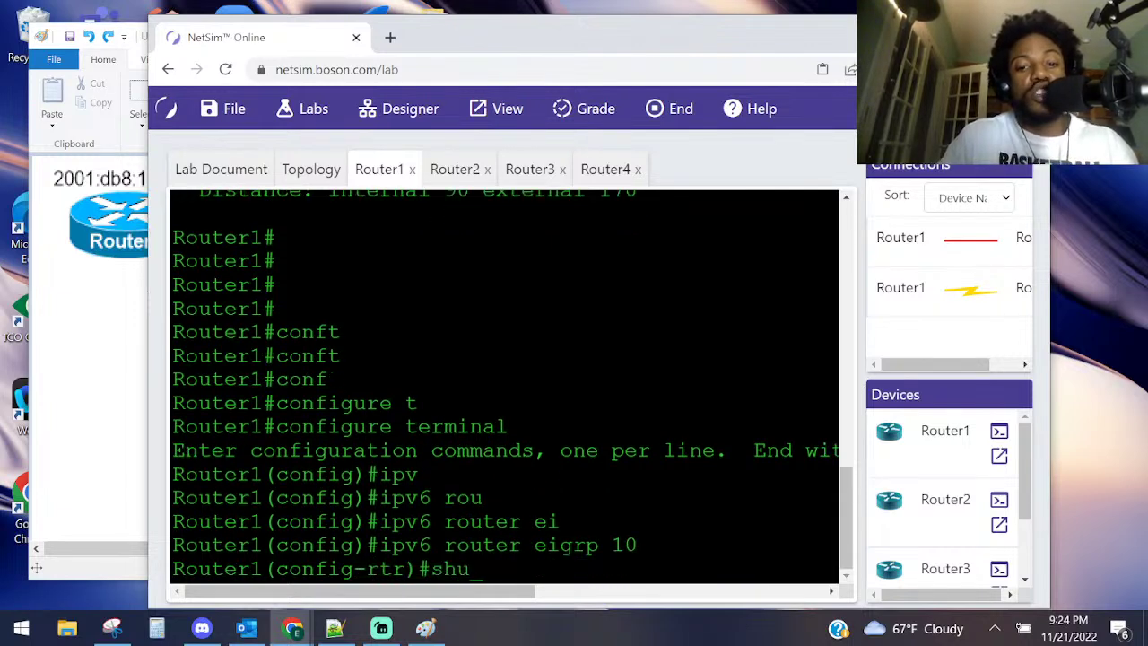
type("u")
key("Tab")
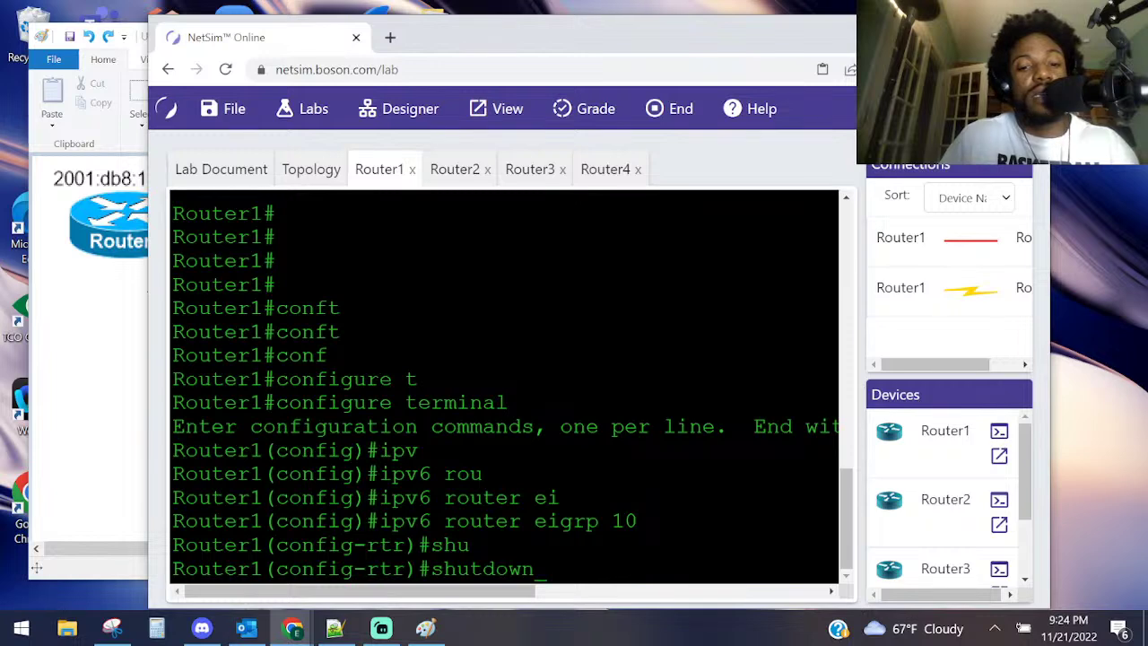
key("BackSpace")
key("BackSpace")
key("BackSpace")
key("BackSpace")
key("BackSpace")
key("BackSpace")
key("BackSpace")
key("BackSpace")
type("no shu")
key("Tab")
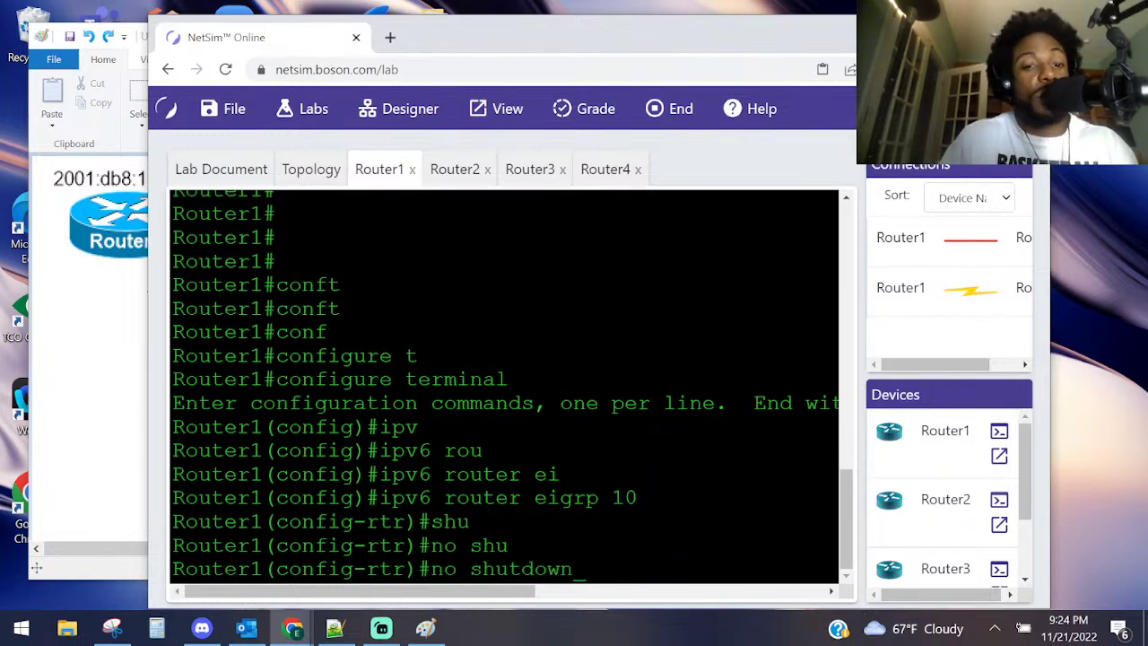
key("BackSpace")
key("BackSpace")
key("BackSpace")
key("BackSpace")
key("BackSpace")
key("BackSpace")
key("BackSpace")
key("BackSpace")
key("BackSpace")
key("BackSpace")
key("BackSpace")
- Leave configuration mode on Router1 and list its IPv6 interfaces in short form with sho ipv6 interface brief
key("ctrl+z")
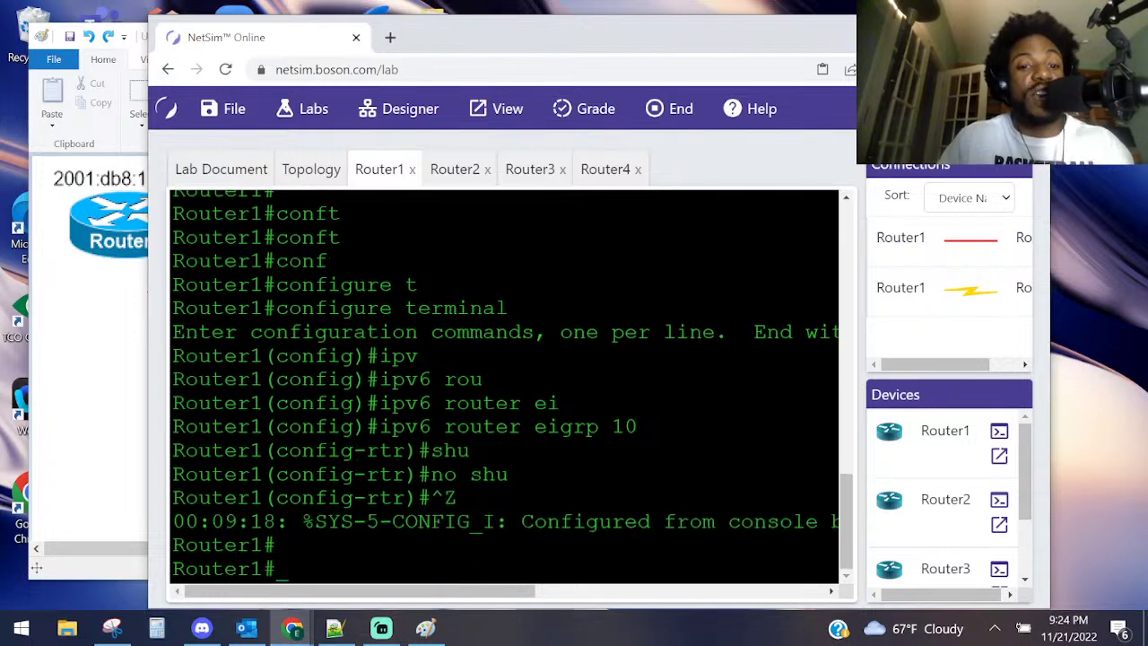
key("Return")
key("Return")
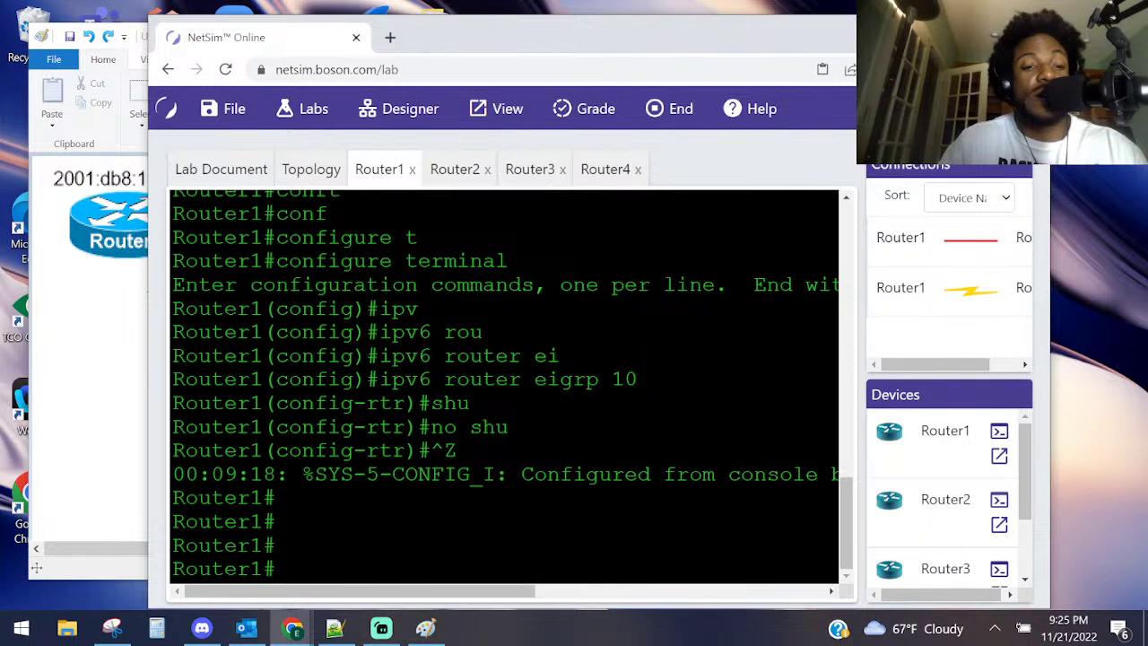
type("ip v")
key("Tab")
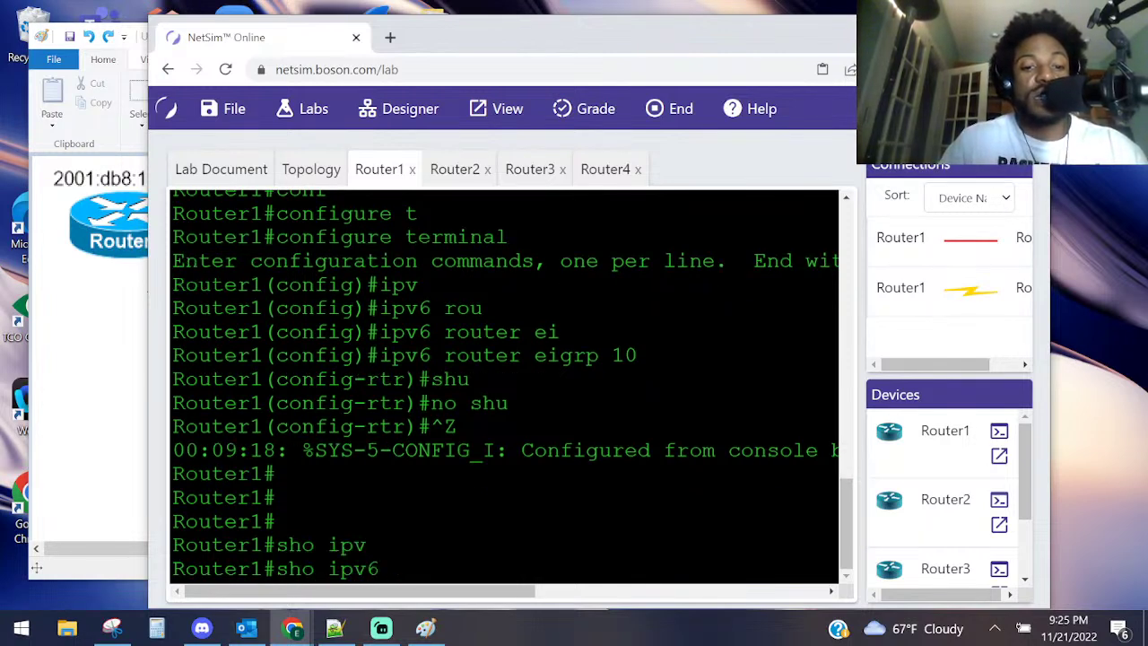
type("in")
key("Tab")
type("brief")
key("Return")
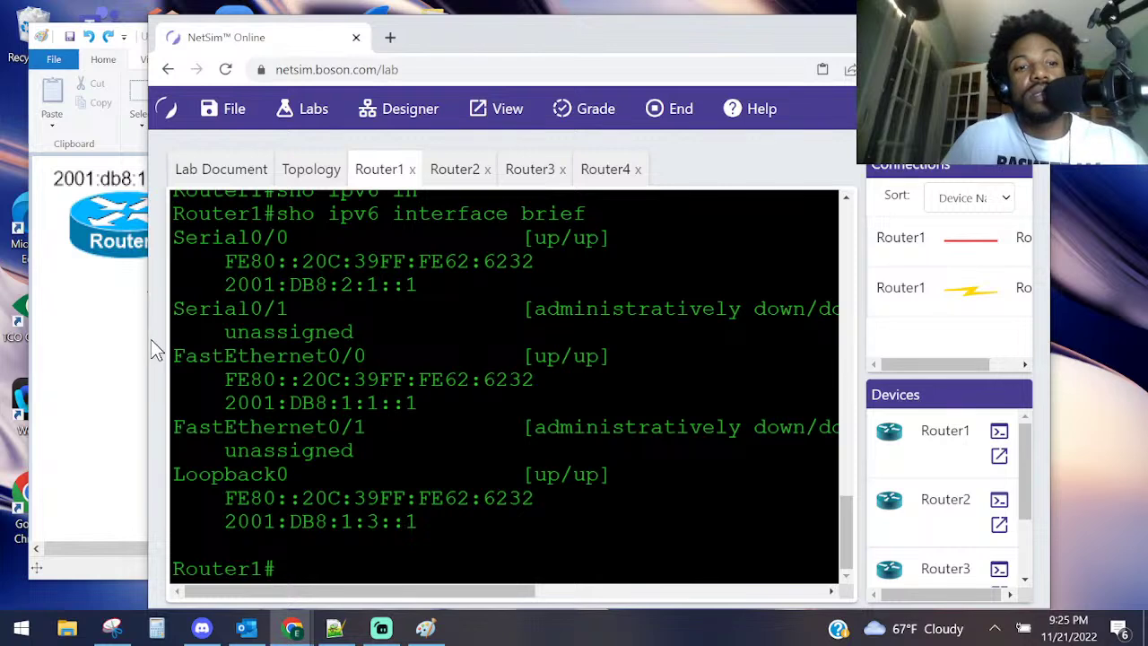
- Widen the browser window on both sides and lower its top so the terminal and device list show in full
left_click_drag(143, 338, 16, 331)
left_click_drag(586, 19, 586, 59)
left_click_drag(1033, 235, 1138, 232)
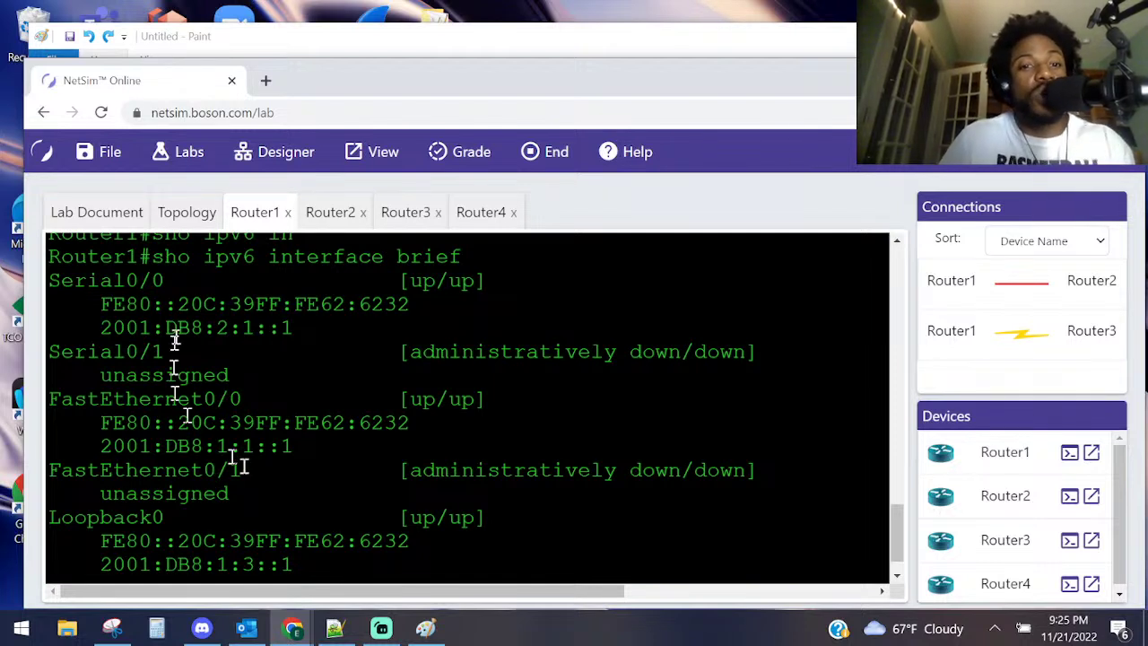
- Highlight the Serial0/0, FastEthernet0/0 and Loopback0 entries in the IPv6 interface list one after another to examine their state and addresses
left_click_drag(367, 326, 50, 280)
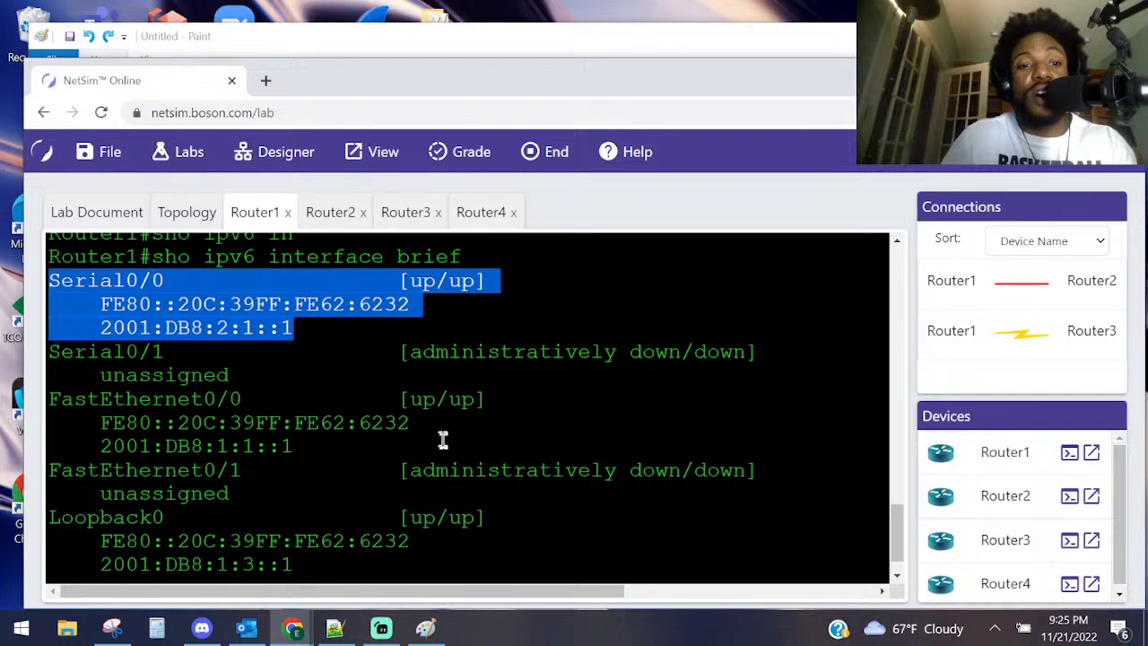
left_click_drag(439, 444, 4, 405)
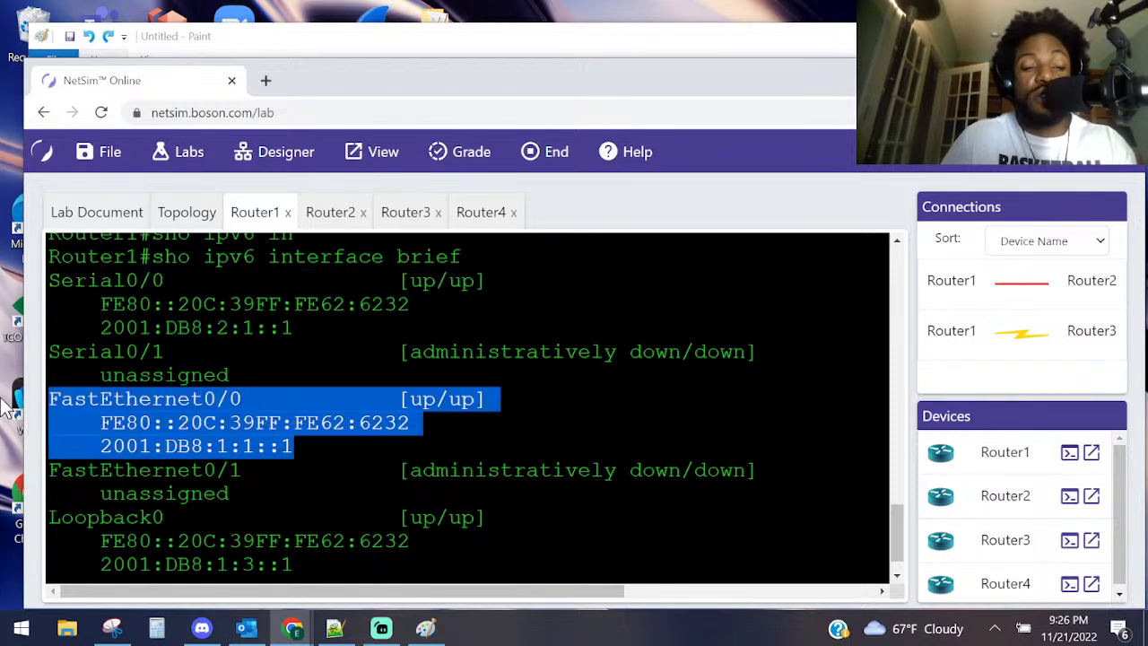
left_click_drag(445, 561, 32, 532)
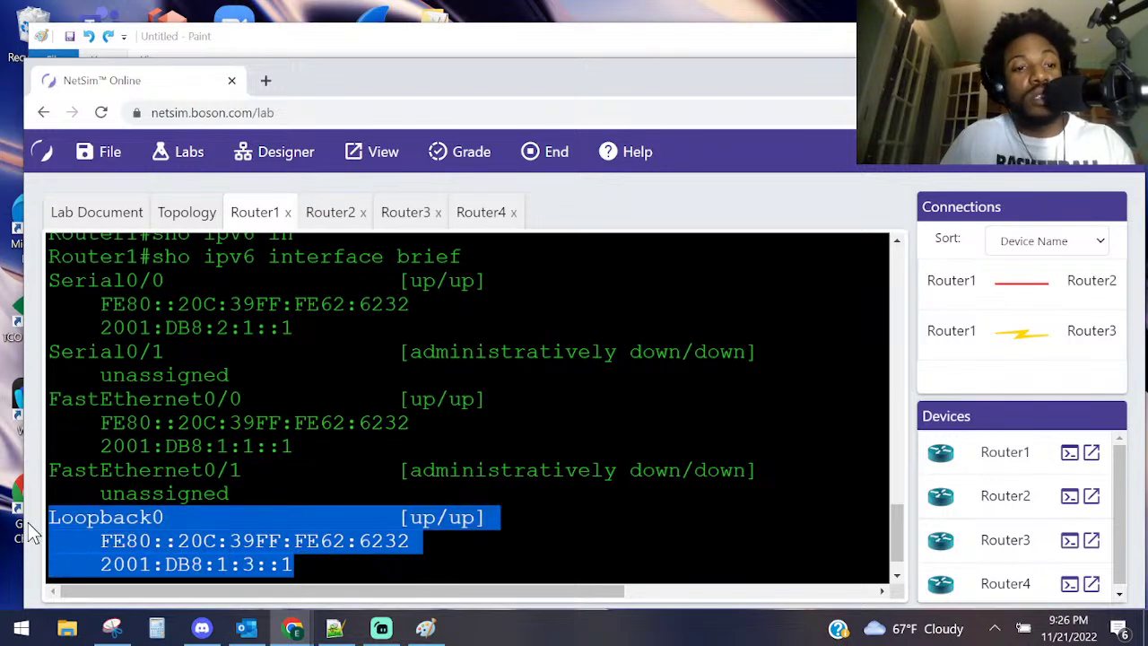
left_click_drag(341, 440, 36, 399)
left_click(435, 400)
- Add a few blank prompt lines and enter global configuration mode on Router1 with configure t
key("Return")
key("Return")
key("Return")
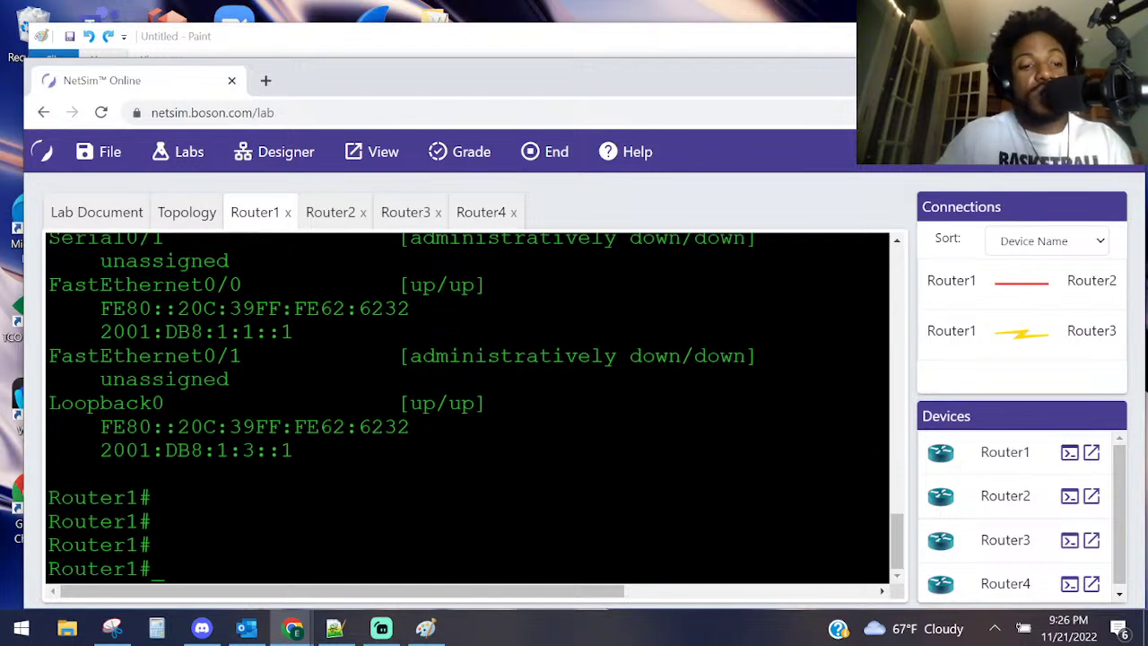
type("configure")
key("Tab")
type("t")
key("Return")
- Enable IPv6 EIGRP AS 10 on interface loopback 0 of Router1 and exit back to global configuration mode
type("in")
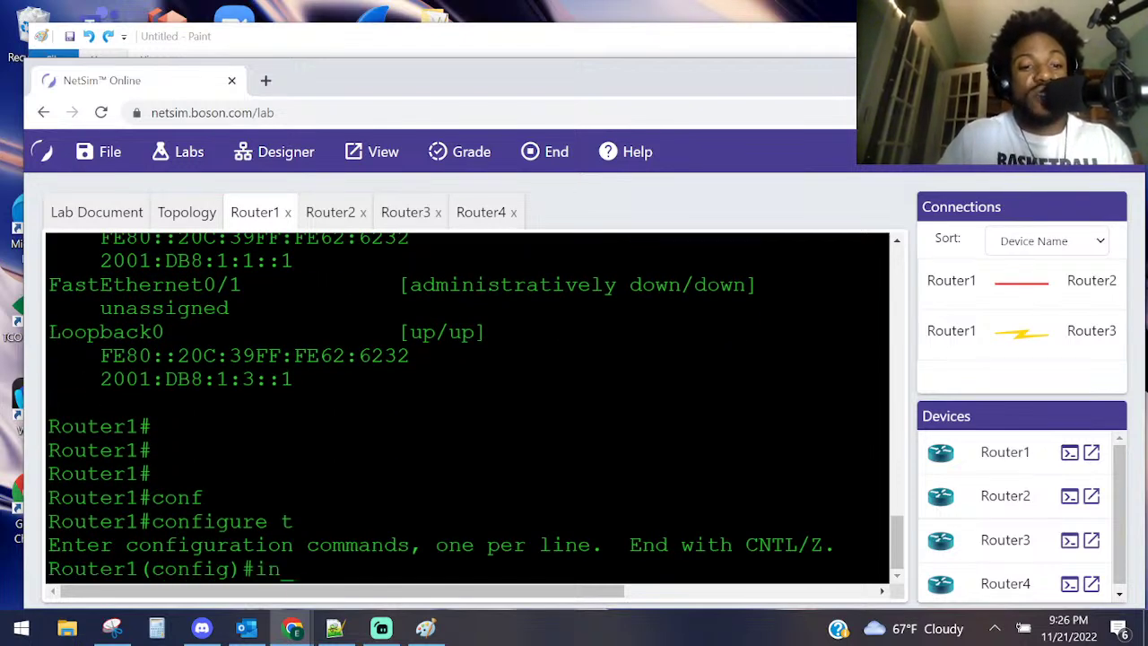
key("Tab")
type("lo")
key("Tab")
type("0")
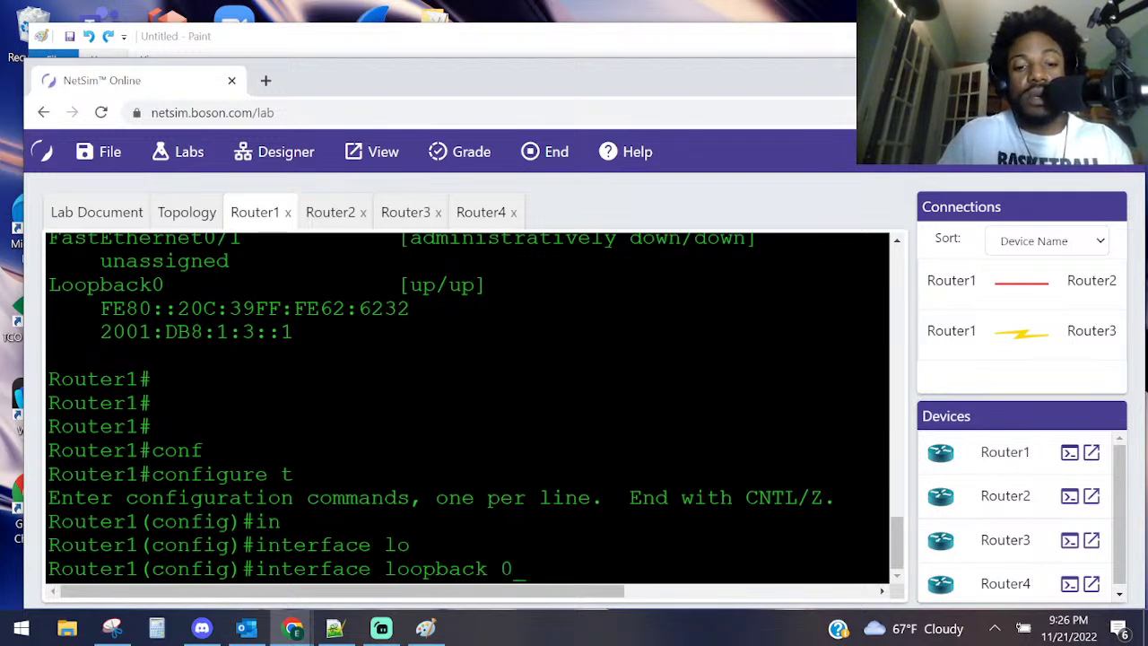
key("Return")
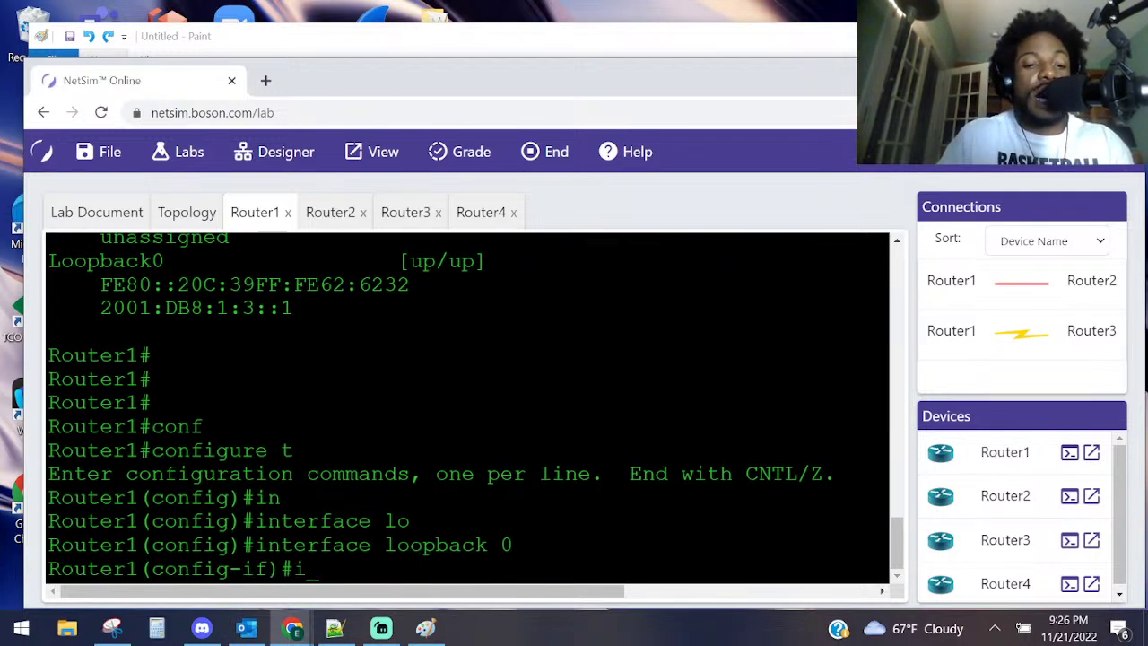
type("ipv")
key("Tab")
type("ei")
key("Tab")
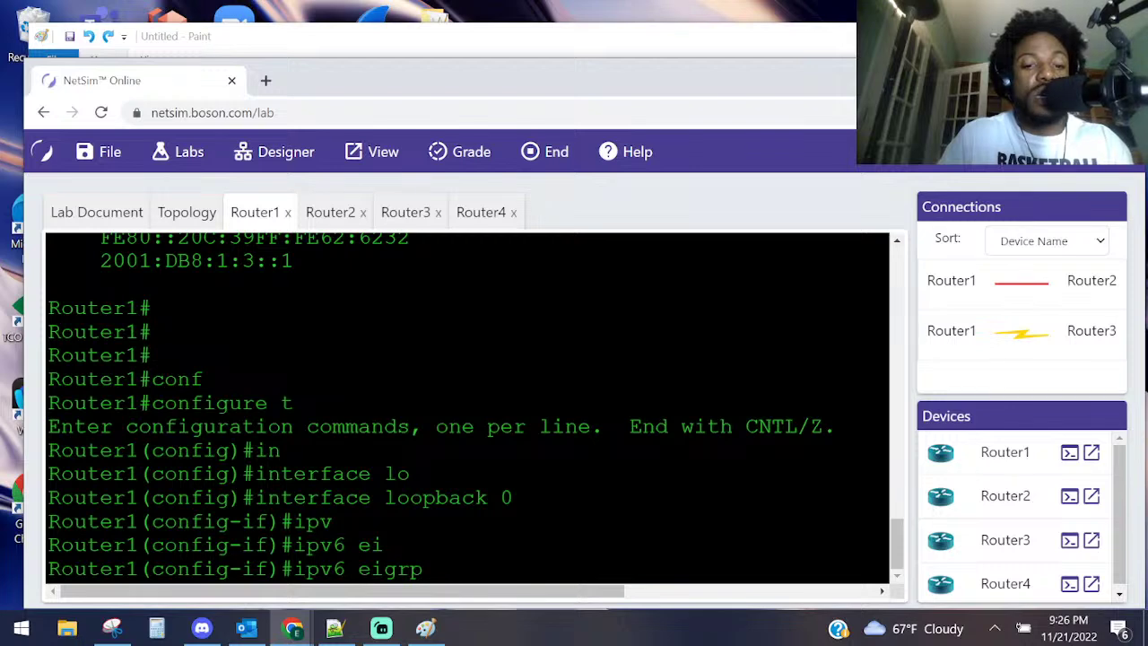
type("10")
key("Return")
type("exit")
key("Return")
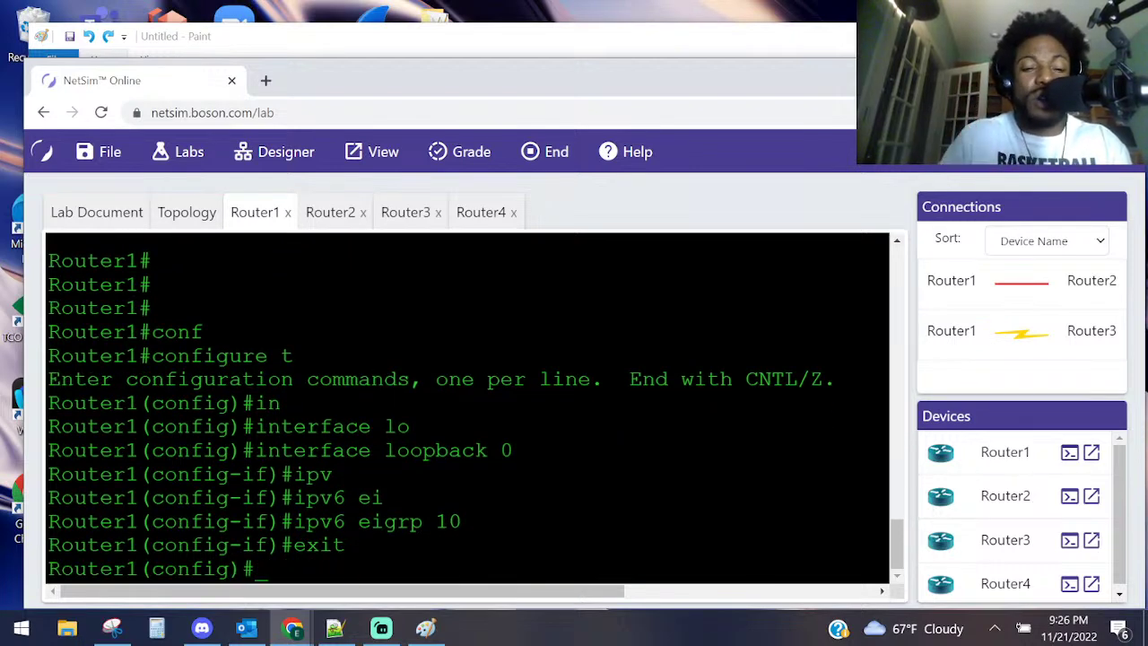
- Review the Serial0/0 and FastEthernet0/0 entries in the earlier interface list and enter interface configuration for serial 0/0
scroll(484, 431, "up", 5)
scroll(402, 431, "up", 2)
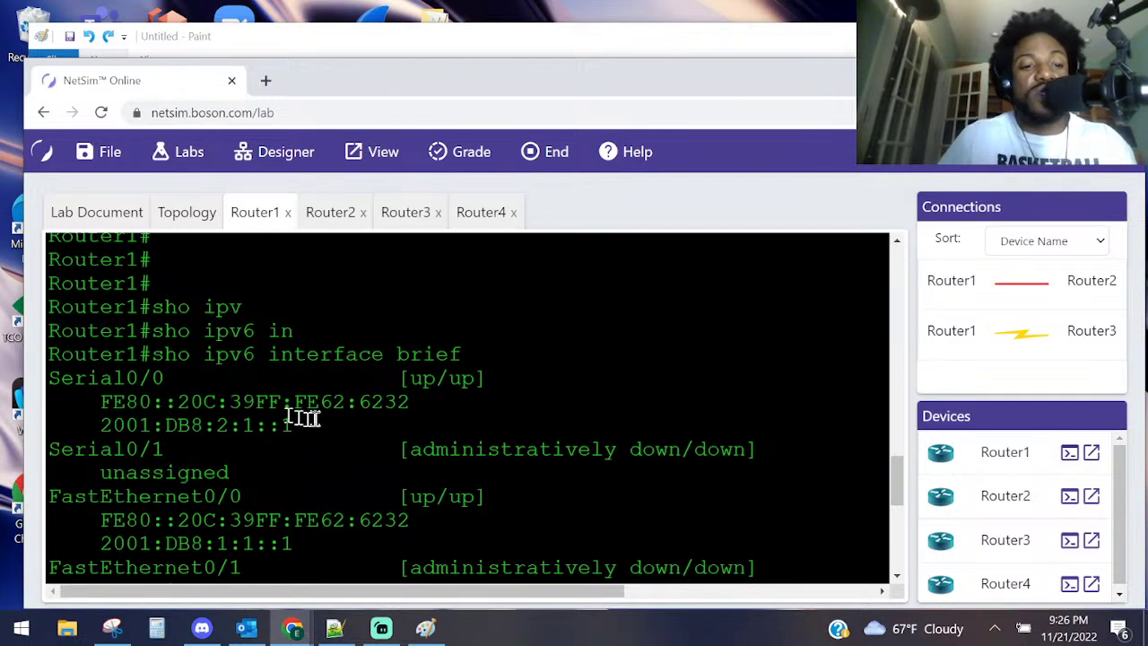
left_click_drag(295, 426, 126, 402)
left_click_drag(294, 543, 153, 496)
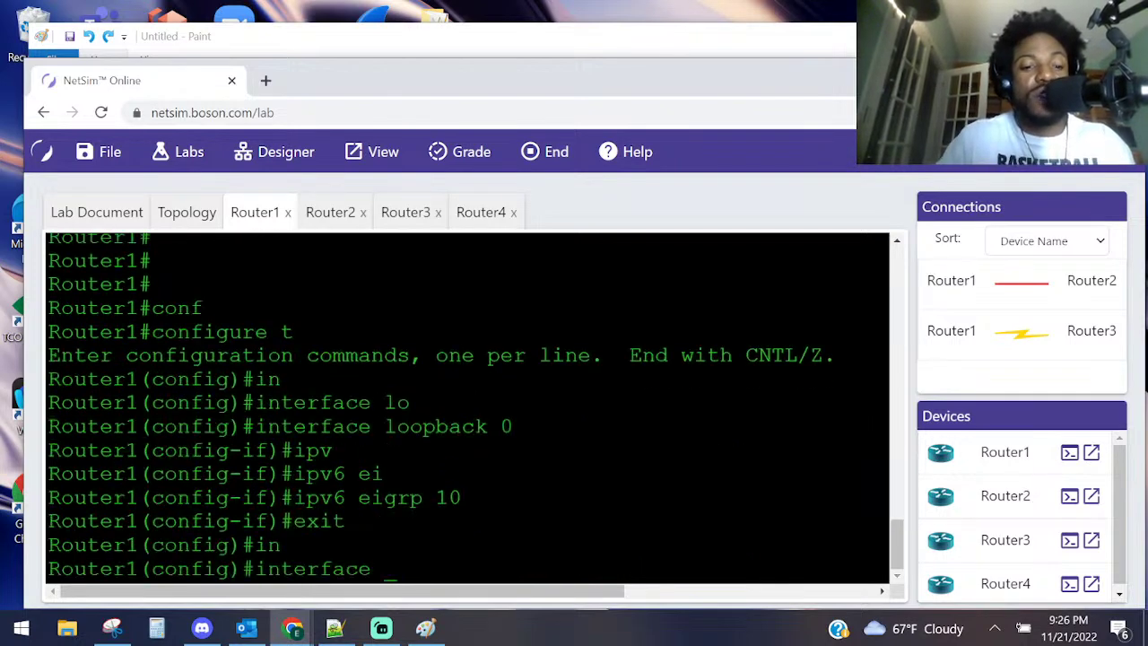
type("sedr")
key("Tab")
key("BackSpace")
key("BackSpace")
type("er")
key("Tab")
key("BackSpace")
key("BackSpace")
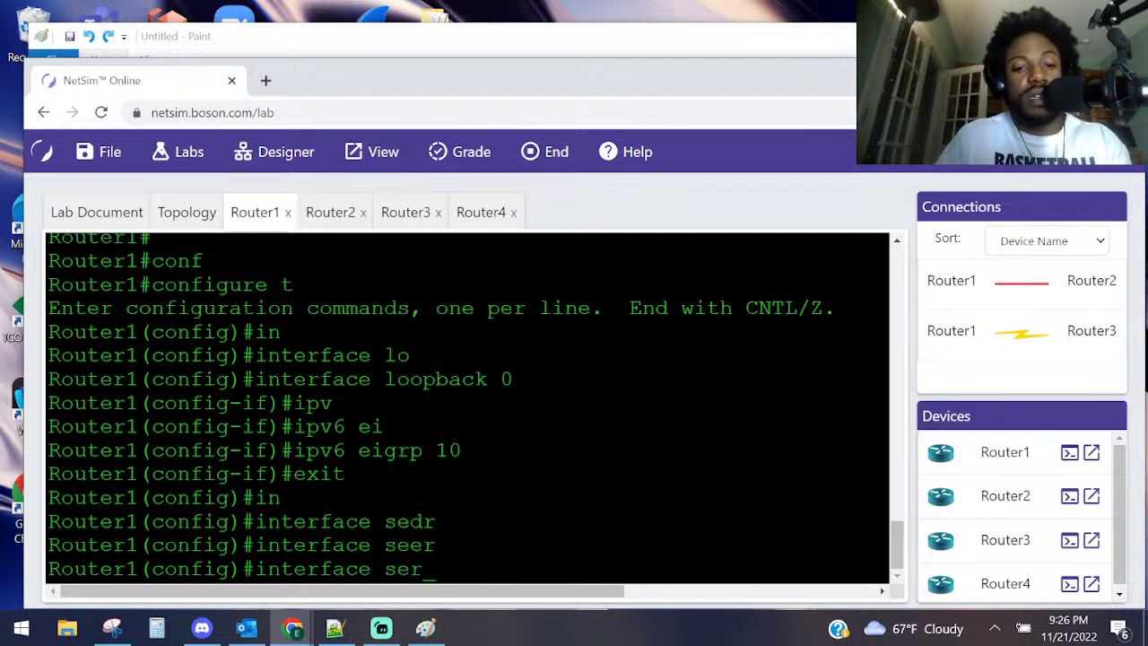
type("r")
key("Tab")
type("0/0")
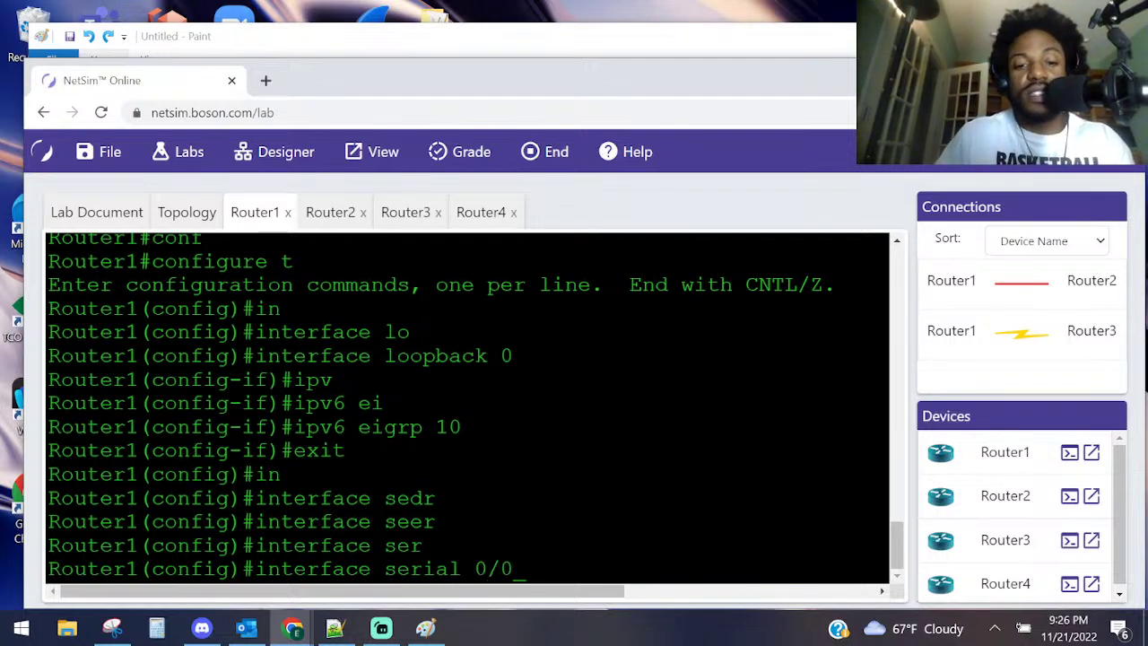
key("Return")
- Enable IPv6 EIGRP AS 10 on Router1's serial 0/0 interface with ipv6 eigrp 10
type("ipv6 e")
key("Tab")
type("ei")
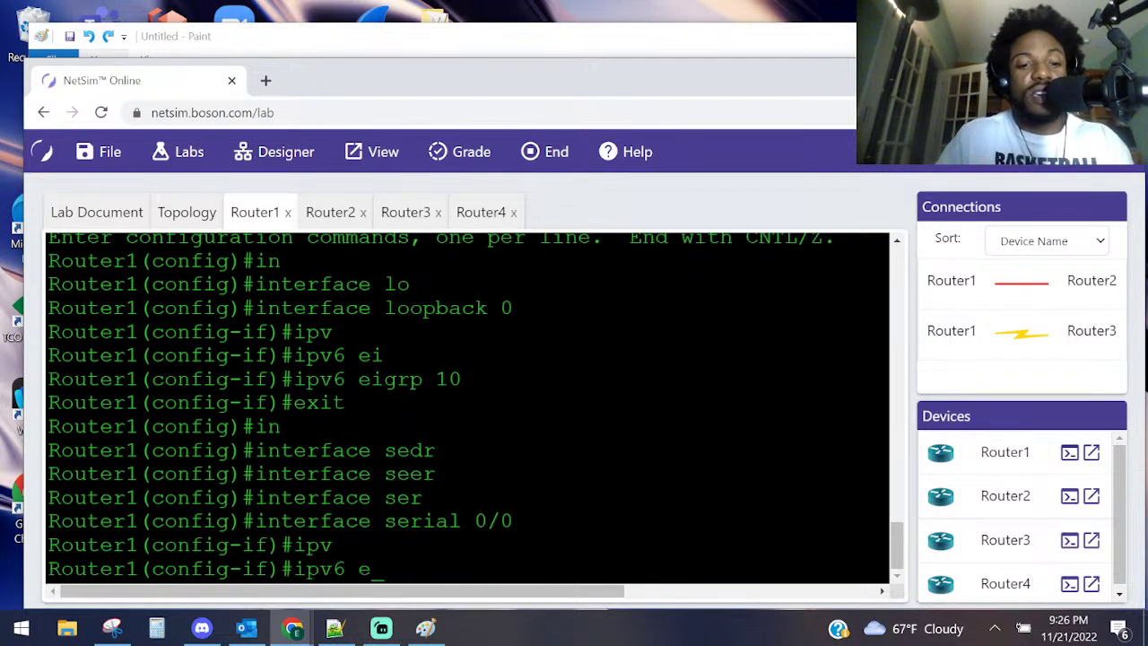
key("Tab")
type("10")
key("Return")
- Switch straight to interface configuration for FastEthernet 0/0 on Router1 with inter fa0/0
type("int")
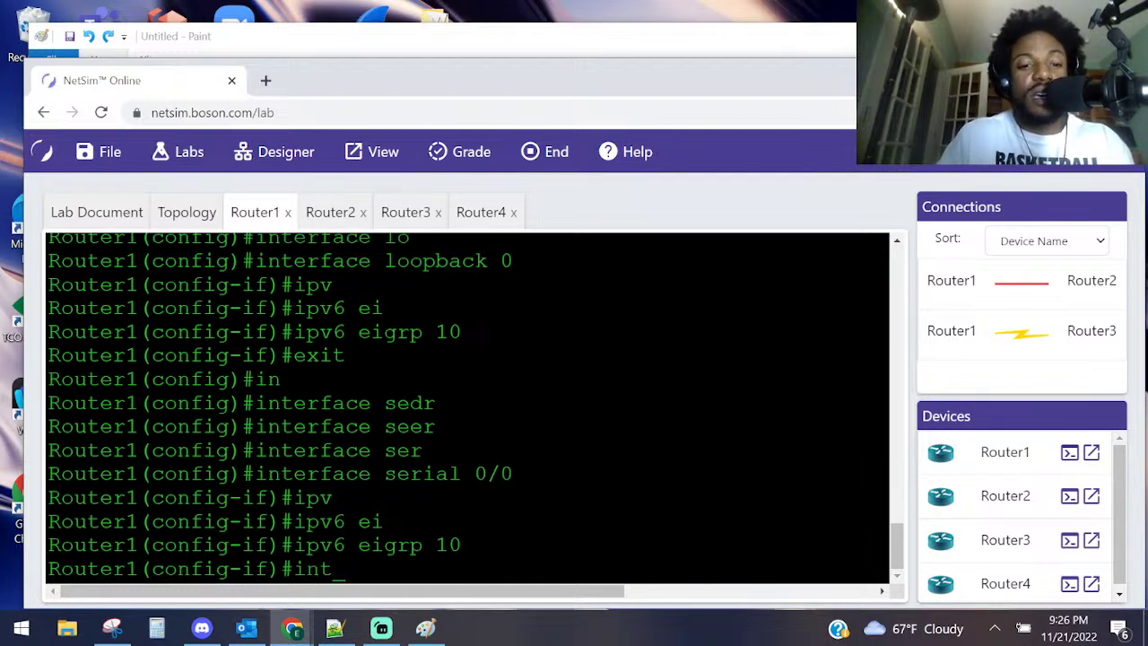
type("er fa00")
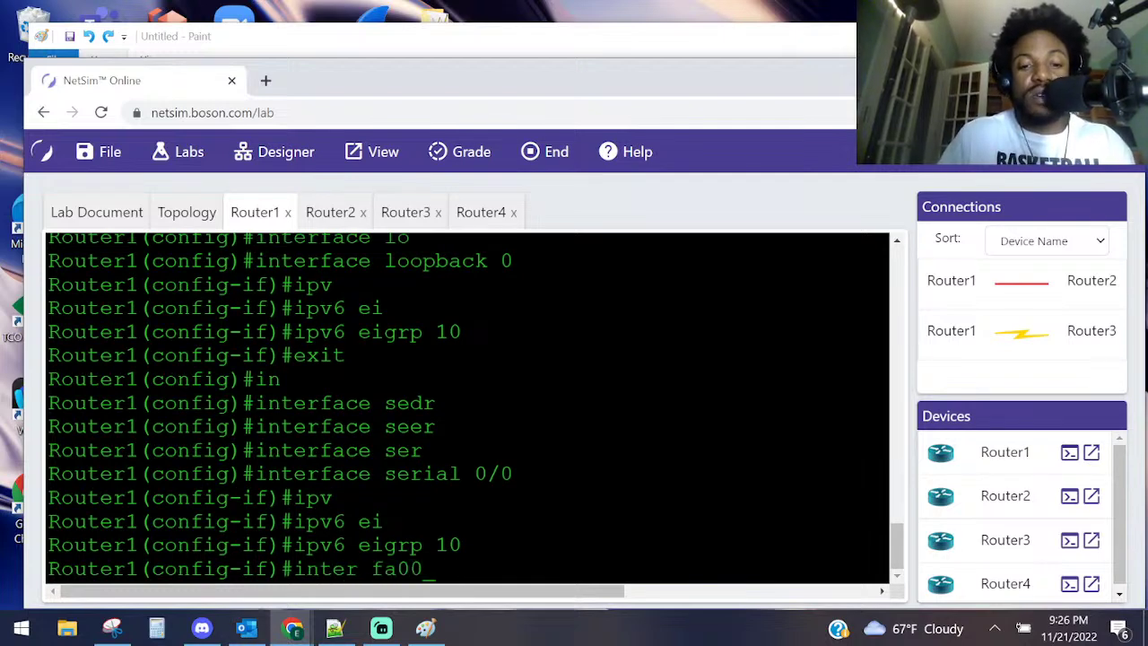
key("BackSpace")
key("BackSpace")
type("0/0")
key("Return")
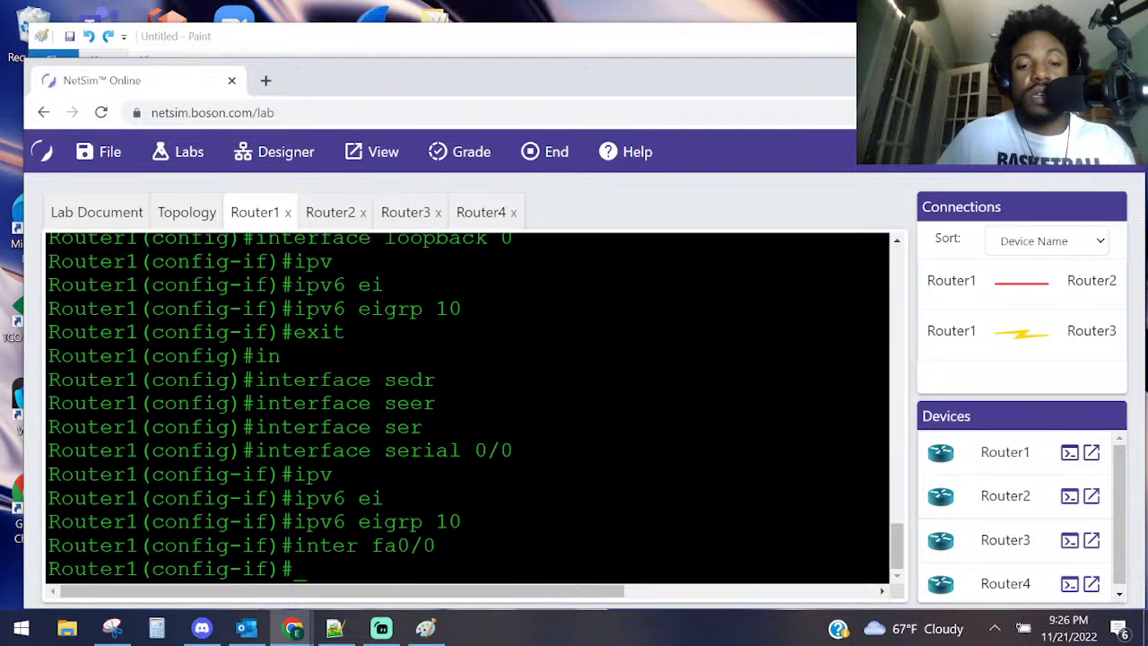
- Recheck the earlier IPv6 interface list and enable IPv6 EIGRP AS 10 on FastEthernet 0/0 with ipv6 eigrp 10
scroll(291, 475, "up", 5)
scroll(291, 476, "up", 1)
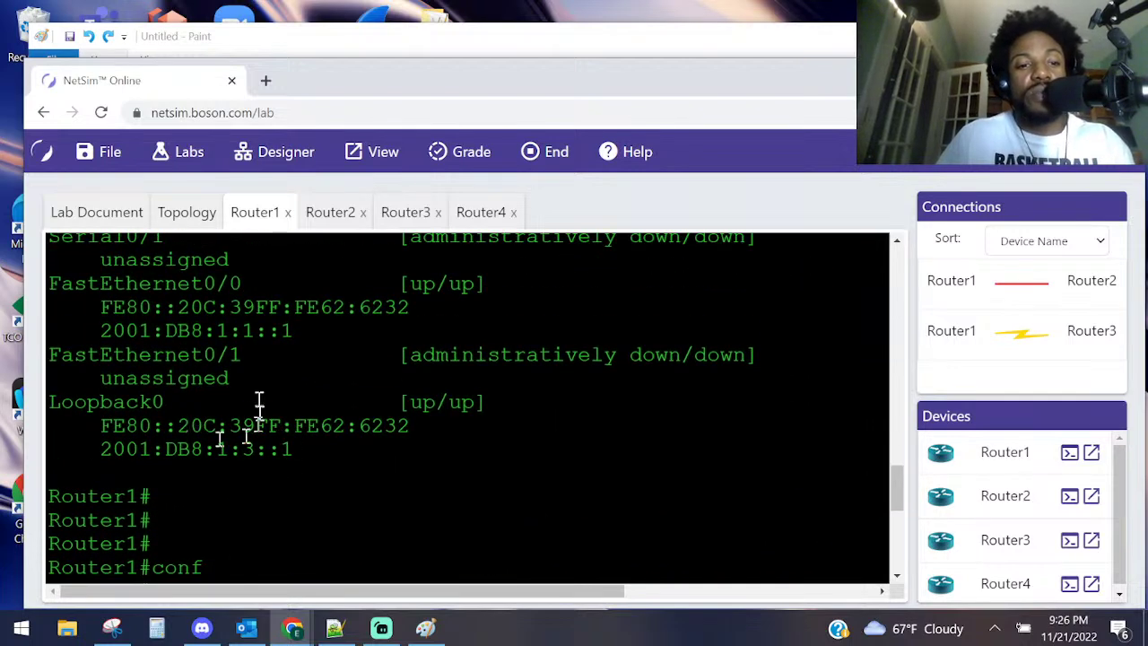
scroll(257, 397, "up", 2)
scroll(308, 354, "down", 5)
scroll(370, 430, "down", 3)
type("ipv6 e")
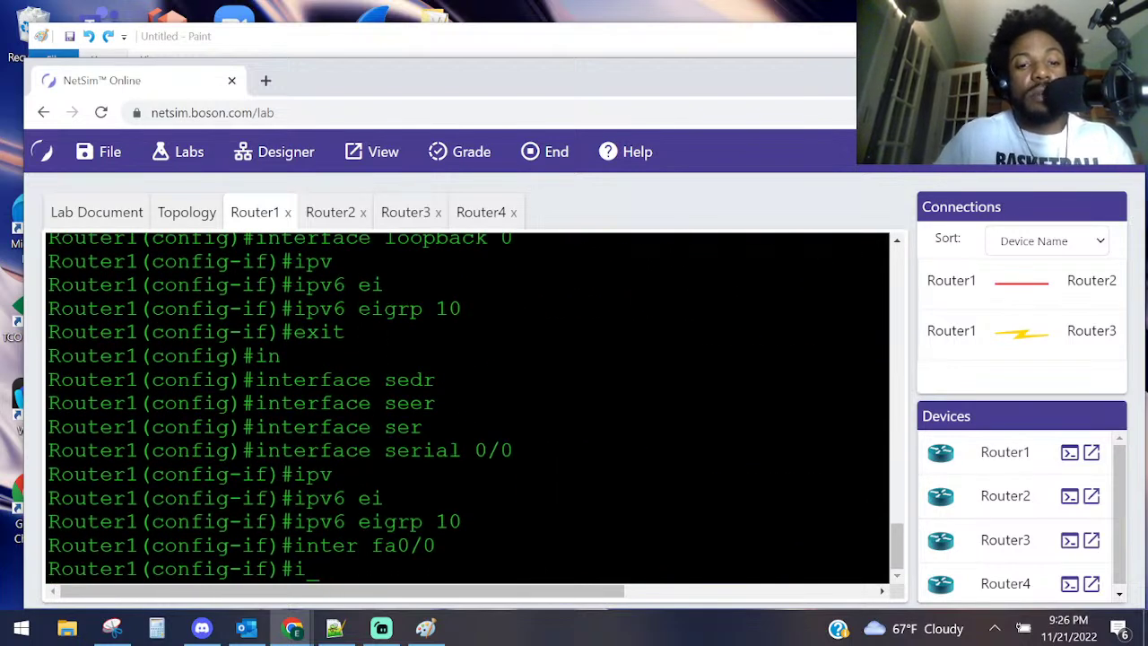
key("Tab")
type("ei")
key("Tab")
type("10")
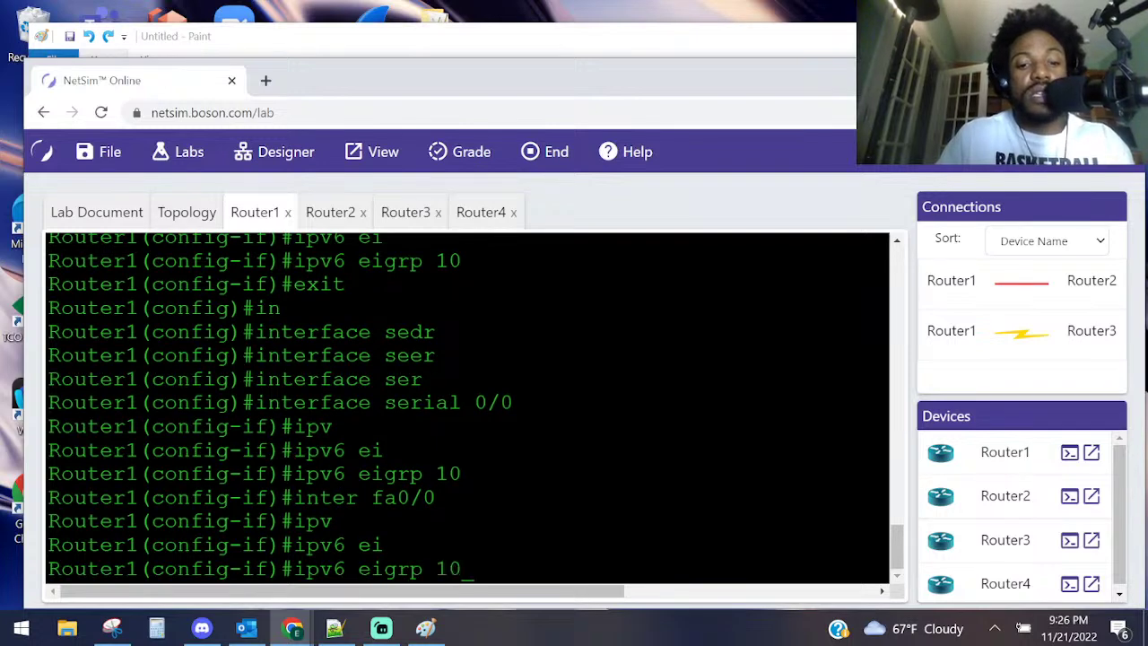
key("Return")
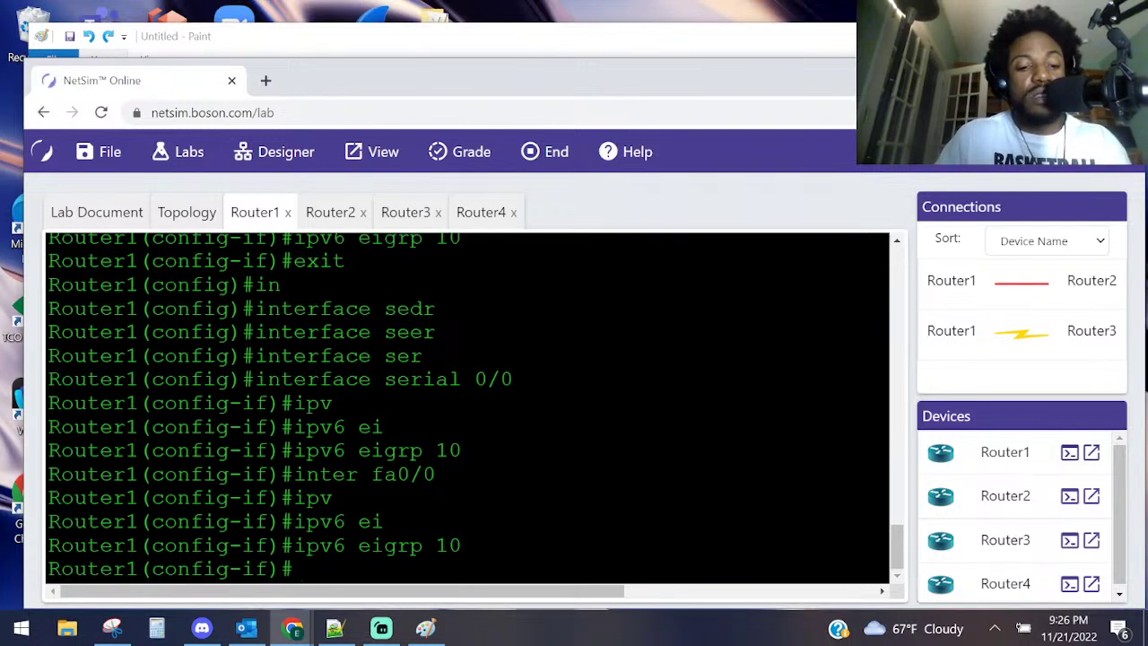
- Leave configuration mode, add blank prompt lines and display Router1's IPv6 routing protocols again with sho ipv6 protocols
key("ctrl+z")
key("Return")
key("Return")
key("Return")
key("Return")
key("Return")
type("sho ")
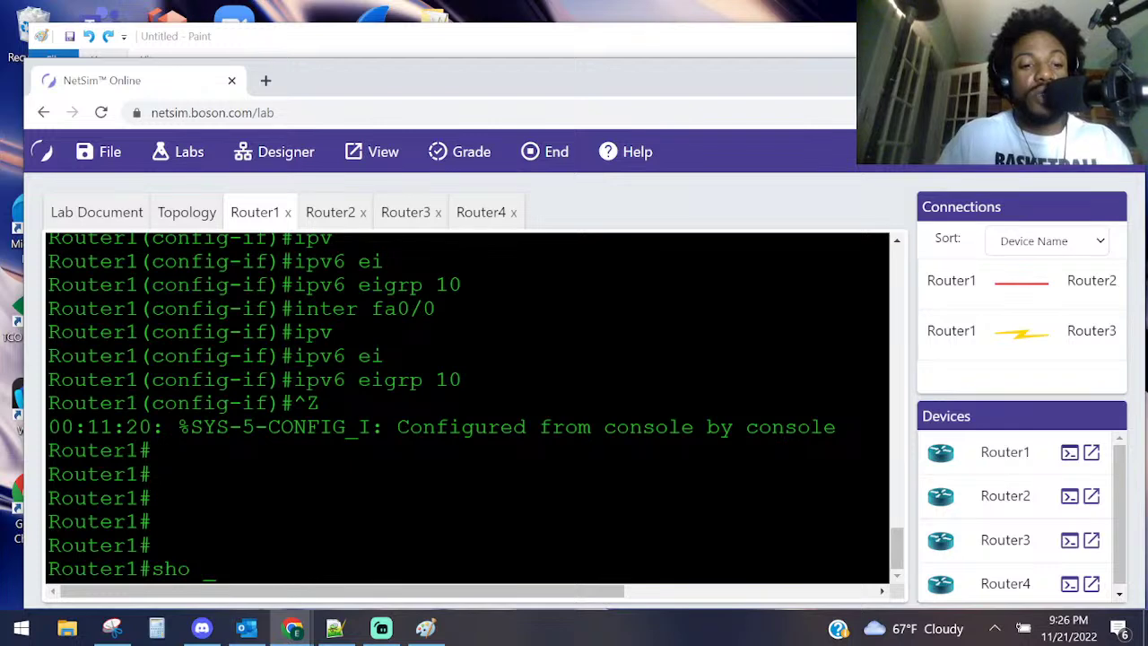
type("ipv")
key("Tab")
type("pr")
key("Return")
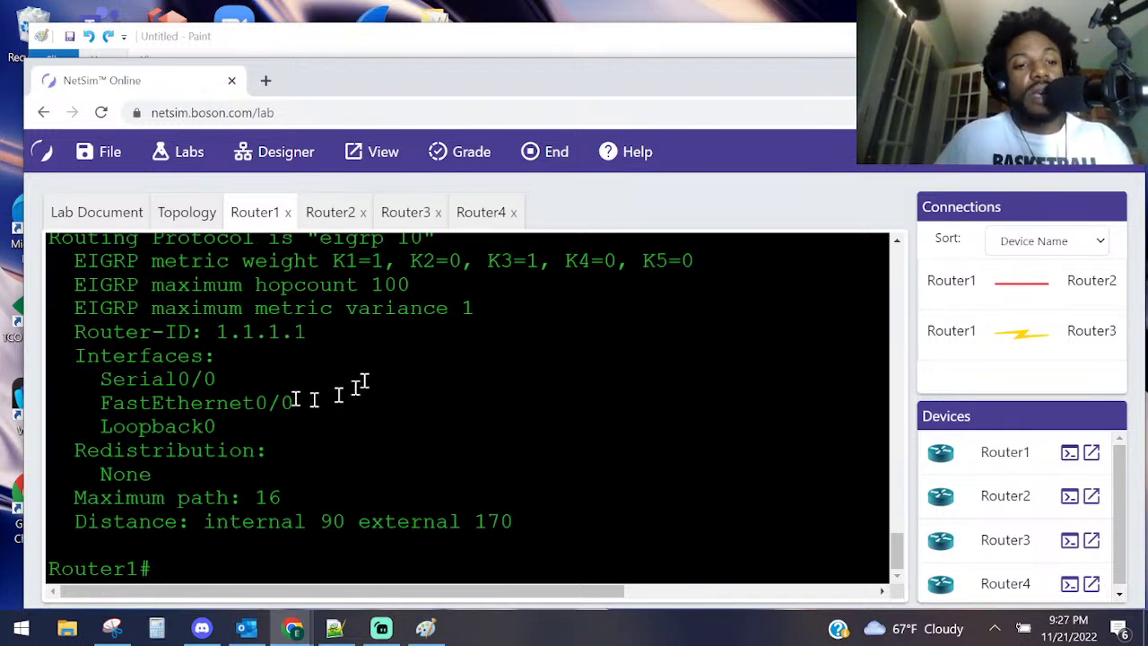
- Highlight the interface list, the EIGRP routing protocol line and the Router-ID in the protocols output to verify them
left_click_drag(216, 427, 88, 376)
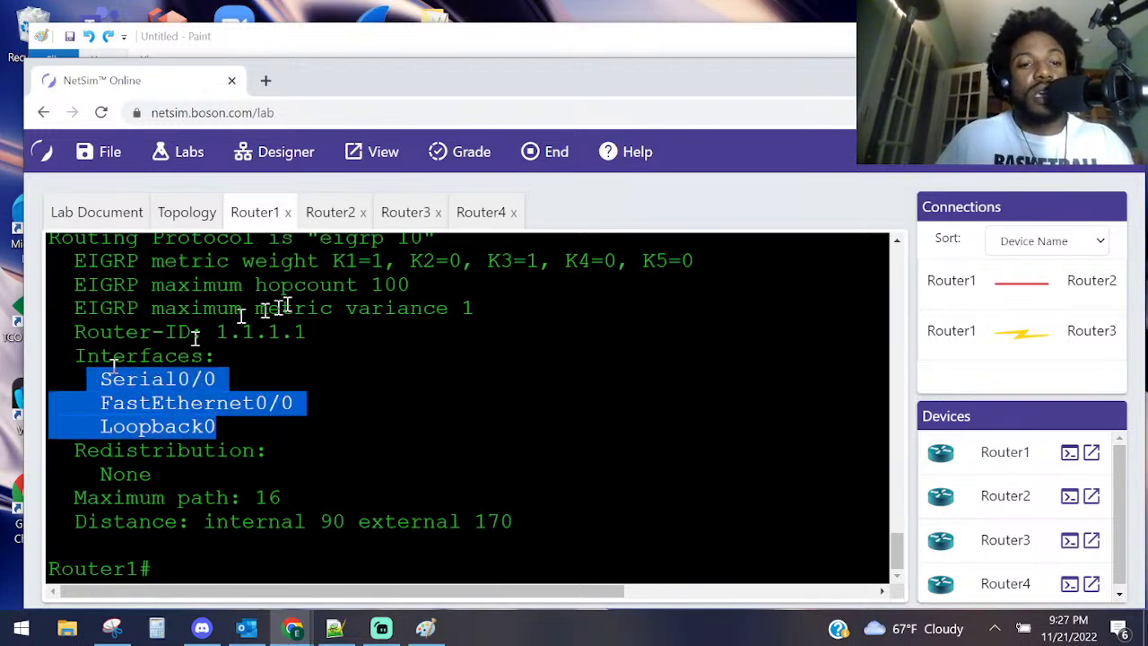
scroll(428, 288, "up", 1)
left_click_drag(436, 328, 320, 328)
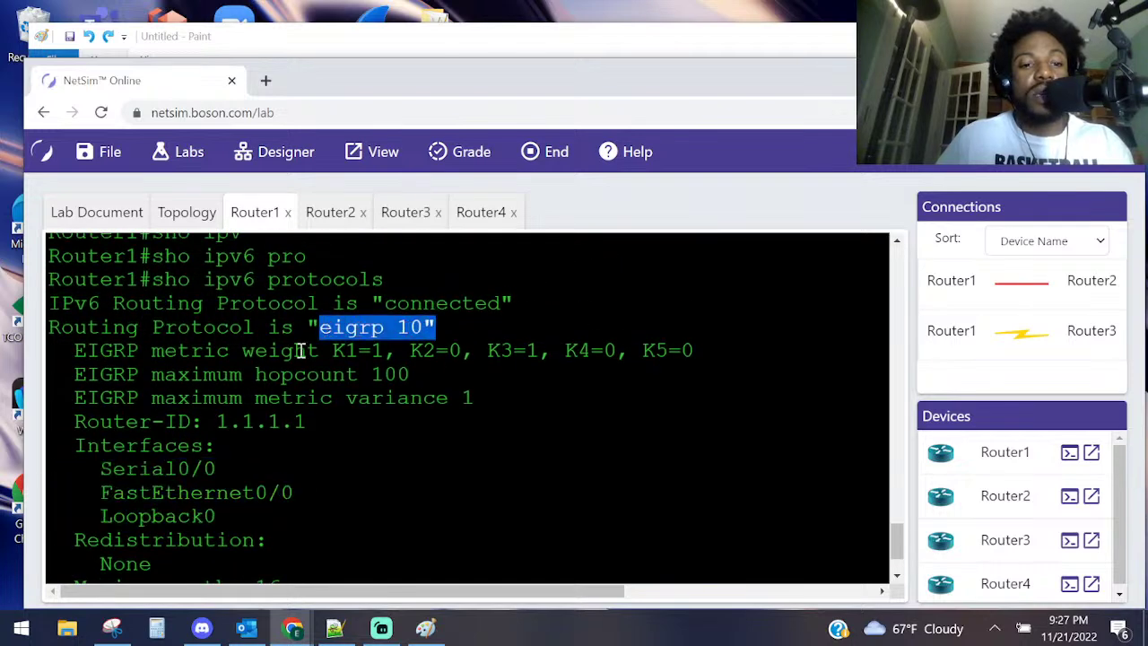
left_click_drag(307, 421, 139, 422)
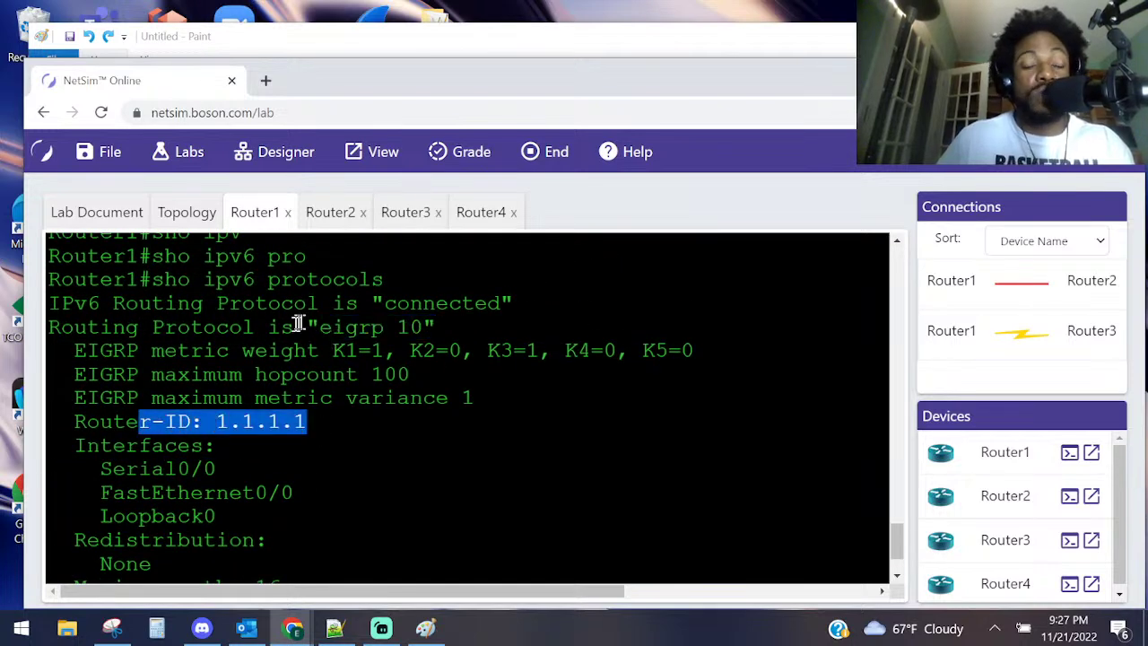
left_click_drag(470, 329, 232, 328)
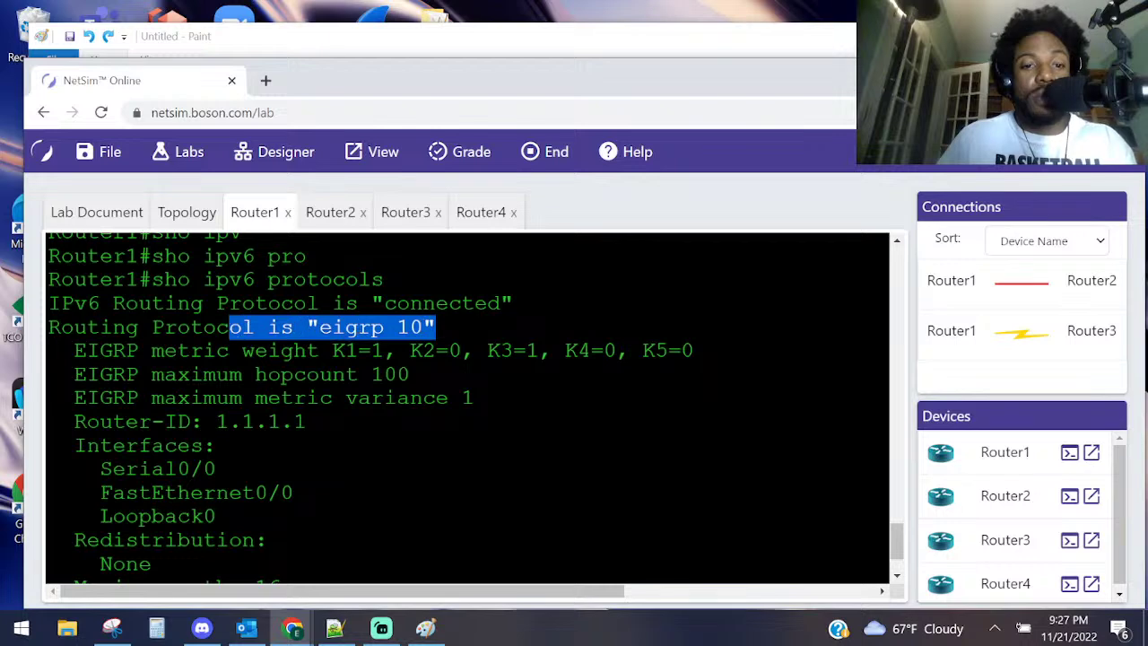
- Highlight the Router-ID line and the three listed interfaces in Router1's IPv6 protocols output to review them
left_click_drag(135, 421, 333, 422)
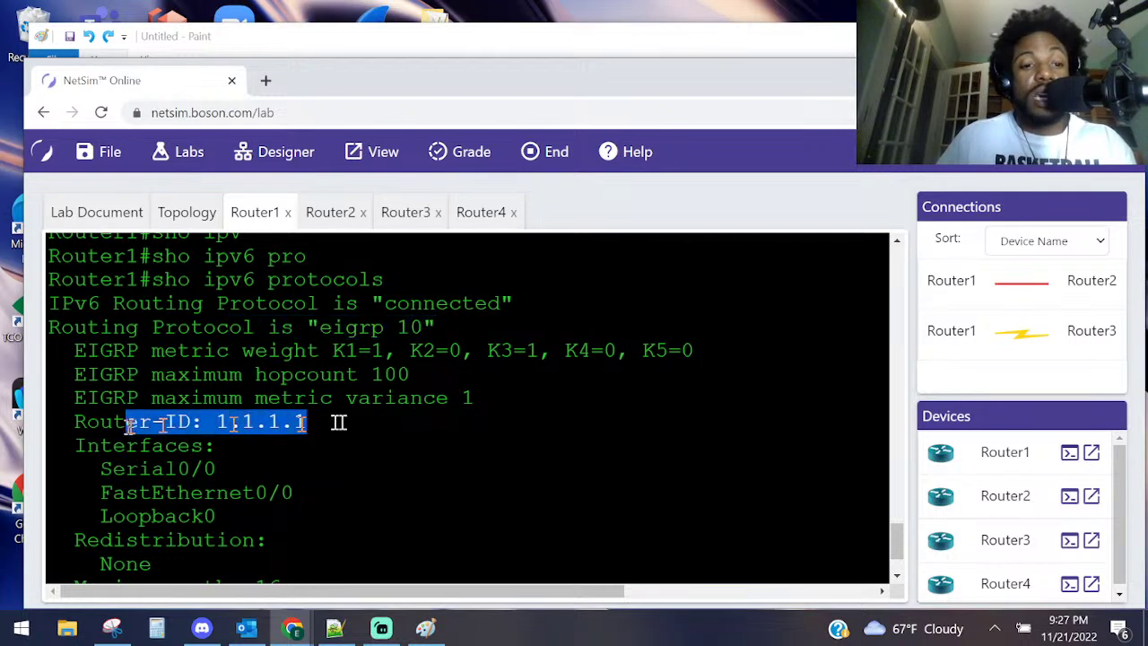
left_click(224, 518)
left_click_drag(224, 517, 103, 470)
scroll(233, 383, "down", 1)
- Switch to Router2's console and enter privileged mode with ena and the enable password, adding a few blank prompt lines
left_click(348, 213)
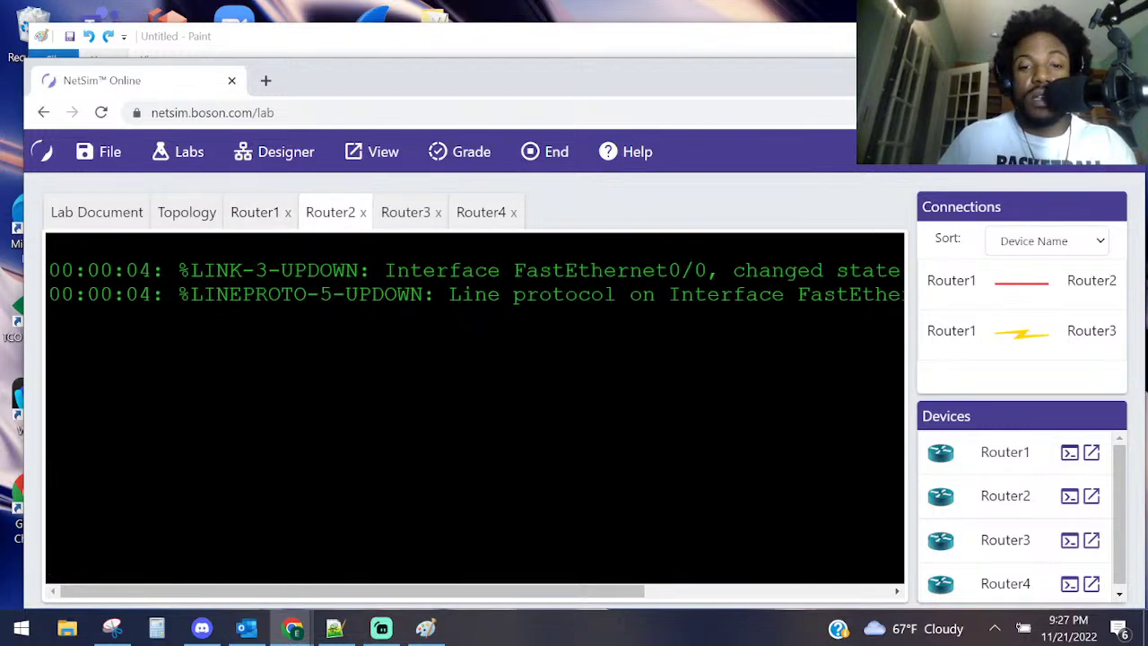
key("Return")
key("Return")
type("ena")
key("Return")
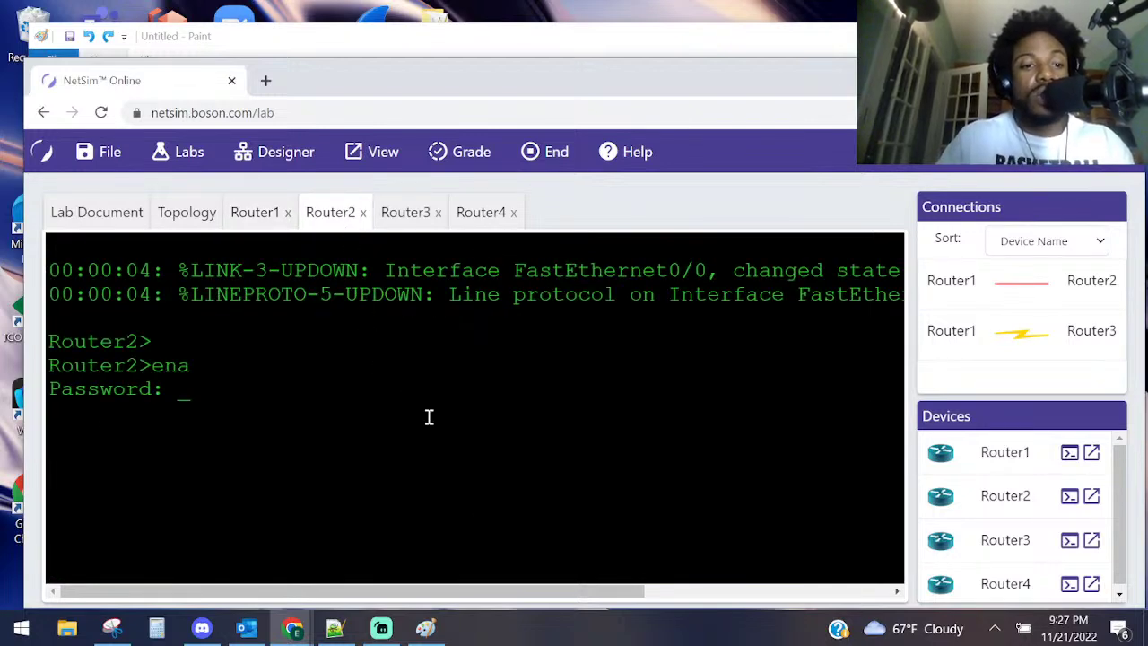
key("BackSpace")
key("BackSpace")
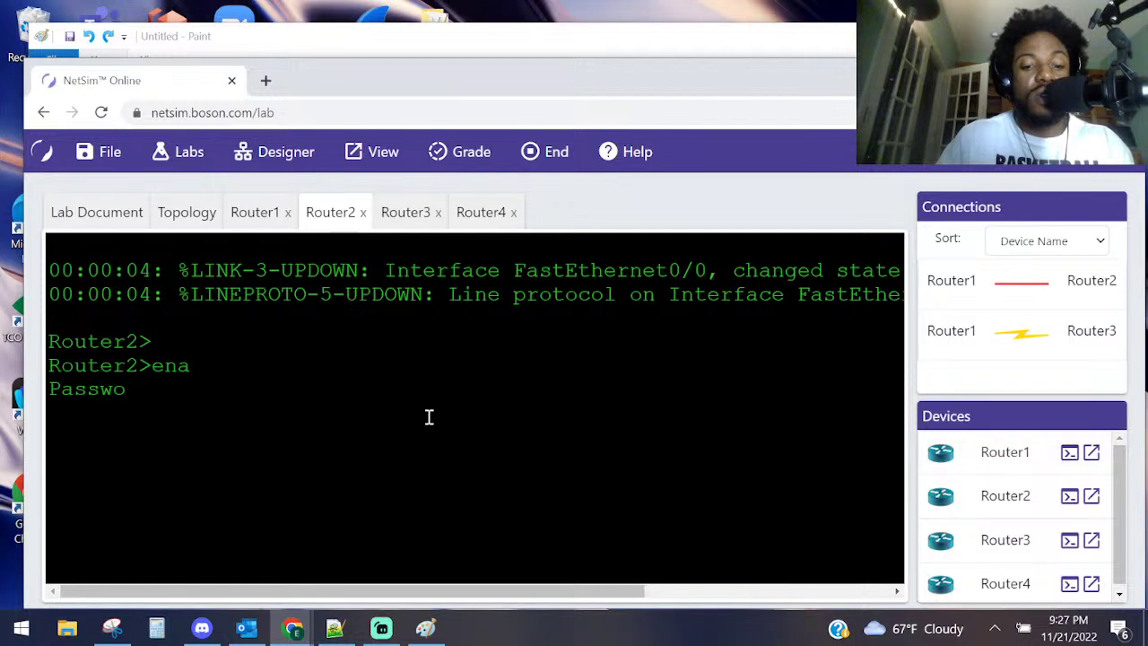
key("Return")
key("Return")
key("Return")
key("Return")
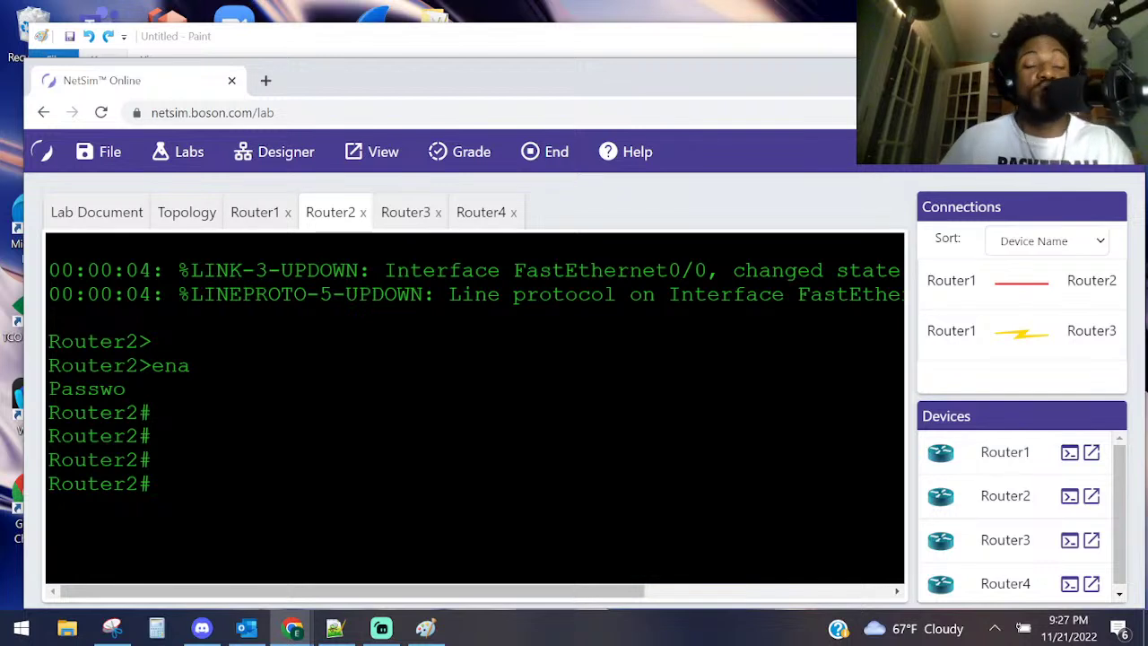
- Enter global configuration mode on Router2 and enable IPv6 routing with ipv6 unicast-routing
type("conf")
key("Tab")
type("t")
key("Tab")
key("Return")
type("iop")
key("BackSpace")
type("v")
key("Return")
type("io")
key("BackSpace")
type("pv")
key("Tab")
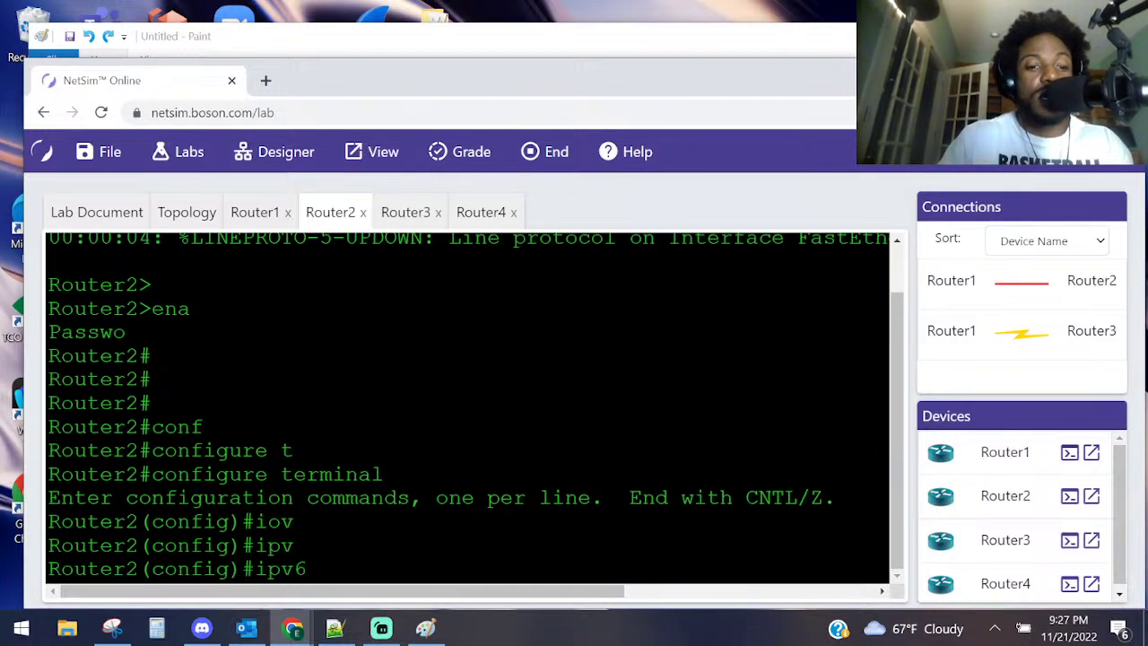
type("un")
key("Tab")
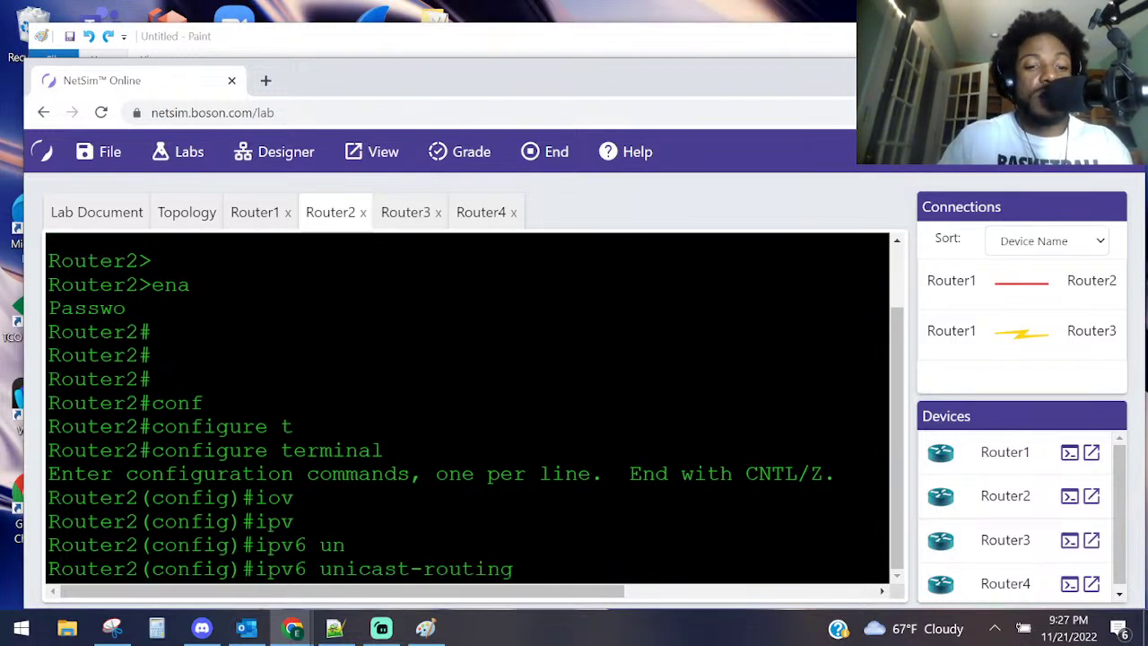
key("Return")
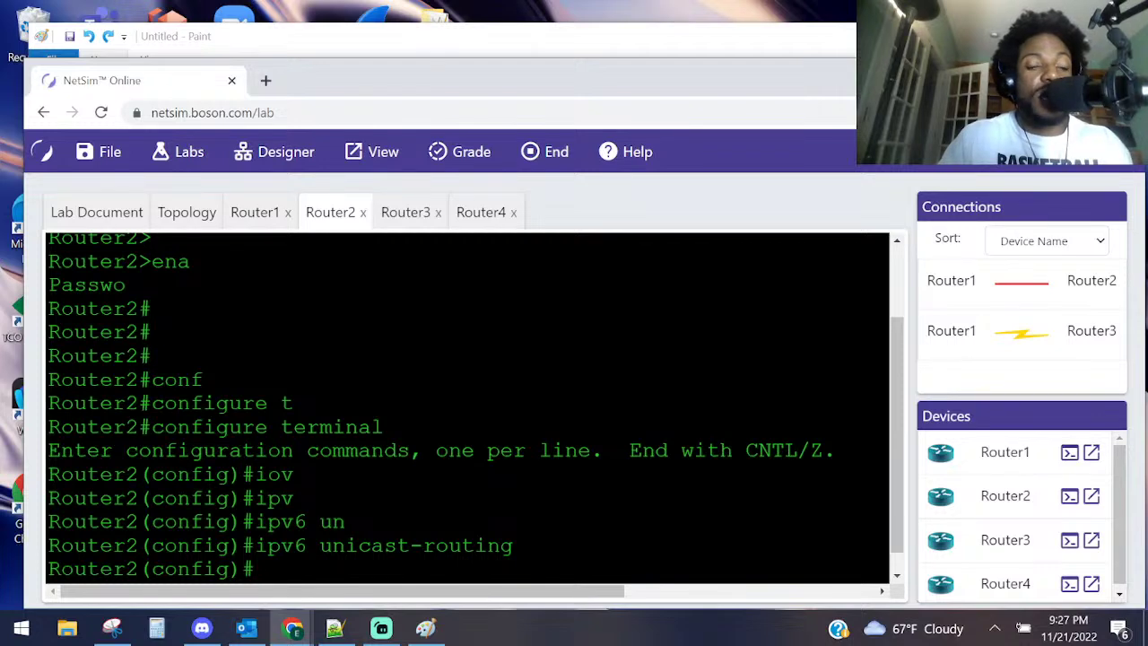
key("Return")
key("Return")
type("rou")
key("Tab")
key("Tab")
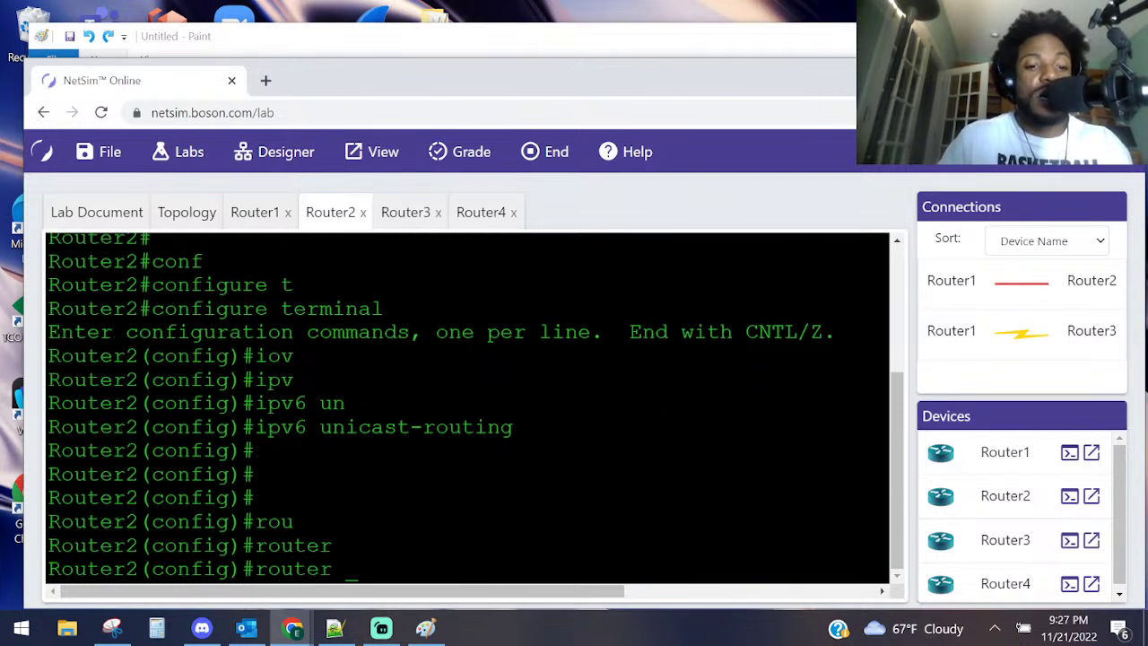
type("l")
key("BackSpace")
key("BackSpace")
key("BackSpace")
key("BackSpace")
key("BackSpace")
key("BackSpace")
key("BackSpace")
key("BackSpace")
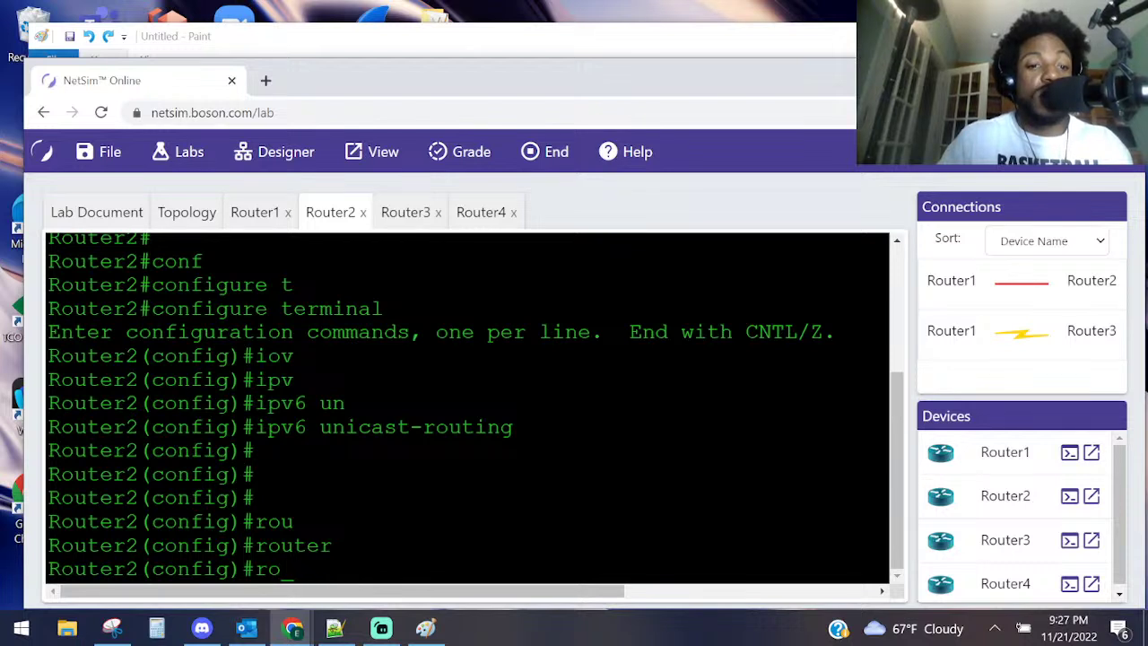
- Create the IPv6 EIGRP process for AS 10 on Router2 with ipv6 router eigrp 10 and exit router configuration
type("ipv")
key("Tab")
type("r")
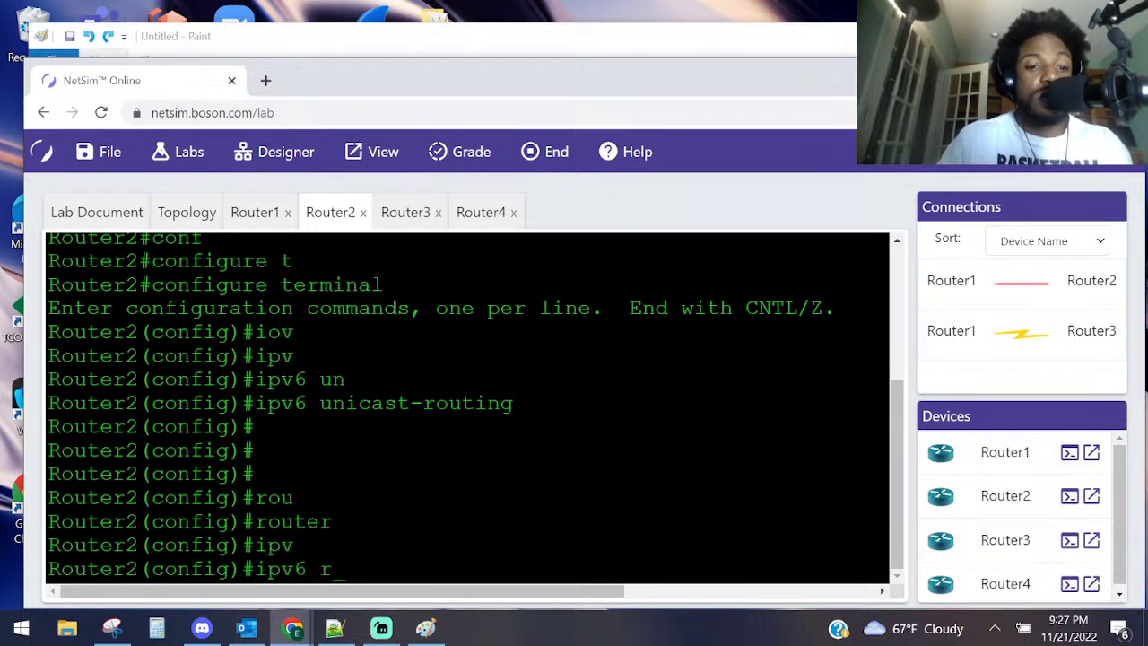
type("ou")
key("Tab")
type("r")
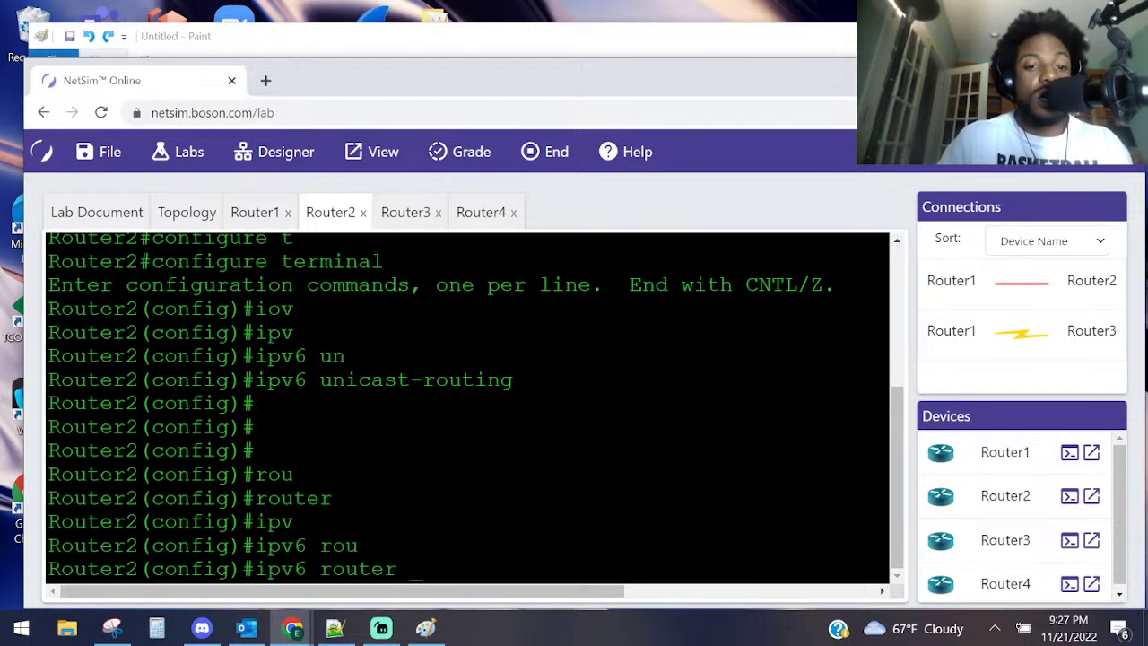
type(" ei")
key("Tab")
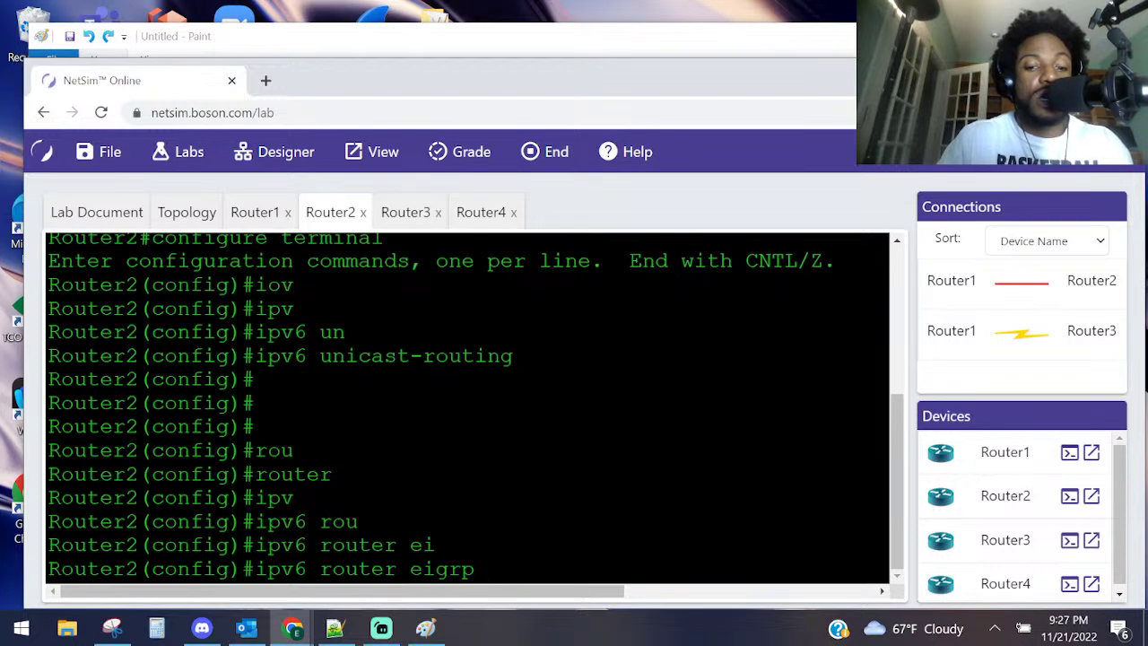
type("10")
key("Return")
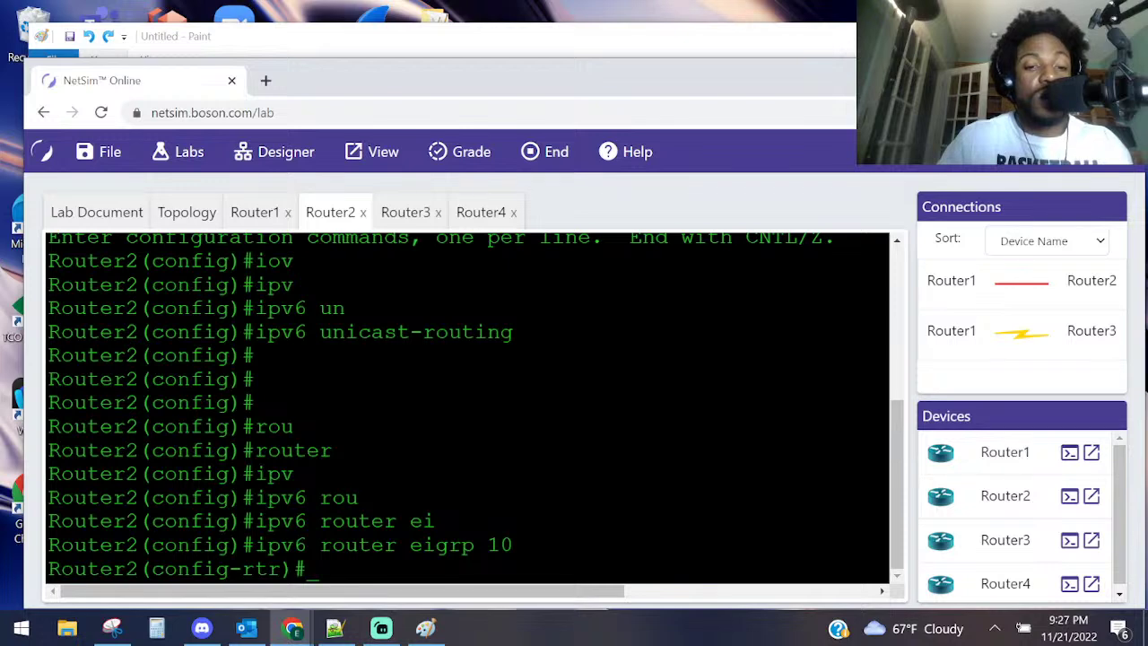
type("exit")
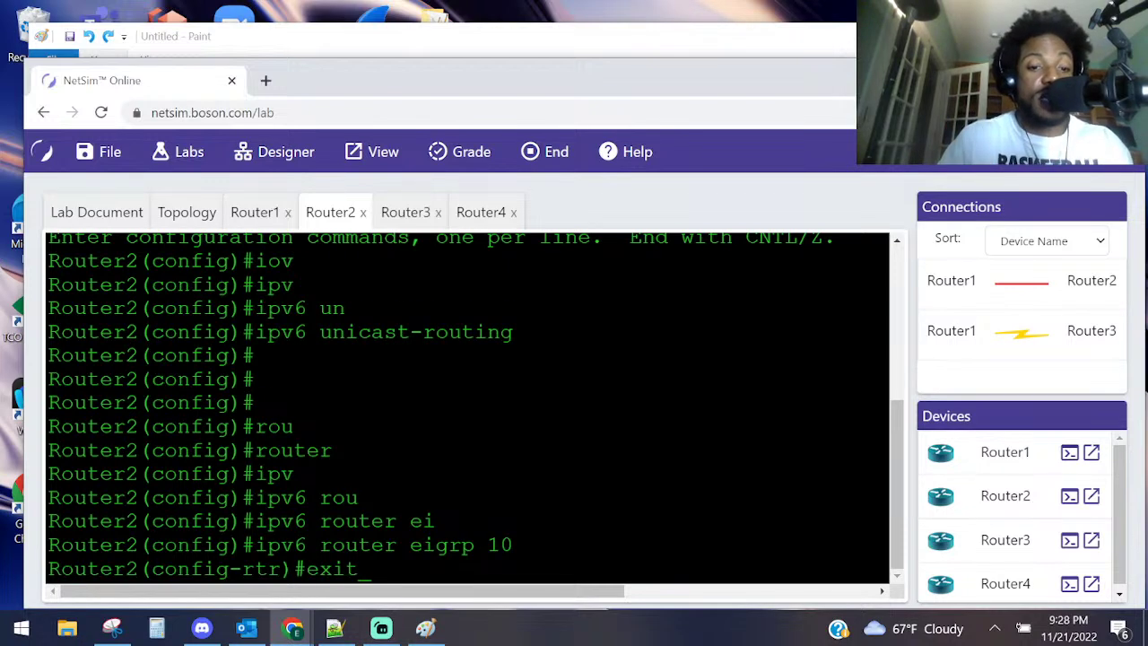
key("Return")
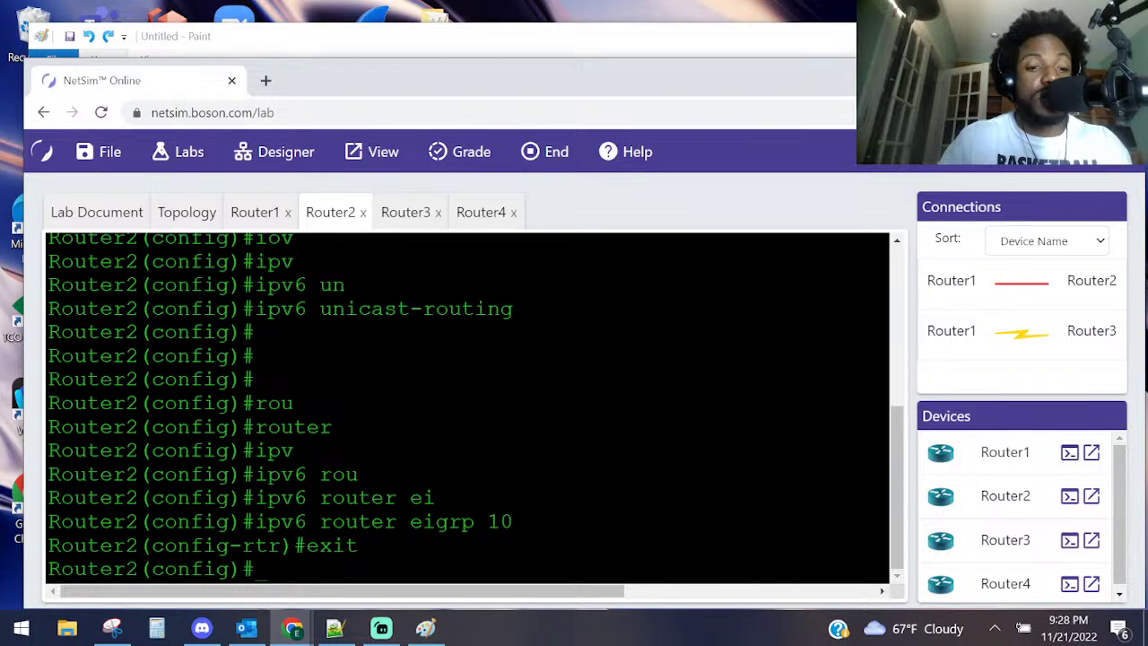
- Leave configuration mode and list Router2's IPv6 interfaces with sho ipv6 interface brief
key("ctrl+z")
type("sho ipv")
key("Tab")
type("in")
key("Tab")
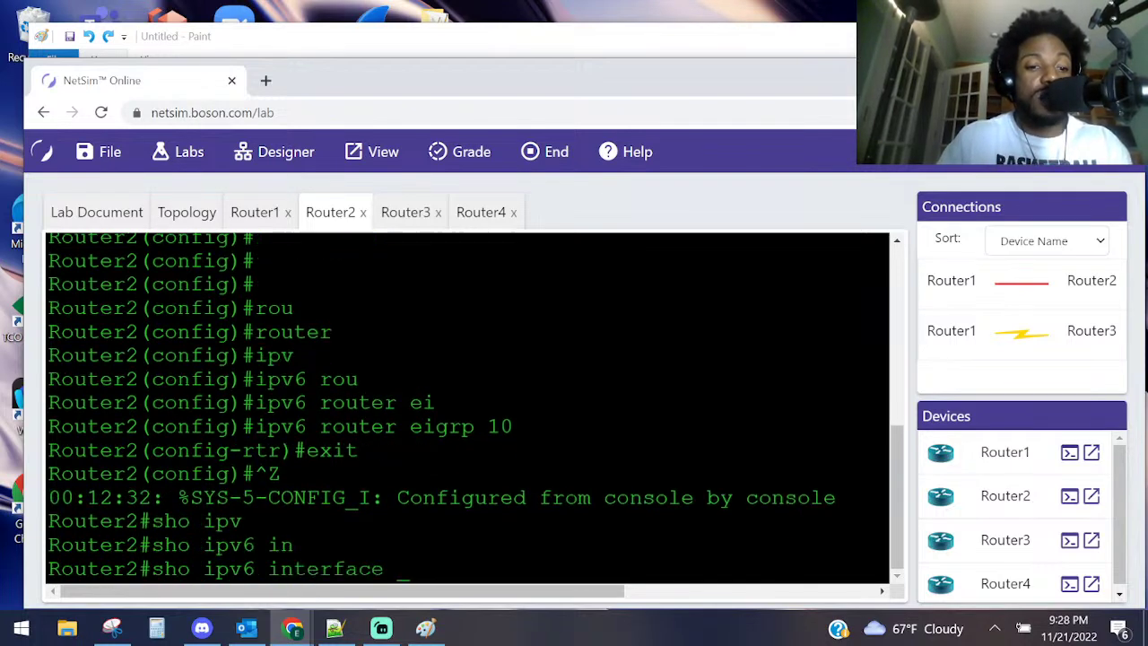
type("bri")
key("Tab")
key("Return")
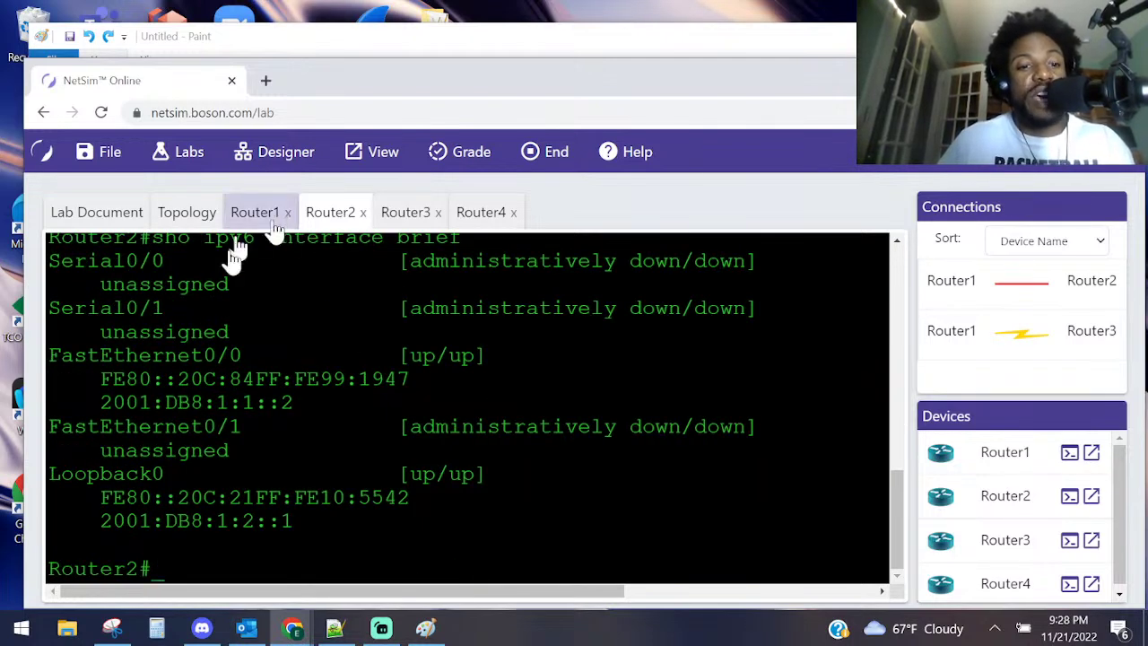
- Highlight the FastEthernet0/0 and Loopback0 entries in Router2's IPv6 interface list
left_click_drag(319, 428, 139, 355)
left_click_drag(328, 408, 36, 367)
left_click_drag(328, 548, 59, 473)
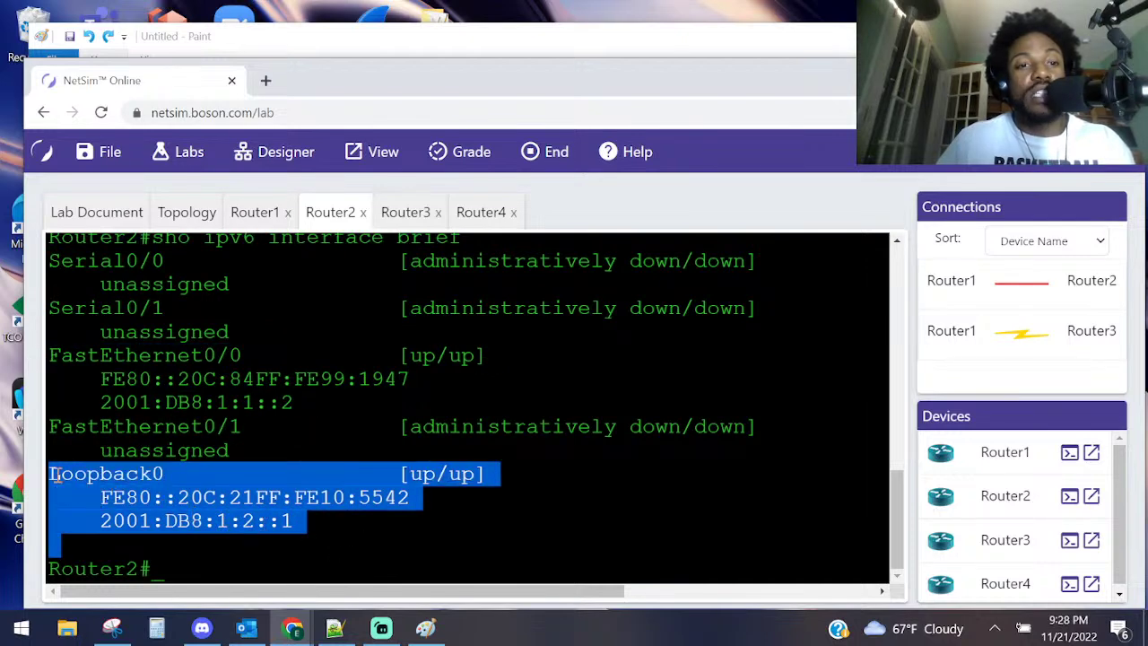
- Switch to the Paint topology, mark Router2, its Fa0/0 label and a loopback burst with an arrow in orange, and minimize Paint
left_click(369, 37)
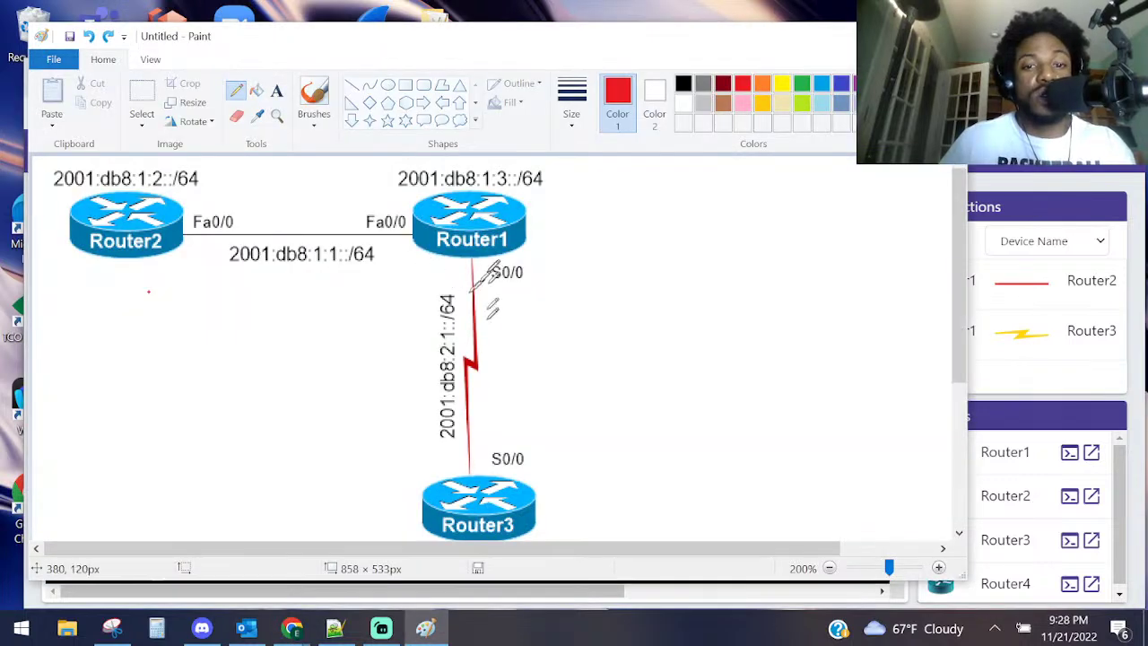
left_click(762, 83)
mouse_move(103, 280)
left_mouse_down()
mouse_move(171, 266)
mouse_move(102, 188)
mouse_move(231, 231)
mouse_move(220, 244)
mouse_move(196, 199)
mouse_move(208, 247)
left_mouse_up()
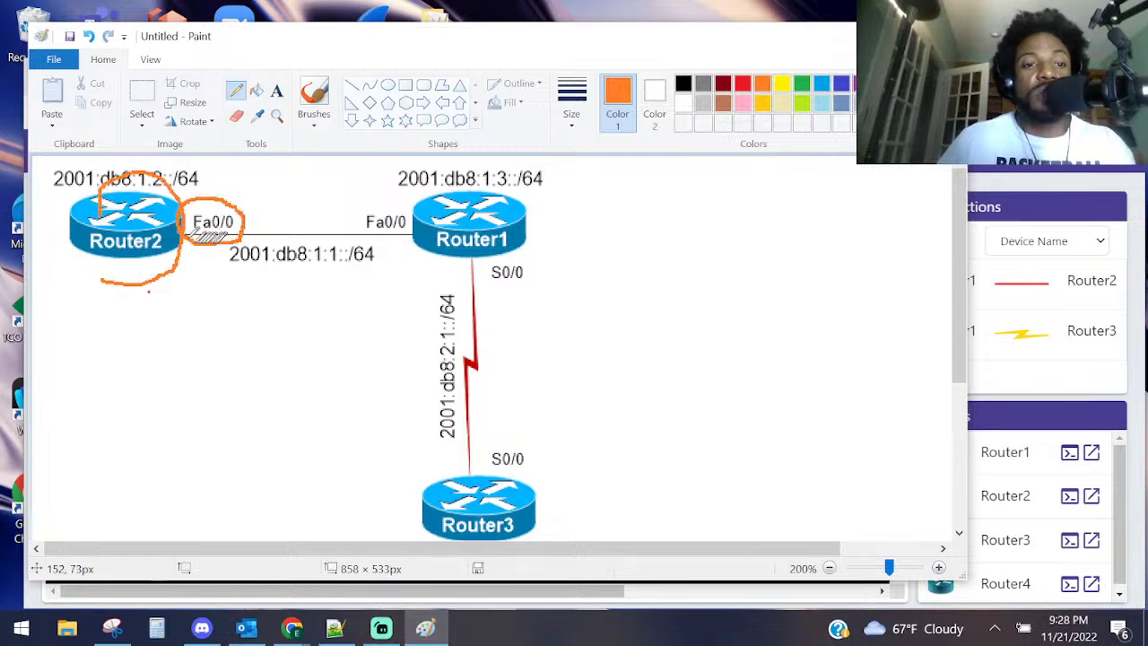
mouse_move(135, 262)
left_mouse_down()
mouse_move(139, 339)
mouse_move(132, 255)
mouse_move(146, 272)
left_mouse_up()
mouse_move(149, 349)
left_mouse_down()
mouse_move(161, 339)
mouse_move(125, 392)
mouse_move(108, 381)
mouse_move(113, 368)
mouse_move(98, 375)
mouse_move(178, 368)
left_mouse_up()
left_click_drag(143, 402, 148, 415)
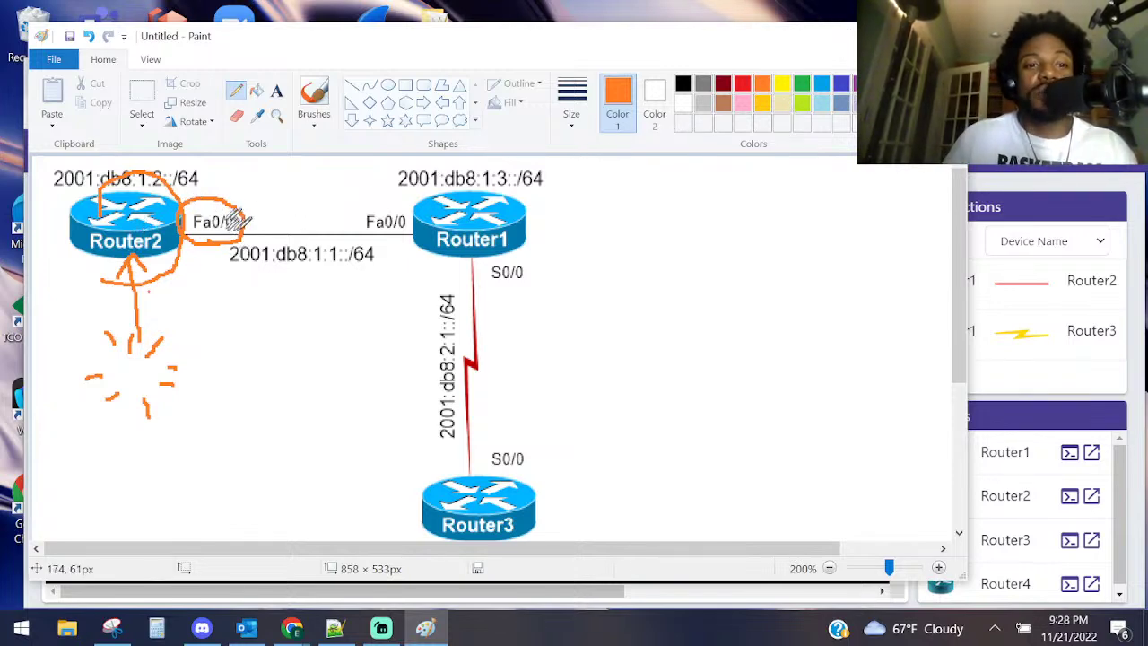
left_click(850, 36)
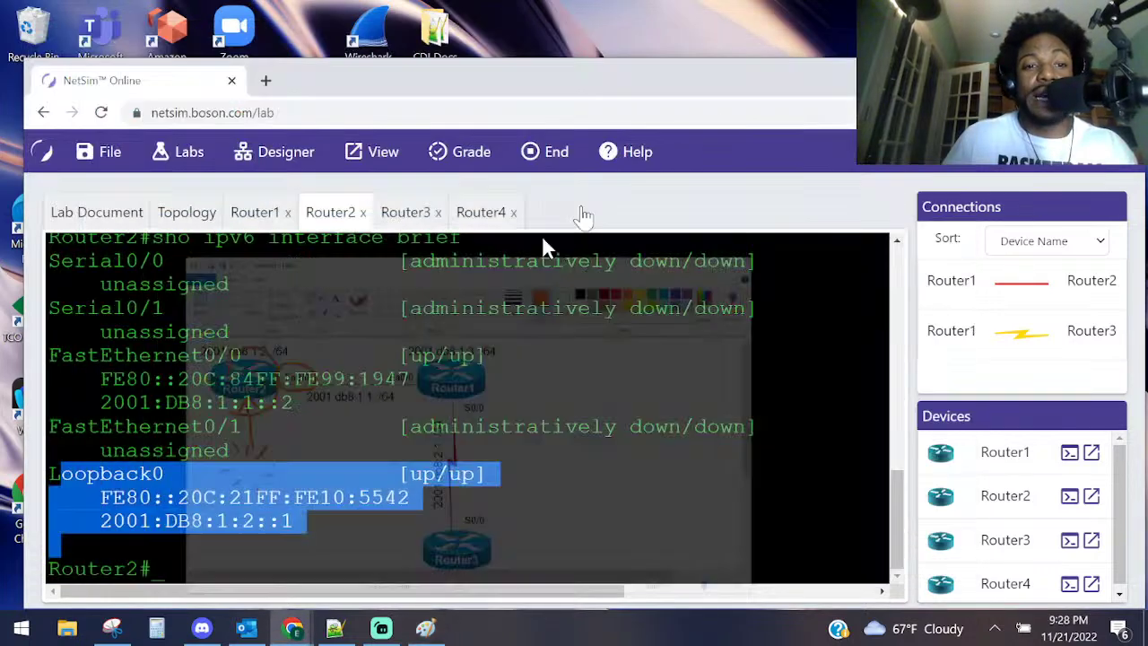
- Enter configuration mode on Router2 and open interface fastEthernet 0/0 for configuration
key("BackSpace")
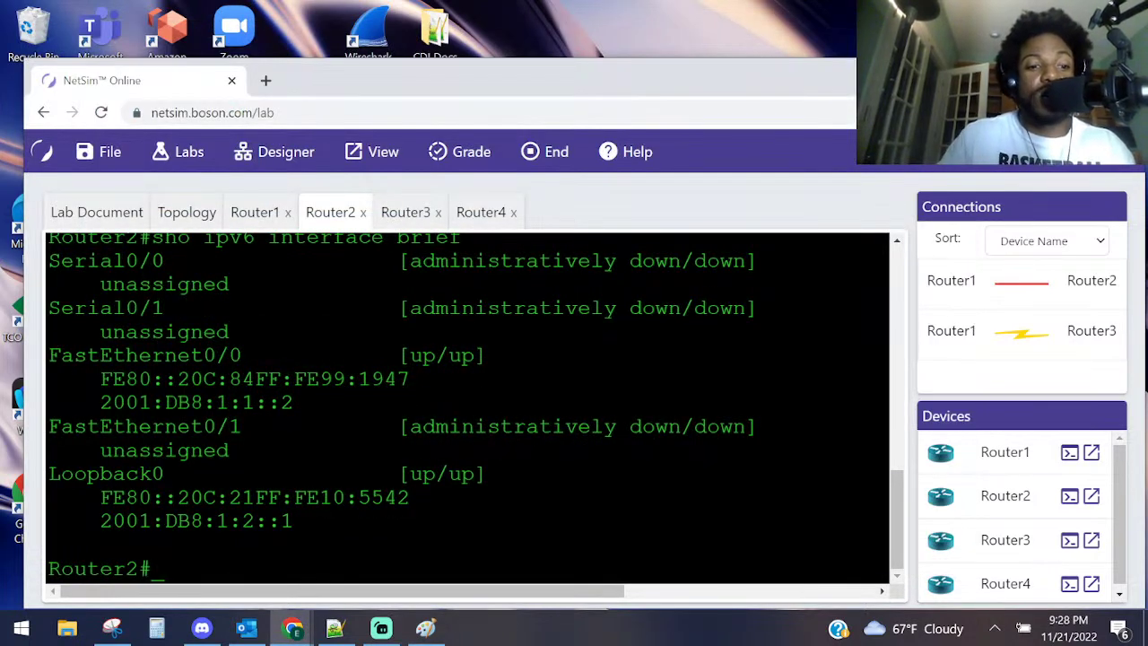
type("configure")
key("Tab")
type("t")
key("Tab")
key("Return")
type("in")
key("Tab")
type("fa")
key("Tab")
type("0/0")
key("Return")
- Enable IPv6 EIGRP AS 10 on Router2's FastEthernet 0/0 with ipv6 eigrp 10 and exit the interface
type("ipv")
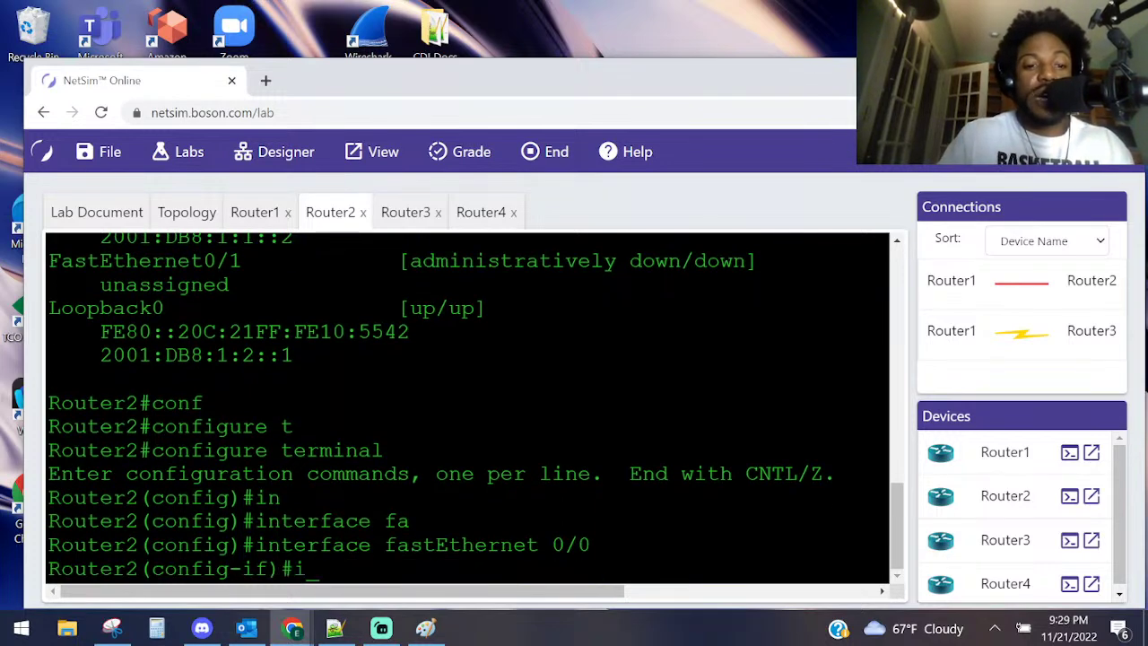
key("Tab")
type("ei")
key("Tab")
type("10")
key("Return")
type("exit")
key("Return")
- Begin an interface command on Router2 and highlight part of the EIGRP neighbor-change message
type("in")
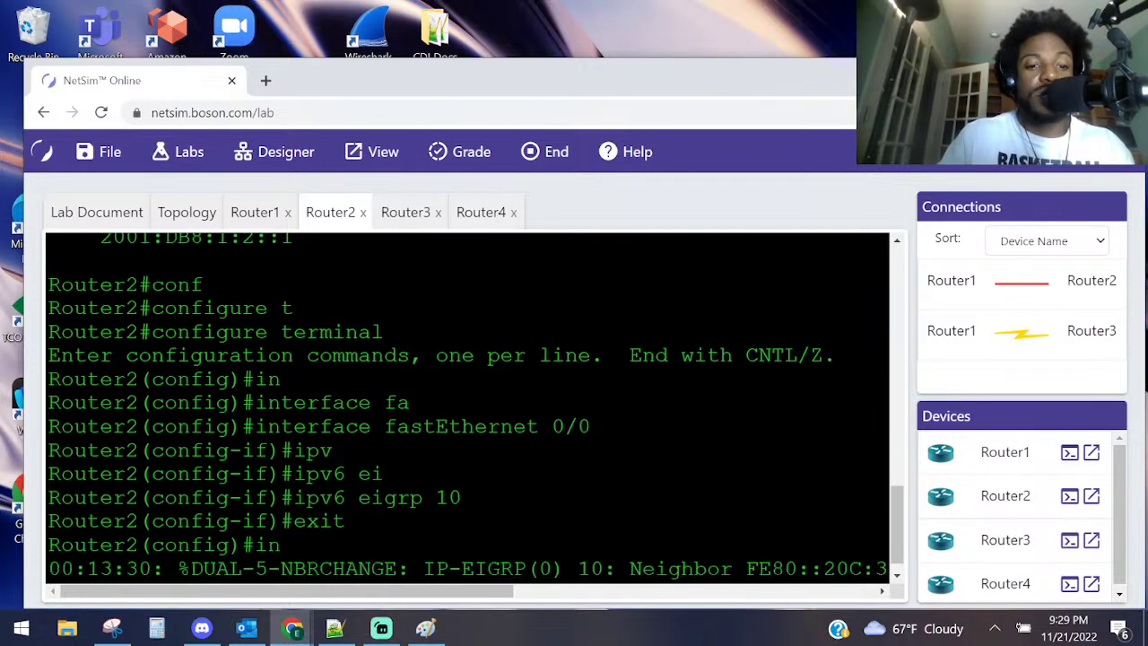
left_click_drag(293, 567, 454, 562)
left_click(458, 507)
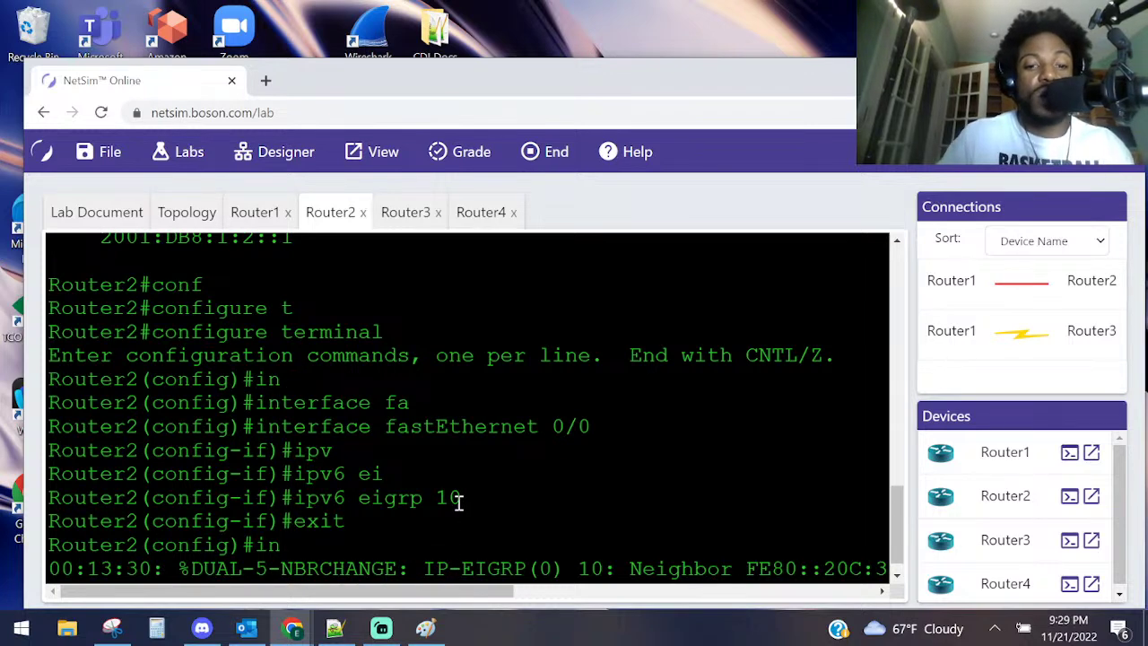
key("Tab")
type("ser")
key("Tab")
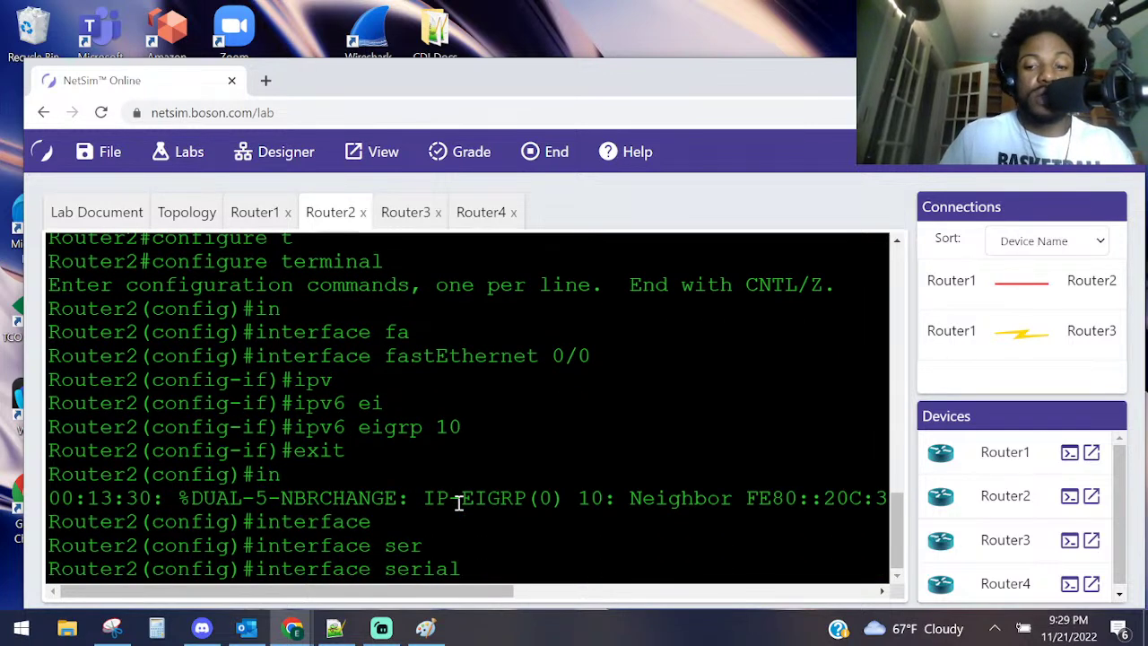
key("BackSpace")
key("BackSpace")
key("BackSpace")
key("BackSpace")
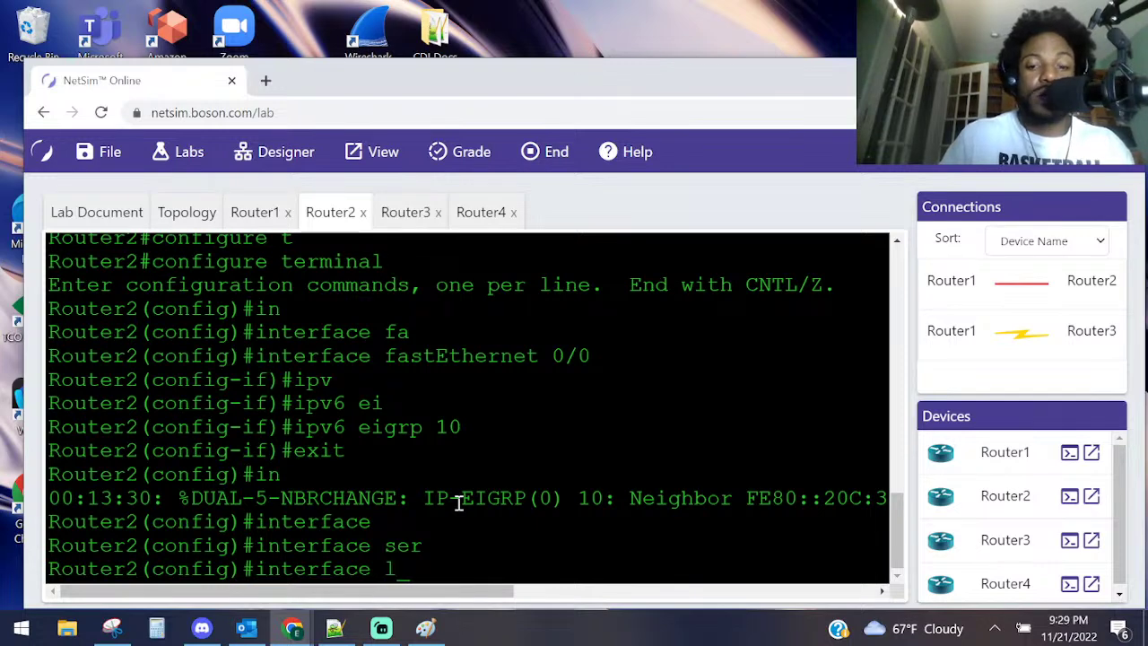
- Enter interface loopback 0 on Router2, enable IPv6 EIGRP AS 10 with ipv6 eigrp 10, and exit the interface
type("oo")
key("Tab")
type("0")
key("Return")
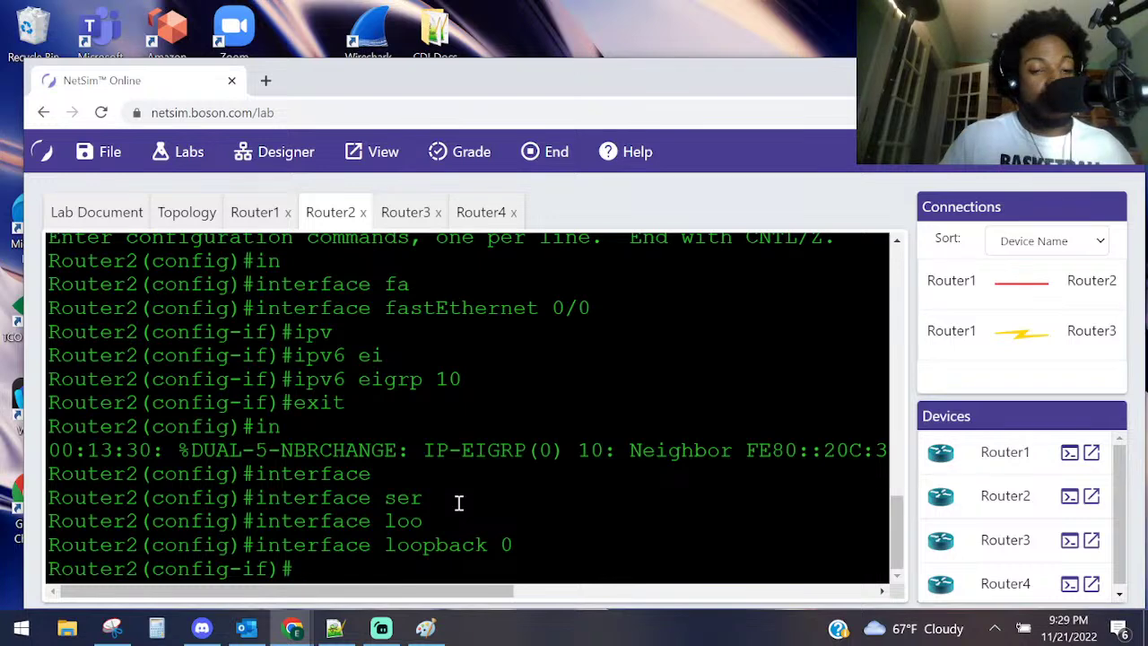
type("ipv")
key("Tab")
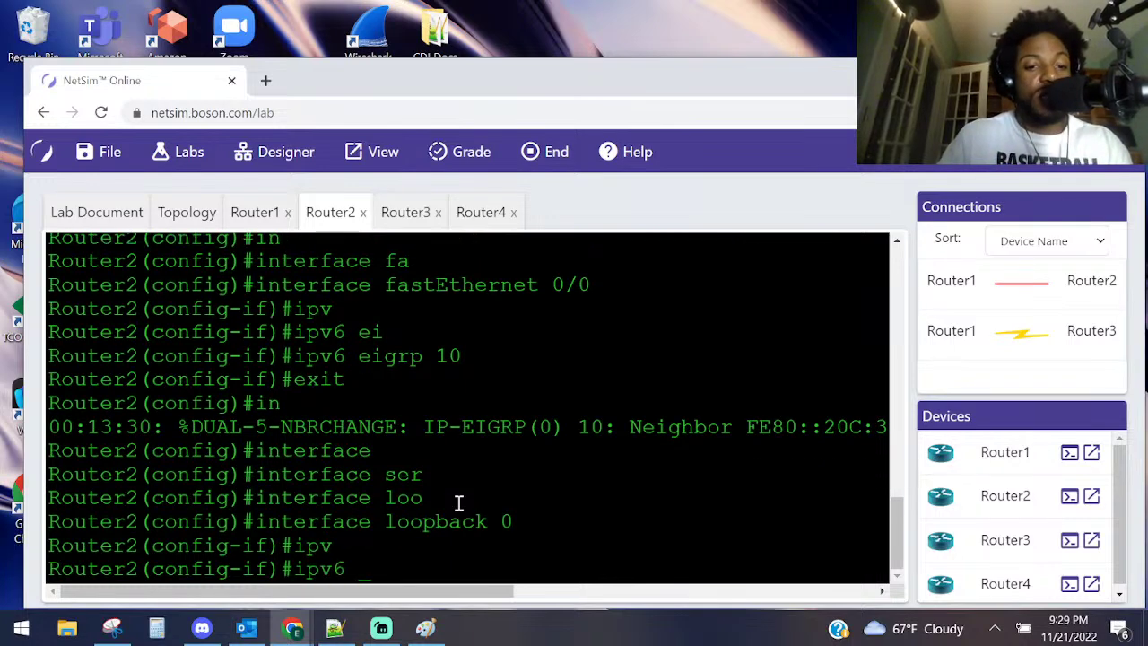
type("ei")
key("Tab")
type("10")
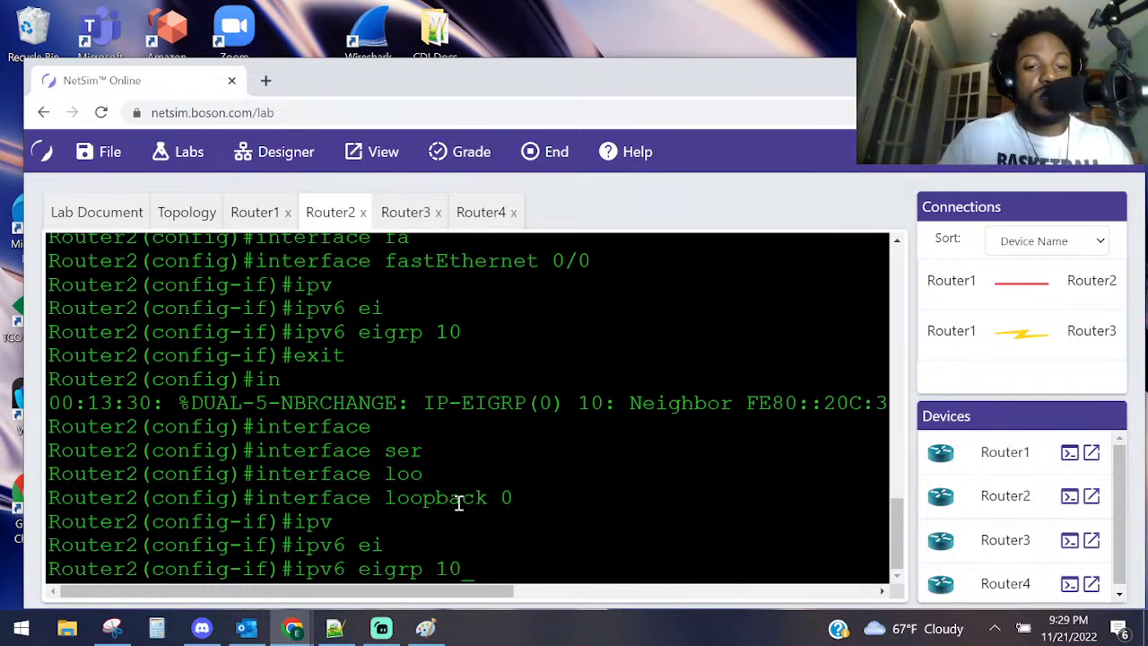
key("Return")
type("exit")
key("Return")
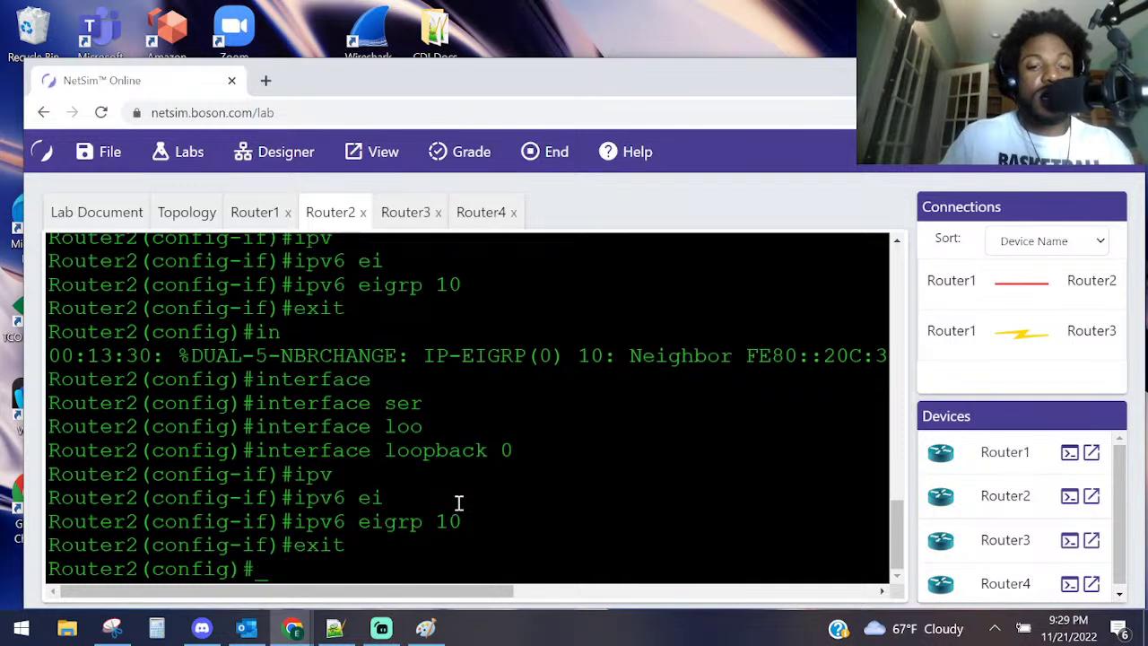
- Leave configuration mode, add blank prompt lines and display Router2's IPv6 routing protocols with sho ipv6 pro
key("ctrl+z")
key("Return")
key("Return")
key("Return")
key("Return")
type("sho")
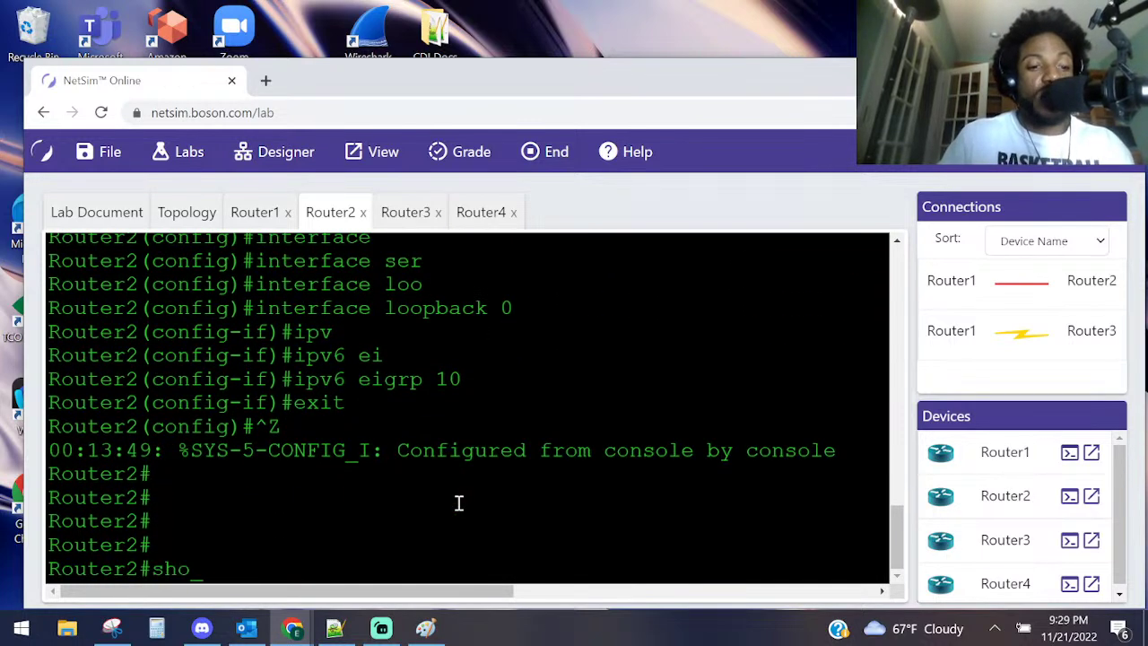
type("ipv")
key("Tab")
type("pro")
key("Return")
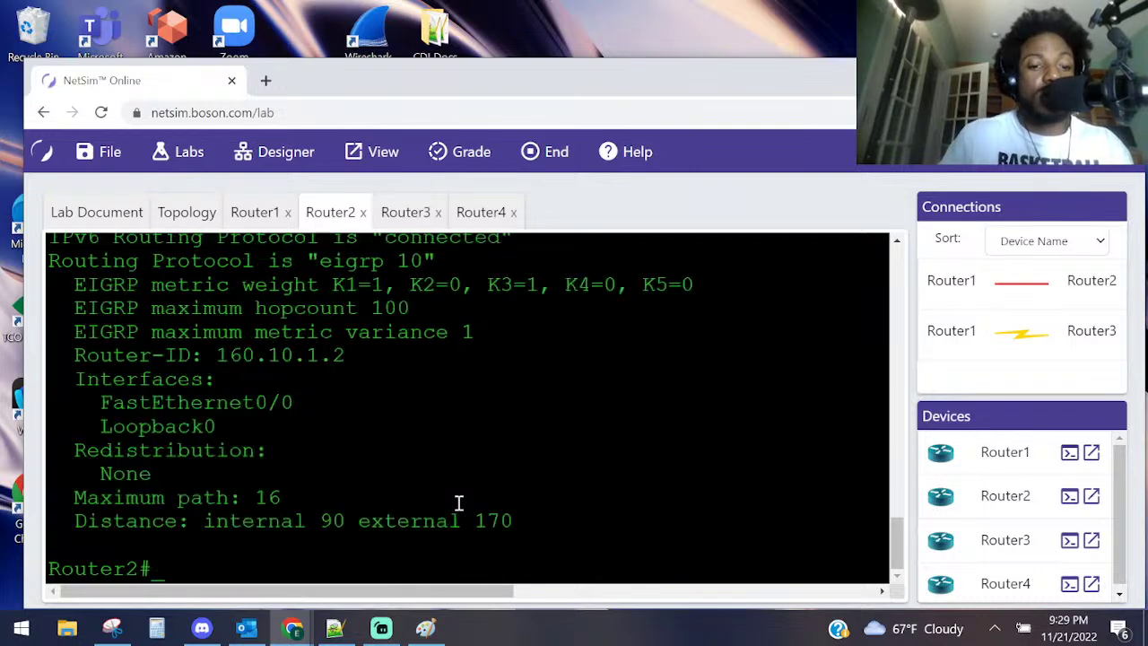
- Examine Router2's IPv6 protocols output, highlighting the EIGRP AS 10 process and the router ID
scroll(481, 251, "up", 2)
left_click_drag(436, 350, 320, 352)
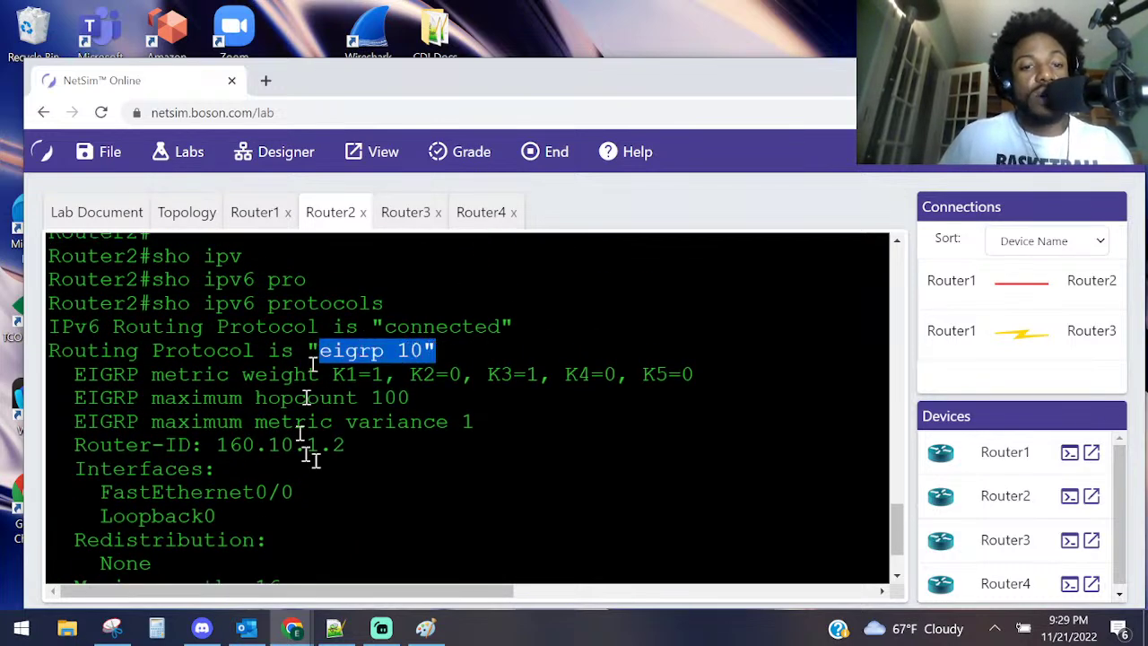
left_click_drag(375, 441, 139, 445)
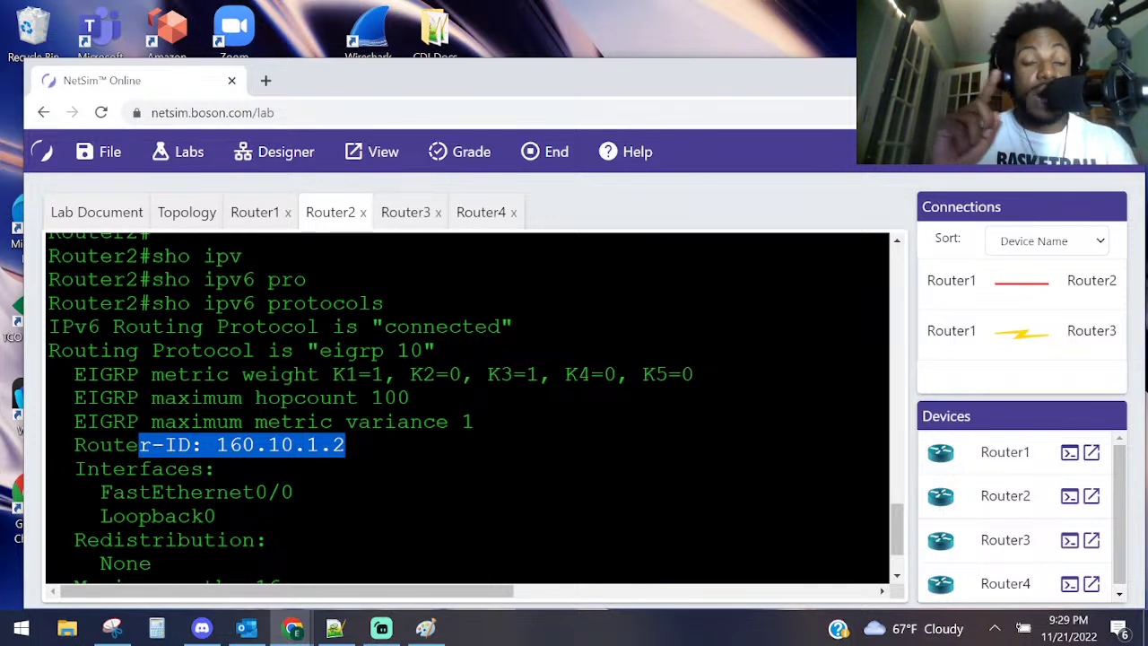
scroll(533, 350, "up", 6)
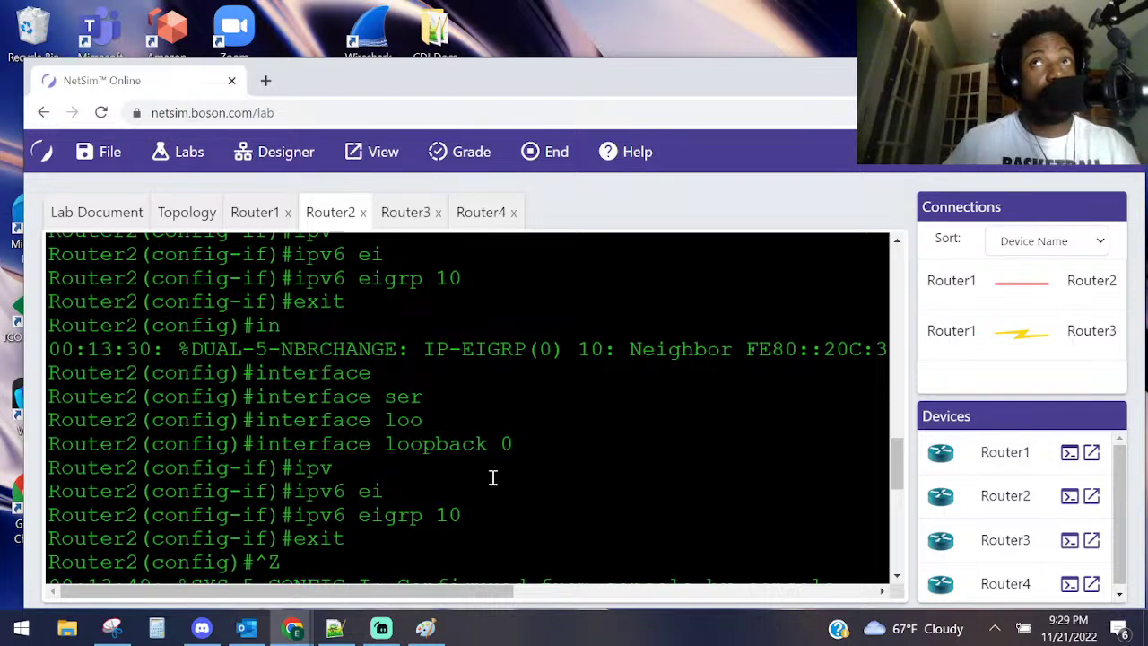
scroll(449, 404, "down", 6)
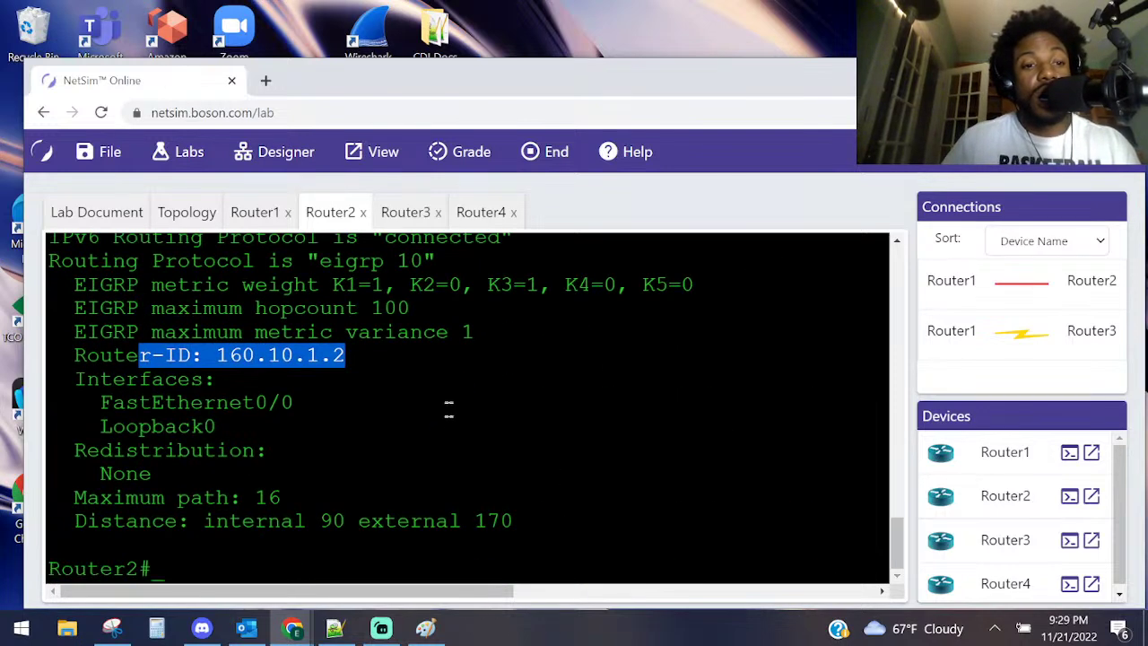
- Display Router2's IPv4 interface summary with sh ip interface brief and highlight the FastEthernet0/0 and Loopback0 address entries
type("su")
key("BackSpace")
type("h")
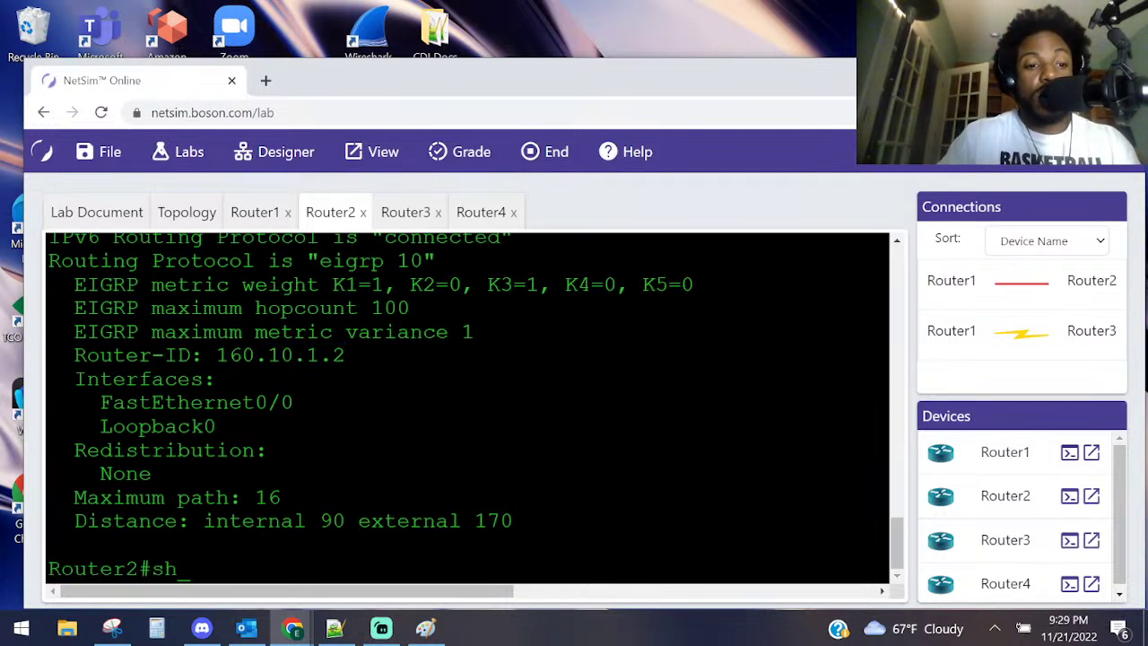
type(" ip in")
key("Tab")
type("brief")
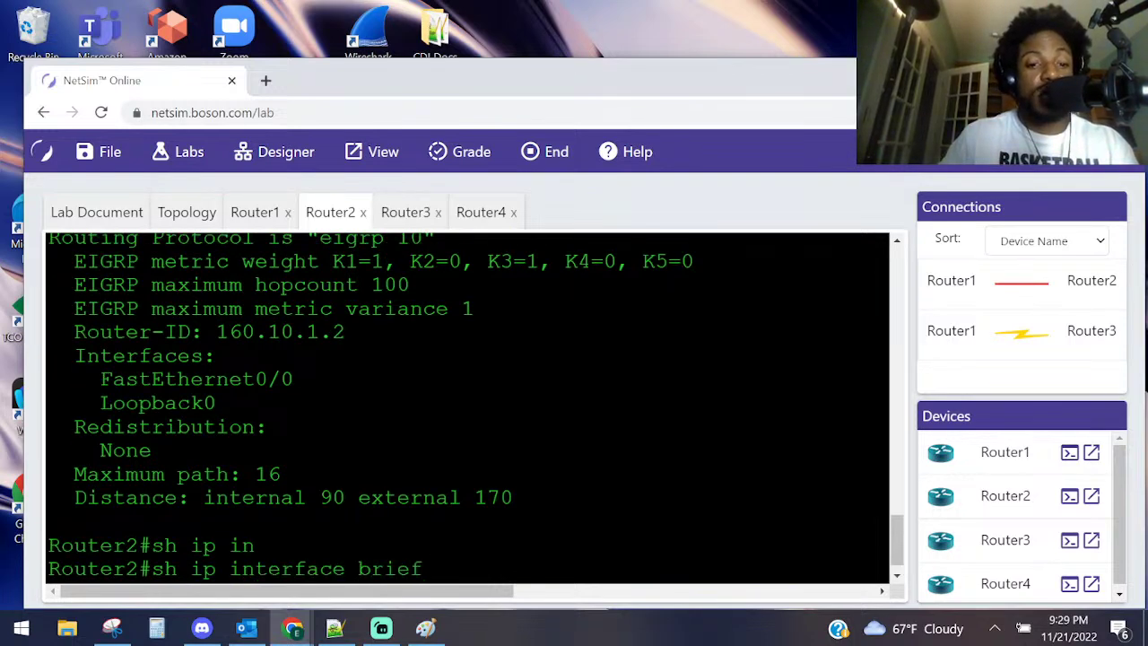
key("Return")
left_click_drag(499, 475, 13, 484)
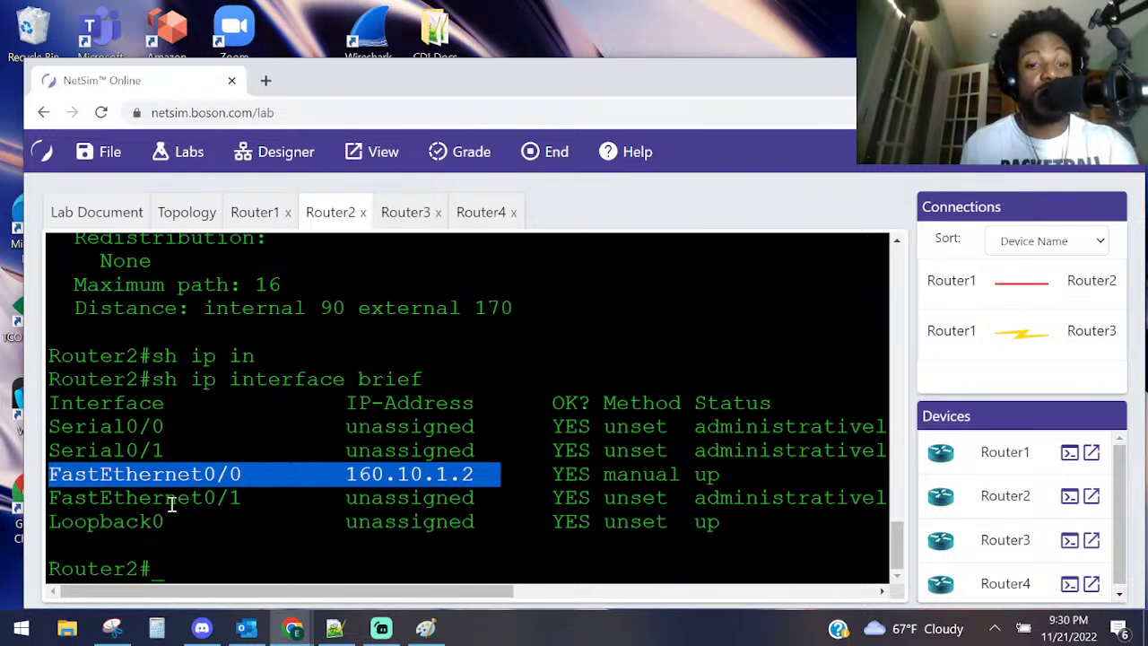
left_click_drag(498, 526, 305, 529)
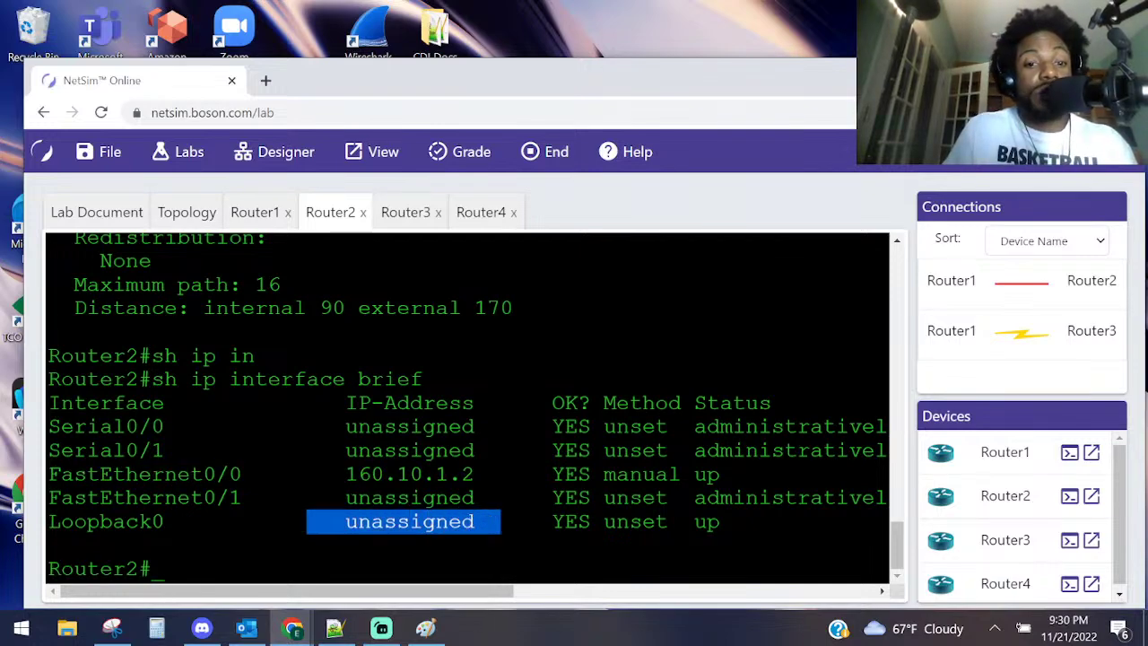
- Highlight Loopback0's entry in the earlier sho ipv6 interface brief output and review it against the protocols and IPv4 summary outputs
scroll(323, 466, "up", 15)
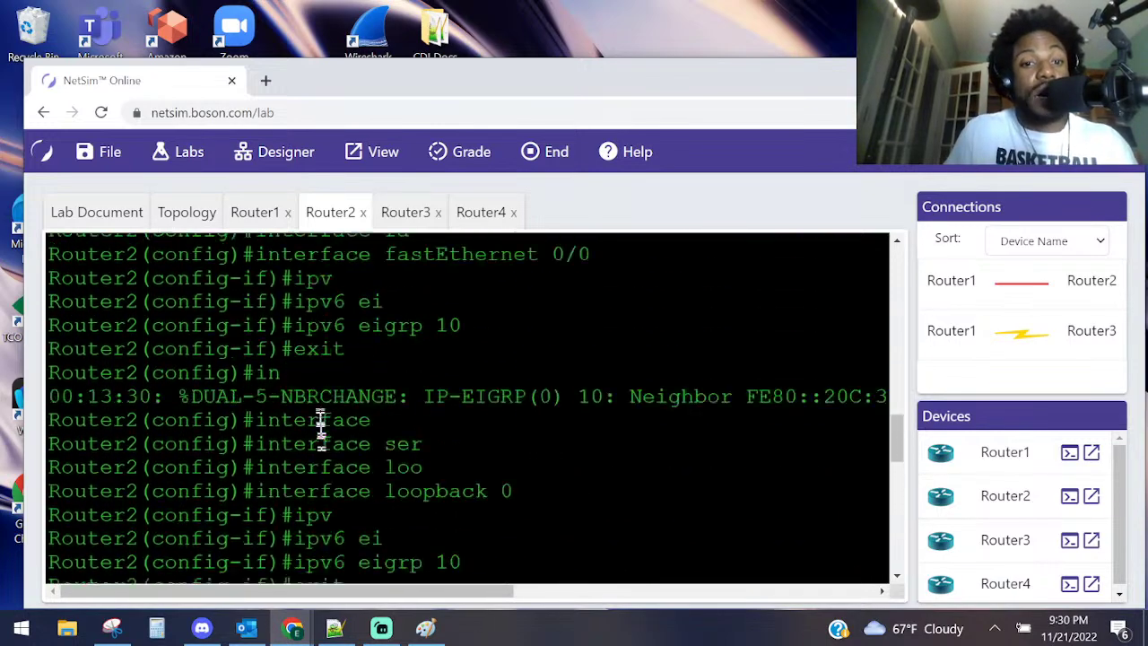
scroll(341, 431, "up", 4)
left_click_drag(296, 522, 52, 487)
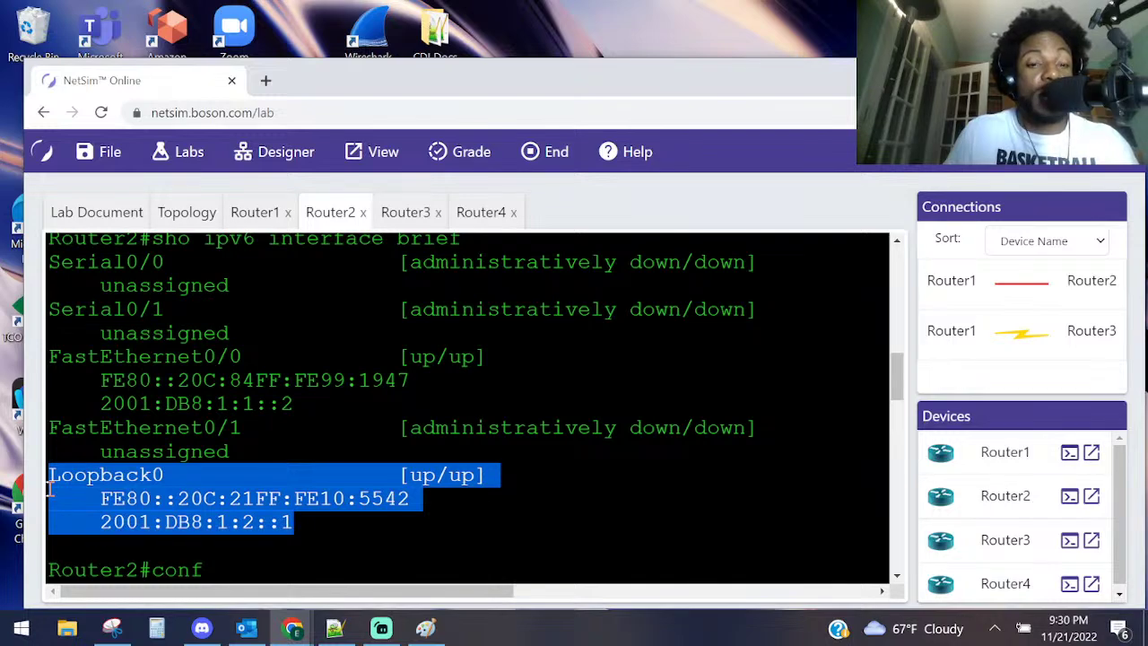
scroll(206, 472, "down", 20)
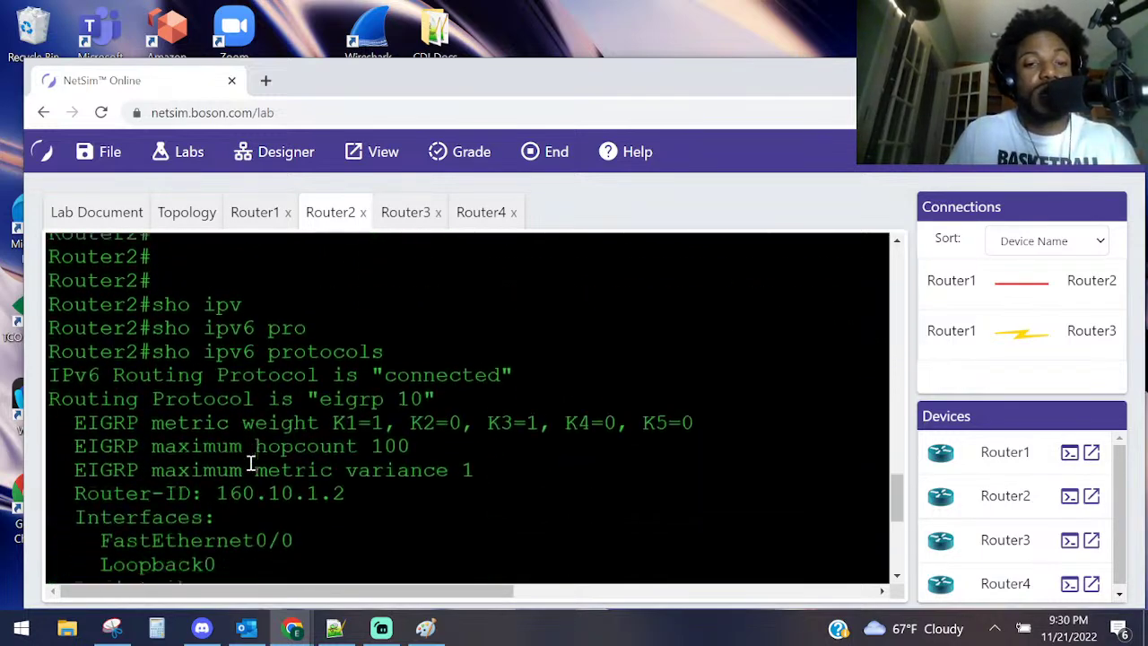
scroll(251, 463, "down", 6)
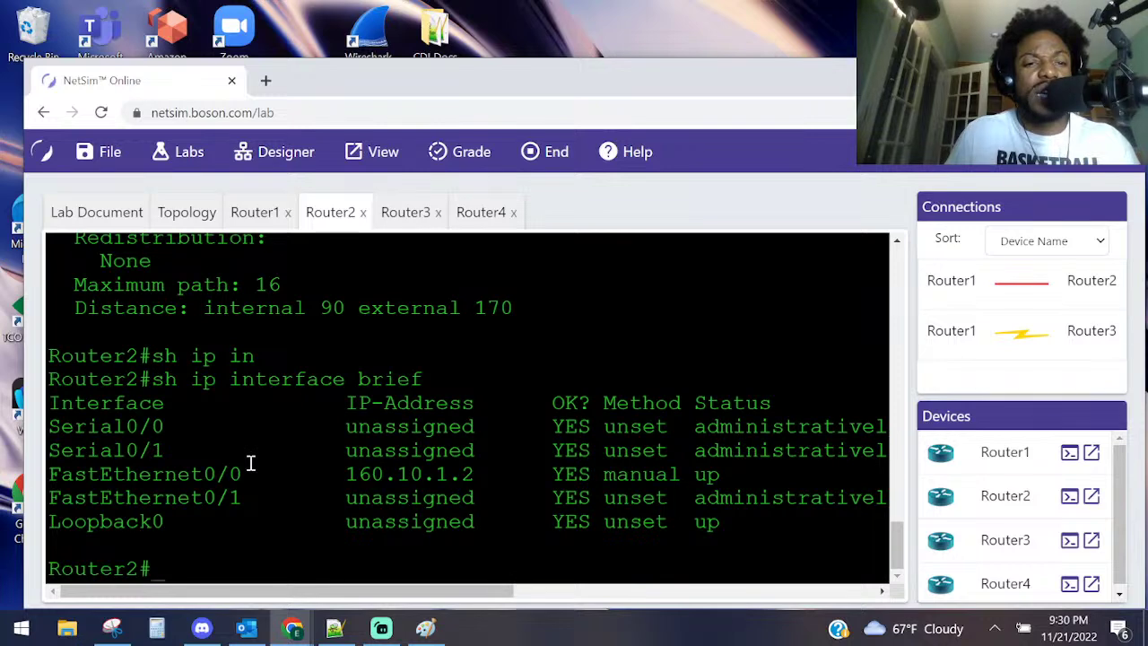
scroll(251, 462, "up", 4)
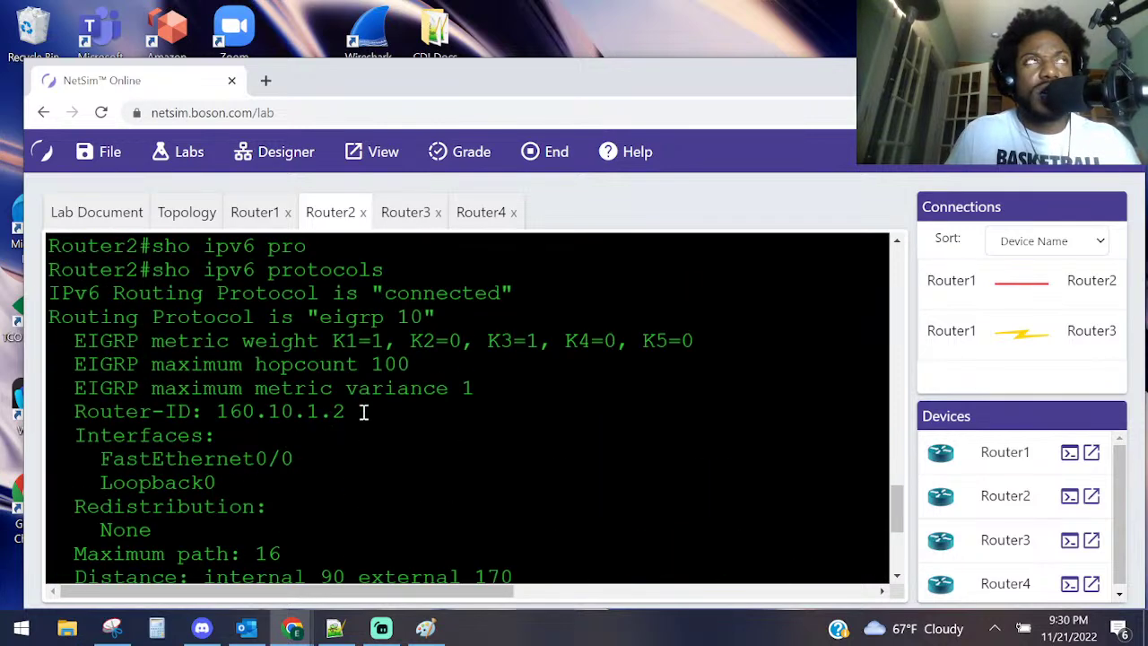
scroll(364, 412, "up", 20)
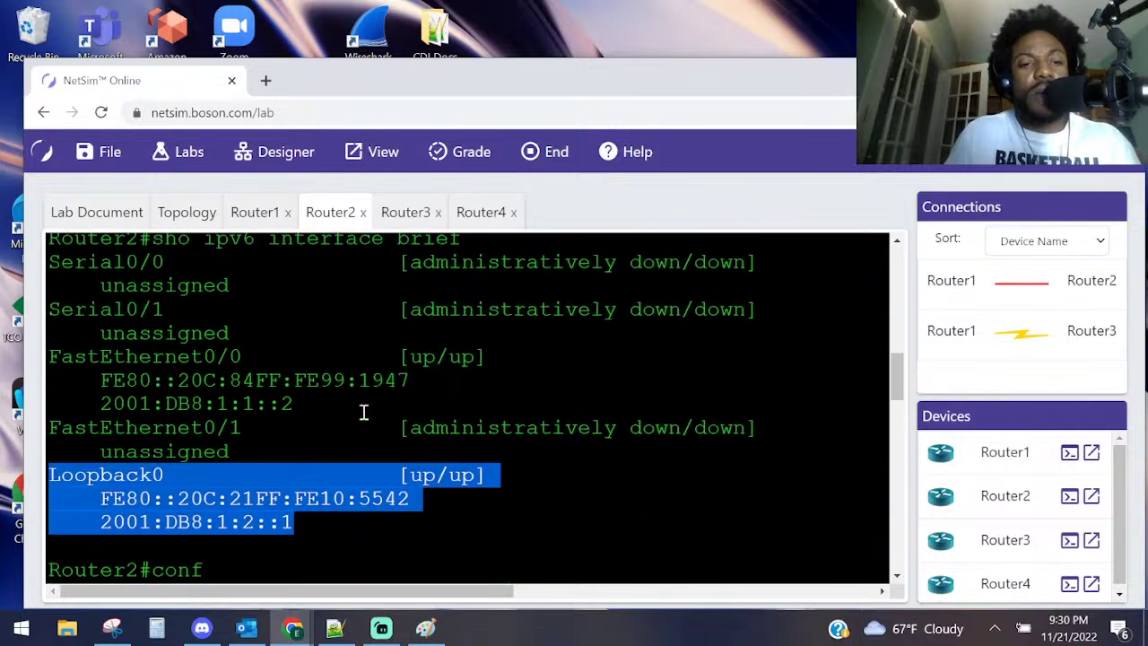
scroll(363, 412, "down", 20)
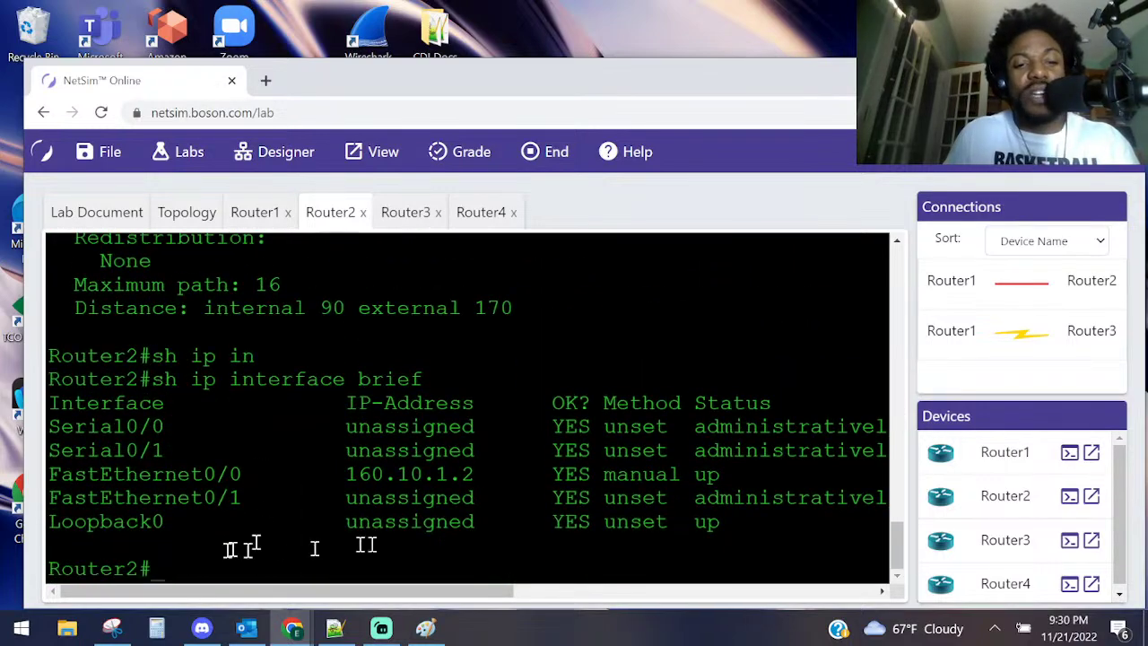
- Compare the IPv4 address entries of Loopback0 and FastEthernet0/0 with Loopback0's link-local IPv6 address, highlighting each
left_click_drag(499, 524, 328, 523)
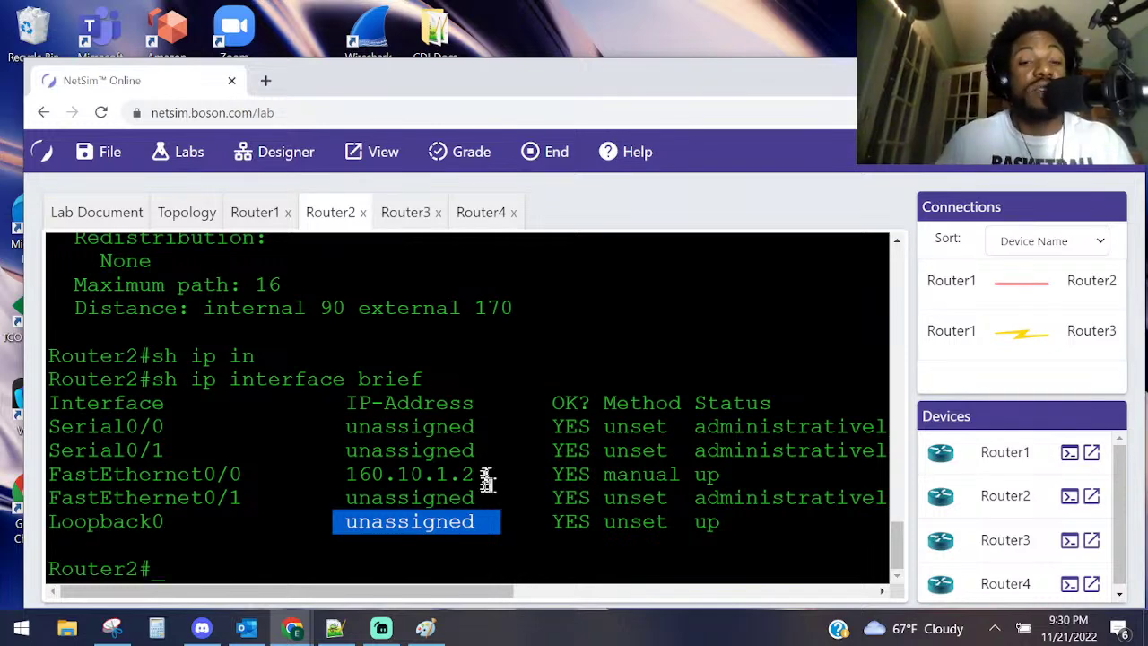
left_click_drag(485, 474, 346, 474)
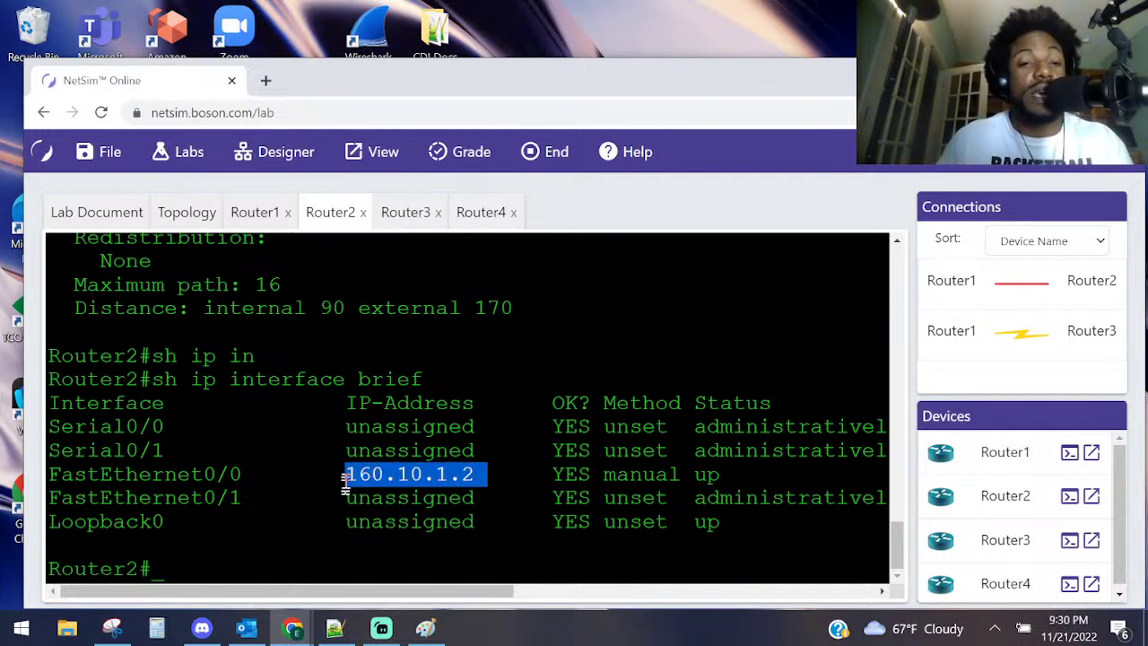
scroll(347, 480, "up", 6)
scroll(344, 448, "down", 3)
scroll(341, 476, "up", 5)
scroll(341, 449, "up", 10)
left_click_drag(409, 498, 88, 498)
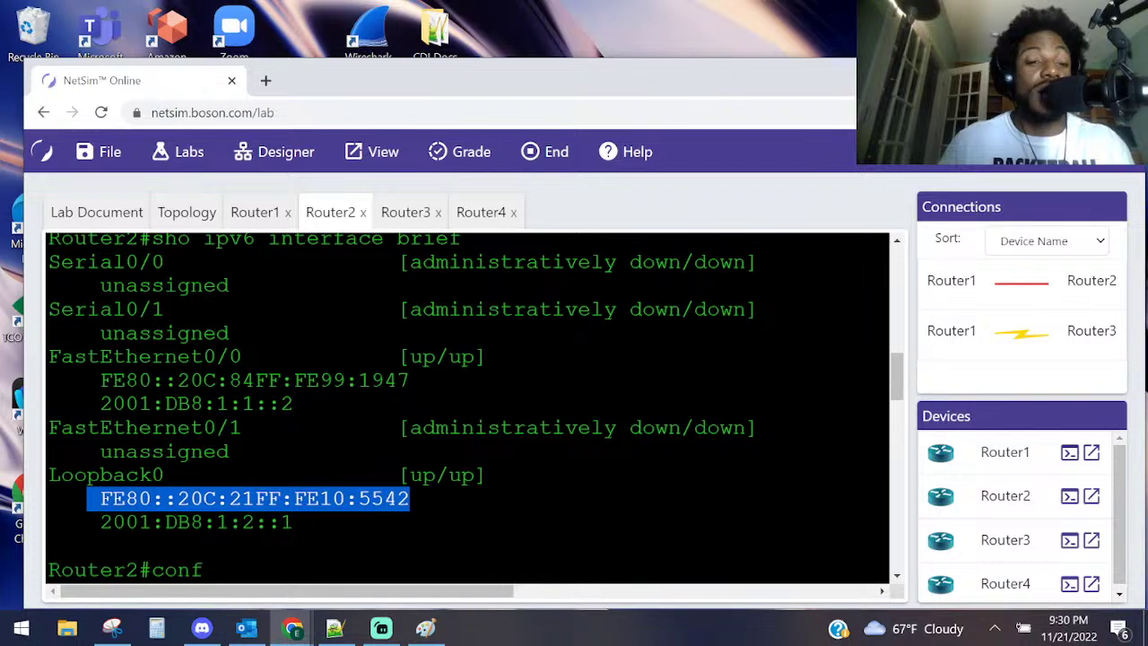
mouse_move(184, 624)
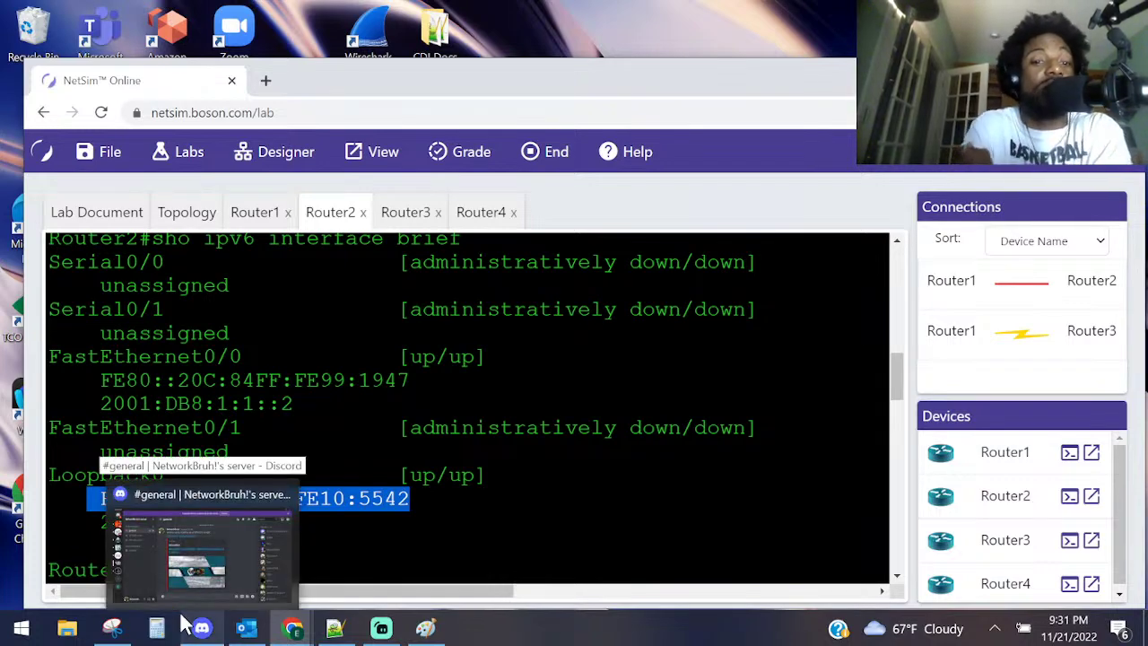
scroll(494, 436, "down", 10)
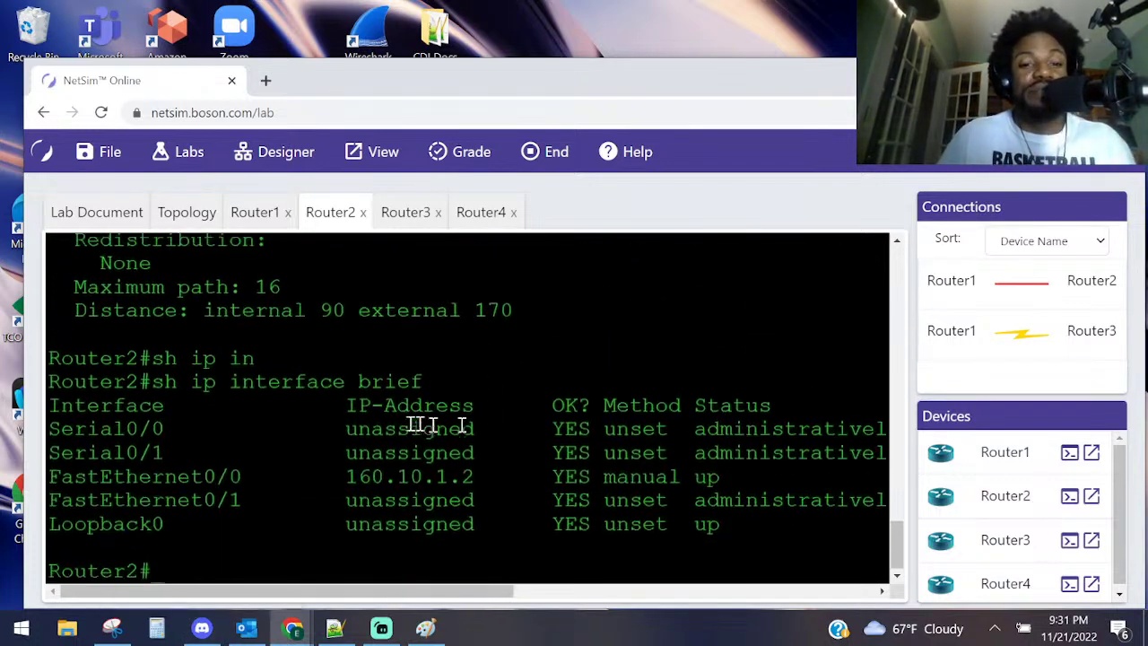
- Enter global configuration mode on Router2 with configure terminal
type("conf")
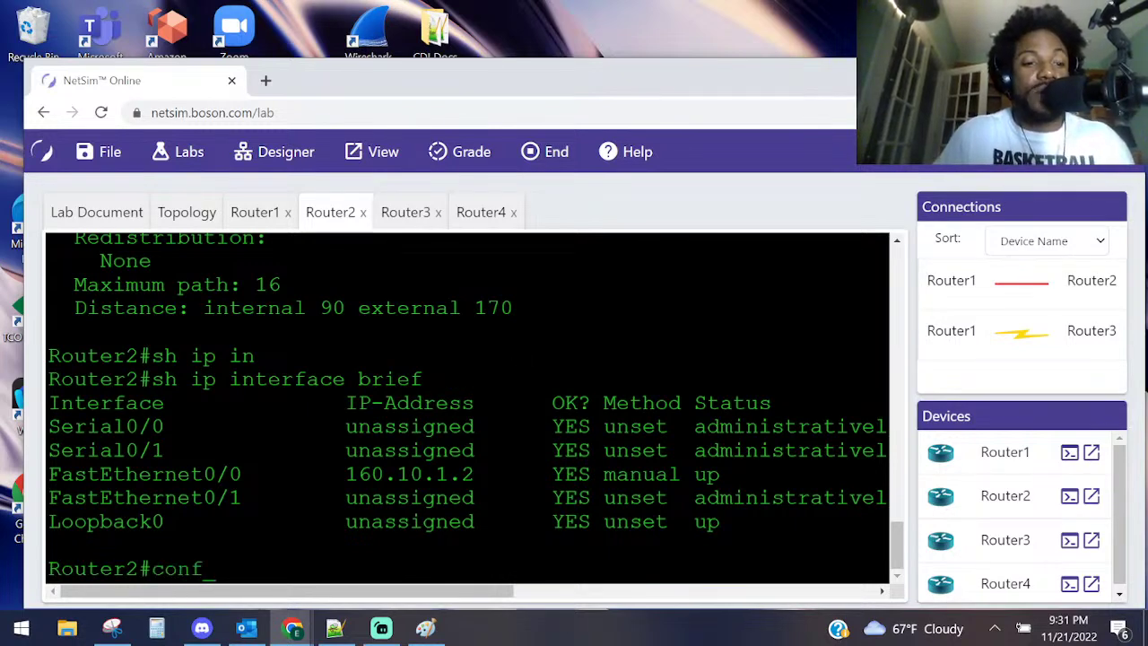
key("Tab")
type("t")
key("Tab")
key("Return")
type("re terminal")
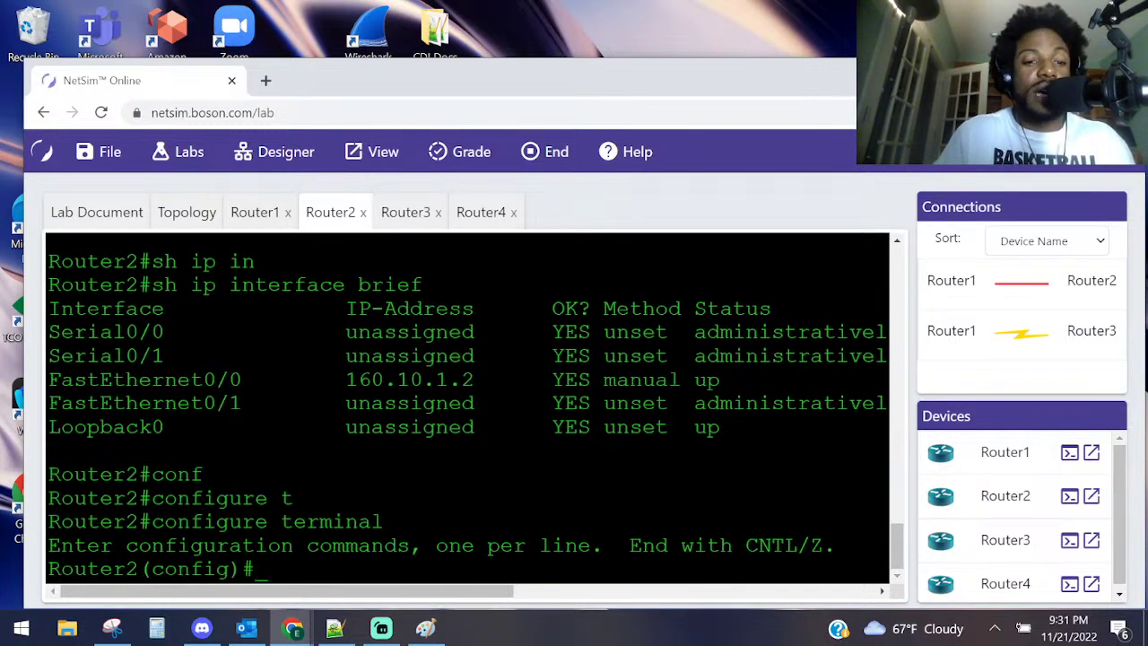
- Enter Router2's IPv6 EIGRP process with ipv6 router eigrp 10 and set its router ID to 2.2.2.2
type("ipv")
key("Tab")
type("rou")
key("Tab")
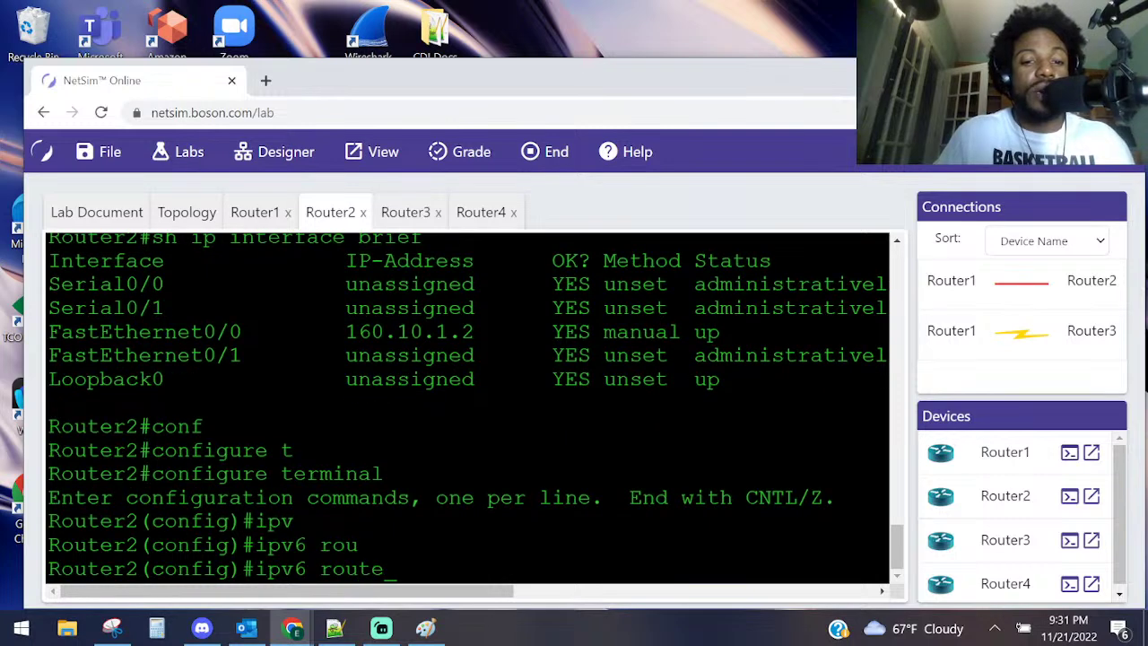
type("ei")
key("Tab")
type("1")
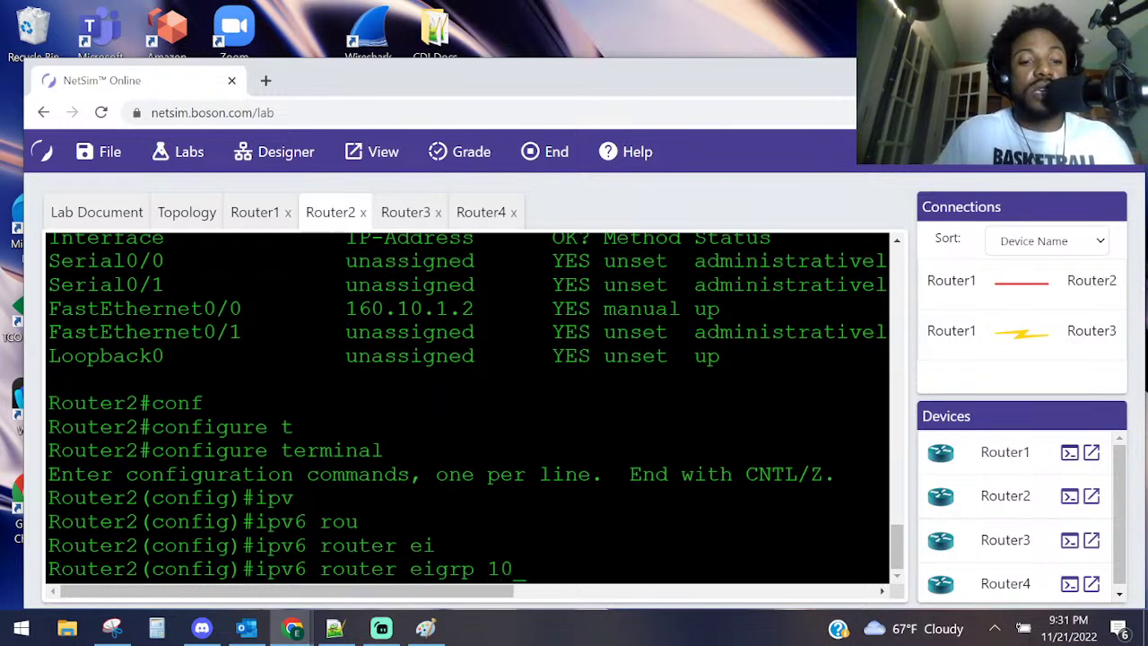
type("0")
key("Return")
type("rou")
key("Tab")
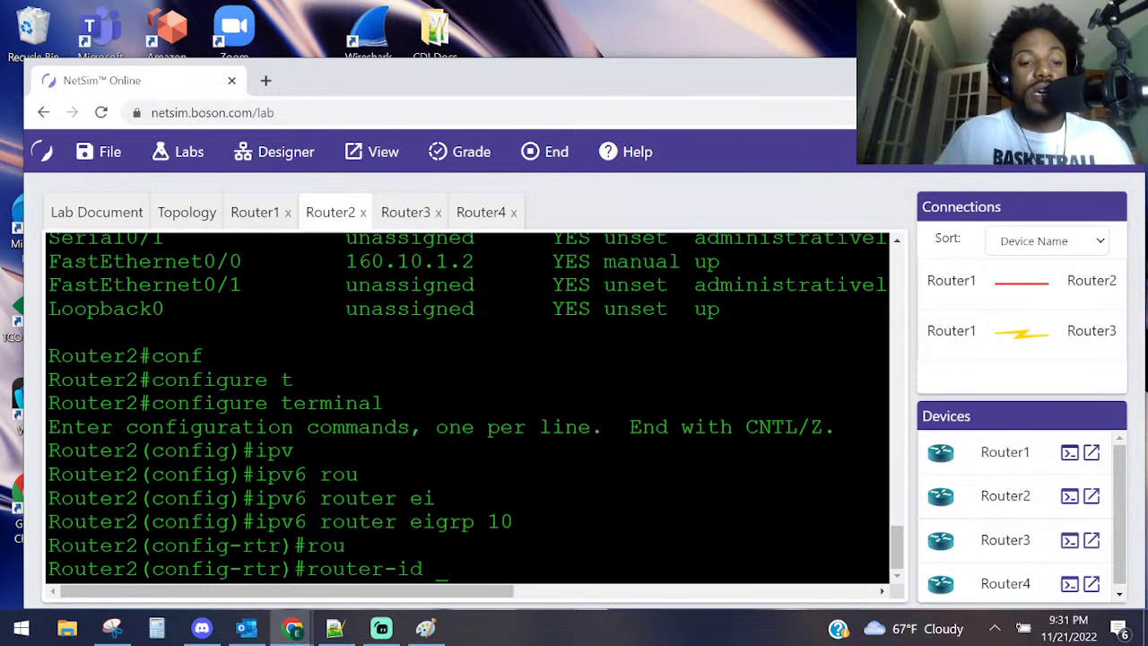
key("Return")
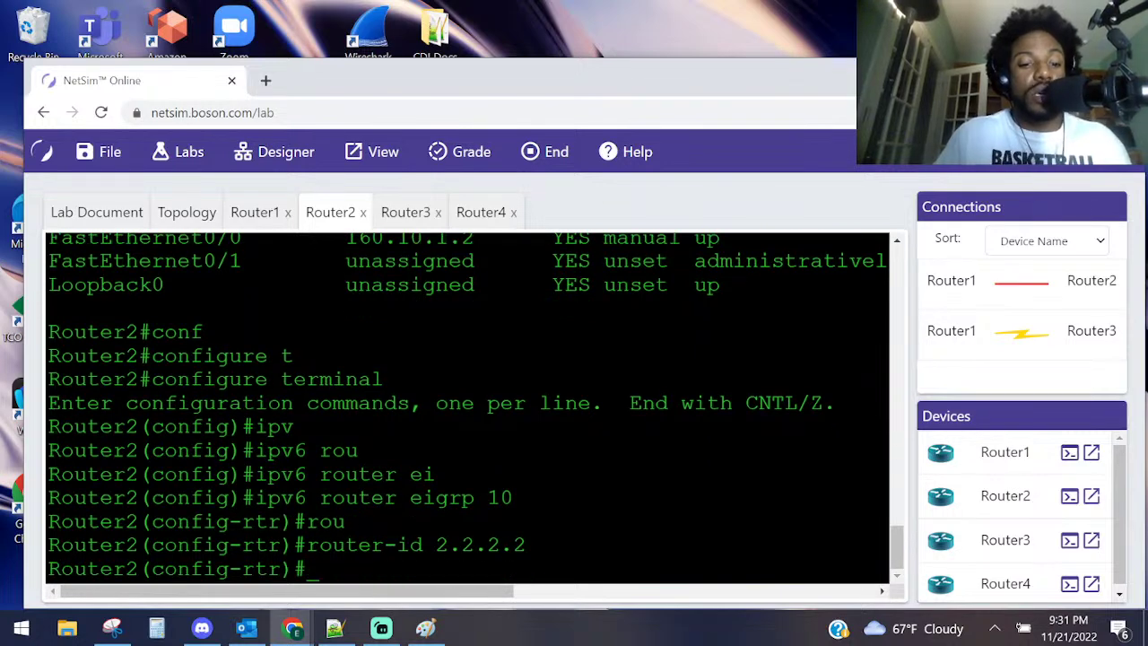
- Leave configuration mode, display Router2's IPv6 routing protocols with sho ipv6 pro and highlight the router ID line
key("ctrl+z")
key("Return")
type("sho ipv")
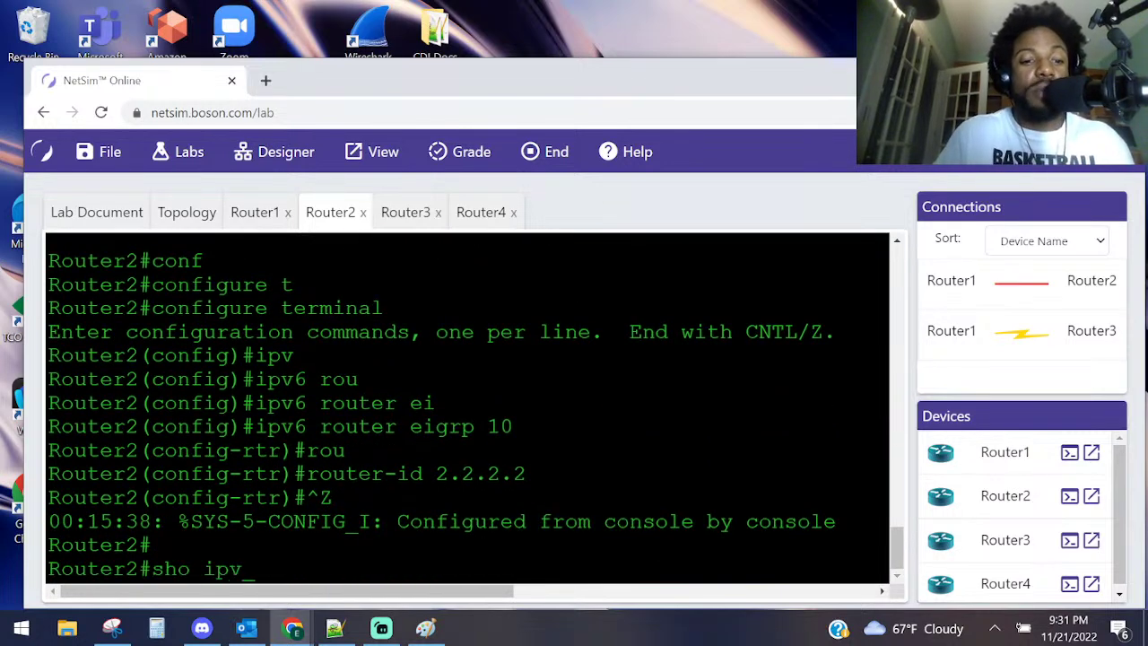
key("Tab")
type("pro")
key("Return")
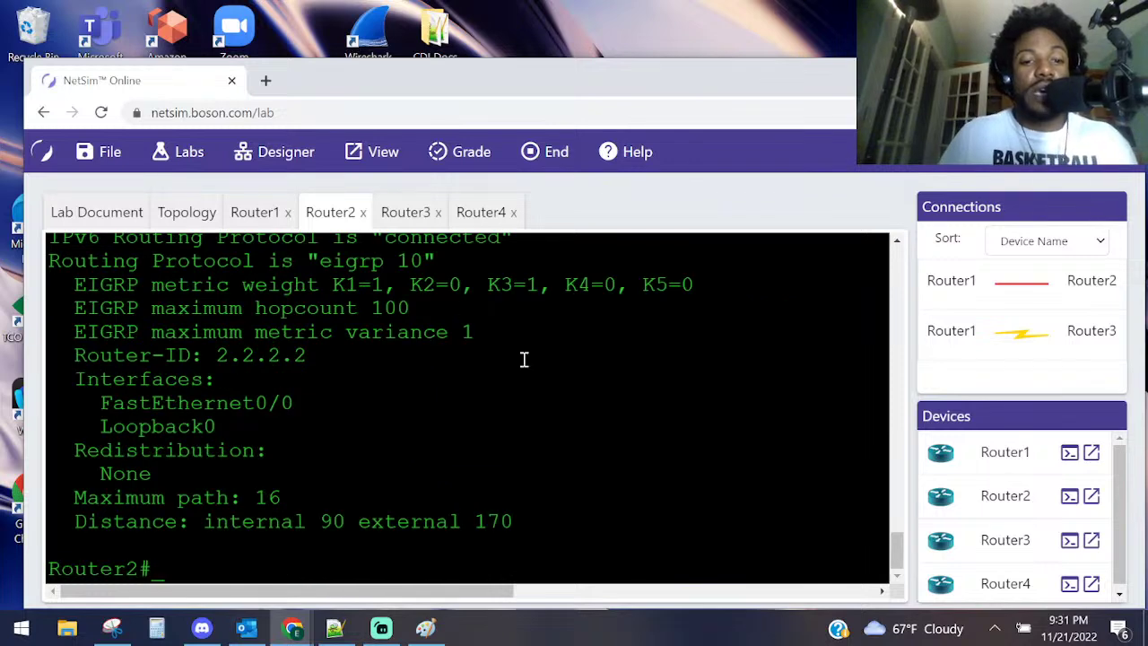
left_click_drag(333, 359, 125, 357)
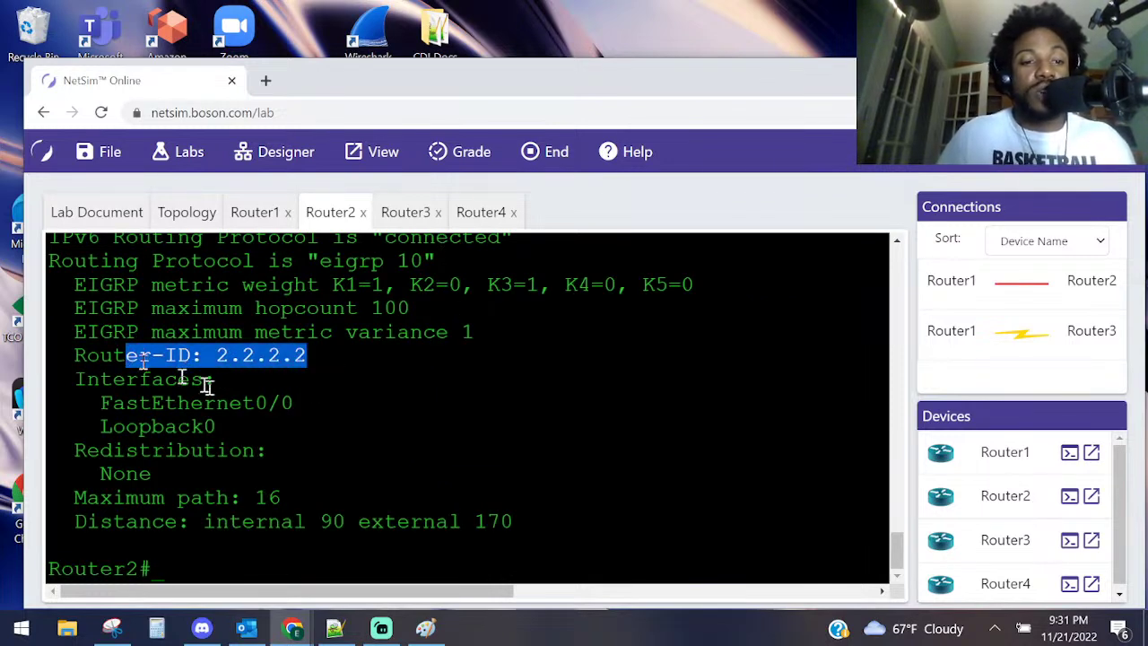
- Switch to Router3's console and enter privileged EXEC mode with ena, supplying the enable password
left_click(419, 217)
key("Return")
key("Return")
type("ena")
key("Return")
key("BackSpace")
key("BackSpace")
key("BackSpace")
key("BackSpace")
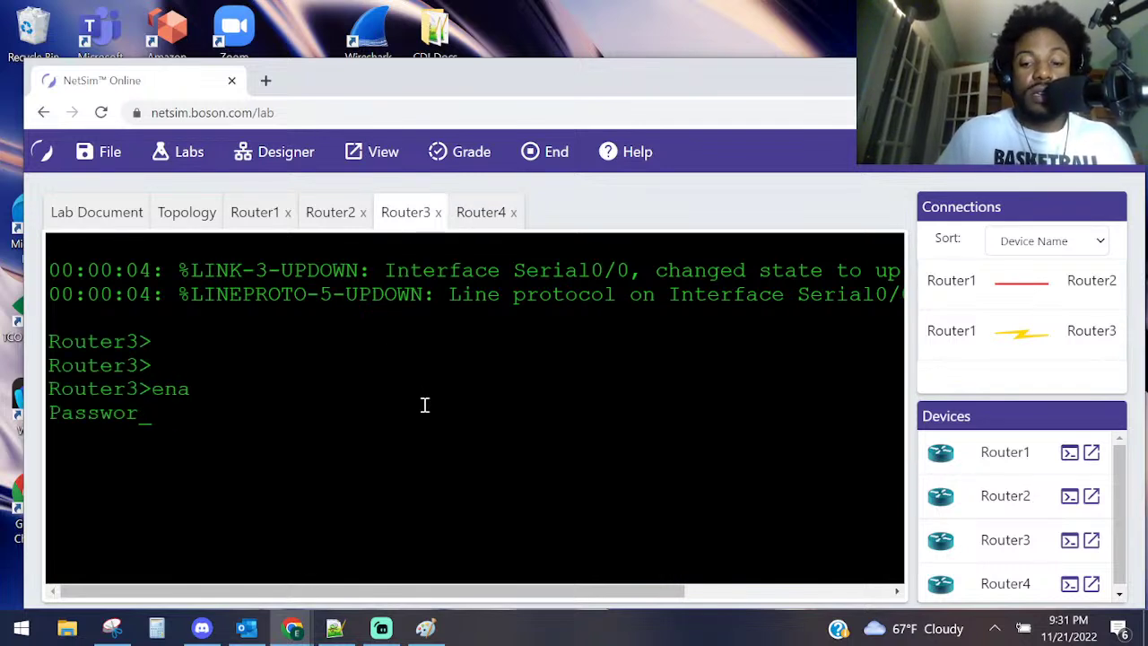
key("Return")
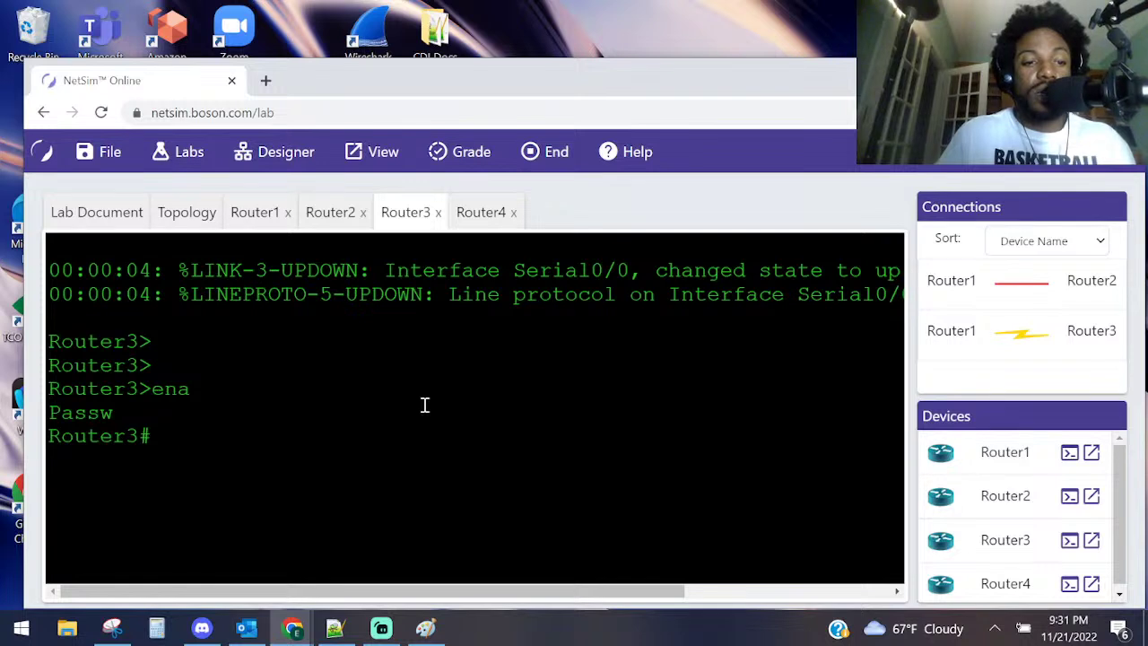
- Enter global configuration mode on Router3 with configure terminal and clear the mistaken command start
type("conf")
key("Tab")
key("Tab")
type("t")
key("Tab")
key("Return")
type("ro")
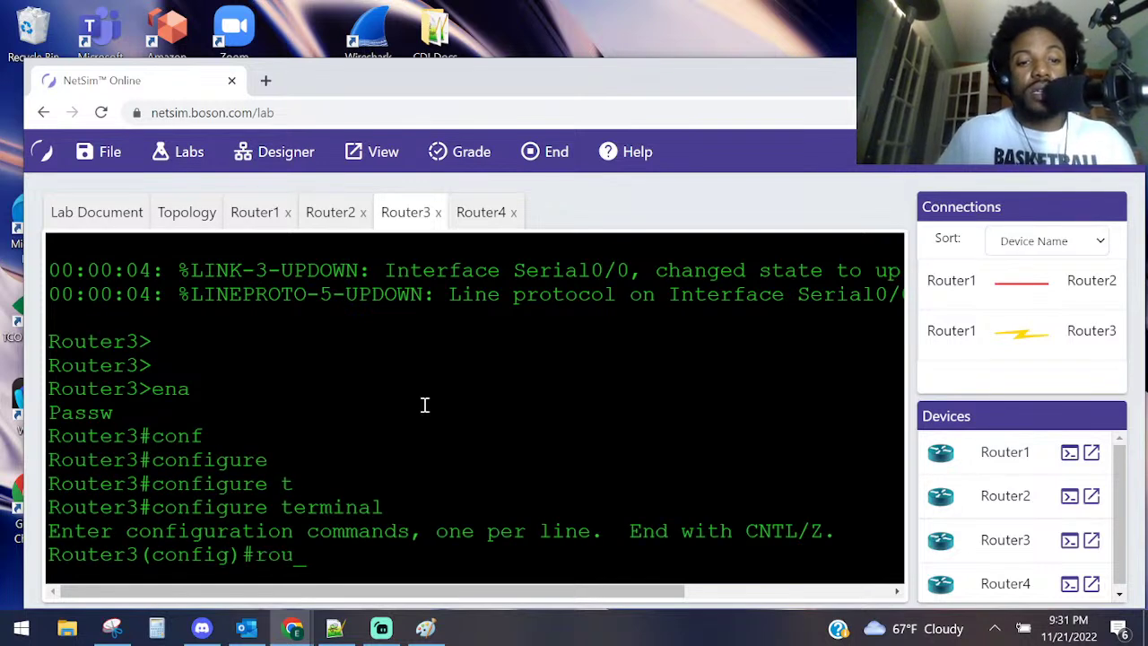
type("u")
key("BackSpace")
key("BackSpace")
key("BackSpace")
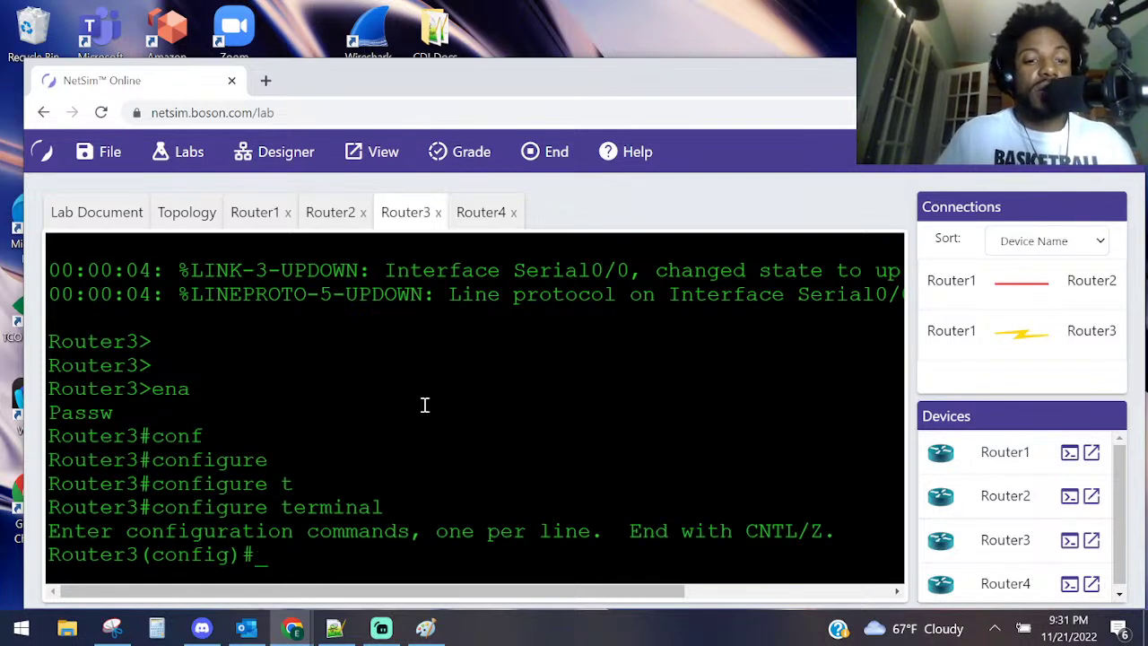
- Enable IPv6 routing on Router3 with ipv6 unicast-routing
type("ipv")
key("Tab")
type("rou")
key("Tab")
key("BackSpace")
key("BackSpace")
key("BackSpace")
key("BackSpace")
key("BackSpace")
type("un")
key("Tab")
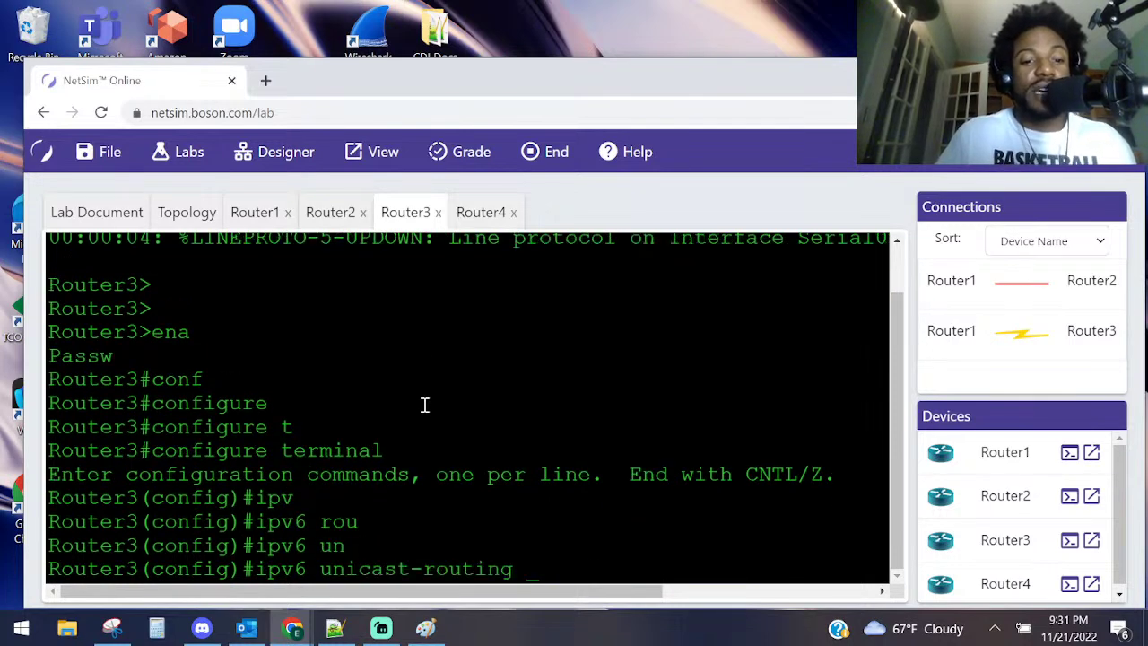
key("Return")
- Start the EIGRP for IPv6 process for AS 10 on Router3 with ipv6 router eigrp 10
type("ipv")
key("Tab")
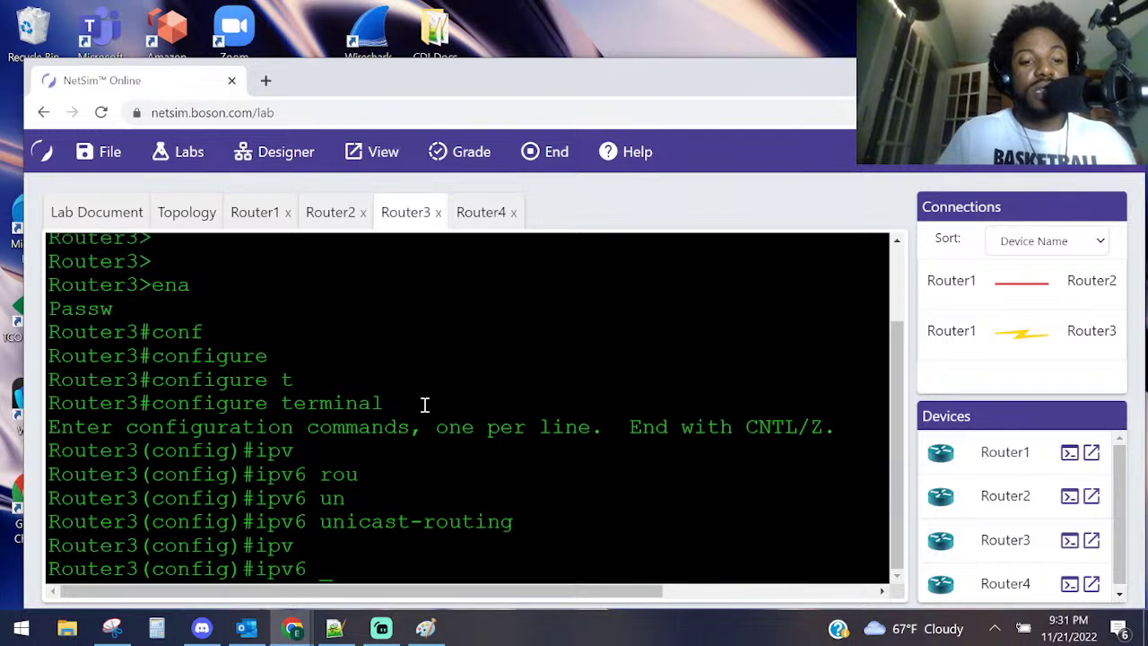
type("ei")
key("Tab")
type("e")
key("BackSpace")
type("rou")
key("Tab")
type("r ei")
key("Tab")
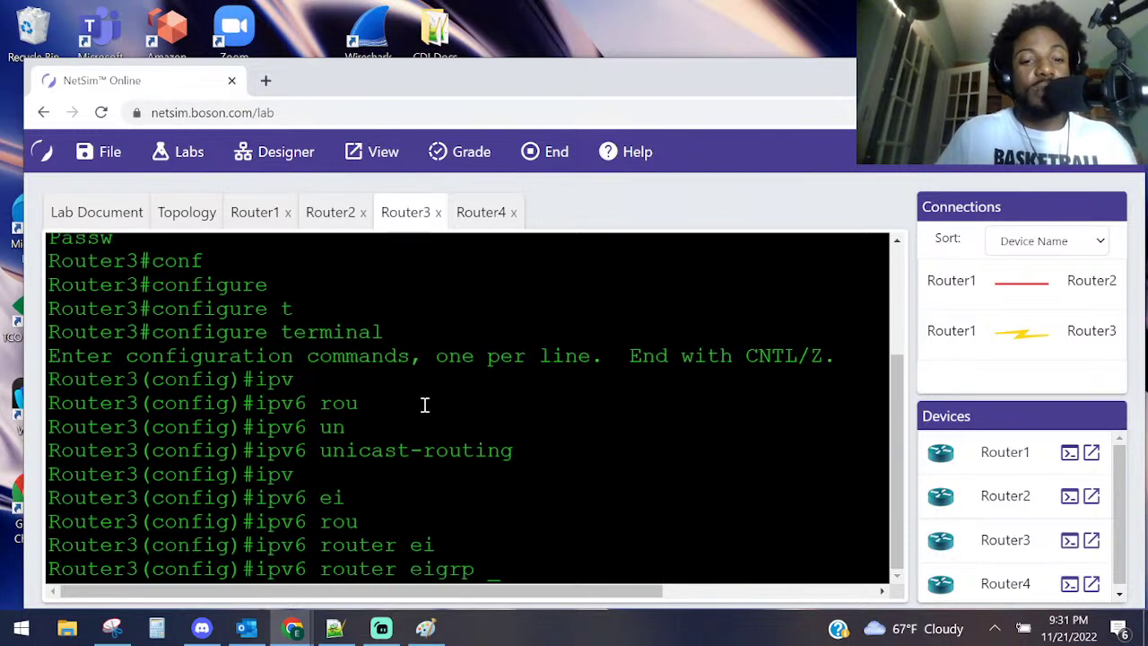
type("10")
key("Return")
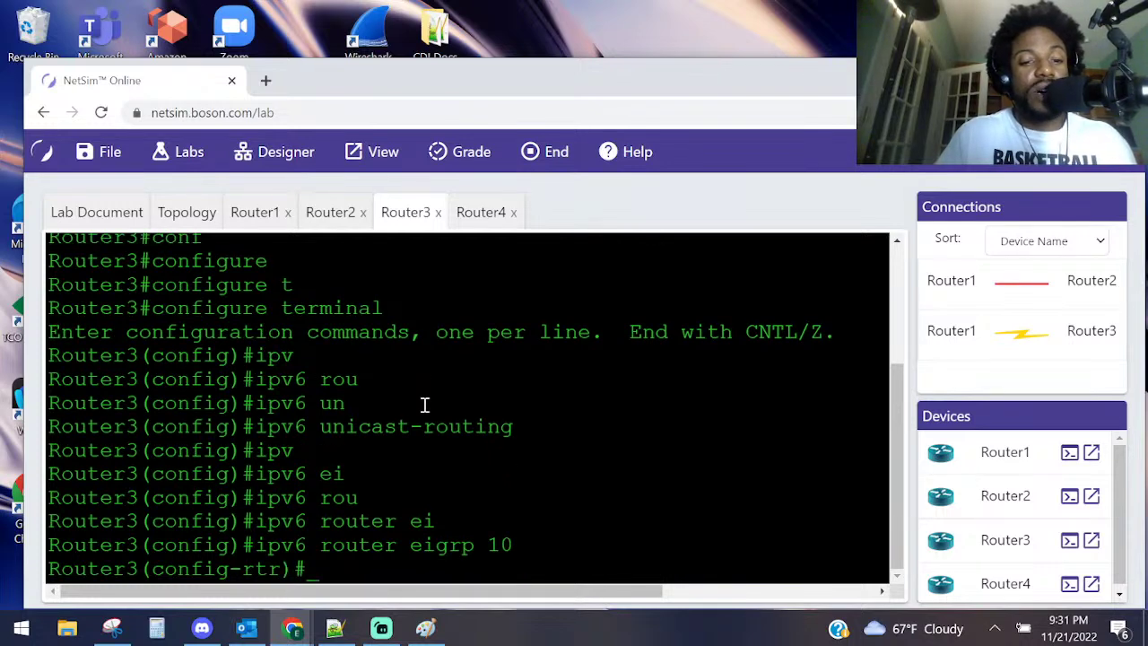
- Set Router3's EIGRP router ID to 3.3.3.3 with router-id
type("rou")
key("Tab")
type("3.3.3.3")
key("Return")
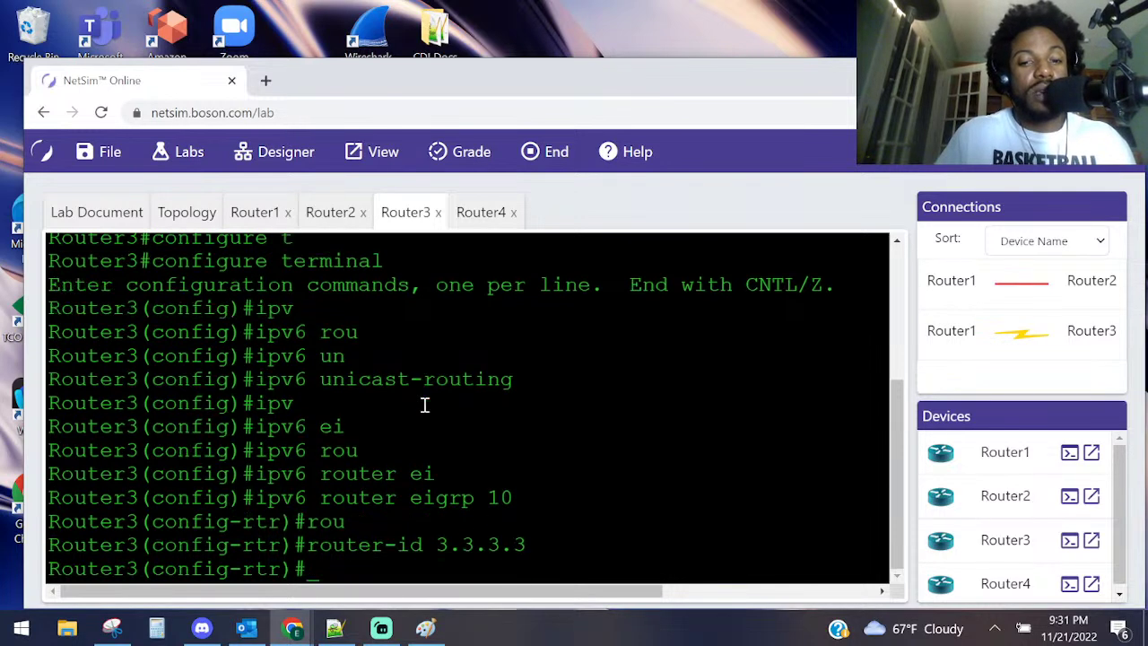
- Check the lab topology, sketch an orange link out of Router1 on the Paint diagram, and undo the strokes
left_click(184, 215)
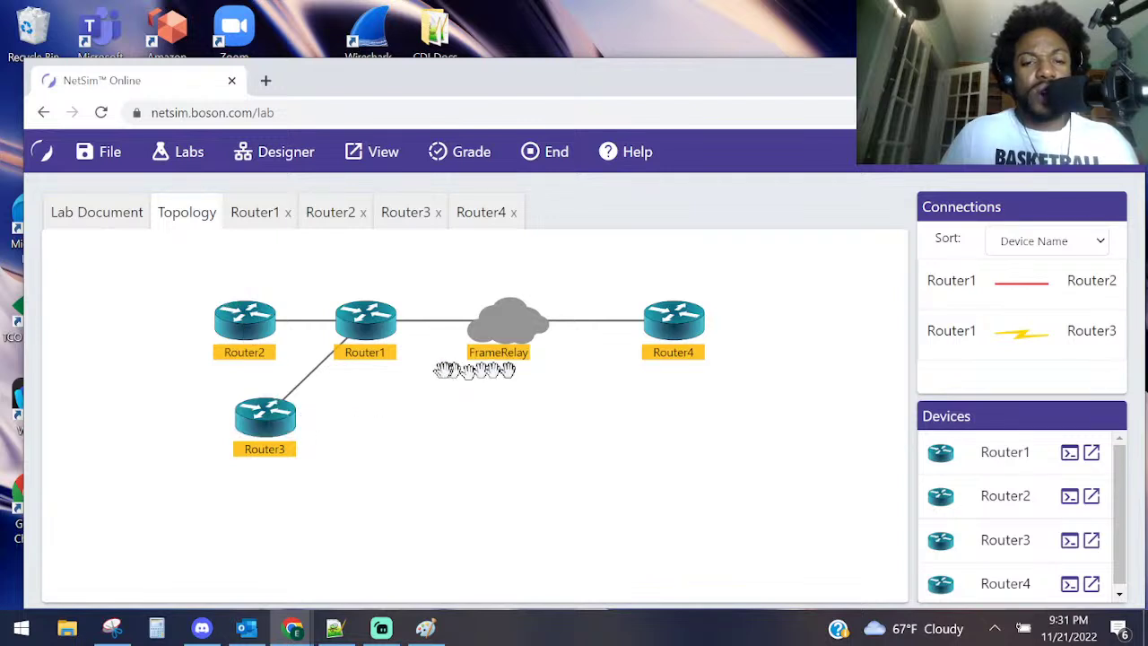
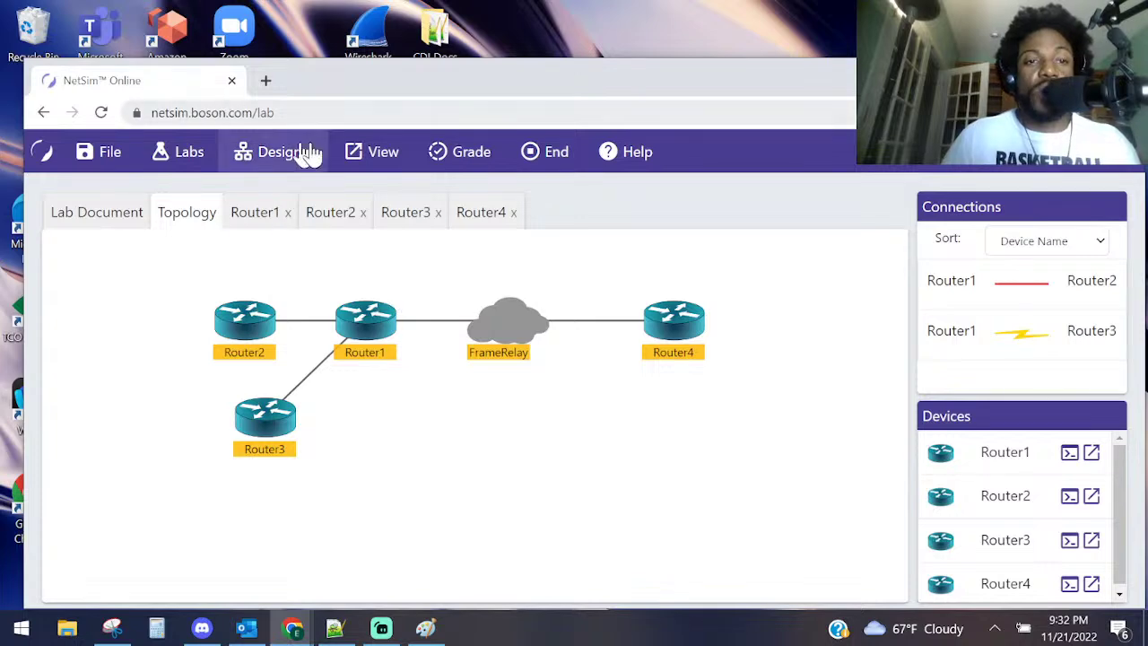
left_click(426, 628)
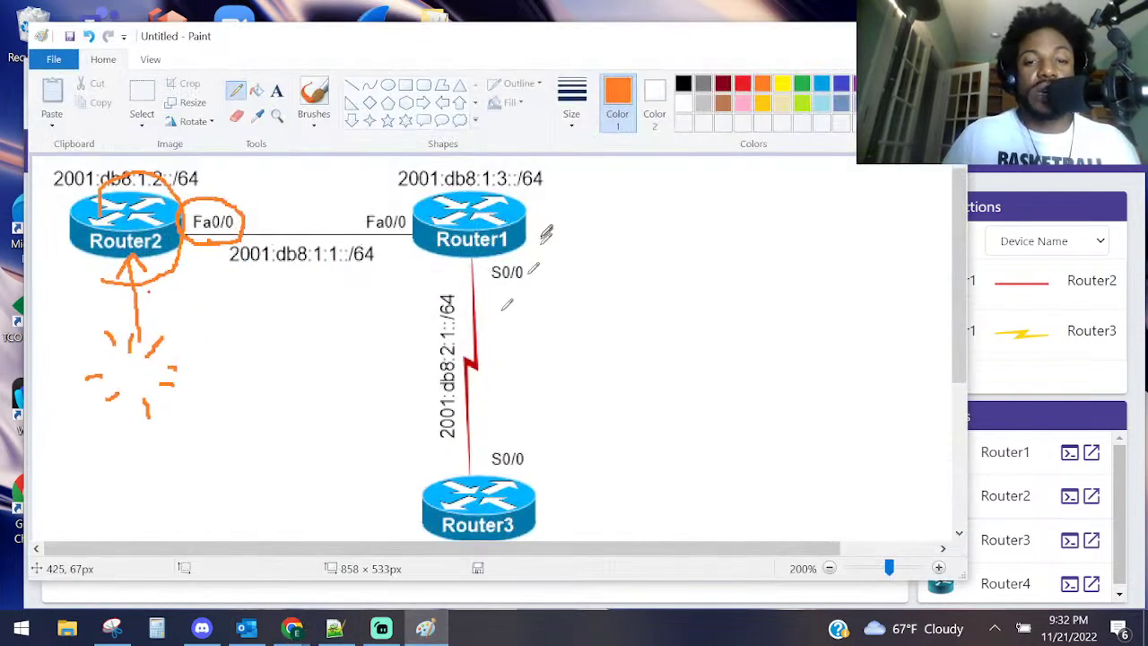
left_click_drag(502, 226, 739, 227)
mouse_move(680, 197)
left_mouse_down()
mouse_move(648, 241)
mouse_move(680, 204)
left_mouse_up()
left_click_drag(894, 193, 839, 196)
left_click_drag(642, 184, 807, 285)
key("ctrl+z")
key("ctrl+z")
key("ctrl+z")
key("ctrl+z")
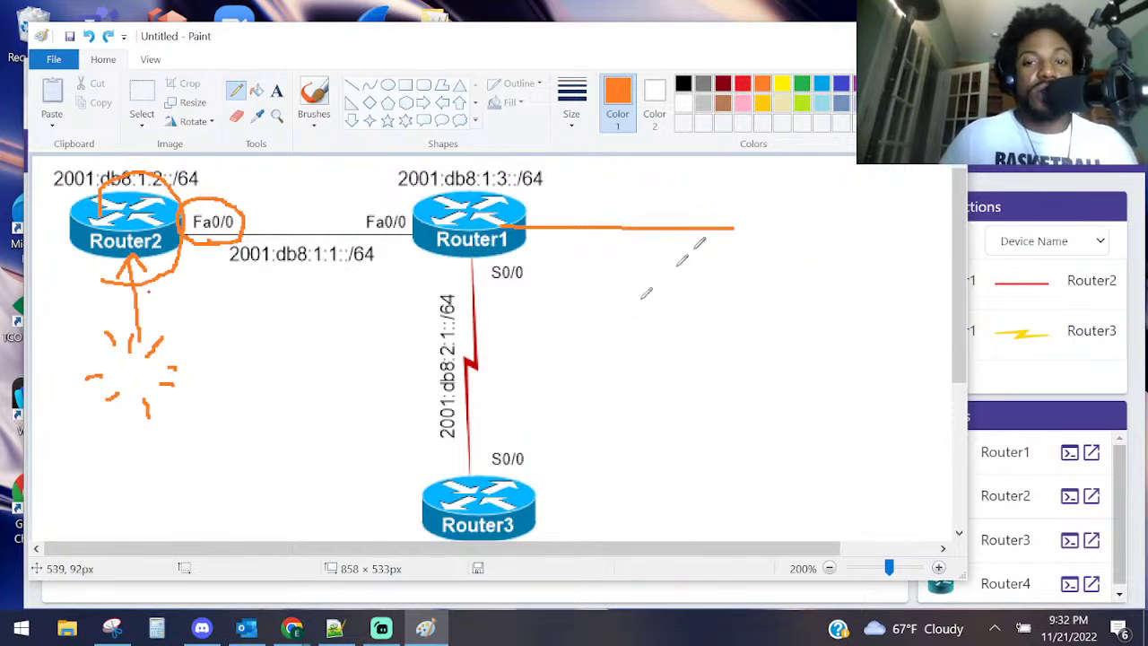
key("alt+Tab")
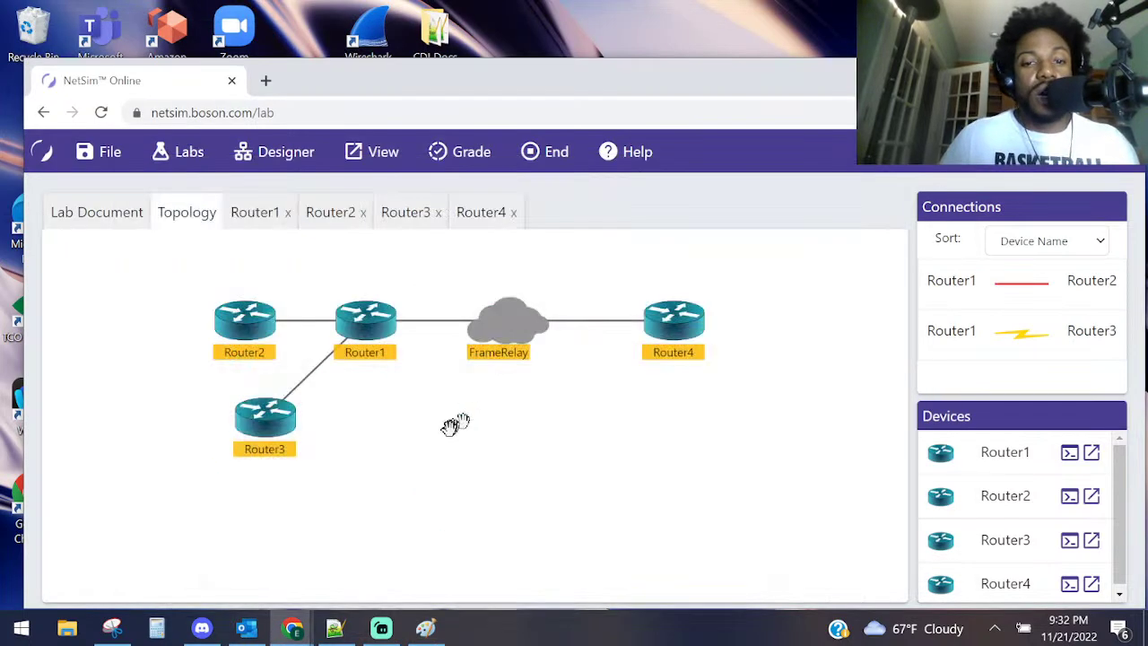
- Return to Router3's console and leave EIGRP router configuration mode with exit
left_click(400, 215)
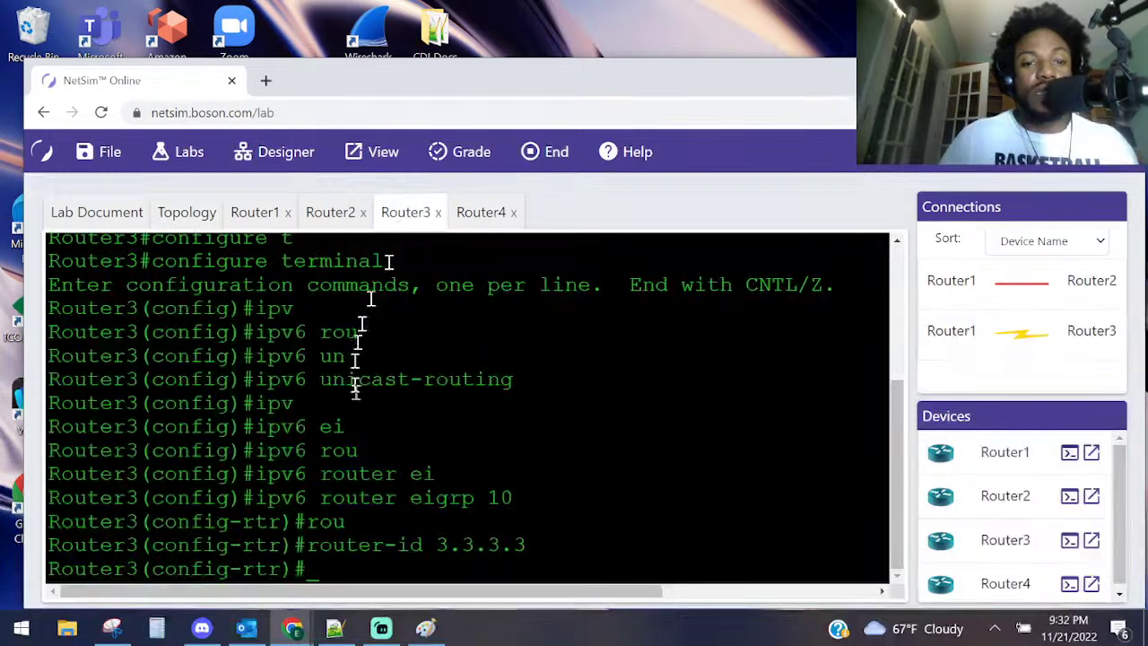
type("eixt")
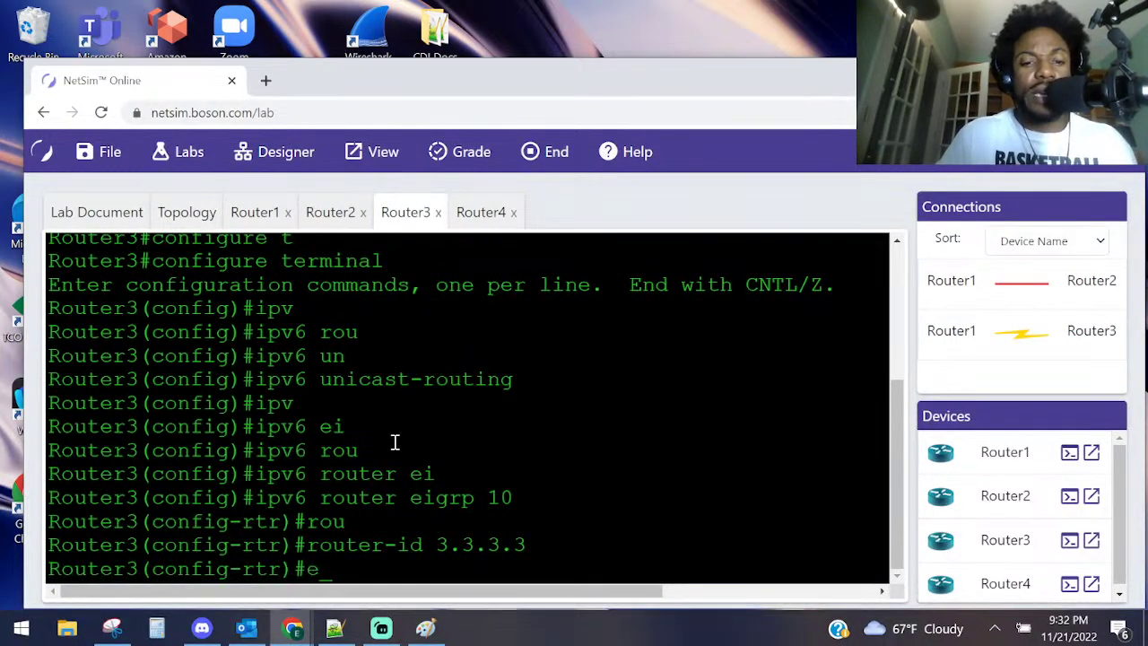
key("Return")
type("ex")
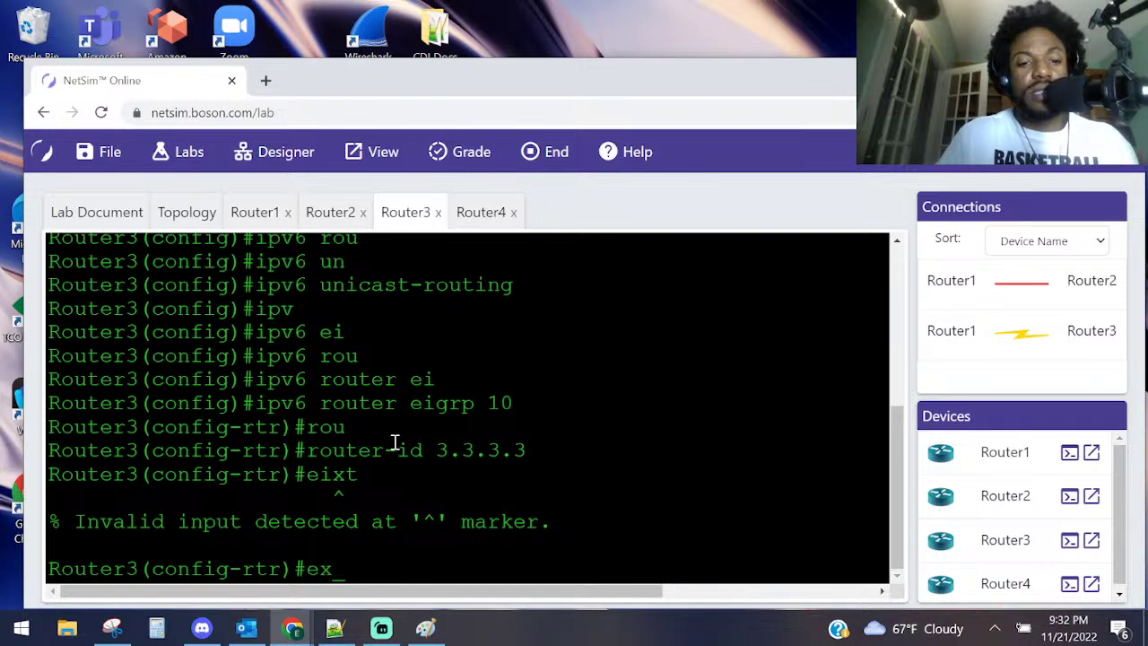
type("it")
key("Return")
- Switch to the Paint diagram and circle Router3's S0/0 interface label in orange
key("alt+Tab")
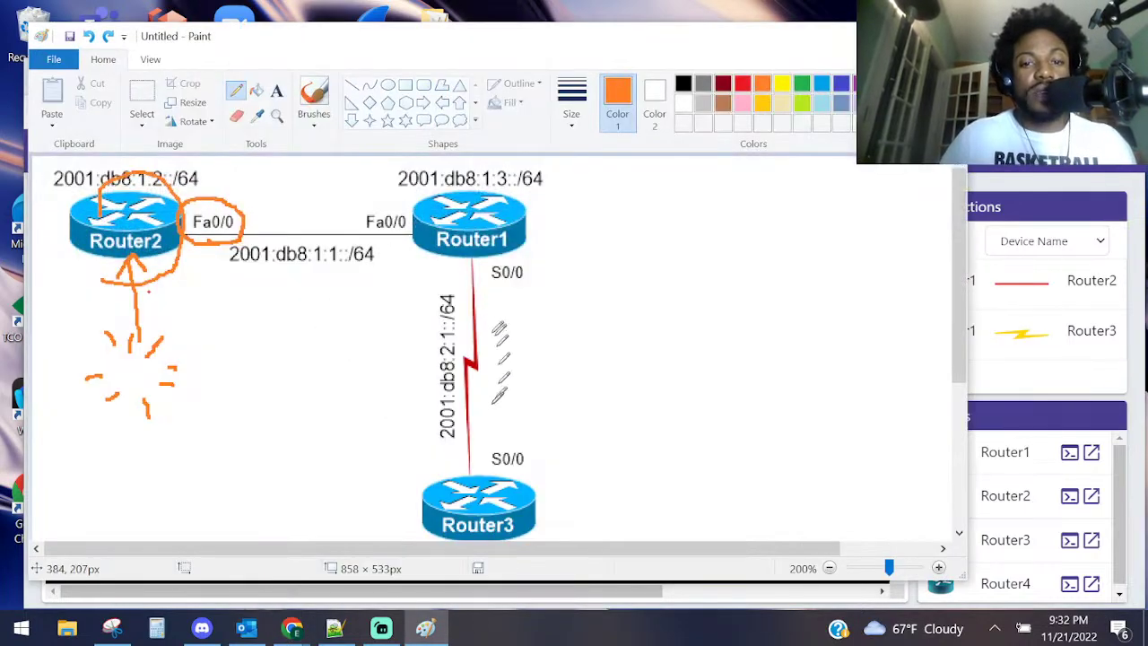
mouse_move(510, 474)
left_mouse_down()
mouse_move(533, 448)
mouse_move(507, 466)
left_mouse_up()
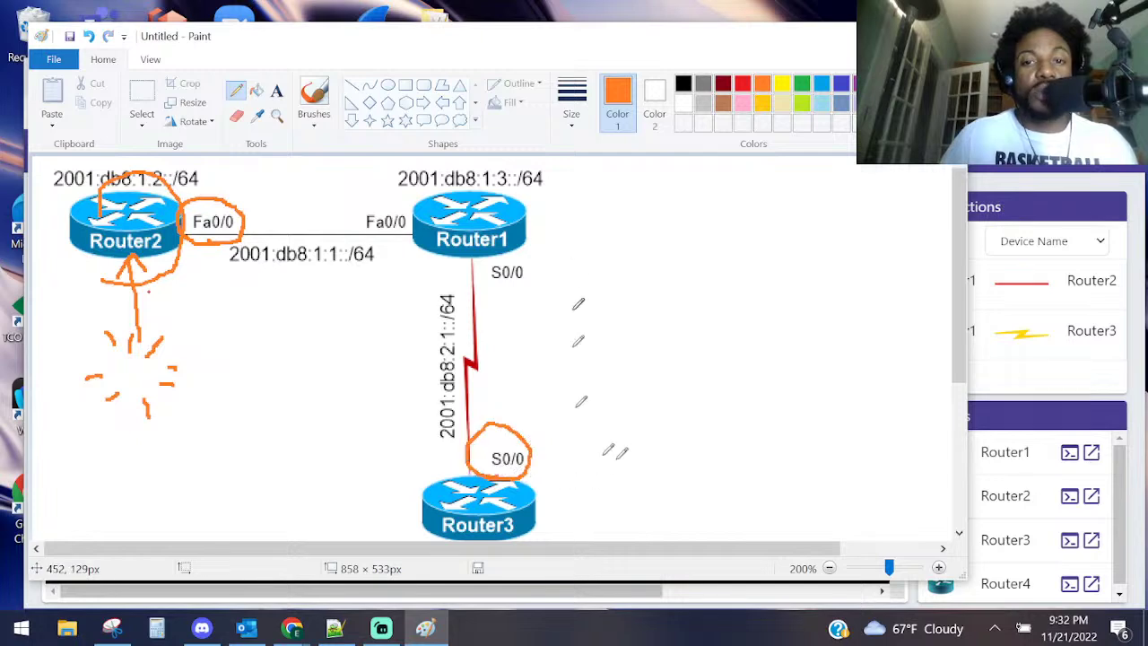
key("alt+Tab")
- Leave configuration mode on Router3, run show ipv6 interface brief and highlight the Loopback0 and Serial0/0 addresses
key("ctrl+z")
type("shi")
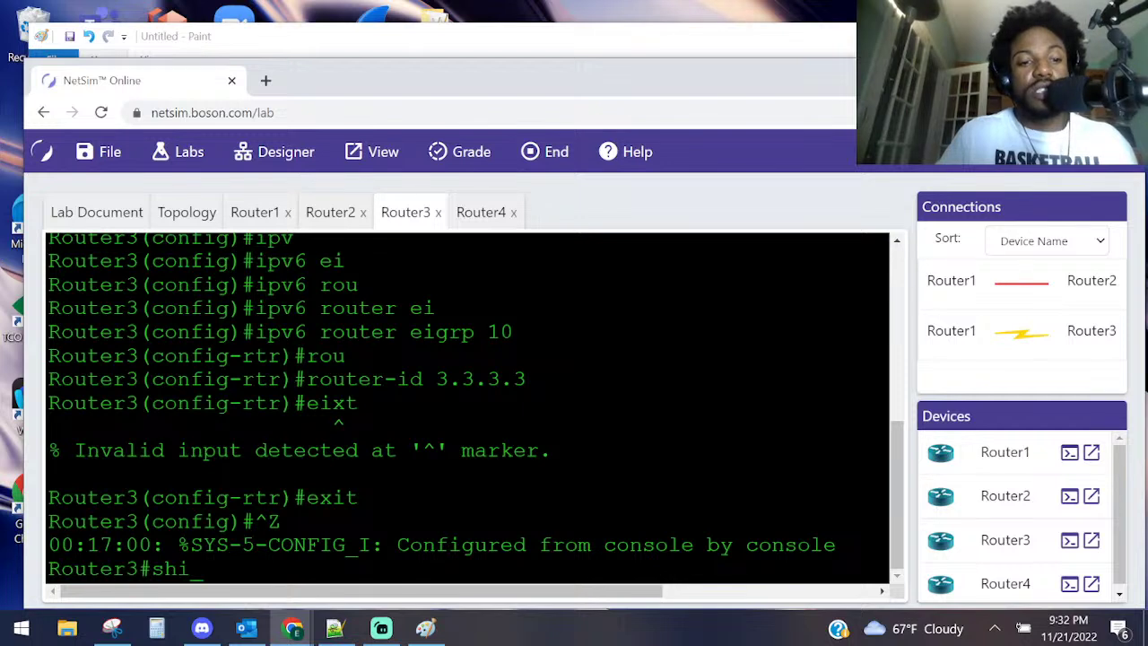
key("Tab")
type("ipv")
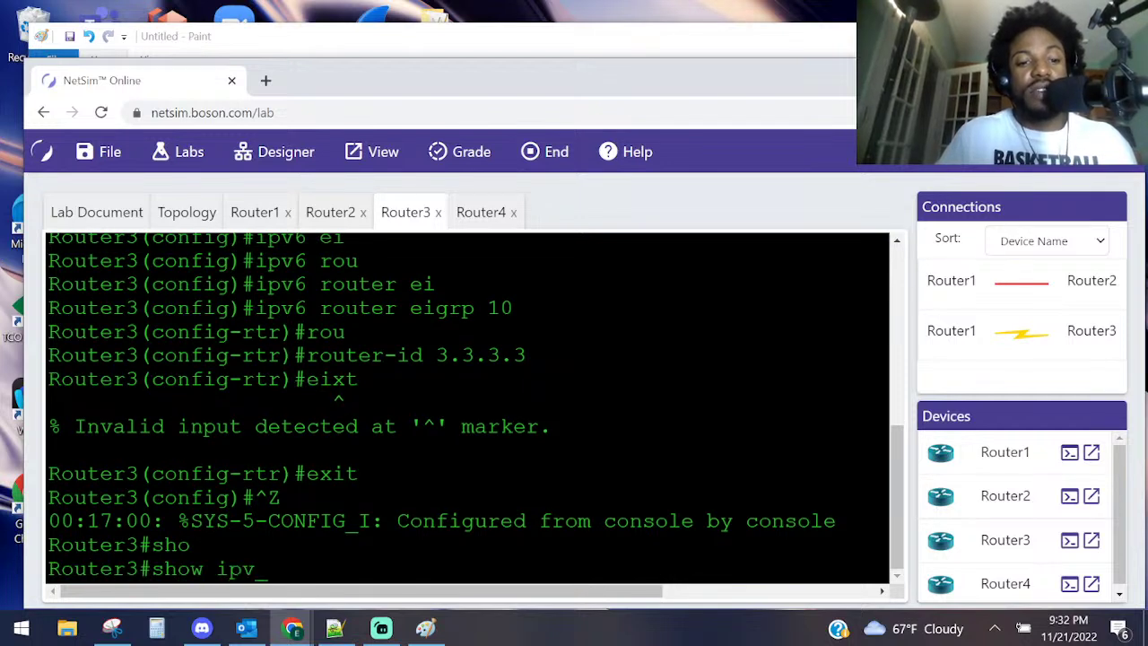
key("Tab")
type("in")
key("Tab")
type("b")
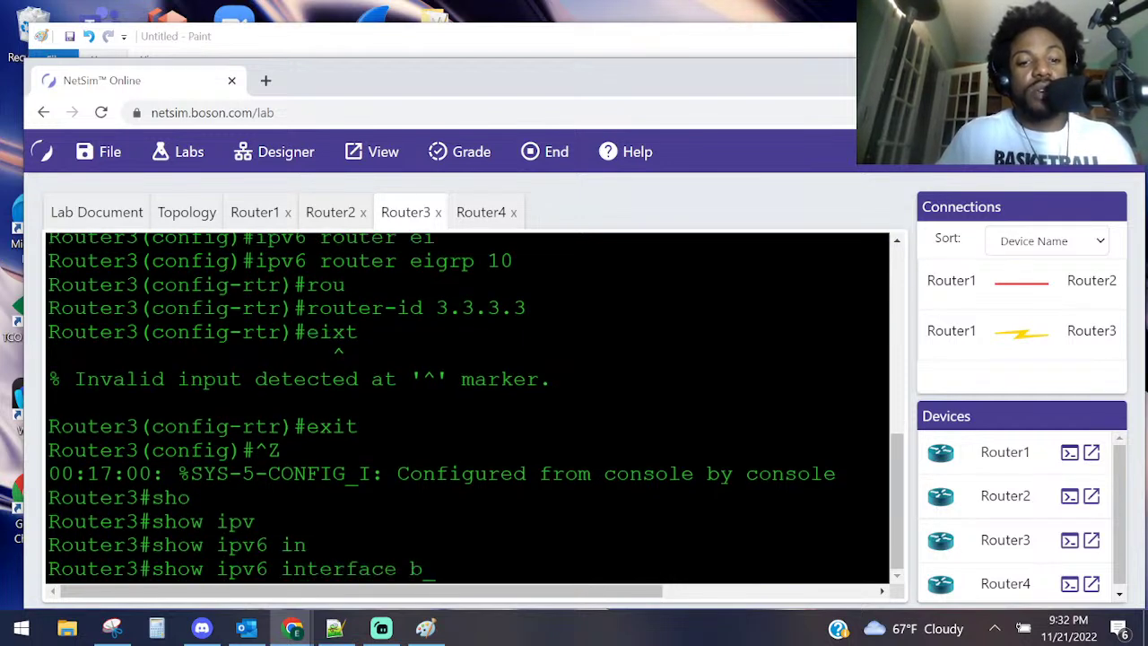
type("ri")
key("Tab")
key("Return")
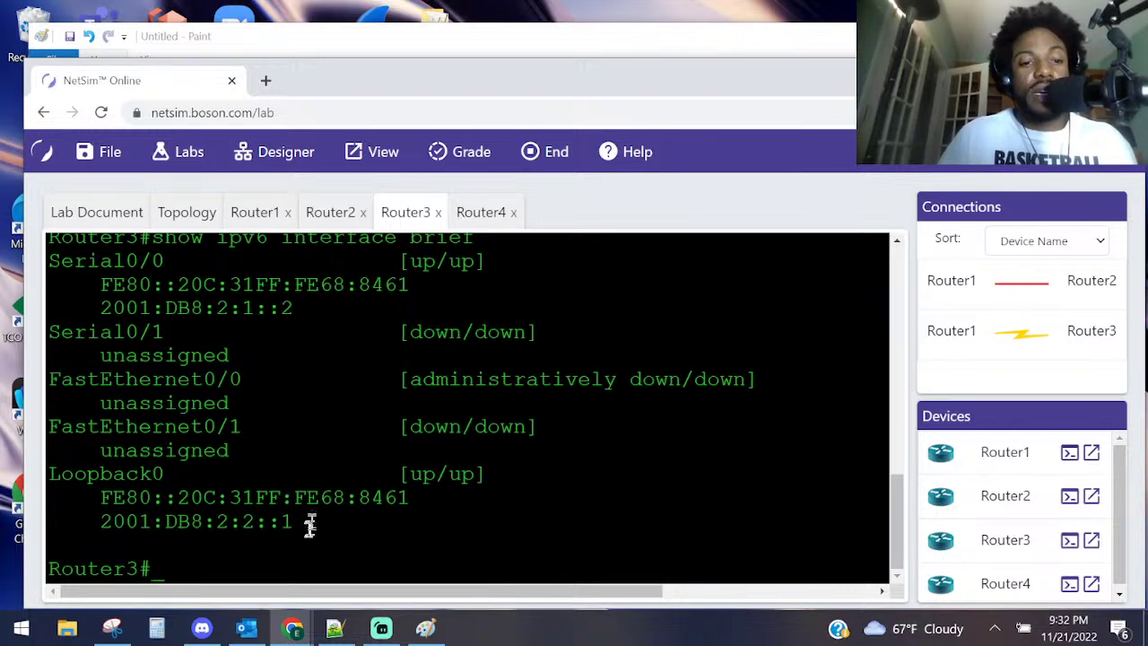
left_click_drag(124, 499, 298, 536)
left_click_drag(303, 314, 126, 286)
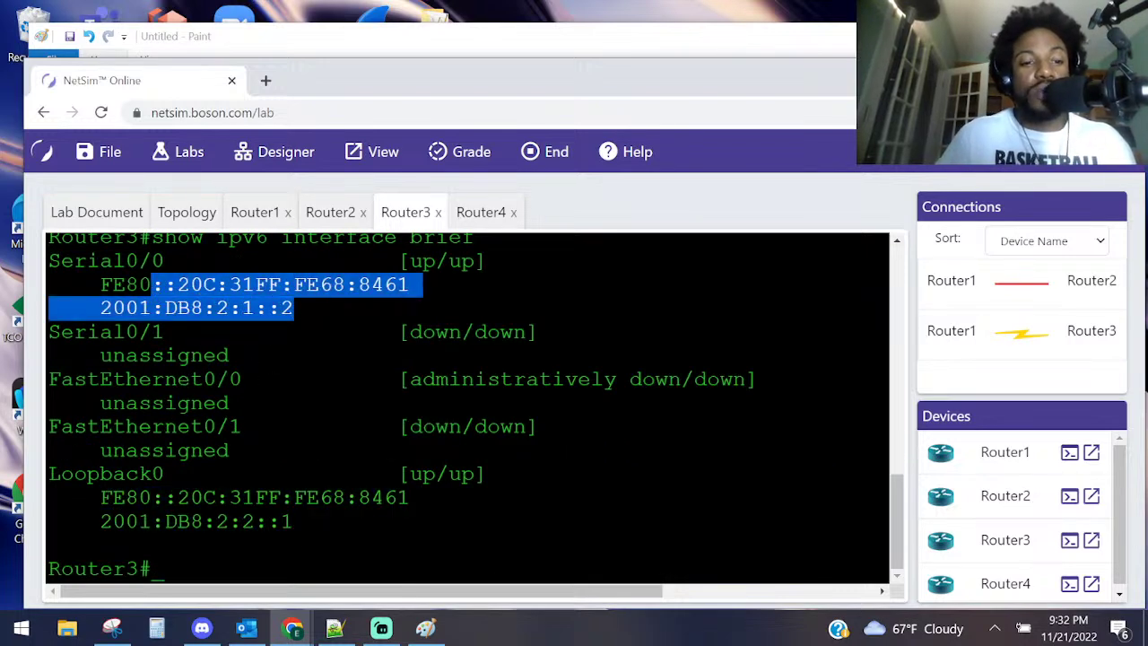
- Enter global configuration mode on Router3 and open interface serial 0/0 for configuration
type("conf")
key("Tab")
type("t")
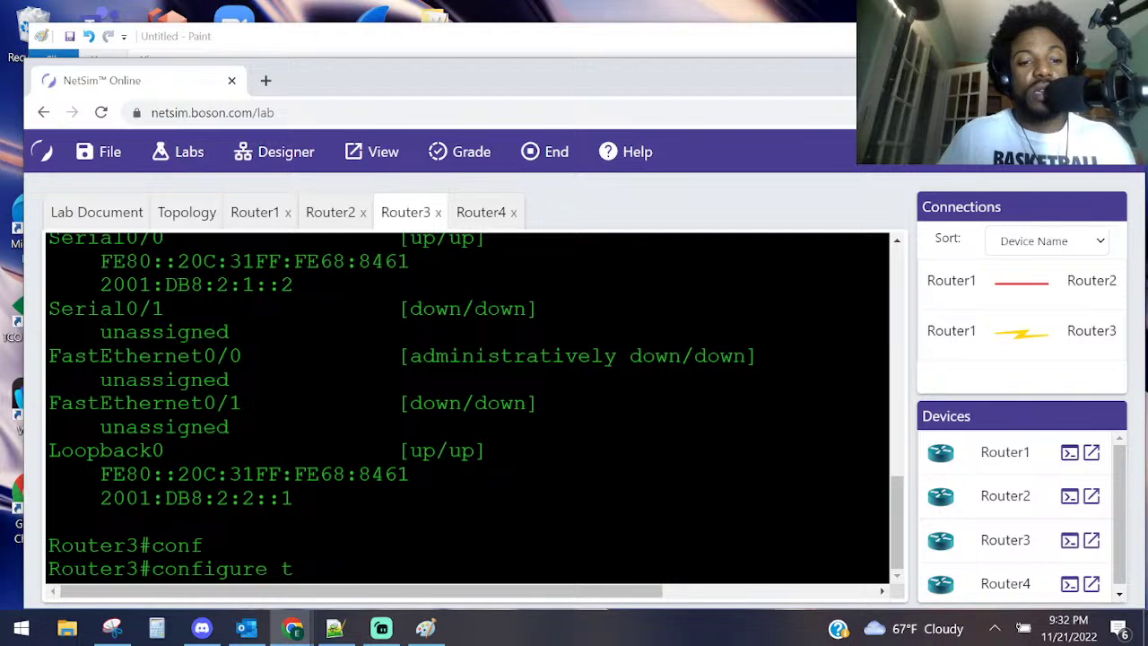
key("Return")
type("in")
key("Tab")
type("ser")
key("Tab")
type("0/0")
key("Return")
- Enable EIGRP for IPv6 AS 10 on Router3's serial 0/0 interface with ipv6 eigrp 10
type("ip")
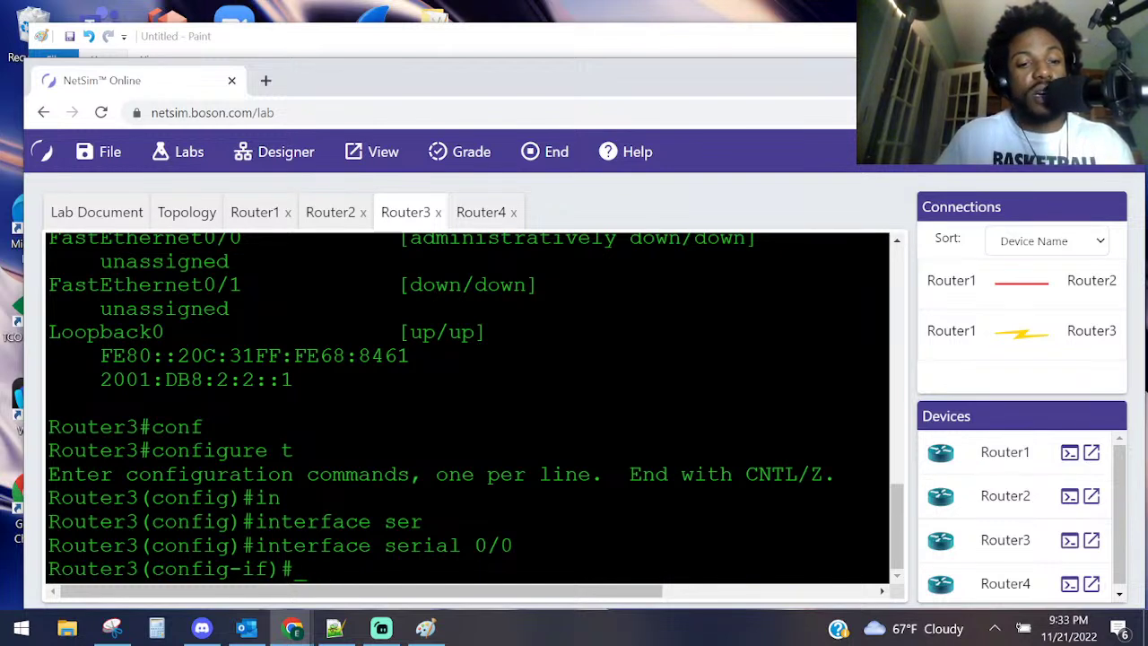
type("ipv")
key("Tab")
type("ei")
key("Tab")
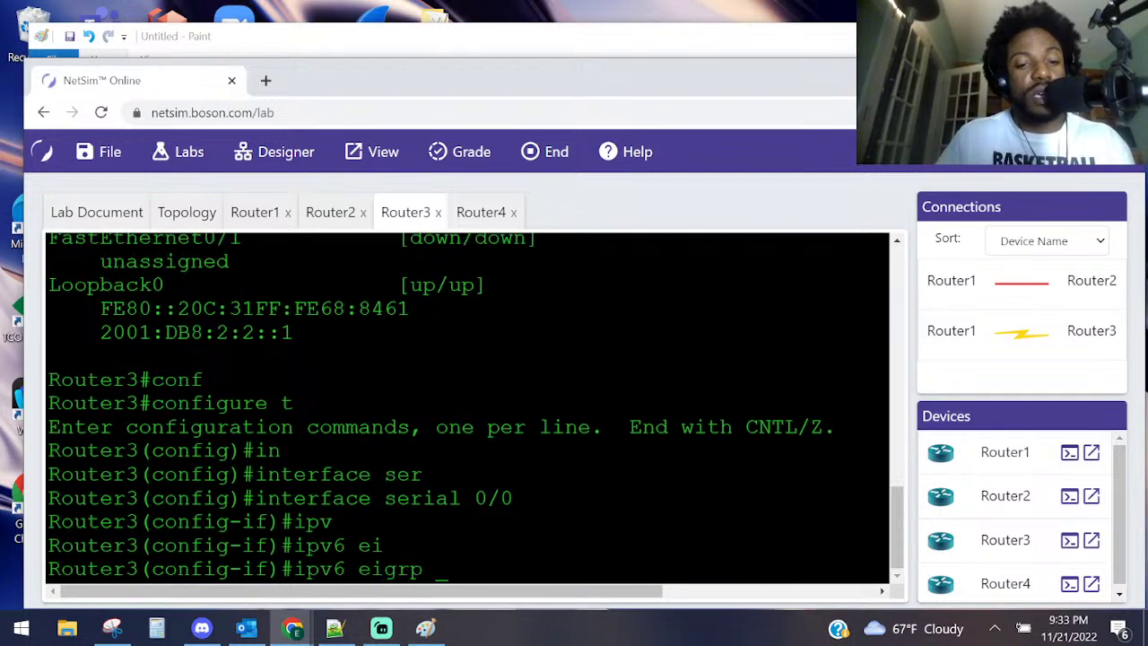
type("10")
key("Return")
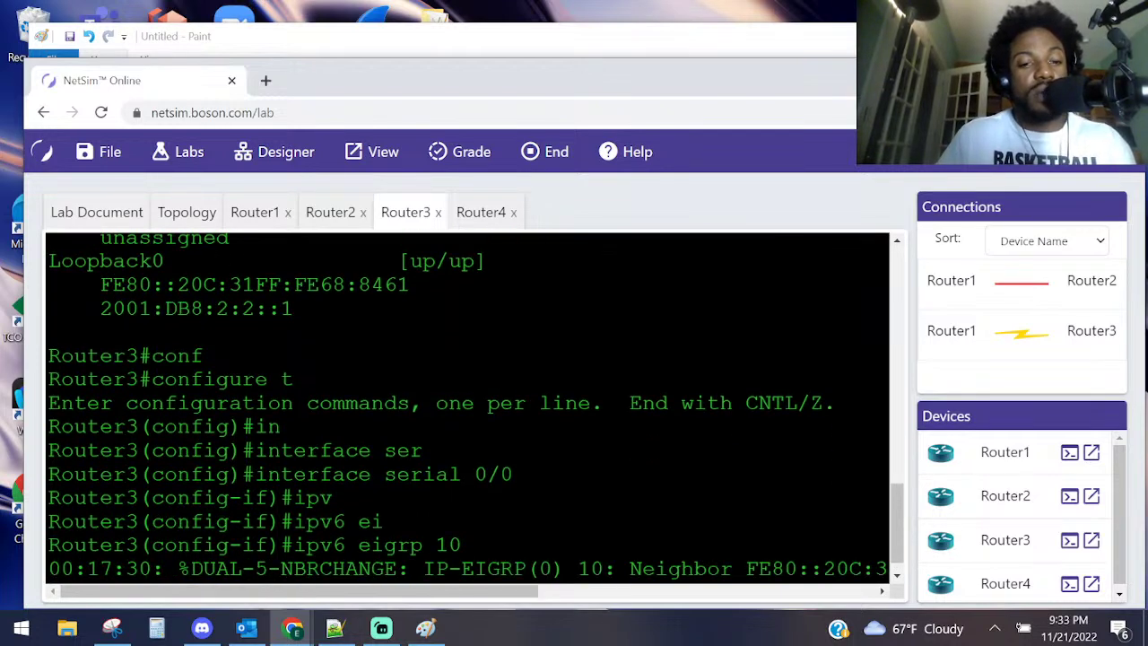
- Draw a yellow stroke from Router1's S0/0 towards Router3's S0/0 in Paint, and highlight the neighbor-change message in Router3's console
type("inter")
left_click(190, 43)
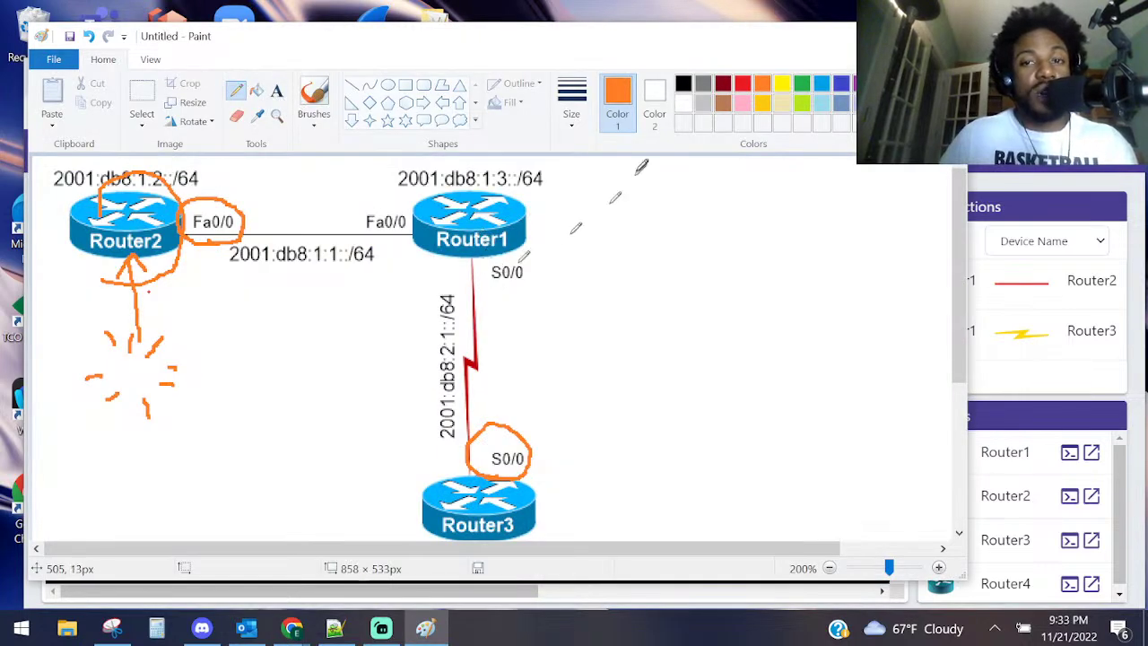
left_click(683, 83)
left_click(782, 83)
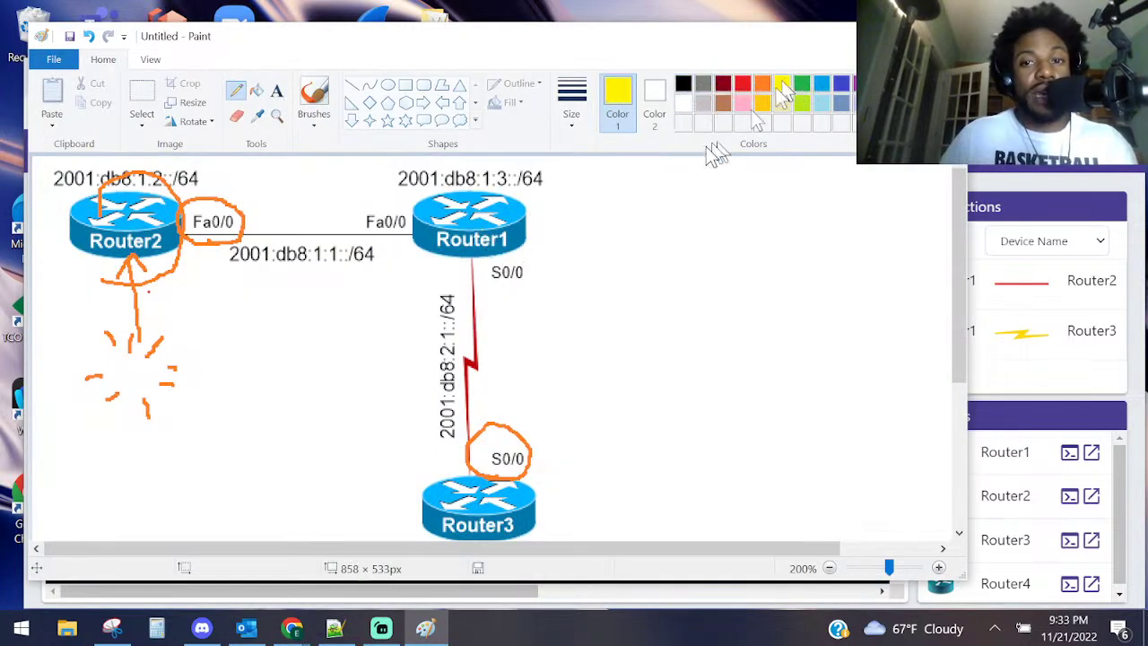
left_click_drag(520, 271, 558, 448)
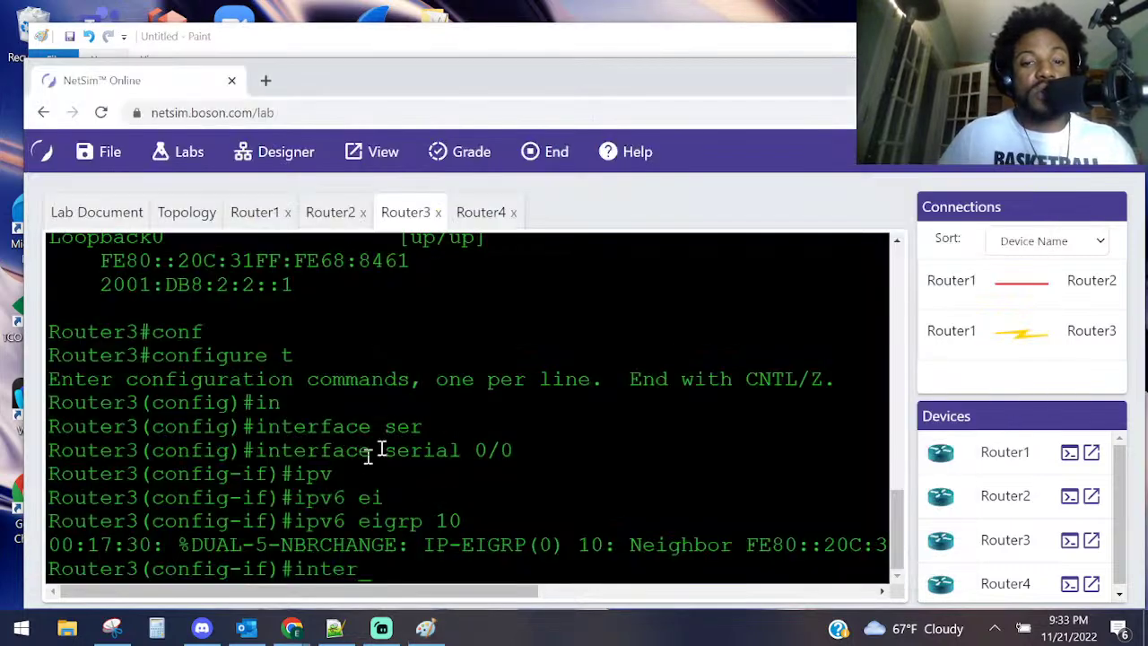
key("alt+Tab")
left_click_drag(386, 545, 642, 544)
left_click(573, 452)
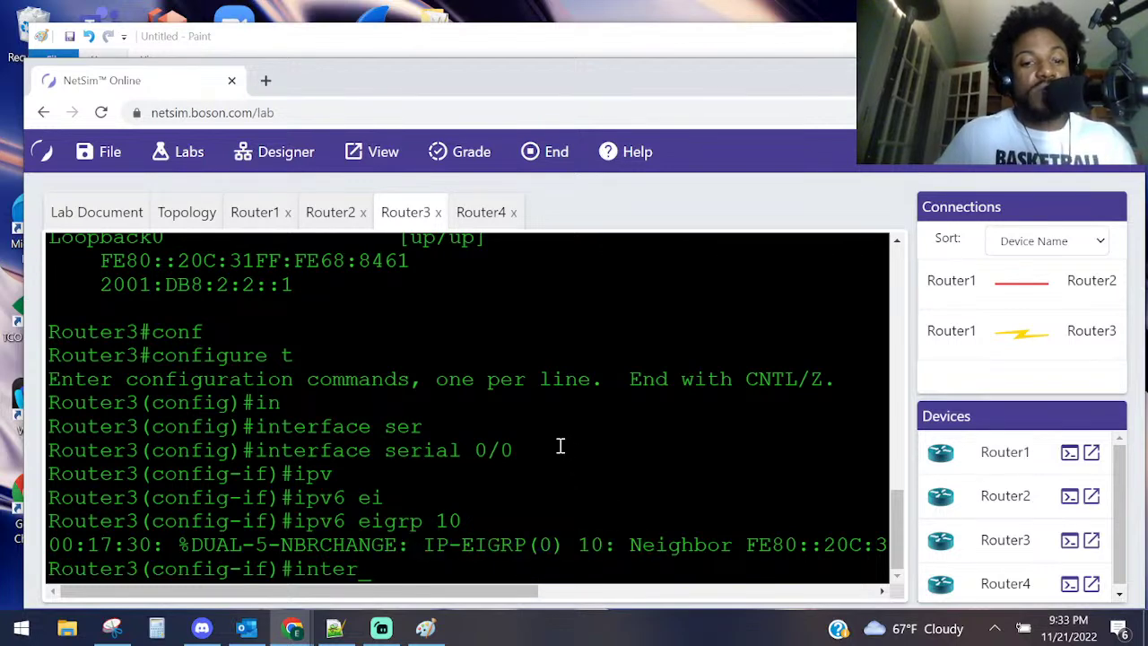
- Open Router3's loopback 0 interface with inter loop0 and enable EIGRP for IPv6 on it with ipv6 eigrp 10
type("inter loop0")
key("Return")
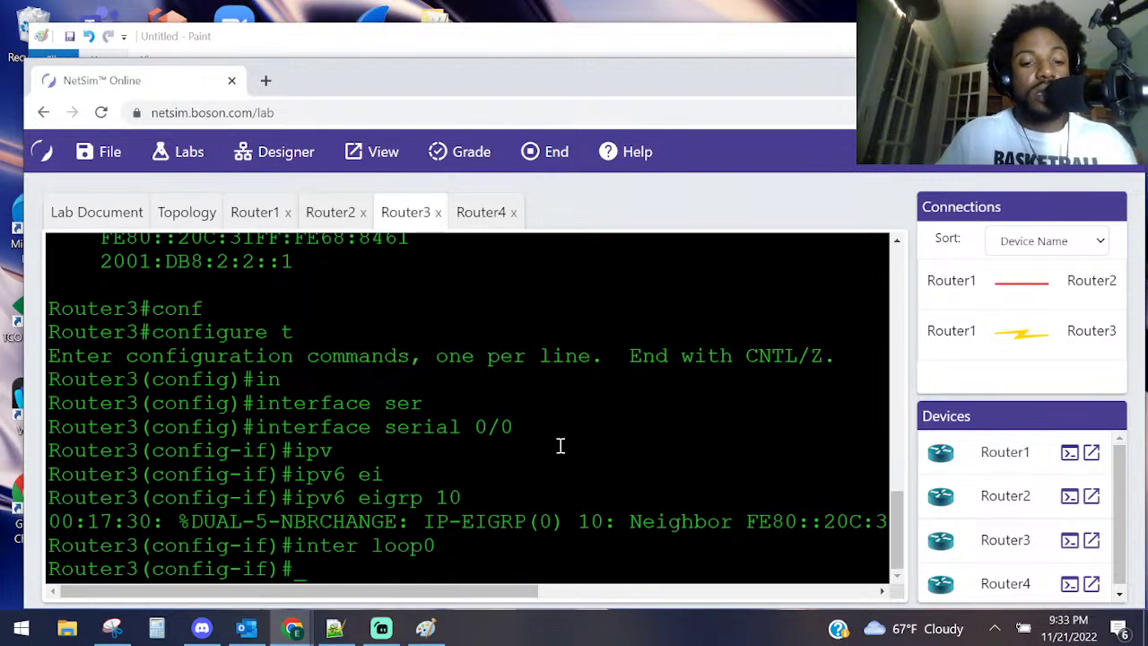
type("ipv")
key("Tab")
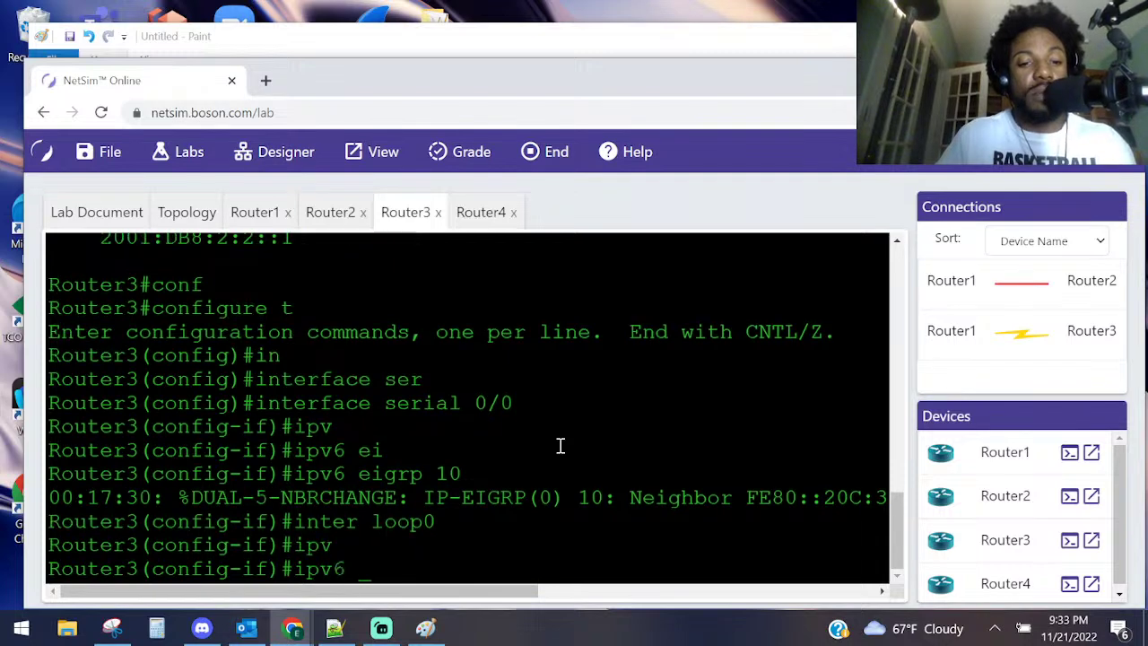
type("ei")
key("Tab")
type("10")
key("Return")
- Leave configuration mode and display Router3's IPv6 routing protocols with show ipv6 protocols
key("ctrl+z")
key("Return")
key("Return")
key("Return")
key("Return")
key("Return")
type("snho ip")
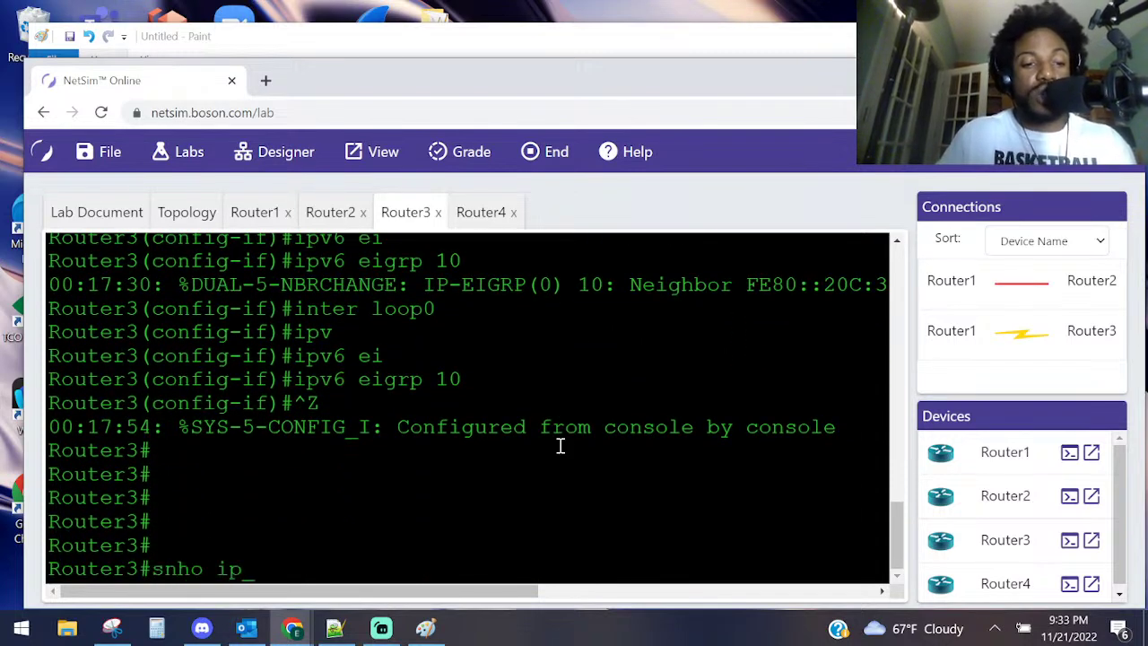
key("BackSpace")
key("BackSpace")
key("BackSpace")
key("BackSpace")
key("BackSpace")
key("BackSpace")
type("ho ipv")
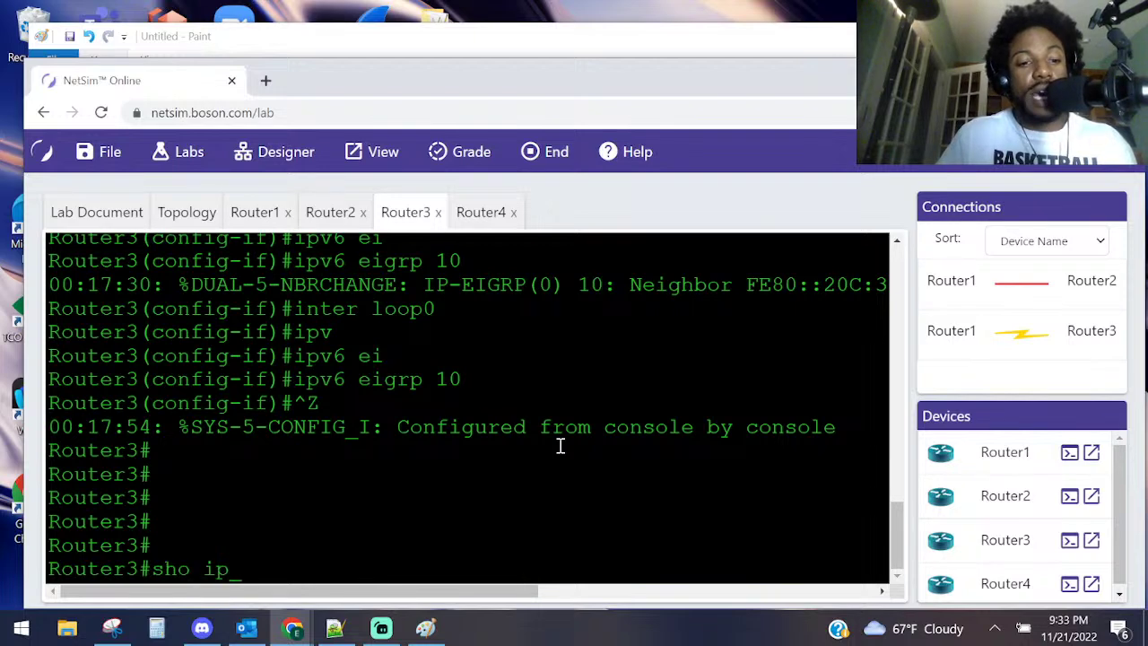
key("Tab")
type("pr")
key("Tab")
key("Return")
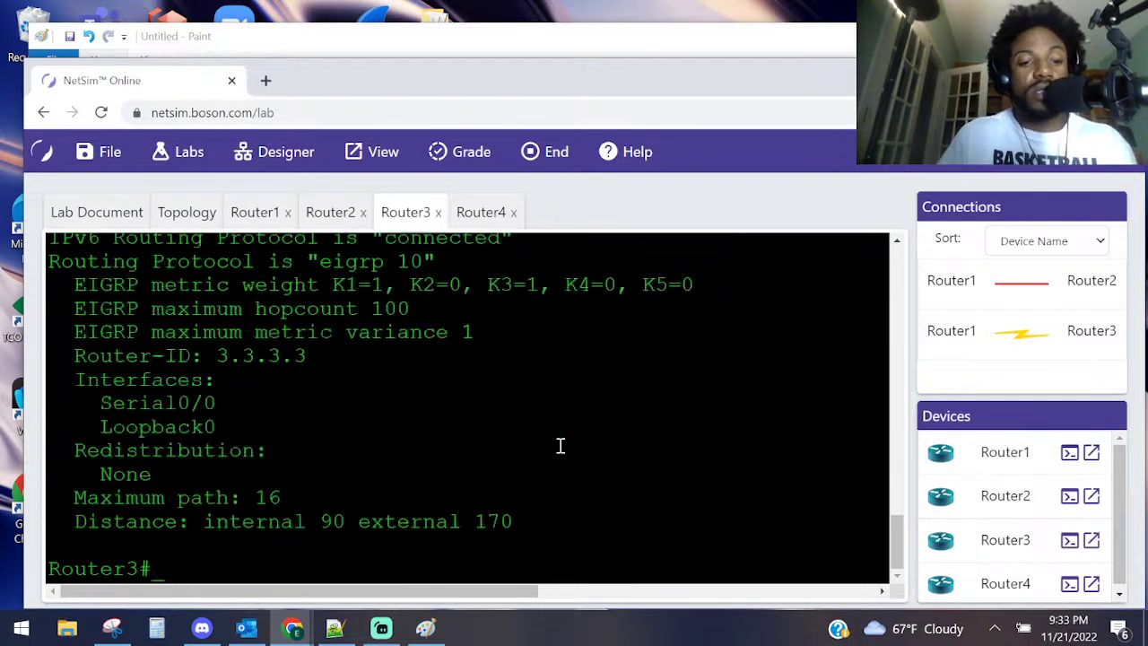
- Highlight the router ID, the EIGRP process number and the participating interfaces in Router3's protocol output, and clear the selection
left_click_drag(311, 356, 205, 356)
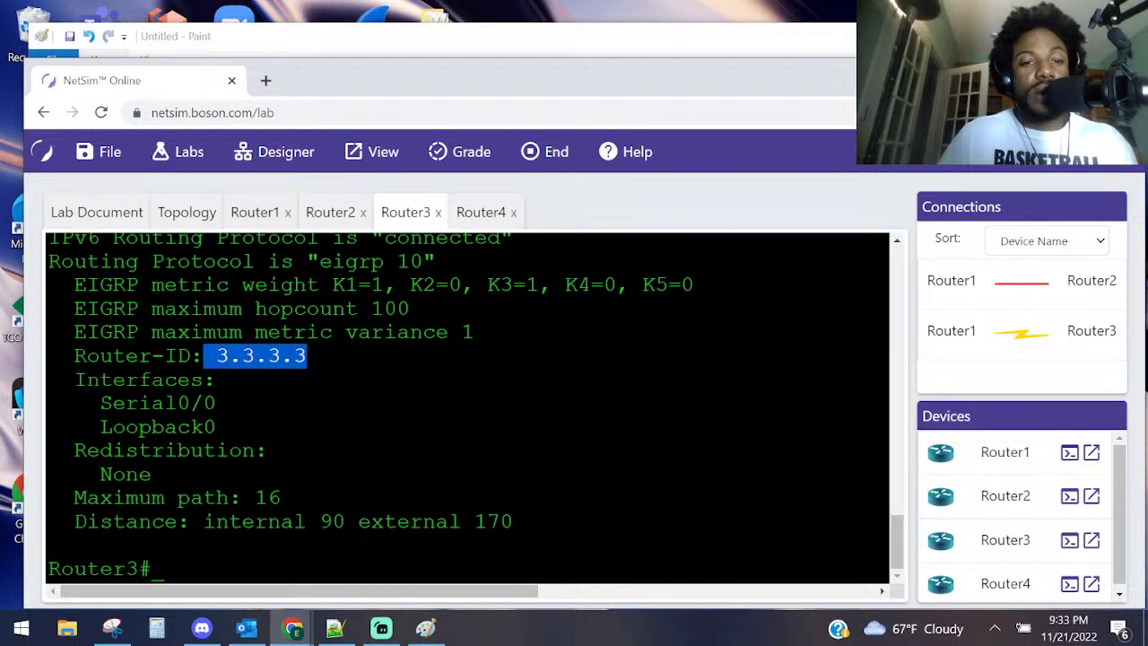
left_click_drag(437, 262, 311, 262)
left_click_drag(262, 429, 51, 403)
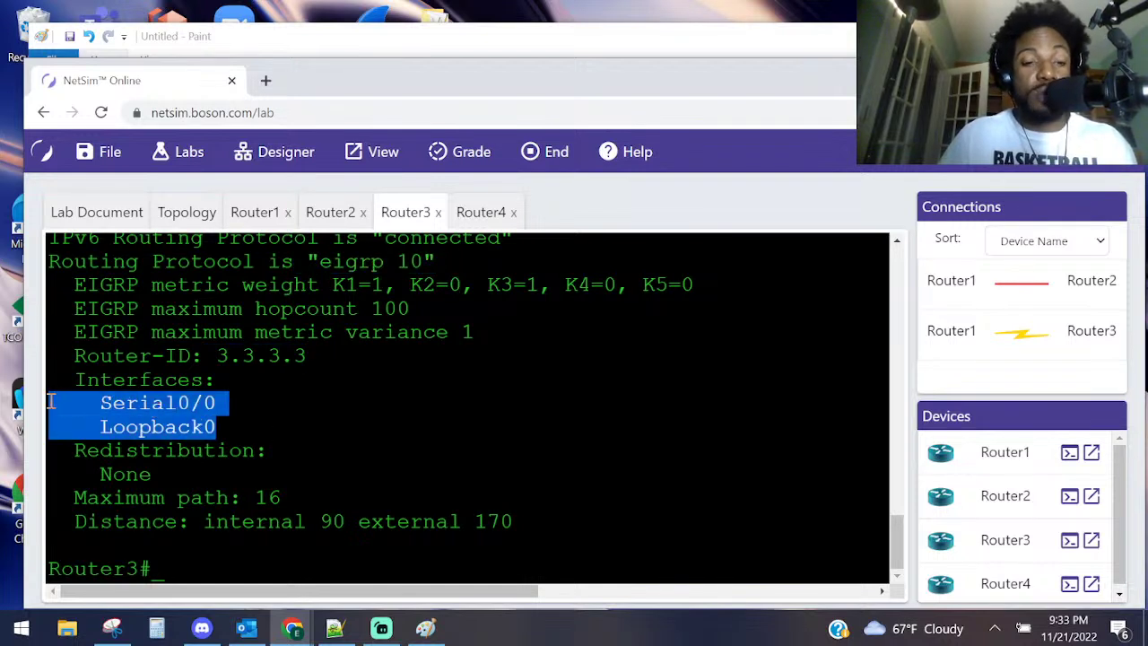
left_click(346, 386)
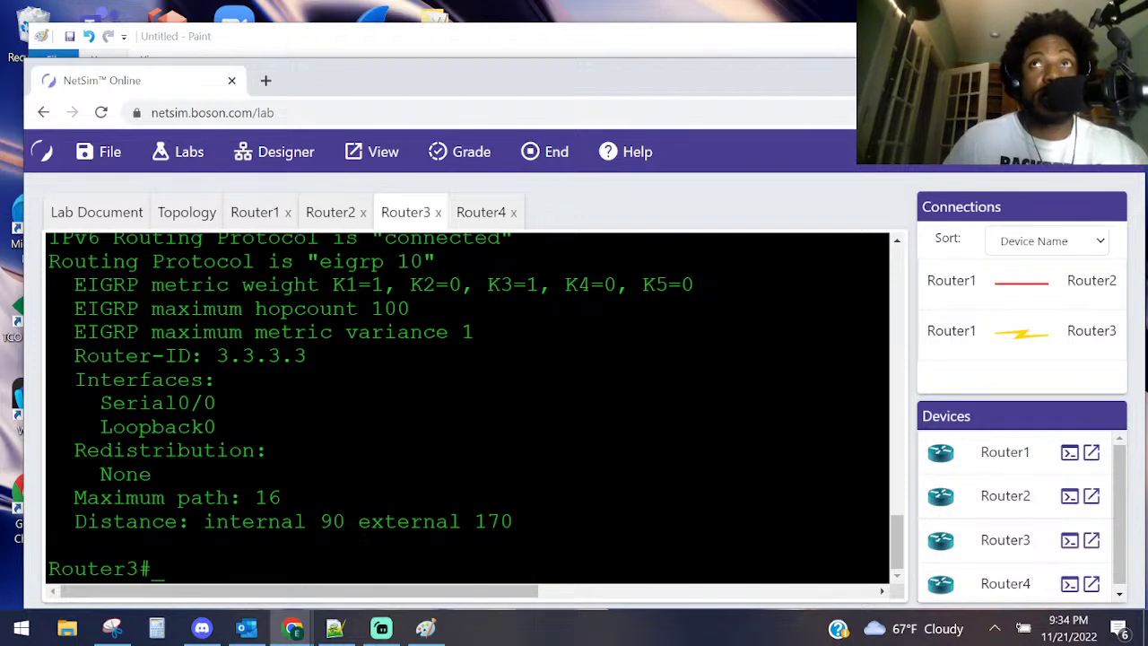
- Run show ip protocols on Router3 to check its IPv4 routing protocols
scroll(269, 368, "up", 2)
left_click_drag(384, 395, 204, 370)
left_click(494, 338)
type("s")
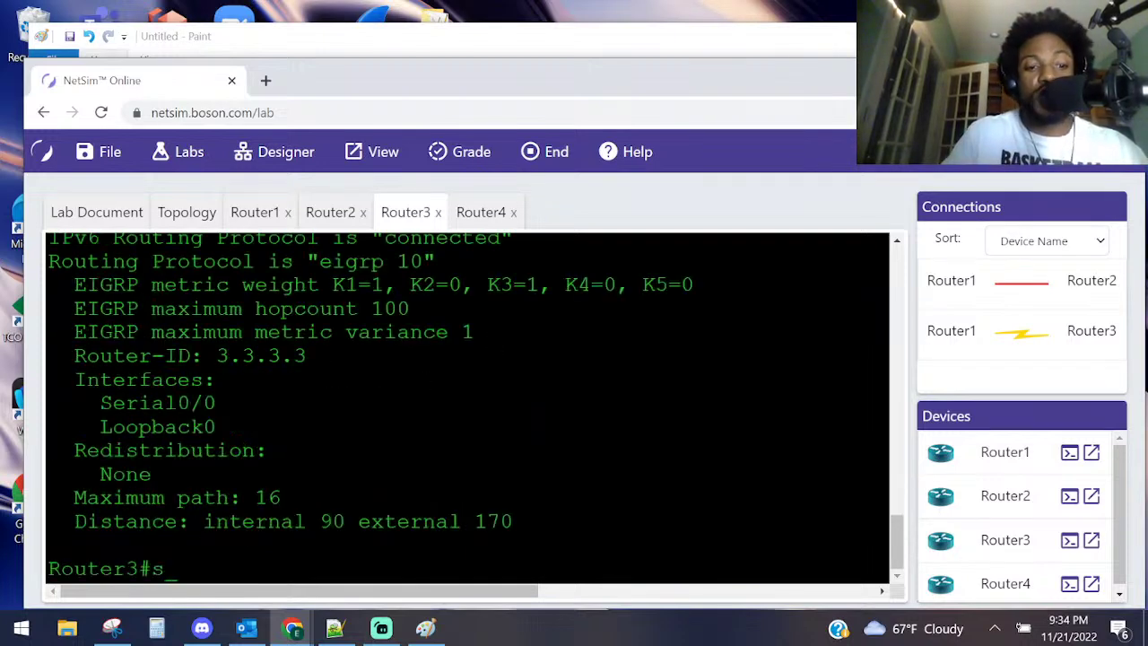
type("h ip")
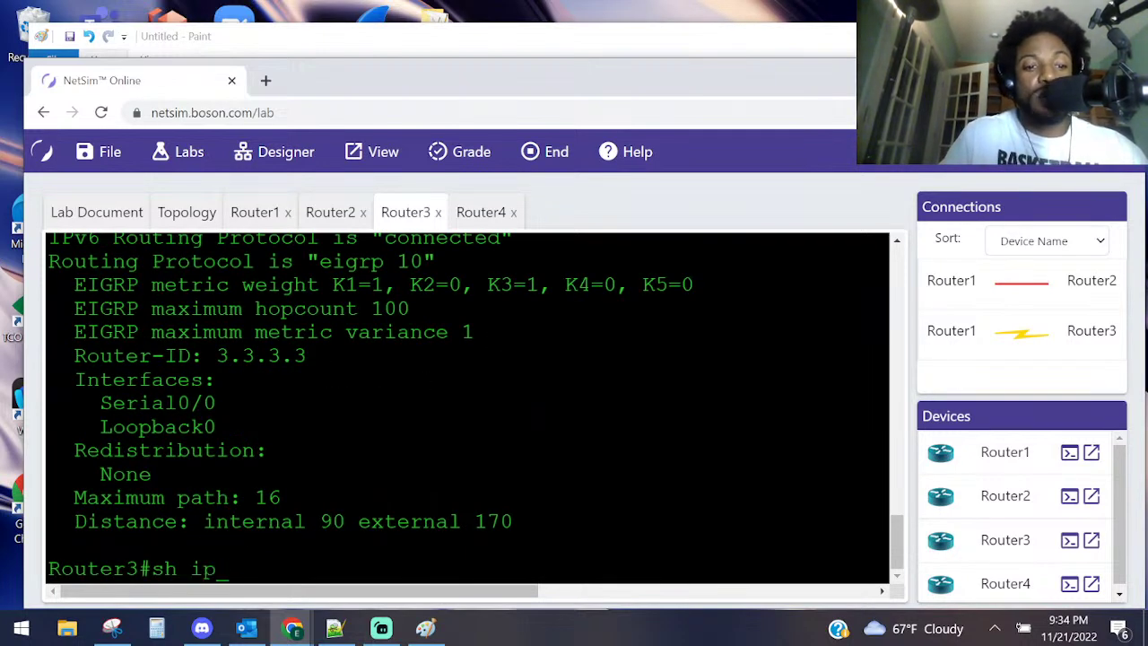
type(" prog")
key("Tab")
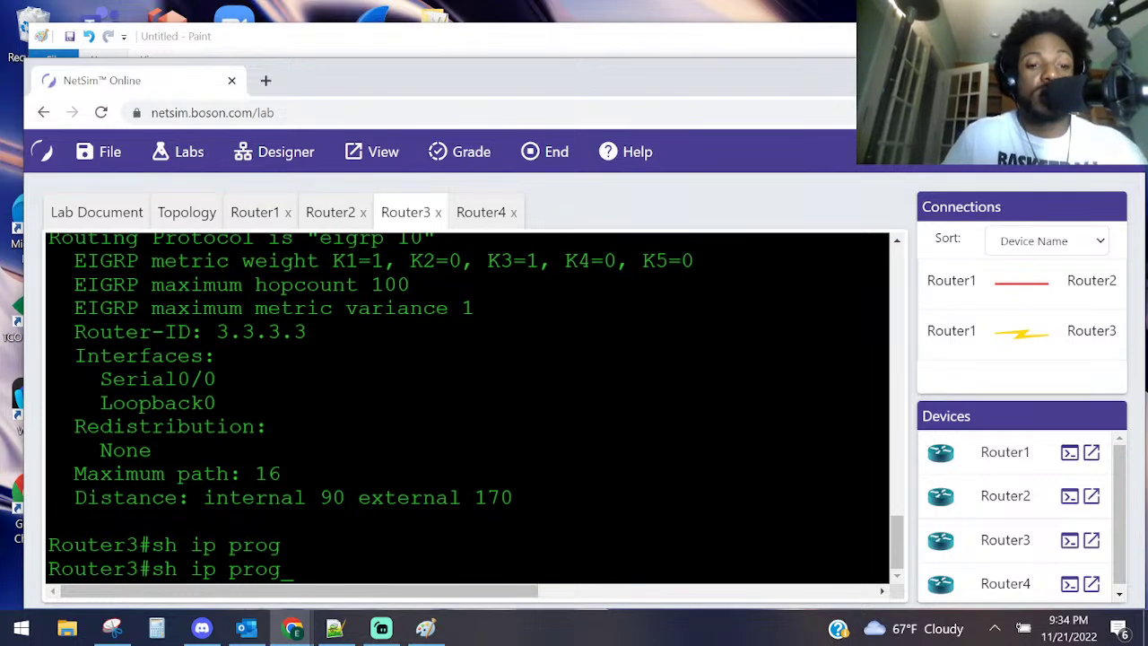
key("BackSpace")
type("t")
key("Tab")
key("Return")
- Highlight the ipv6 keyword in Router3's earlier show ipv6 protocols command and the routing protocol lines below it
left_click_drag(229, 527, 150, 529)
scroll(224, 422, "up", 3)
left_click_drag(266, 298, 195, 298)
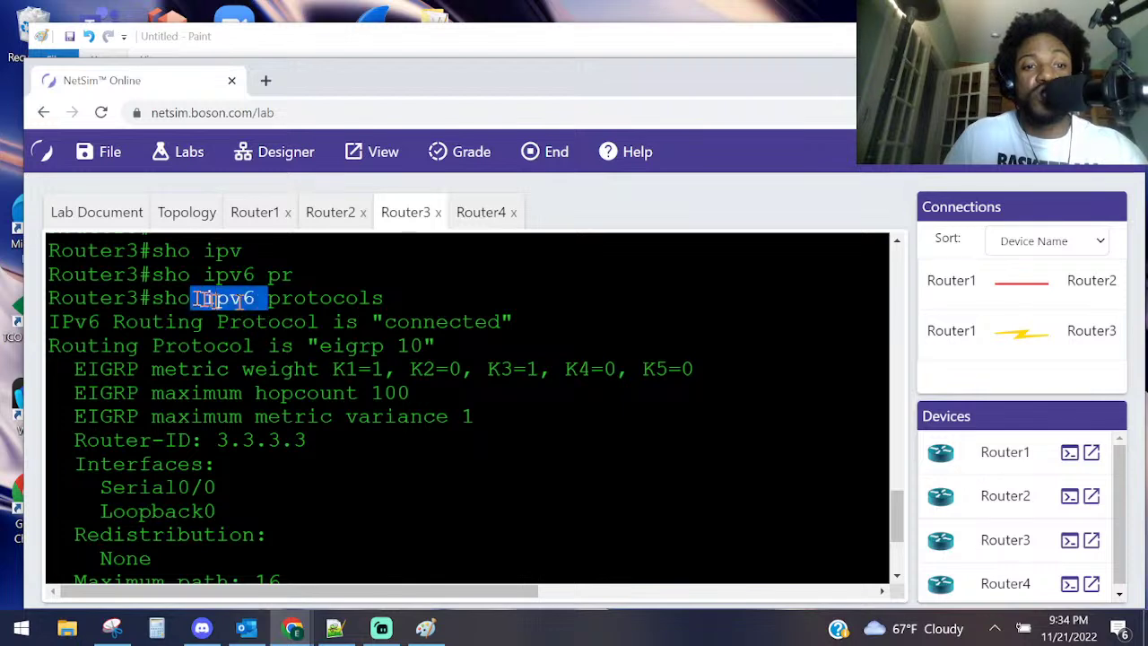
left_click_drag(113, 321, 423, 345)
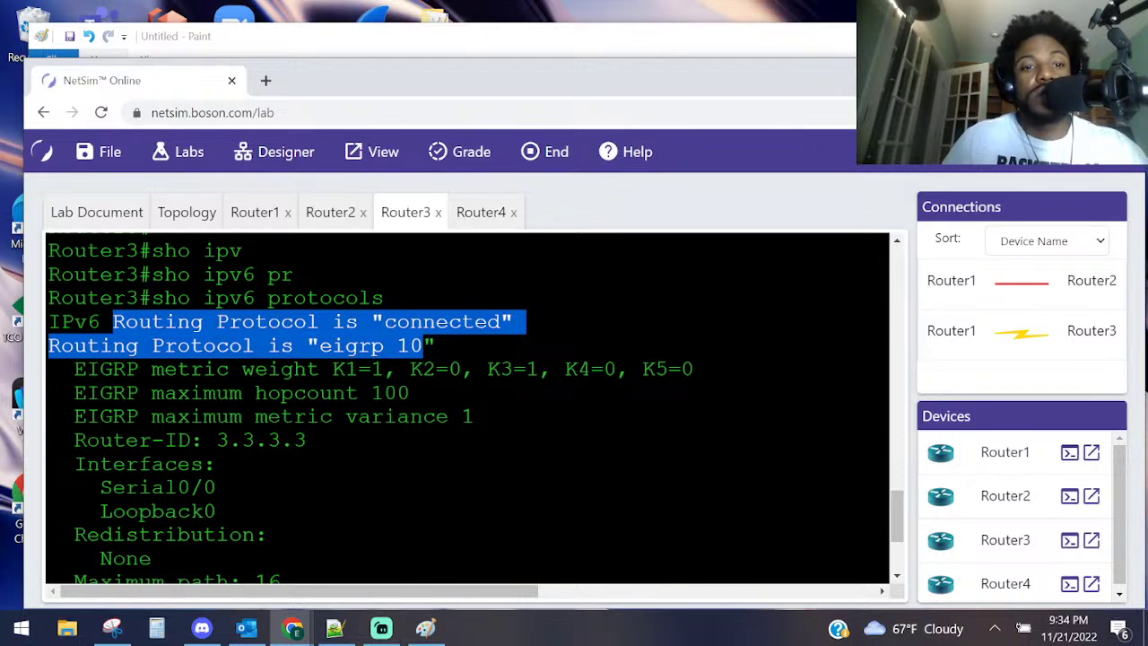
- Open Router1's console, consult the topology drawing in Paint, and return to NetSim
left_click(246, 223)
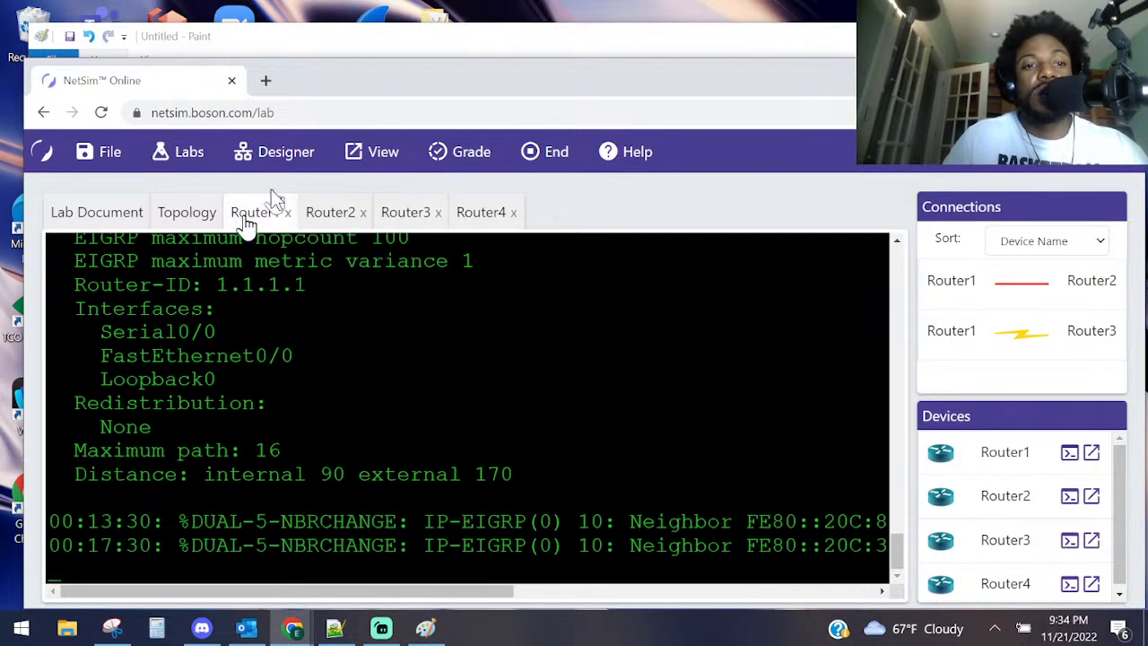
left_click(366, 51)
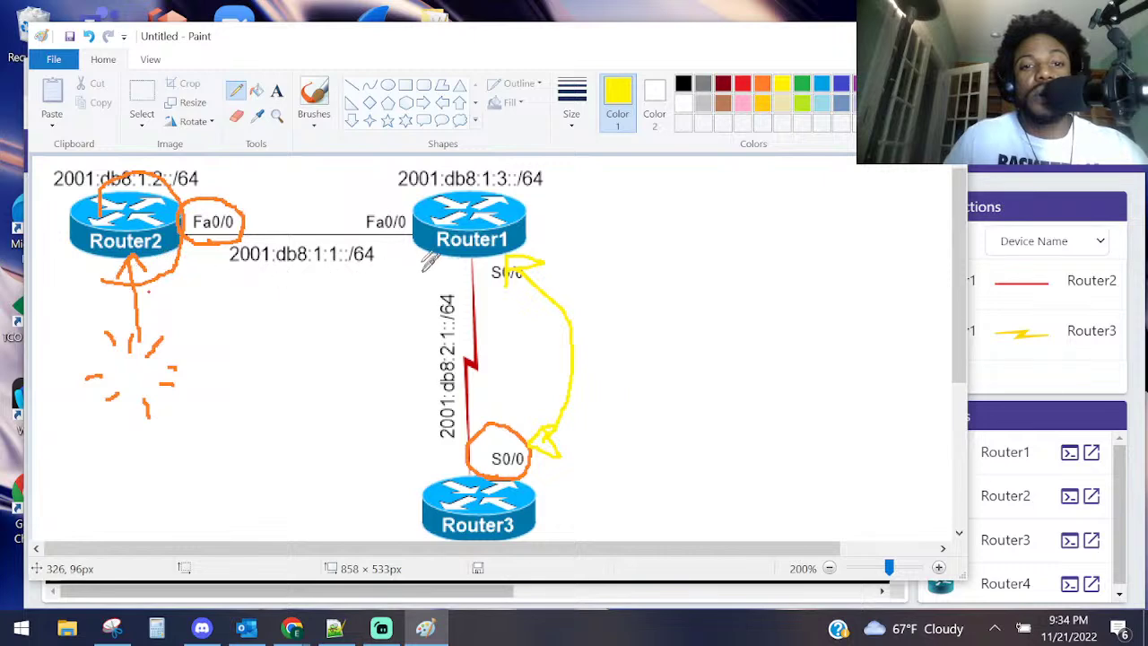
key("alt+Tab")
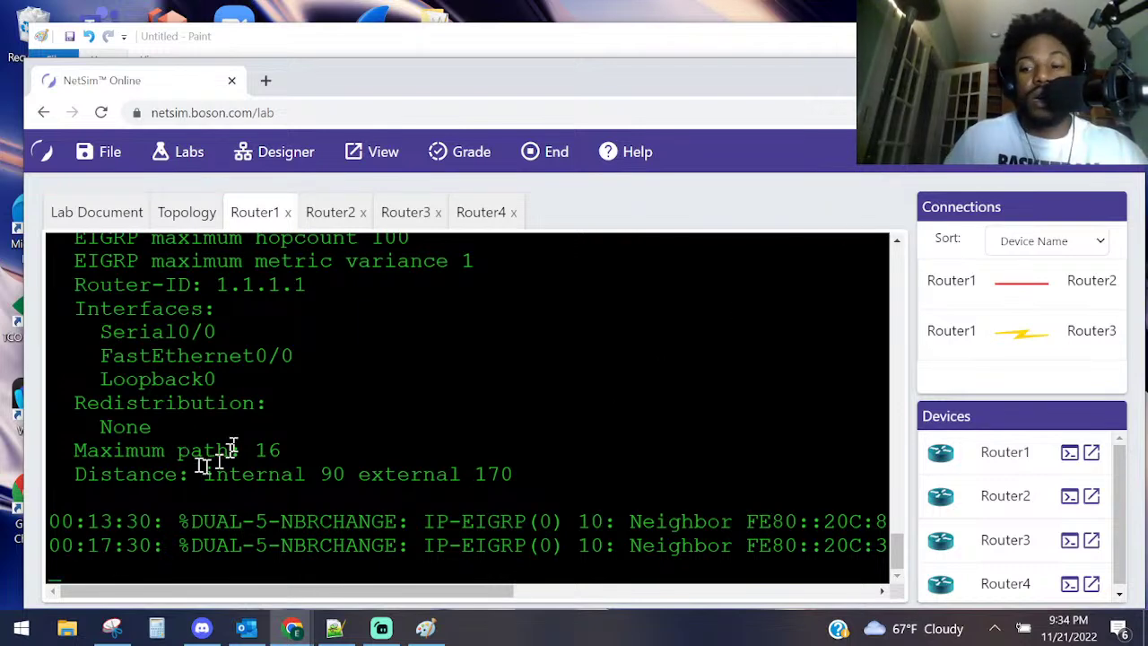
- Run sho ip eigrp neighbors on Router1 to check for IPv4 EIGRP neighbors, and highlight the entered command
key("Return")
key("Return")
key("Return")
key("Return")
type("sho ")
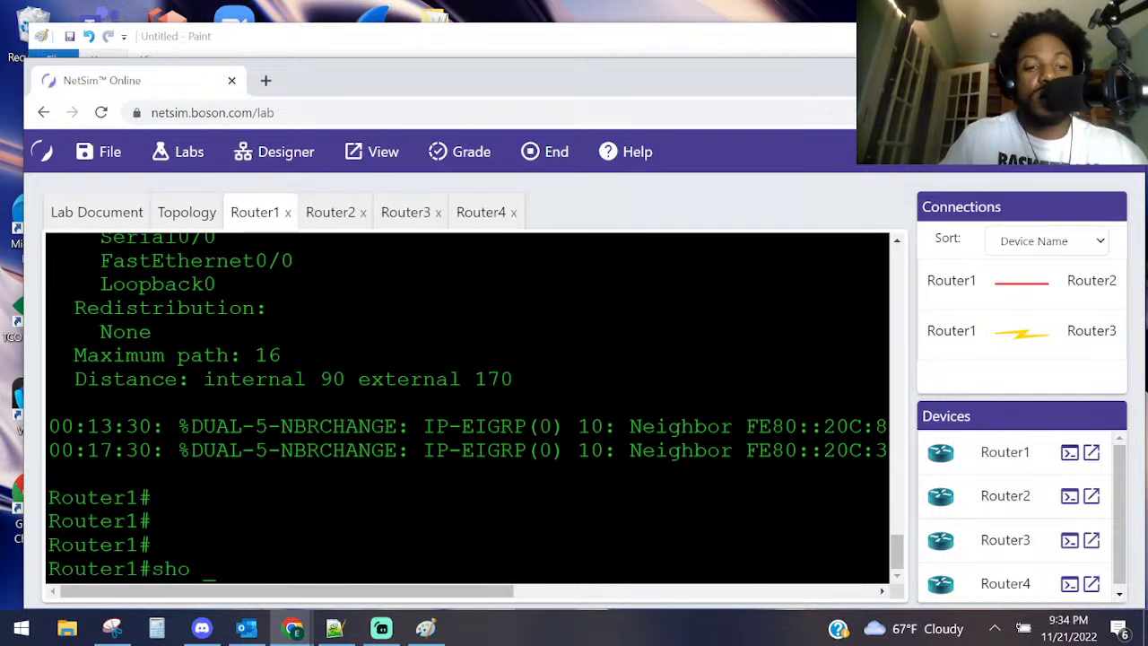
type("ip ei")
key("Tab")
type("ne")
key("Tab")
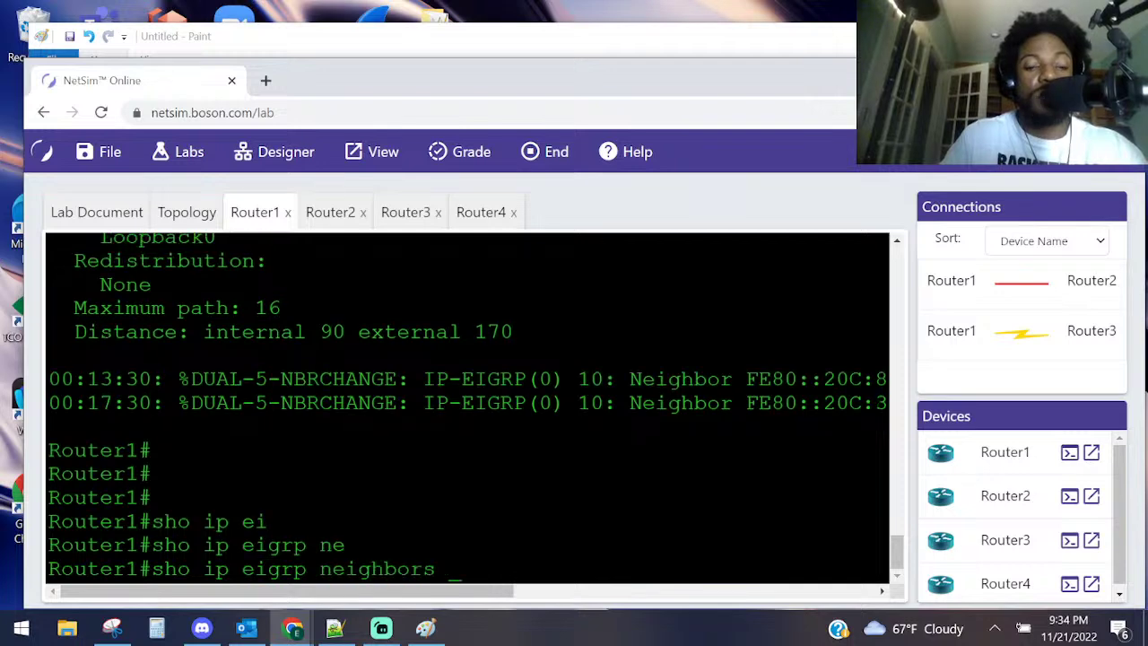
key("Return")
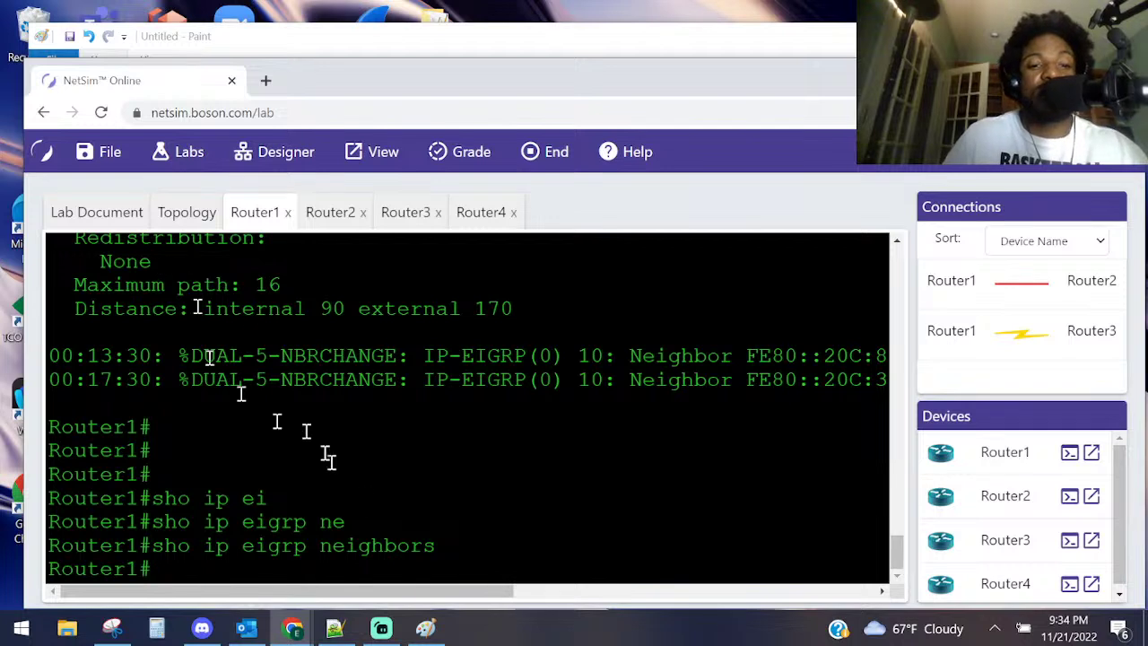
left_click_drag(449, 544, 65, 543)
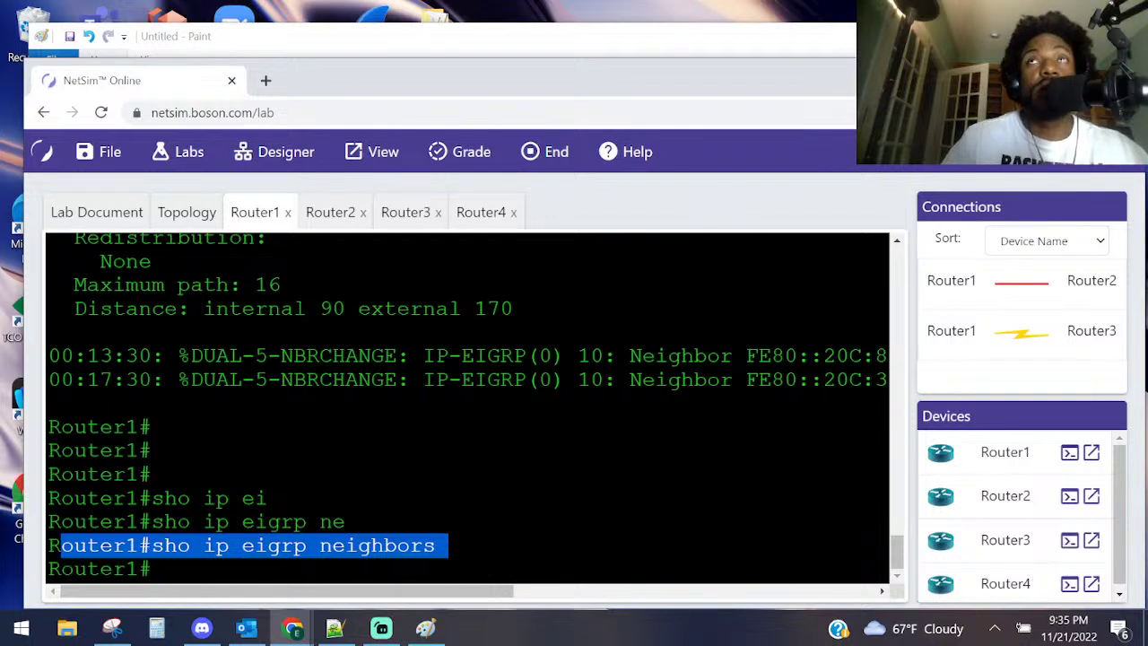
- Display Router1's IPv6 EIGRP neighbors with sho ipv6 eigrp neighbors
type("sho ipv")
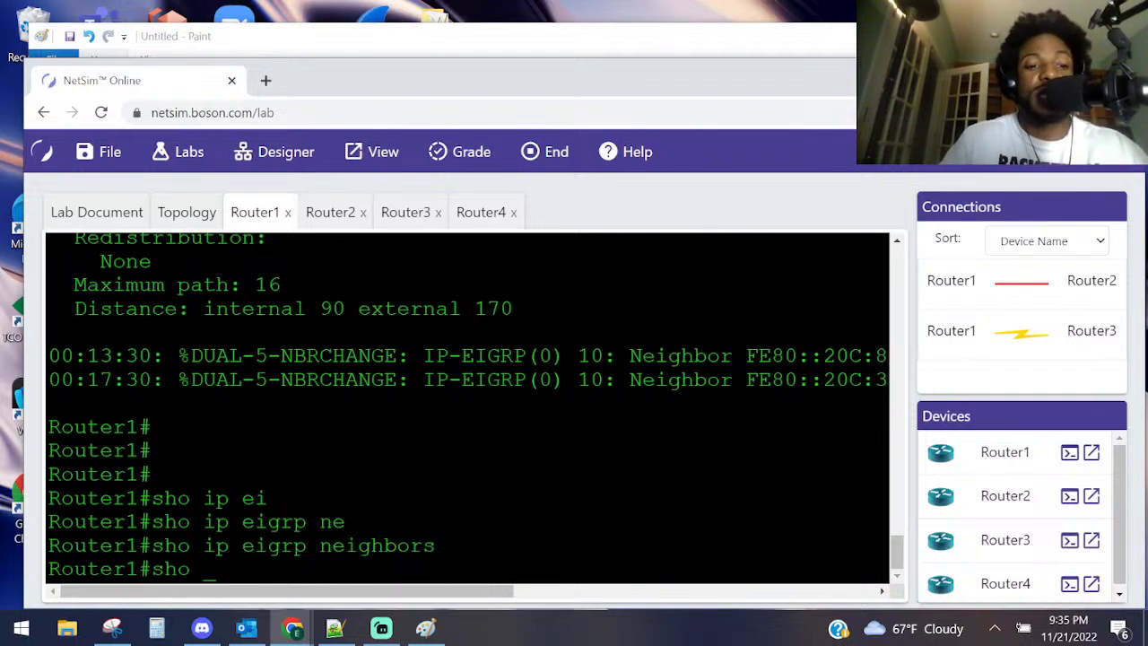
key("Tab")
type("ei")
key("Tab")
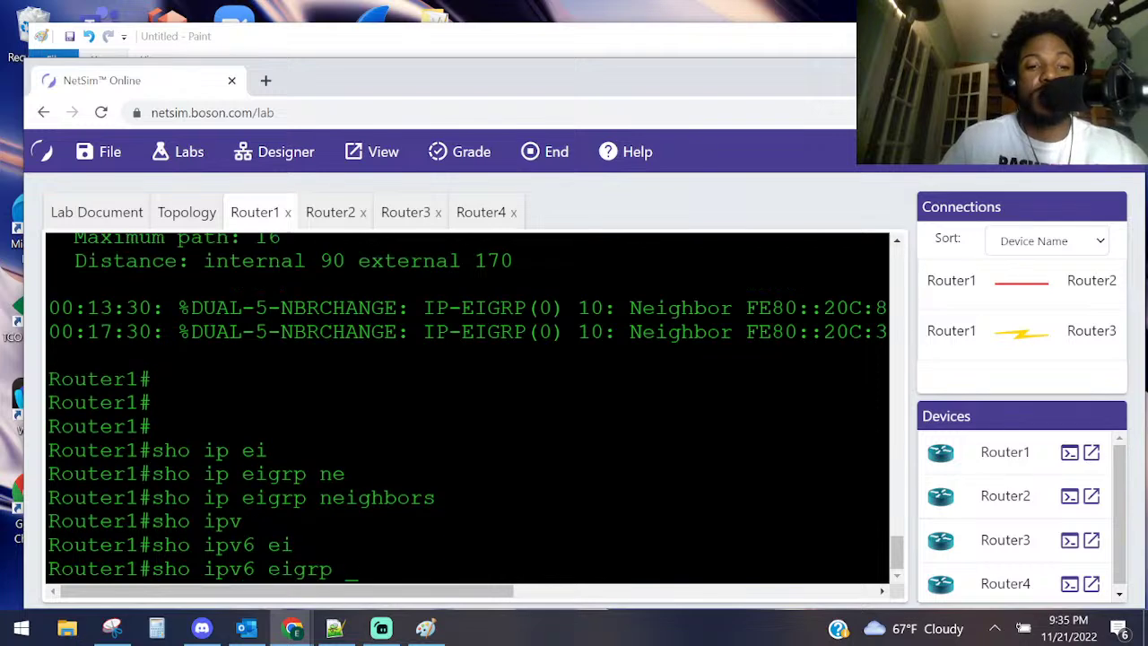
type("ne")
key("Tab")
key("Return")
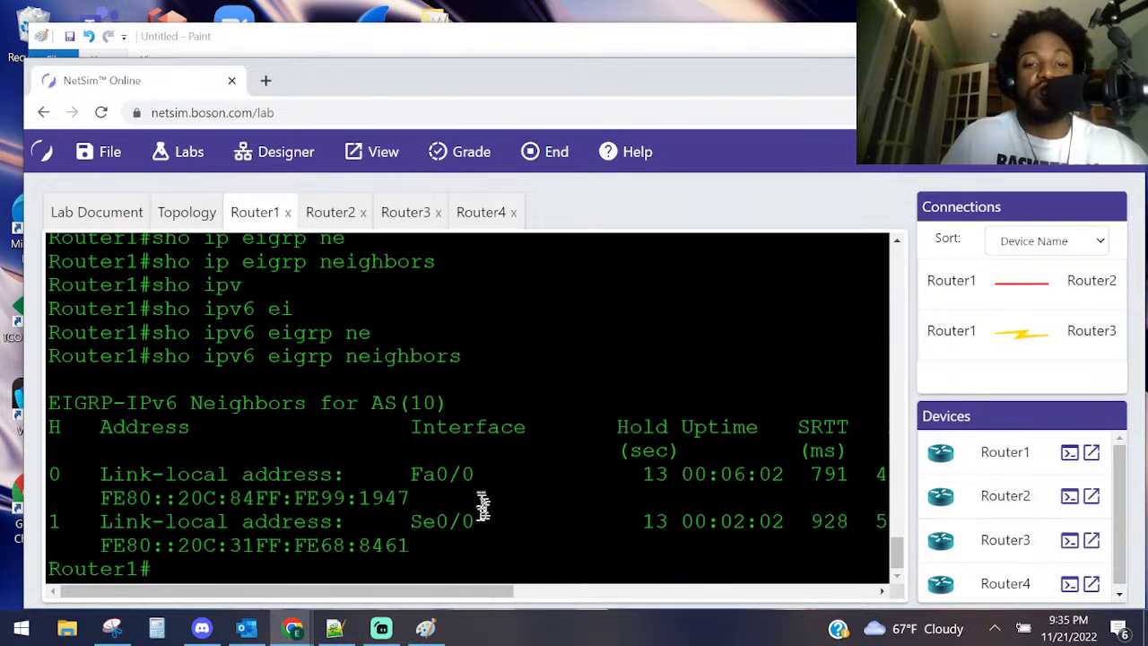
- Highlight Router1's IPv6 neighbor entries, compare the ip and ipv6 versions of the neighbors command, and clear the selection
left_click_drag(488, 524, 69, 474)
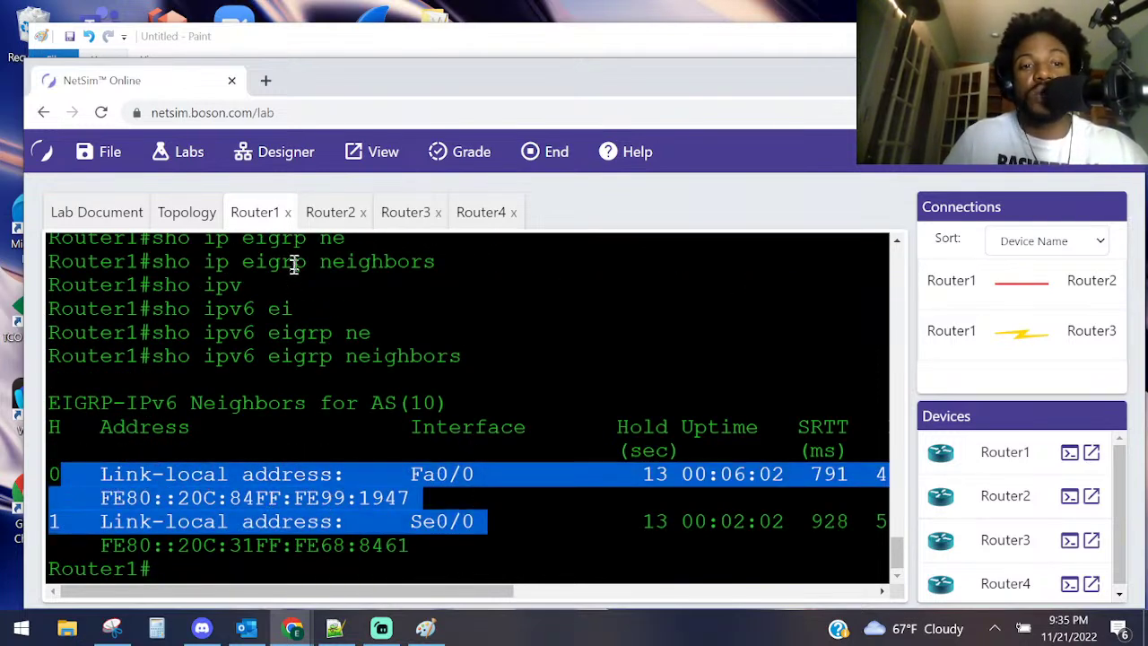
left_click_drag(295, 261, 152, 261)
left_click_drag(295, 333, 127, 332)
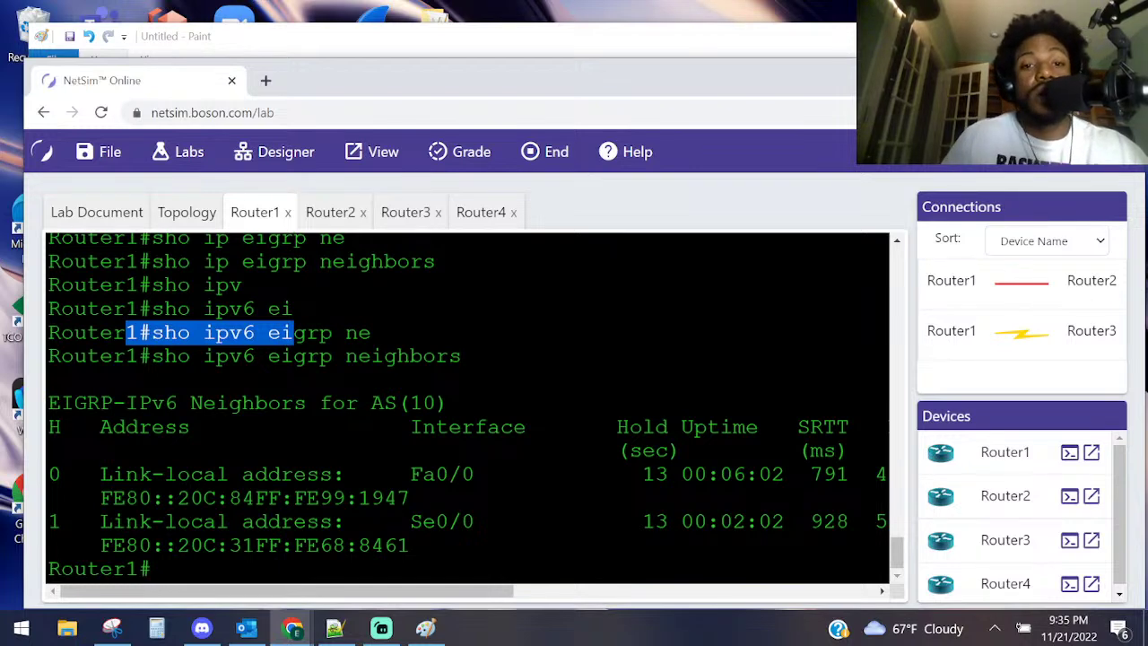
left_click(448, 361)
- Display Router1's IPv6 EIGRP topology table with sho ipv6 eigrp topology
type("sho ipv")
key("Tab")
type("ei")
key("Tab")
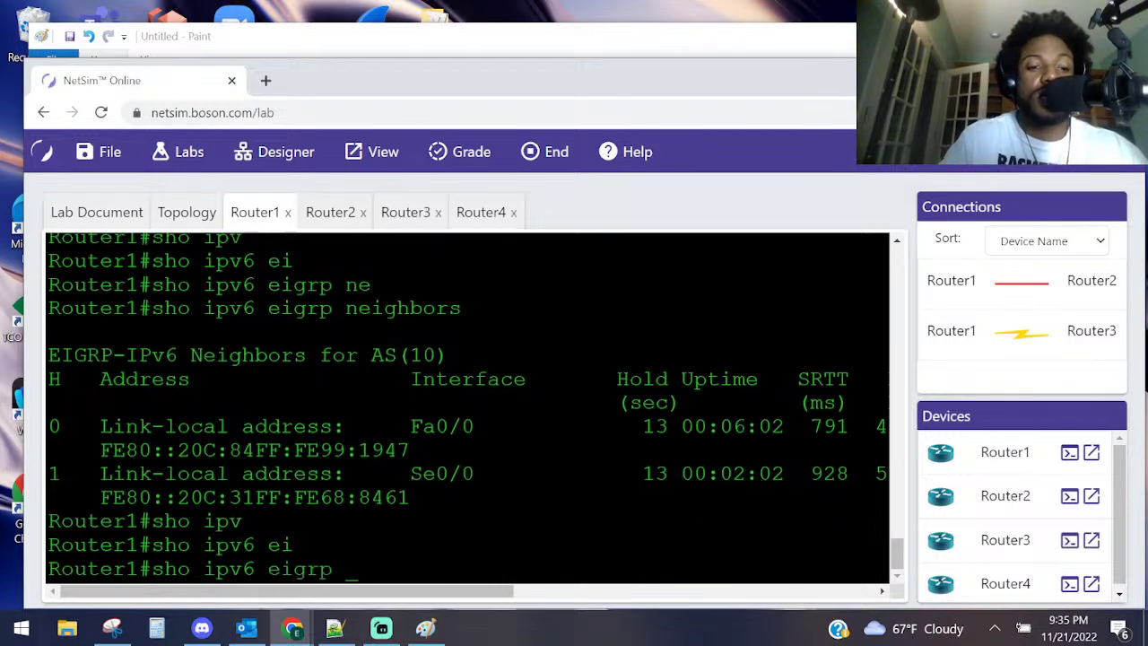
type("to")
key("Tab")
key("Return")
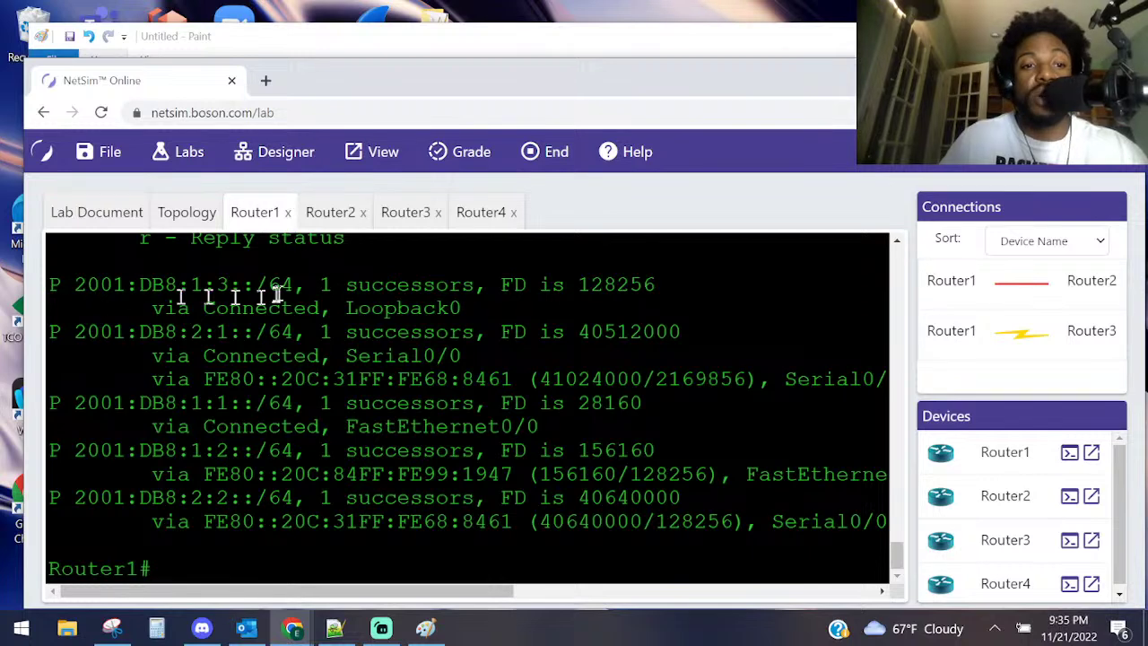
- Highlight the prefix, successor count, feasible distance and outgoing interface of the 2001:DB8:1:3::/64 topology entry
scroll(251, 300, "up", 2)
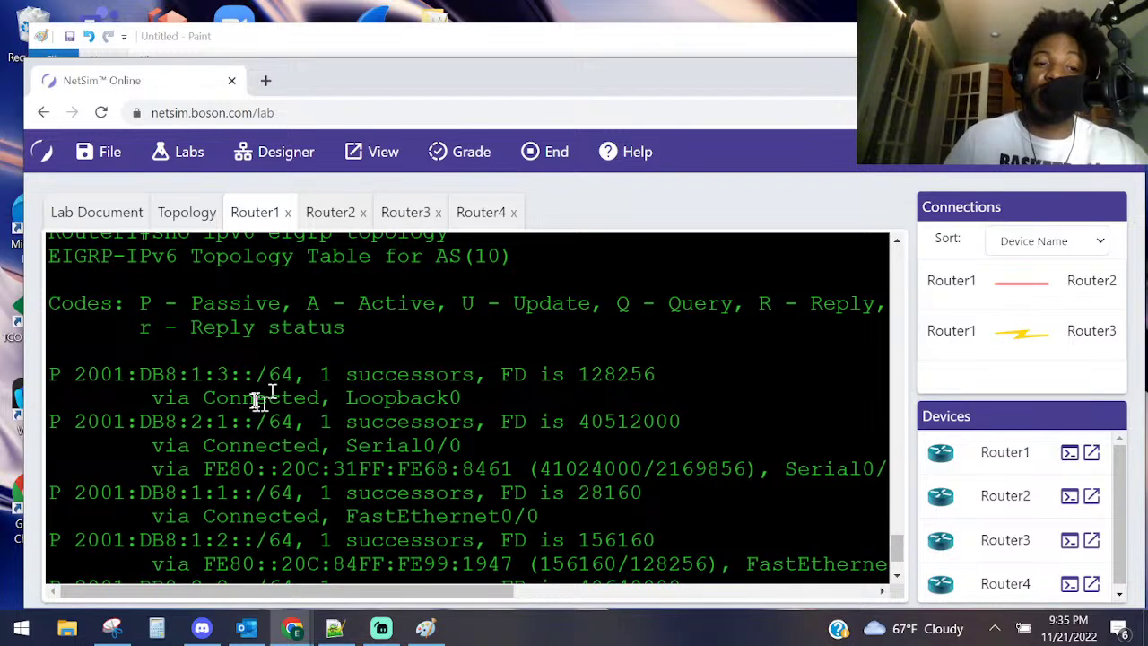
left_click_drag(308, 376, 655, 377)
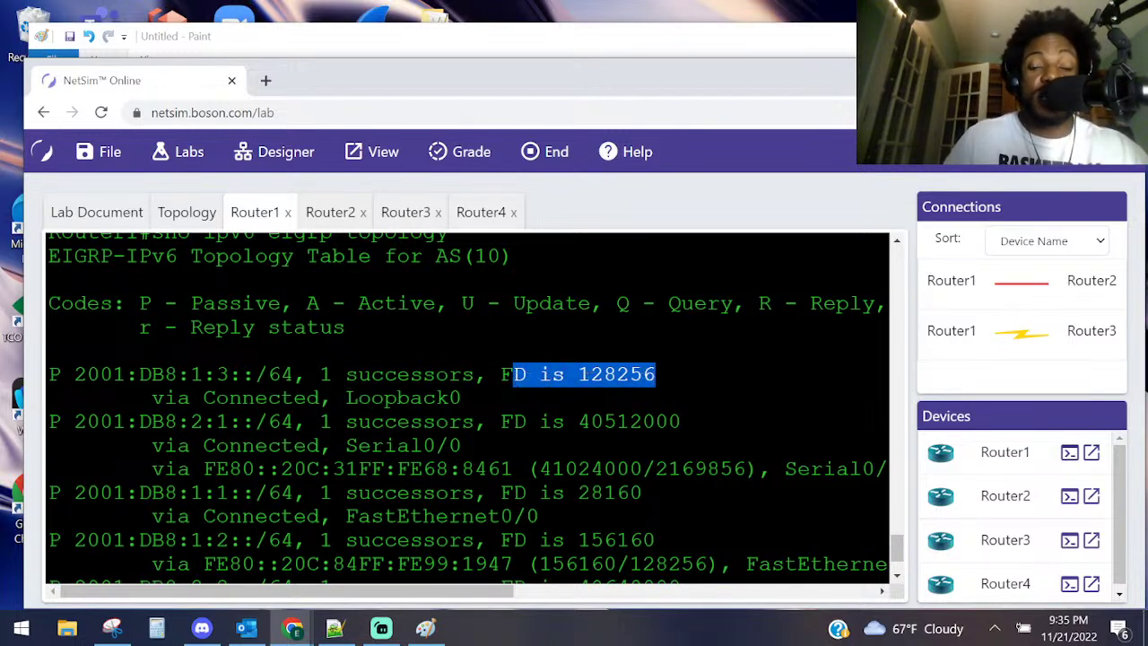
left_click_drag(488, 375, 87, 375)
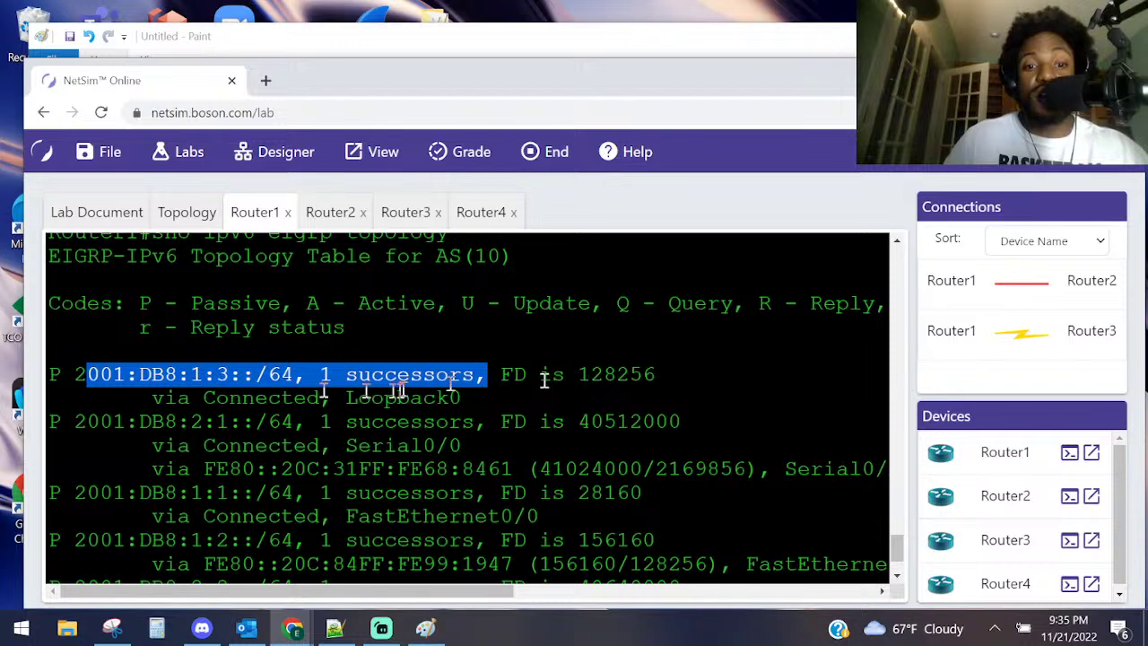
left_click(243, 382)
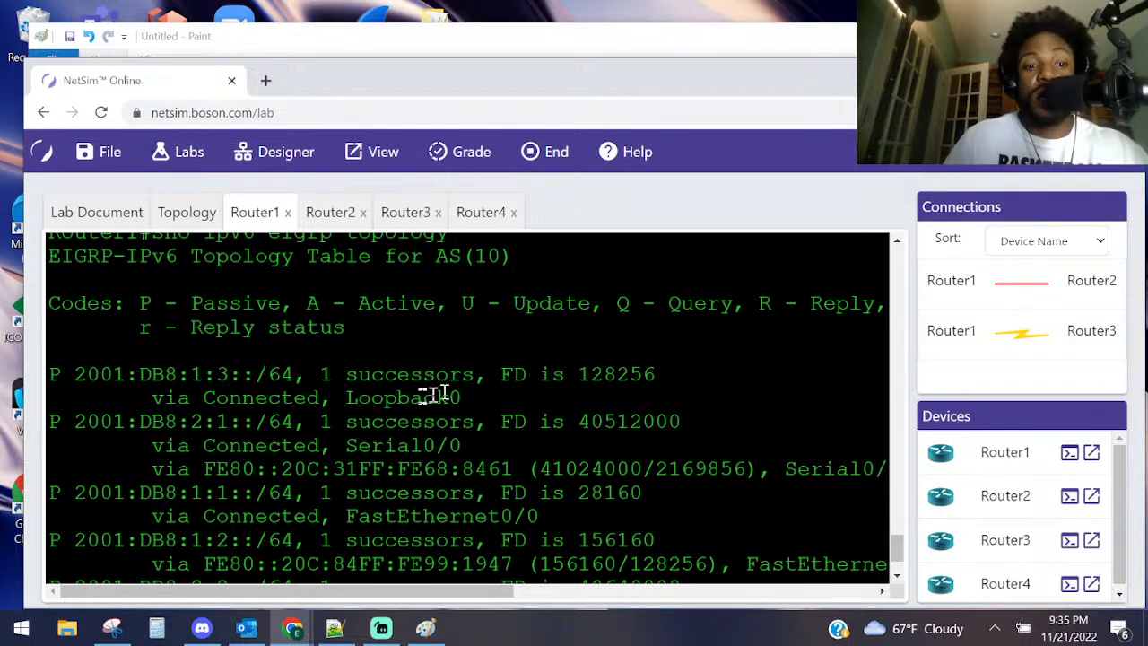
left_click_drag(574, 375, 673, 377)
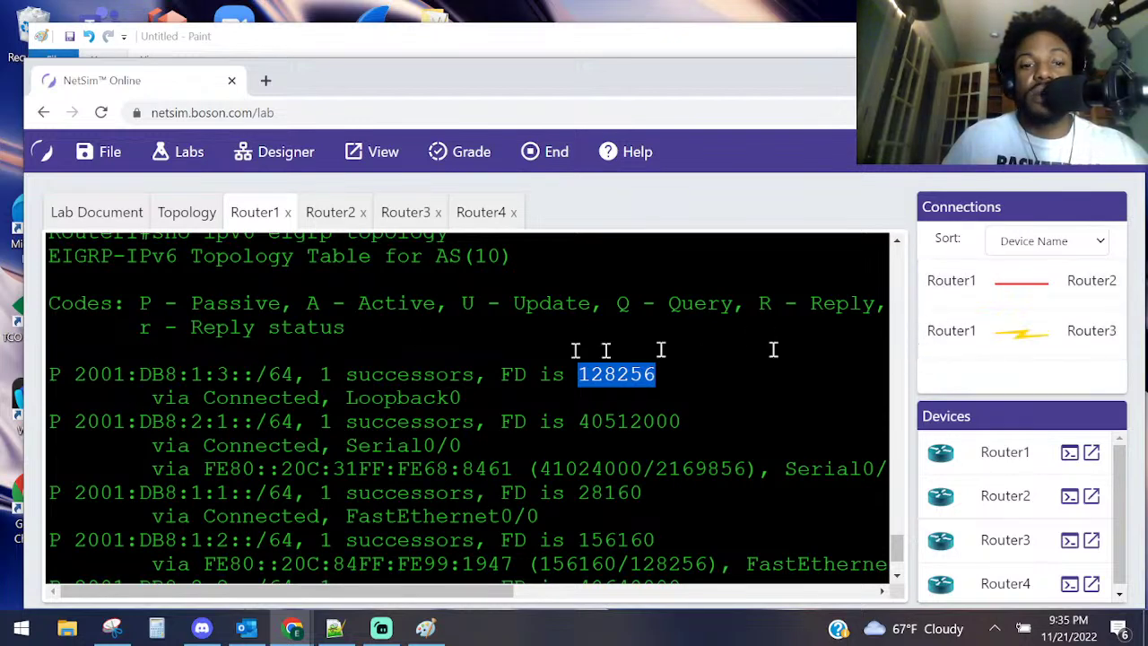
left_click_drag(229, 375, 86, 375)
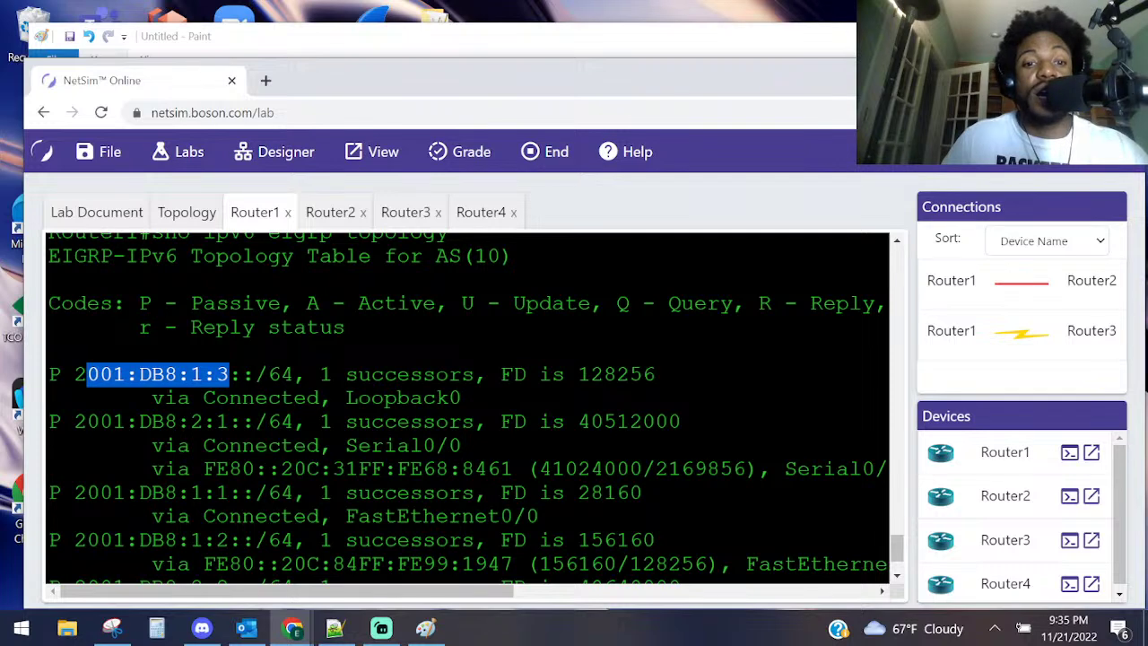
left_click_drag(463, 397, 320, 397)
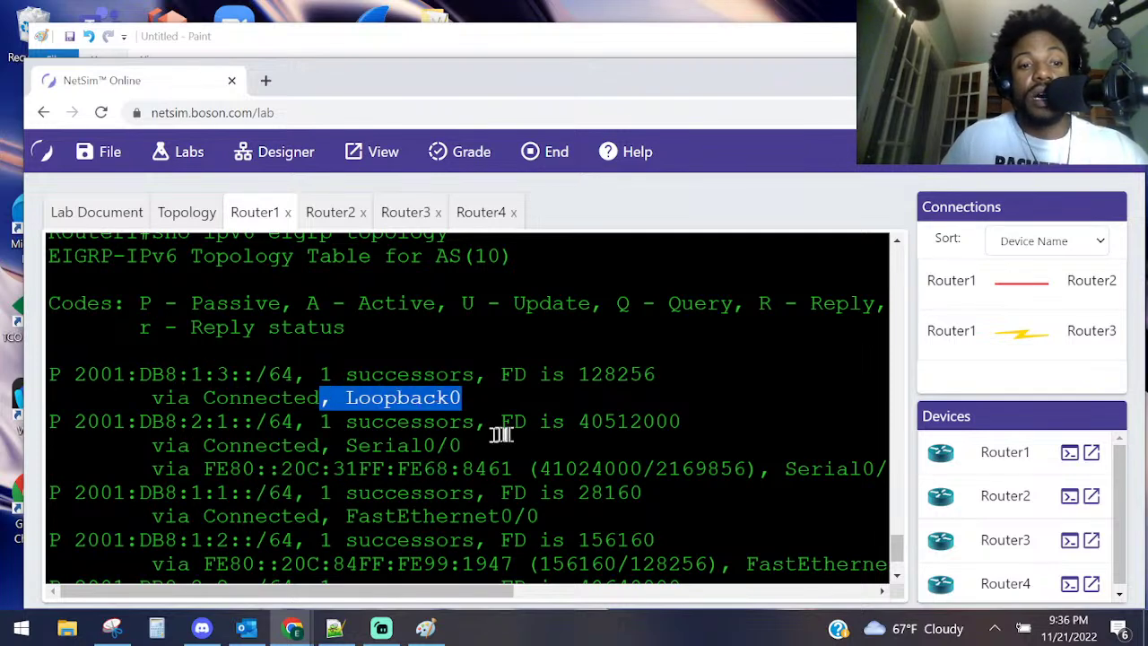
- Highlight the successor count and both next-hop lines of the 2001:DB8:2:1::/64 topology entry, and clear the selection
left_click_drag(465, 422, 296, 424)
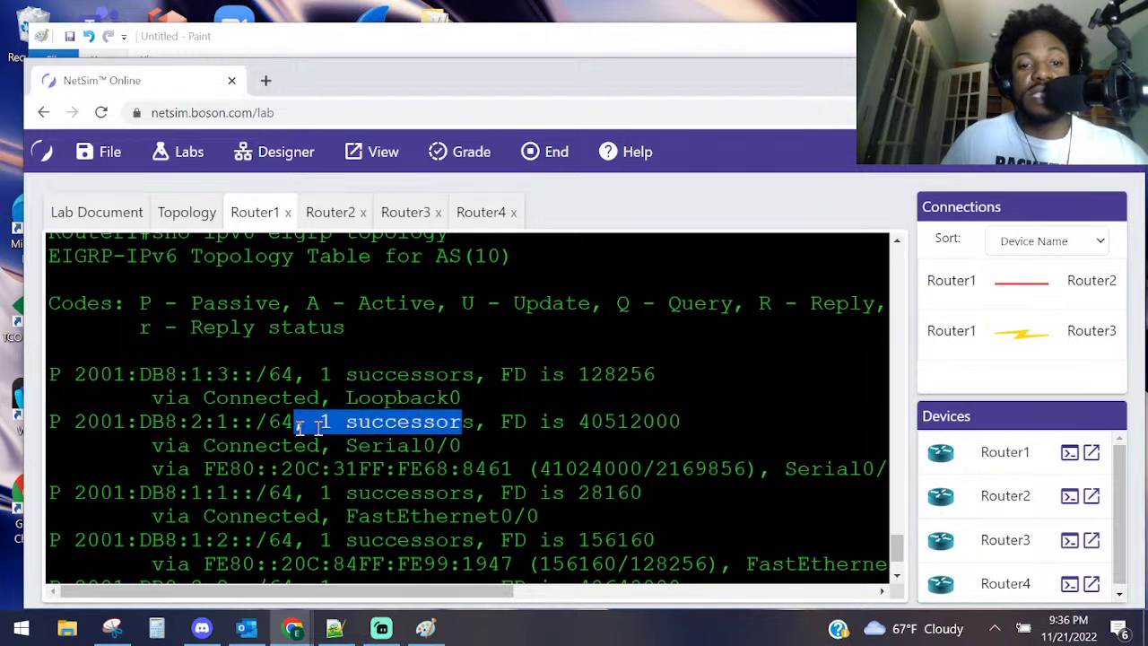
left_click_drag(466, 447, 103, 448)
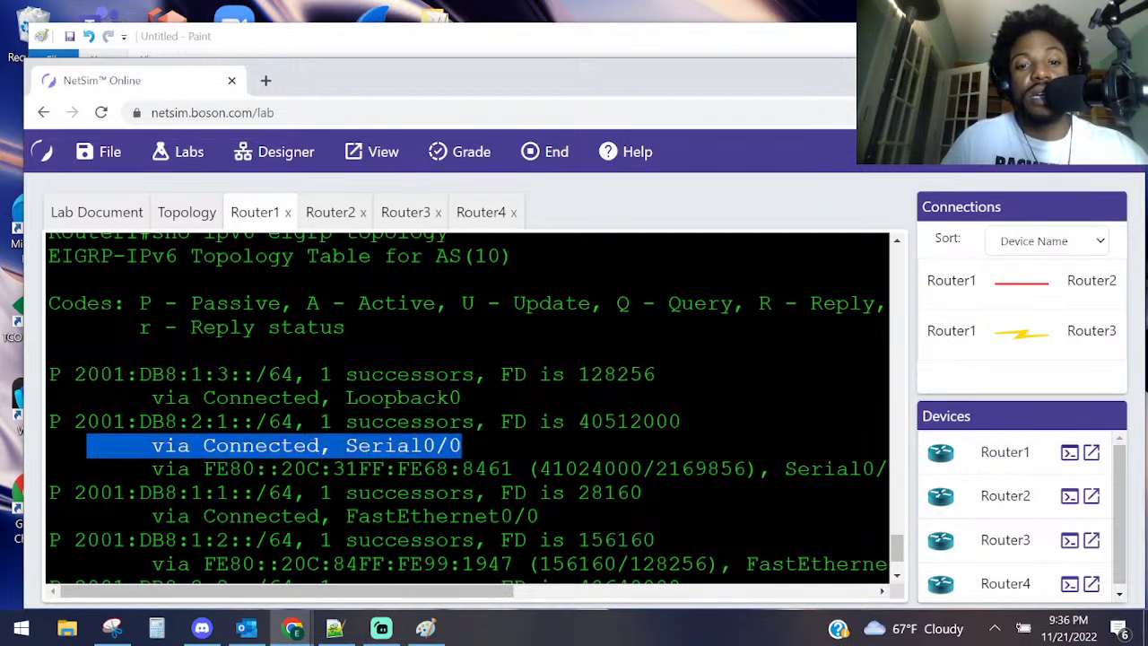
scroll(94, 446, "down", 2)
left_click_drag(144, 379, 795, 373)
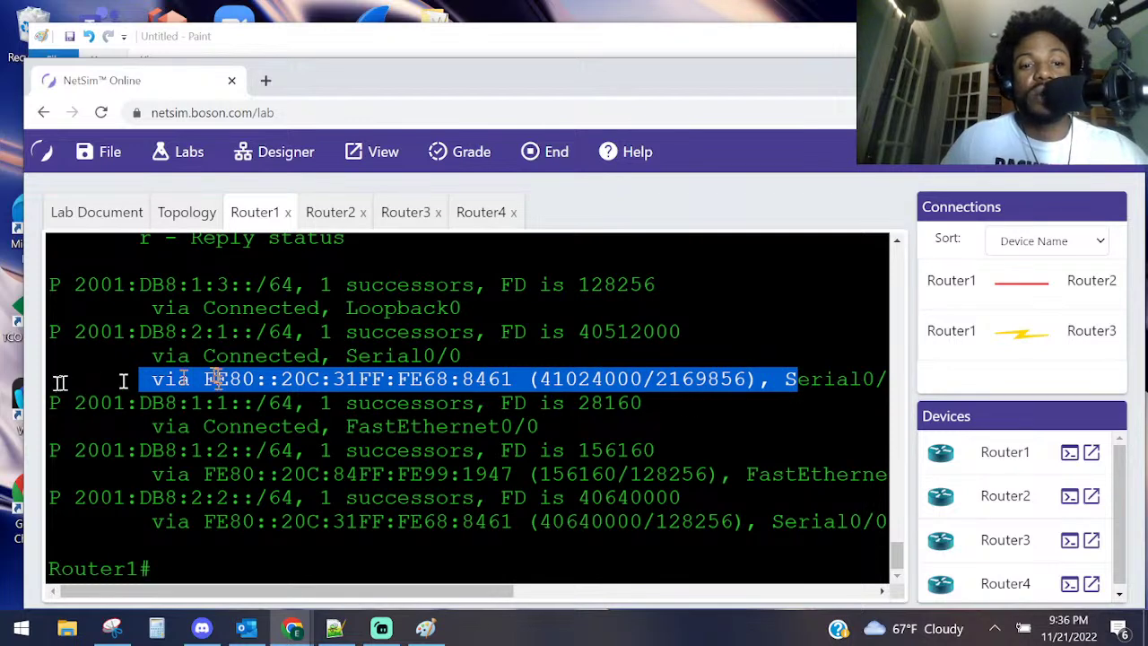
left_click_drag(242, 356, 435, 356)
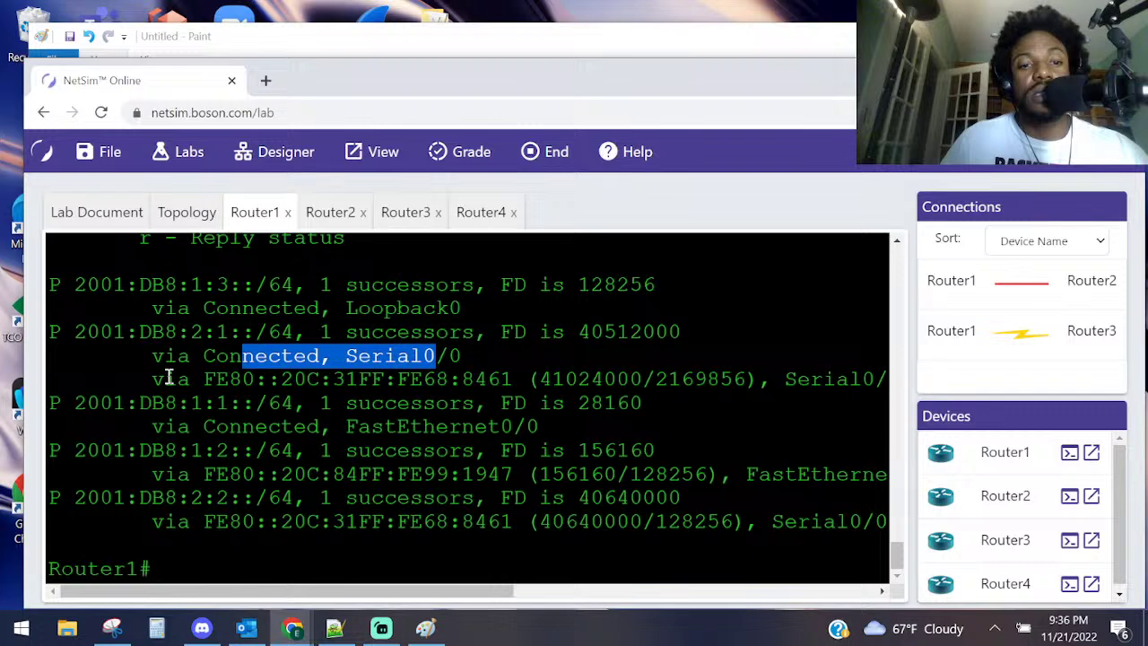
left_click(311, 400)
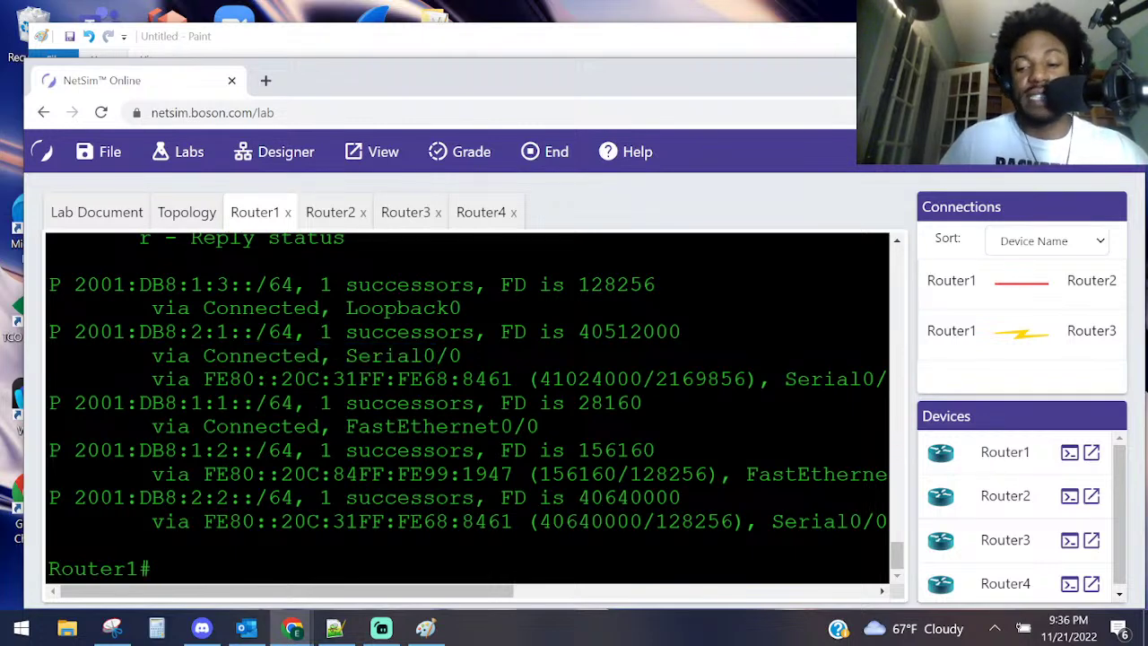
- Display Router1's IPv6 EIGRP topology table again with all links included
key("Up")
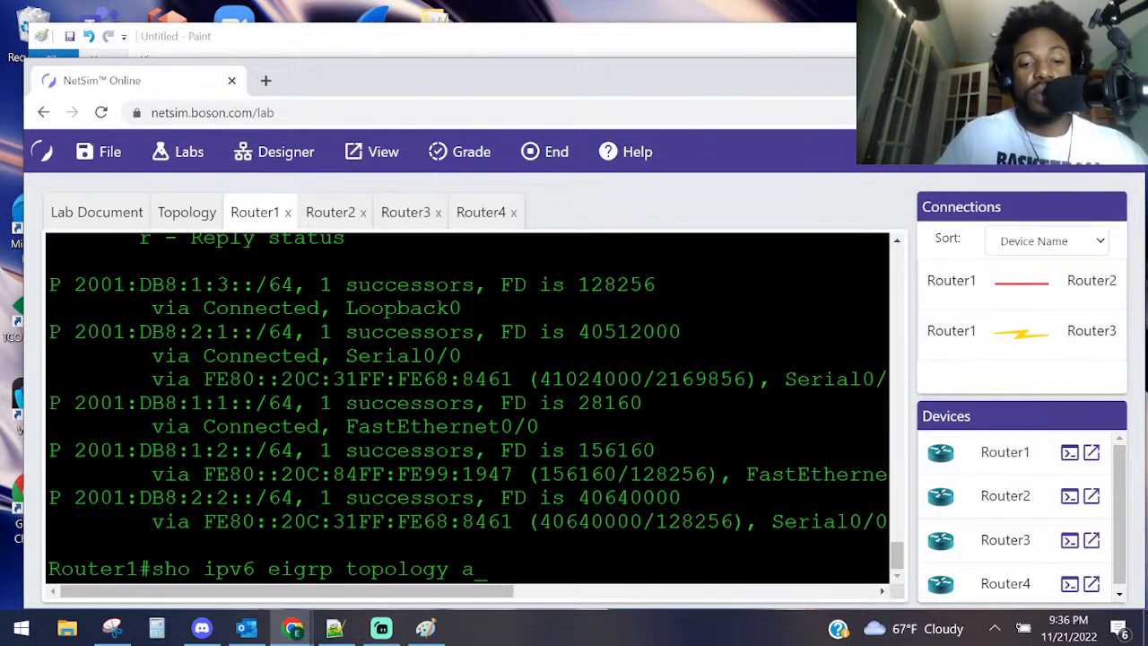
type("a")
key("Tab")
key("Return")
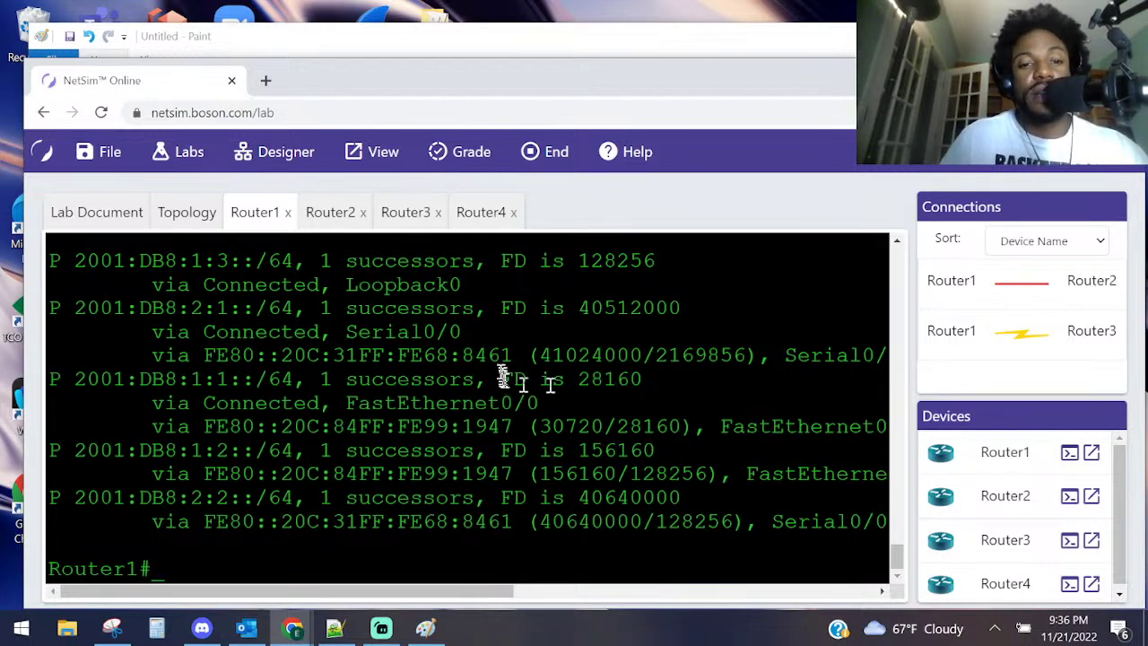
- Review the all-links topology table and highlight the feasible distance of the 2001:DB8:1:3::/64 entry
scroll(485, 359, "up", 3)
scroll(465, 323, "down", 3)
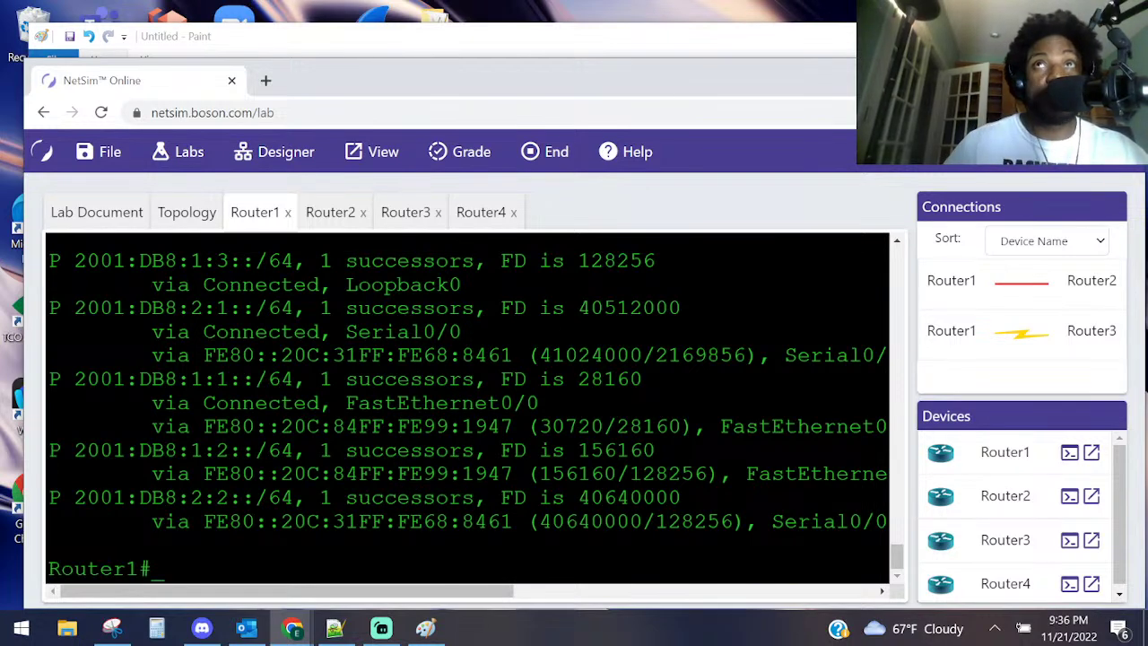
left_click_drag(332, 261, 672, 259)
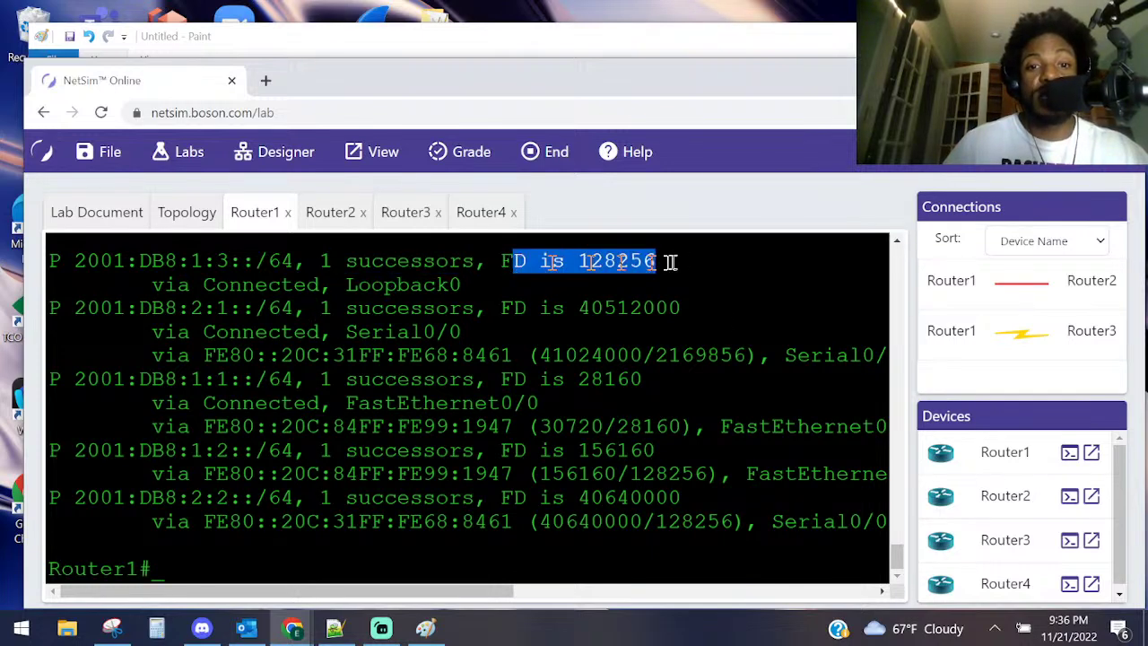
- Highlight the metric and reported distance of the Serial0/0 next hop in the 2001:DB8:2:1::/64 topology entry, and clear the selection
left_click(536, 357)
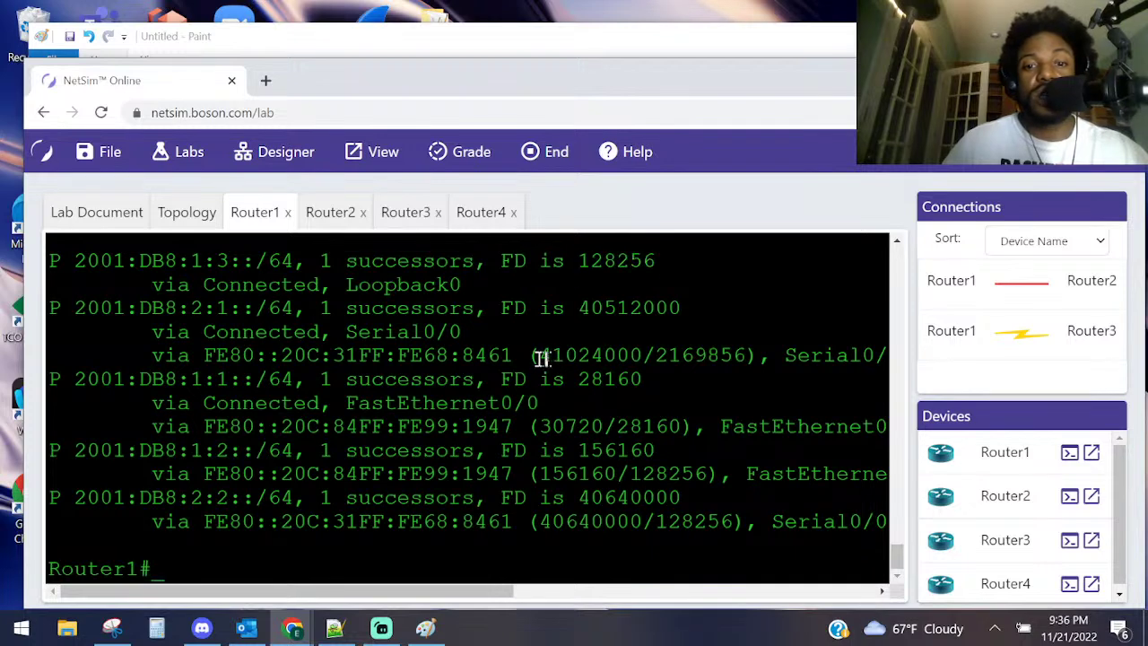
left_click_drag(541, 357, 635, 358)
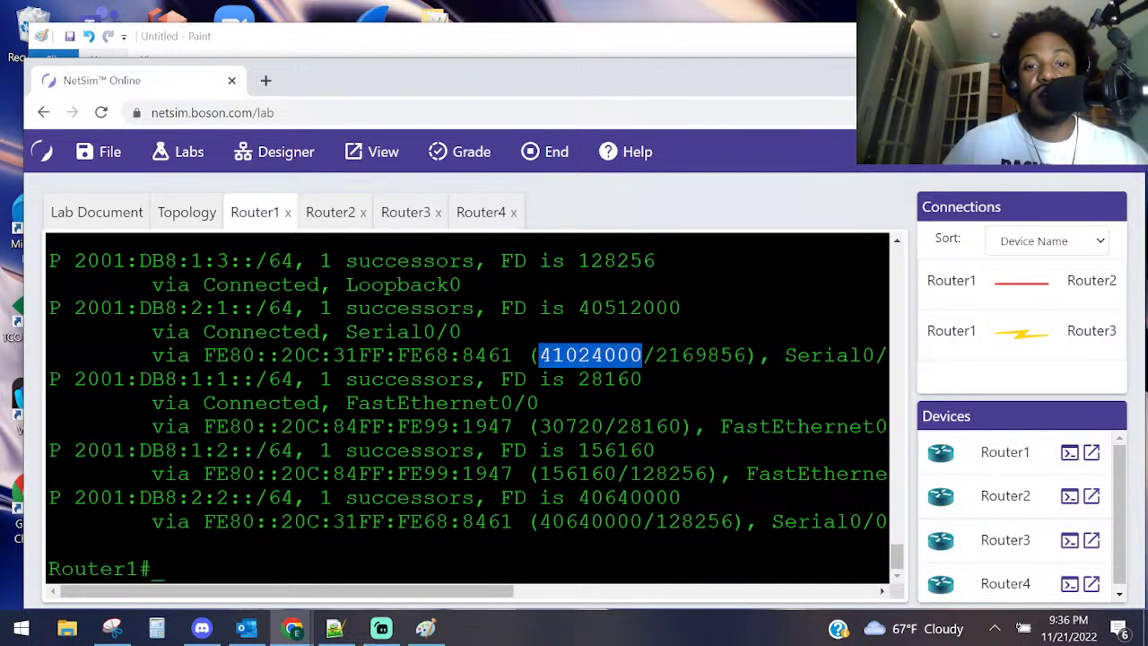
left_click_drag(656, 358, 746, 355)
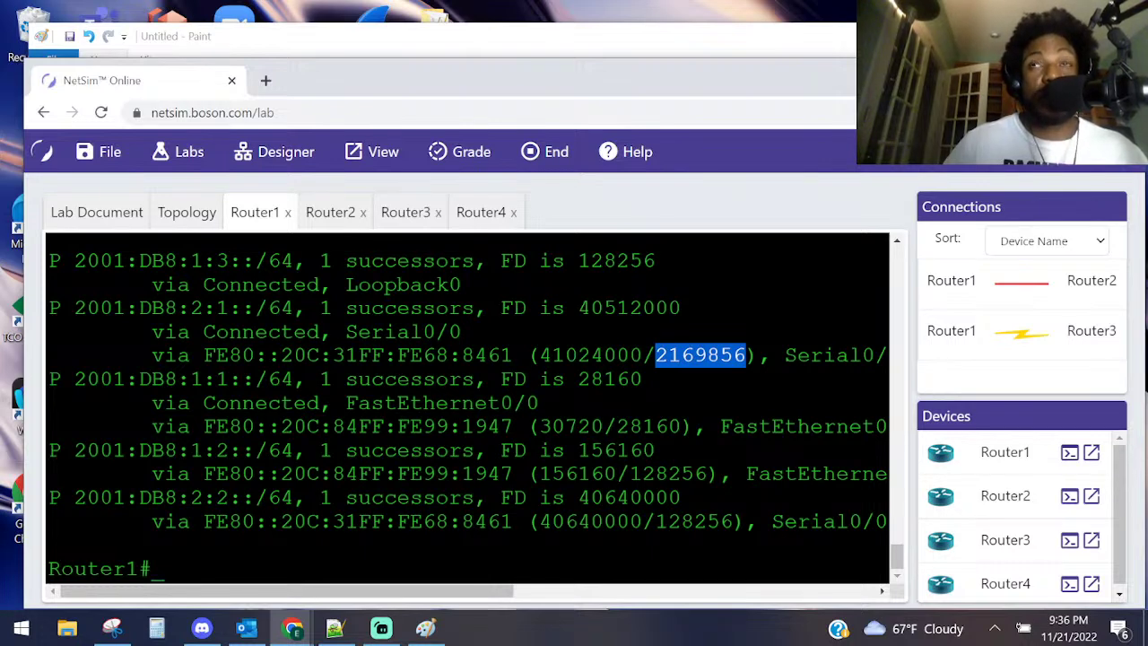
left_click(398, 422)
- Highlight the all-links keyword in the last topology command above the table
scroll(287, 363, "up", 3)
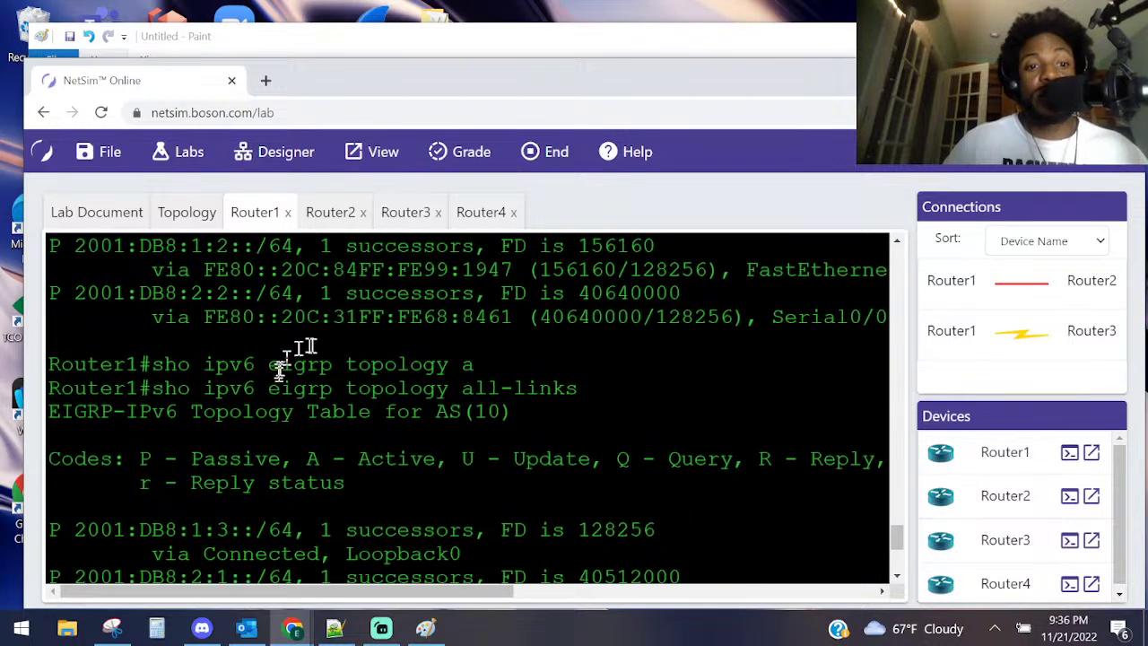
left_click_drag(578, 388, 450, 387)
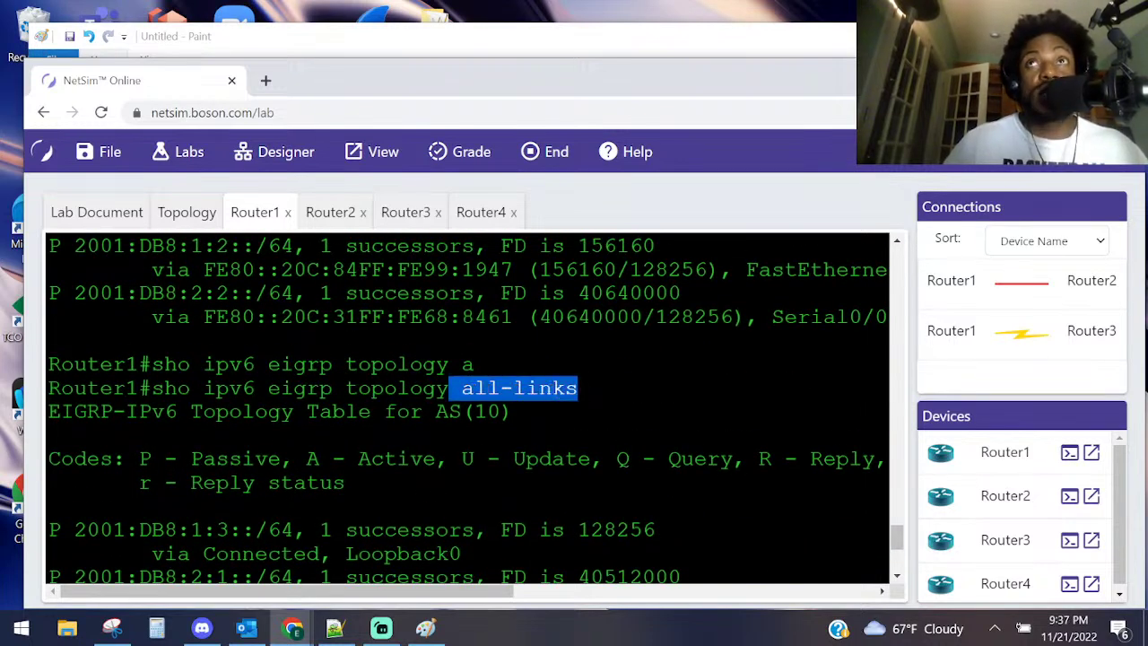
left_click_drag(452, 387, 465, 392)
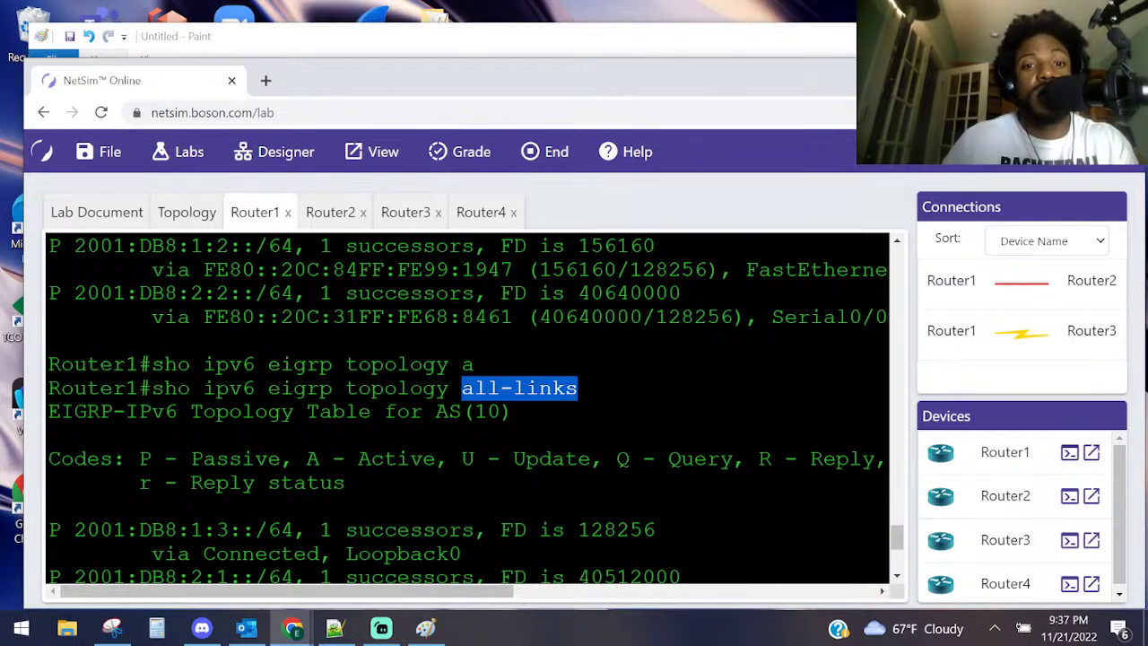
- Open Router3's console, and switch to Paint to mark Router3 on the topology diagram with freehand yellow strokes
left_click(395, 211)
left_click(439, 49)
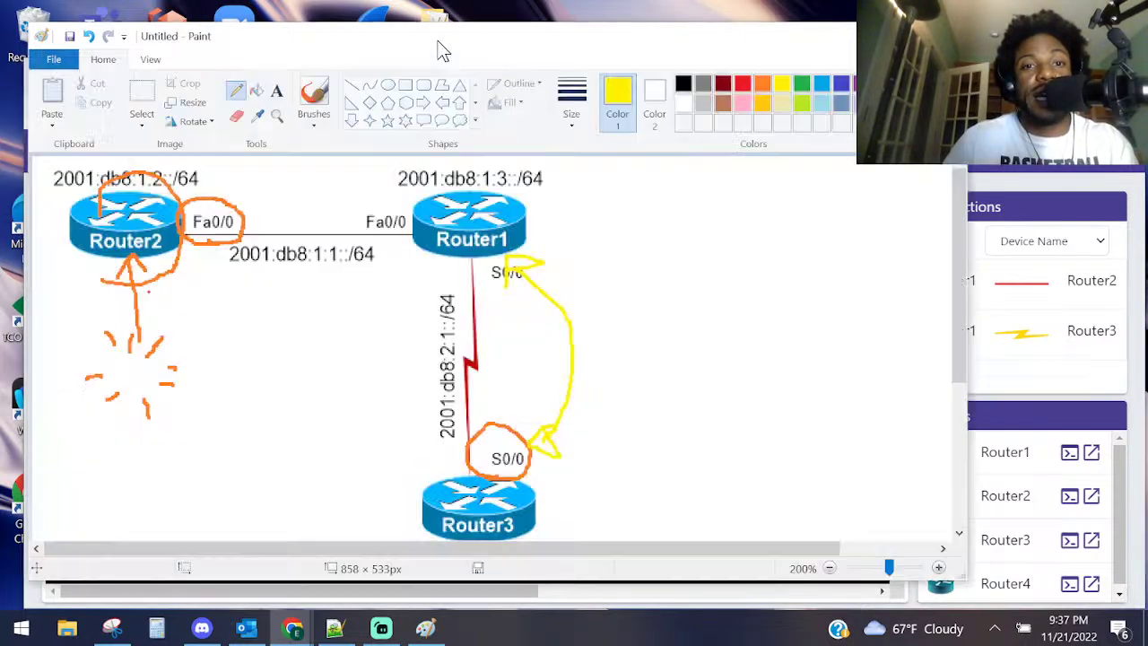
mouse_move(559, 482)
left_mouse_down()
mouse_move(423, 505)
mouse_move(539, 499)
left_mouse_up()
mouse_move(574, 444)
left_mouse_down()
mouse_move(590, 422)
mouse_move(595, 487)
left_mouse_up()
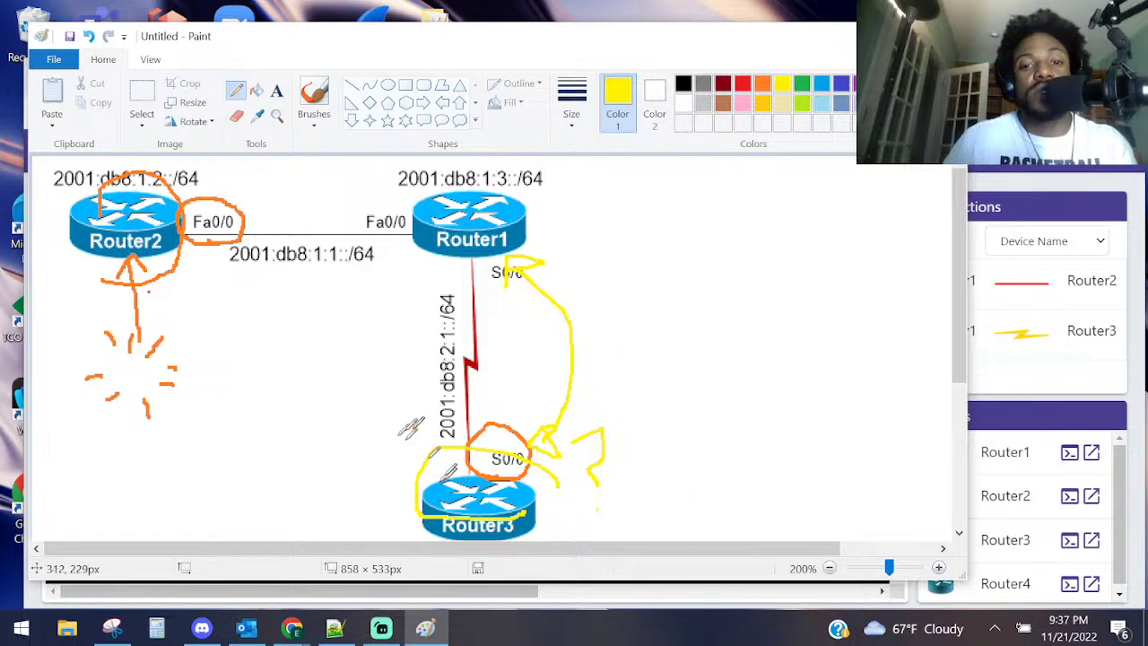
- Switch back to NetSim and display the IPv6 routing table on Router3
key("alt+Tab")
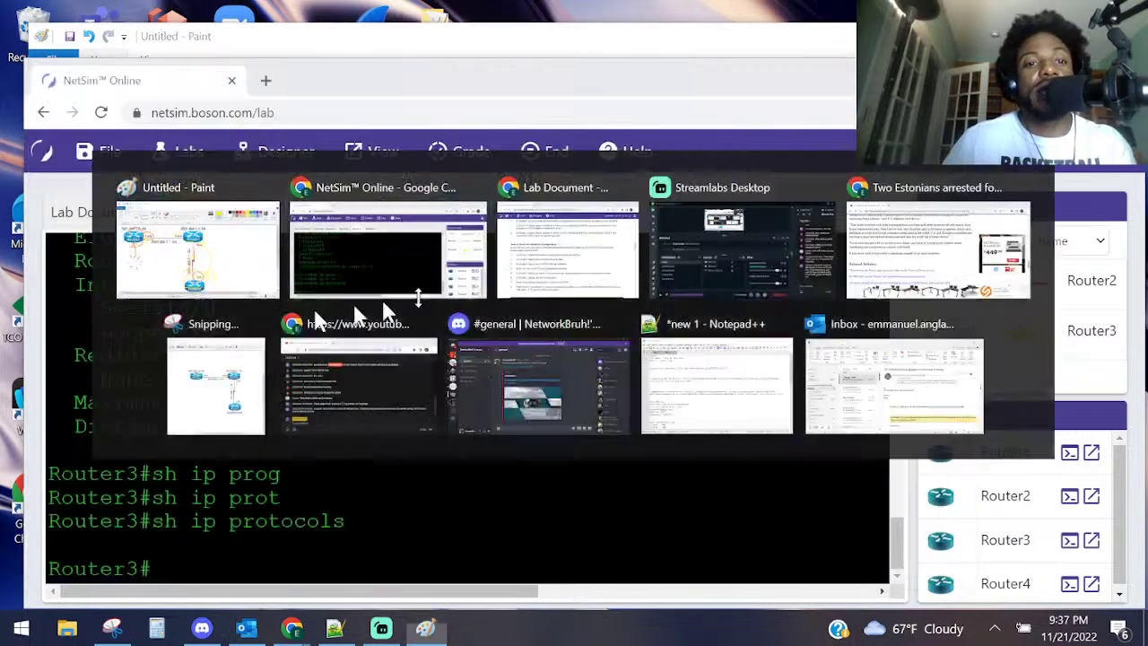
type("sho i")
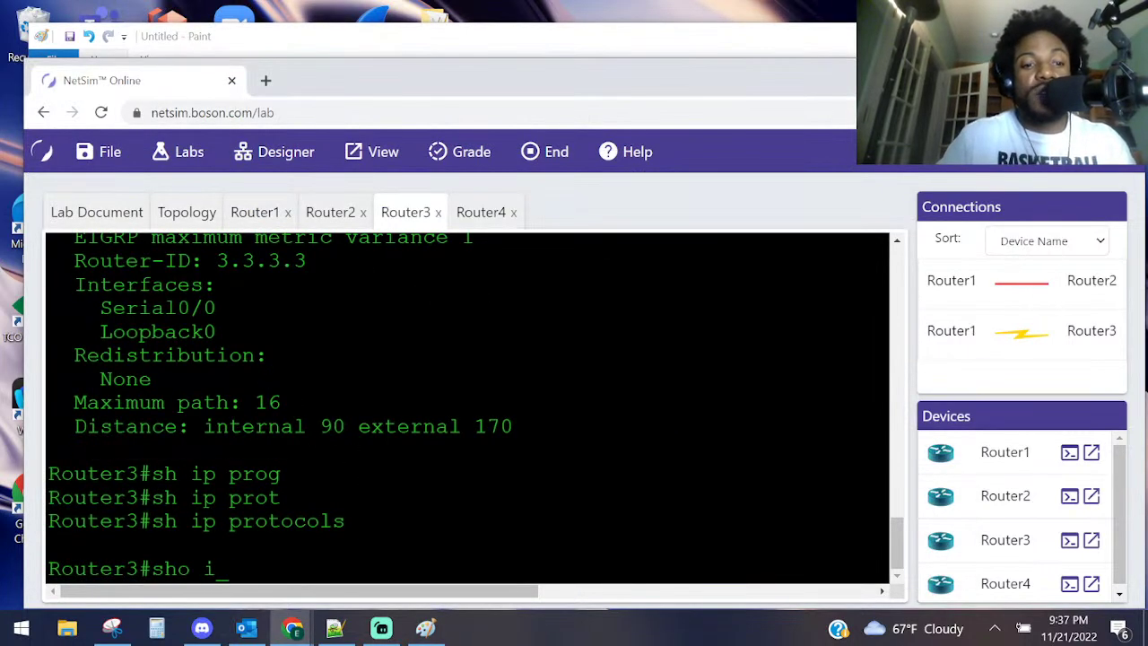
type("pv")
key("Tab")
type("ro")
key("Return")
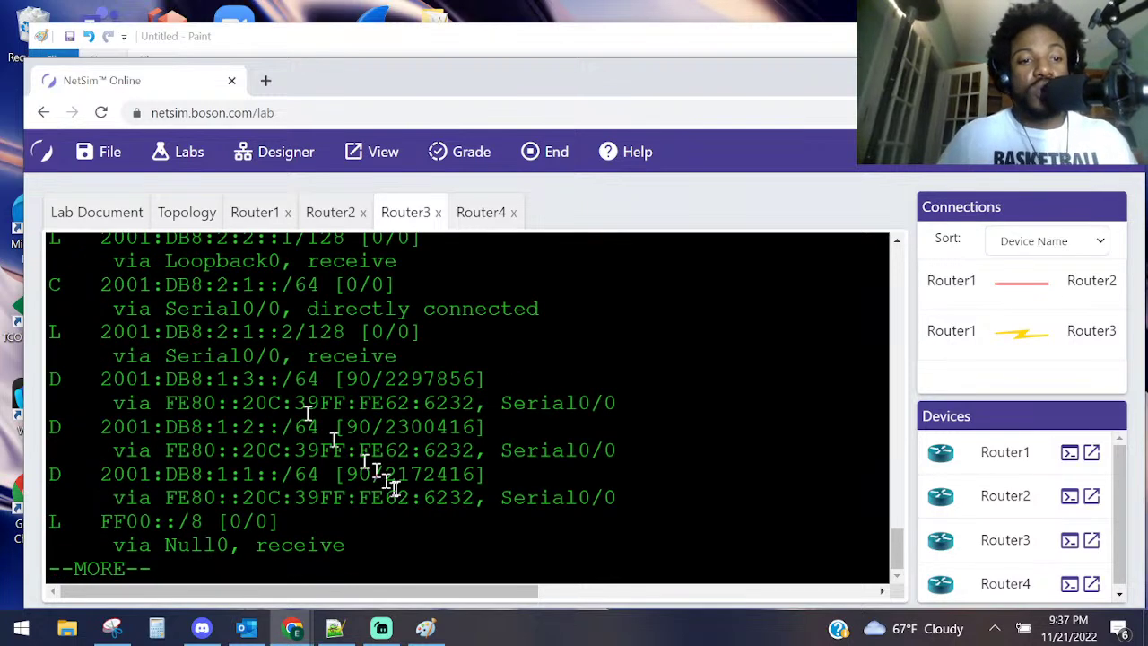
- Highlight the [0/0] distance and metric values of the connected and local routes on Loopback0 and Serial0/0
scroll(303, 341, "up", 4)
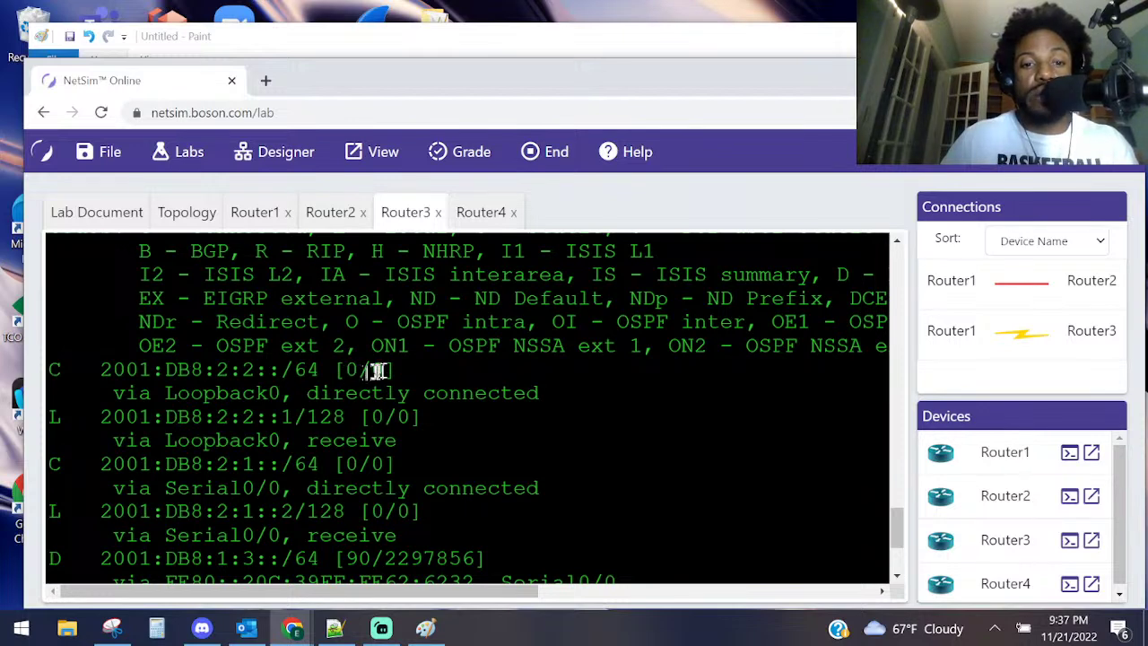
left_click_drag(393, 371, 337, 371)
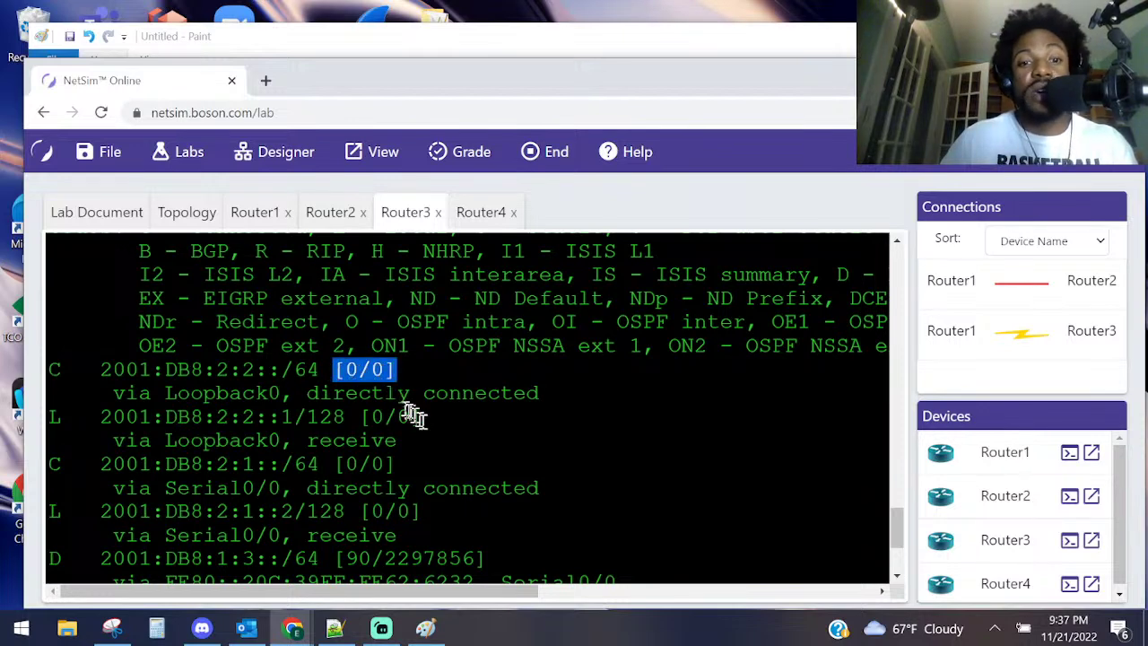
left_click_drag(422, 417, 346, 417)
left_click_drag(50, 487, 397, 487)
left_click_drag(334, 511, 421, 511)
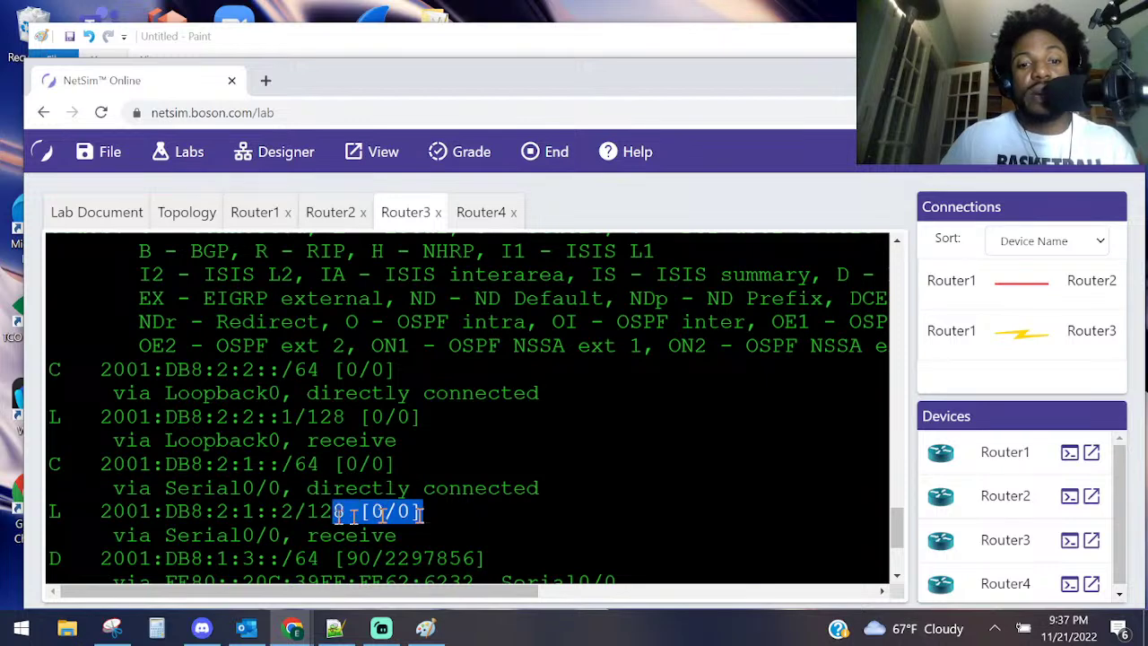
- Highlight the D code, administrative distance and metric of the 2001:DB8:1:3::/64 EIGRP route
scroll(386, 406, "down", 3)
scroll(415, 382, "up", 1)
scroll(413, 393, "down", 1)
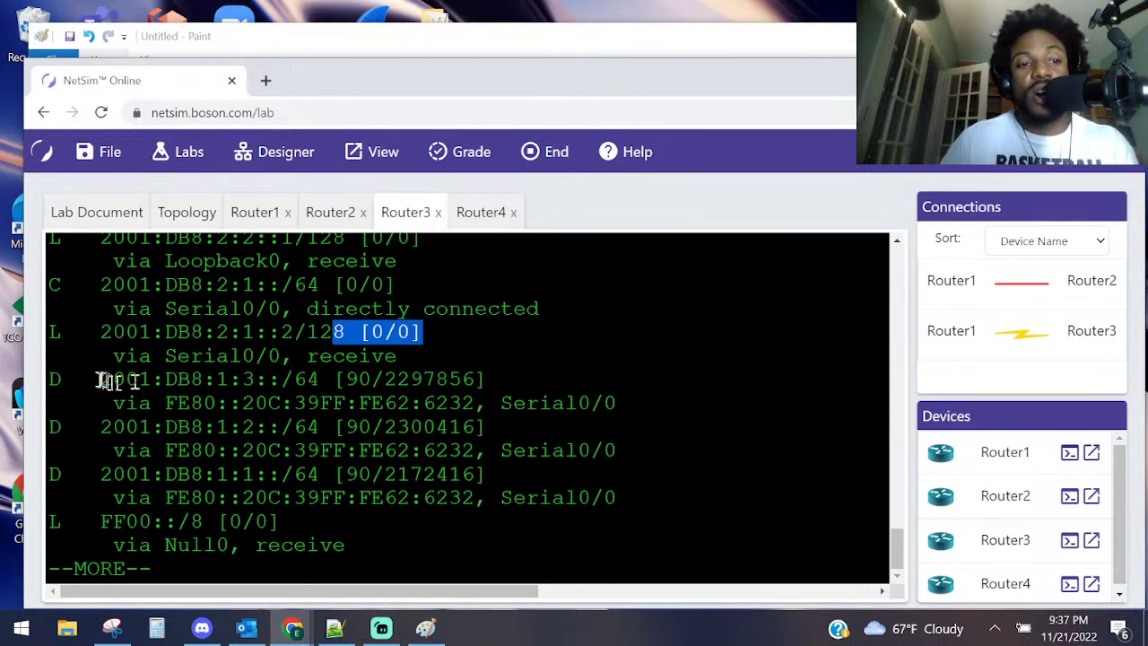
left_click_drag(100, 379, 39, 388)
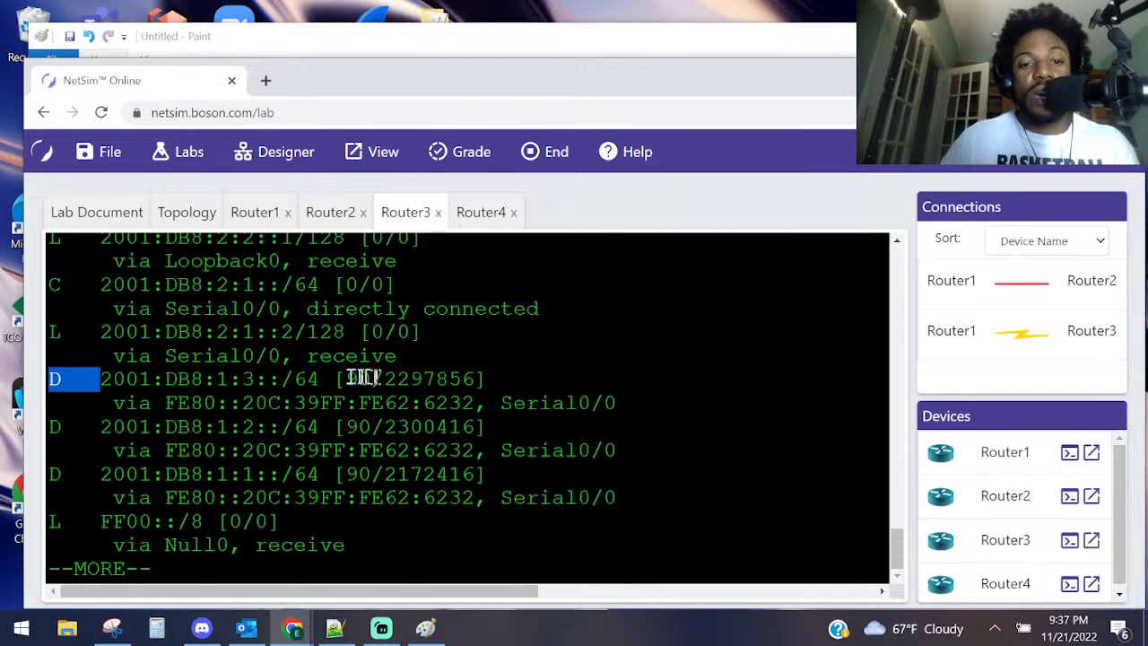
left_click_drag(371, 379, 341, 379)
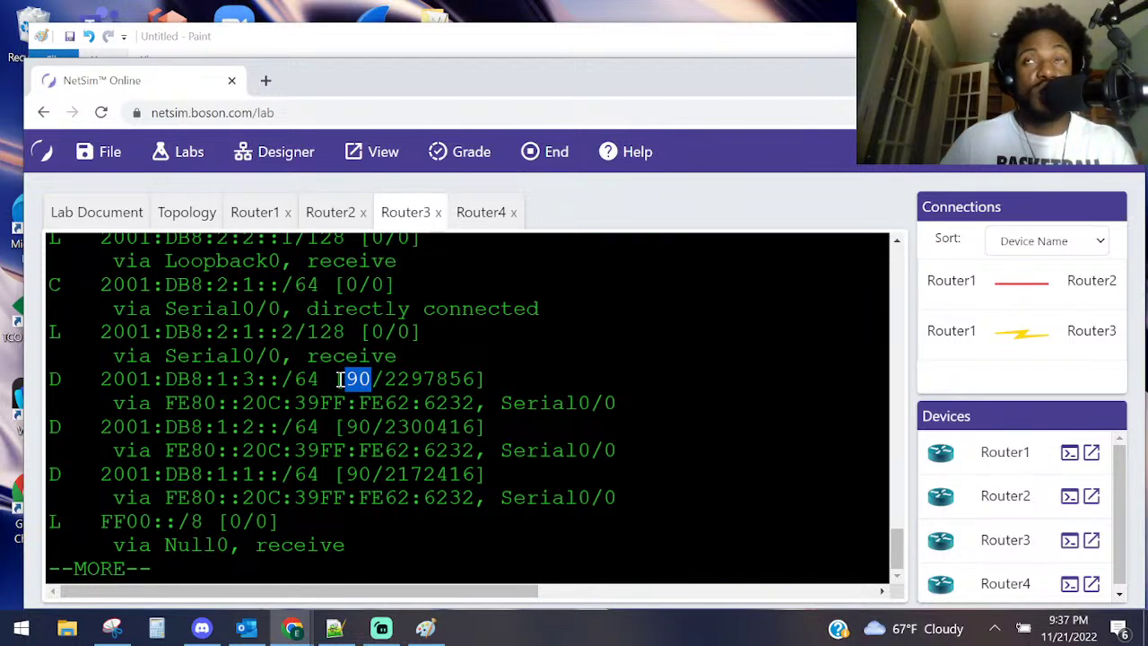
left_click_drag(397, 378, 493, 379)
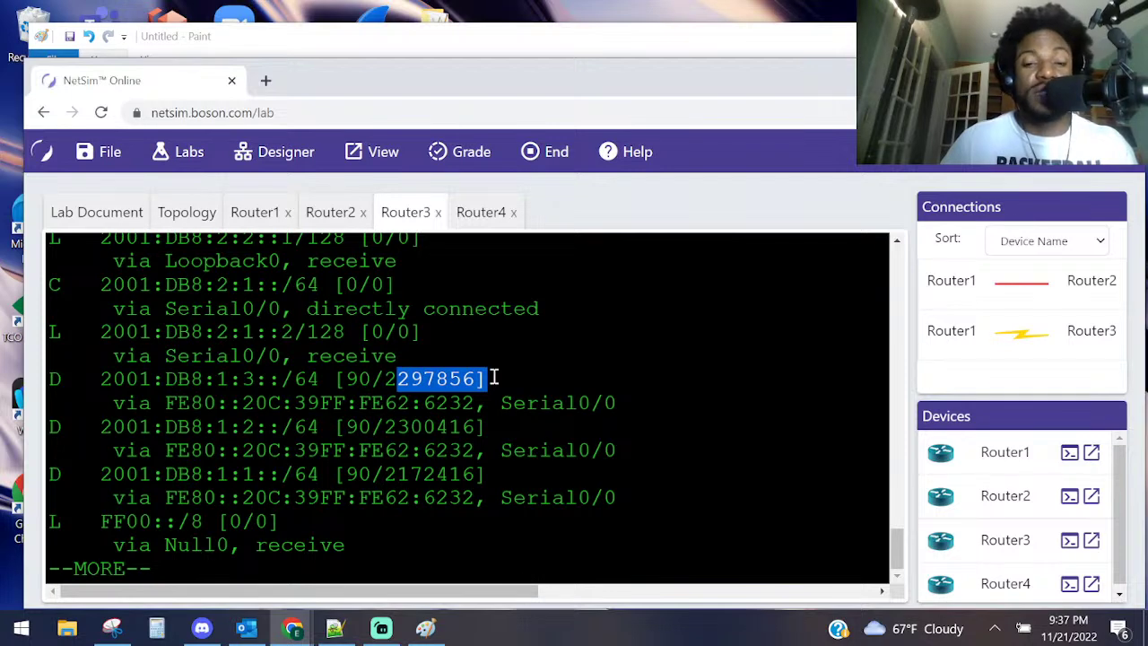
left_click_drag(379, 381, 473, 381)
left_click(374, 380)
left_click_drag(375, 380, 346, 380)
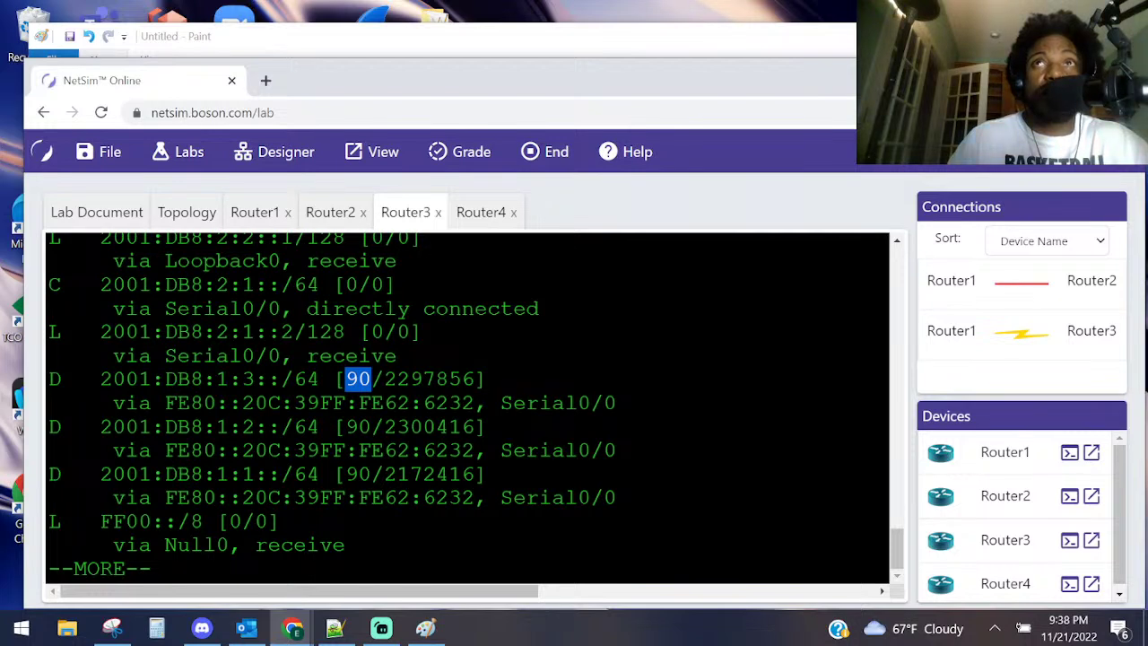
- Switch to Paint, undo the yellow and orange annotations on the topology diagram, and set the drawing colour to orange
left_click(547, 45)
key("ctrl+z")
key("ctrl+z")
key("ctrl+z")
key("ctrl+z")
key("ctrl+z")
key("ctrl+z")
key("ctrl+z")
key("ctrl+z")
key("ctrl+z")
key("ctrl+z")
key("ctrl+z")
key("ctrl+z")
key("ctrl+z")
key("ctrl+z")
key("ctrl+z")
key("ctrl+z")
key("ctrl+z")
key("ctrl+z")
key("ctrl+z")
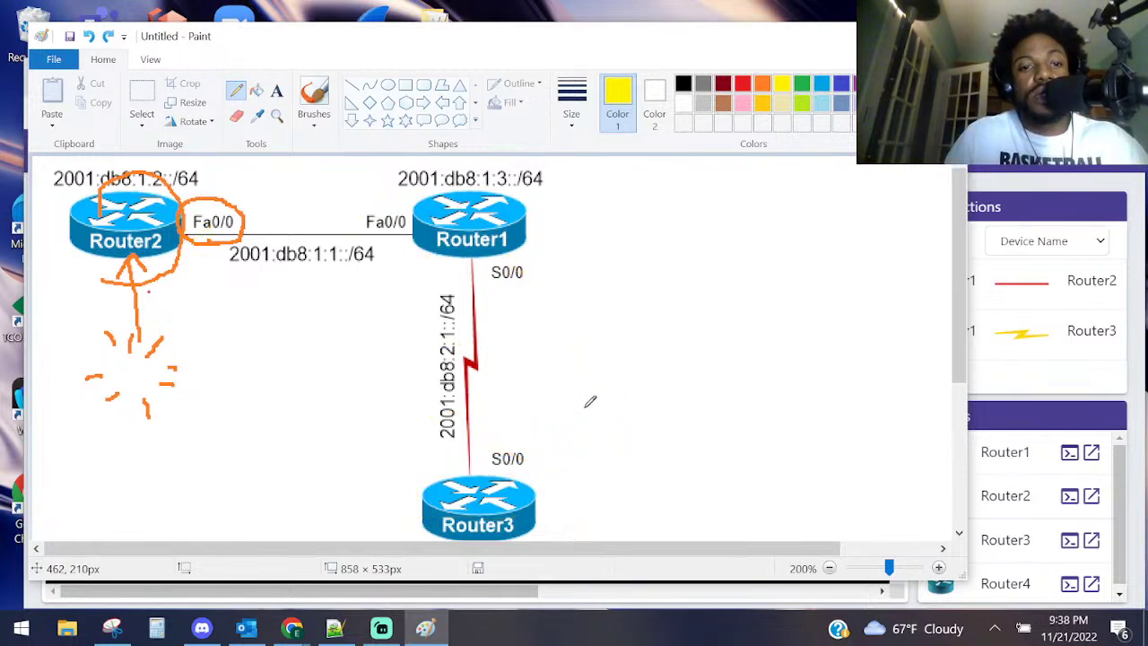
key("ctrl+z")
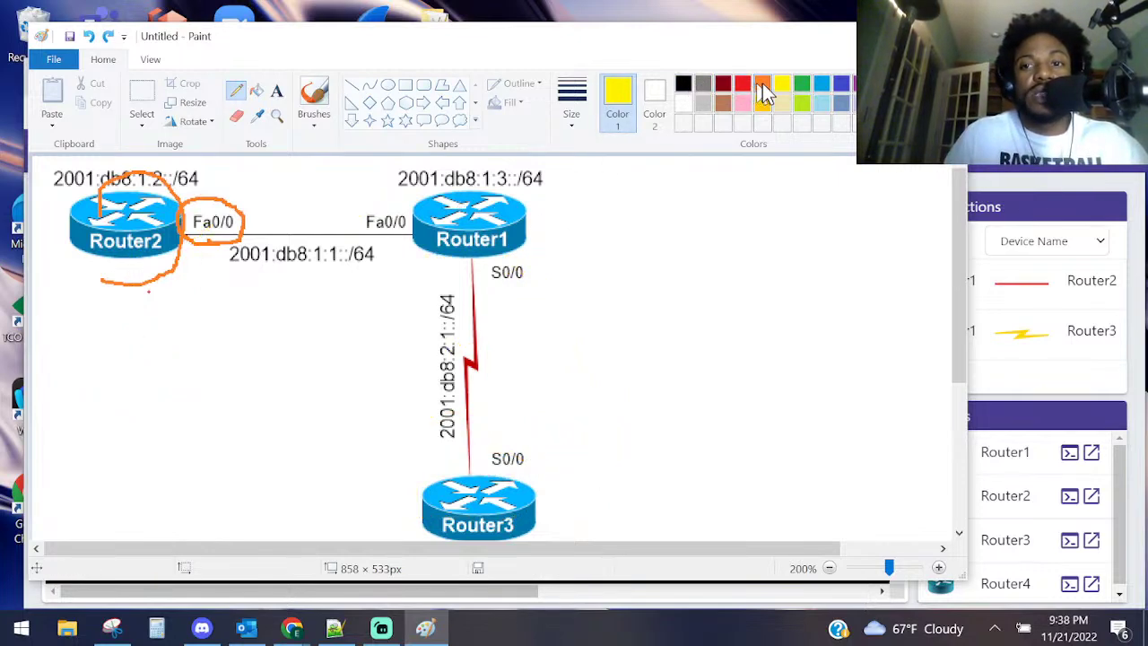
left_click(762, 84)
key("ctrl+z")
key("ctrl+z")
- Circle Router3, Router1's S0/0 and Router2's Fa0/0 in orange, and draw dashes along the Router1–Router3 serial link
mouse_move(544, 504)
left_mouse_down()
mouse_move(489, 501)
mouse_move(549, 495)
left_mouse_up()
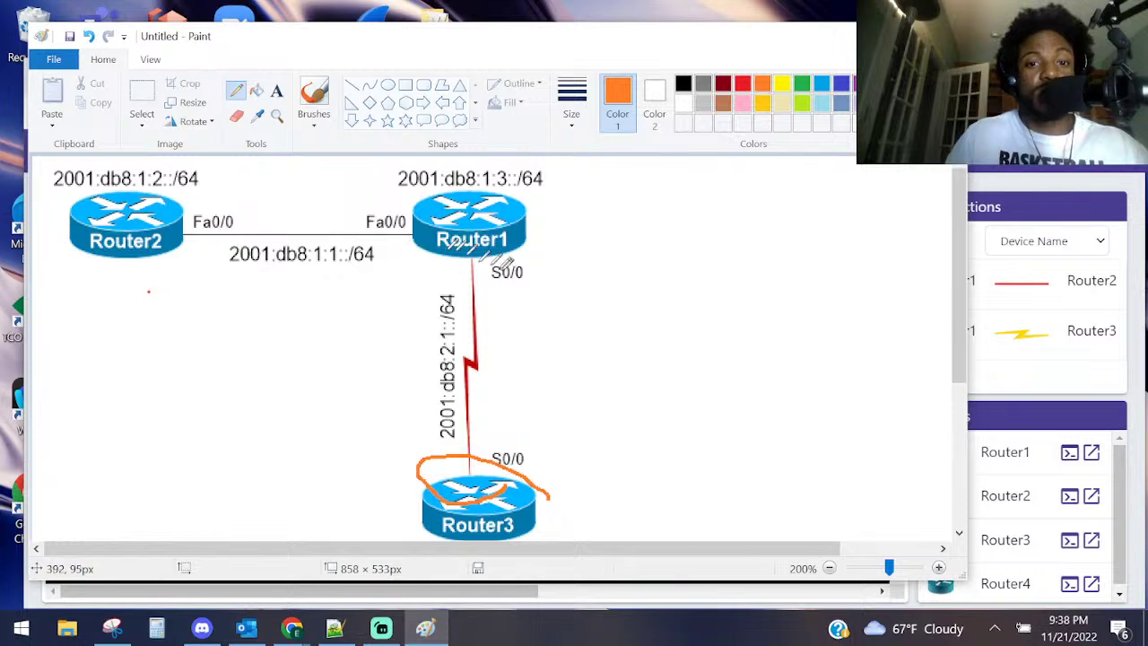
mouse_move(511, 278)
left_mouse_down()
mouse_move(485, 238)
mouse_move(474, 280)
left_mouse_up()
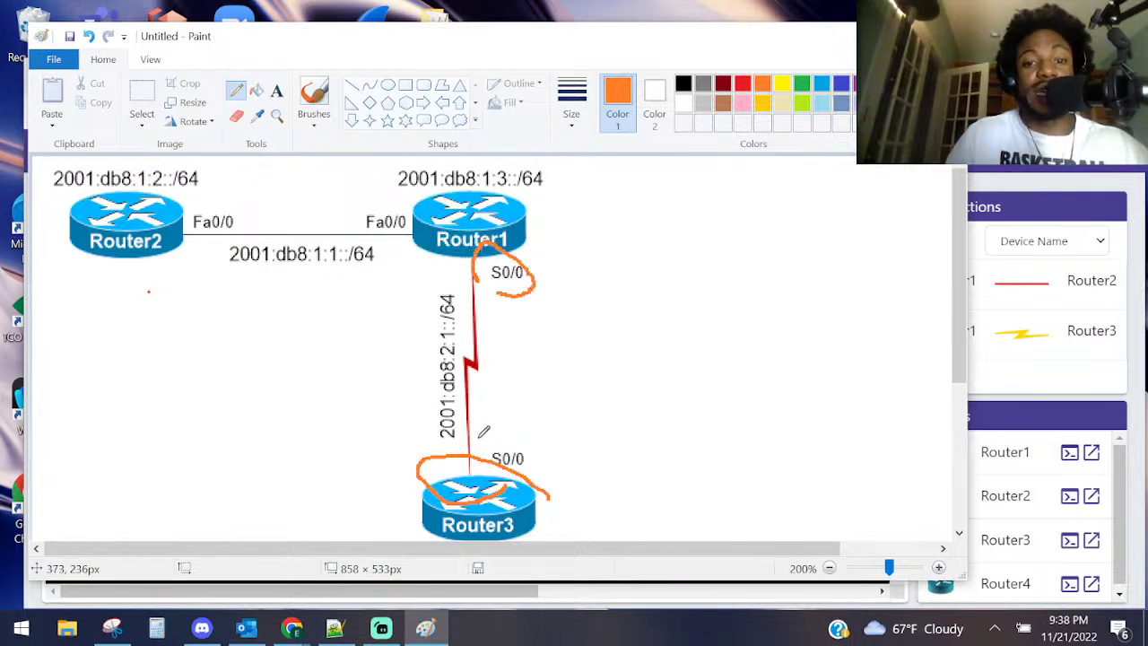
mouse_move(476, 442)
left_mouse_down()
mouse_move(515, 400)
mouse_move(529, 316)
left_mouse_up()
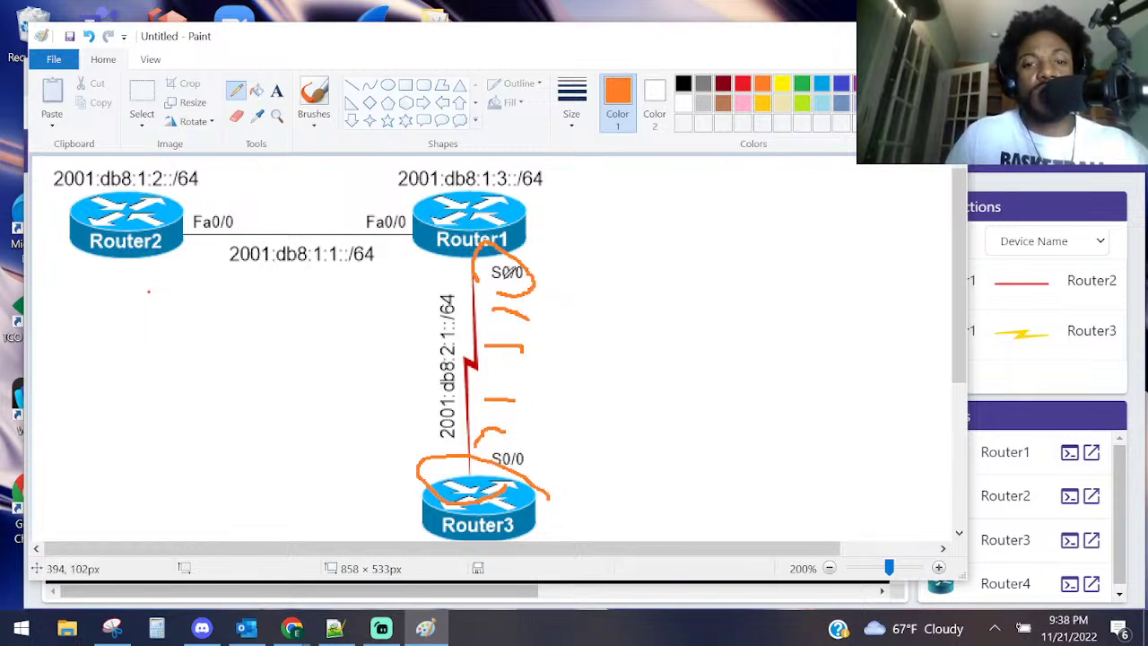
mouse_move(213, 239)
left_mouse_down()
mouse_move(229, 201)
mouse_move(209, 235)
left_mouse_up()
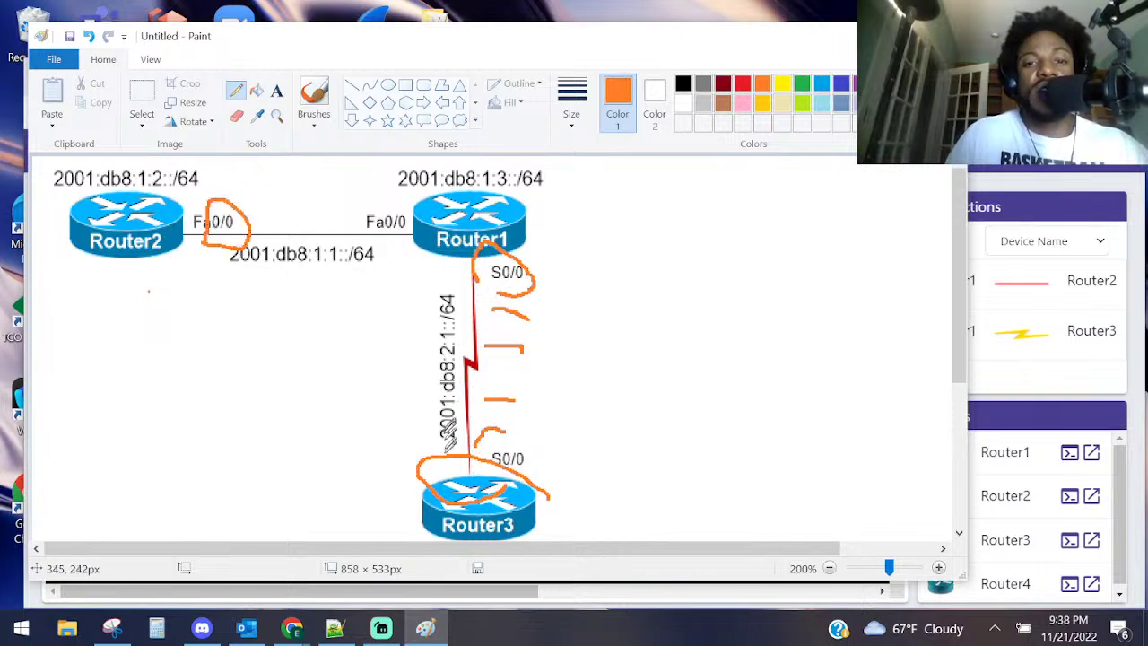
left_click_drag(474, 349, 258, 230)
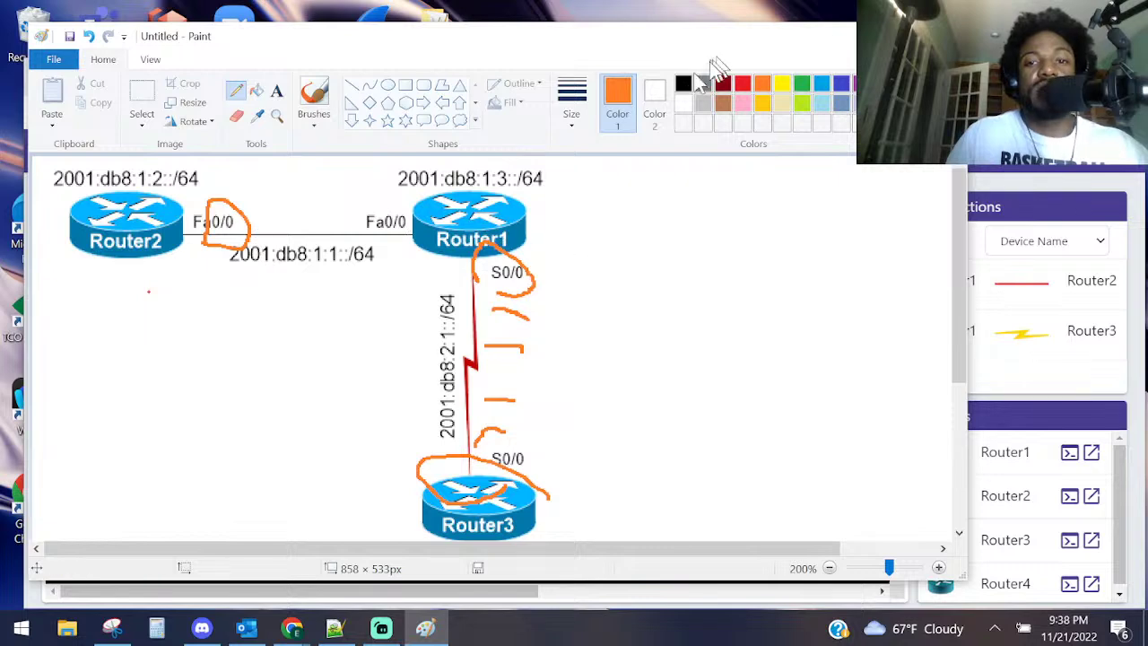
- Switch from Paint to Router3's console in NetSim and page to the end of the IPv6 routing table
left_click(357, 591)
left_click(403, 580)
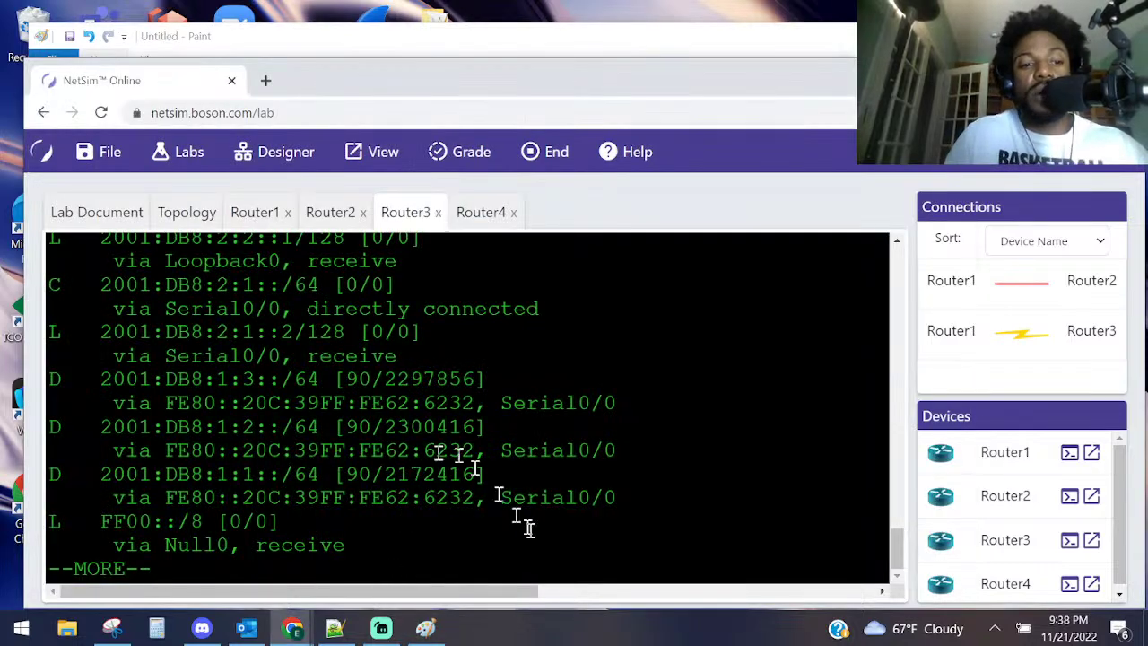
key("space")
- Ping Router1's serial interface address 2001:db8:2:1::1 over IPv6 from Router3
type("ping")
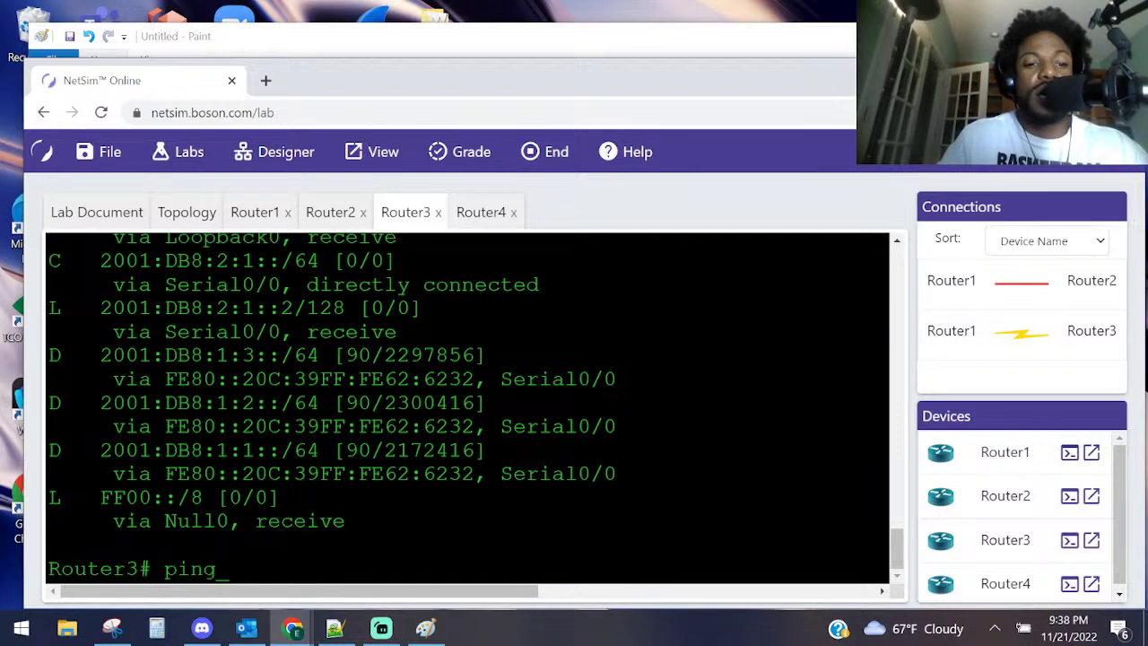
type(" ipv")
key("Tab")
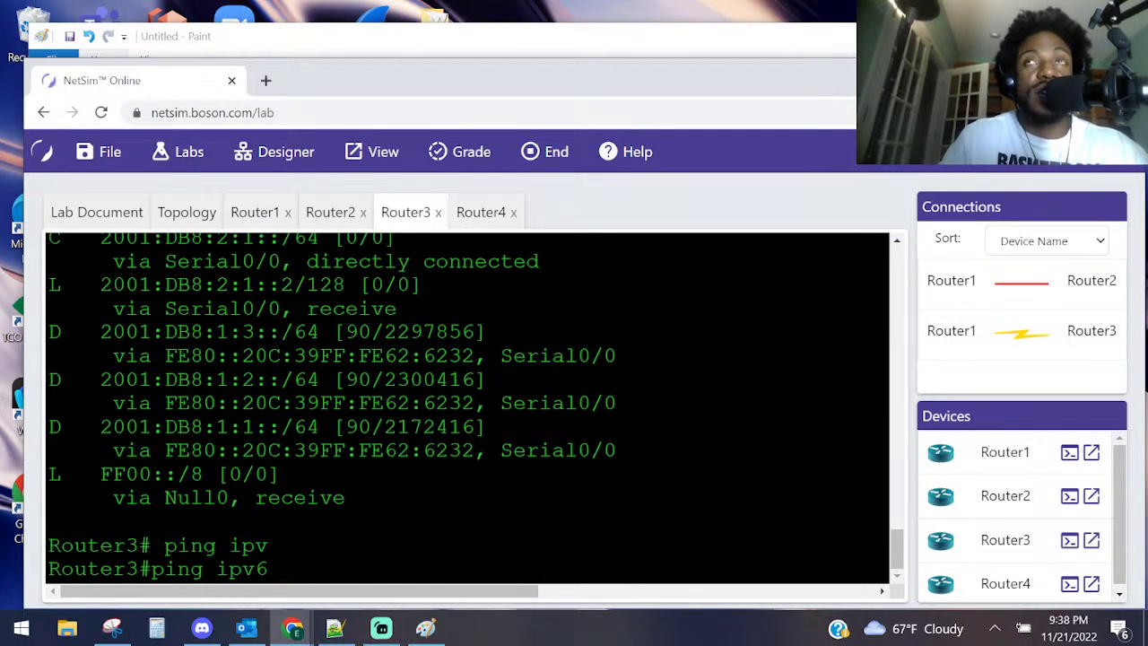
type("1")
key("BackSpace")
type("2001")
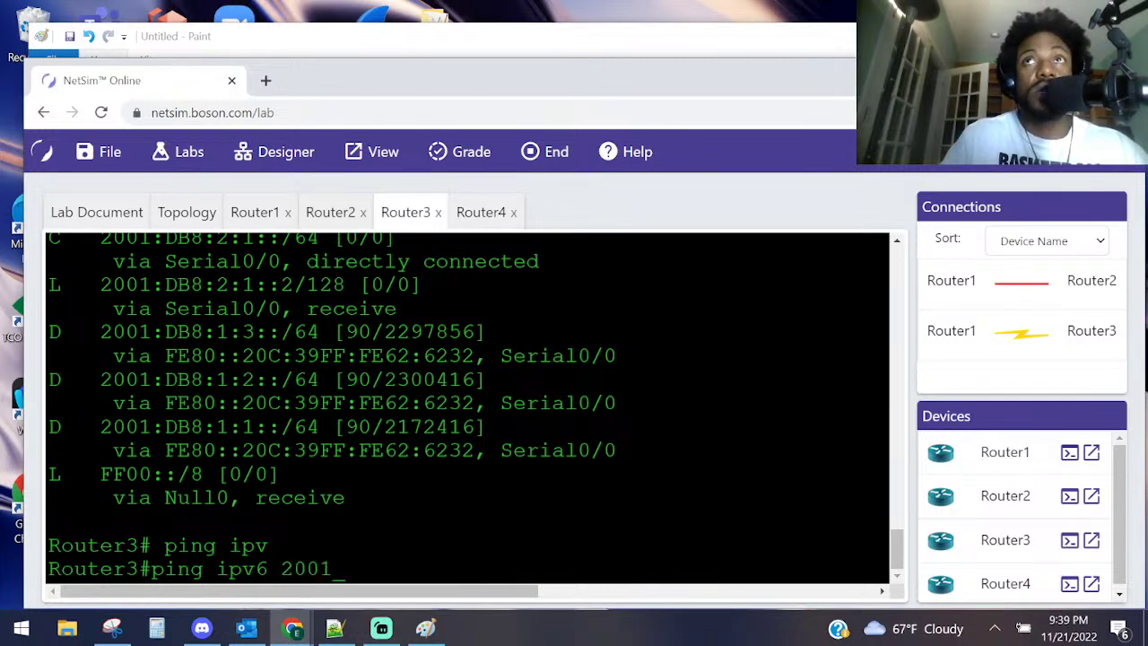
type(":db")
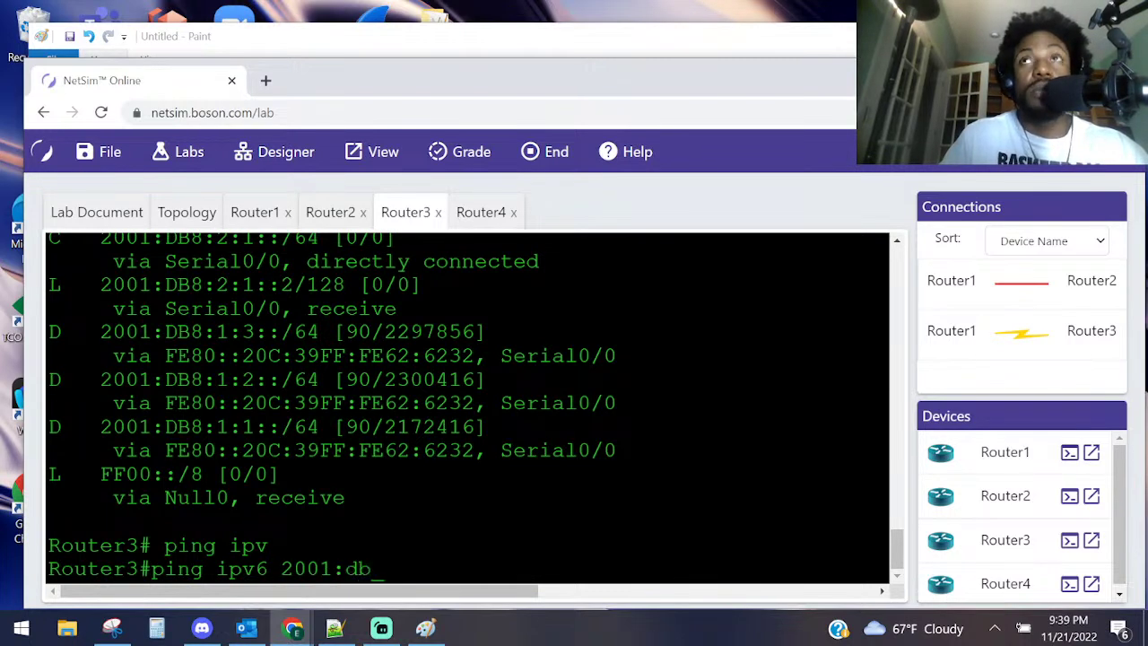
type("8")
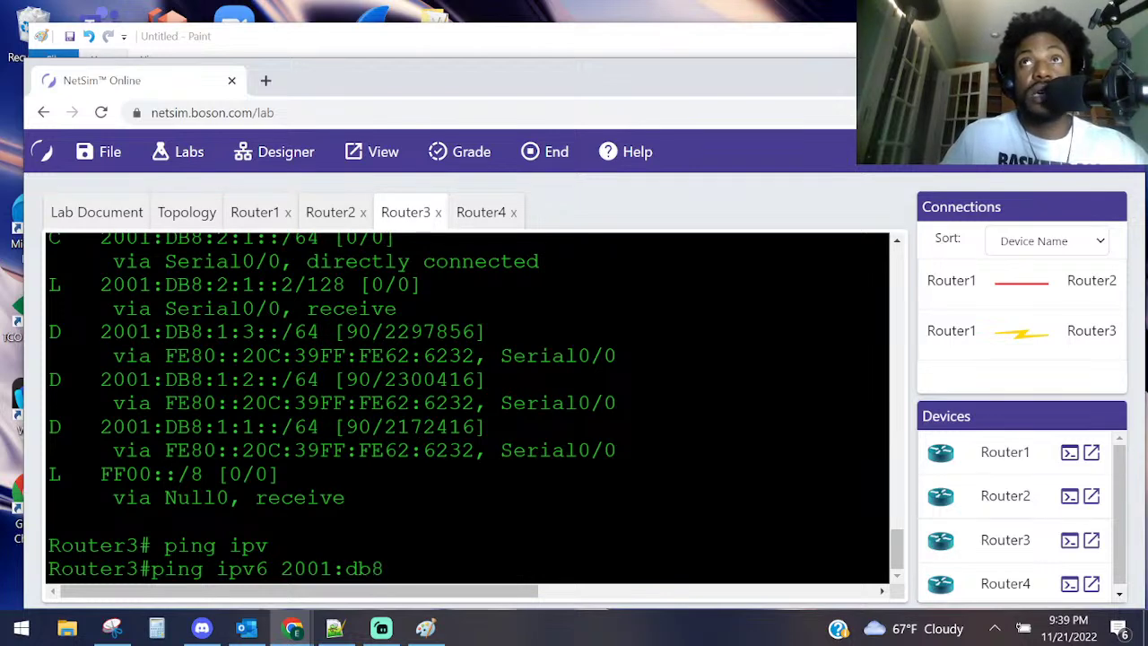
type(":")
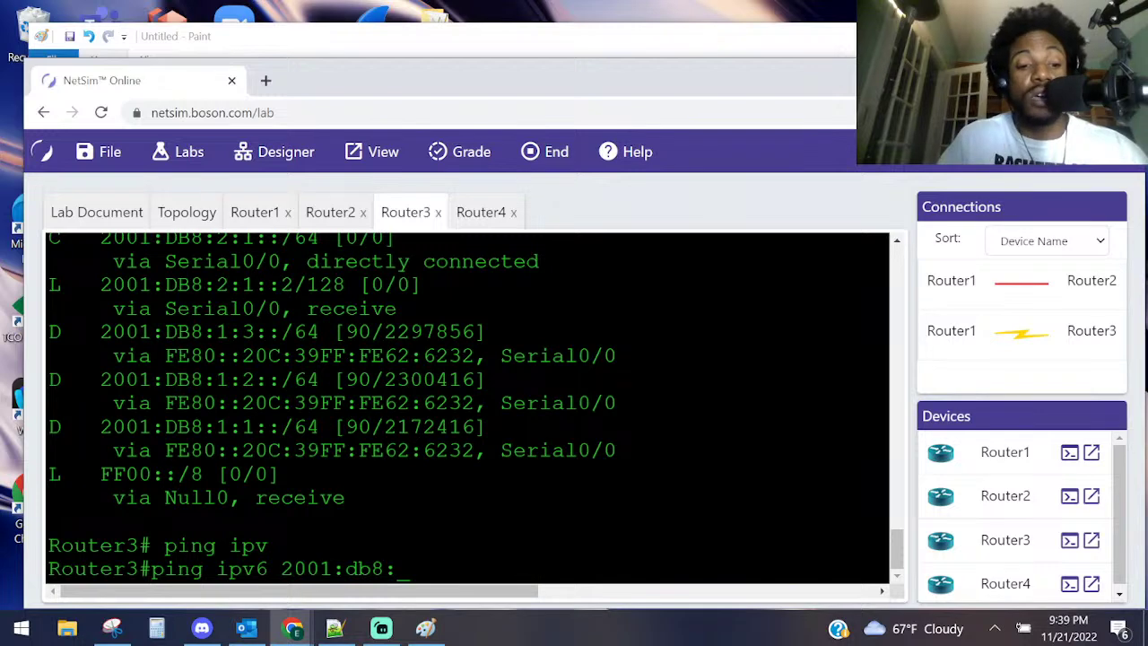
type("2")
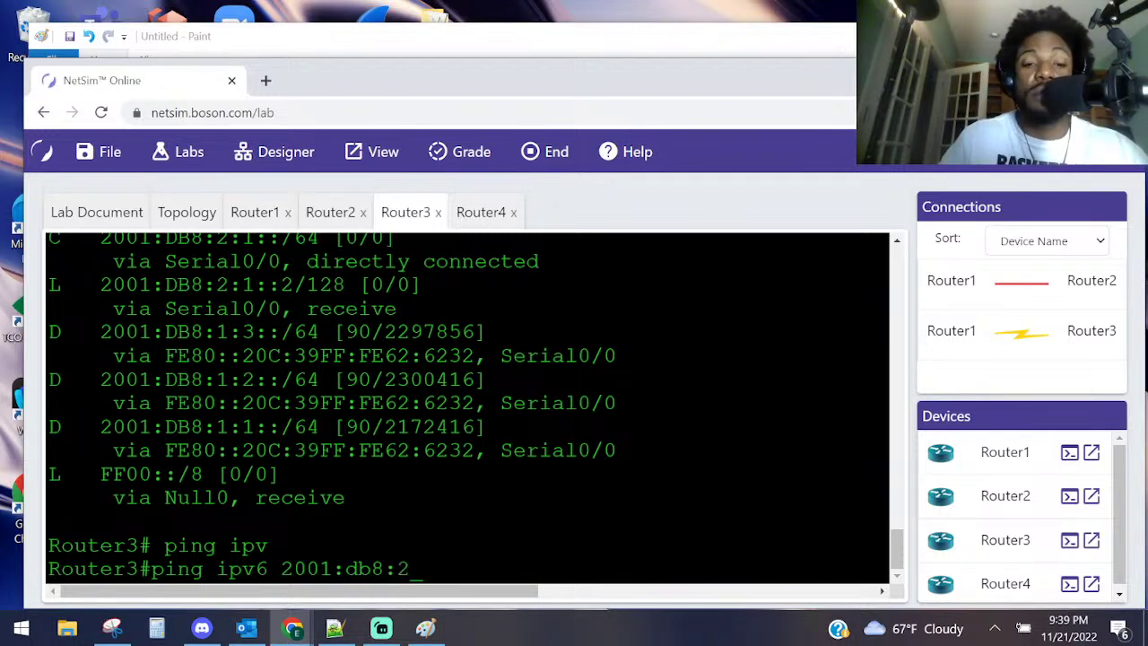
type(":1::1")
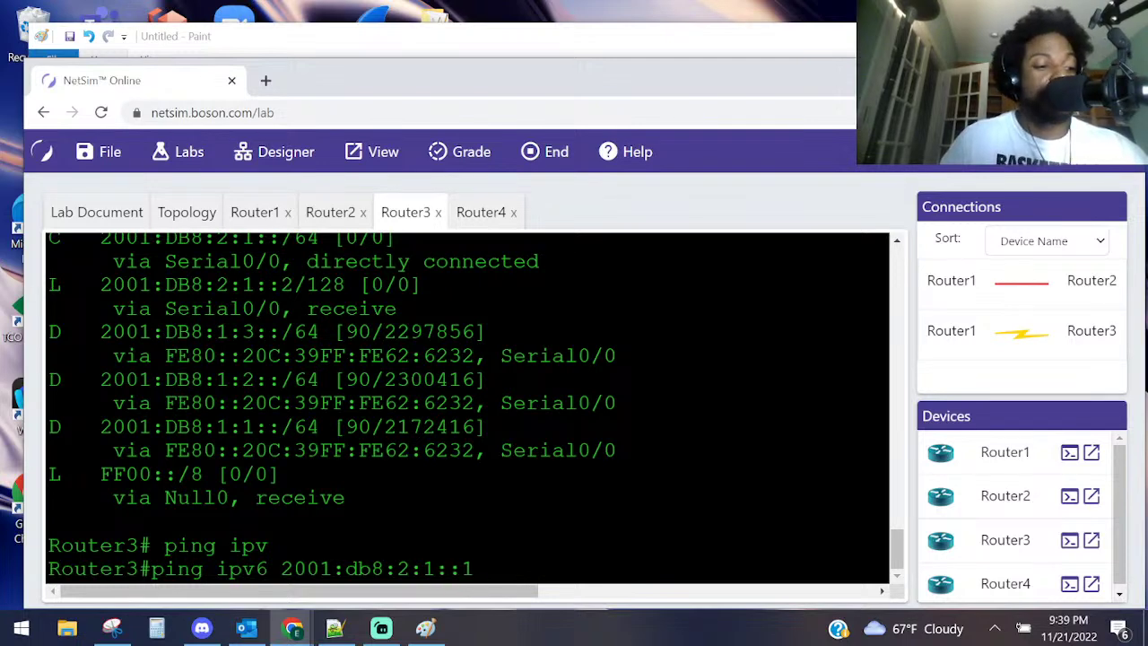
key("Return")
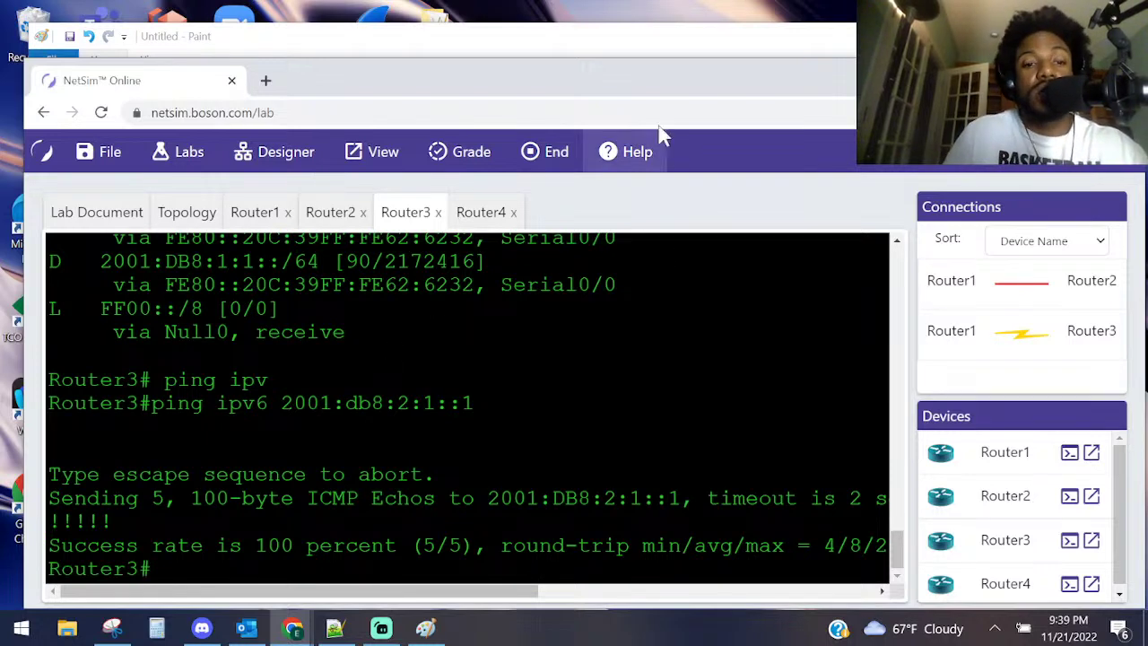
- Ping Router2's FastEthernet address 2001:db8:1:1::2 over IPv6 from Router3
type("pin")
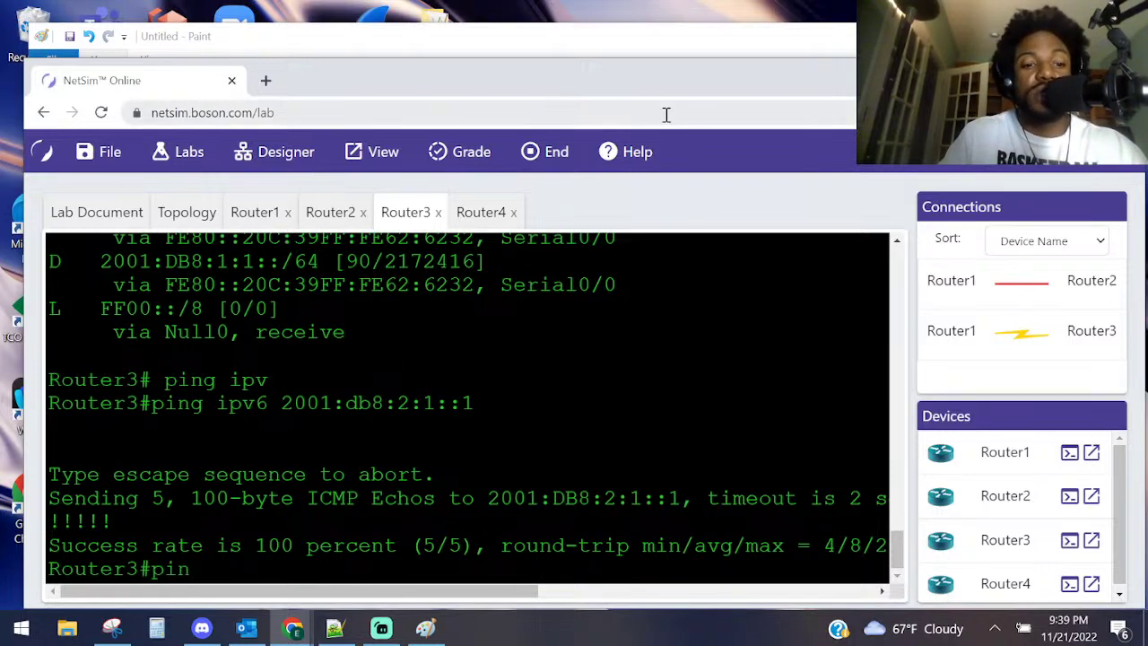
type("g")
key("Tab")
type("ipv")
key("Tab")
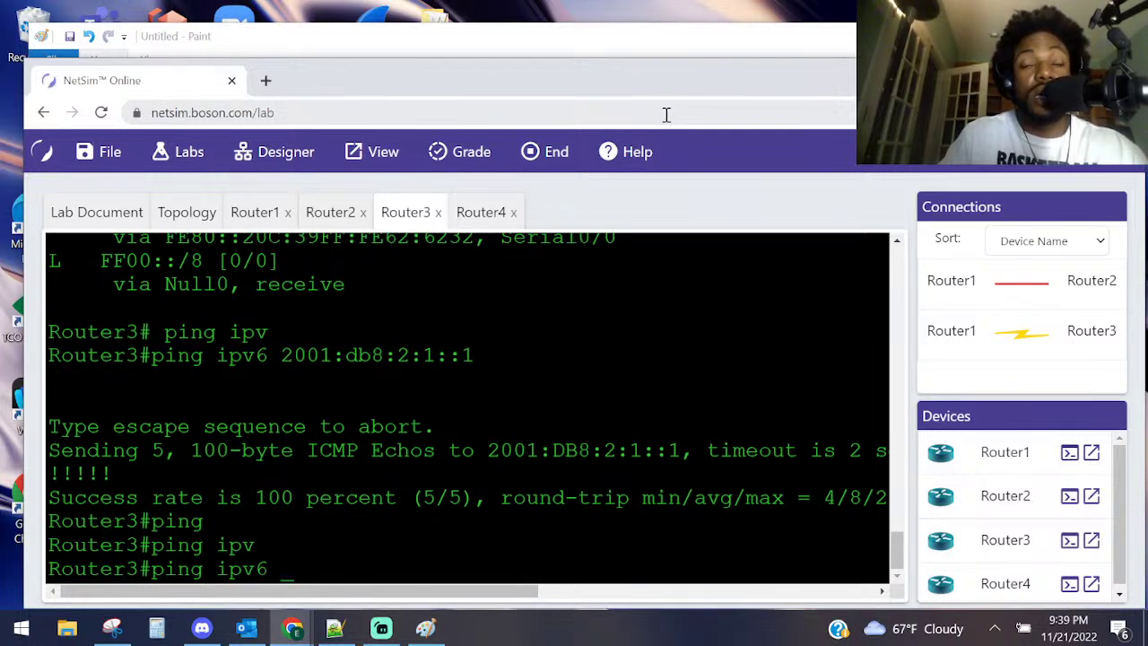
type("2001:db")
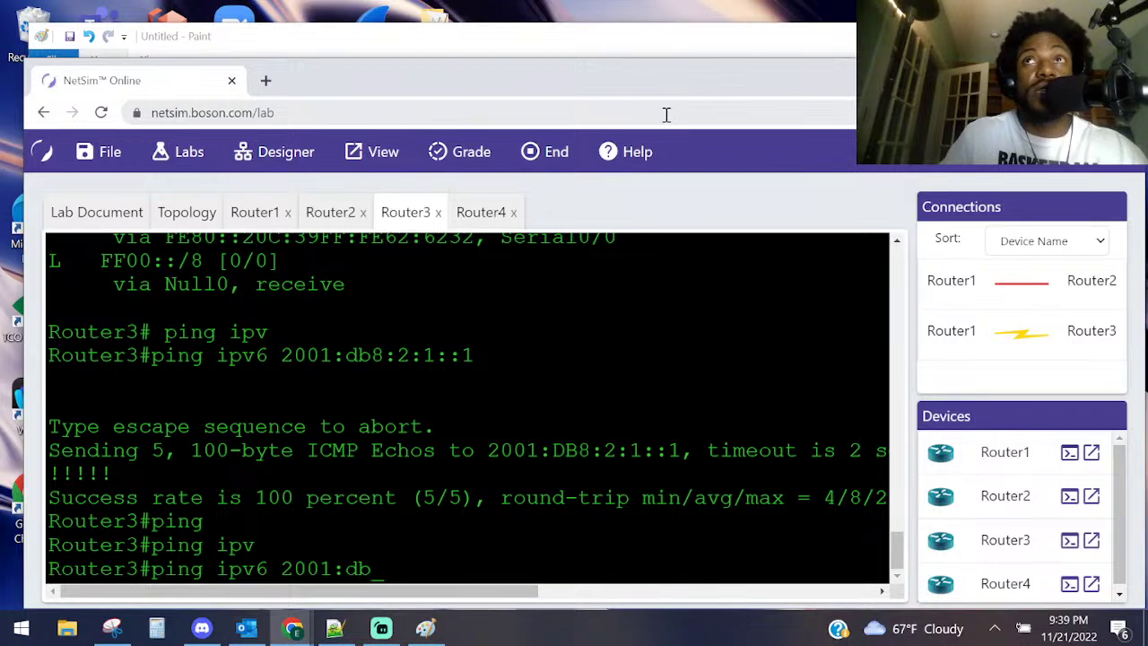
type("8:")
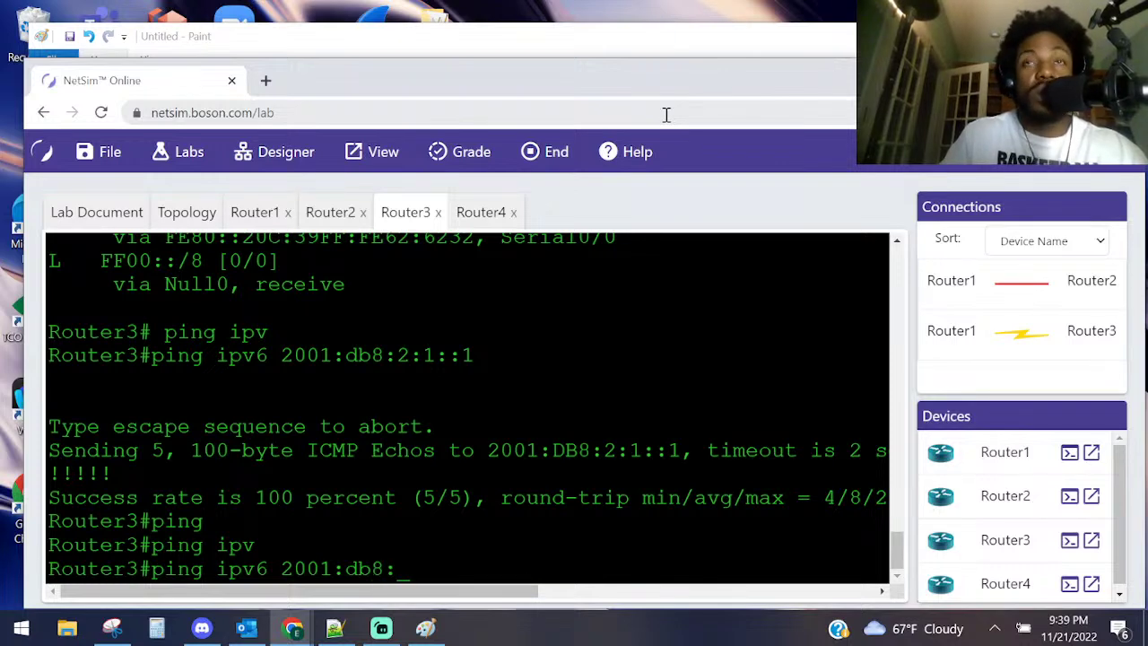
type("1:")
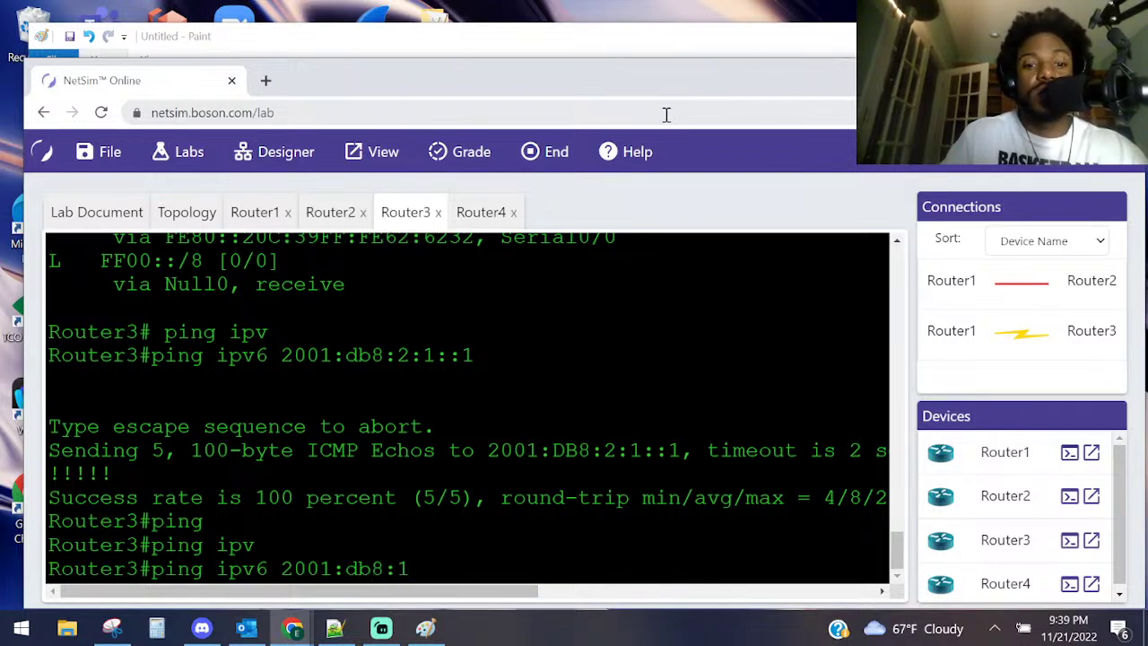
type("1")
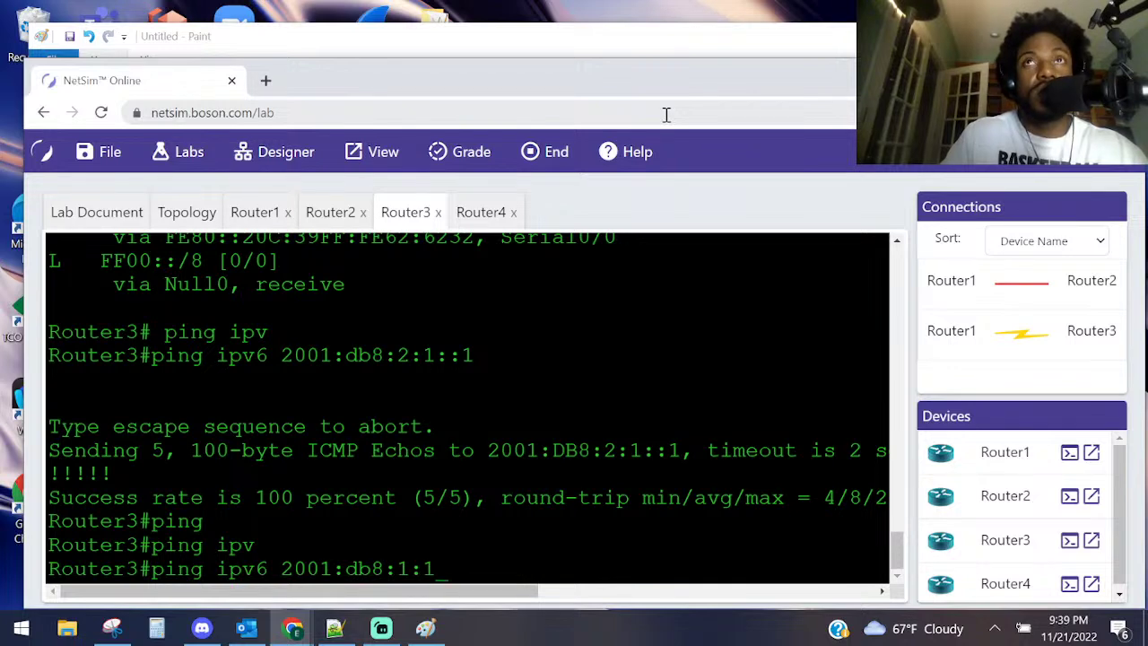
type("::2")
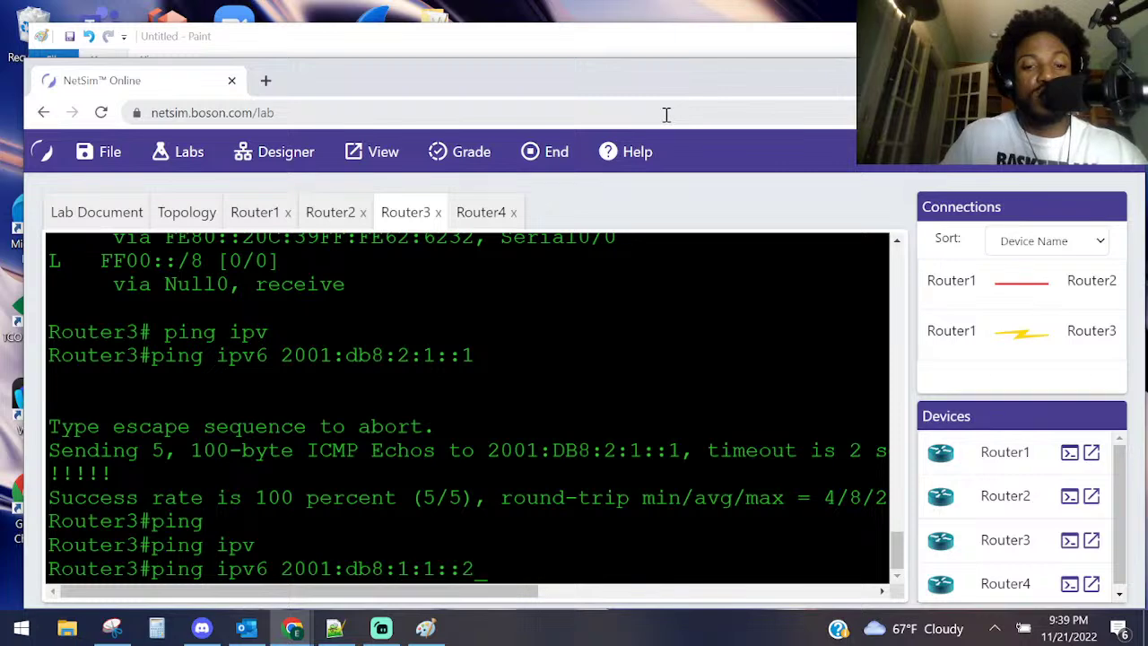
key("Return")
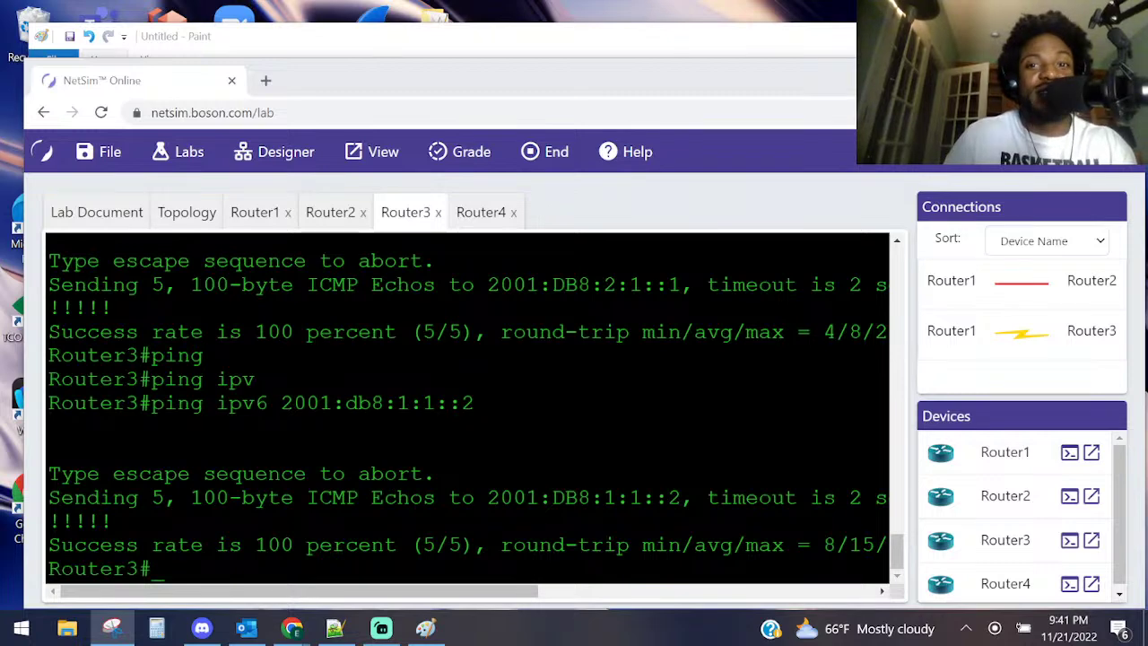
- Switch to Paint, start a new drawing without saving the old one, and paste the copied Frame Relay topology diagram
left_click(562, 38)
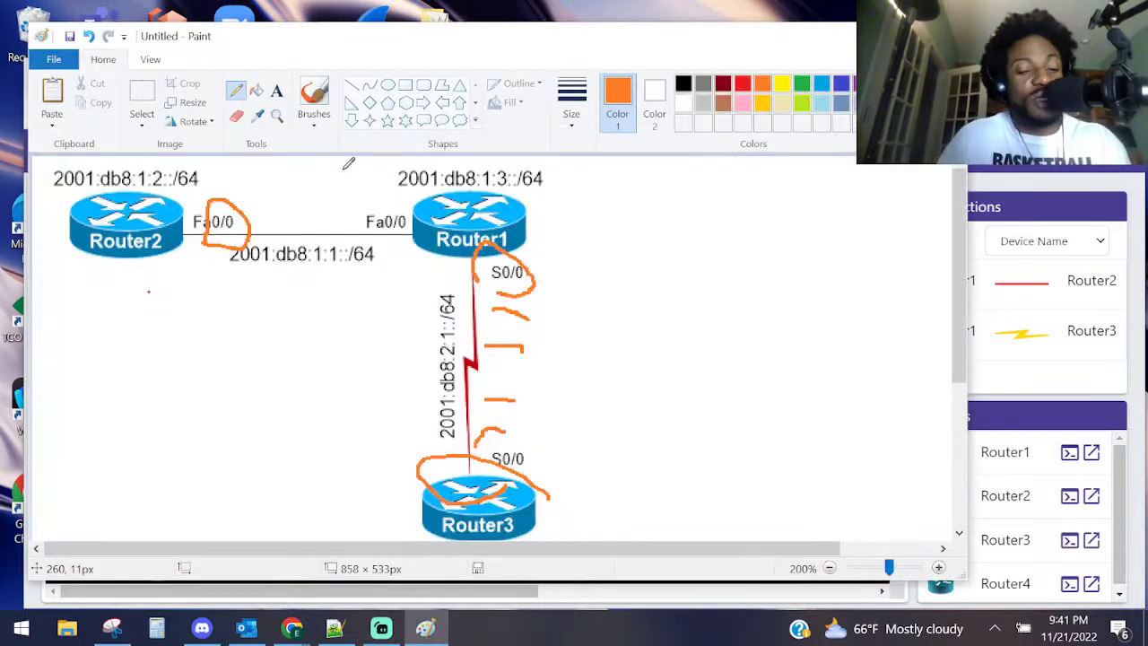
left_click(54, 59)
left_click(71, 89)
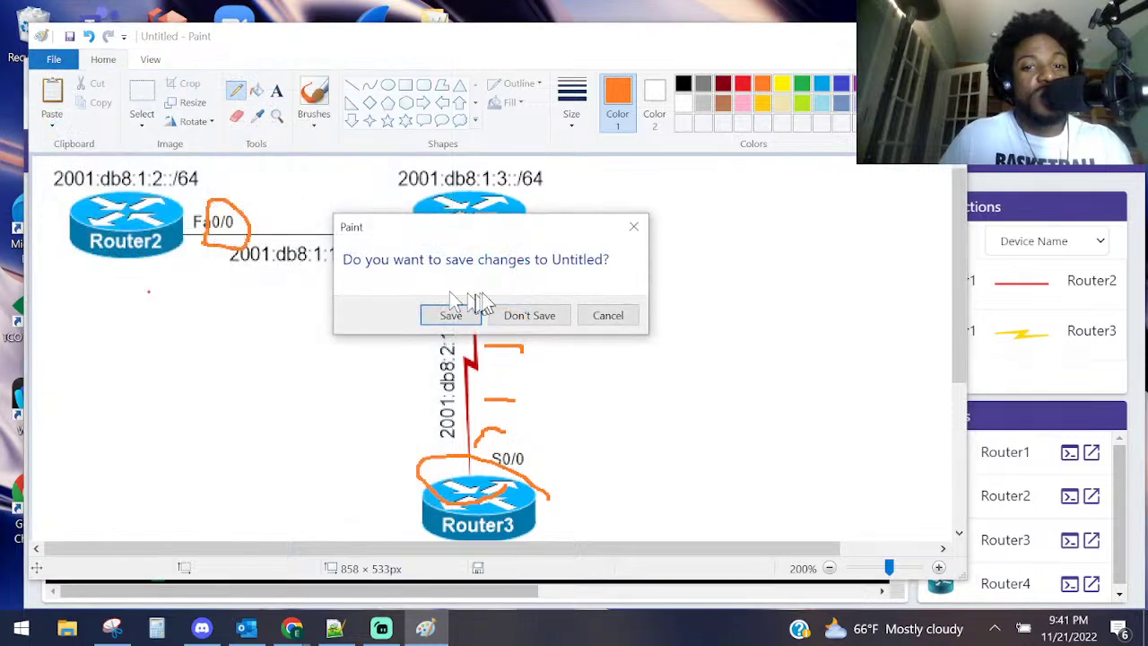
left_click(526, 311)
key("ctrl+v")
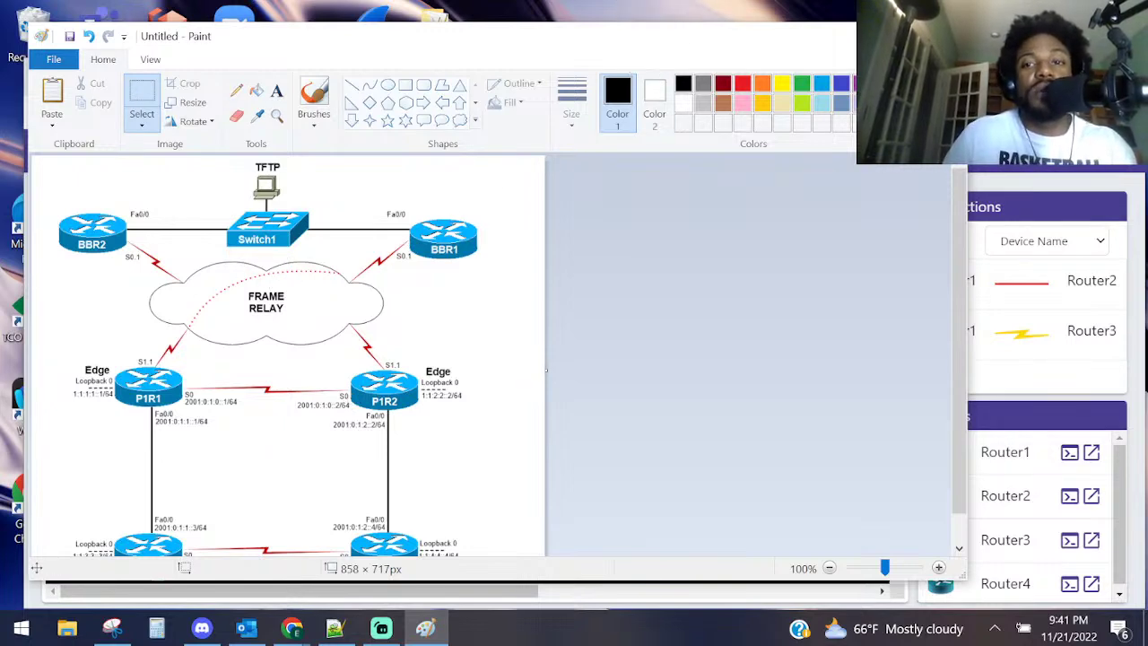
- Set up the Pencil tool with orange as the drawing colour and the third line thickness
left_click(763, 83)
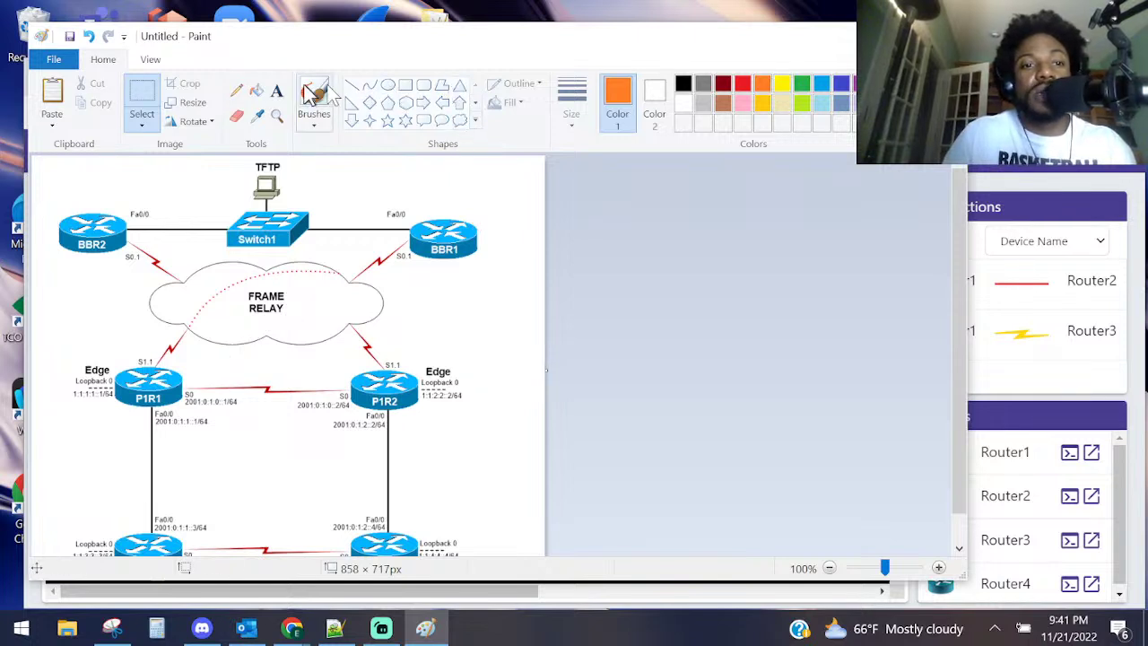
left_click(236, 90)
left_click(571, 103)
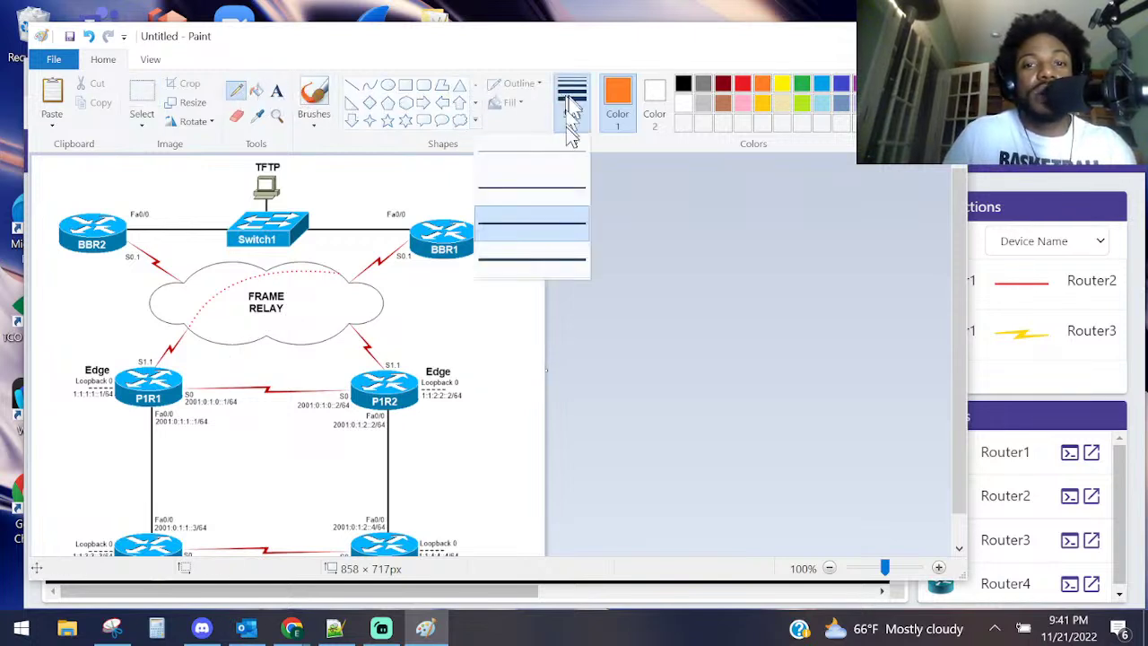
left_click(536, 224)
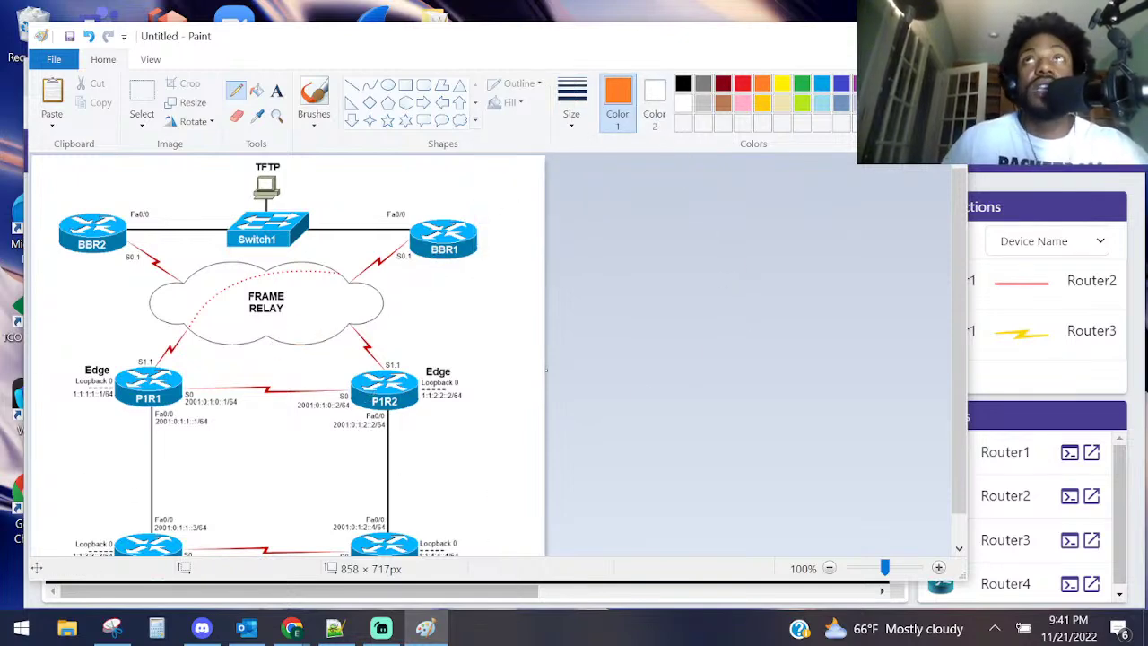
- Bring the new lab's NetSim window into view and examine its topology diagram from the TFTP server to P1R3 and P1R4
key("alt+Tab")
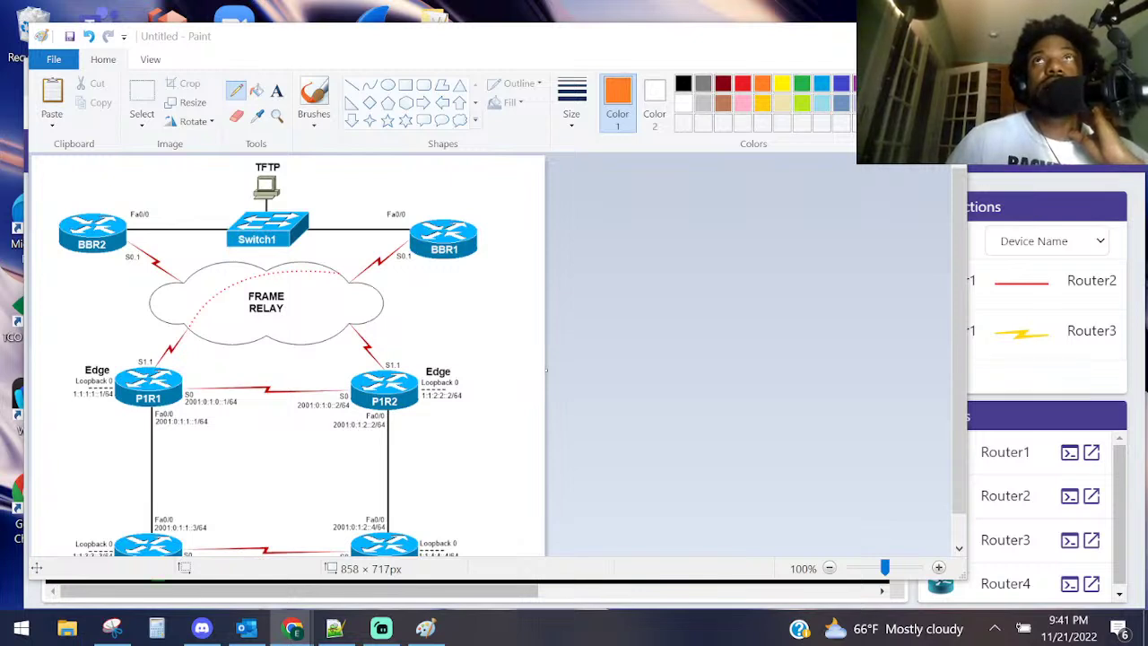
mouse_move(1147, 0)
left_mouse_down()
mouse_move(872, 0)
mouse_move(961, 57)
mouse_move(233, 130)
mouse_move(350, 89)
mouse_move(469, 129)
left_mouse_up()
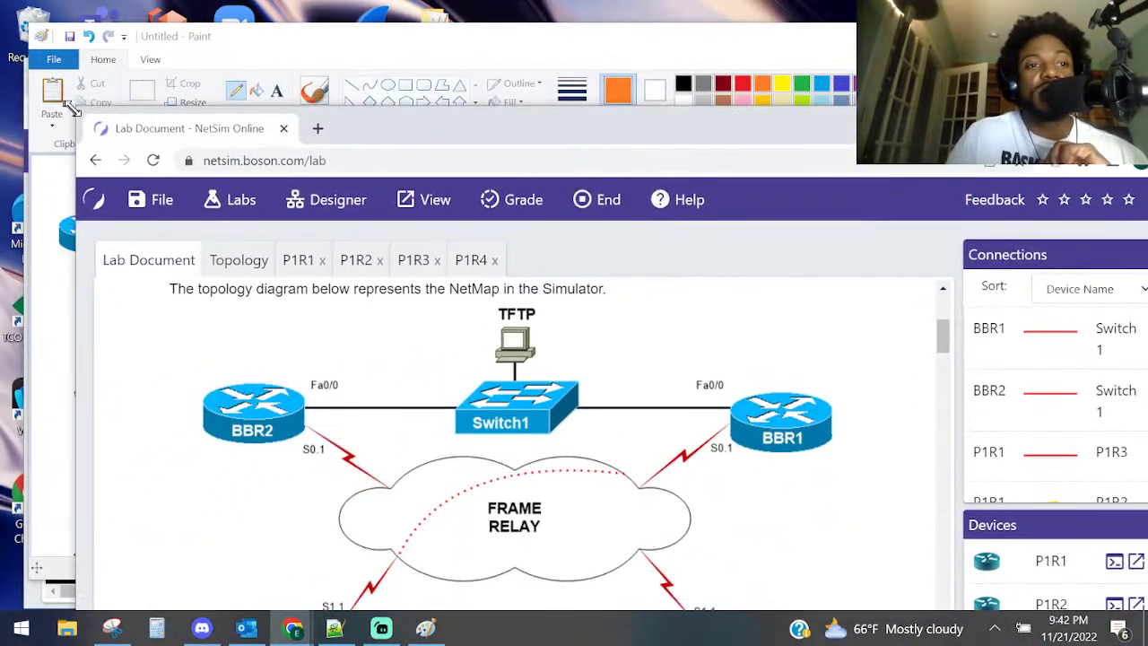
left_click_drag(75, 108, 389, 283)
mouse_move(692, 309)
left_mouse_down()
mouse_move(489, 252)
mouse_move(330, 93)
mouse_move(314, 56)
left_mouse_up()
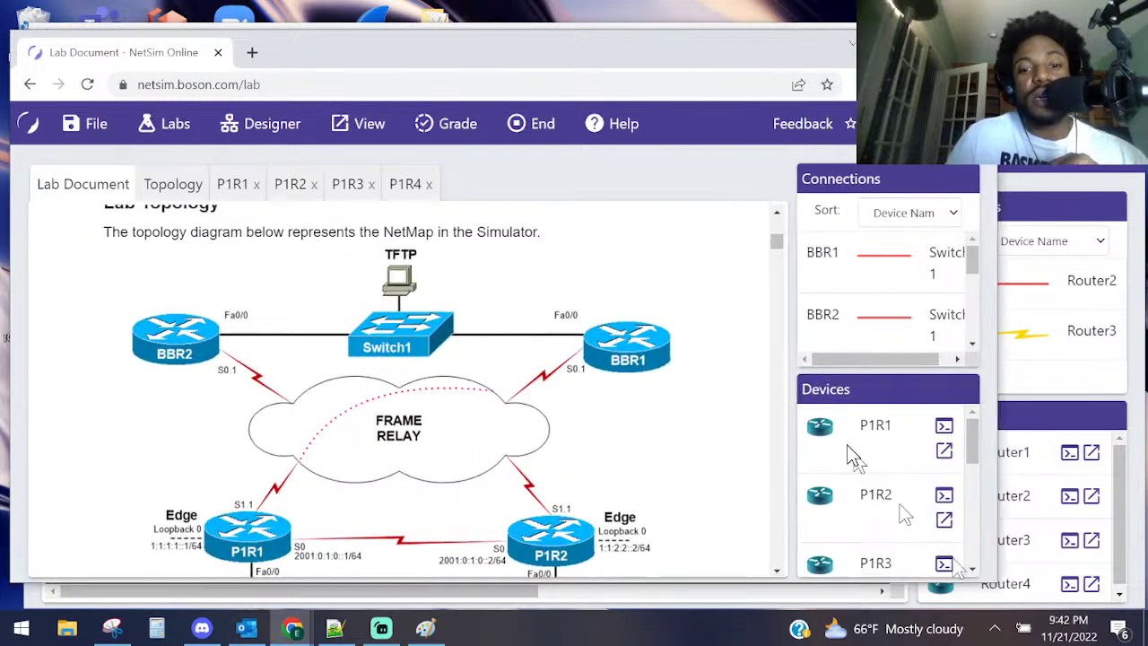
scroll(410, 223, "down", 2)
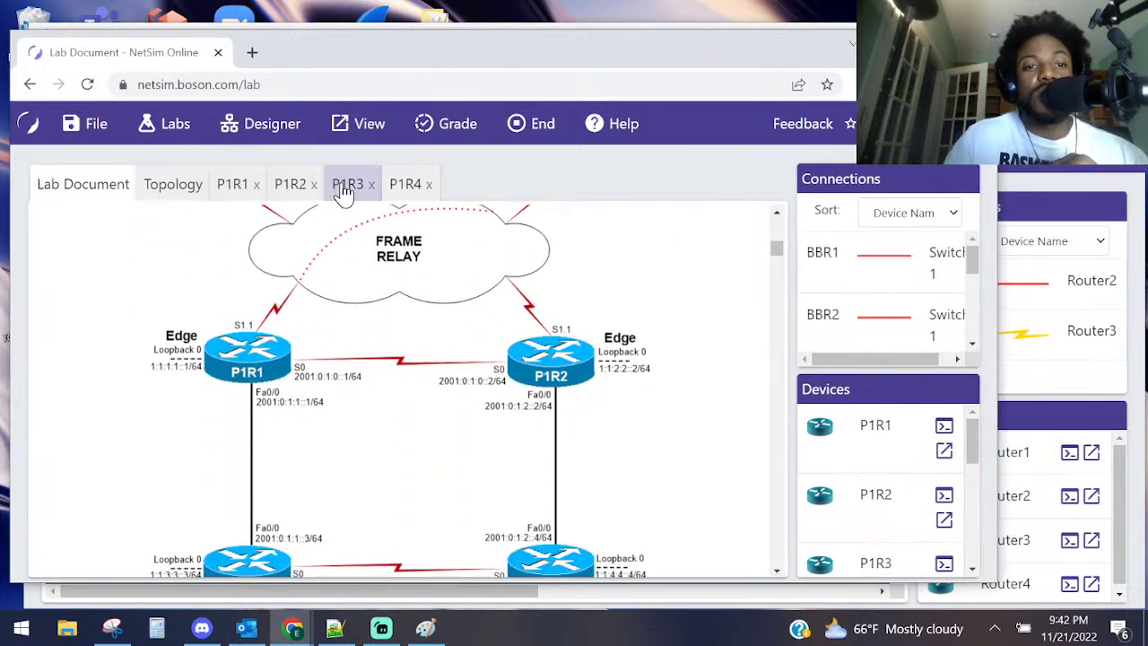
scroll(329, 323, "down", 2)
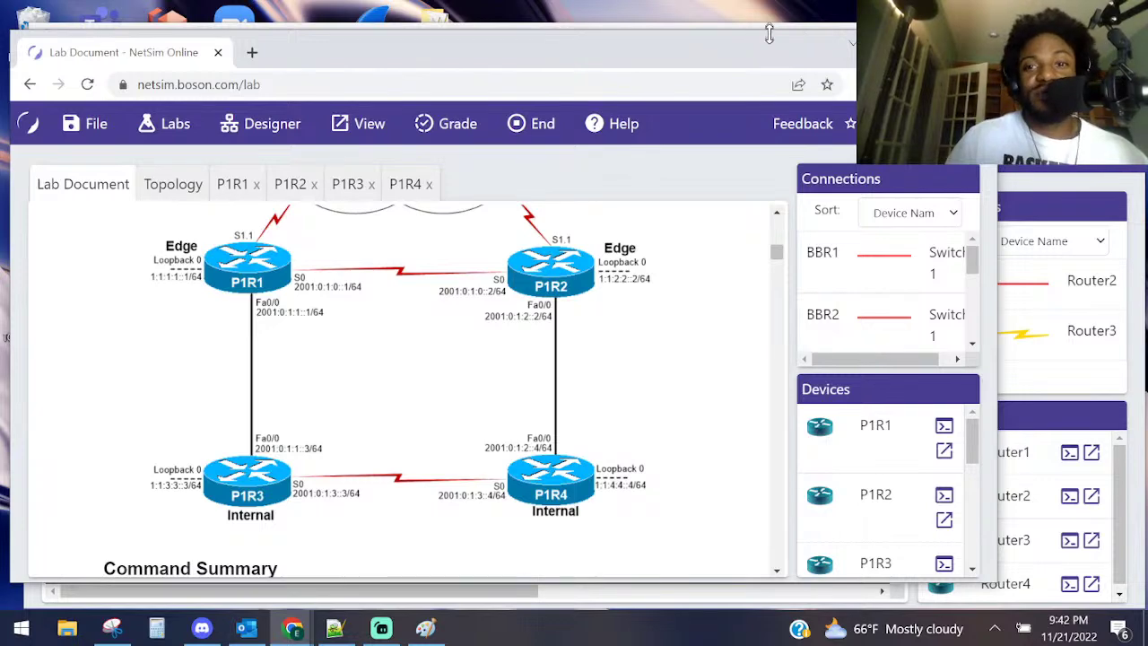
- Return to Paint, cross out the Frame Relay section in orange, and draw an arc around the P1R1 and P1R2 edge routers
left_click_drag(765, 25, 765, 173)
left_click(625, 61)
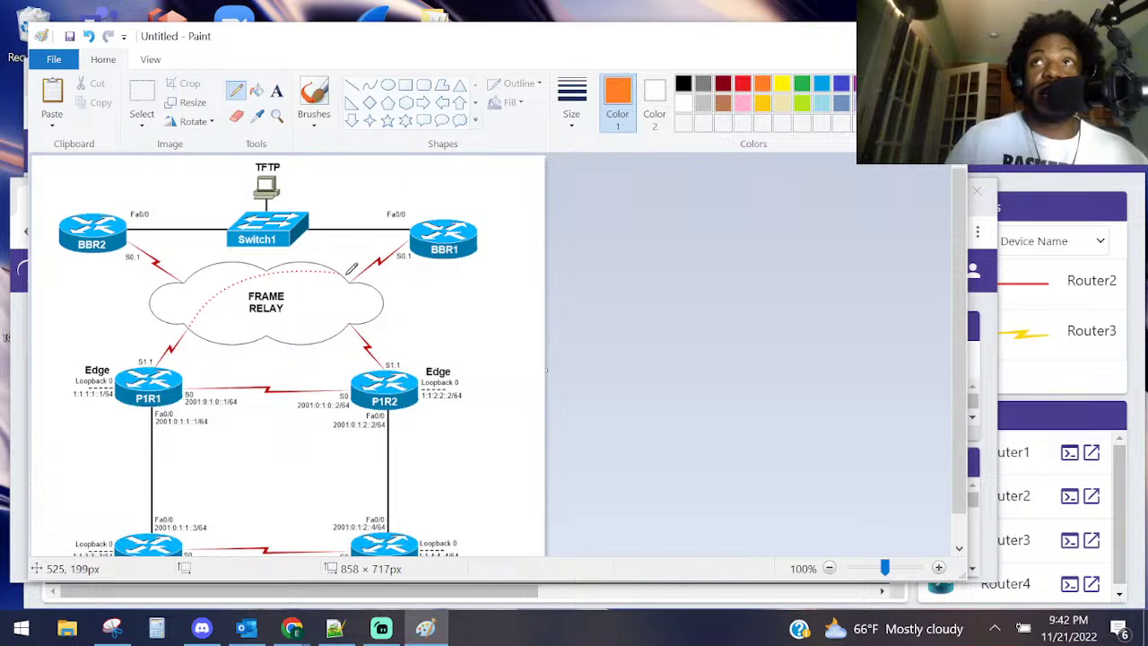
left_click_drag(146, 213, 387, 333)
mouse_move(440, 209)
left_mouse_down()
mouse_move(150, 347)
mouse_move(499, 422)
mouse_move(499, 474)
left_mouse_up()
mouse_move(104, 371)
left_mouse_down()
mouse_move(62, 370)
mouse_move(32, 459)
left_mouse_up()
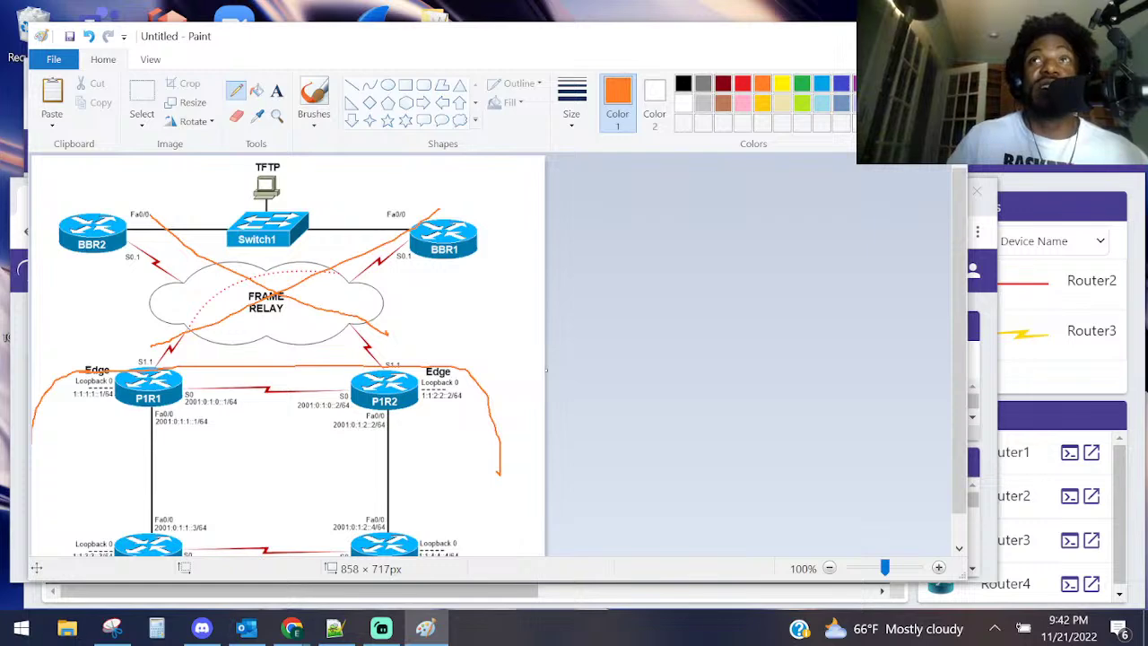
- Undo the arc and the second stroke of the cross in Paint, and set the pencil to the thickest line
key("alt+Tab")
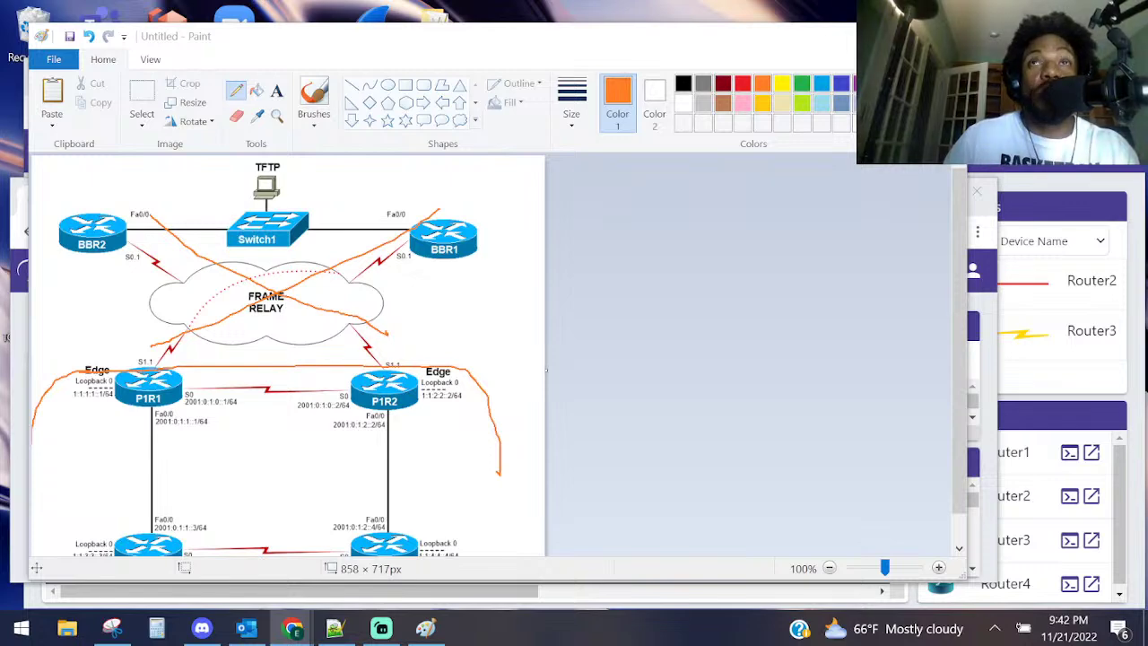
scroll(768, 187, "down", 1)
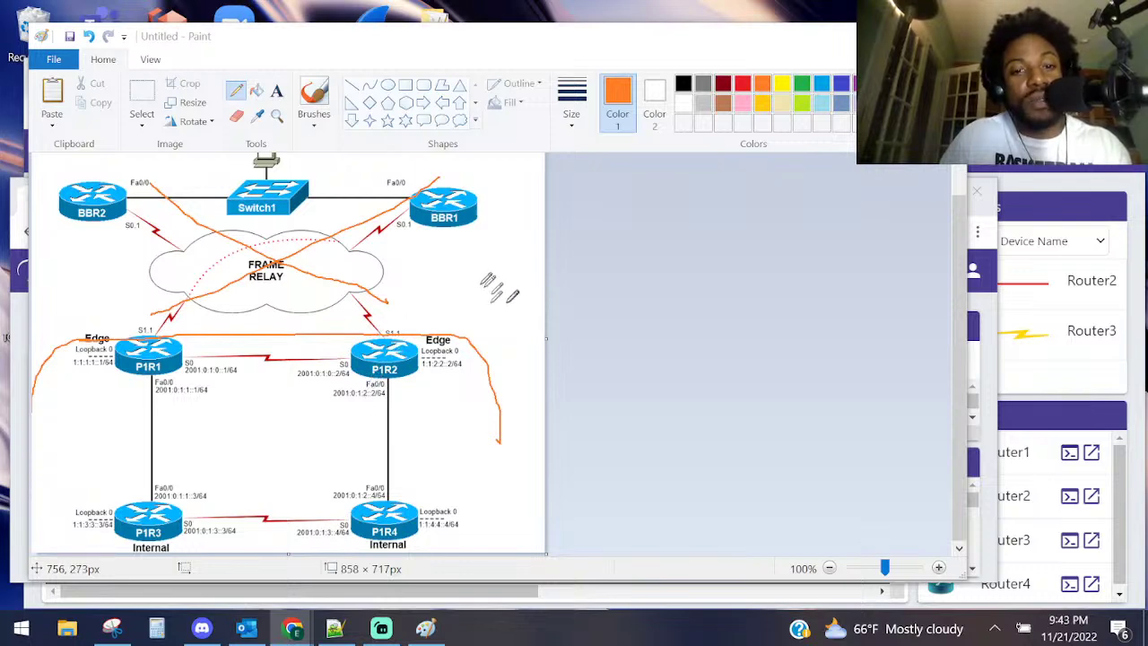
key("ctrl+z")
key("ctrl+z")
left_click(571, 114)
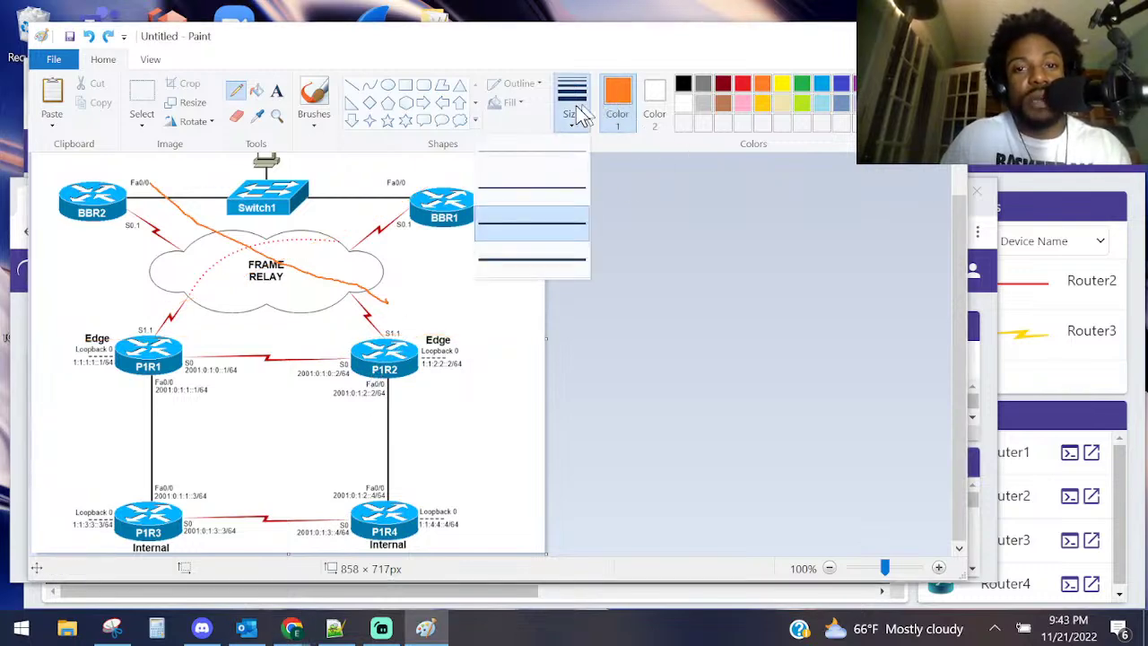
left_click(526, 249)
scroll(523, 311, "up", 1)
scroll(524, 305, "down", 5)
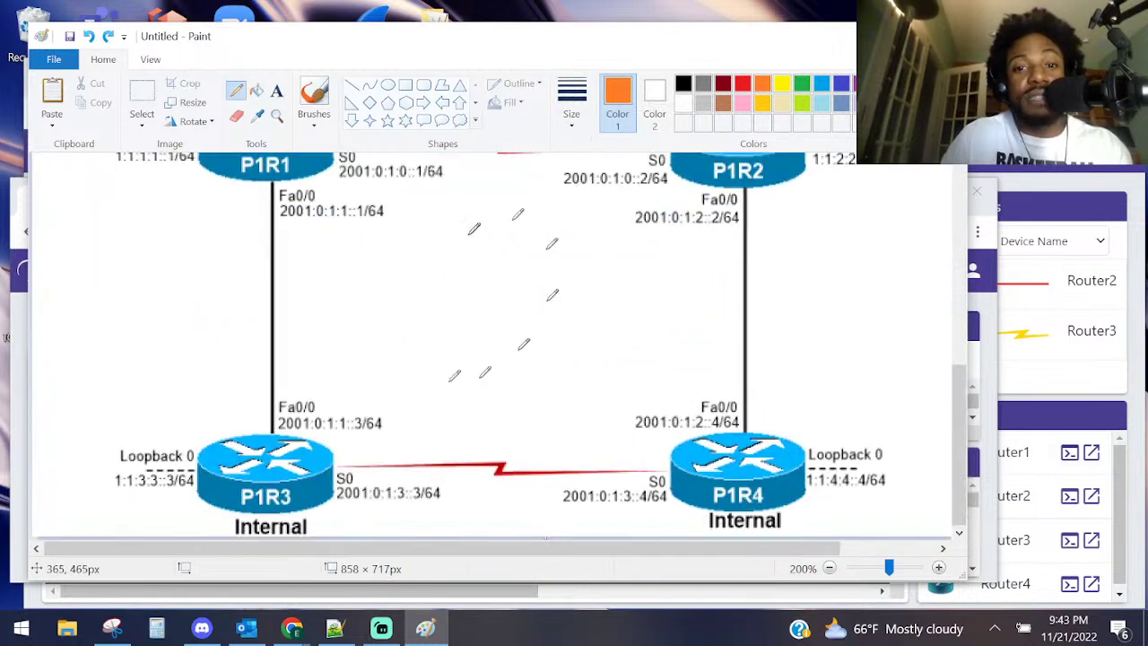
- Minimize Paint and bring the completed EIGRP lab's NetSim window with the Router3 console to the front
scroll(672, 314, "up", 5)
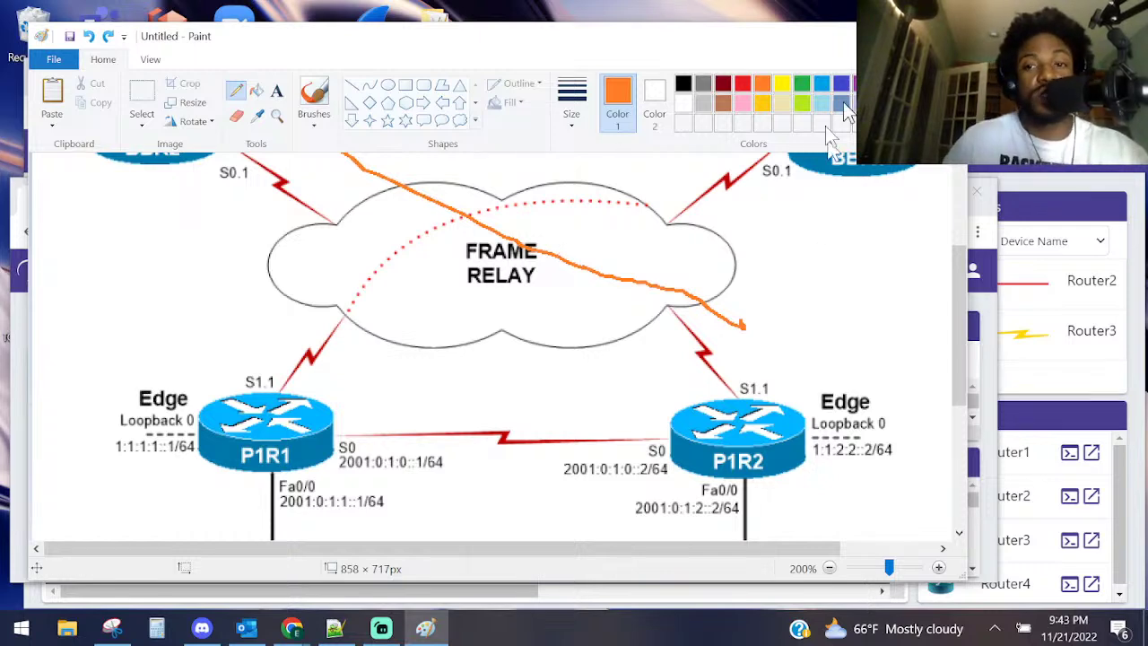
left_click(848, 36)
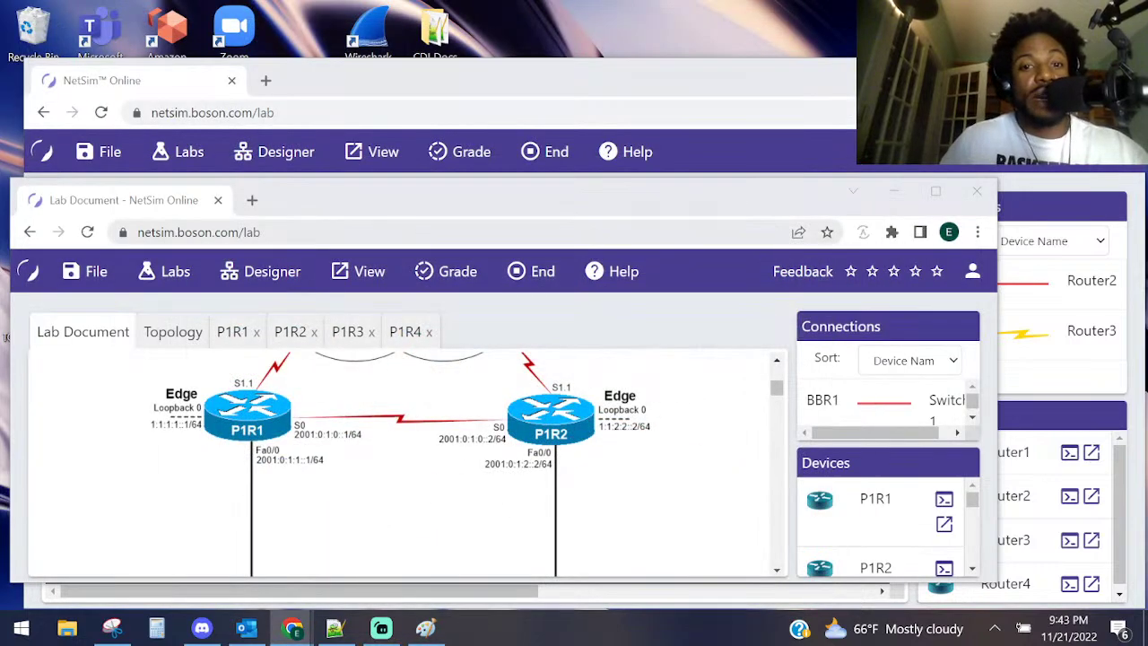
left_click_drag(447, 202, 449, 112)
left_click(426, 520)
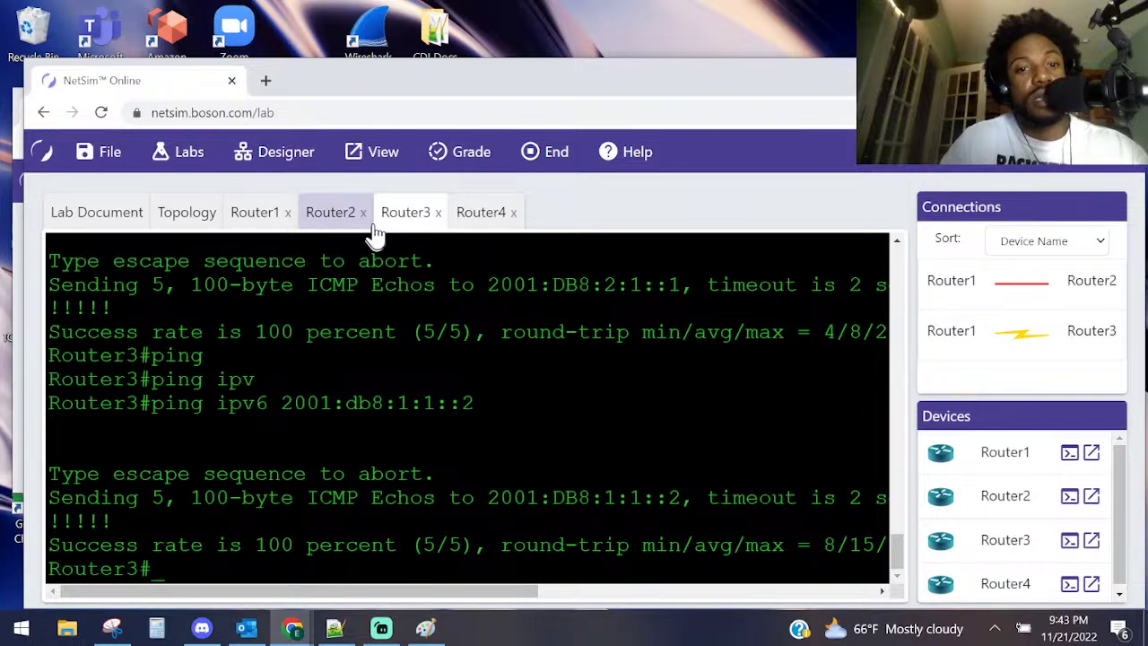
left_click_drag(423, 89, 451, 68)
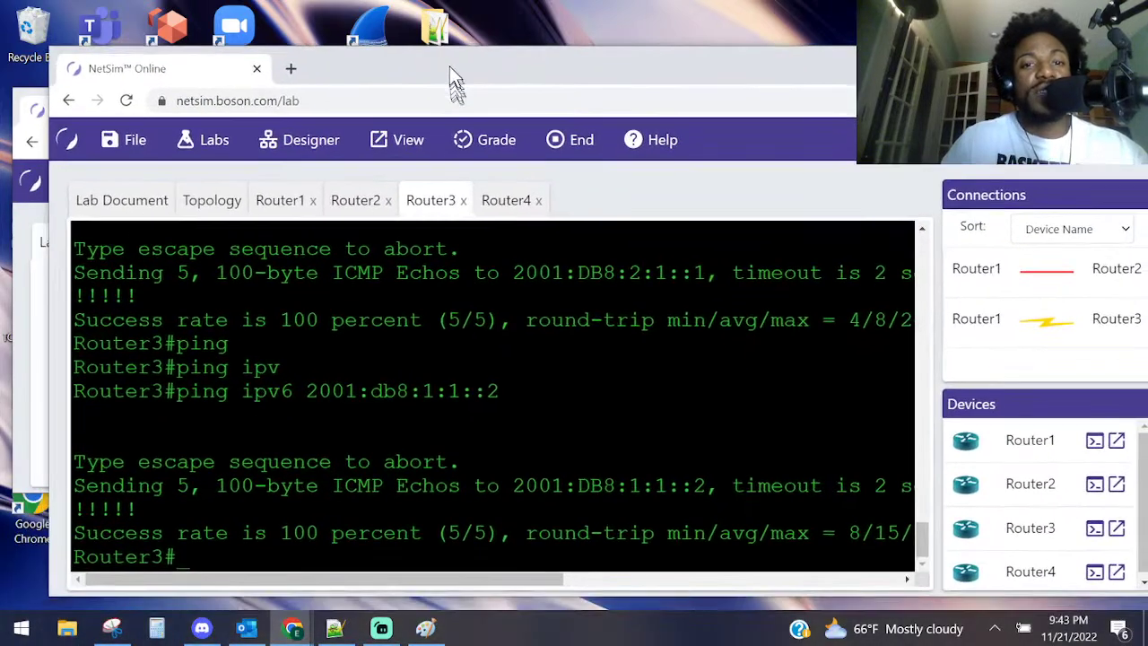
- Grade the completed EIGRP for IPv6 lab and close its NetSim window
left_click(492, 150)
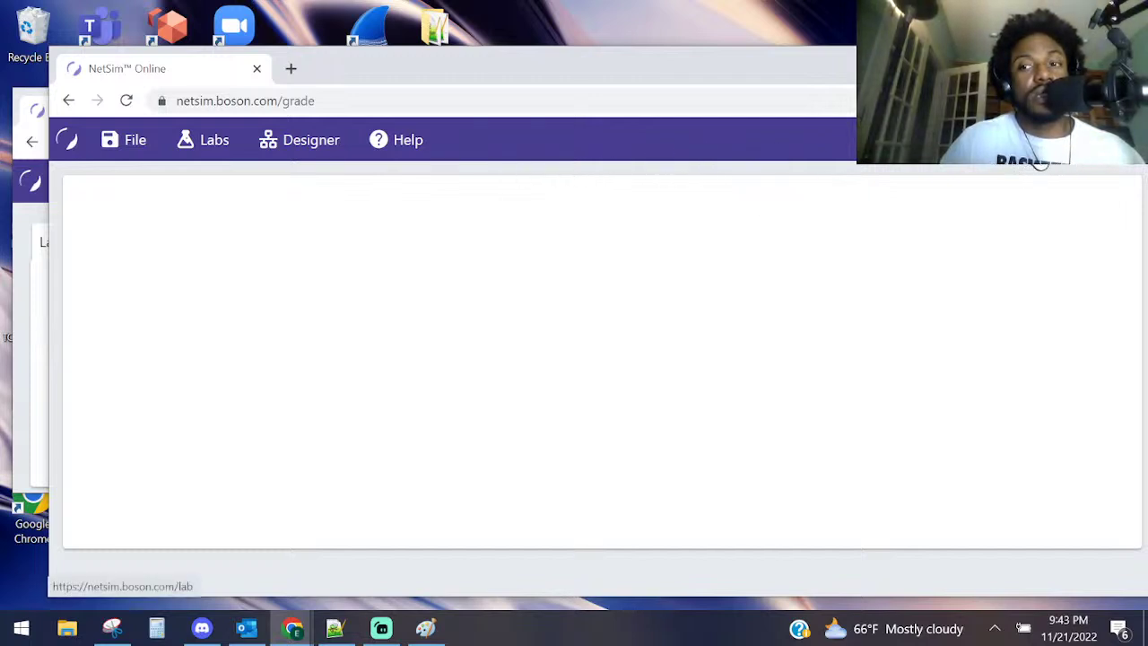
left_click(206, 148)
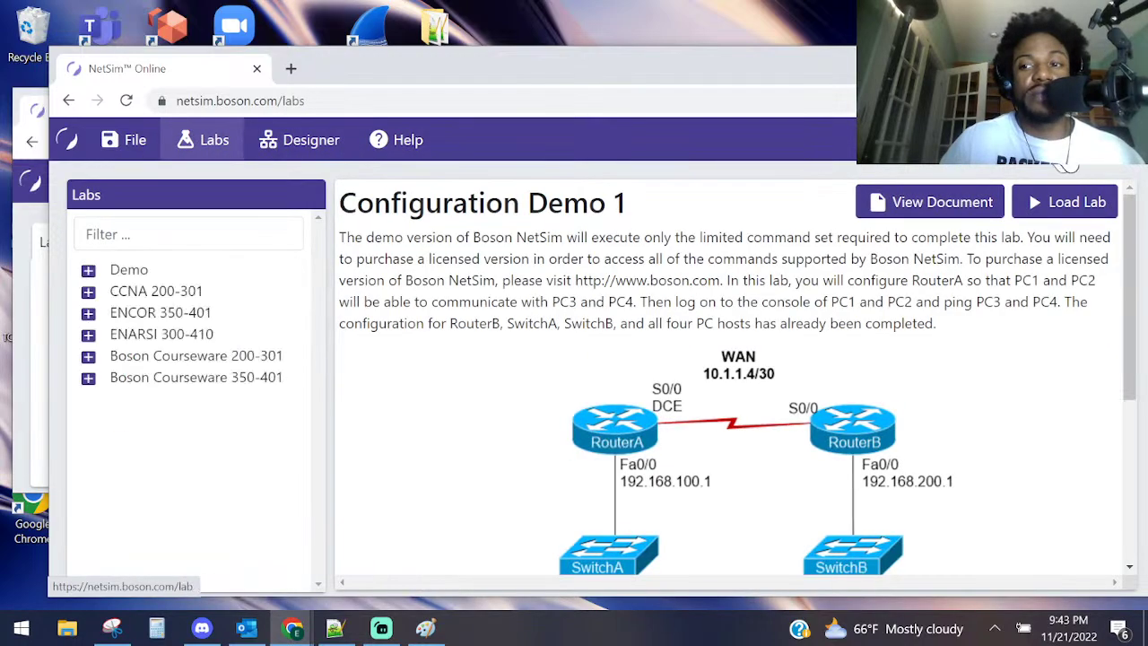
left_click_drag(648, 82, 591, 329)
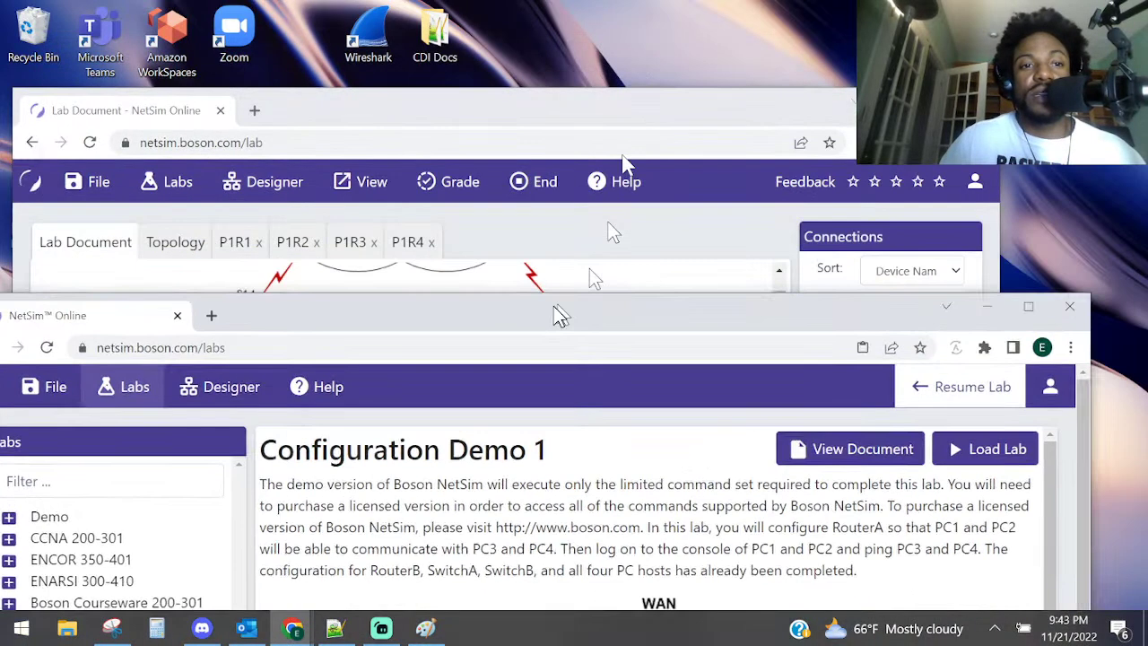
left_click(1072, 309)
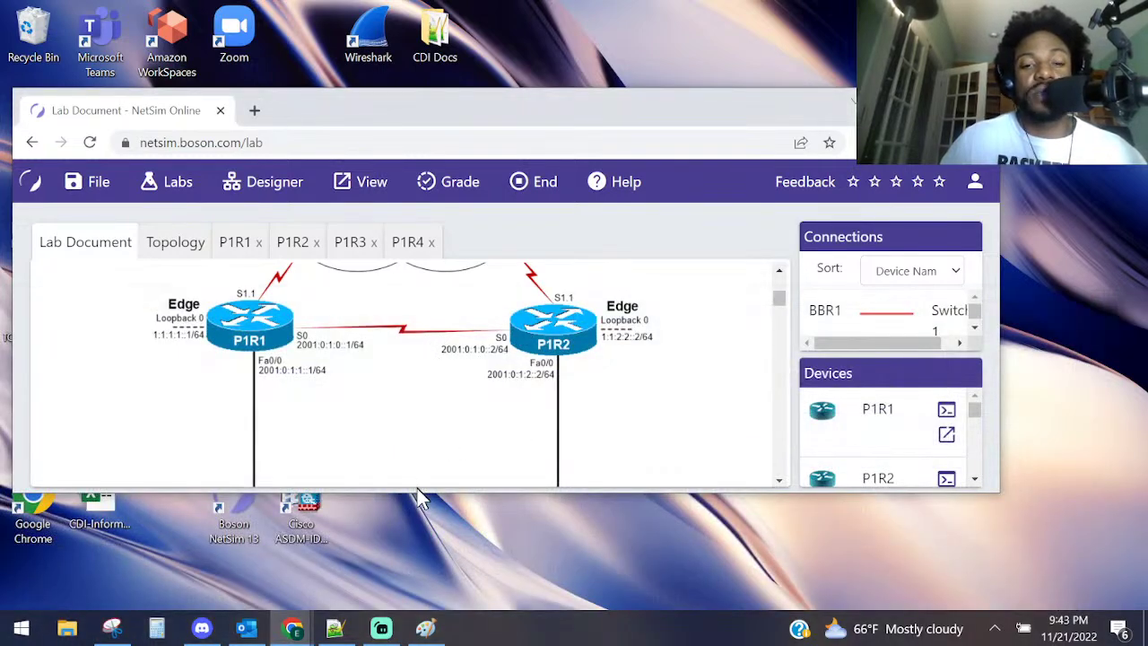
- Enlarge the new lab's window and enter privileged EXEC mode in P1R1's console with ena
left_click_drag(418, 492, 425, 581)
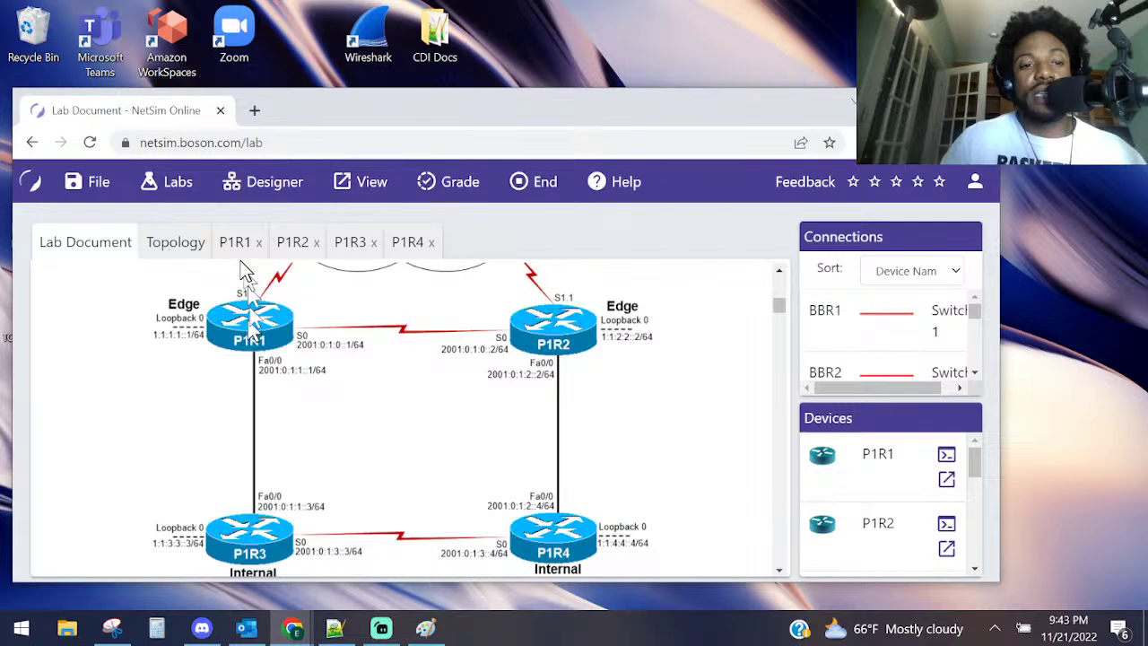
left_click(236, 252)
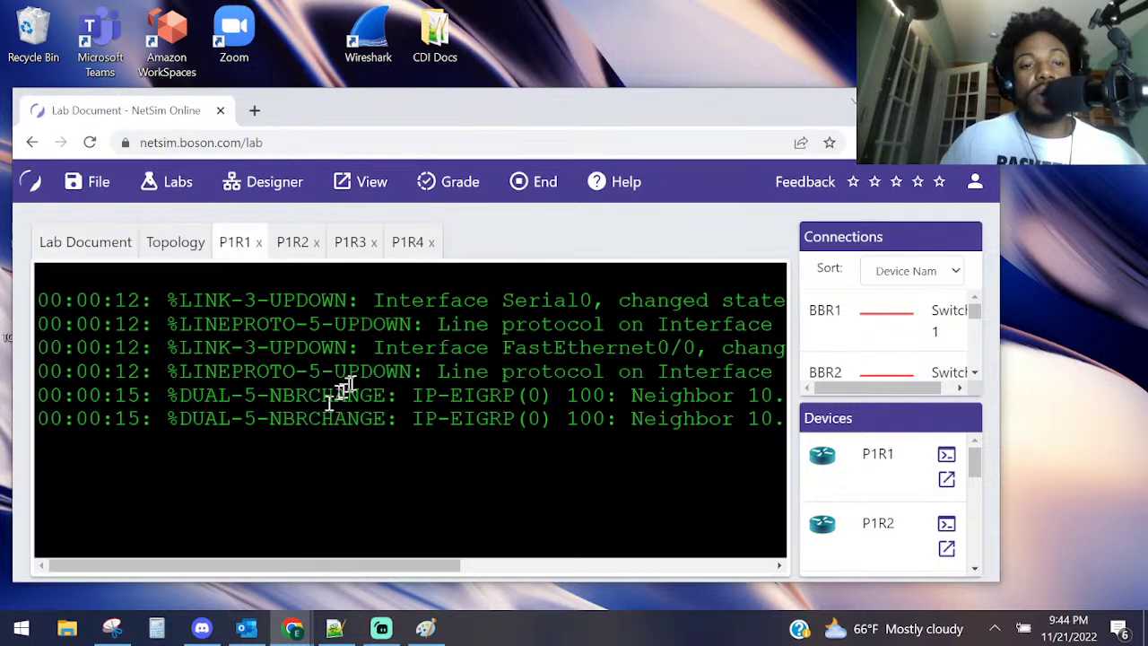
key("Return")
key("Return")
key("Return")
key("Return")
type("ena")
key("Return")
- Enter global configuration mode on P1R1 with configure terminal
type("conf")
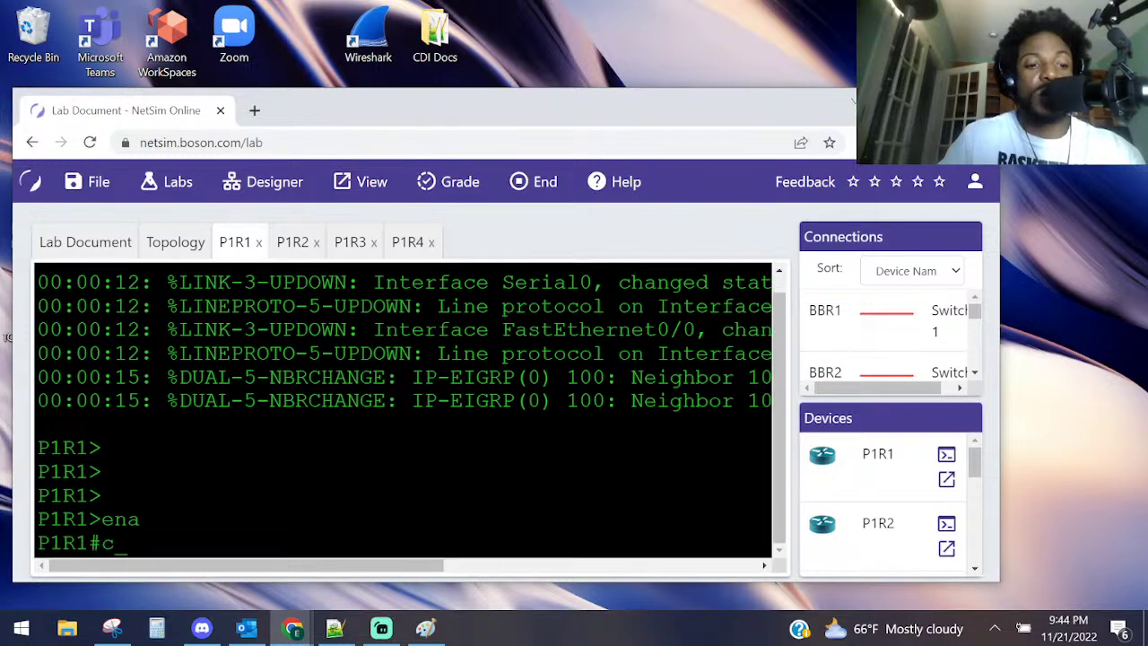
key("Tab")
type("t")
key("Tab")
key("Return")
- Enable IPv6 routing on P1R1 with the ipv6 unicast-routing command
type("ipv")
key("Tab")
type("rou")
key("Tab")
type("t")
key("BackSpace")
key("BackSpace")
key("BackSpace")
key("BackSpace")
type("un")
key("Tab")
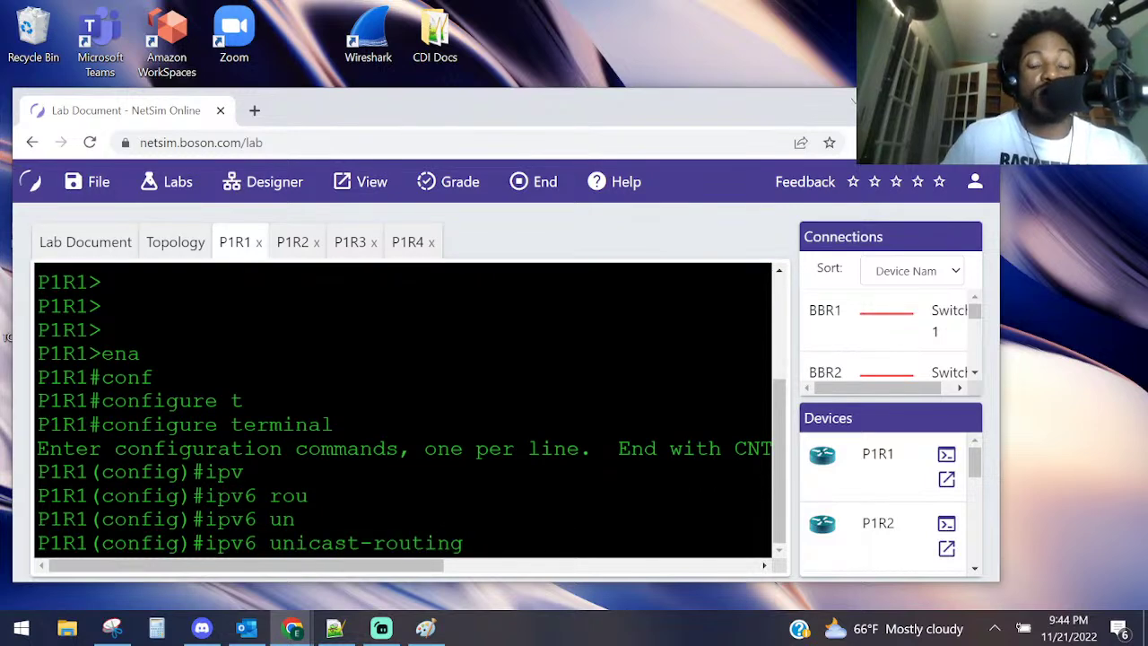
key("Return")
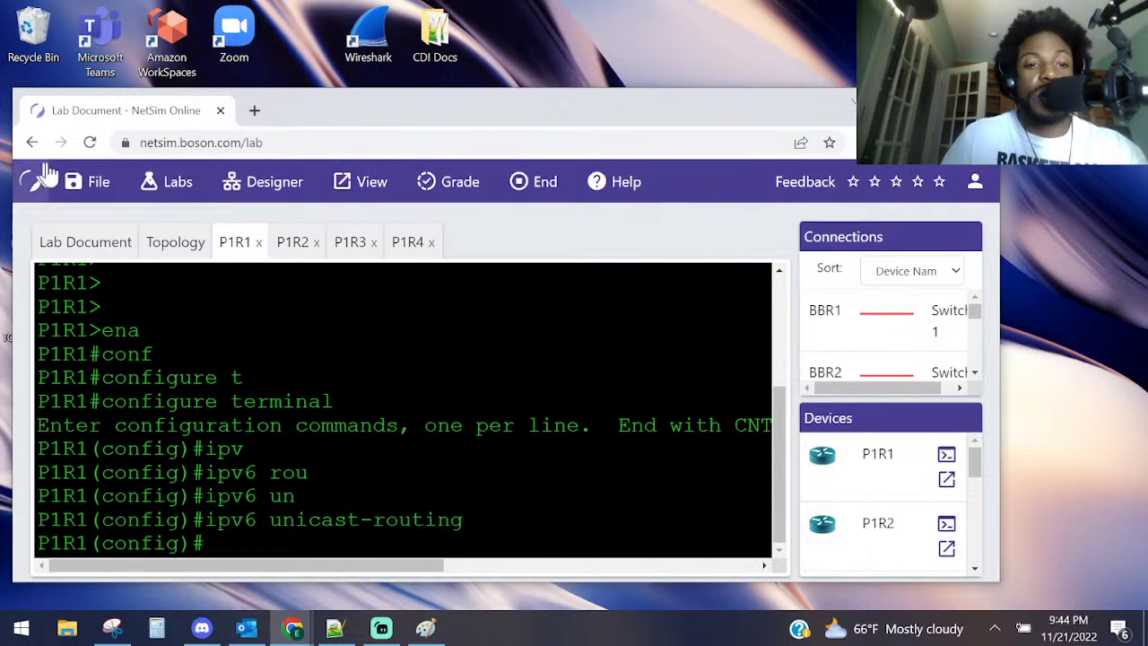
- Mark both sides of the topology diagram in Paint with orange pencil strokes and return to NetSim with P1R2's console open
left_click(305, 241)
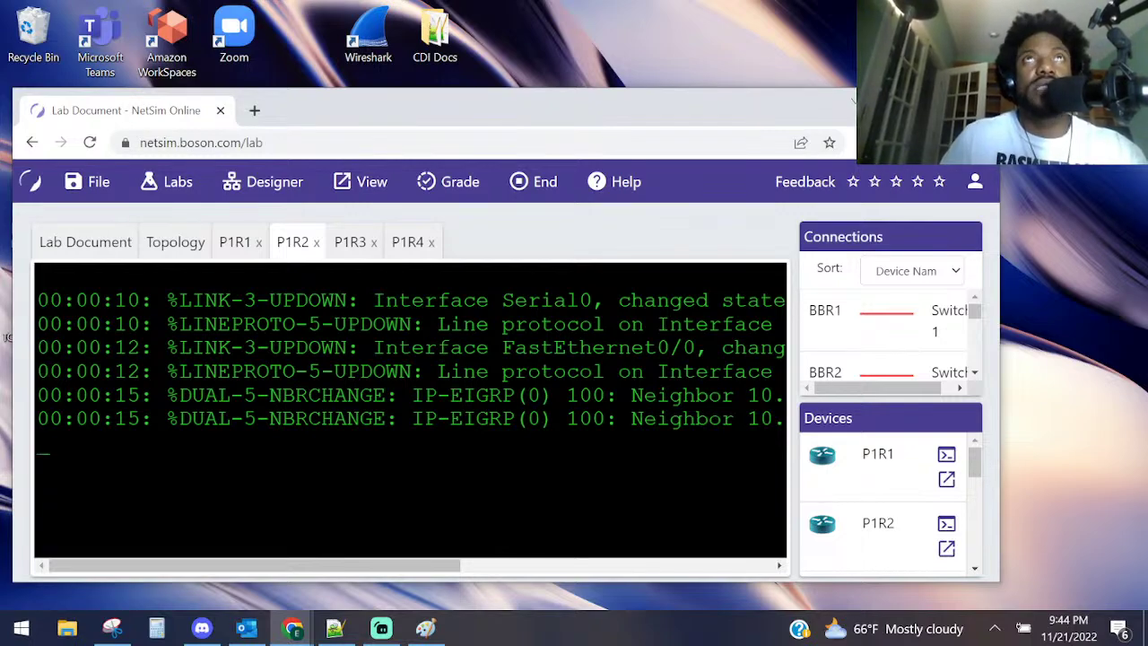
left_click(425, 628)
left_click_drag(229, 292, 314, 291)
left_click_drag(232, 238, 310, 288)
left_click_drag(807, 298, 741, 311)
left_click_drag(794, 253, 740, 312)
left_click_drag(623, 251, 646, 287)
scroll(646, 287, "down", 2)
left_click_drag(323, 438, 278, 531)
mouse_move(839, 431)
left_mouse_down()
mouse_move(691, 467)
mouse_move(767, 480)
left_mouse_up()
left_click(292, 628)
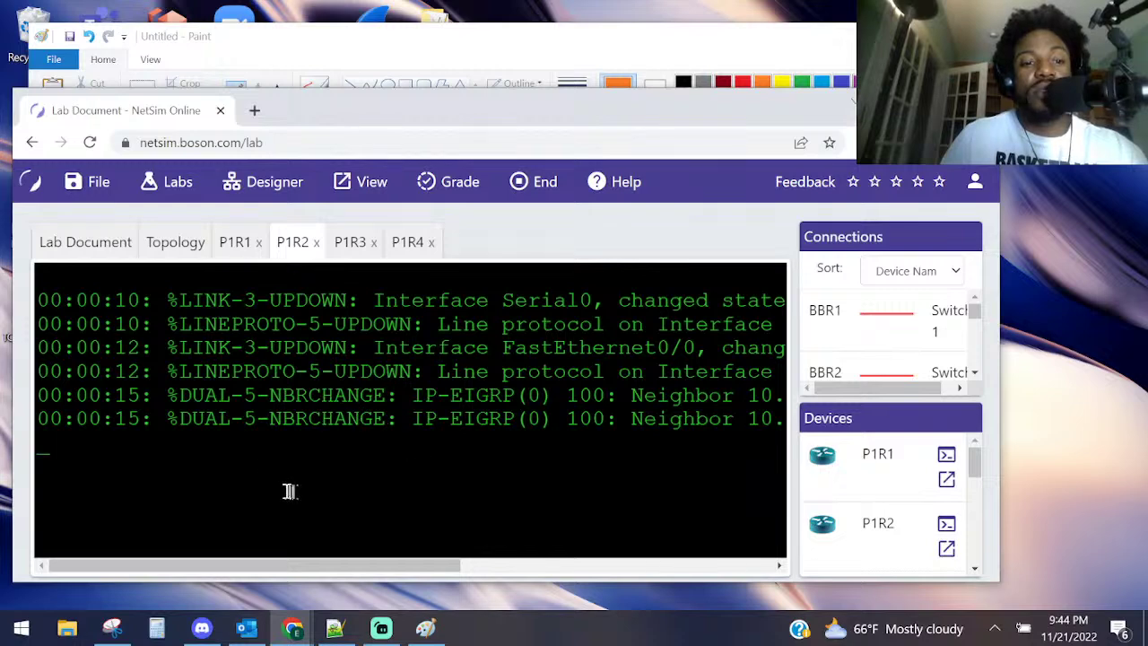
- Enter privileged mode and open global configuration mode on router P1R2
key("Return")
key("Return")
key("Return")
type("ena")
key("Return")
type("configure t")
key("Return")
- Enable IPv6 routing on P1R2 with the ipv6 unicast-routing command
type("ipv")
key("Tab")
type("6 un")
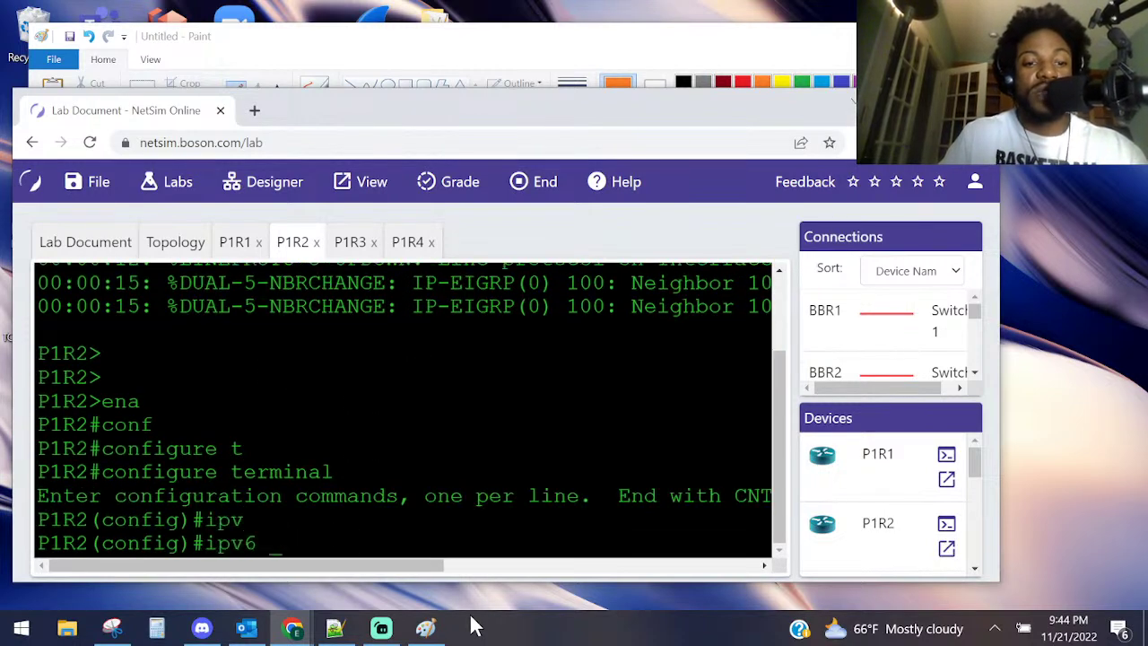
key("Tab")
key("Return")
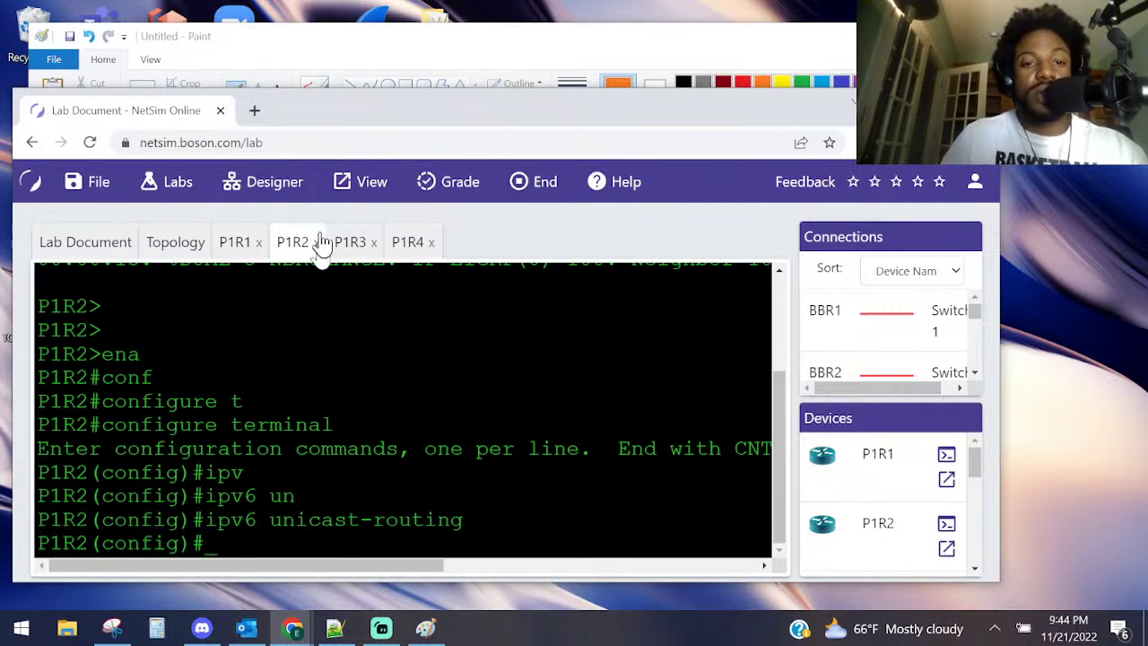
- Switch to router P1R3's console, enter privileged mode and open global configuration mode
left_click(349, 243)
left_click_drag(346, 348, 348, 371)
key("Return")
key("Return")
key("Return")
type("en")
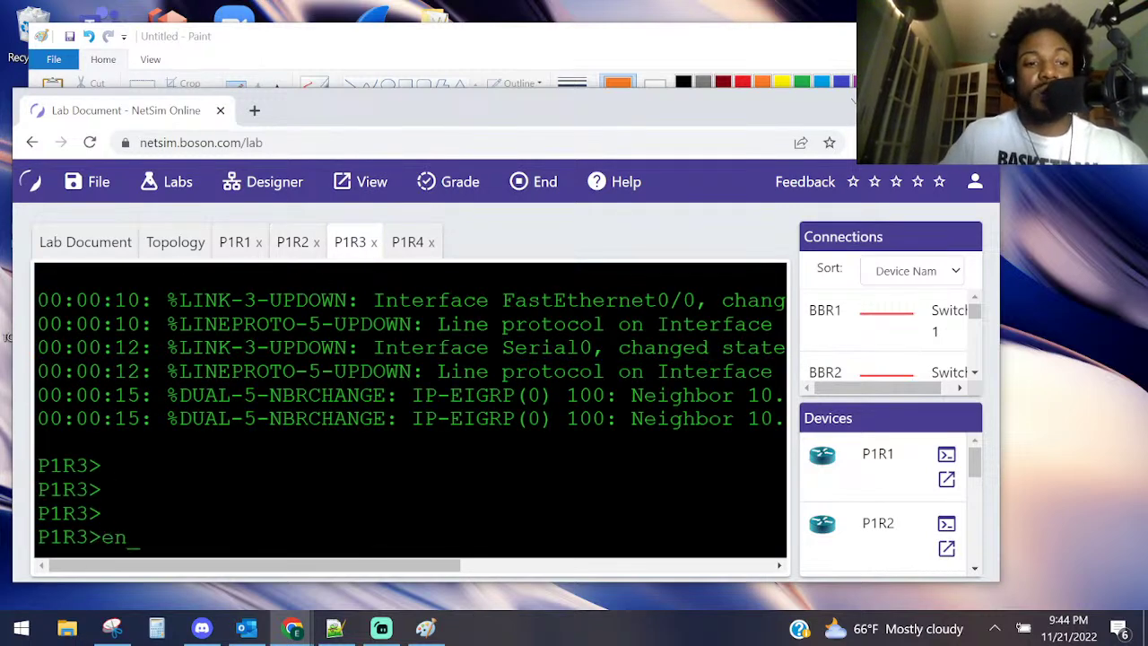
type("a")
key("Return")
type("conf t")
key("Return")
- Enable IPv6 routing on P1R3 with the ipv6 unicast-routing command
type("ipv")
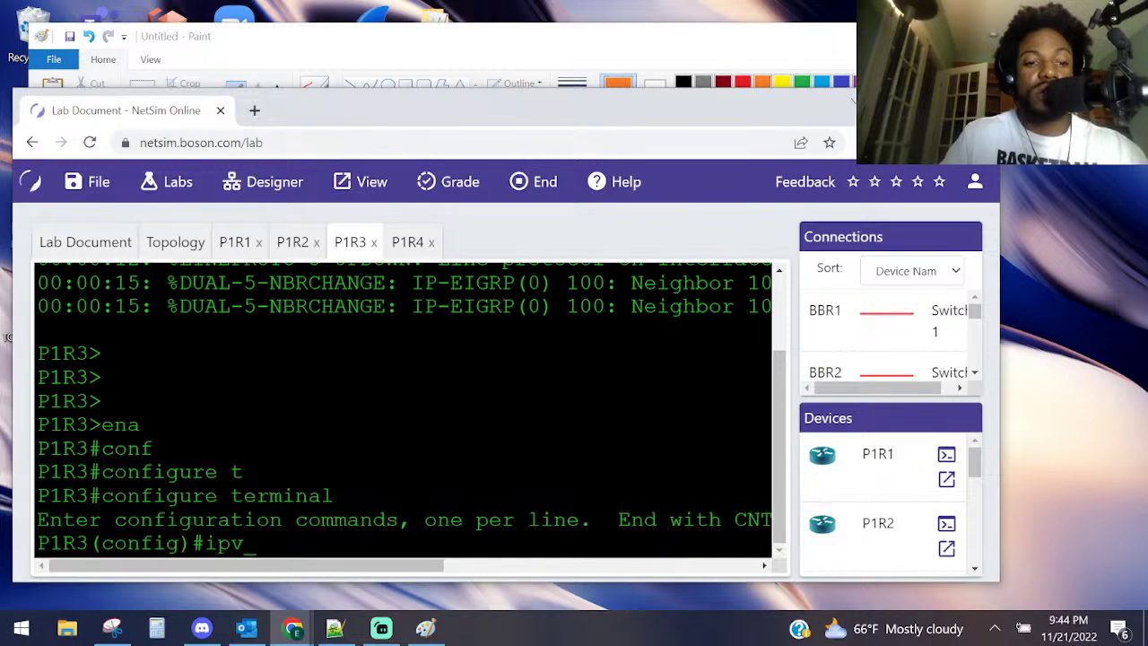
key("Tab")
type("un")
key("Tab")
key("Return")
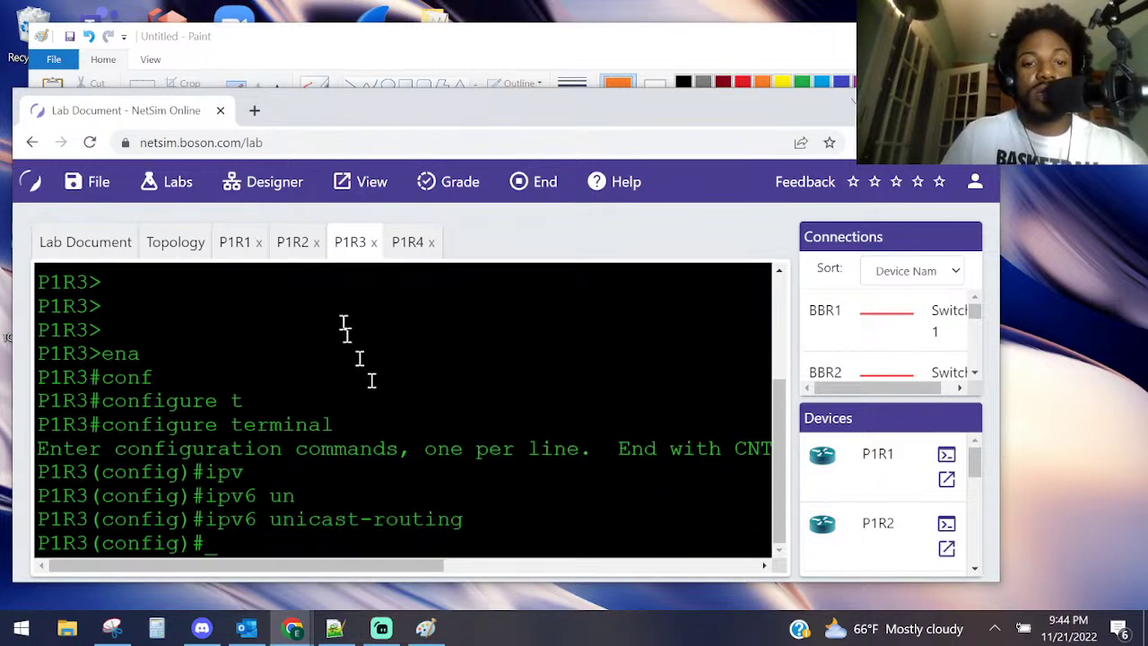
- Switch to router P1R4's console, enter privileged mode and open global configuration mode
left_click(403, 243)
key("Return")
key("Return")
type("ena")
key("Return")
type("configure t")
key("Tab")
type("t")
key("Tab")
key("Return")
- Enable IPv6 routing on P1R4 with the ipv6 unicast-routing command
type("ipv")
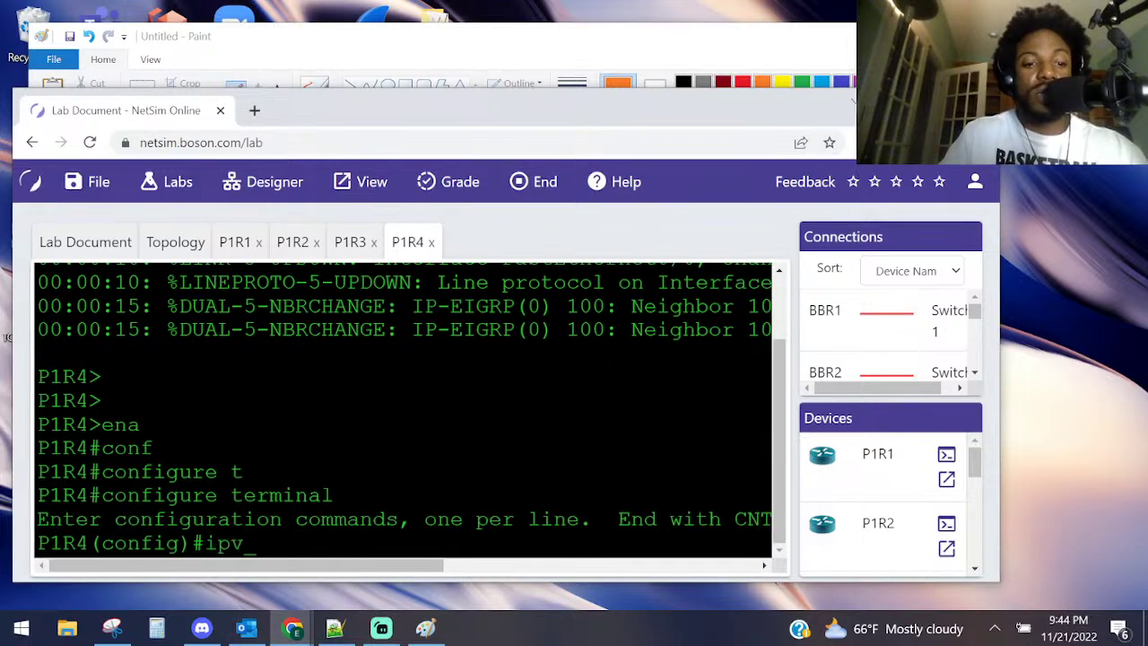
key("Tab")
type("un")
key("Tab")
key("Return")
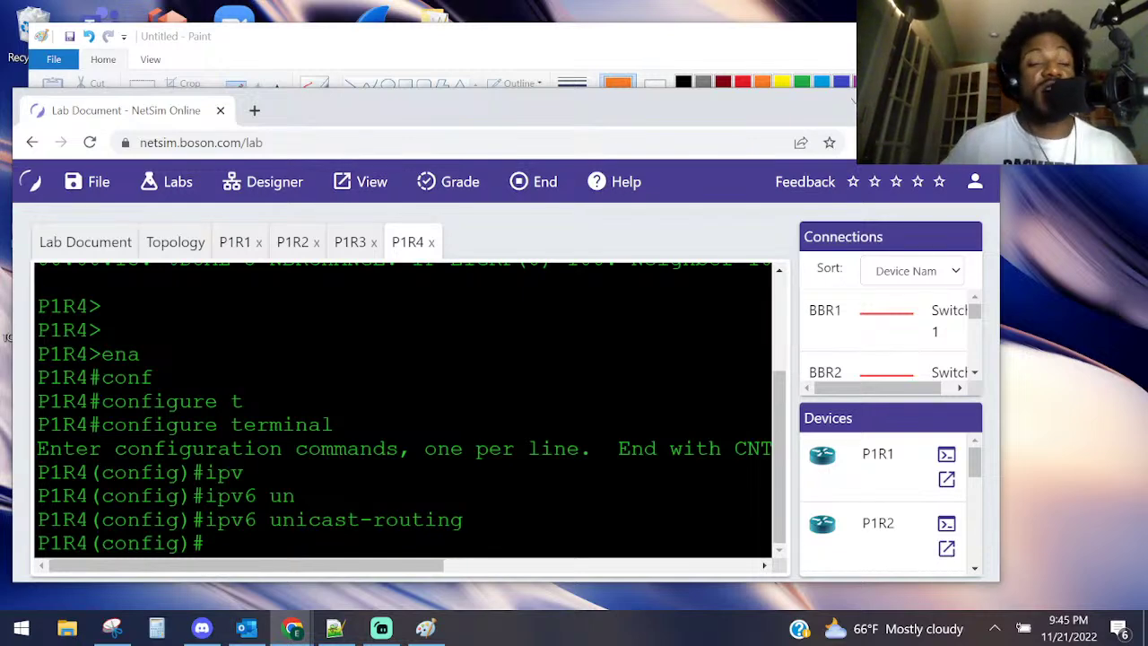
- Check the options of ipv6 cef on P1R4 and issue the command to enable CEF for IPv6
key("Return")
key("Return")
key("Return")
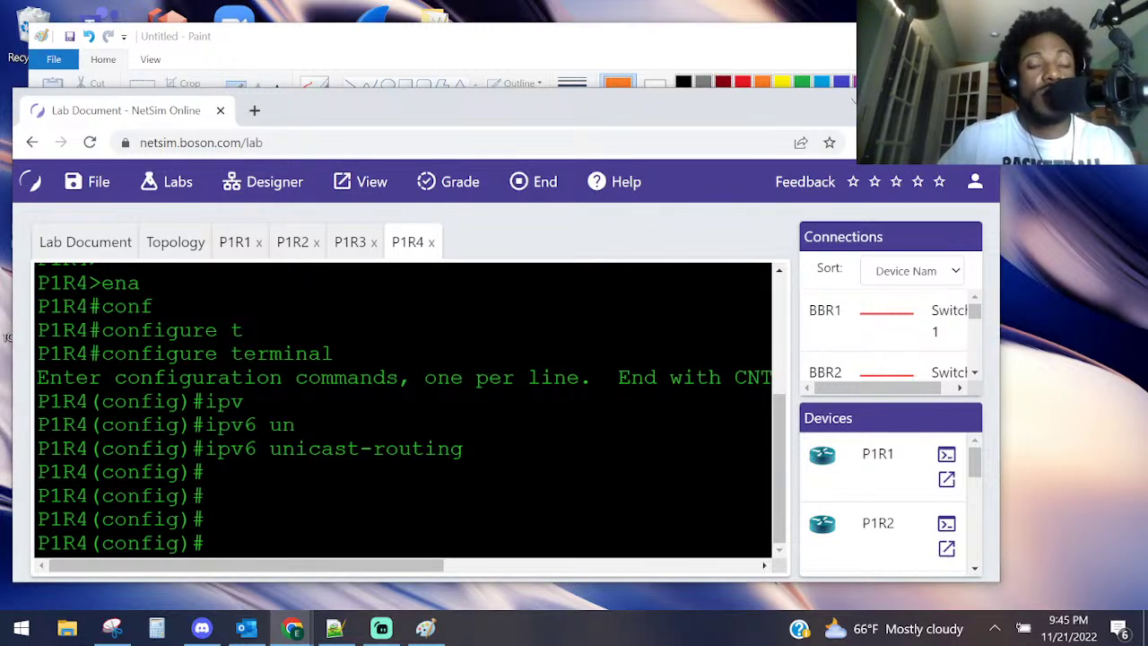
type("ipv")
key("Tab")
type("c")
key("Tab")
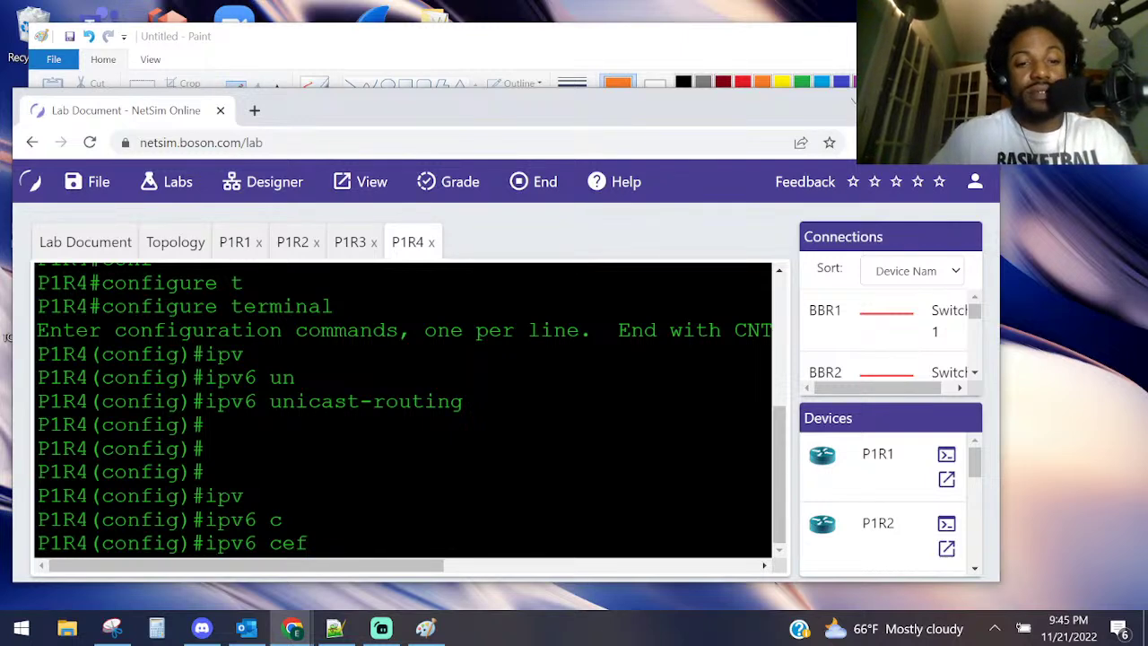
type("?")
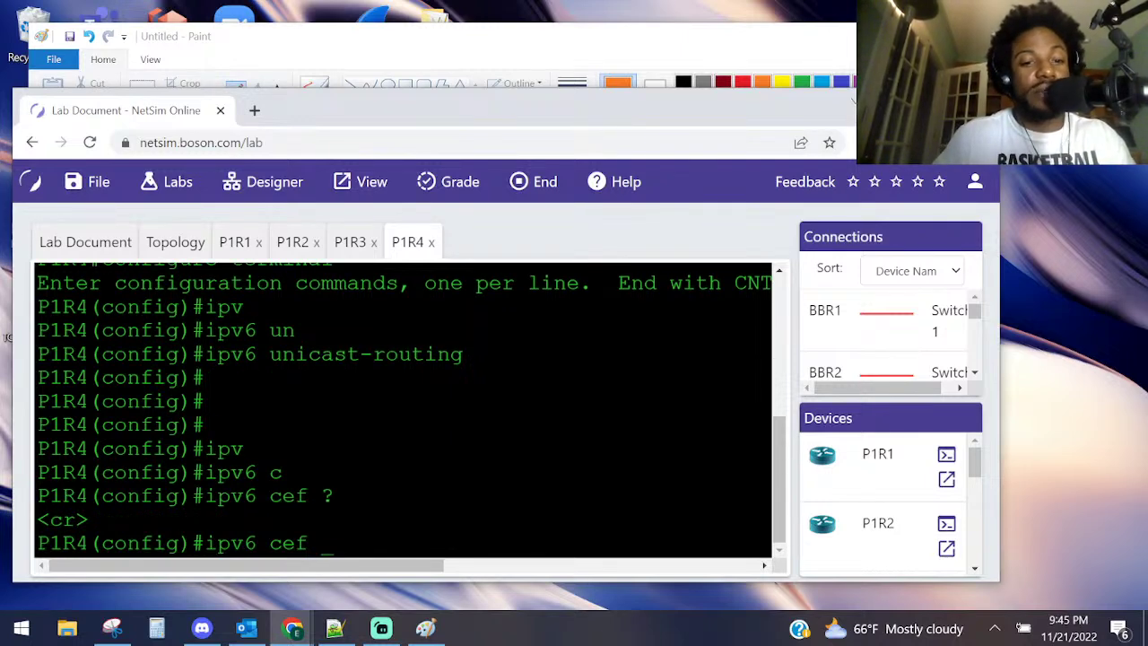
key("Return")
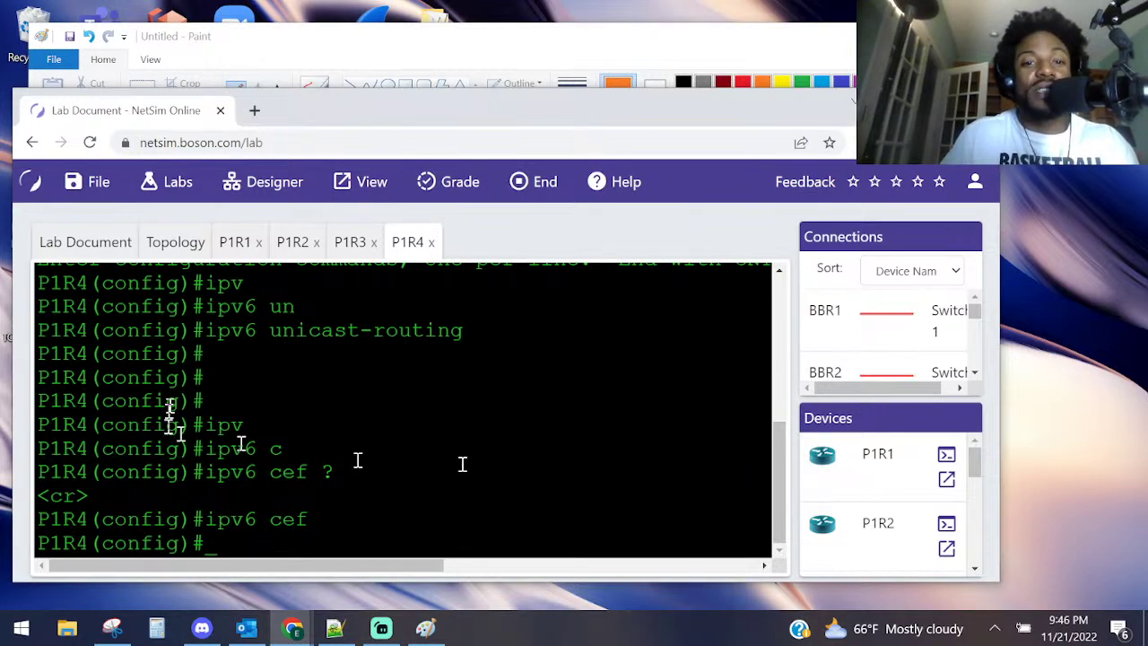
- Review the lab document's solution for task 2, configuring the routers to run CEF for IPv6, and hide it again
left_click(85, 256)
scroll(323, 386, "down", 10)
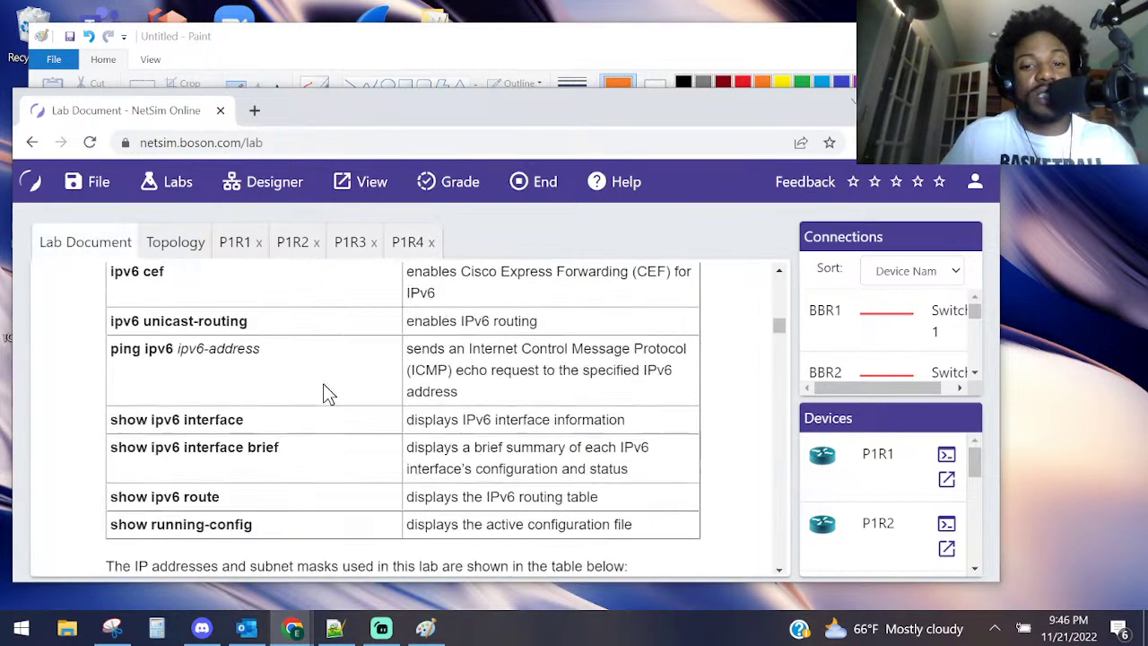
scroll(326, 392, "down", 8)
scroll(325, 392, "up", 7)
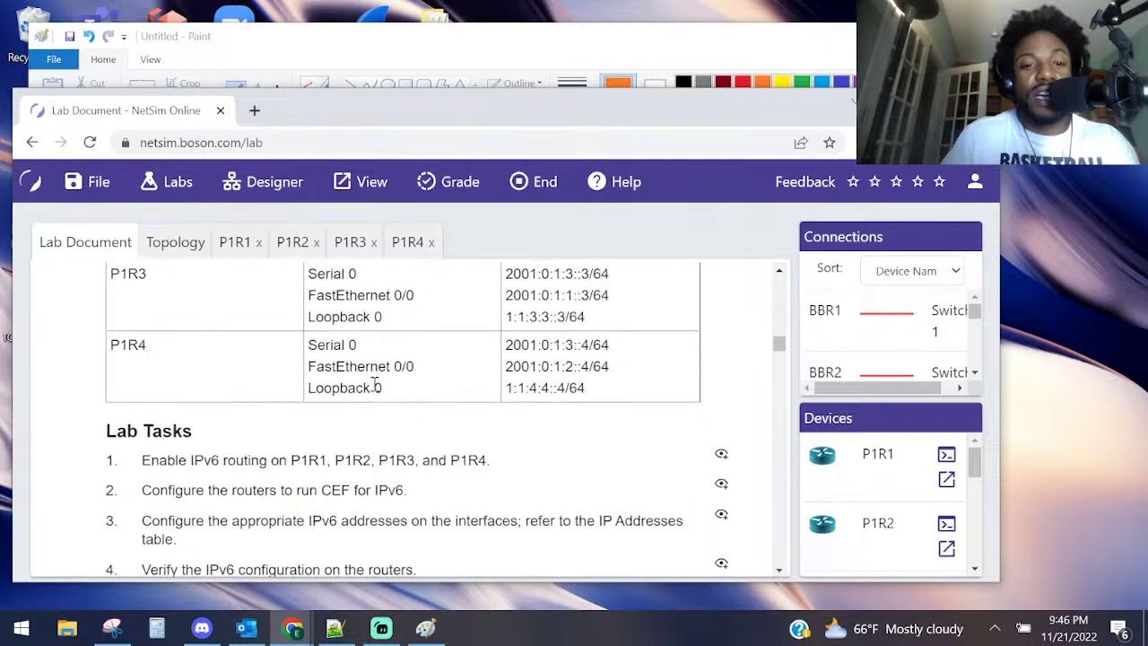
left_click(722, 484)
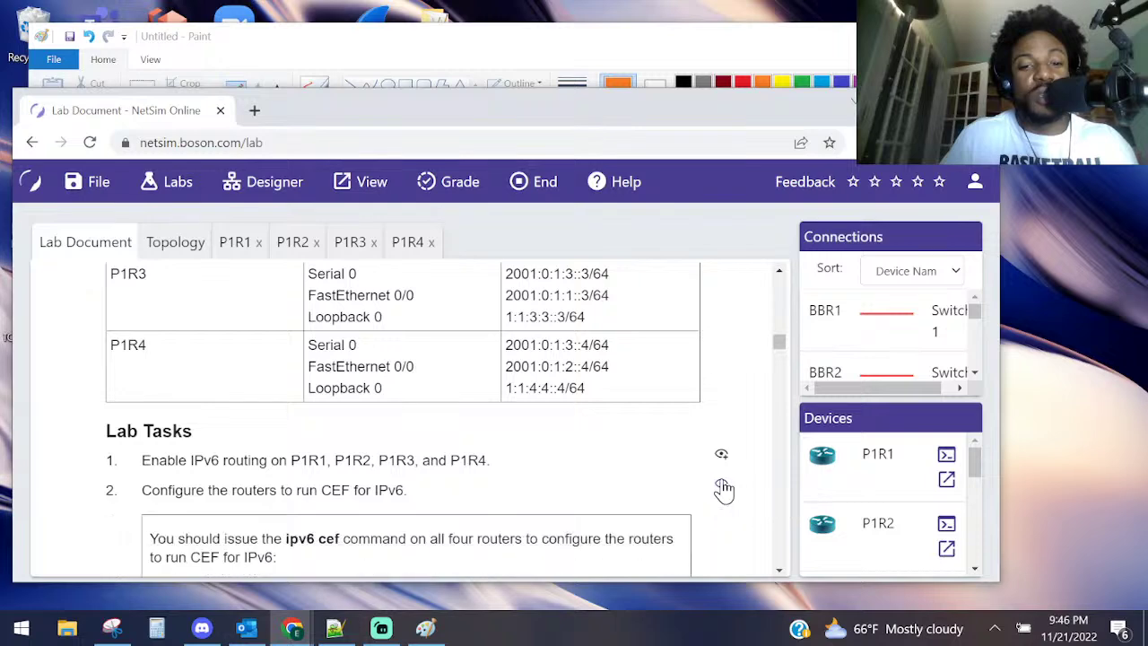
scroll(700, 484, "down", 1)
left_click_drag(341, 449, 282, 451)
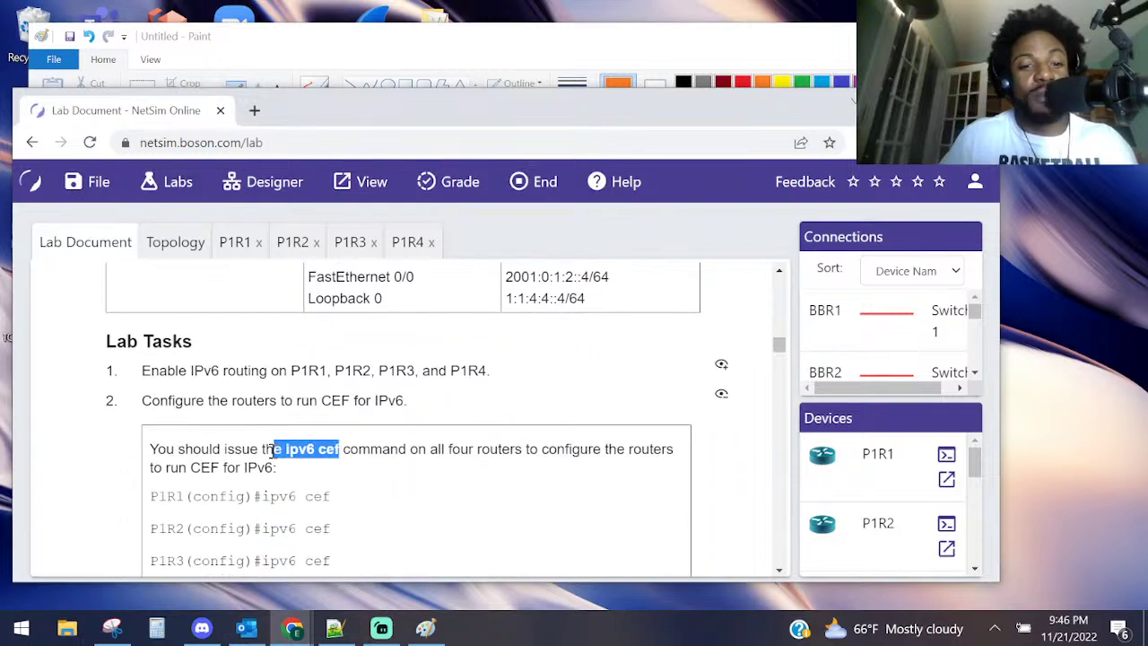
left_click(722, 395)
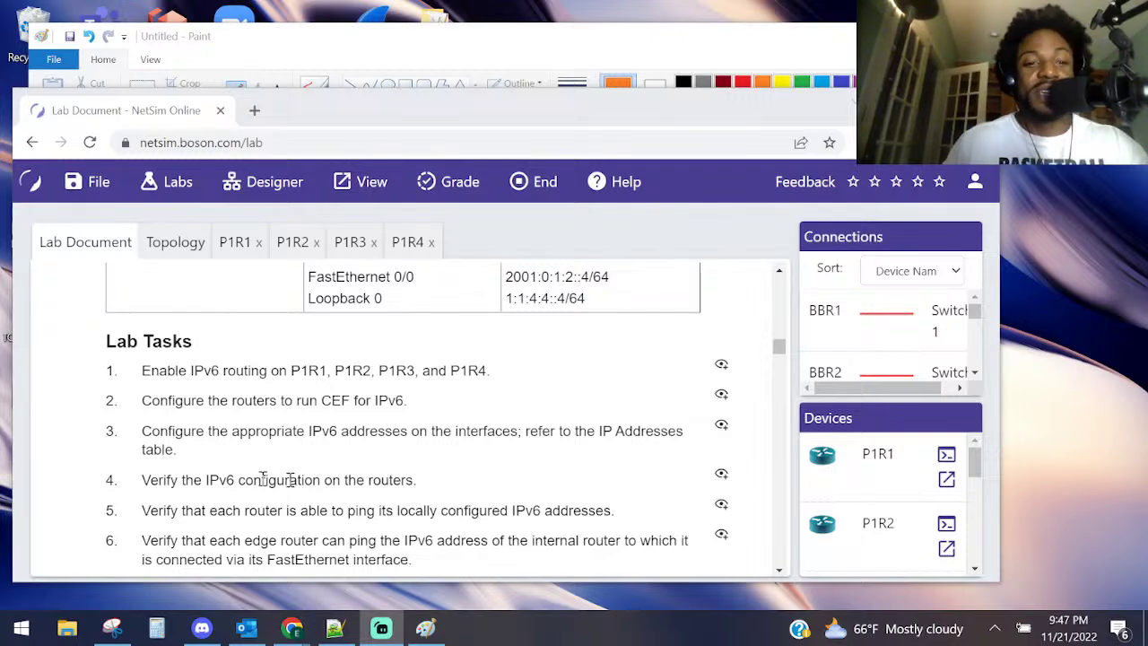
- Enable CEF for IPv6 on router P1R1 with the ipv6 cef command
left_click(235, 243)
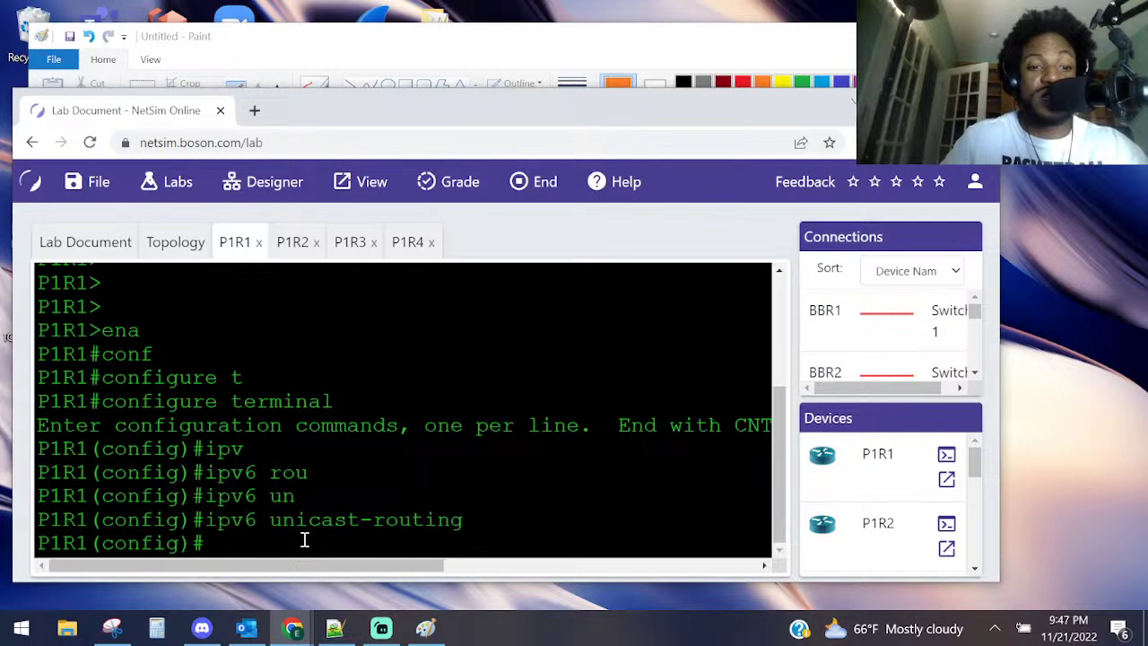
type("ipv")
key("Tab")
type("ce")
key("Tab")
key("Return")
- Enable CEF for IPv6 on router P1R2 with the ipv6 cef command
left_click(294, 242)
type("ipv")
key("Tab")
type("ceq")
key("Tab")
key("BackSpace")
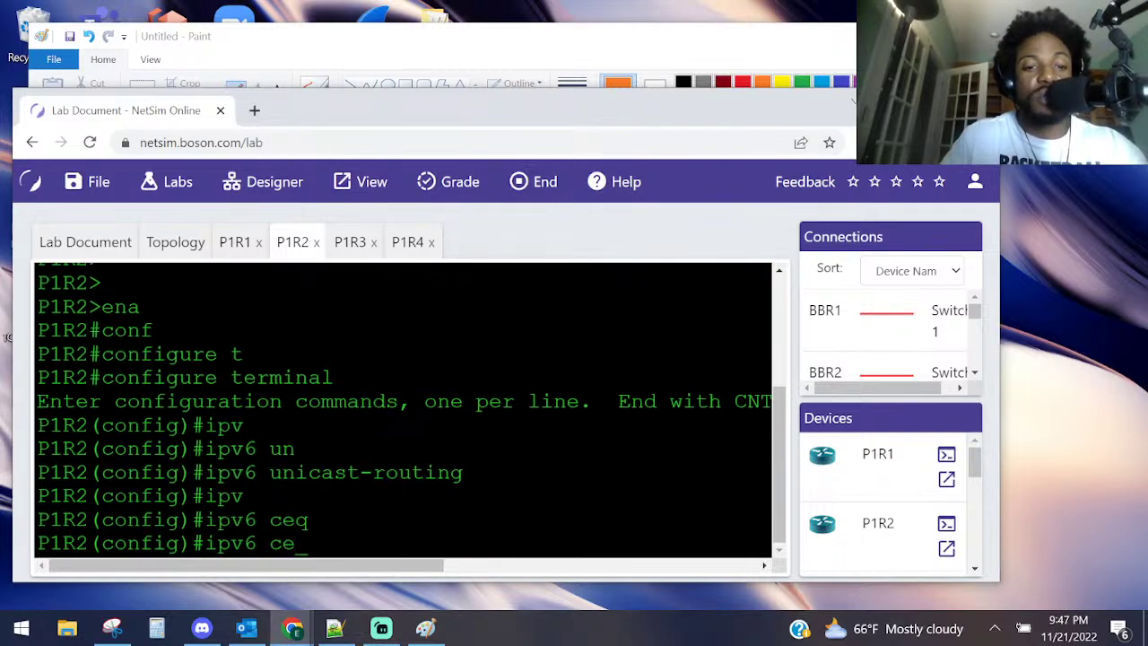
type("f")
key("Tab")
key("Return")
- Exit configuration mode on P1R2 and examine its interfaces with show ipv6 interface brief
key("ctrl+z")
key("Return")
key("Return")
type("sho ipv")
key("Tab")
type("in")
key("Tab")
type("br")
key("Tab")
key("Return")
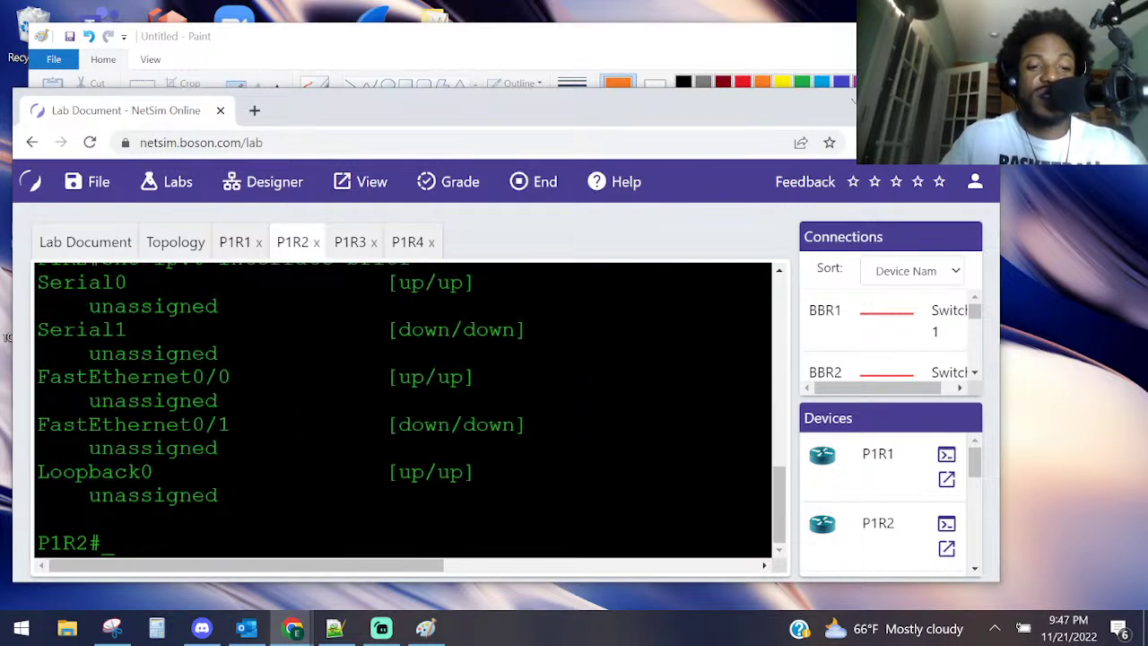
scroll(469, 300, "up", 2)
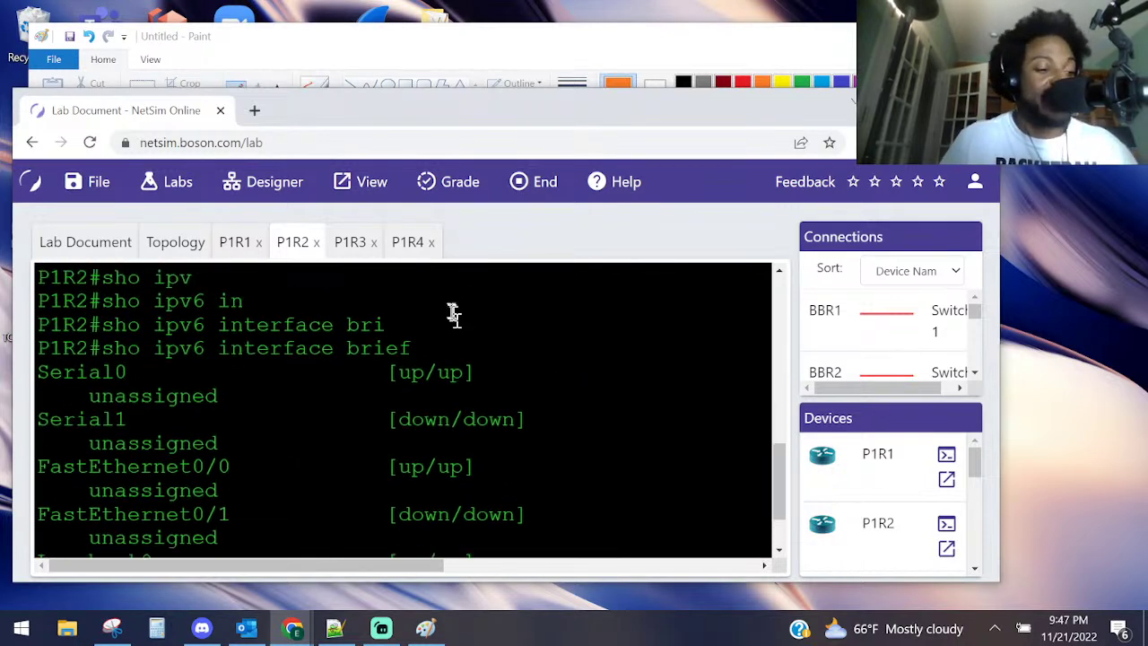
scroll(365, 396, "down", 1)
scroll(365, 396, "down", 2)
left_click_drag(90, 329, 228, 356)
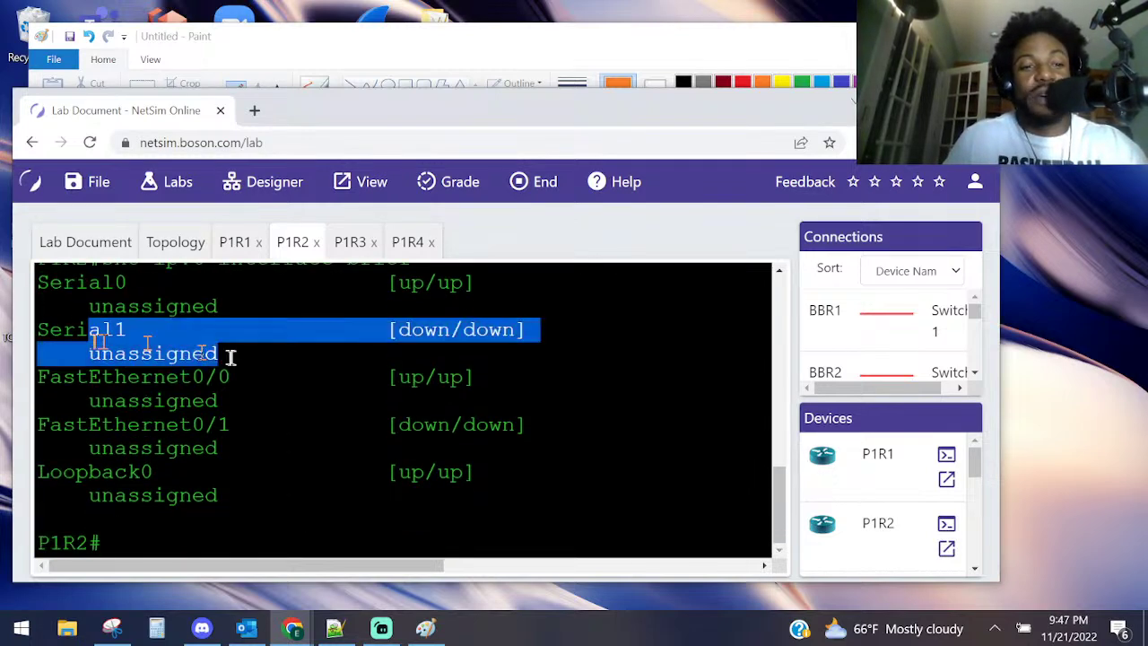
- Enable CEF for IPv6 on router P1R3 with the ipv6 cef command
left_click(357, 256)
key("Return")
key("Return")
key("Return")
type("ipv")
key("Tab")
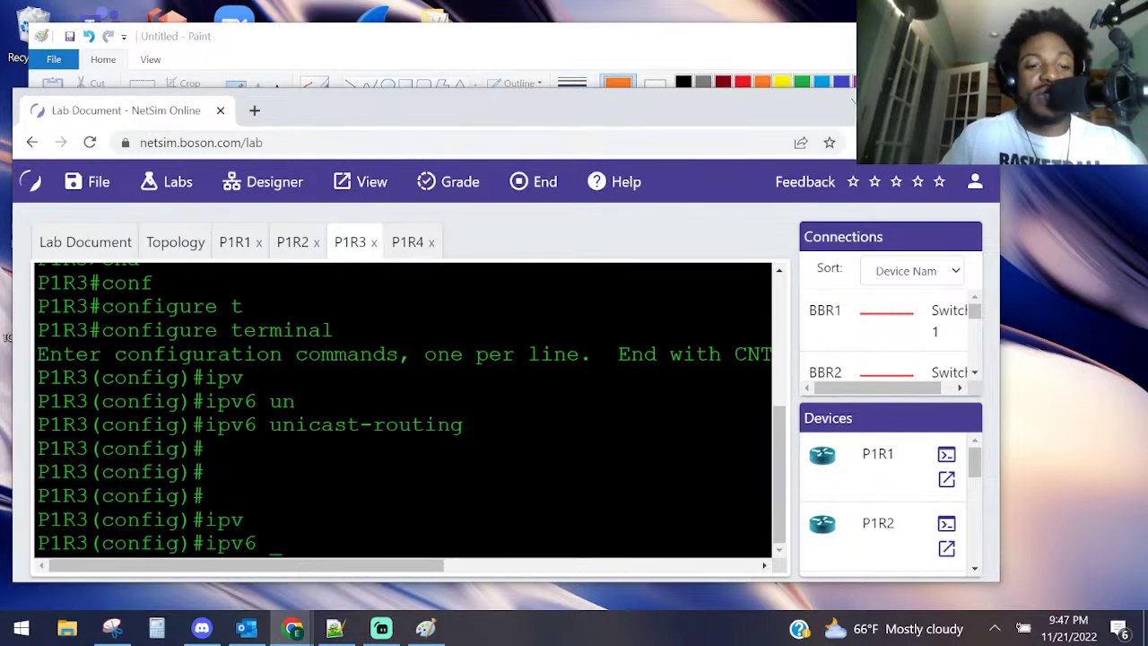
type("c")
key("Tab")
key("Return")
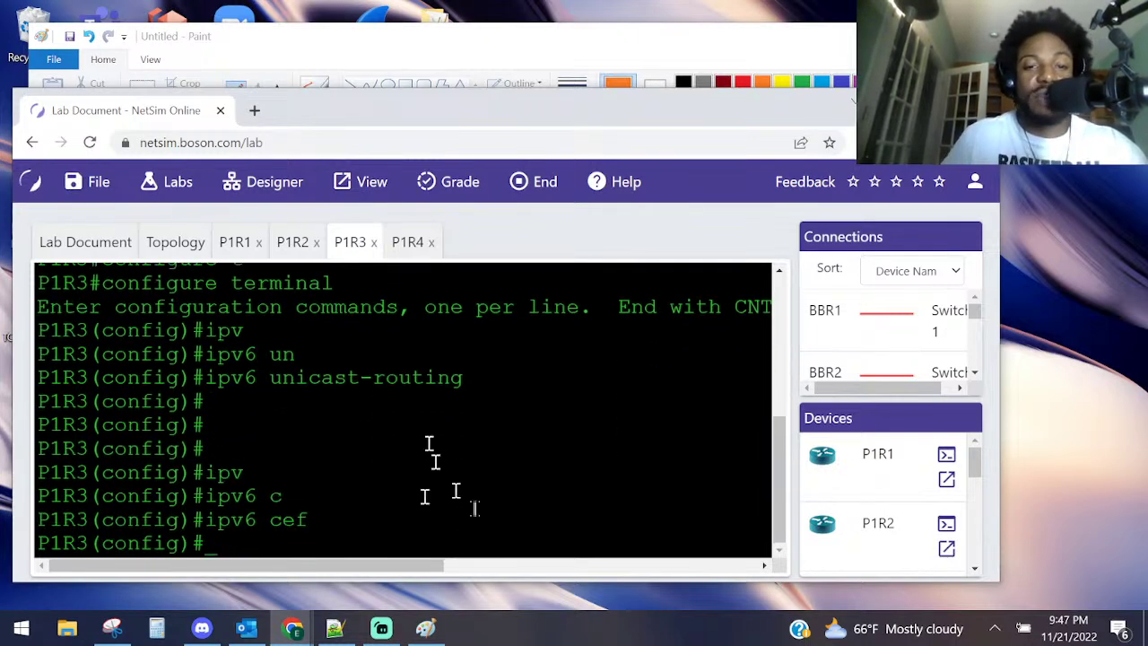
- Issue the ipv6 cef command again in global configuration mode on router P1R4
left_click(410, 242)
left_click_drag(284, 448, 377, 476)
key("Return")
key("Return")
type("ipv")
key("Tab")
type("ce")
key("Tab")
key("Return")
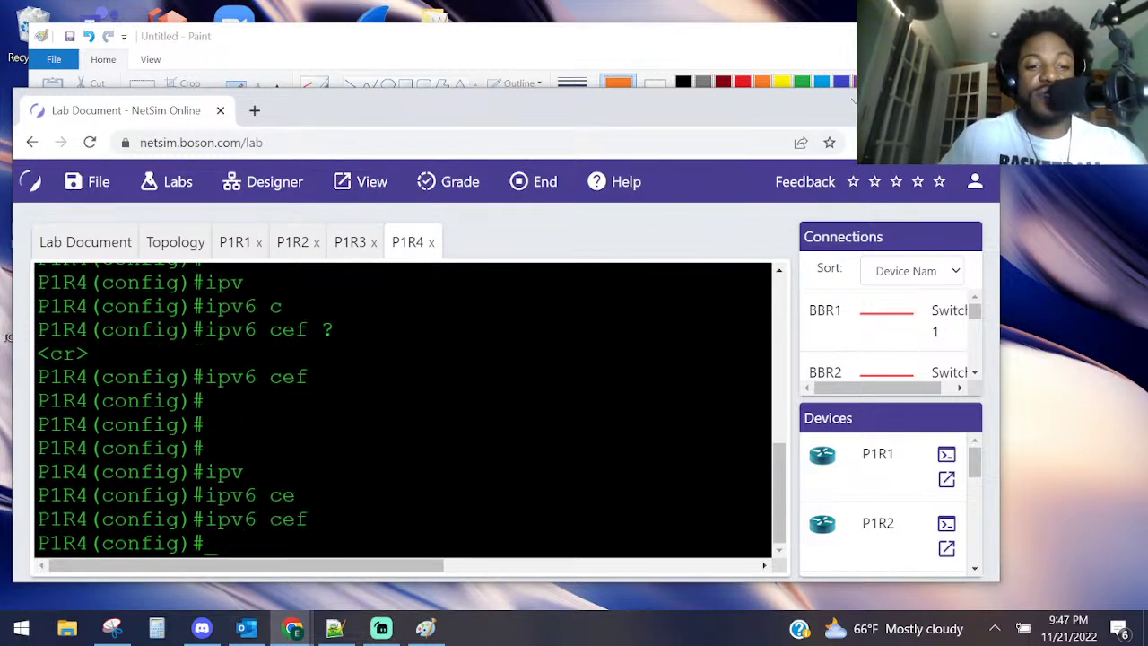
- Exit configuration mode on P1R4 and display its IPv6 routing protocols with show ipv6 protocols
key("ctrl+z")
key("Return")
key("Return")
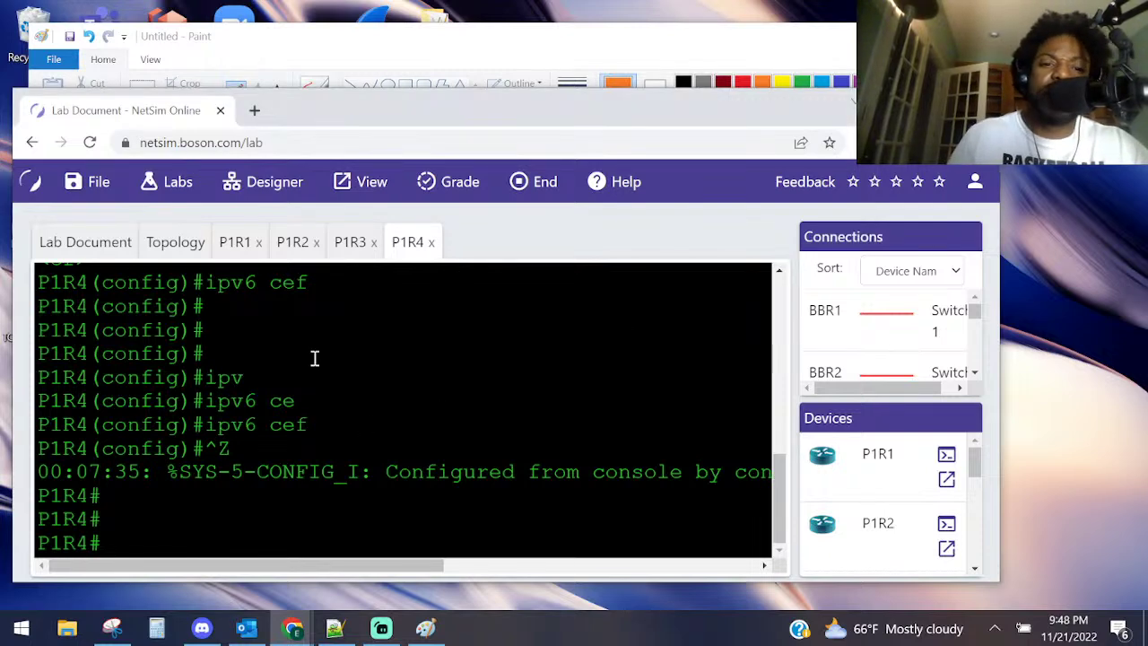
type("s")
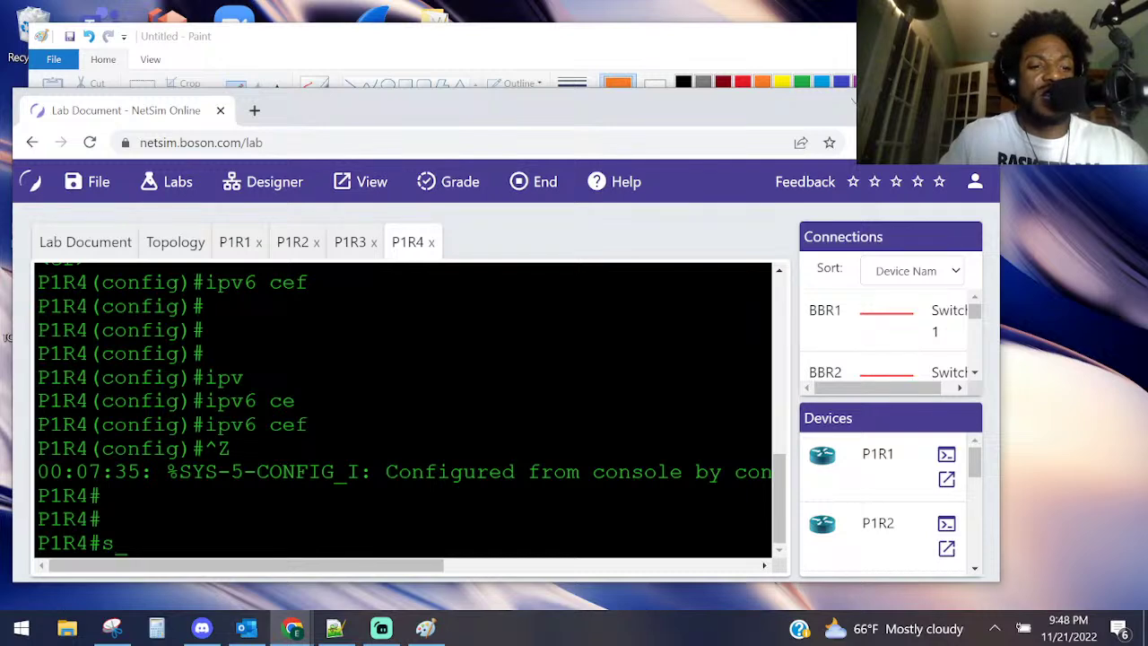
type("ho ipv")
key("Tab")
type("pro")
key("Tab")
key("Return")
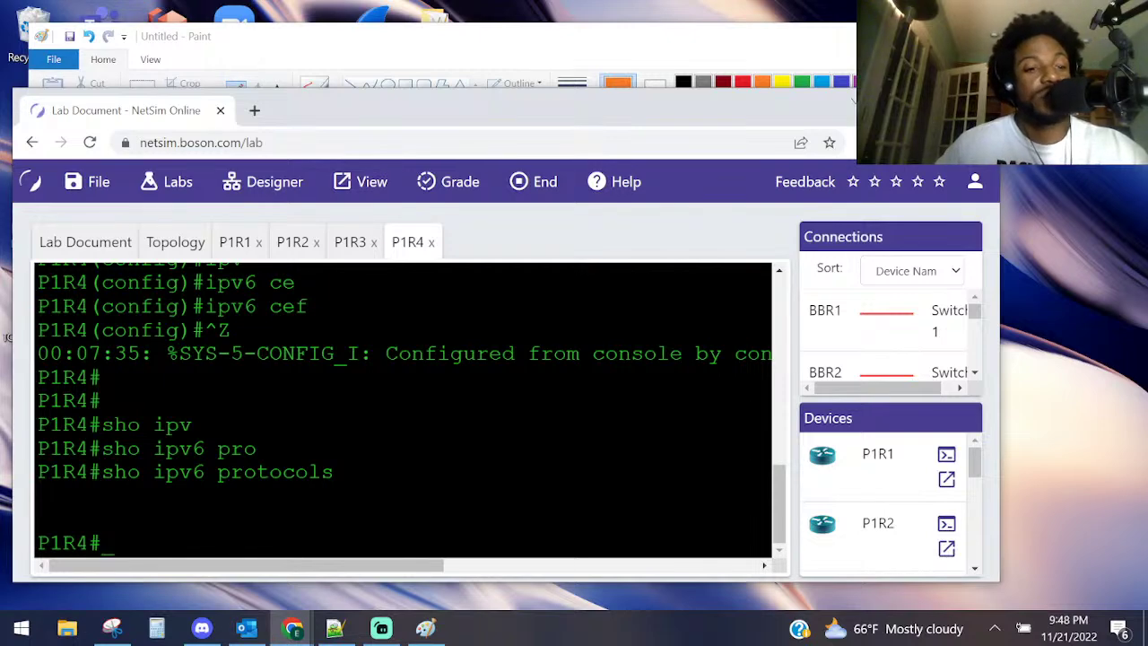
- List the available show ipv6 subcommands on P1R4 and locate the cef entry
type("sipv")
key("Return")
type("sh")
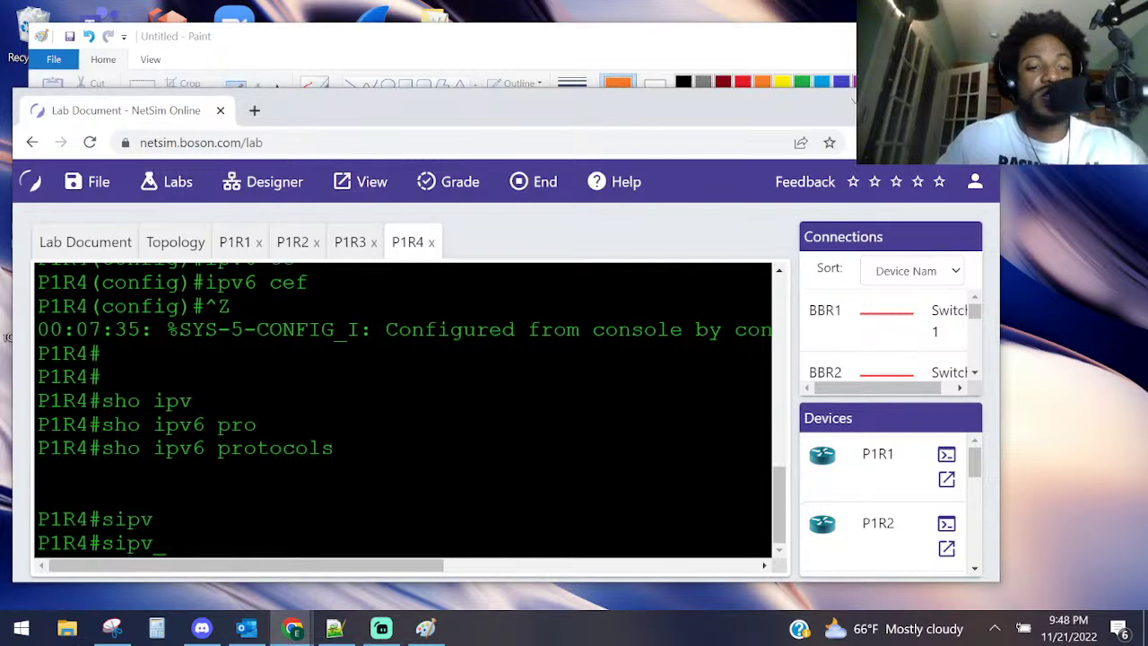
type("o")
key("Tab")
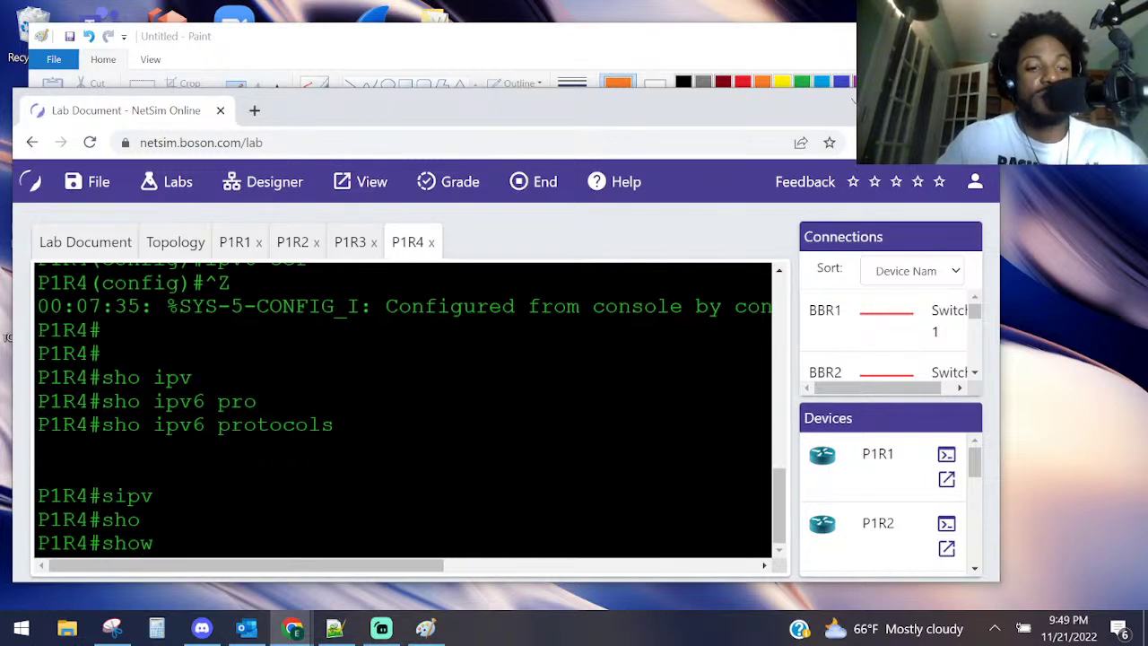
type("ipv")
key("Tab")
type("?")
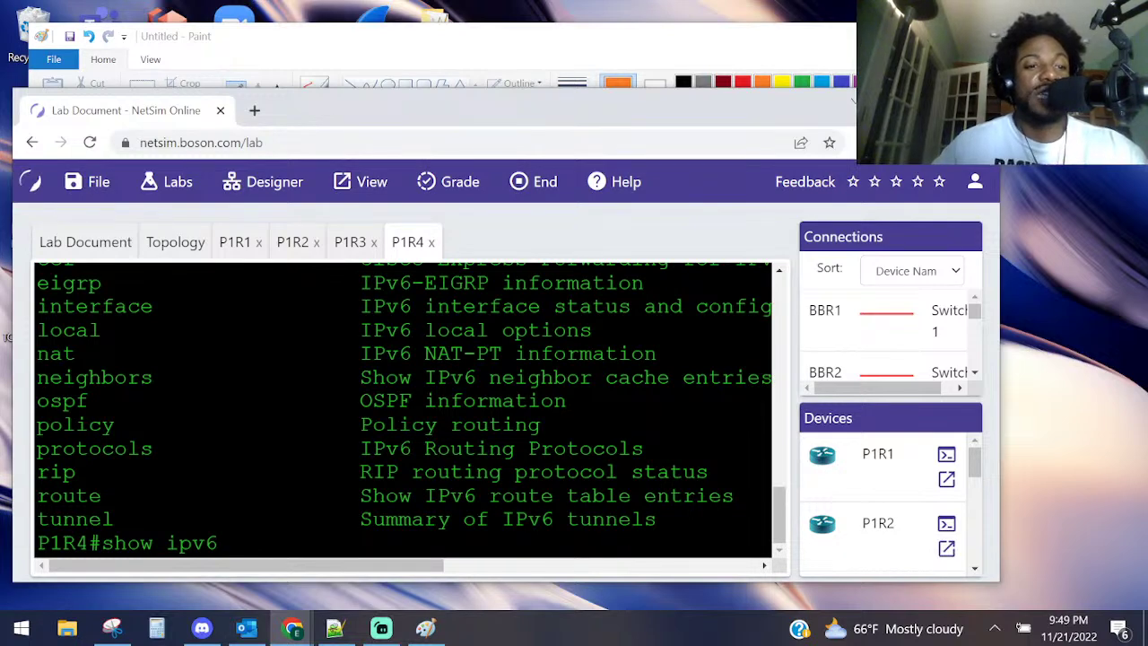
scroll(239, 487, "up", 3)
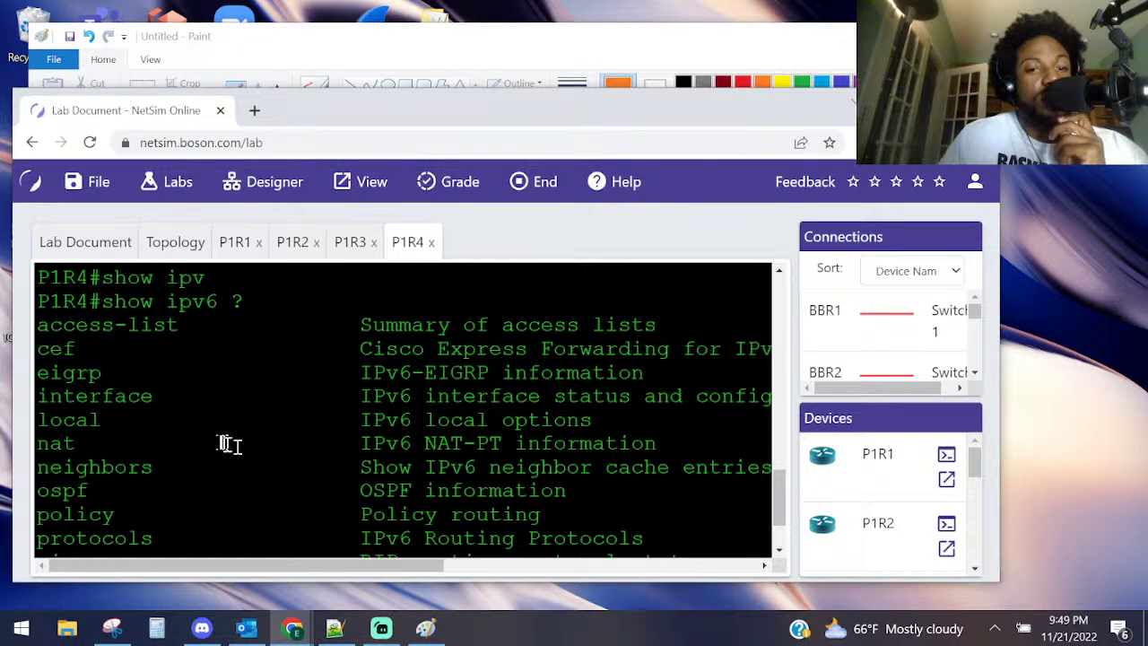
left_click_drag(104, 359, 36, 350)
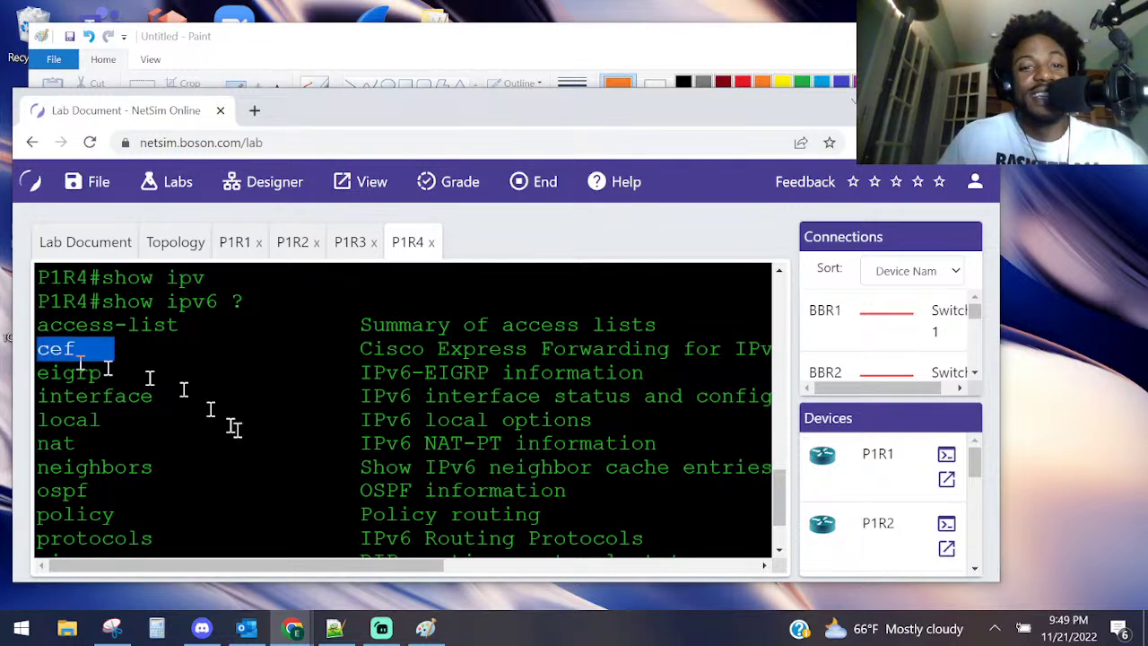
- Run show ipv6 cef on P1R4 and review the earlier terminal output
type("c")
key("Tab")
key("Return")
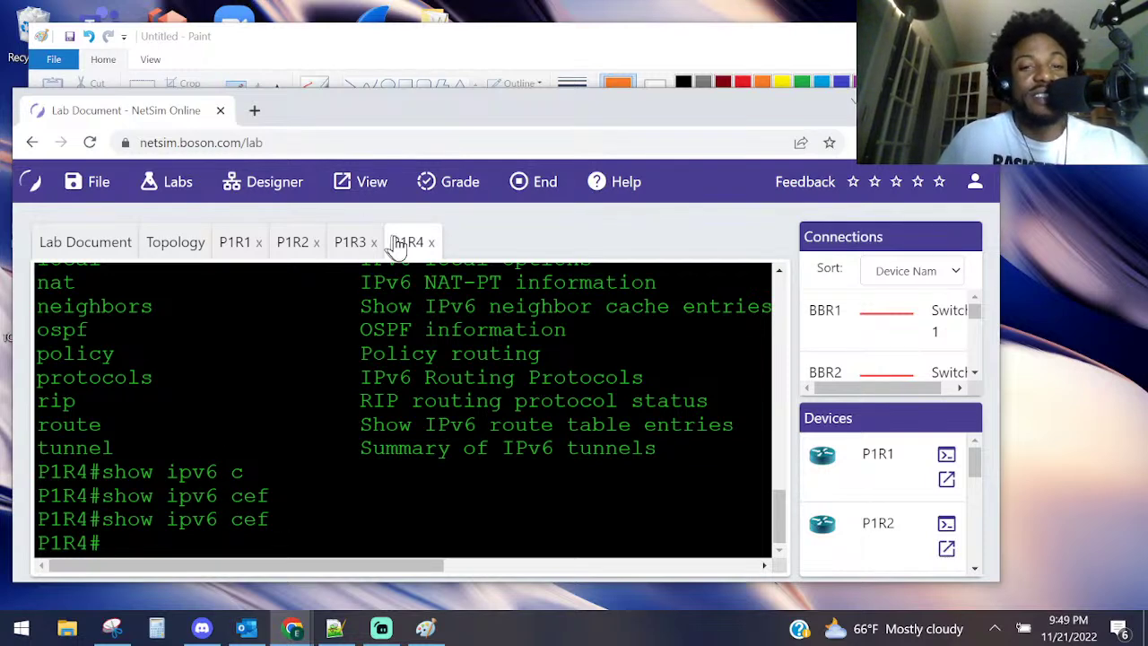
scroll(305, 333, "up", 10)
scroll(304, 339, "up", 2)
scroll(302, 336, "down", 4)
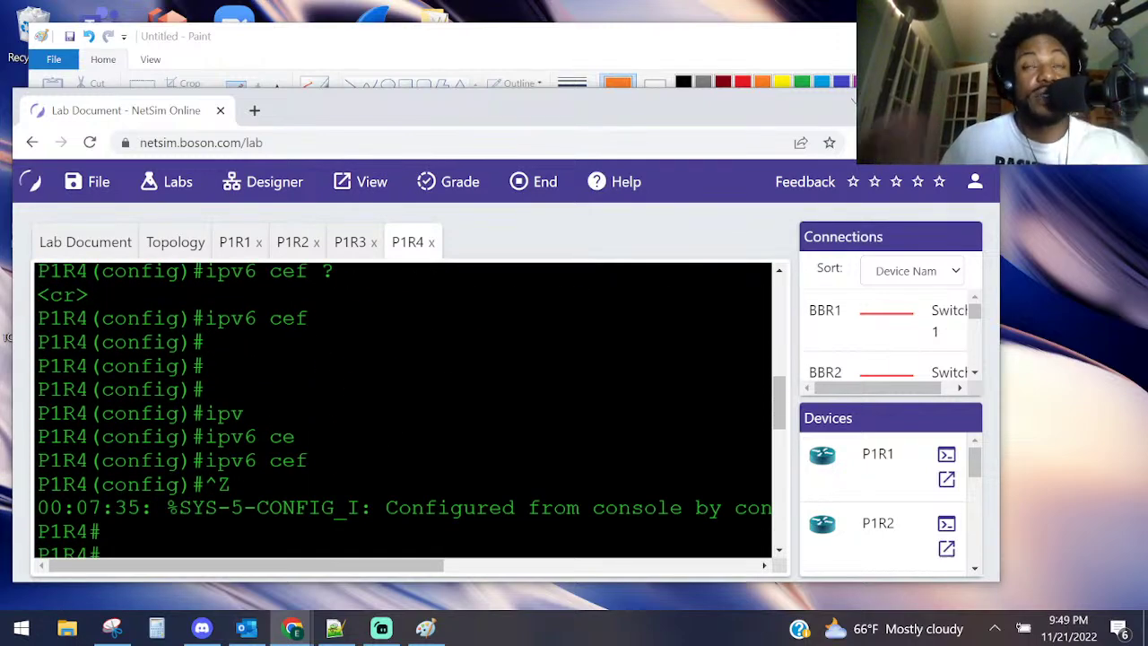
scroll(338, 435, "down", 8)
scroll(185, 423, "up", 4)
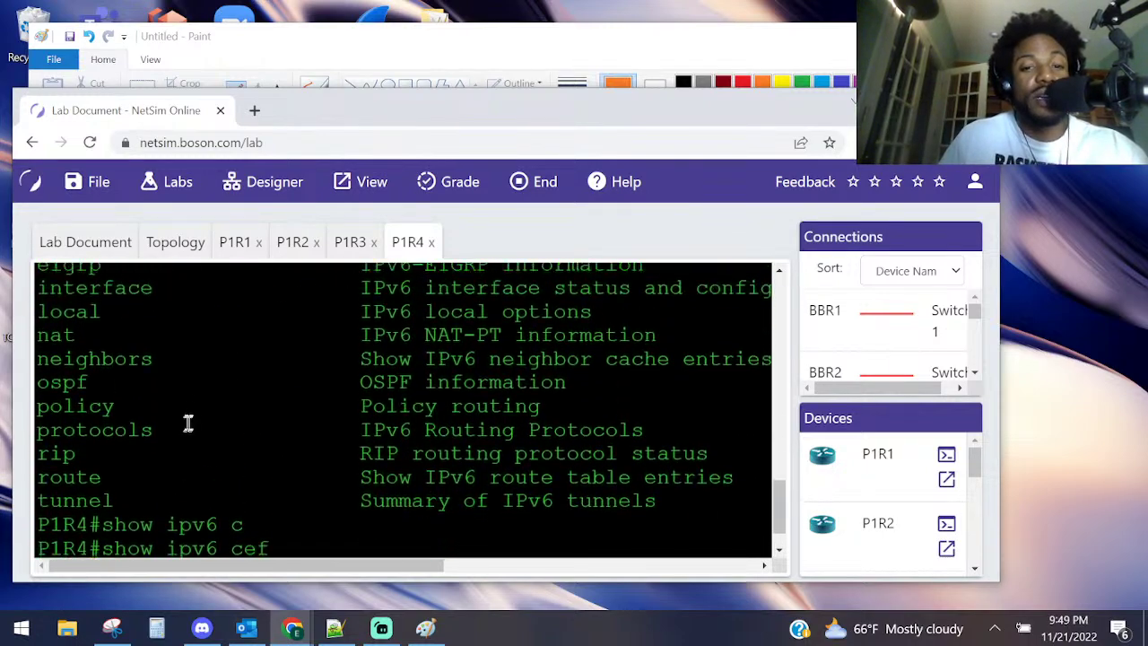
- Review P1R4's terminal history, comparing the entered IPv6 configuration commands with the show ipv6 subcommand list
scroll(131, 382, "down", 2)
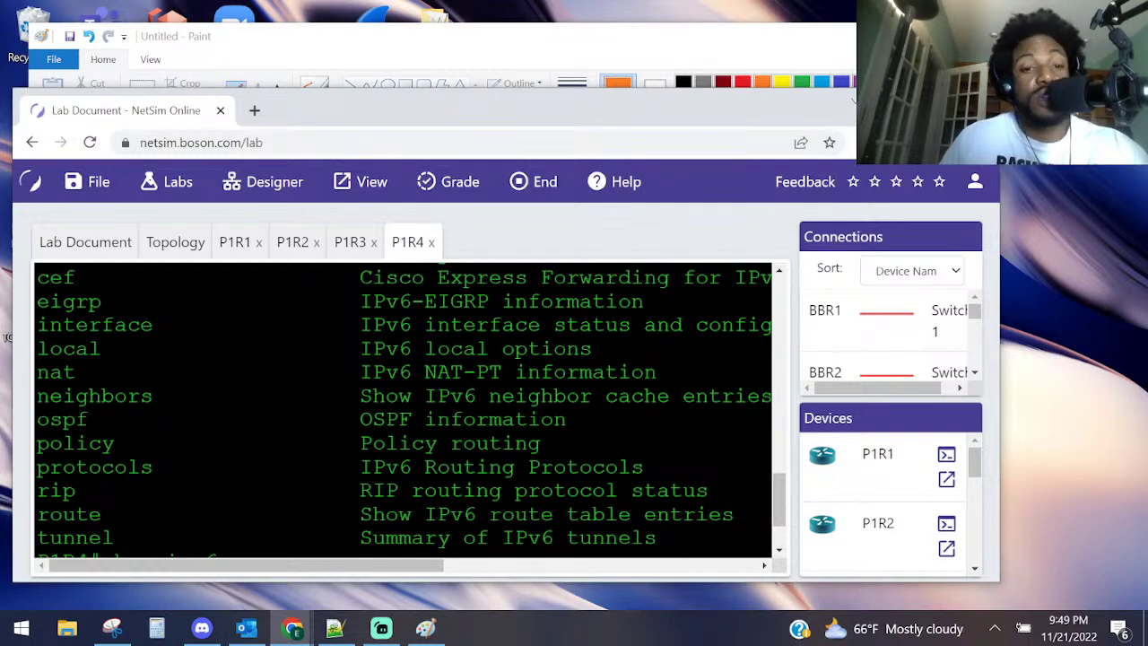
scroll(445, 464, "down", 3)
key("Return")
key("Return")
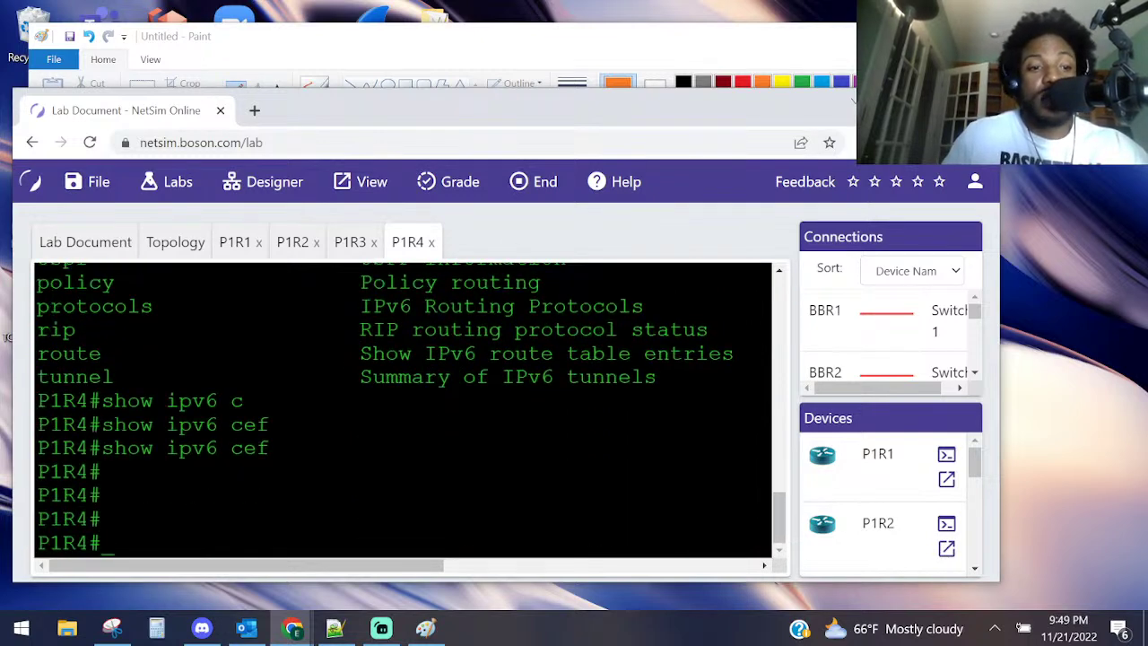
scroll(172, 423, "up", 3)
left_click_drag(176, 403, 66, 403)
scroll(203, 380, "up", 9)
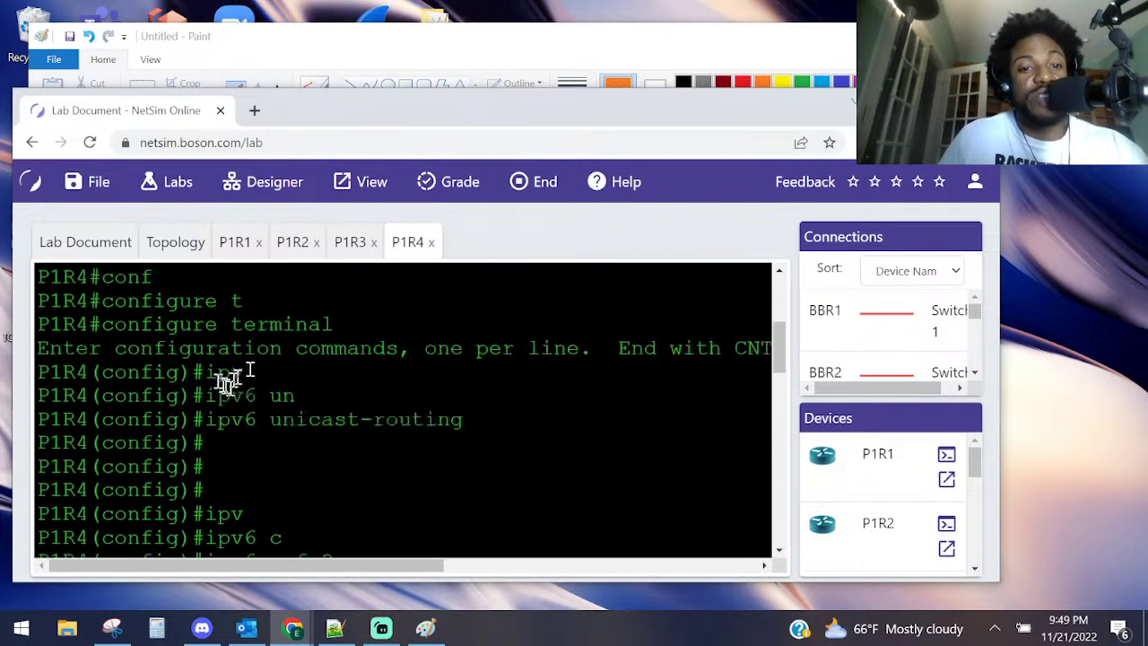
scroll(230, 382, "up", 2)
left_click_drag(338, 527, 183, 510)
scroll(285, 422, "down", 7)
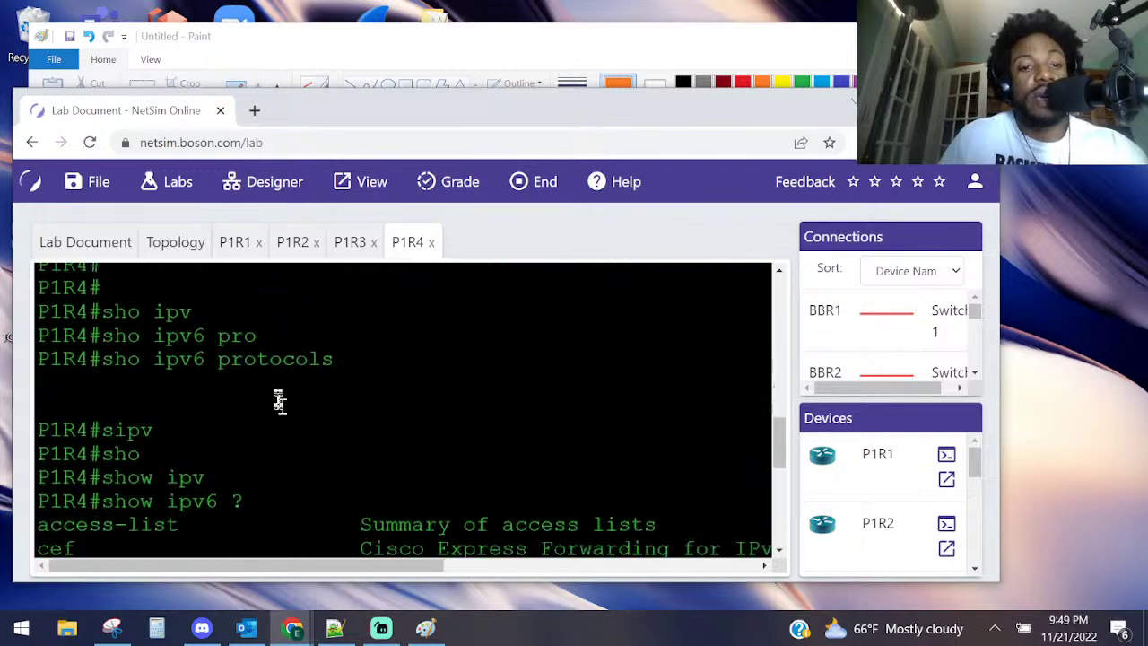
scroll(275, 389, "down", 6)
scroll(274, 379, "up", 4)
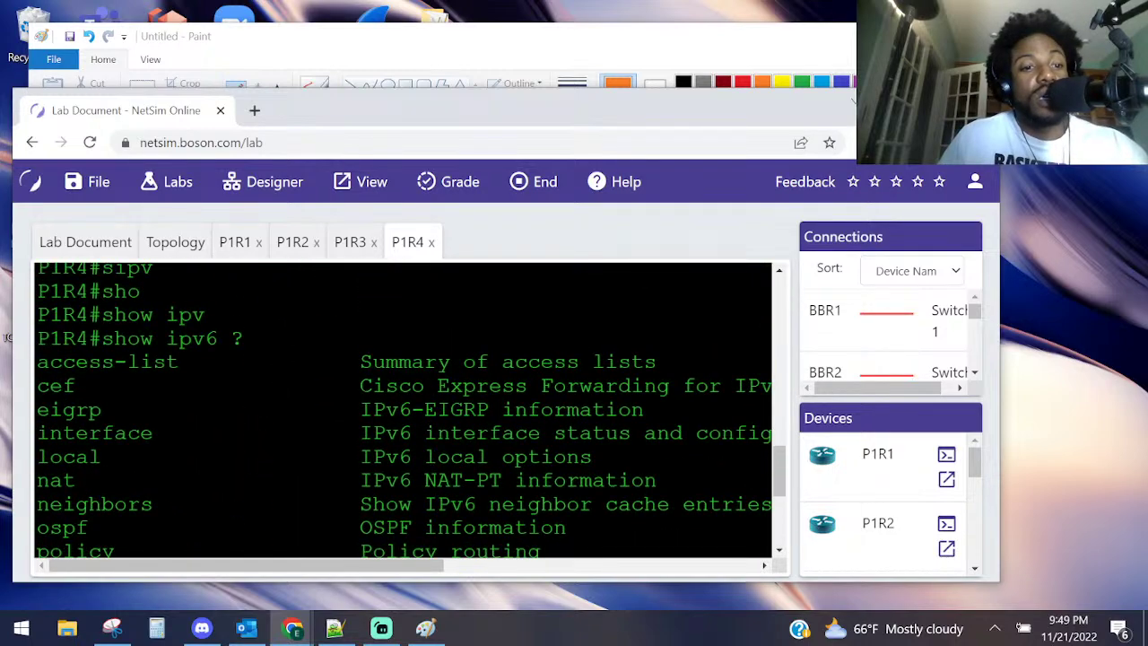
scroll(174, 402, "down", 4)
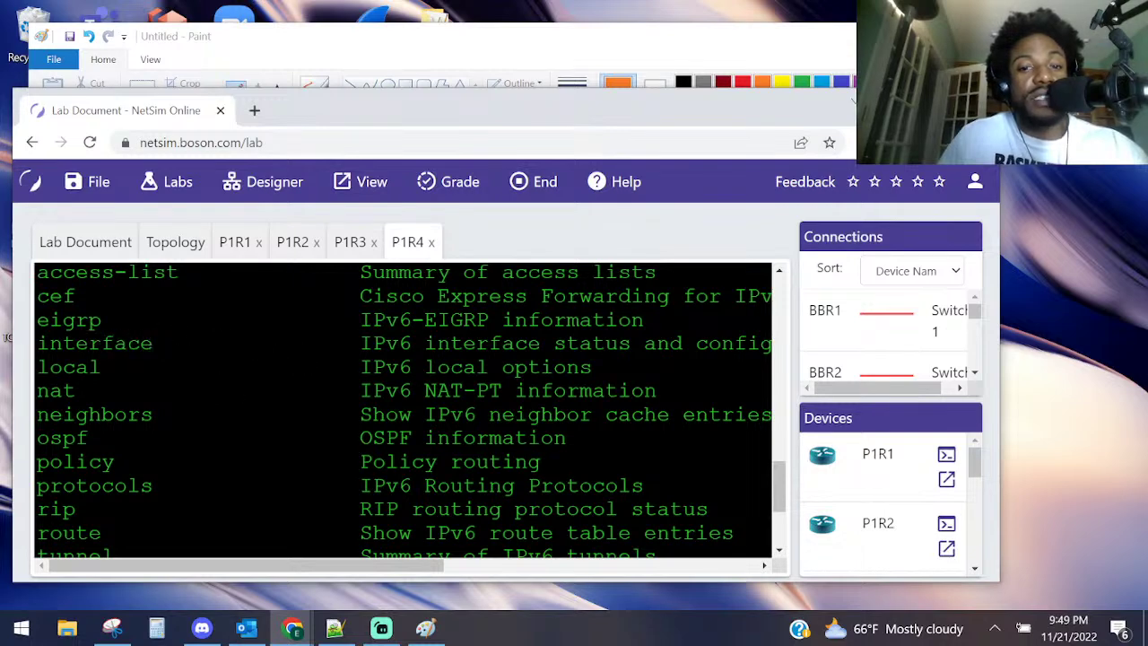
- Recall the show ipv6 command on P1R4 and try to complete a subcommand beginning with s
key("Return")
key("Return")
key("Return")
key("Return")
key("Return")
key("Return")
key("Up")
key("BackSpace")
key("BackSpace")
key("BackSpace")
type("s")
key("Tab")
key("BackSpace")
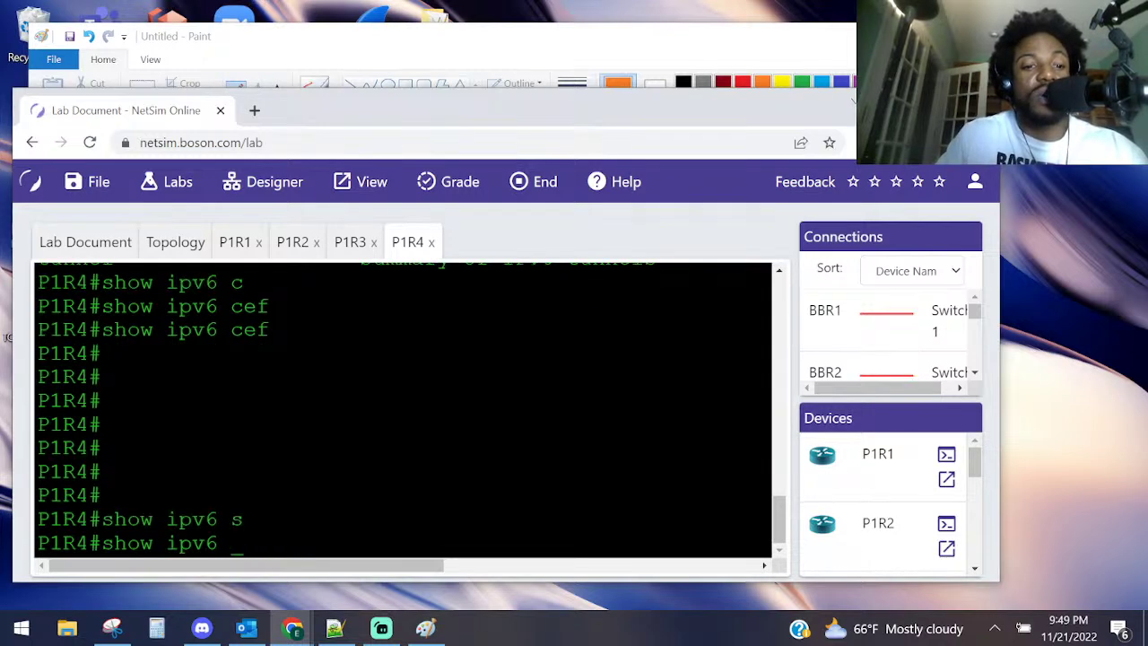
- Run show ipv6 interface on P1R4
scroll(310, 386, "up", 5)
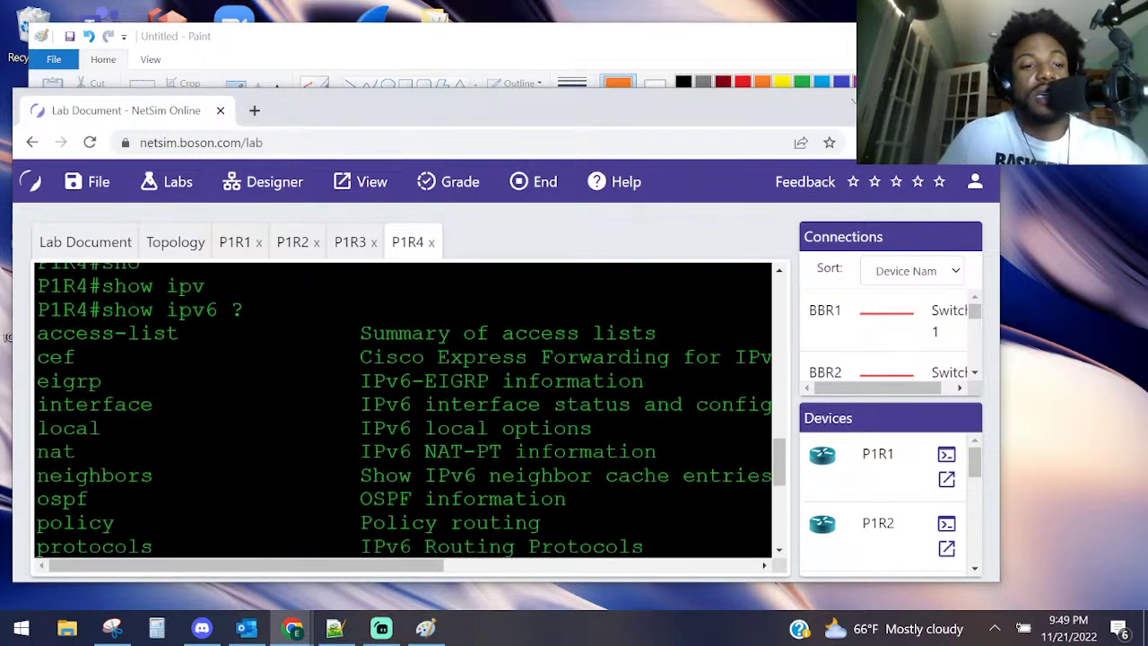
type("c")
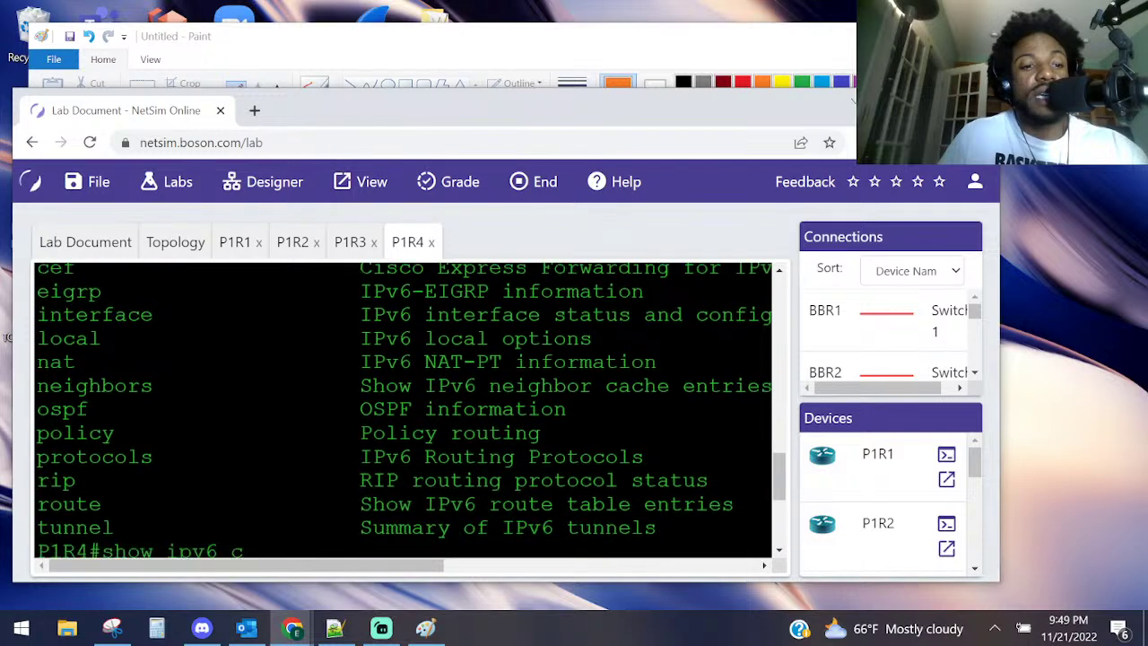
key("BackSpace")
type("in")
key("Tab")
key("Return")
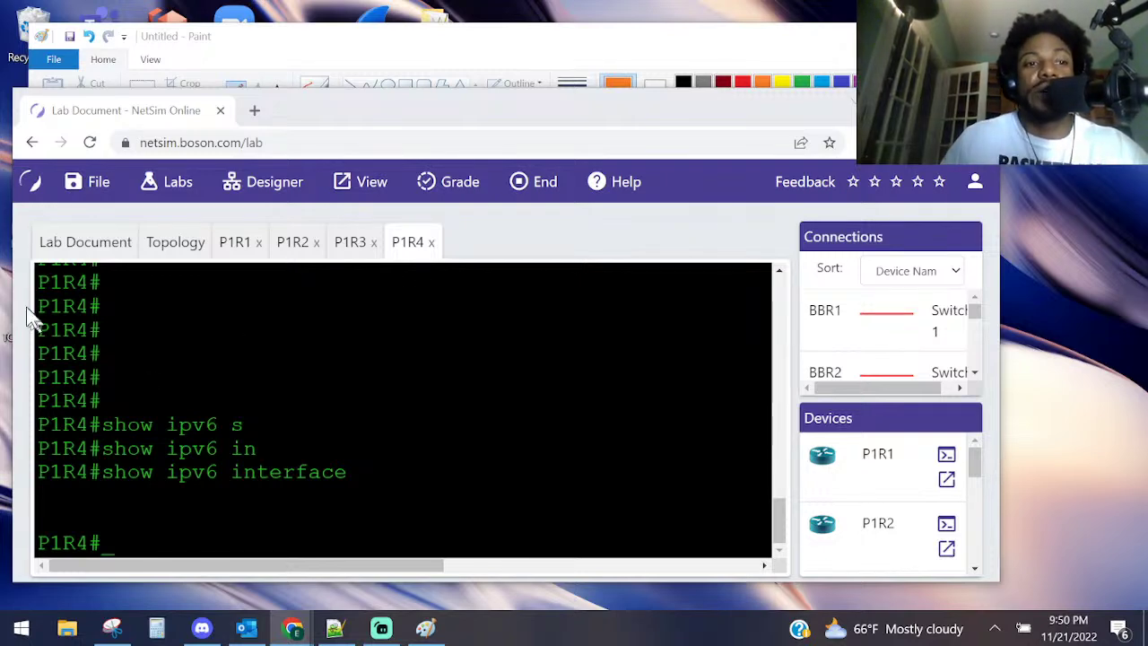
- Look up the routers' IPv6 addresses in the lab document's IP Addresses table and open the P1R1 console
left_click(60, 249)
scroll(381, 373, "down", 10)
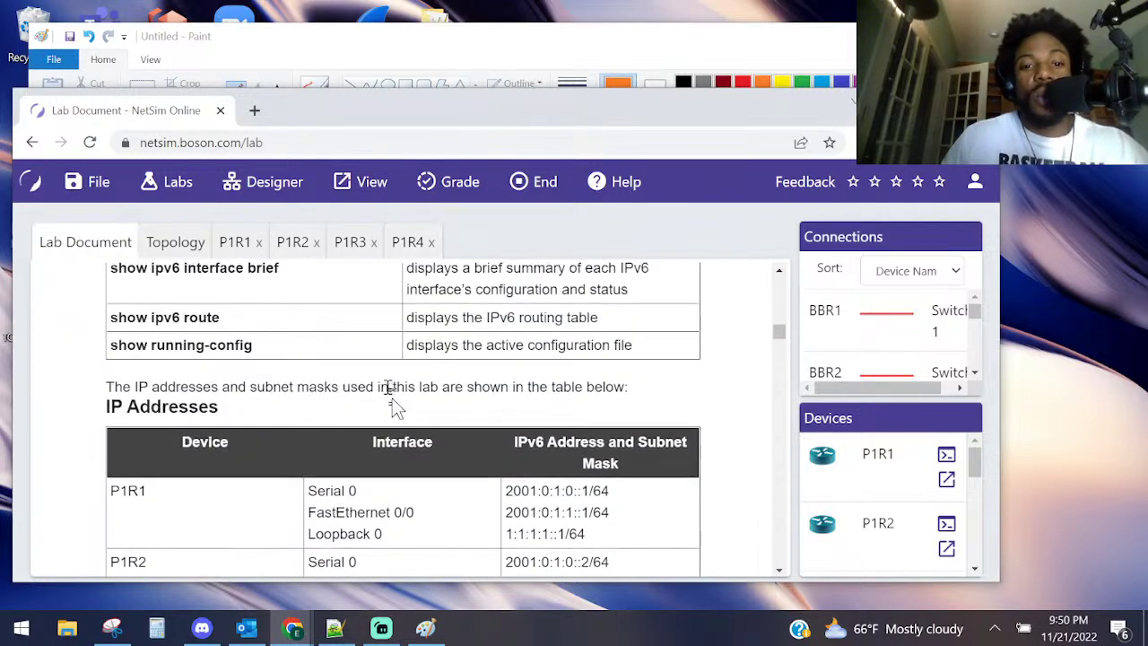
left_click(161, 242)
left_click(99, 244)
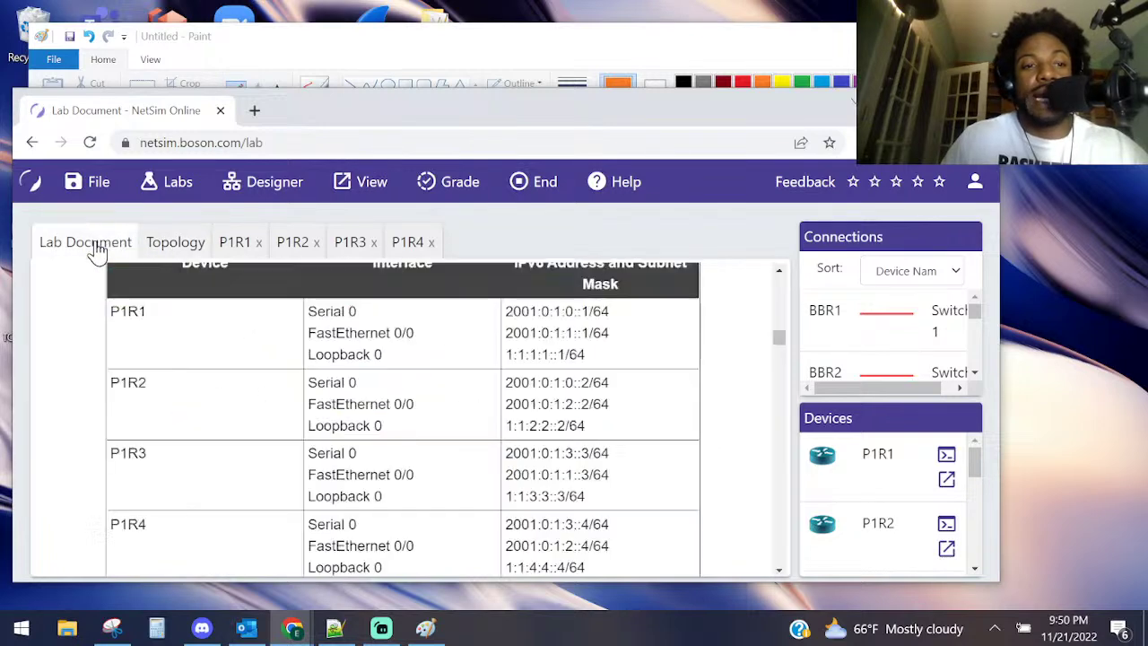
left_click(229, 242)
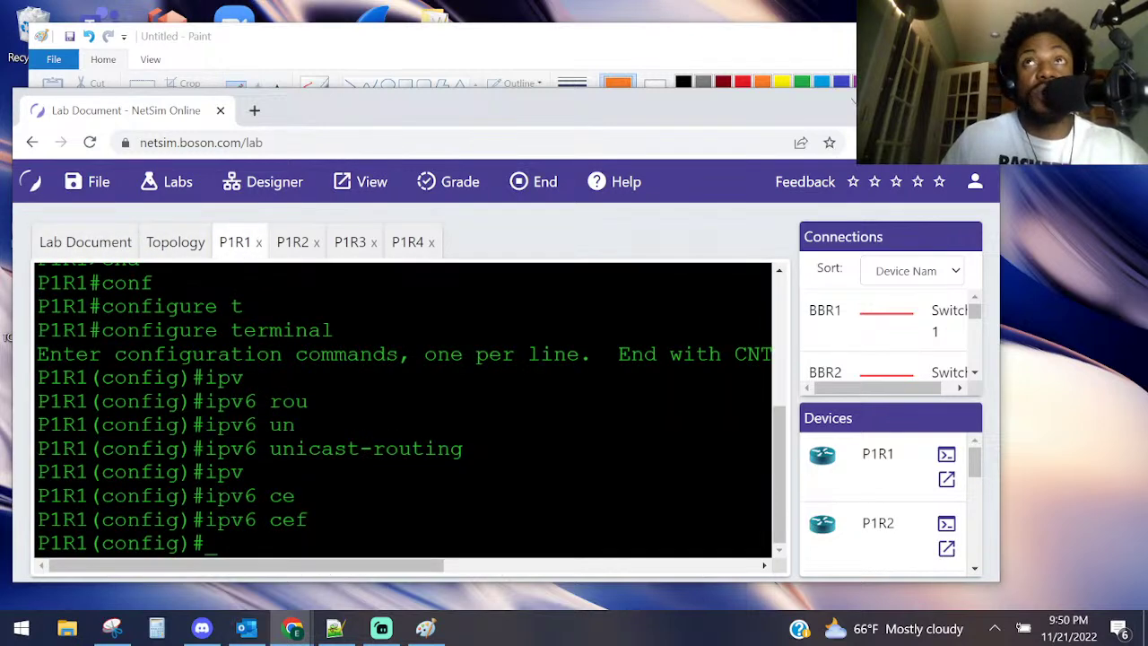
- Switch to Paint and undo the latest orange annotations around P1R1 and P1R2 on the topology diagram
left_click(389, 43)
scroll(309, 336, "up", 3)
key("ctrl+z")
key("ctrl+z")
key("ctrl+z")
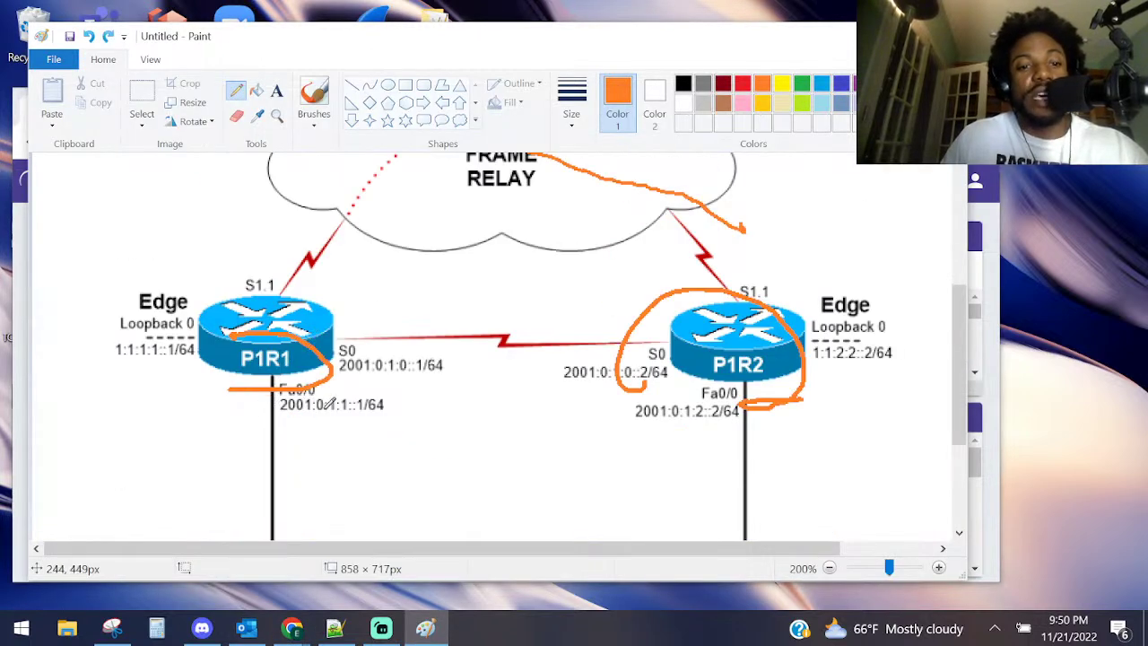
- Circle the P1R1 label in orange and underline its S0, Fa0/0 and Loopback 0 IPv6 addresses
mouse_move(301, 352)
left_mouse_down()
mouse_move(253, 369)
mouse_move(269, 345)
mouse_move(448, 379)
left_mouse_up()
left_click_drag(281, 417, 356, 418)
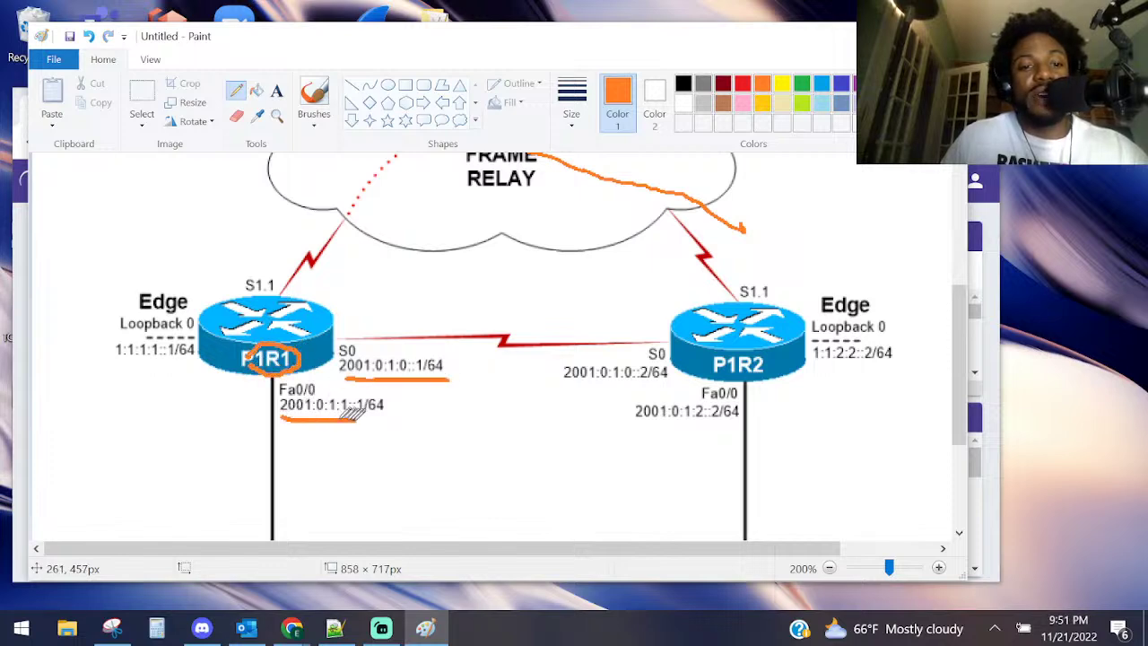
left_click_drag(128, 365, 219, 363)
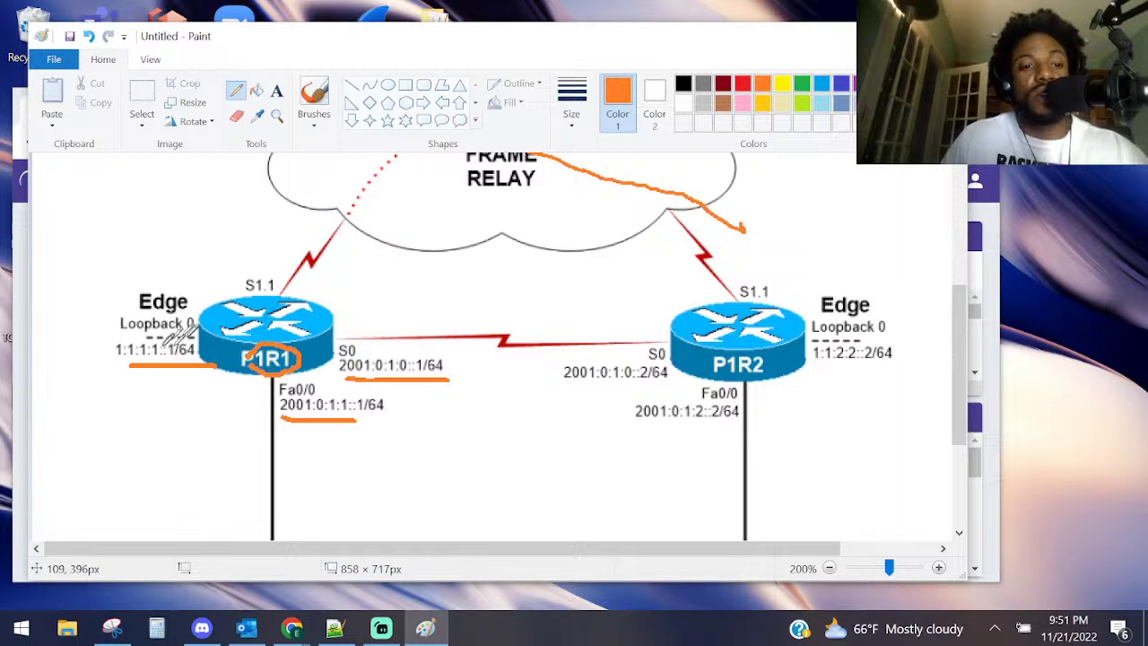
- Undo the orange circle and underlines around P1R1
key("ctrl+z")
key("ctrl+z")
key("ctrl+z")
key("ctrl+z")
key("ctrl+z")
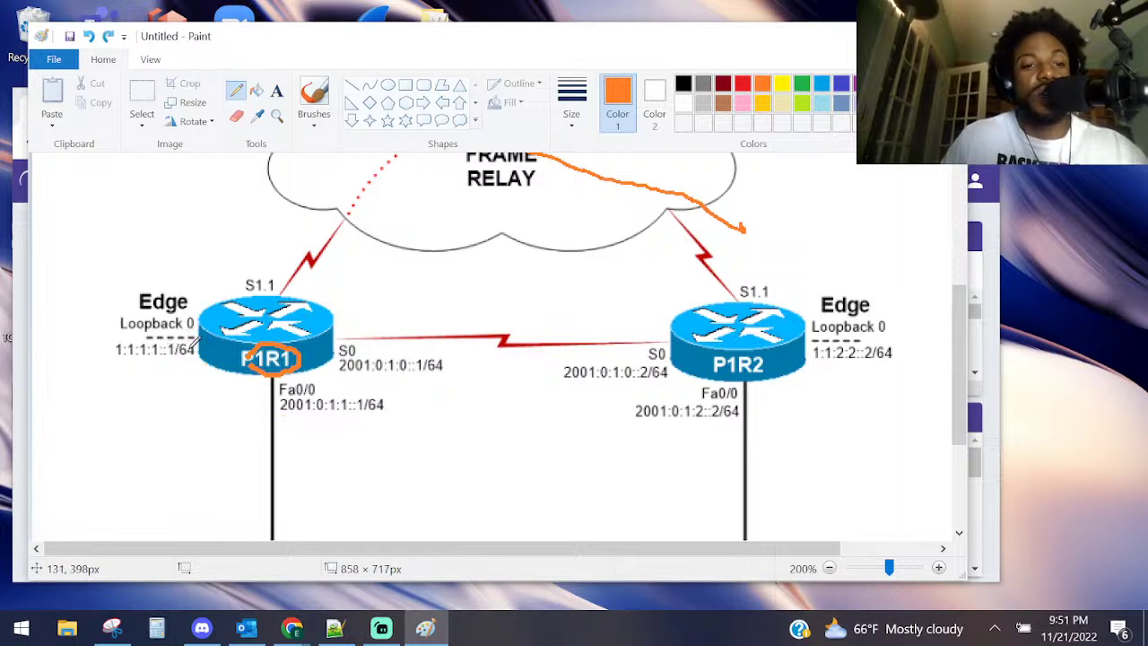
- Switch to NetSim in Chrome, leave configuration mode on P1R1 and run show ip interface brief to check its interfaces
key("super+Tab")
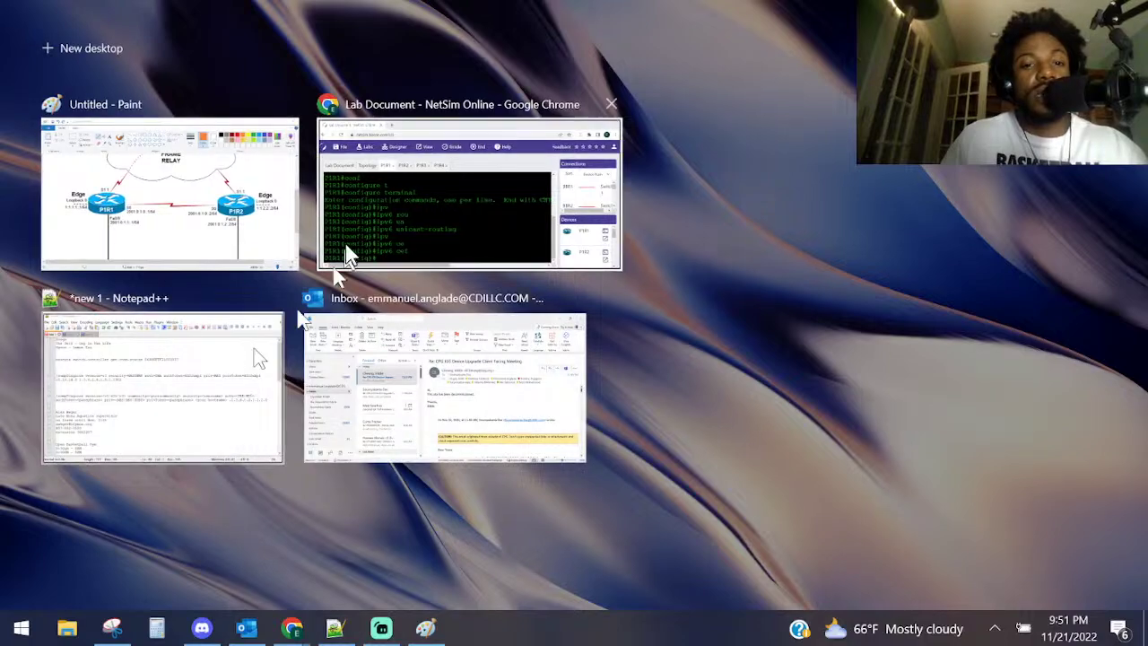
left_click(422, 256)
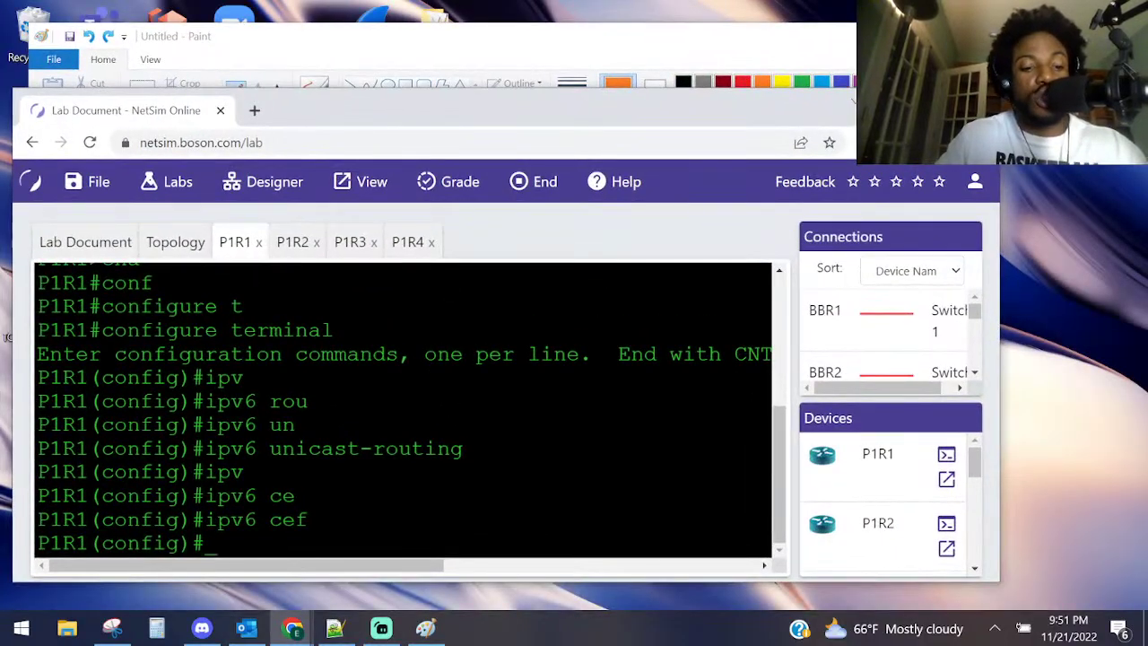
key("ctrl+z")
type("sho")
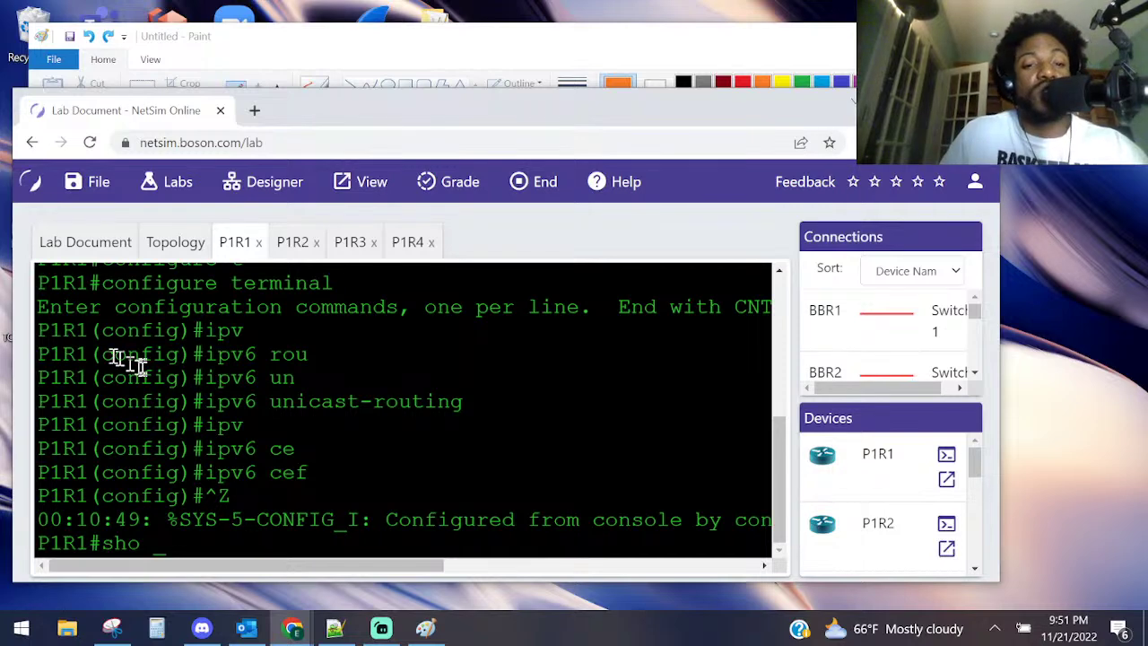
left_click_drag(437, 401, 218, 401)
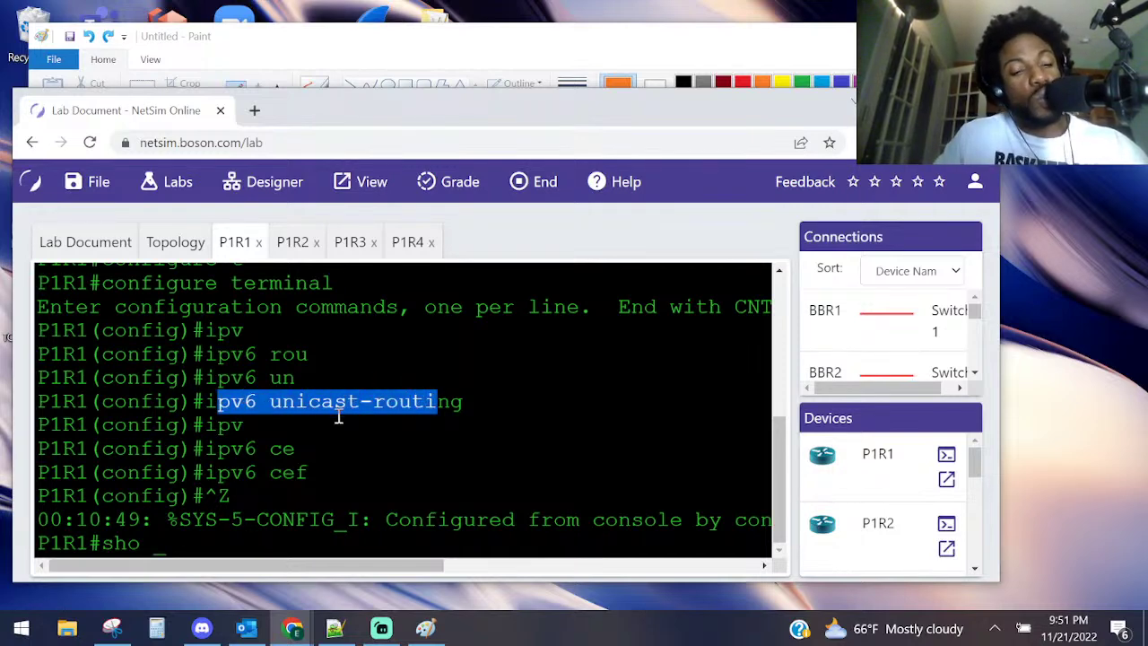
type("ip ")
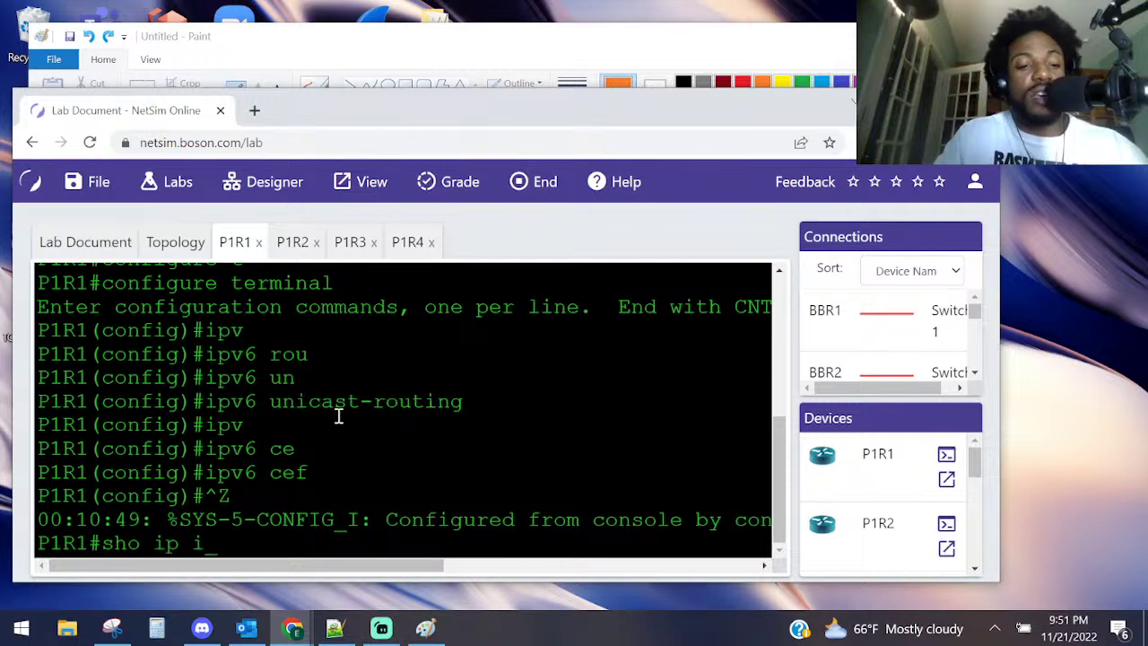
type("int")
key("Tab")
type("bri")
key("Tab")
key("Return")
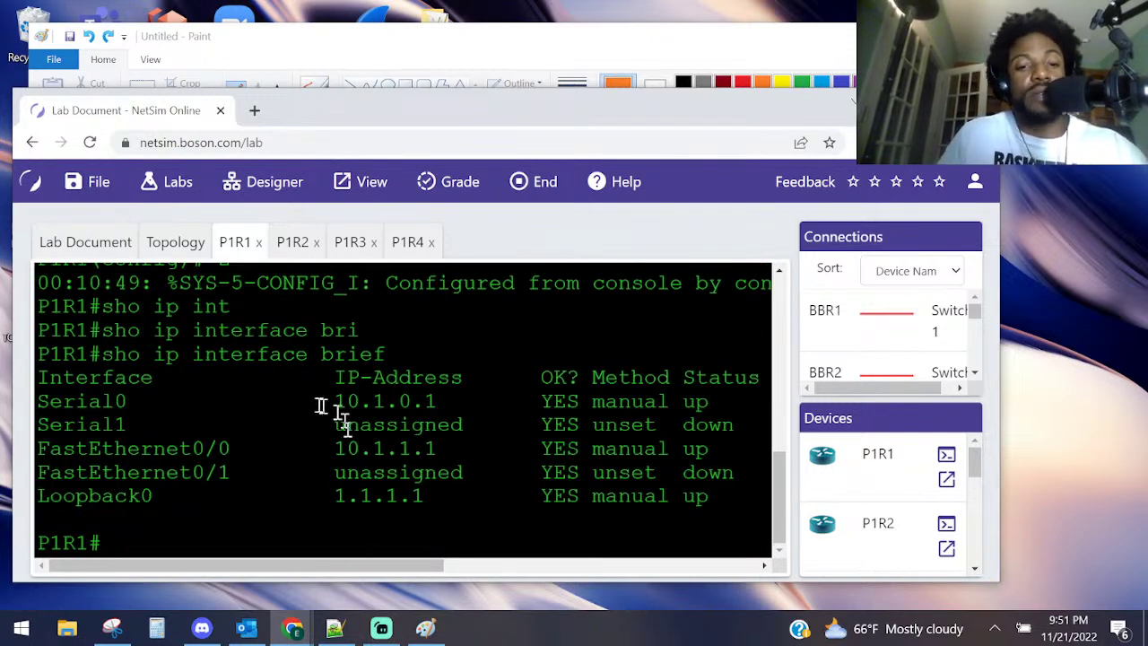
left_click_drag(448, 496, 320, 500)
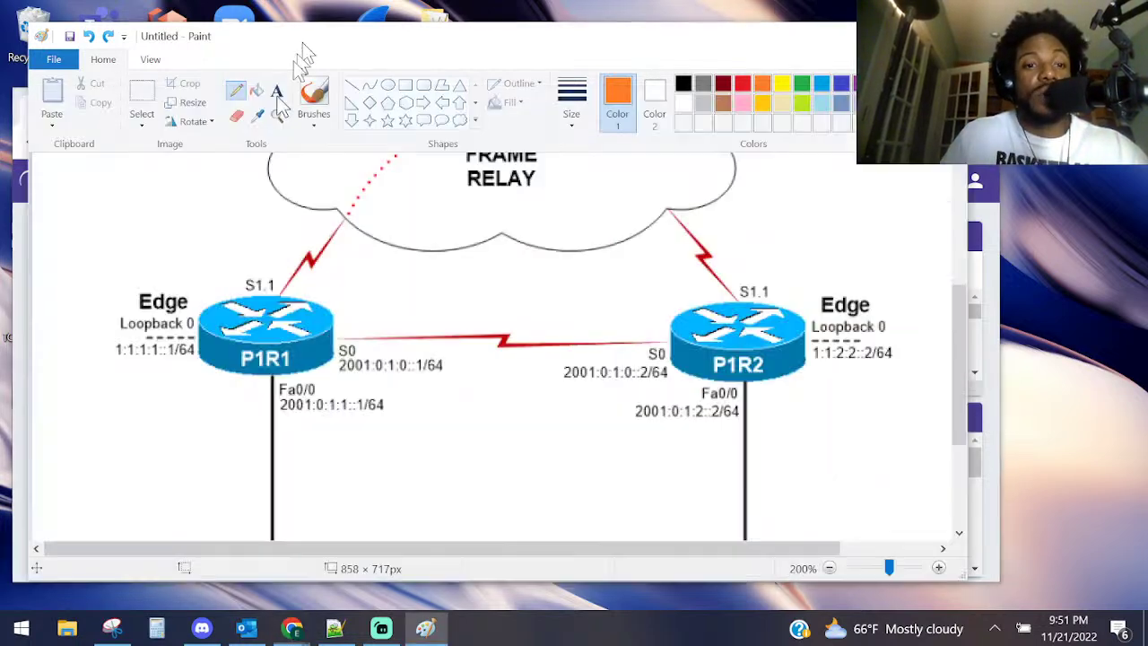
- Switch to Paint and underline P1R1's Fa0/0 and S0 IPv6 addresses in orange
left_click(296, 70)
left_click_drag(285, 425, 389, 426)
left_click_drag(338, 384, 448, 384)
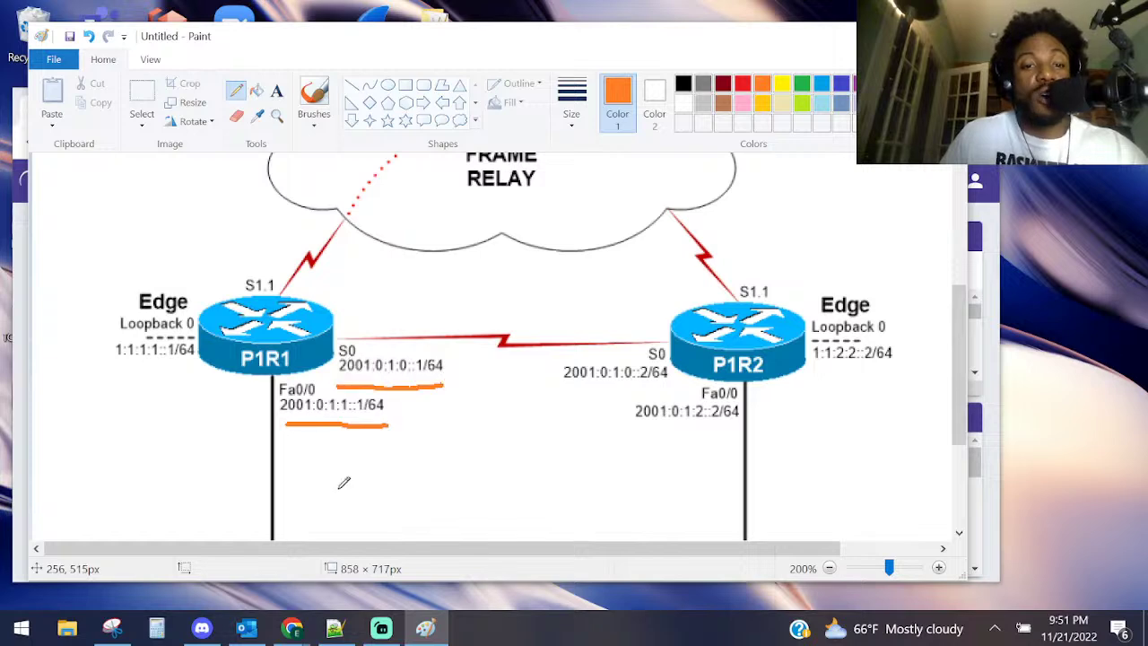
- Return to NetSim and enter global configuration mode on P1R1 with configure terminal
key("alt+Tab")
type("conf")
key("Tab")
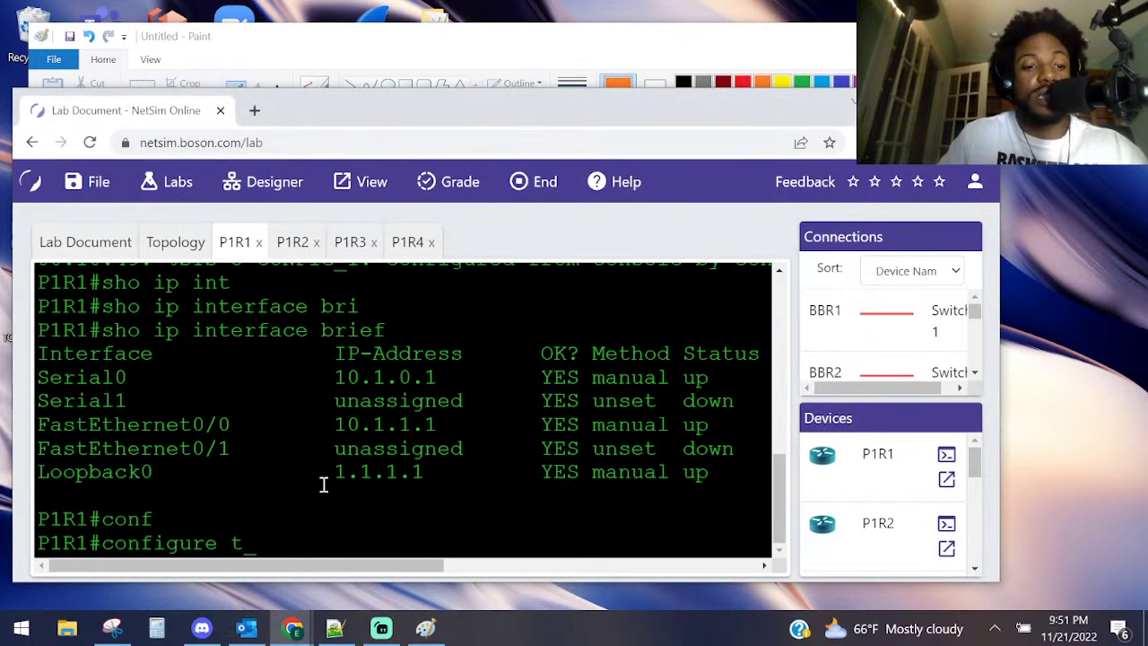
type("t")
key("Tab")
key("Return")
type("ipv")
key("Tab")
type("in")
key("Tab")
key("BackSpace")
key("BackSpace")
key("BackSpace")
key("BackSpace")
key("BackSpace")
key("BackSpace")
key("BackSpace")
- Try to enter interface configuration mode for serial 0/0 on P1R1
type("in")
key("Tab")
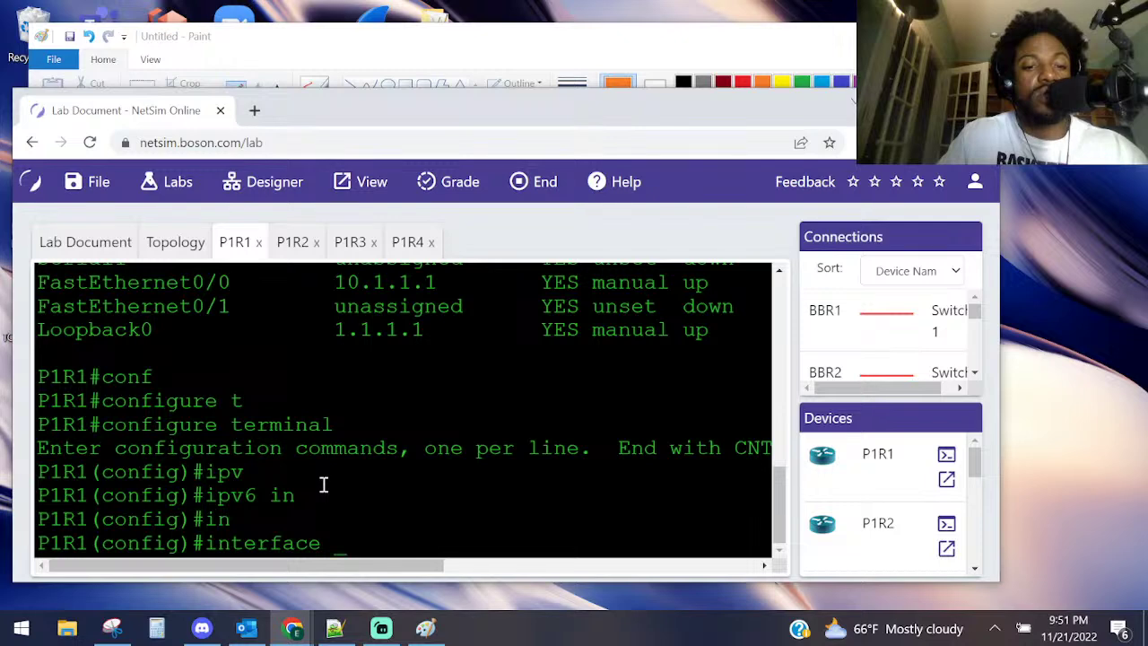
type("ser")
key("Tab")
type("0/0")
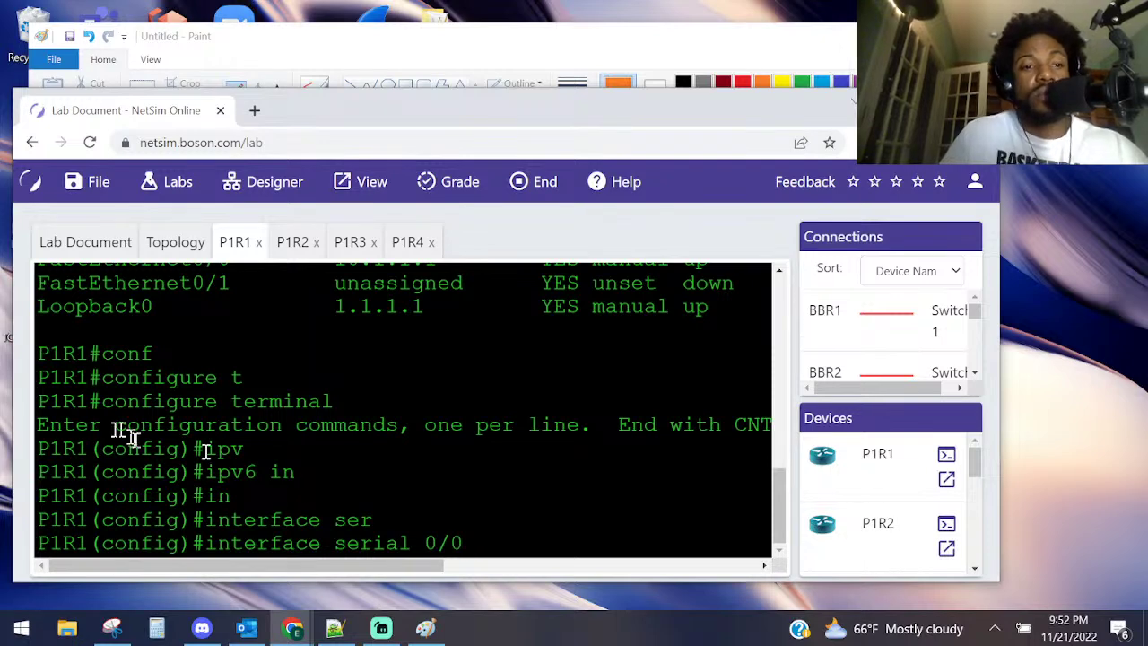
scroll(135, 427, "up", 2)
scroll(149, 425, "down", 2)
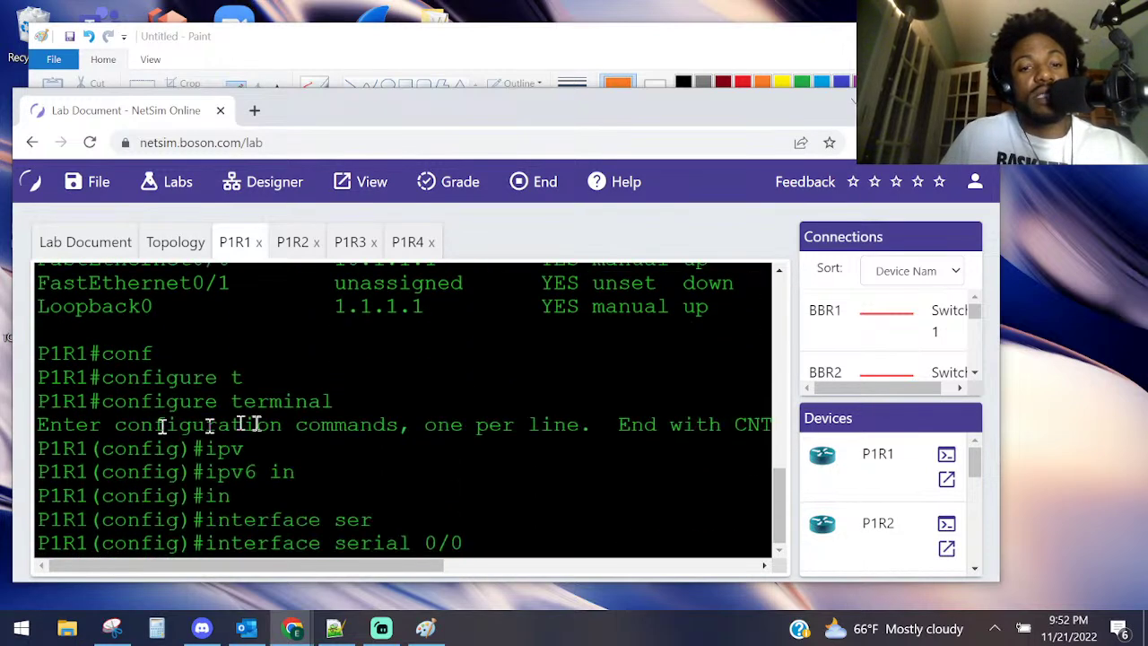
scroll(257, 424, "down", 1)
- Enter interface configuration mode on P1R1 with interface serial 0
key("Up")
key("BackSpace")
key("BackSpace")
key("Return")
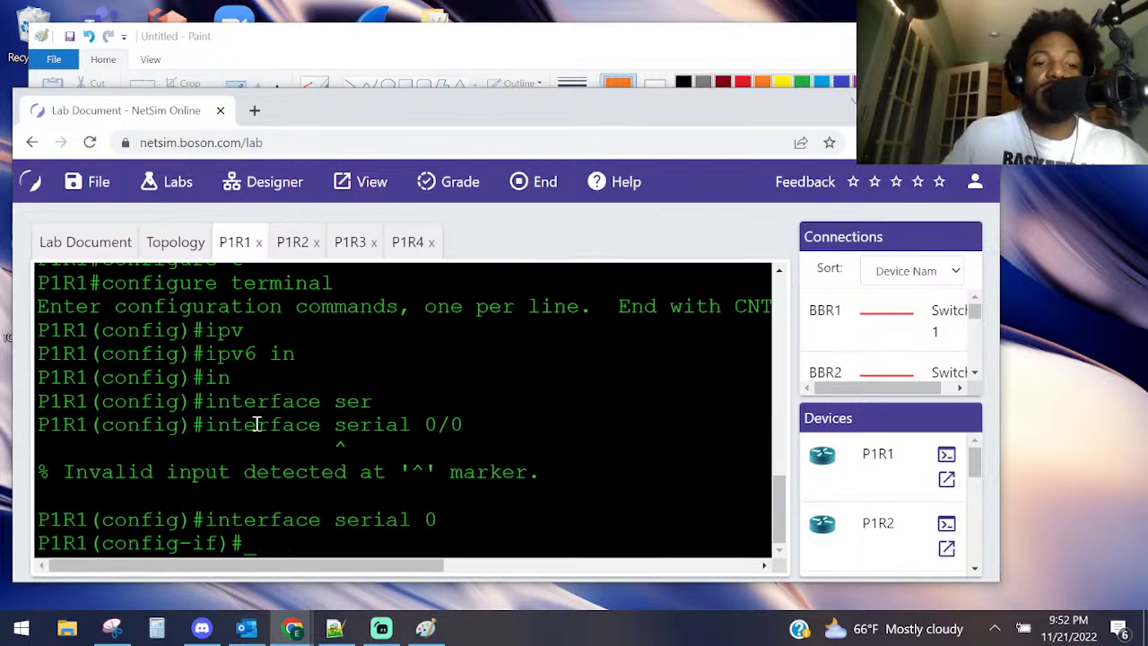
- Assign the IPv6 address 2001:0:1:0::1/64 to P1R1's serial 0 interface with the ipv6 address command
type("i")
type("in")
key("Tab")
key("BackSpace")
key("BackSpace")
type("asd")
key("BackSpace")
key("BackSpace")
type("d")
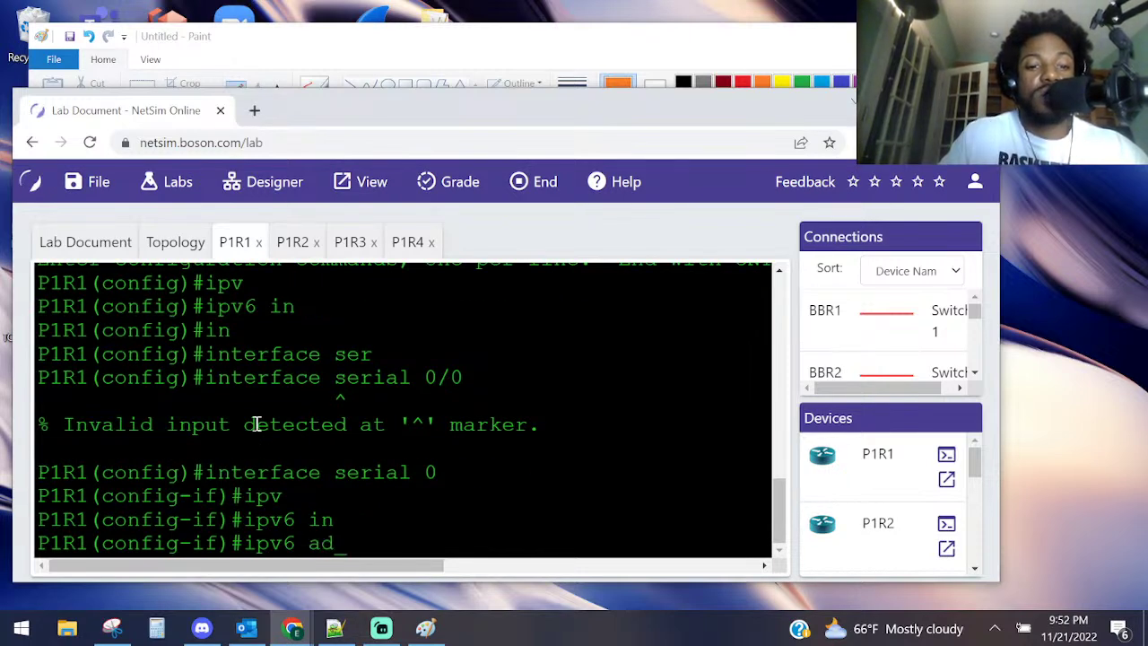
key("Tab")
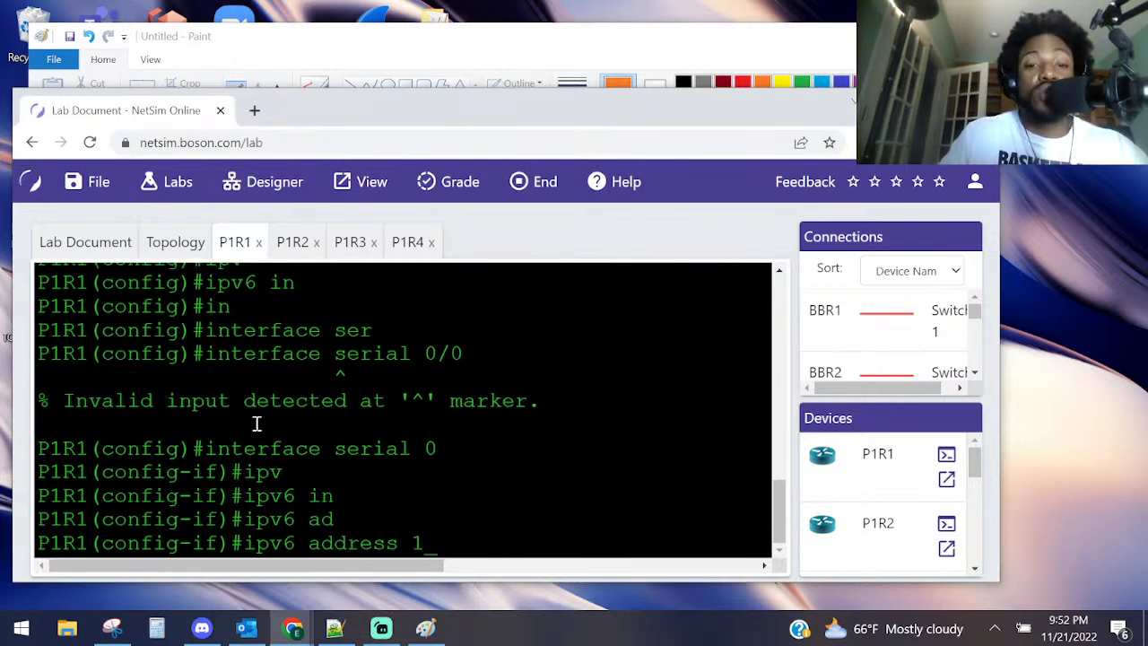
type("2001:")
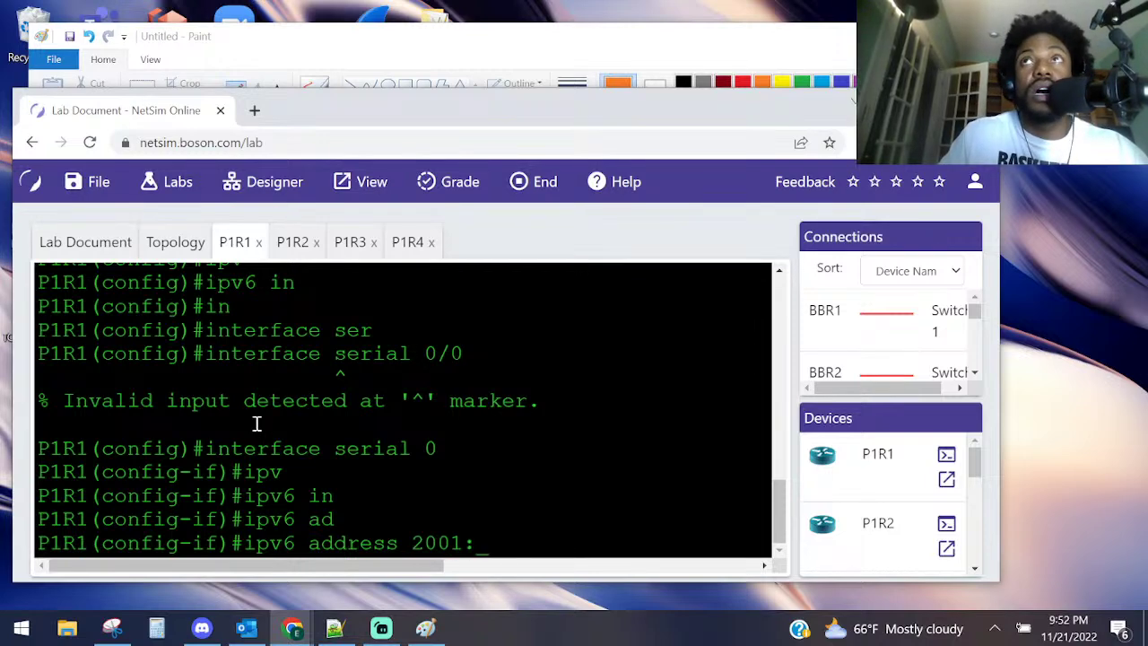
type("0:")
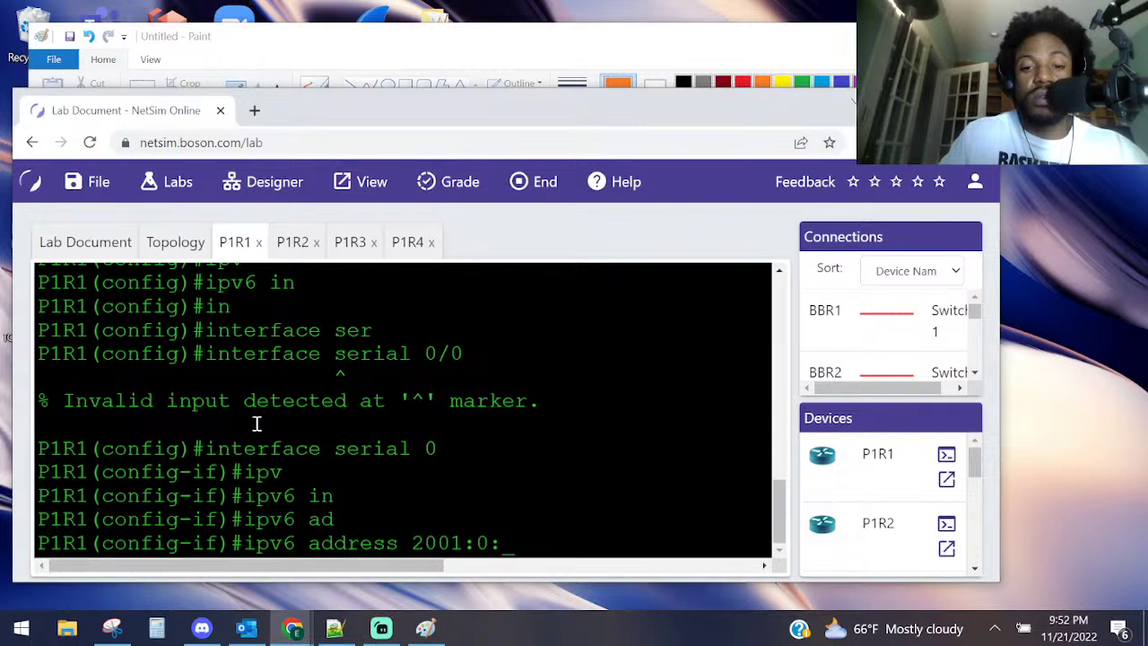
type("1")
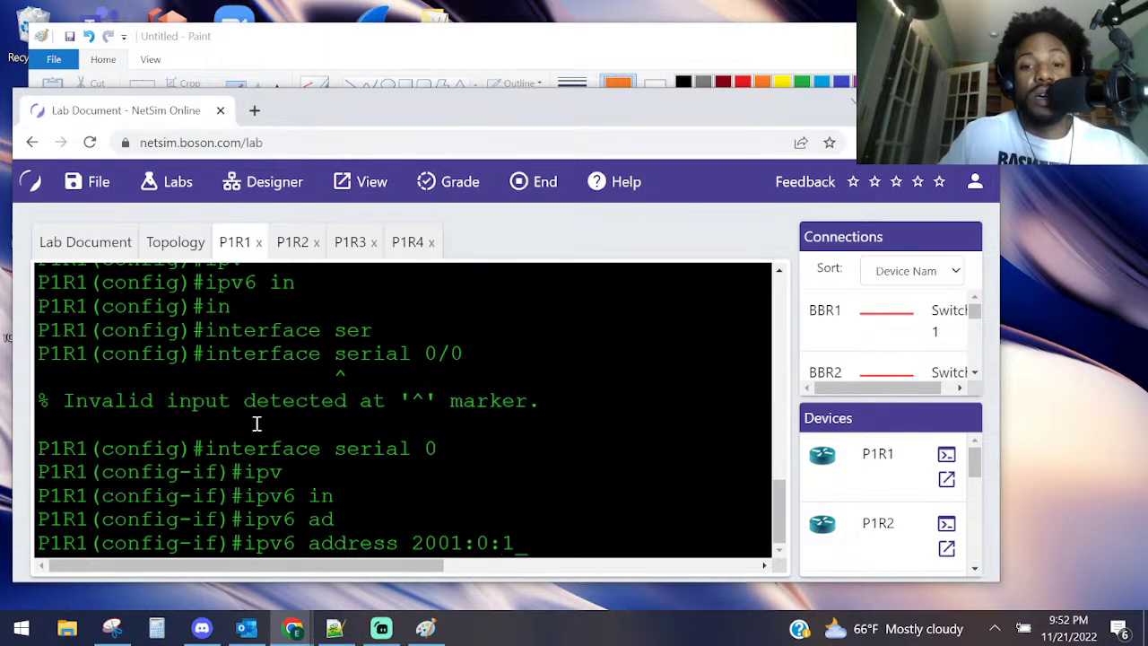
type(":")
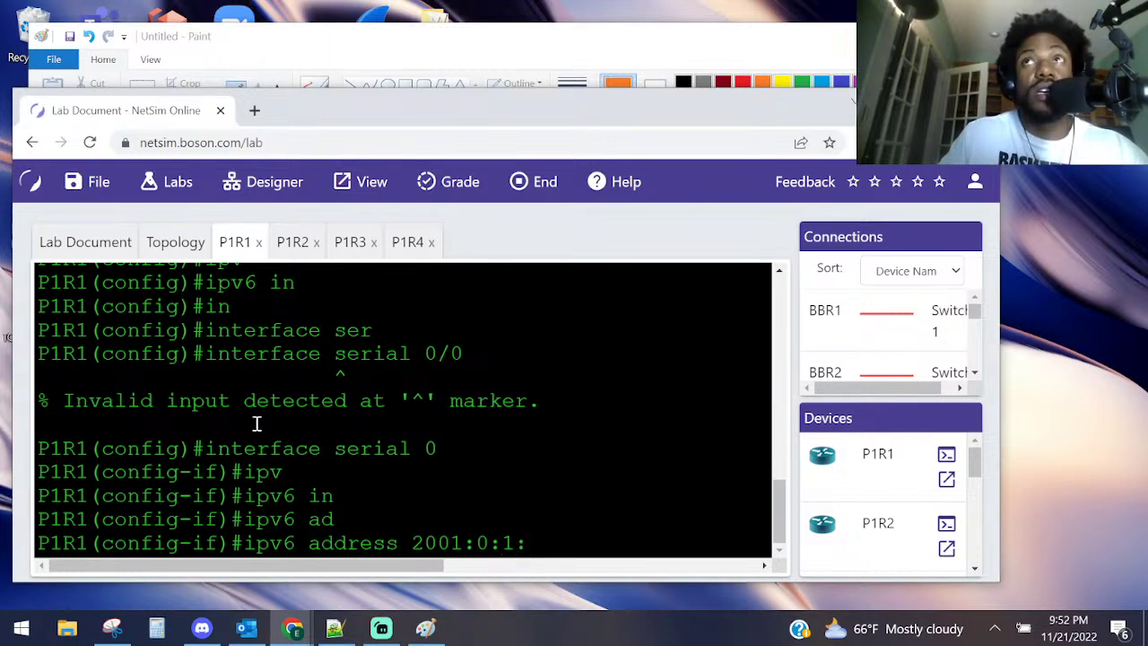
type("0-")
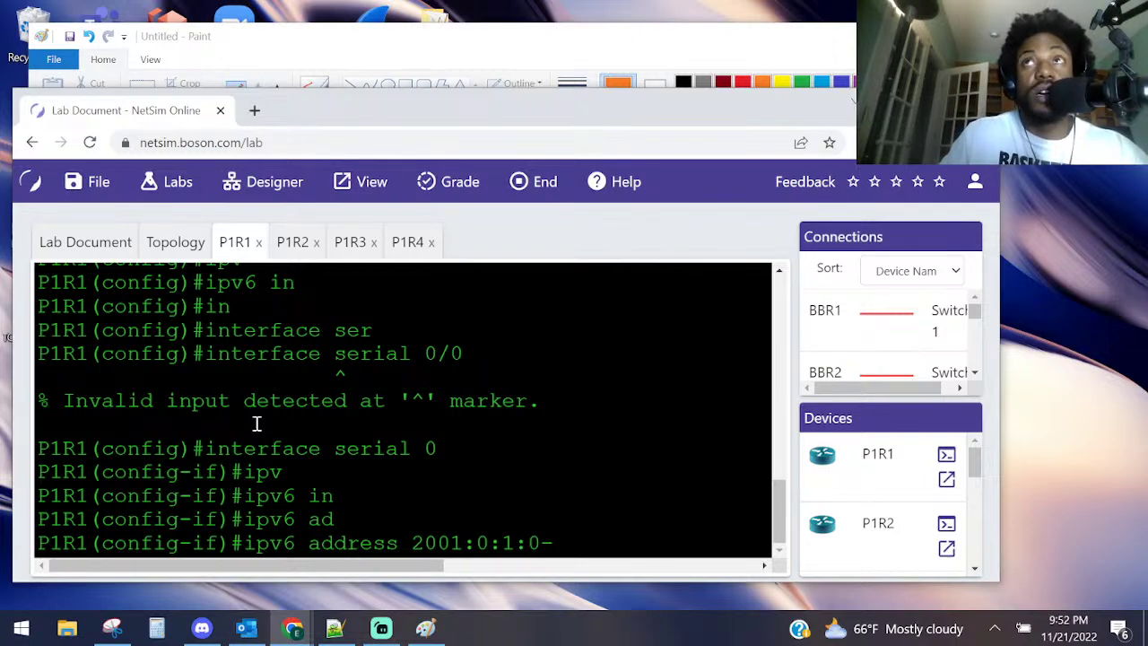
type("::")
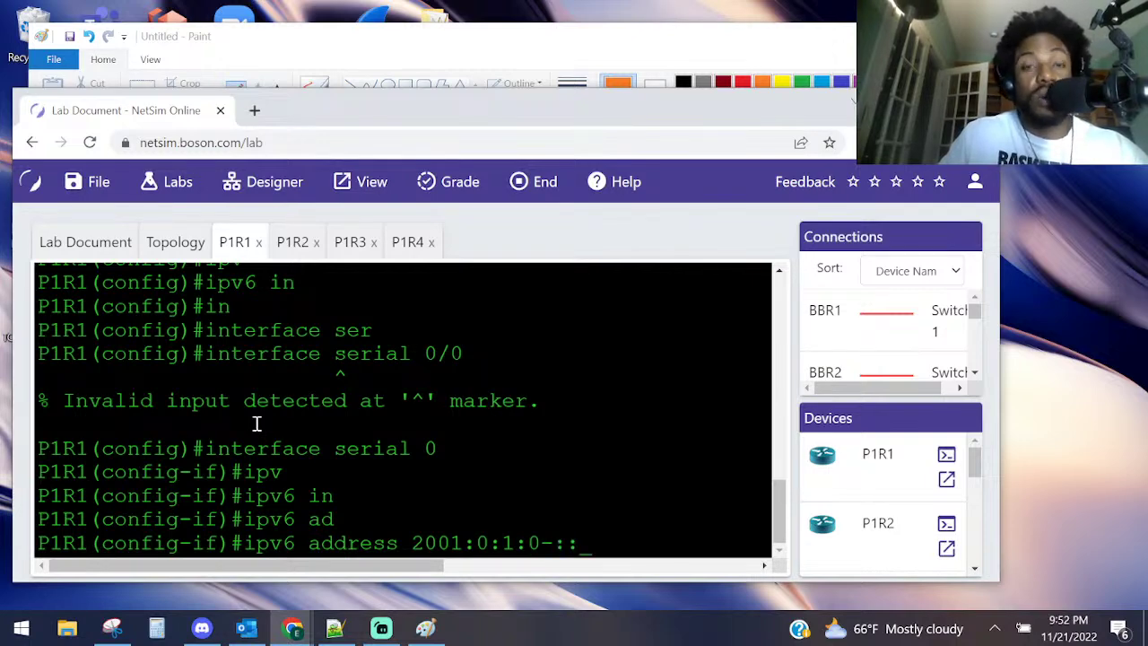
type("1")
key("Left")
key("Left")
key("Left")
key("BackSpace")
key("Right")
key("Delete")
key("Delete")
key("Delete")
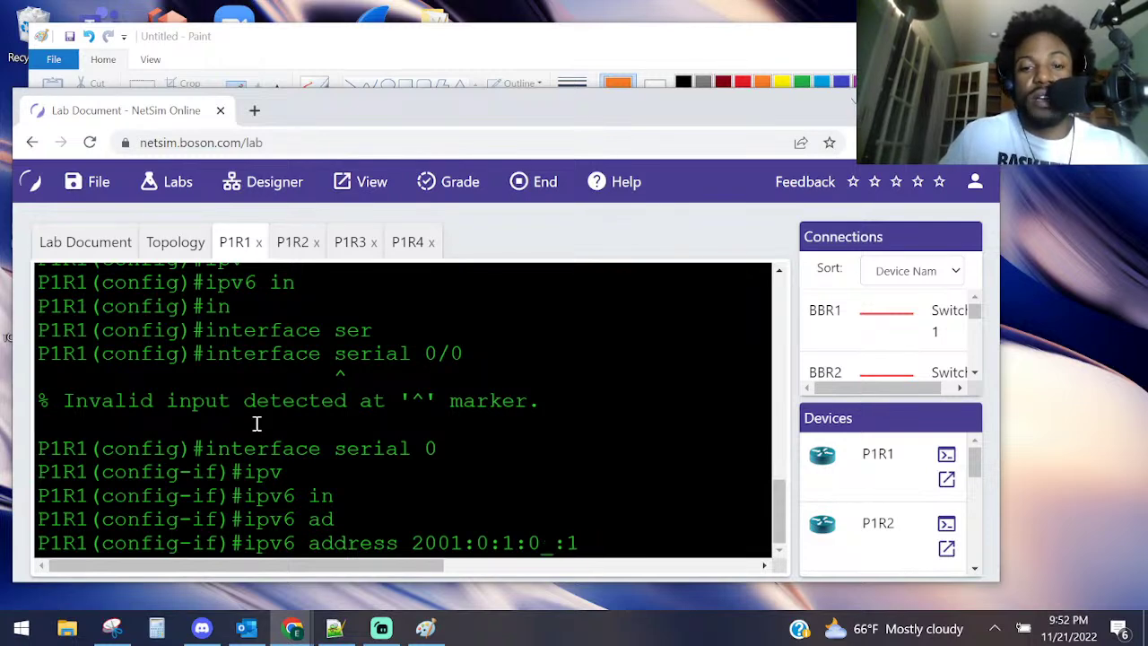
key("BackSpace")
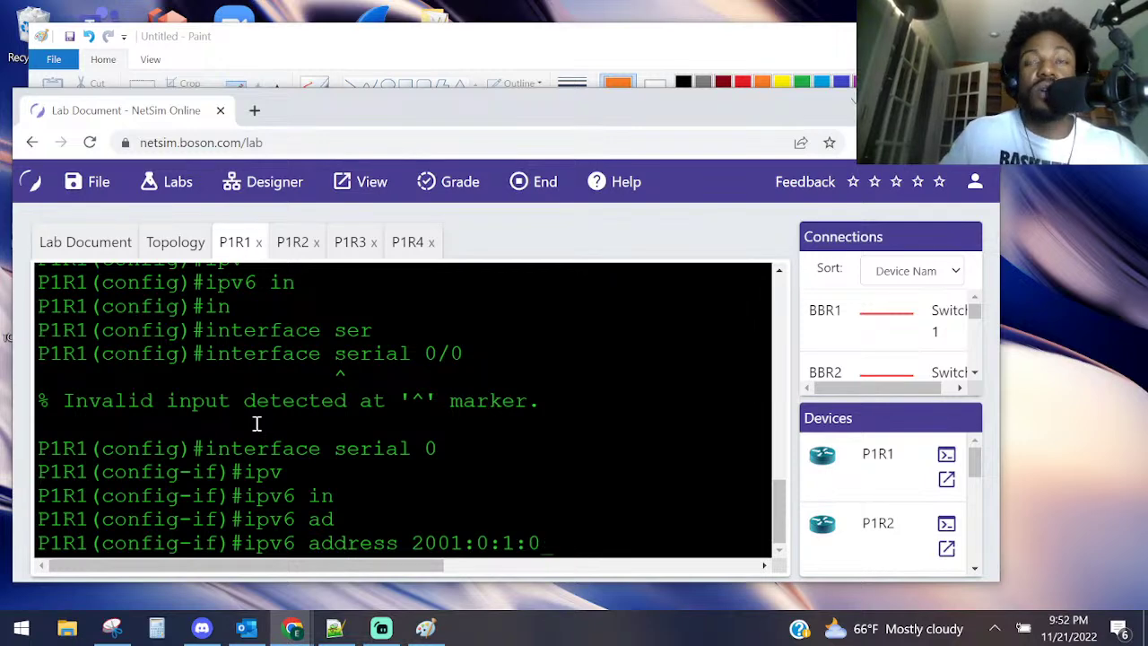
type(":")
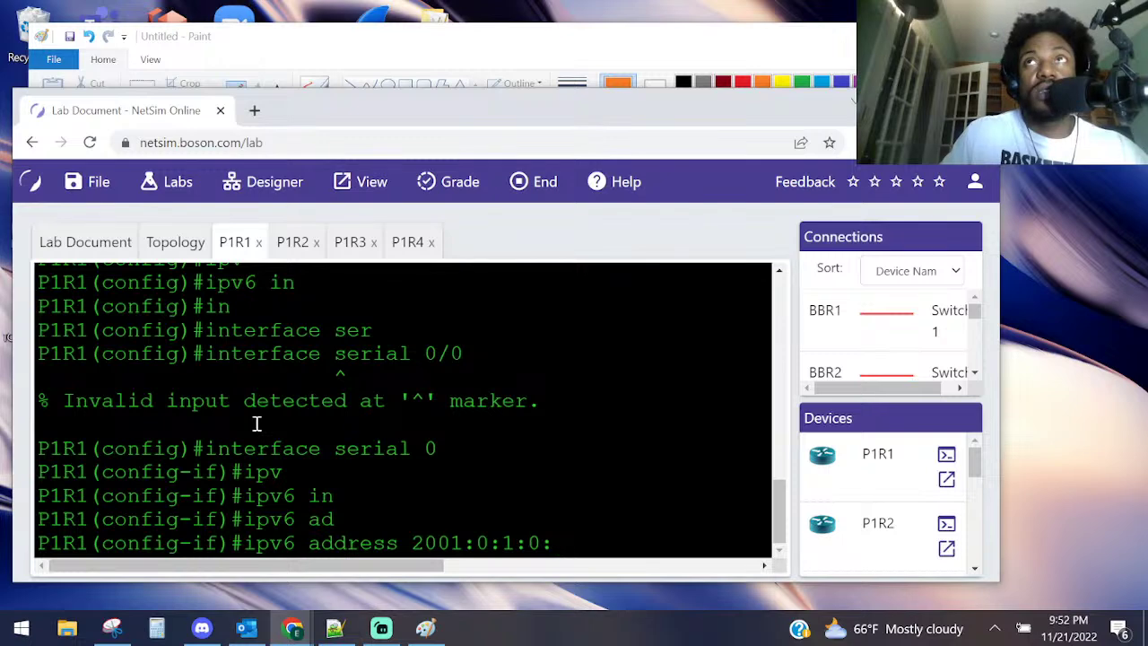
type(":")
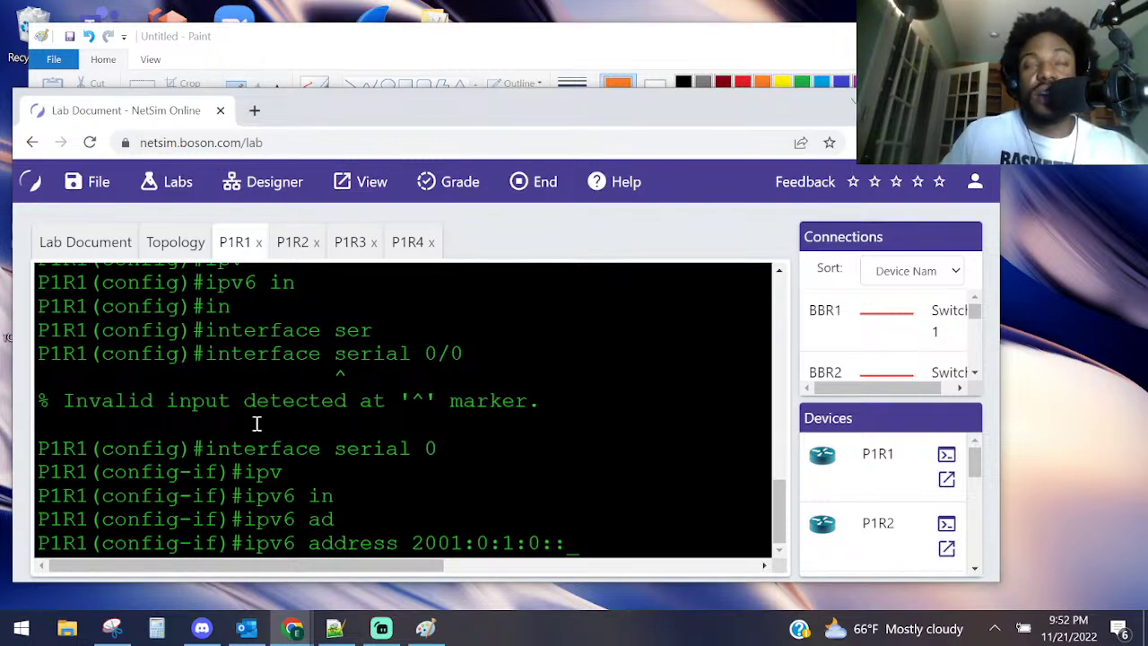
type("1")
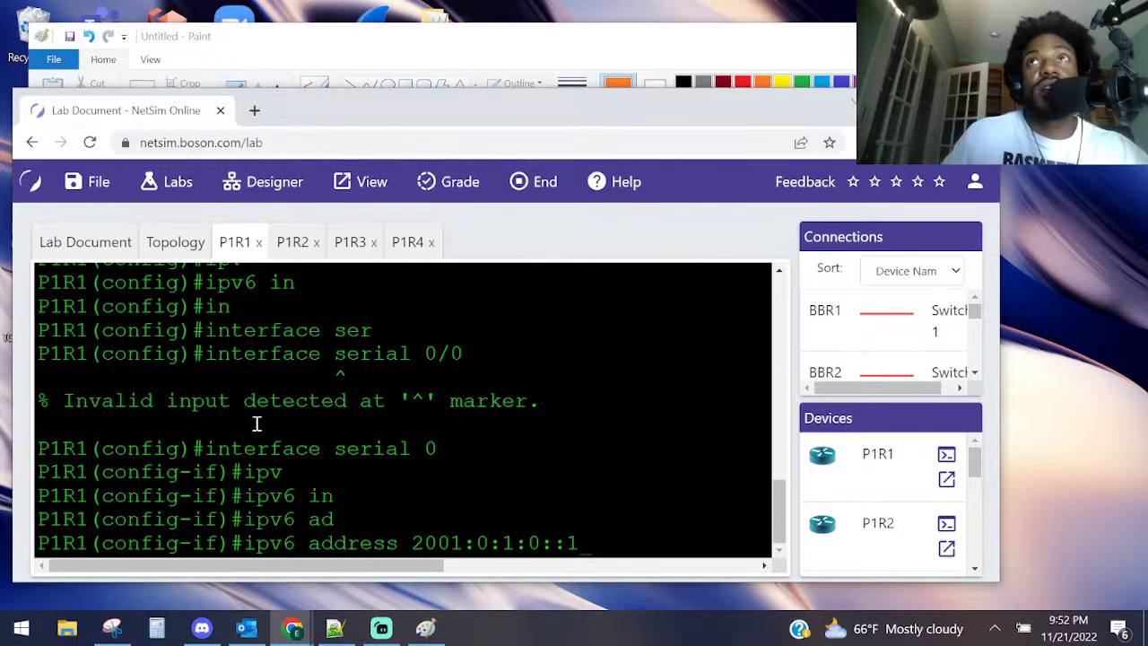
type("/")
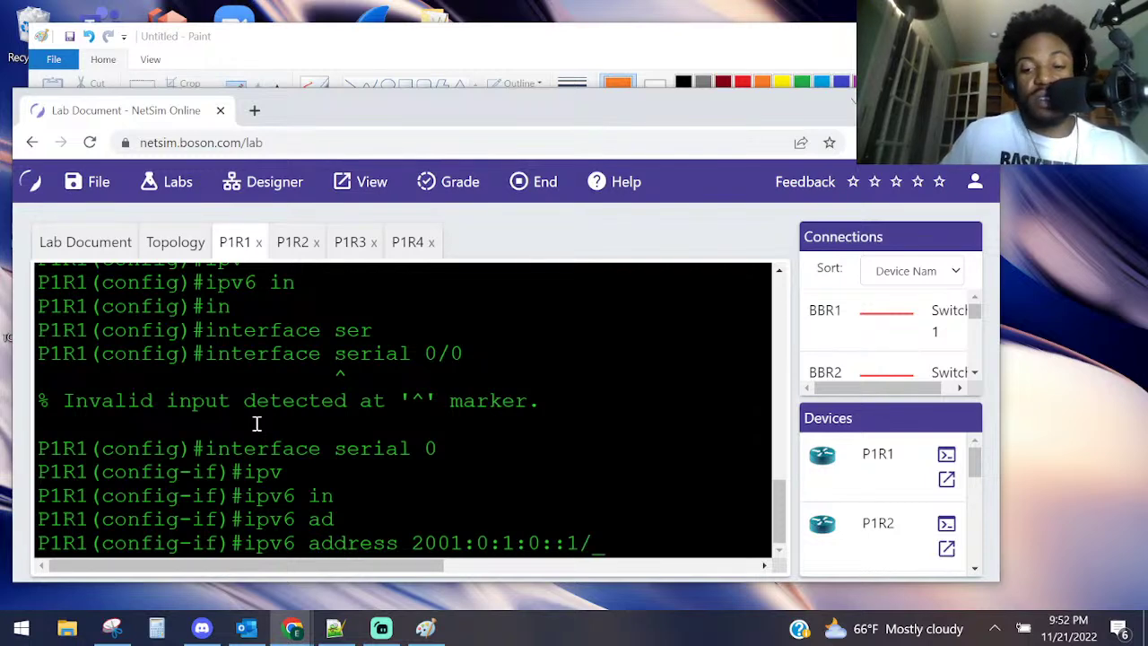
type("64")
key("Return")
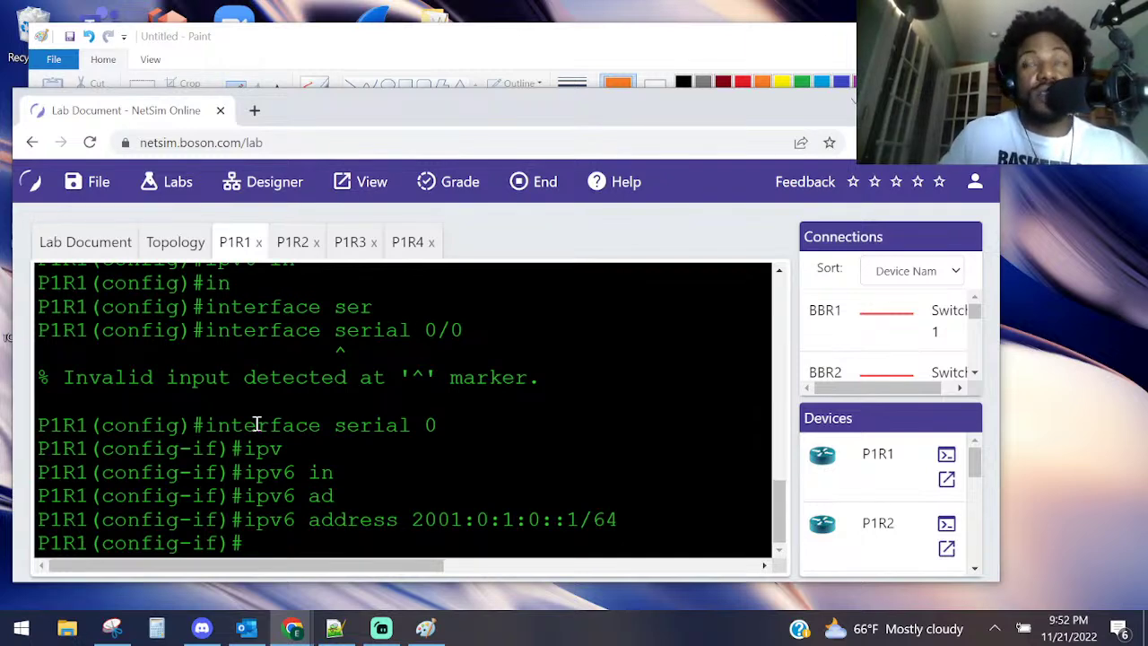
- Exit serial 0 configuration and enter interface configuration mode on P1R1 with interface fastEthernet 0/0
type("fa")
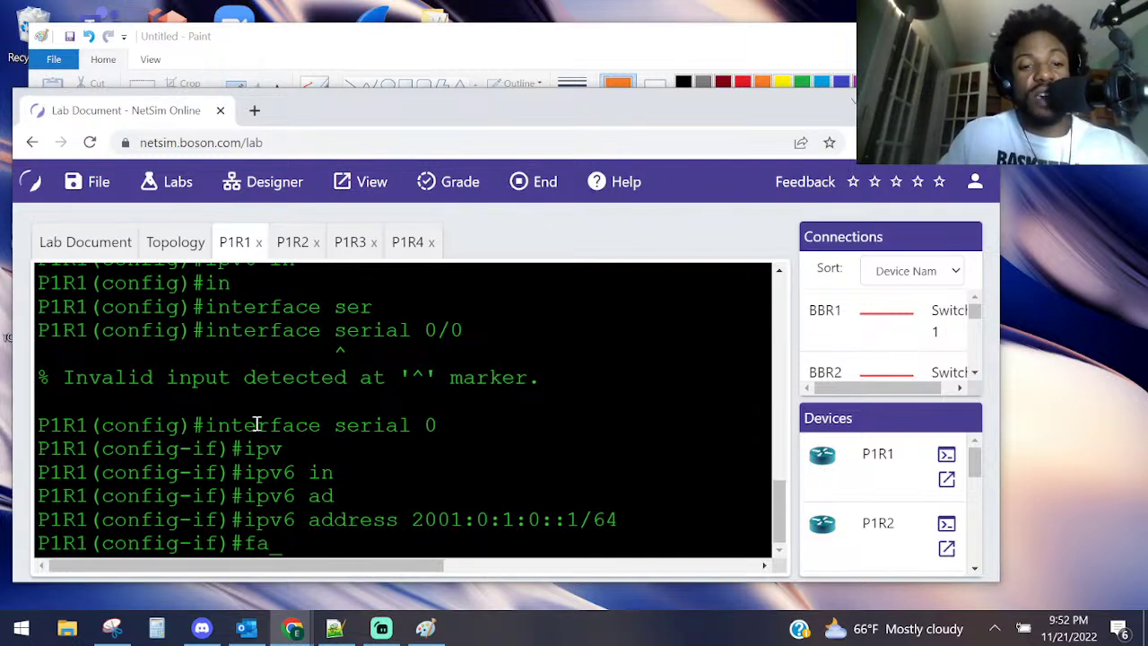
key("Tab")
key("BackSpace")
key("BackSpace")
key("BackSpace")
key("BackSpace")
key("BackSpace")
key("BackSpace")
key("BackSpace")
key("BackSpace")
key("BackSpace")
key("BackSpace")
type("exi")
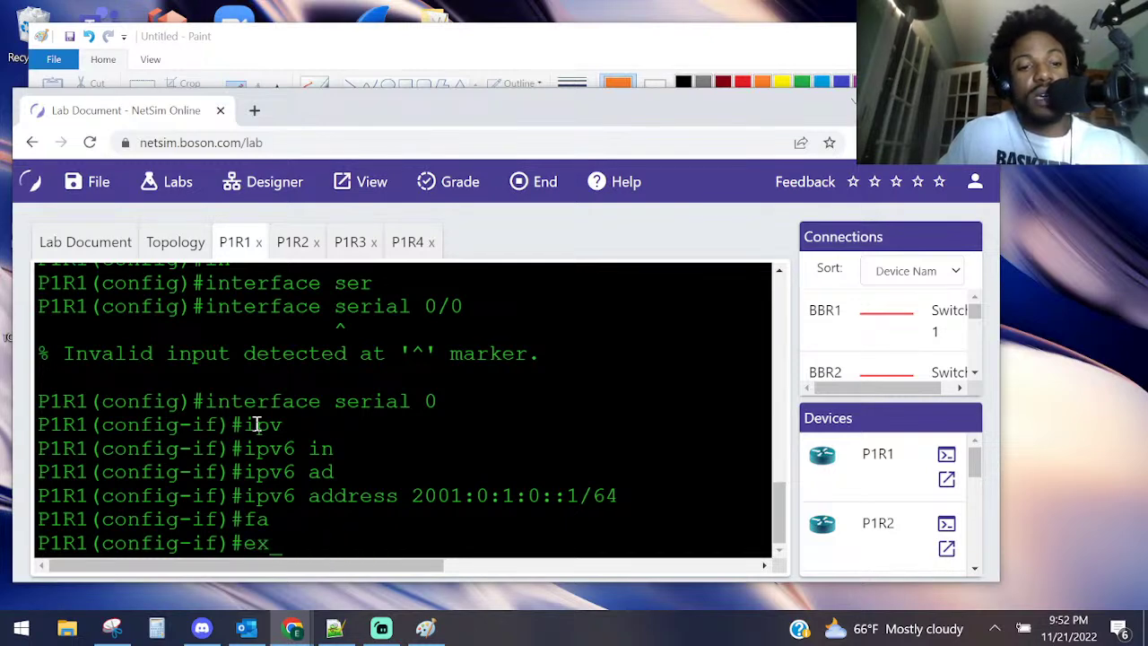
key("Return")
type("in")
key("Tab")
type("fa")
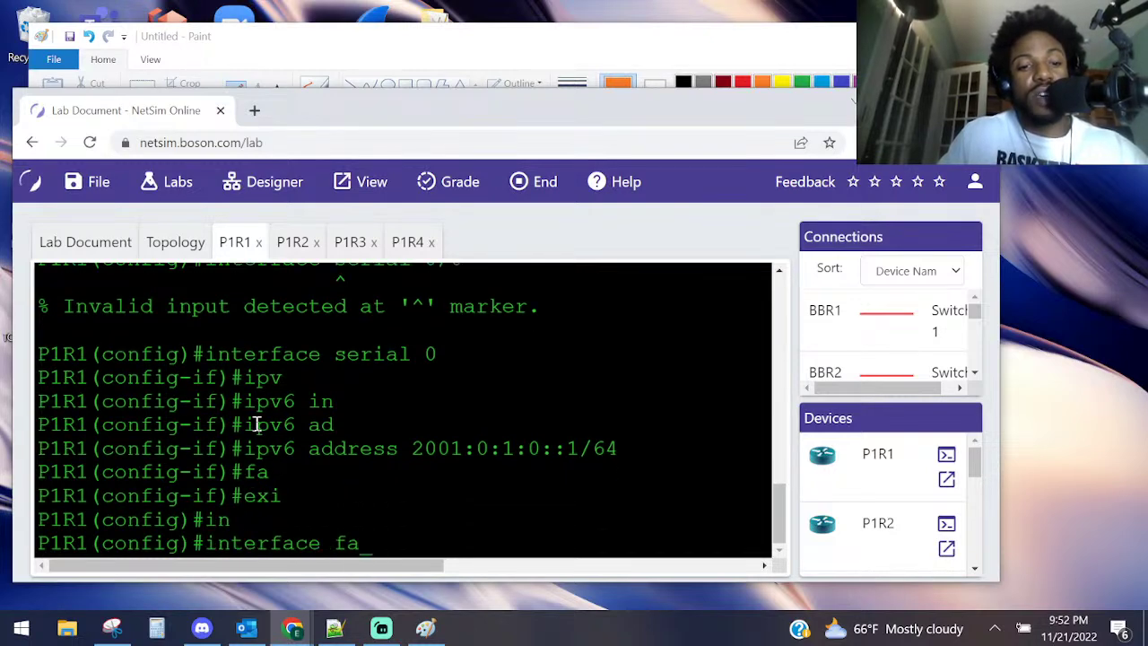
key("Tab")
type("0/0")
key("Return")
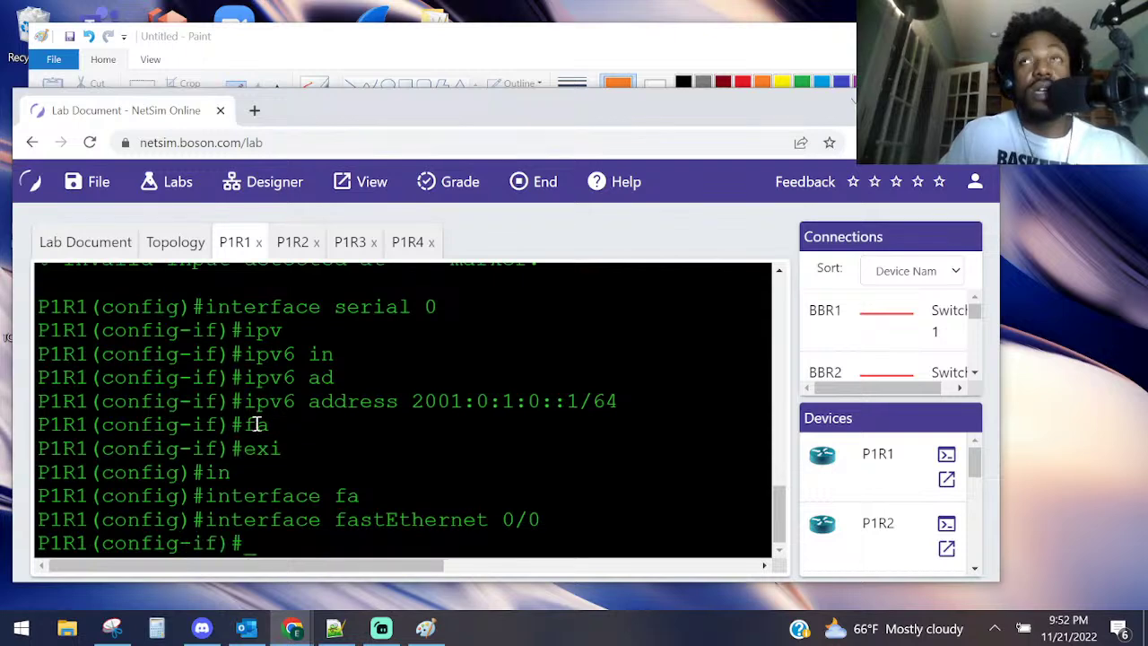
- Assign the IPv6 address 2001:0:1:1::1/64 to P1R1's fastEthernet 0/0 interface
type("ipv")
key("Tab")
type("add")
key("Tab")
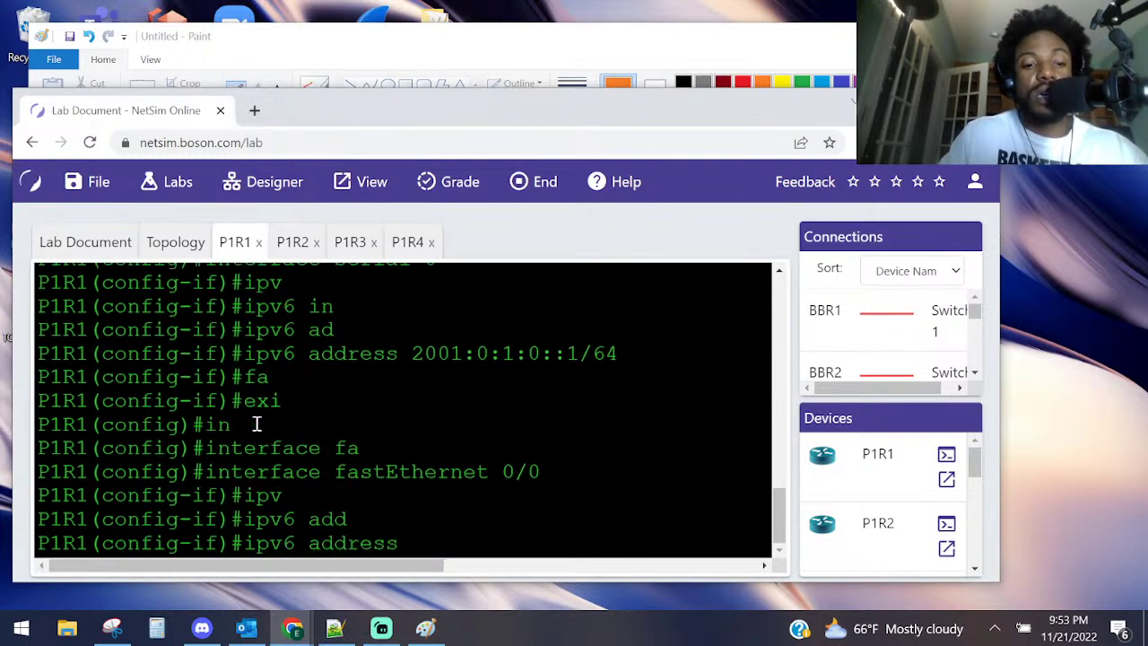
type("2001:0:1")
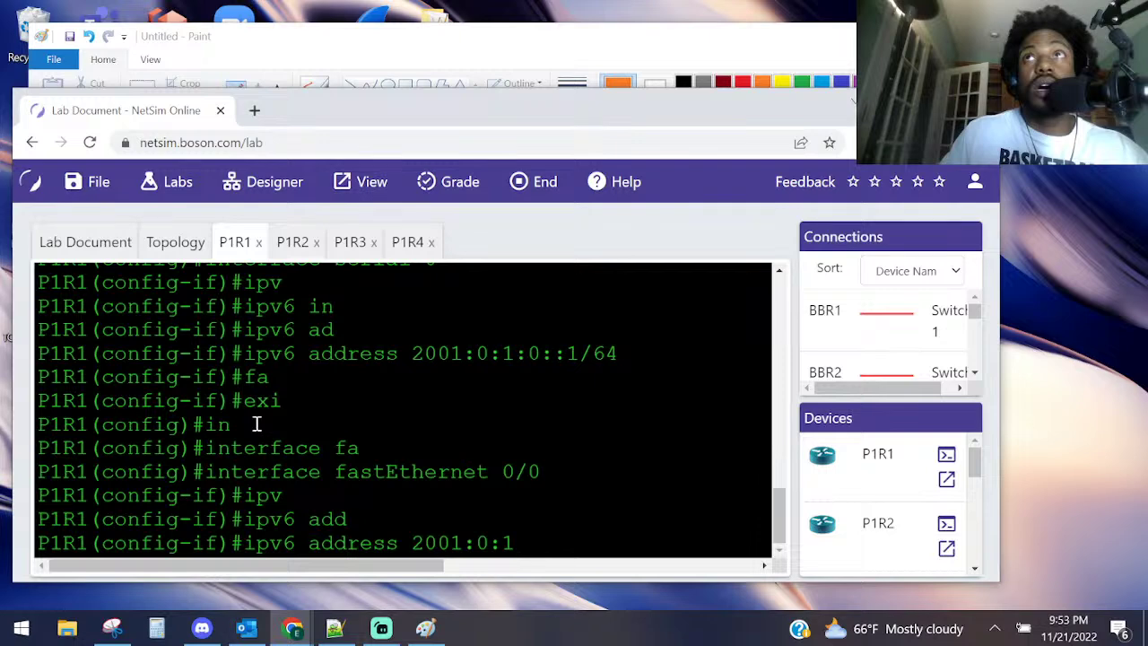
type(":1::1/")
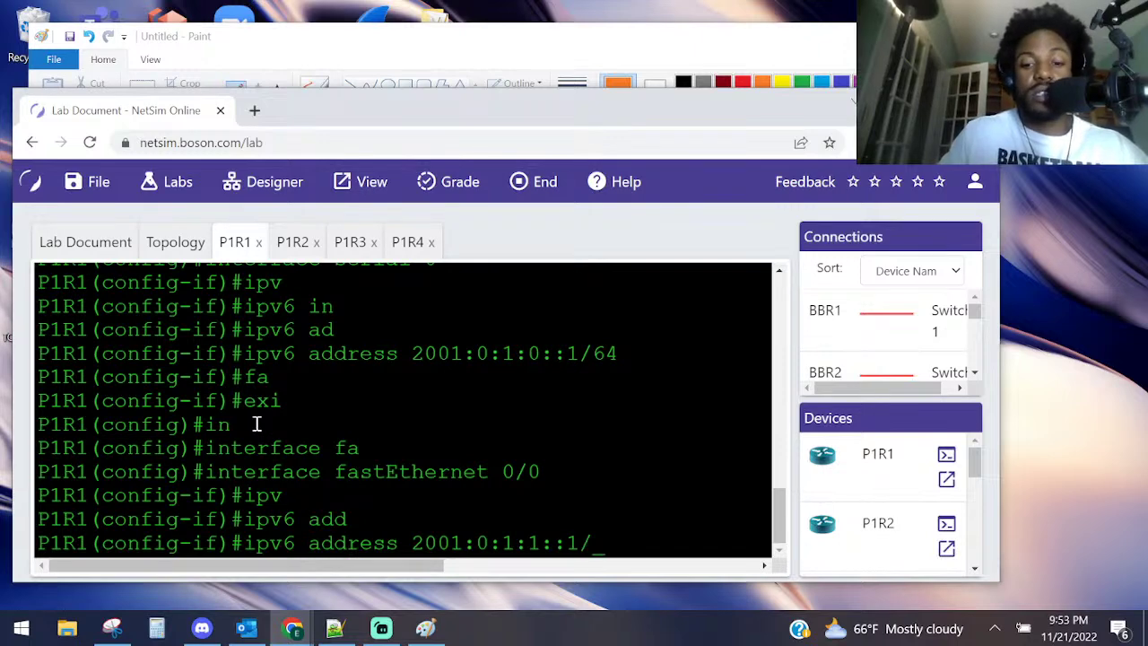
type("64")
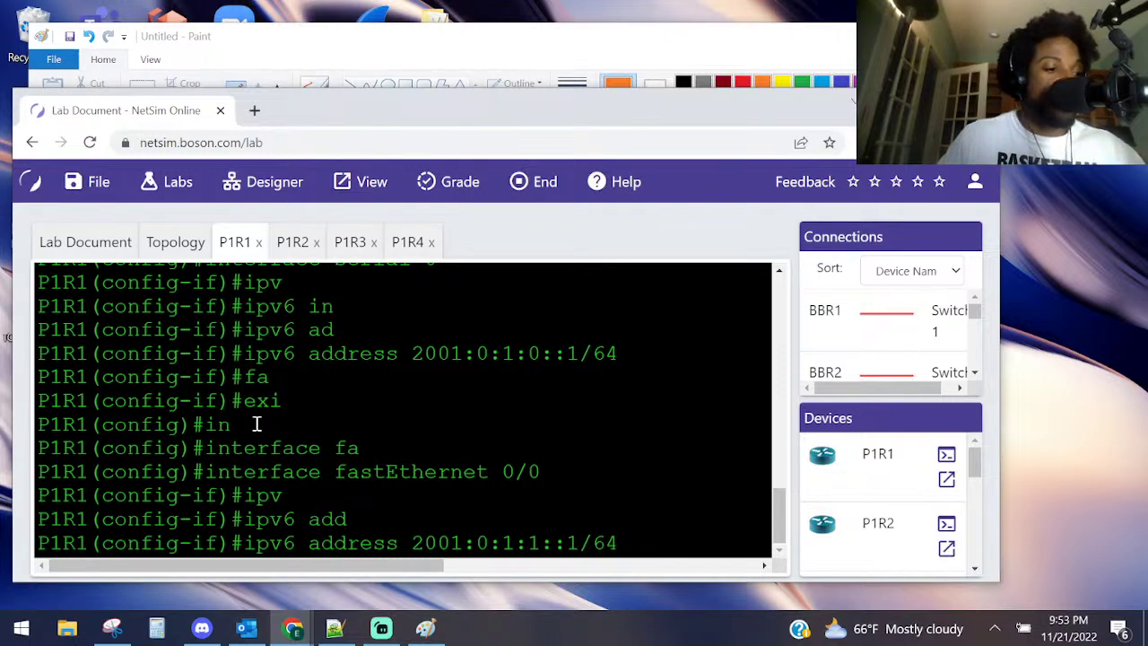
key("Return")
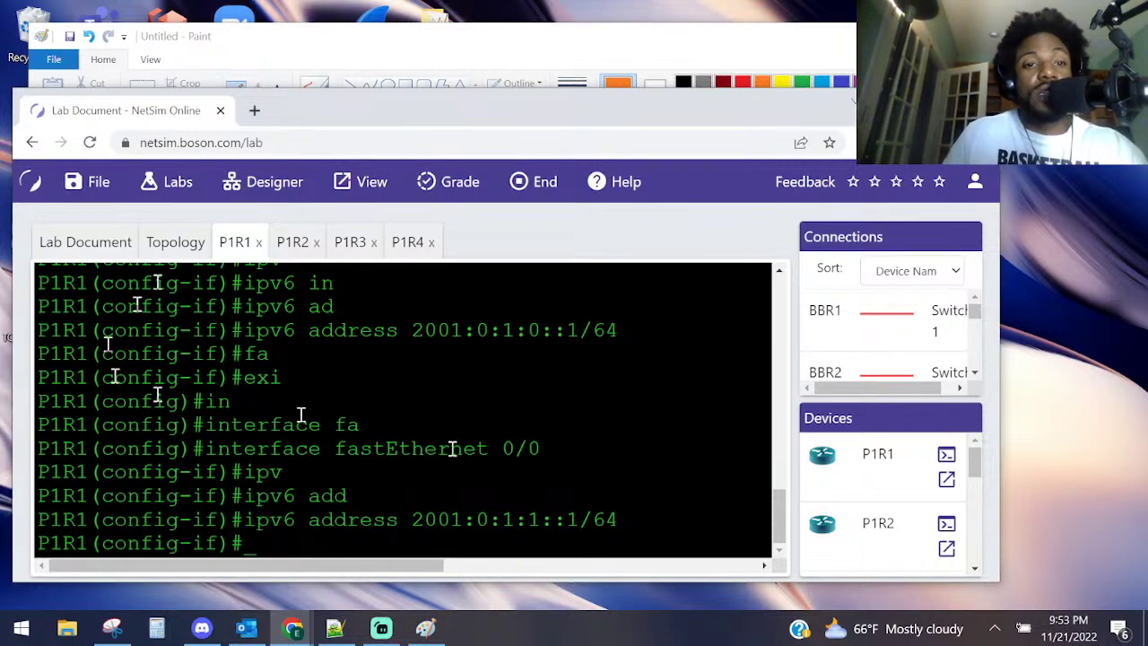
left_click(292, 242)
key("Return")
key("Return")
key("Return")
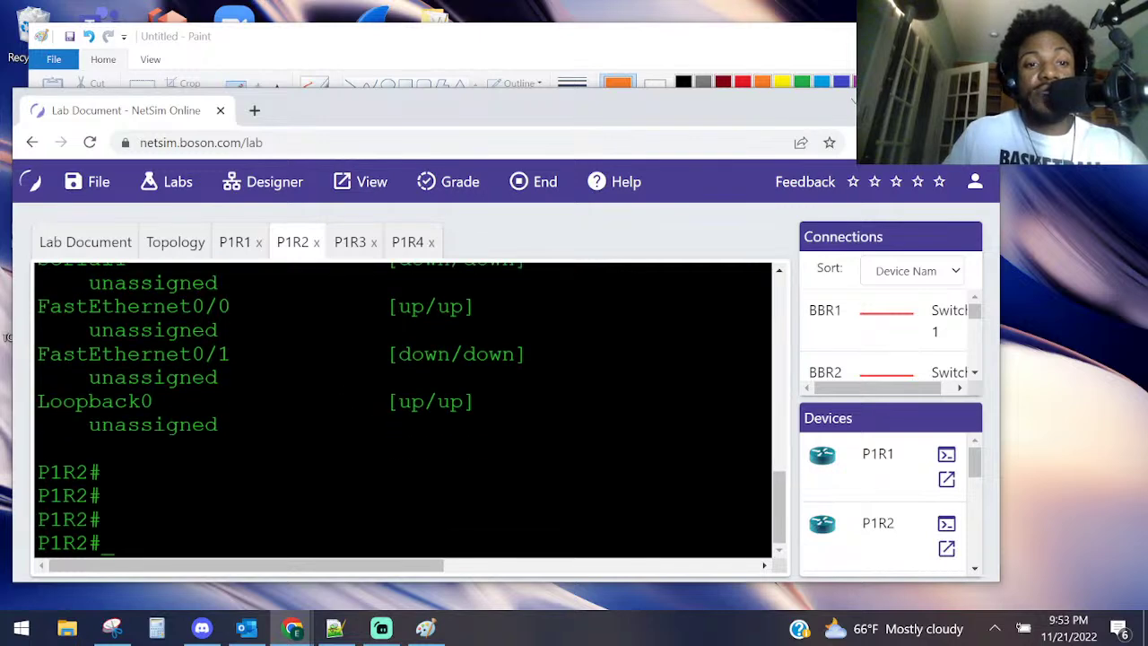
left_click(235, 243)
- Leave interface configuration on P1R1 and return to privileged EXEC mode
key("Return")
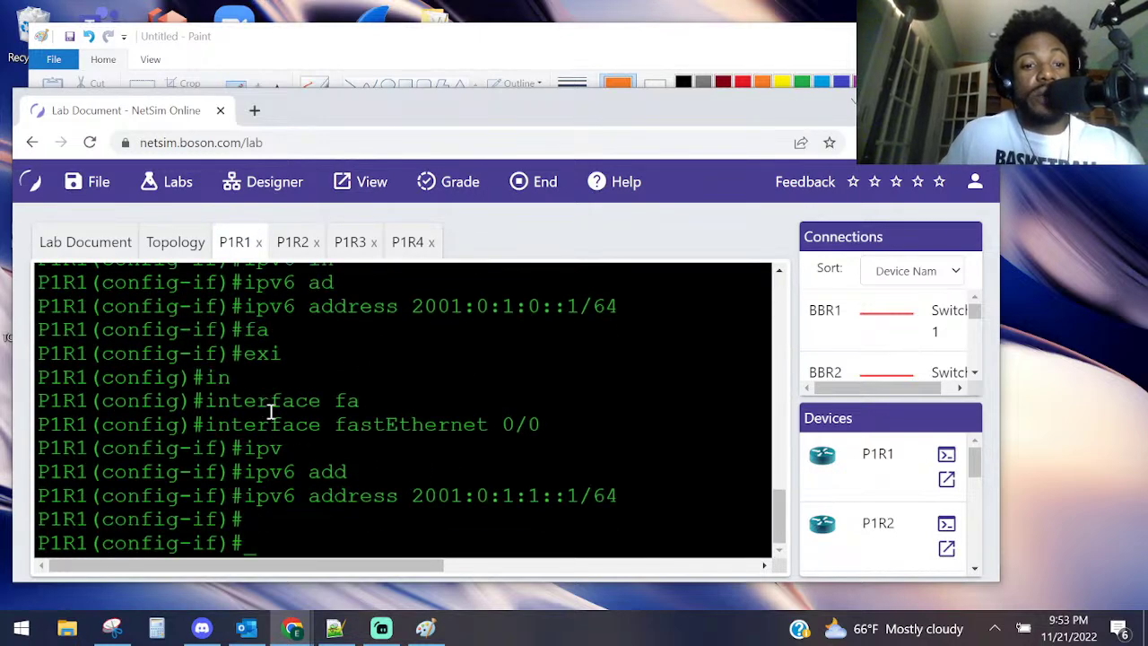
key("Return")
key("ctrl+z")
key("Return")
key("Return")
- Show P1R1's IPv6 interfaces without the unassigned ones using sho ipv6 interface brief | ex unas
type("shi")
key("BackSpace")
type("o ipv")
key("Tab")
type("in")
key("Tab")
type("brief \\")
key("BackSpace")
type("| ex unas")
key("Return")
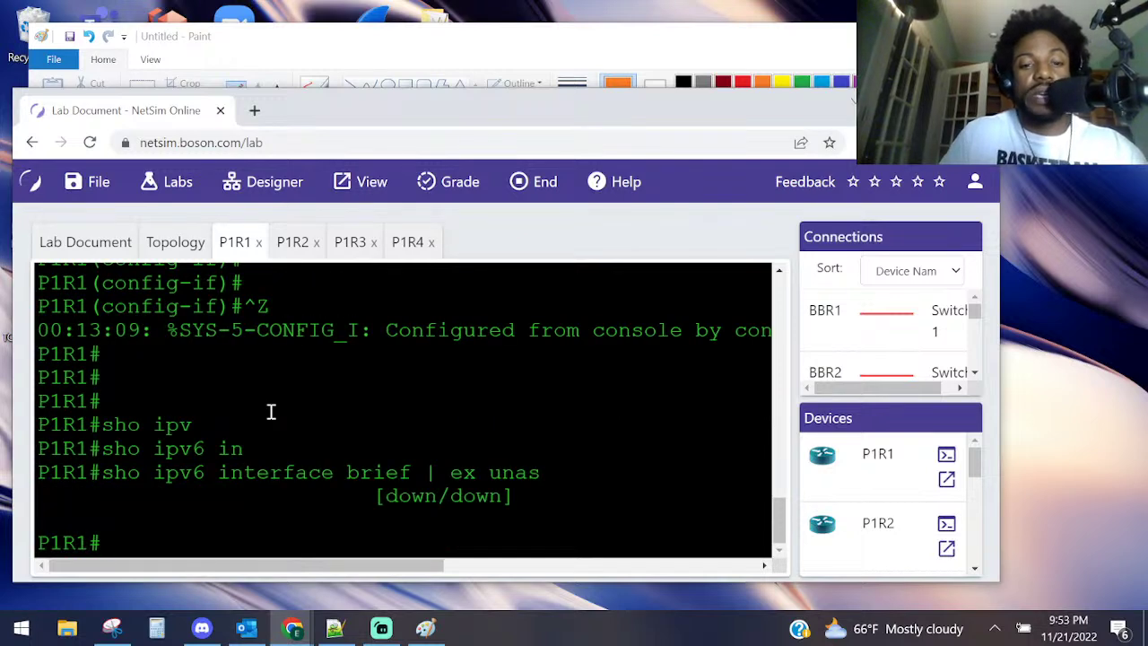
- Show P1R1's full IPv6 interface summary with sho ipv6 interface brief, without the exclude filter
key("Up")
key("BackSpace")
key("BackSpace")
key("BackSpace")
key("BackSpace")
key("BackSpace")
key("BackSpace")
key("BackSpace")
key("BackSpace")
key("BackSpace")
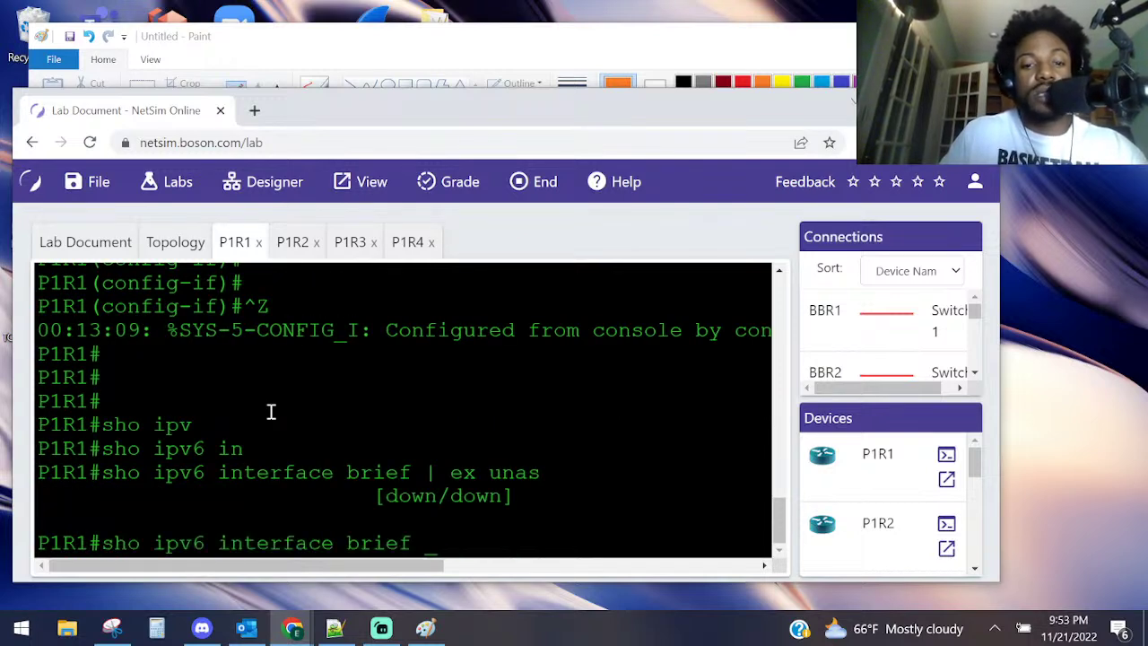
key("Return")
scroll(349, 390, "up", 2)
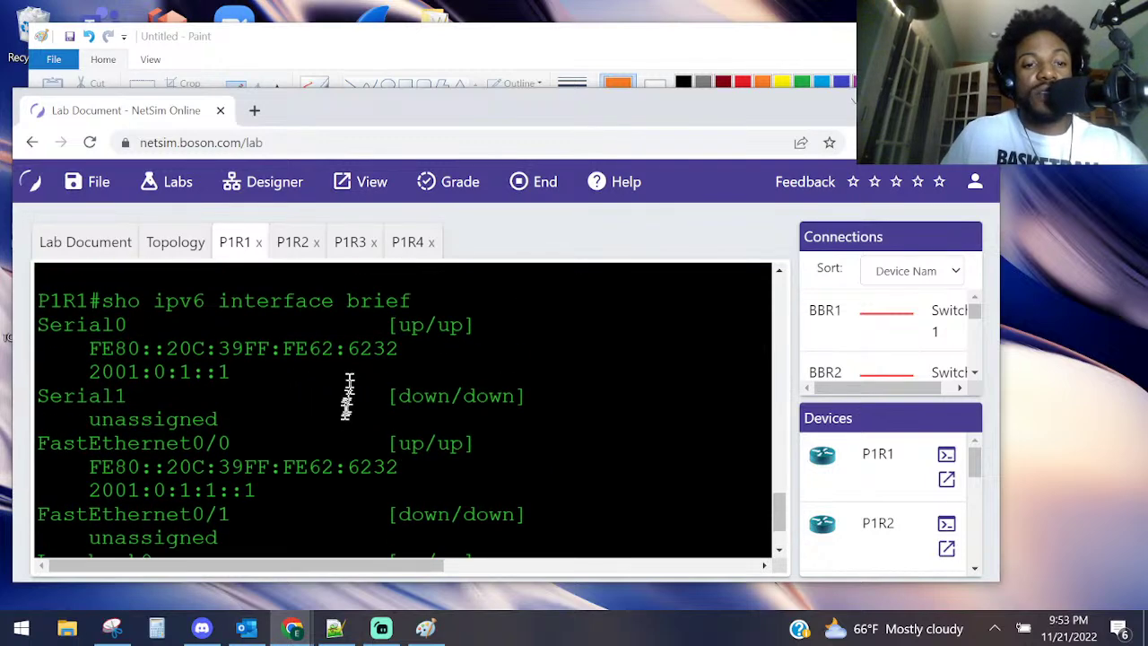
- Compare the global IPv6 addresses listed for FastEthernet0/0 and Serial0 with the ipv6 address commands in P1R1's console history
left_click_drag(260, 490, 38, 490)
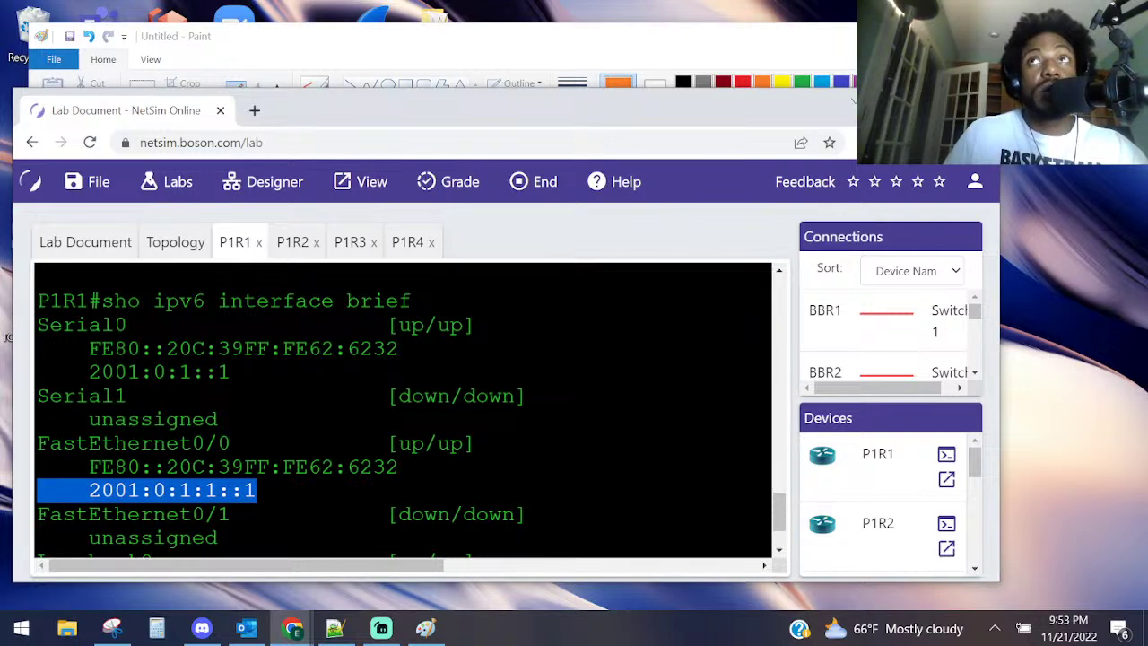
scroll(404, 408, "up", 6)
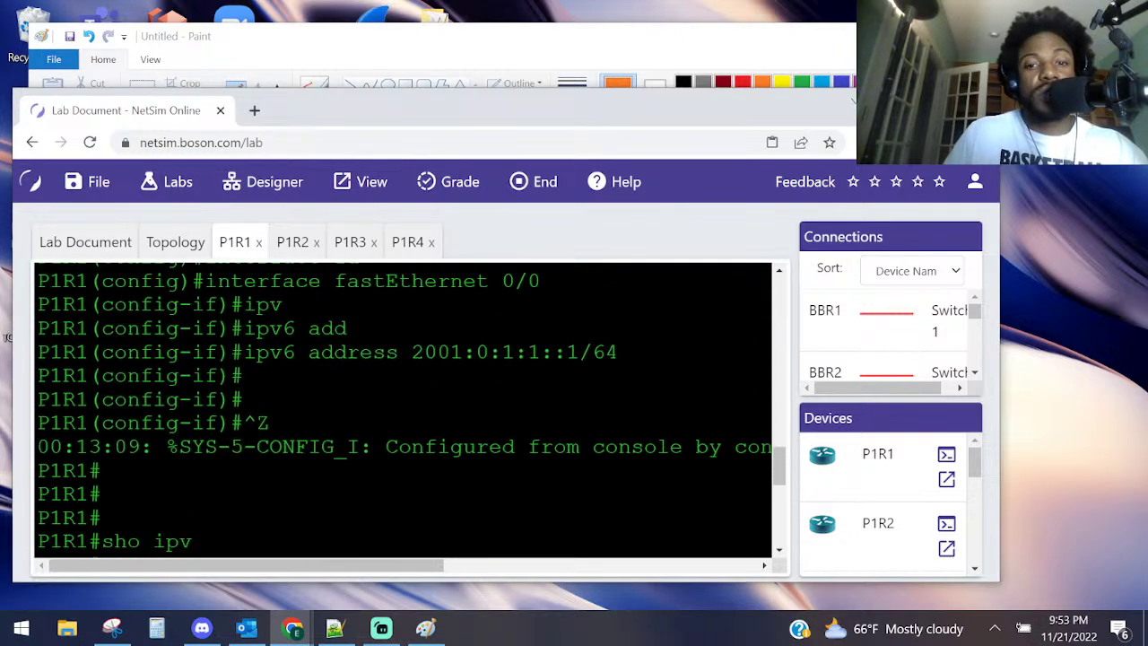
scroll(165, 449, "down", 6)
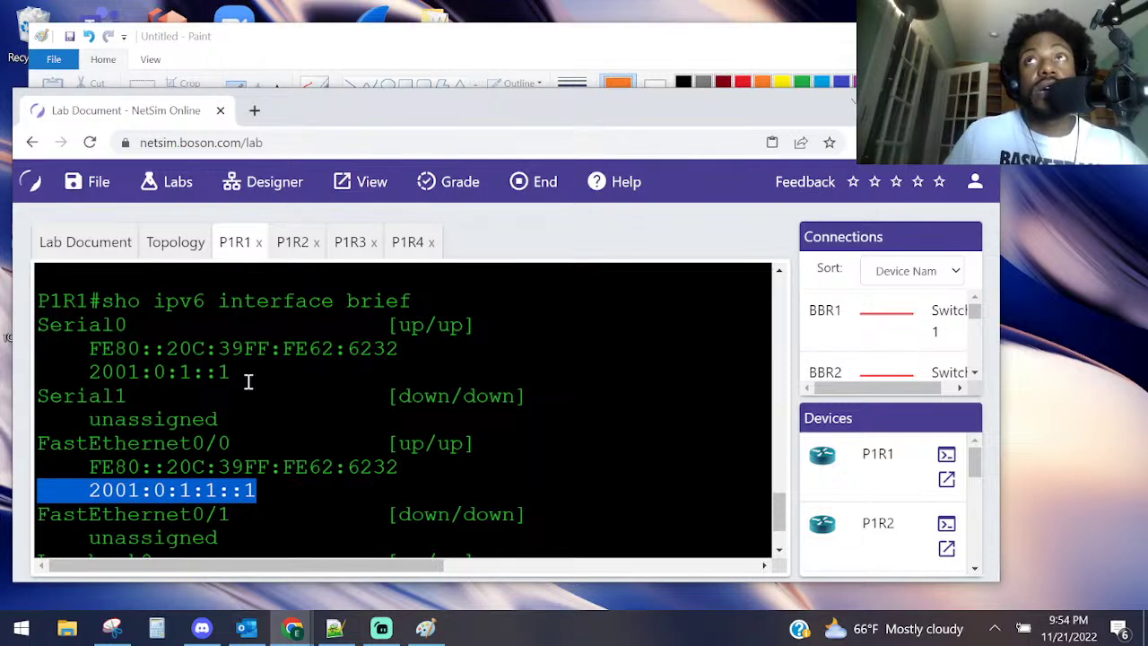
left_click_drag(242, 373, 94, 371)
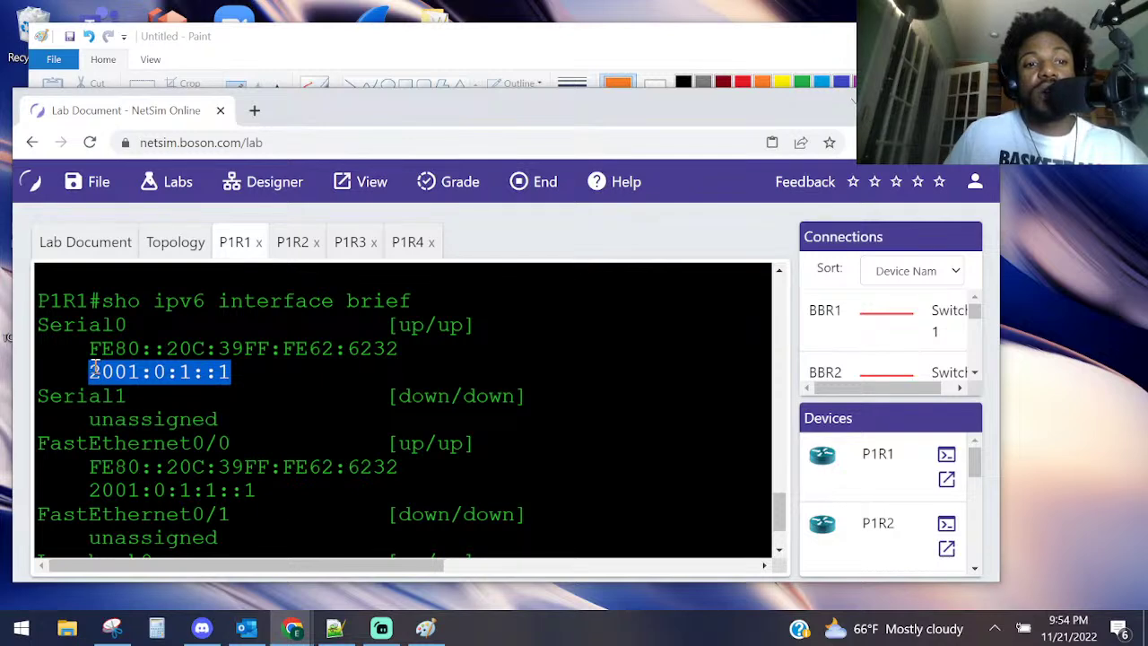
scroll(96, 369, "up", 5)
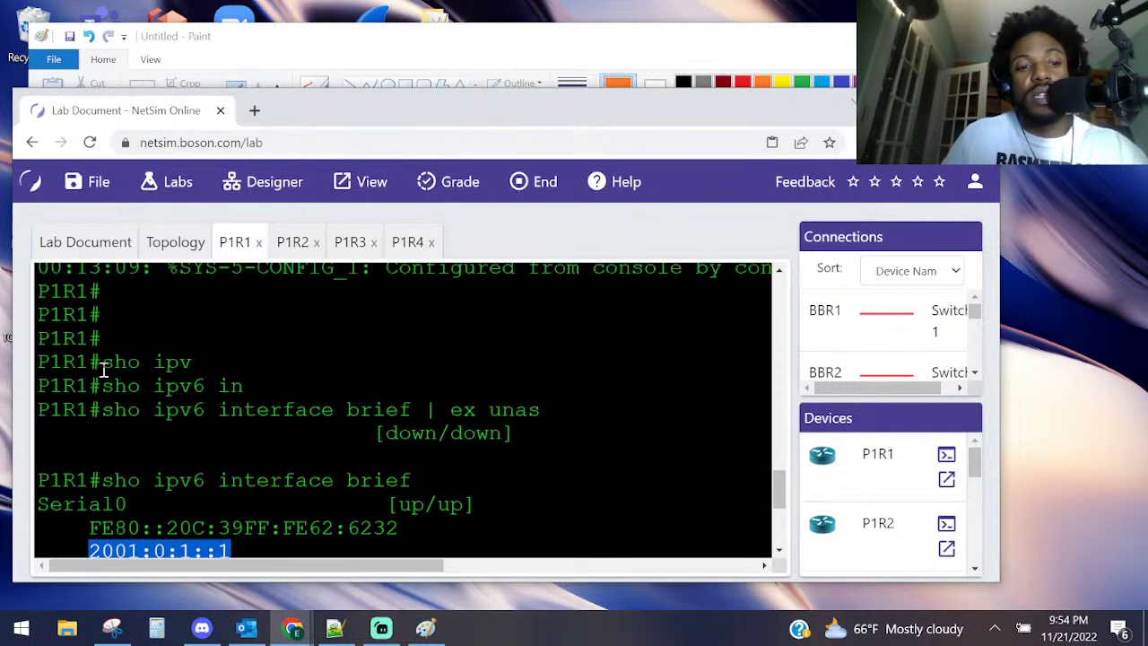
scroll(104, 370, "up", 1)
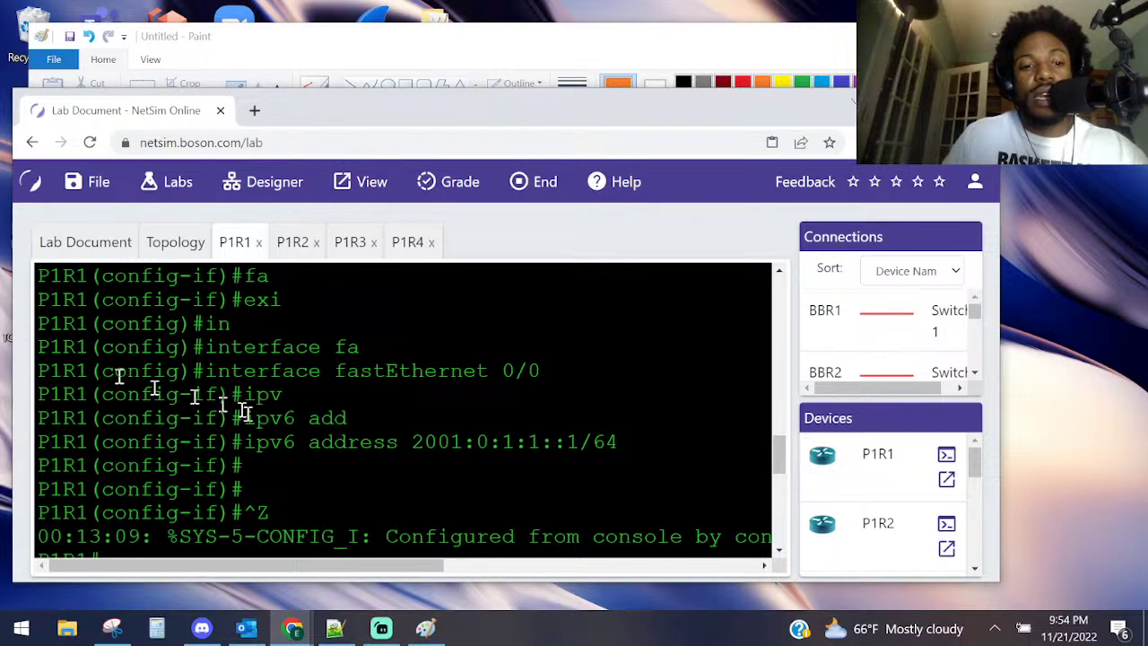
- Compare how Serial0's configured address 2001:0:1:0::1/64 in P1R1's console history is written in the interface summary, focusing on the fourth group
scroll(503, 431, "up", 3)
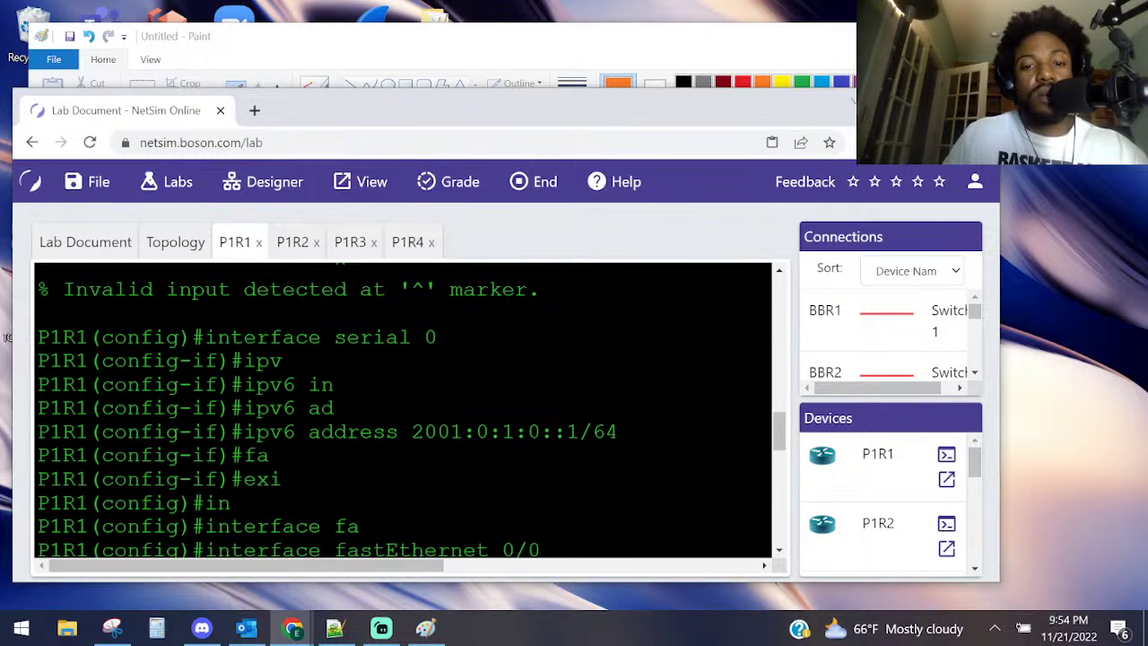
scroll(554, 446, "down", 8)
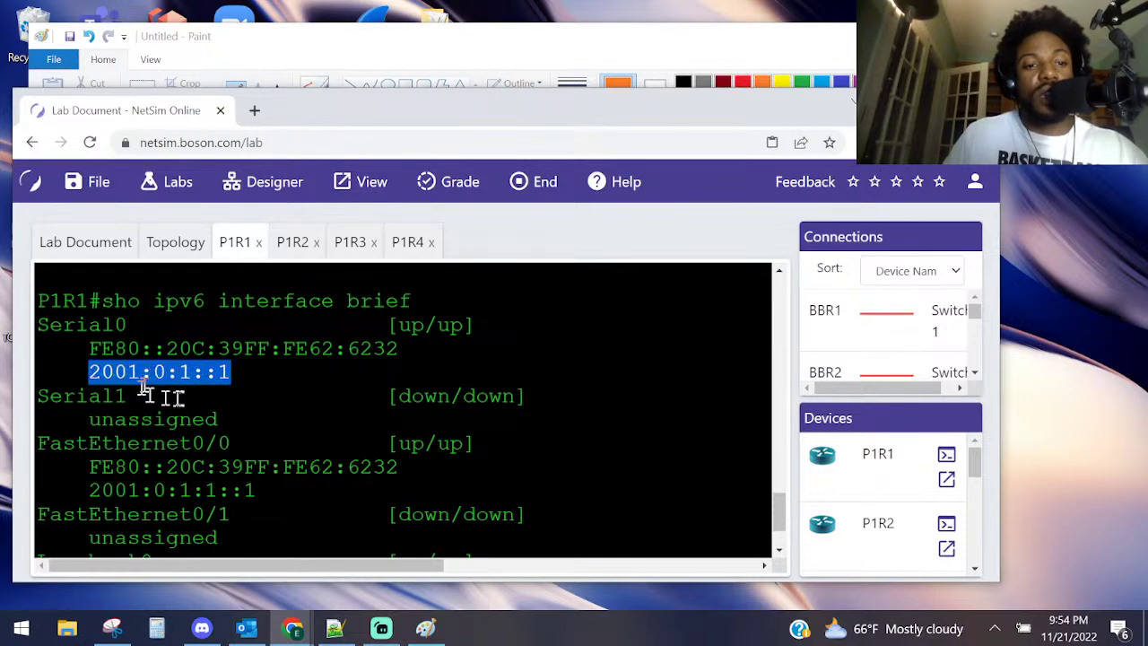
scroll(226, 395, "up", 1)
scroll(229, 403, "down", 1)
scroll(495, 350, "up", 10)
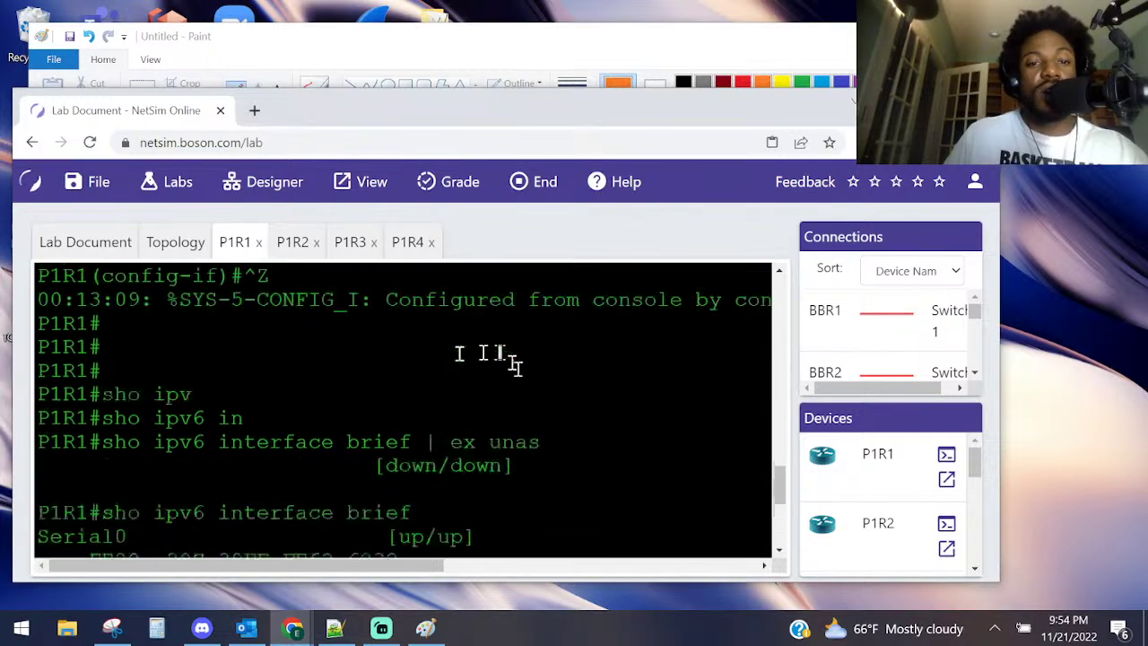
scroll(556, 418, "down", 3)
scroll(556, 418, "up", 3)
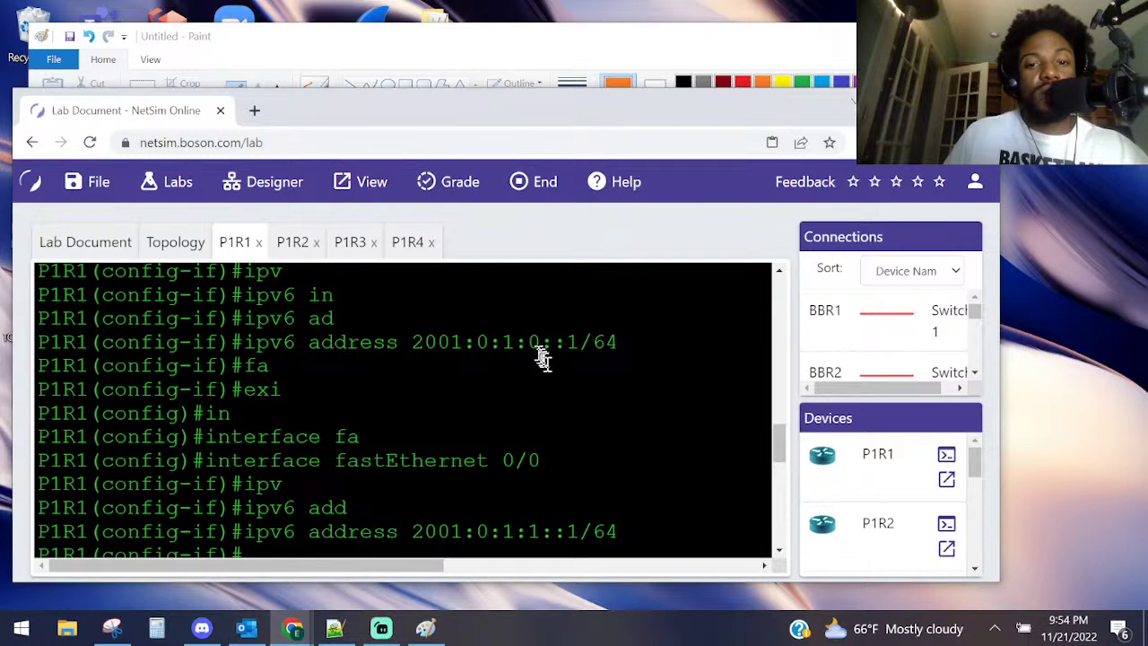
left_click_drag(532, 345, 565, 345)
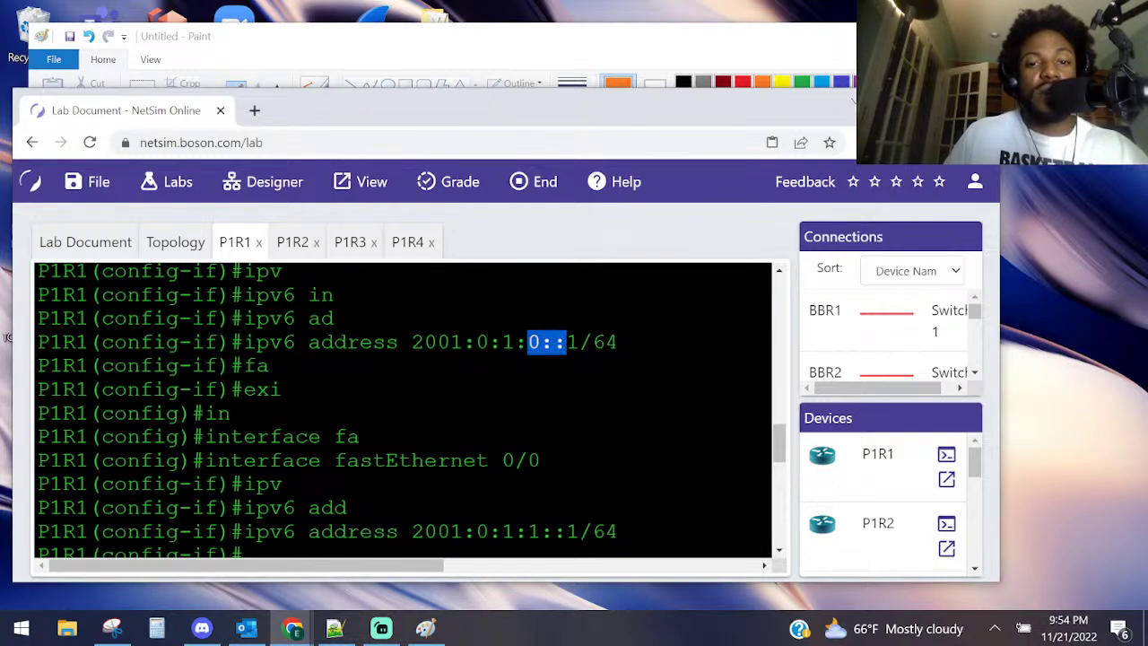
scroll(564, 362, "down", 10)
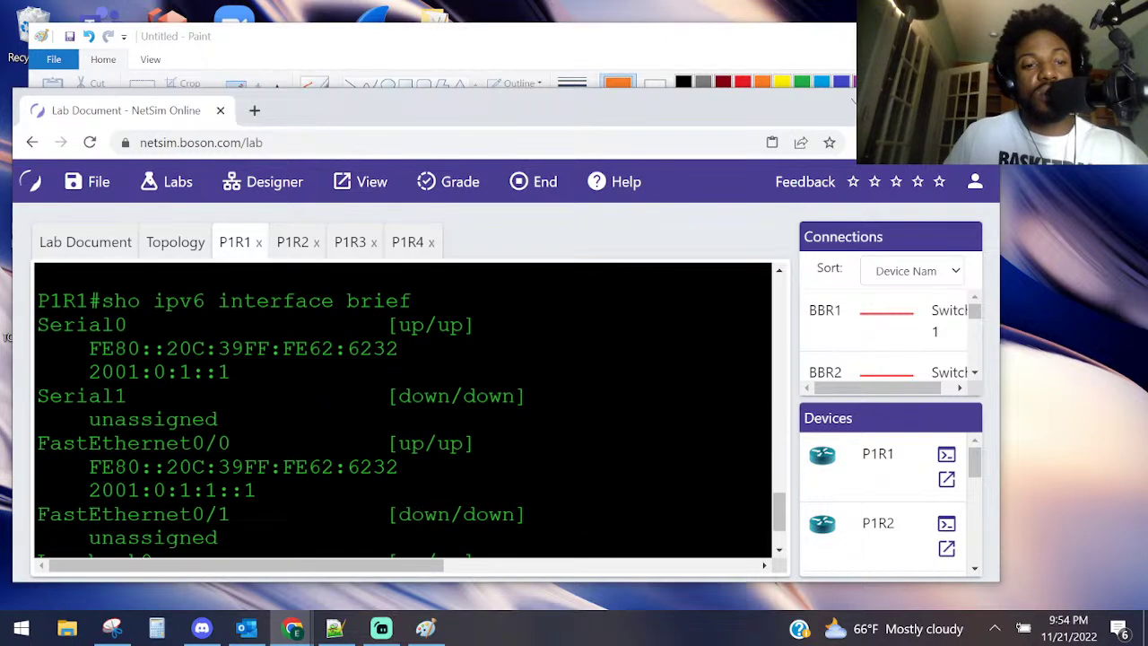
scroll(530, 372, "up", 3)
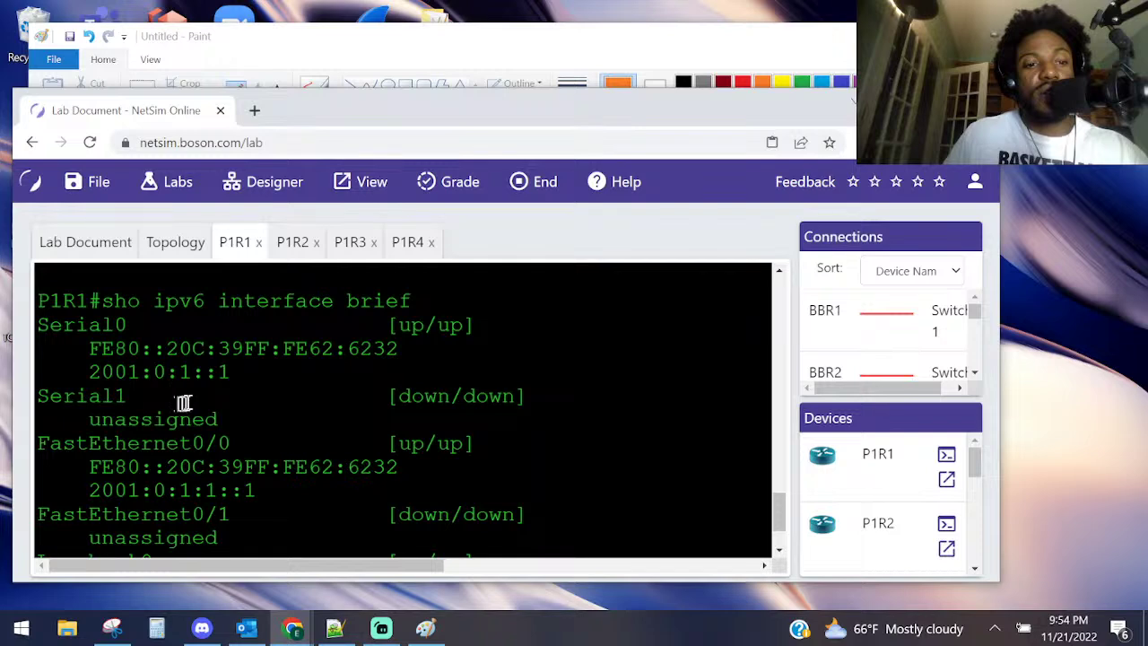
scroll(223, 395, "down", 3)
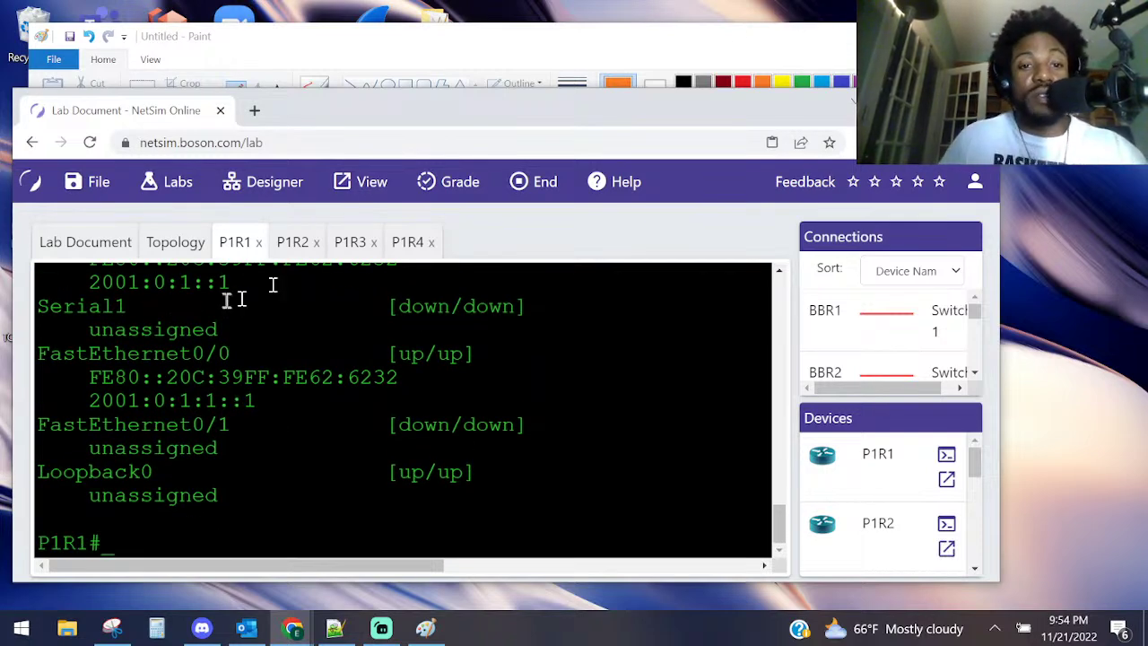
- Open P1R2's console and enter global configuration mode
left_click(286, 244)
key("Return")
key("Return")
type("conf")
key("Tab")
type("t")
key("Tab")
key("Return")
type("ipv")
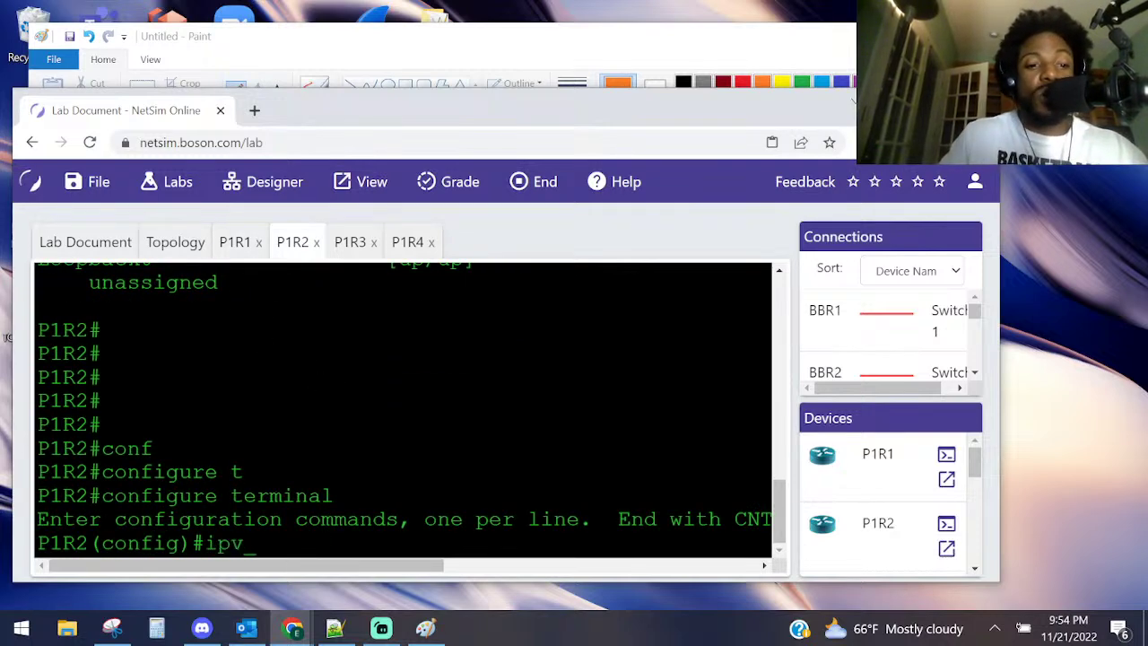
key("BackSpace")
key("BackSpace")
key("BackSpace")
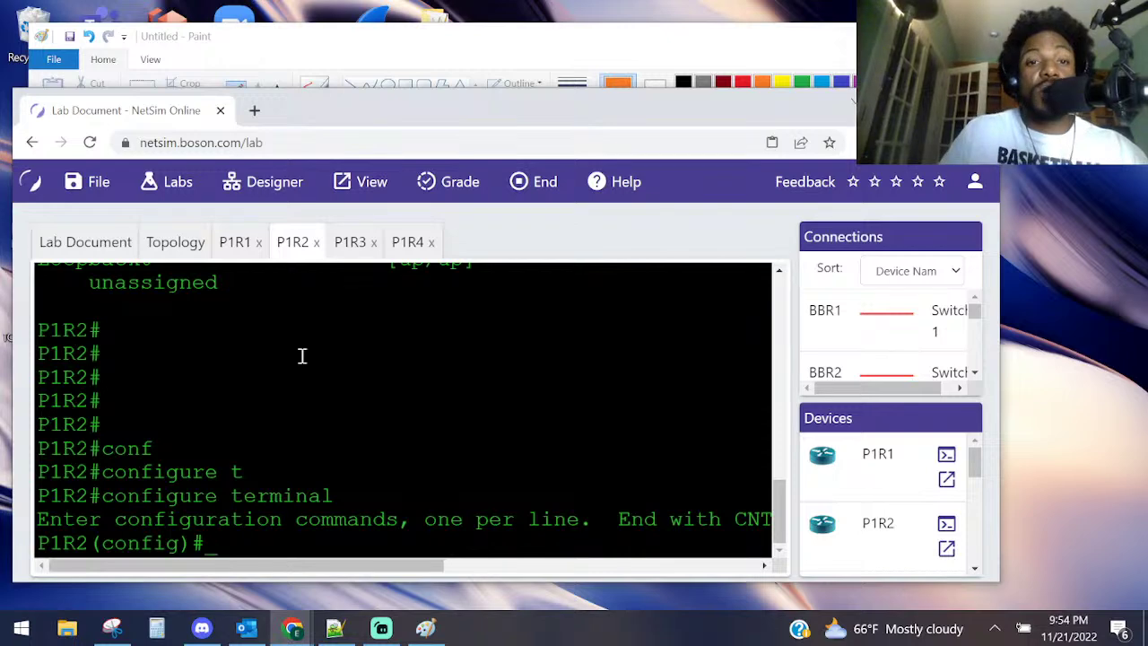
- Switch to the topology diagram in Paint and underline P1R2's S0 and Fa0/0 IPv6 addresses in orange
left_click(279, 82)
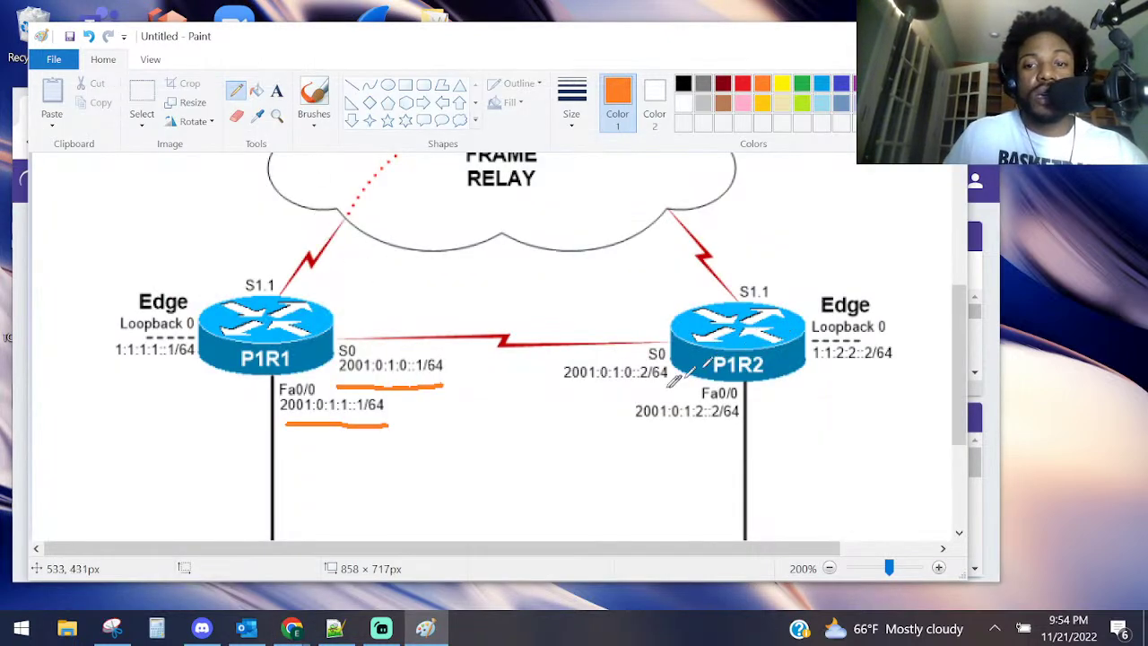
left_click_drag(580, 388, 664, 387)
left_click_drag(640, 428, 762, 427)
- Switch back to NetSim and enter interface configuration mode for serial 0 on P1R2
key("alt+Tab")
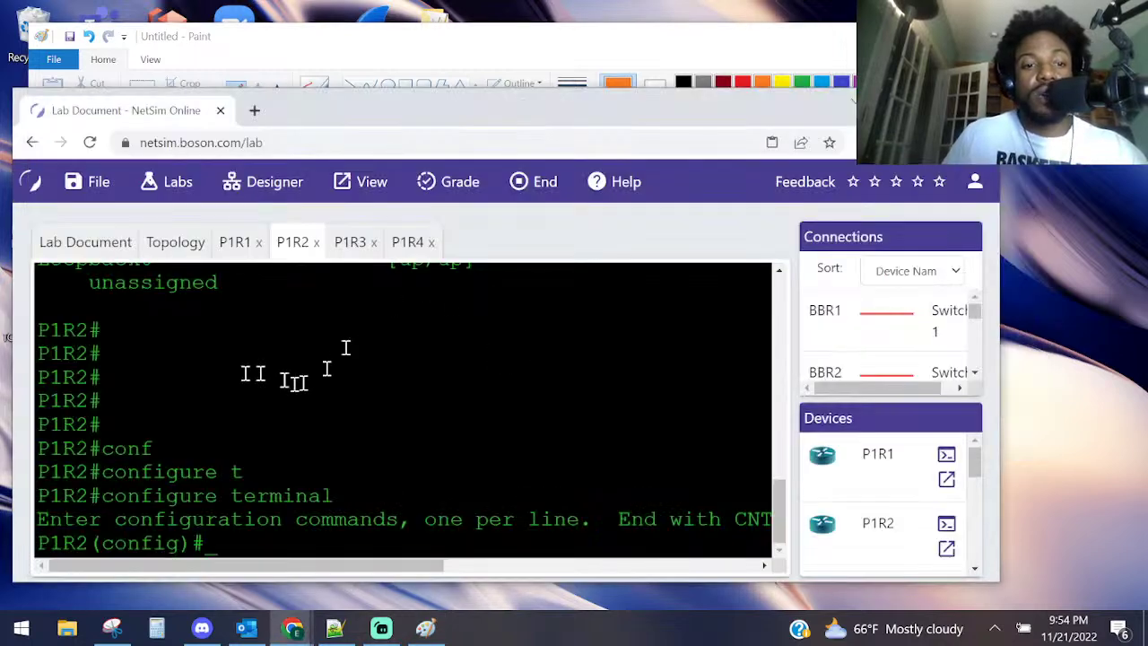
type("in")
key("Tab")
type("ser")
key("Tab")
type("0")
key("Return")
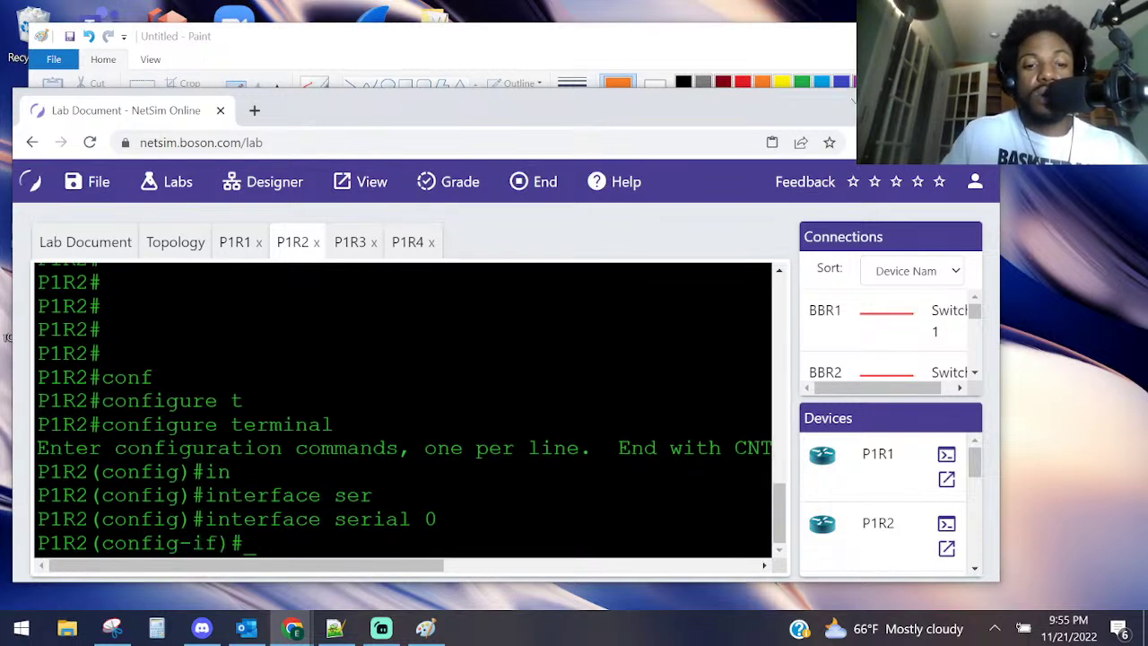
- Assign the IPv6 address 2001:0:1:0::2/64 to P1R2's serial 0 interface
type("ipv")
key("Tab")
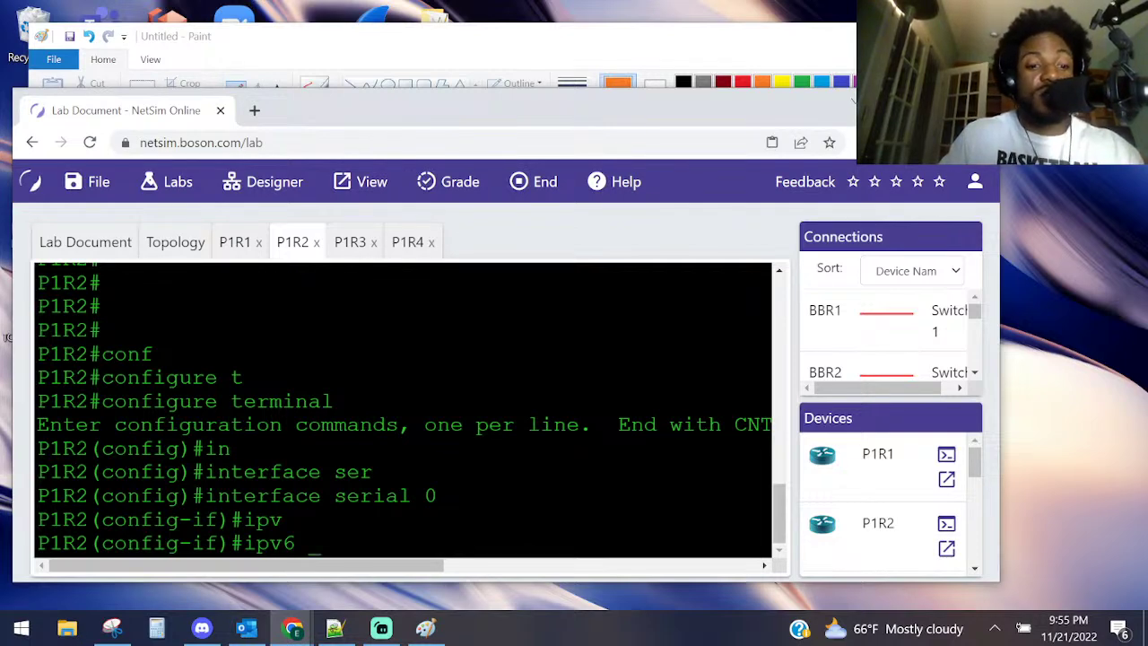
type("20")
key("BackSpace")
key("BackSpace")
type("add")
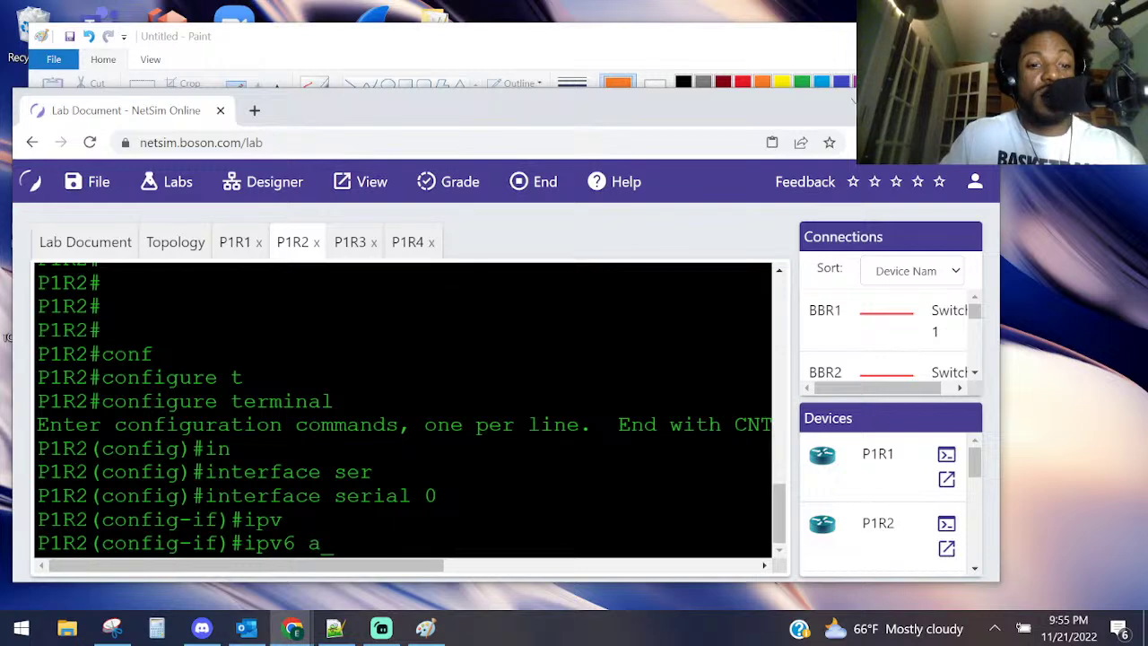
key("Tab")
key("Return")
key("Up")
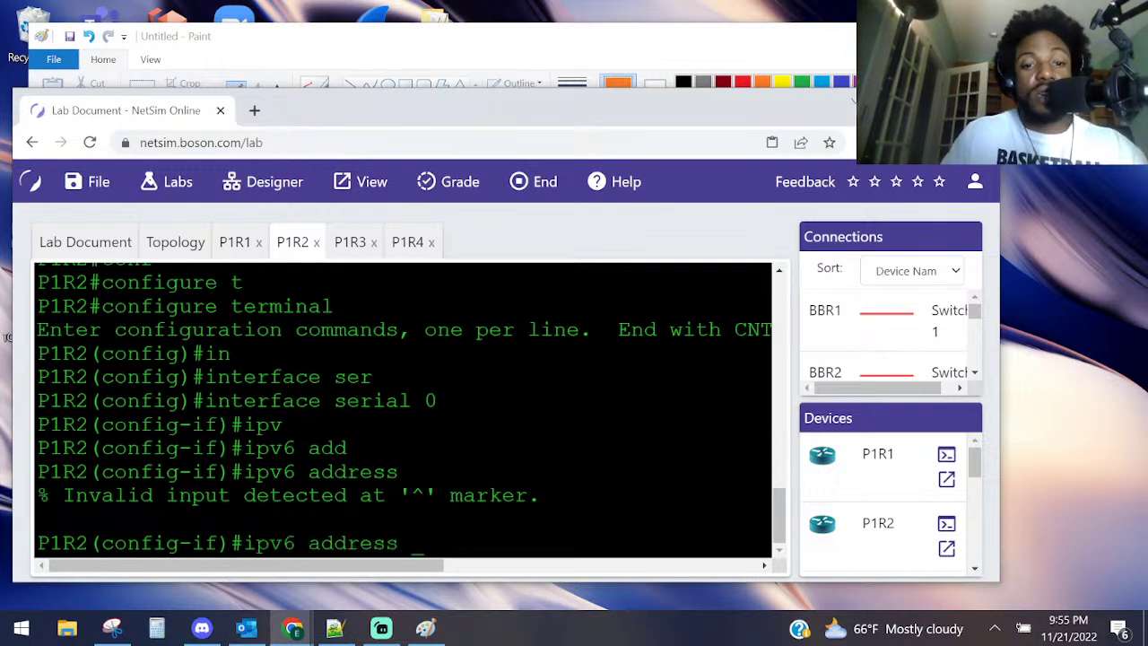
type("2001:")
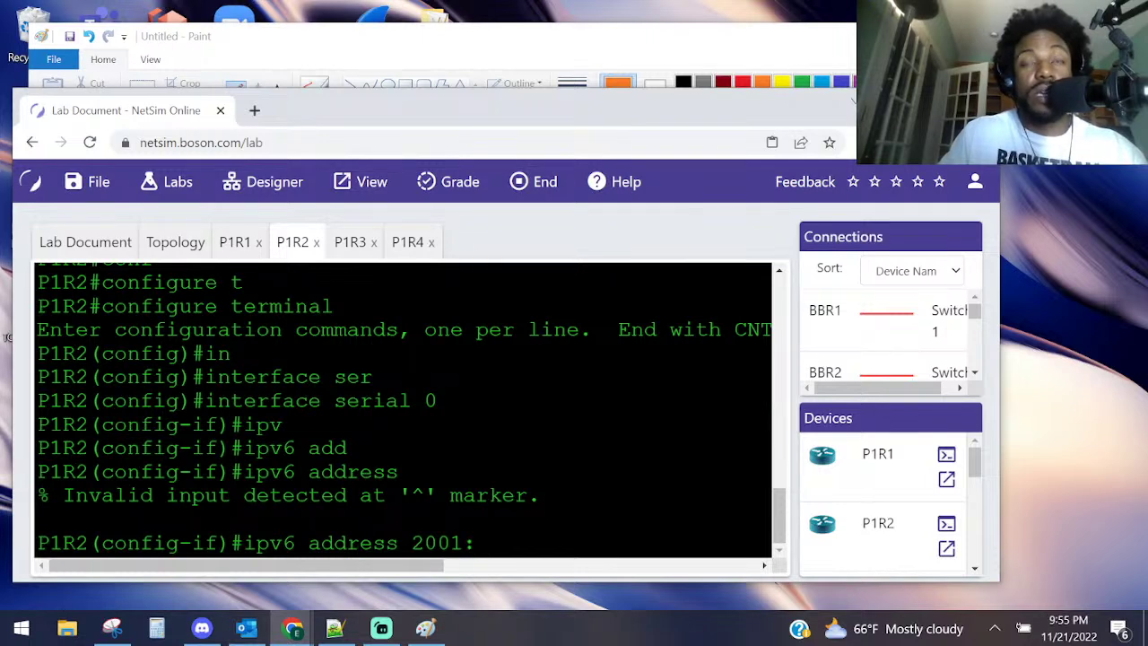
type("0")
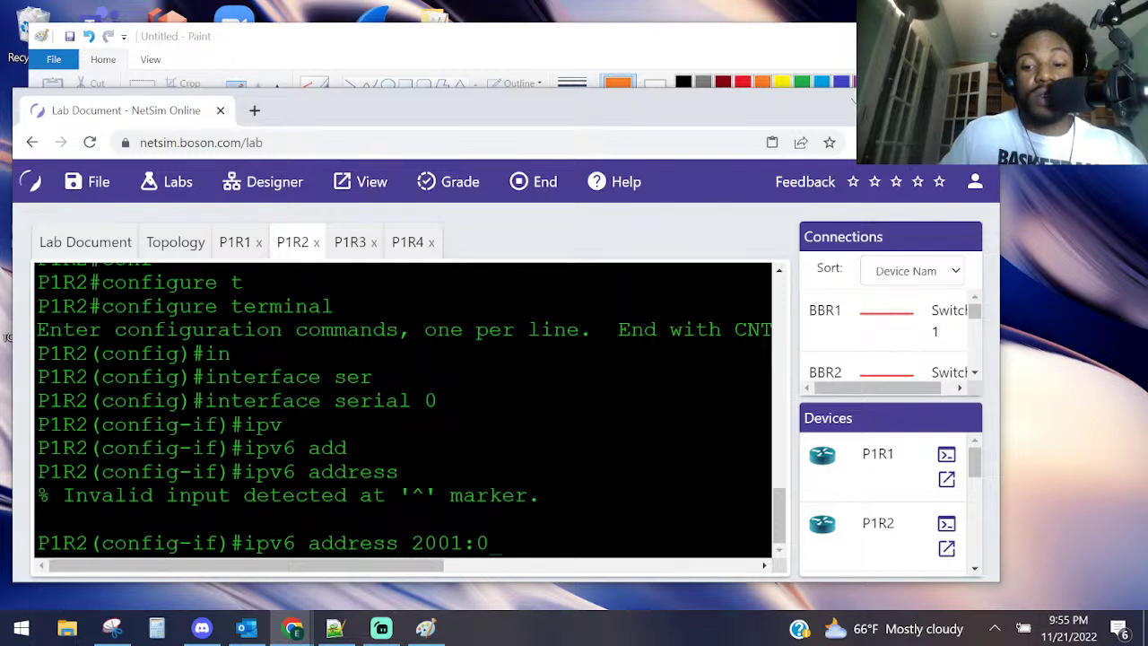
type(":")
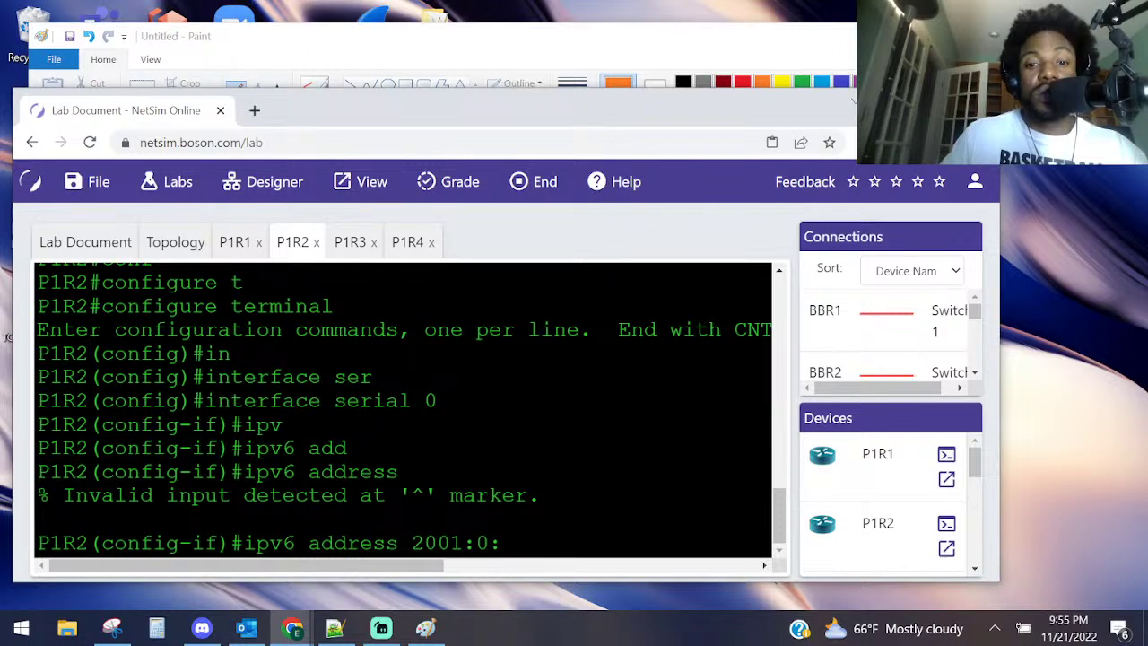
type("1")
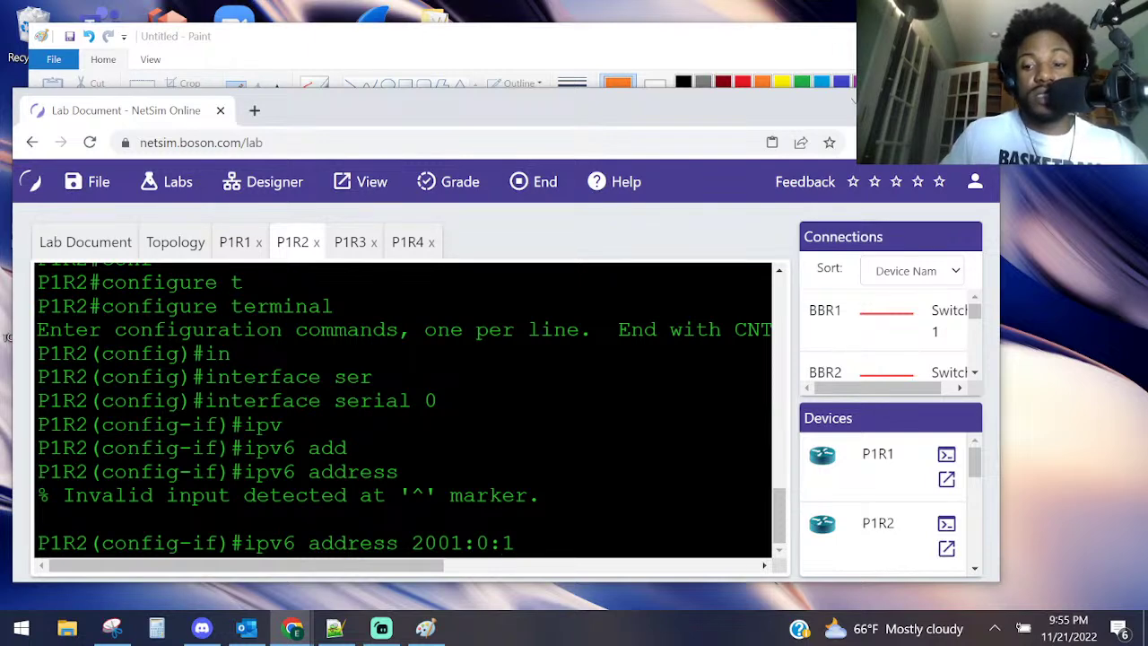
type("0")
key("BackSpace")
type(":")
key("BackSpace")
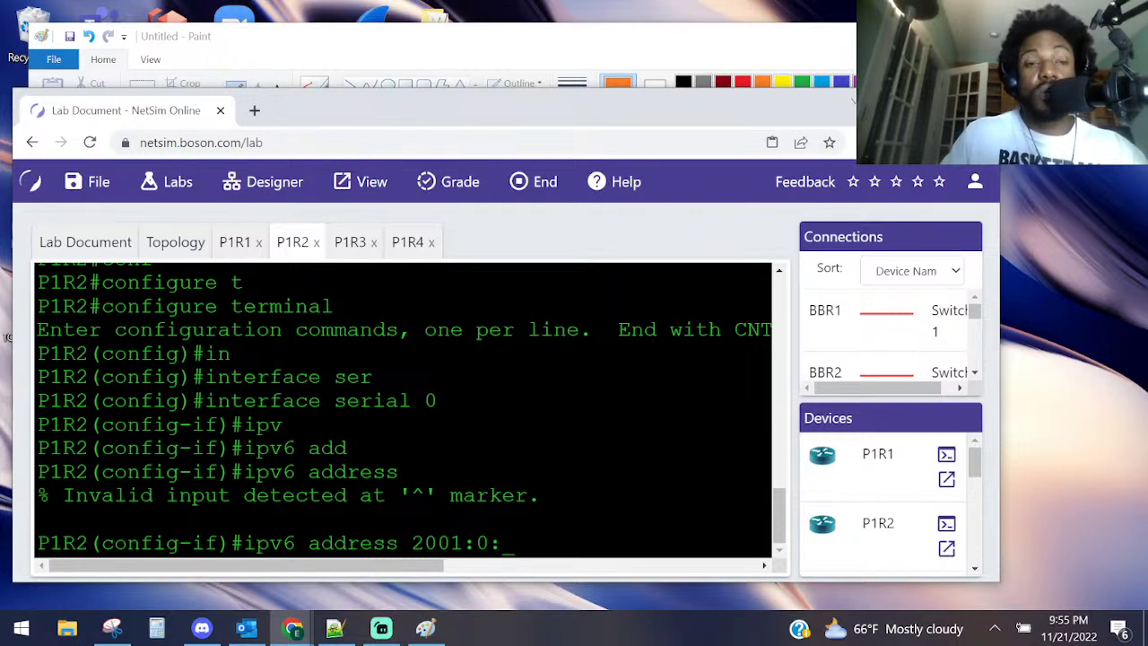
type("1:0")
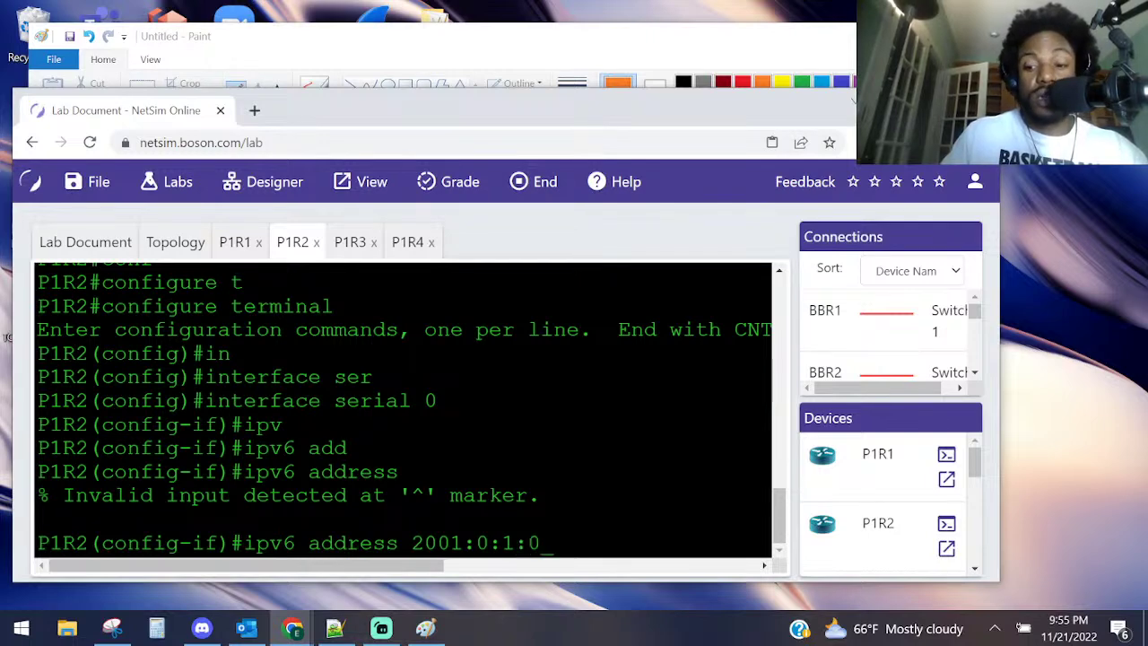
type("::2")
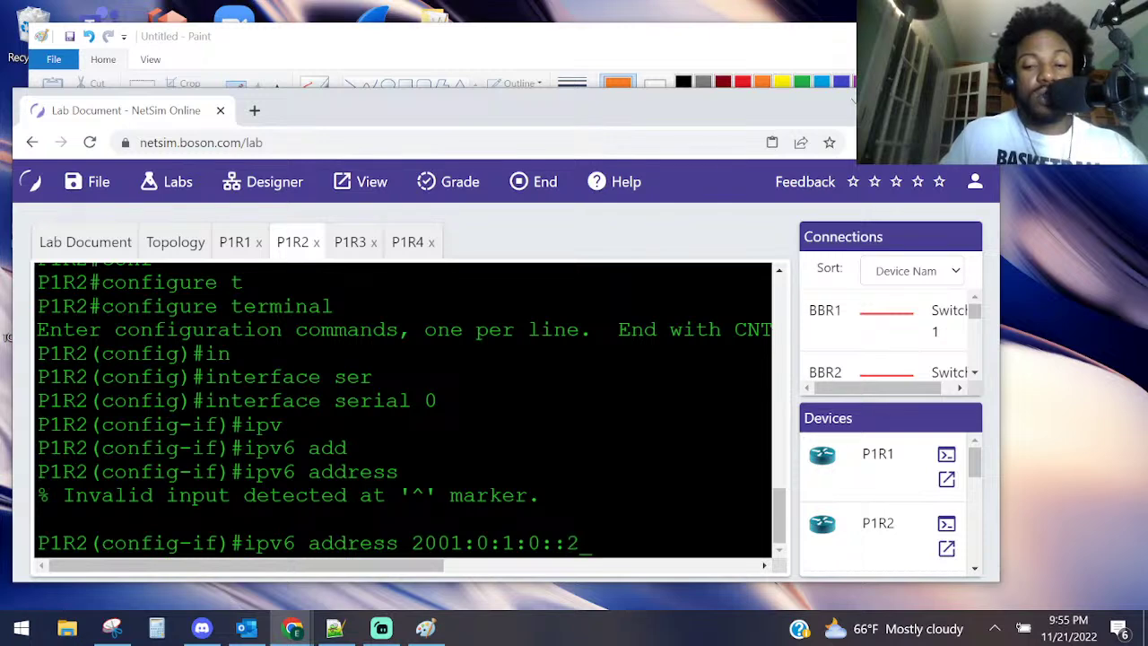
type("/64")
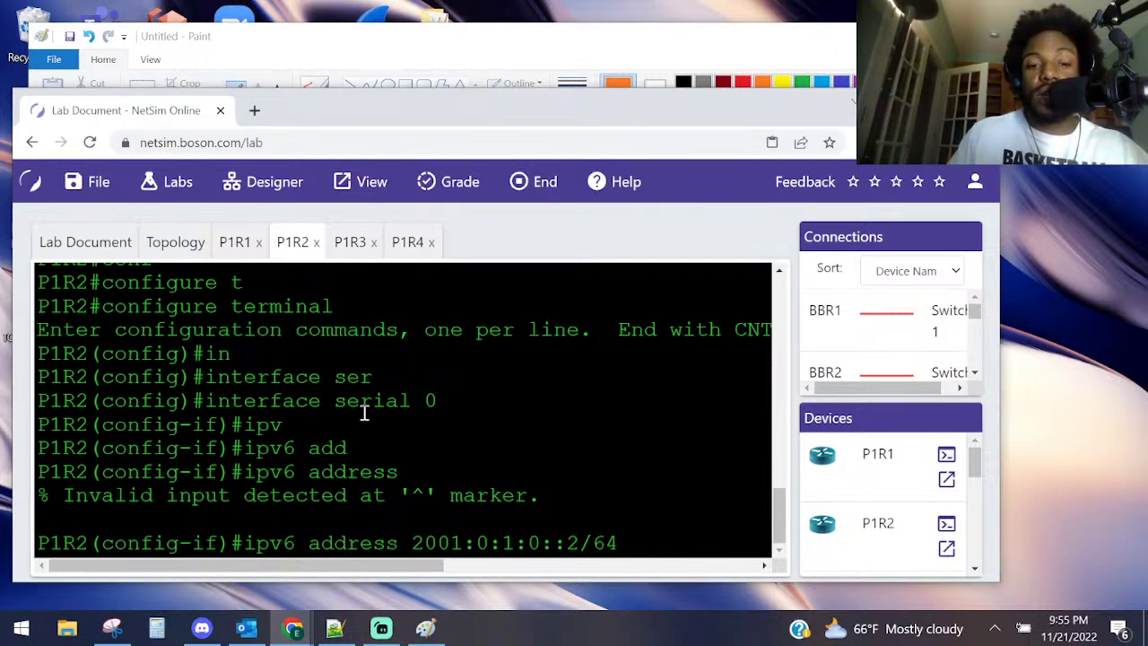
key("Return")
- Enable P1R2's serial 0 interface with no shut
type("no sh")
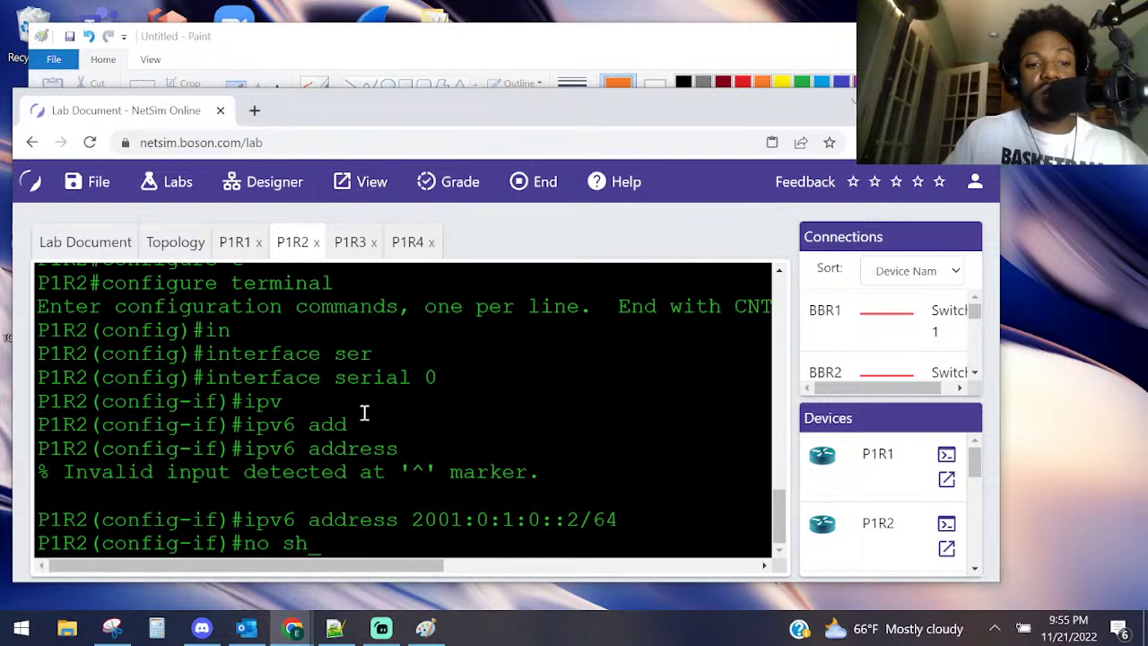
type("ut")
key("Return")
- Change to interface configuration for fa0/0 on P1R2
type("i")
key("BackSpace")
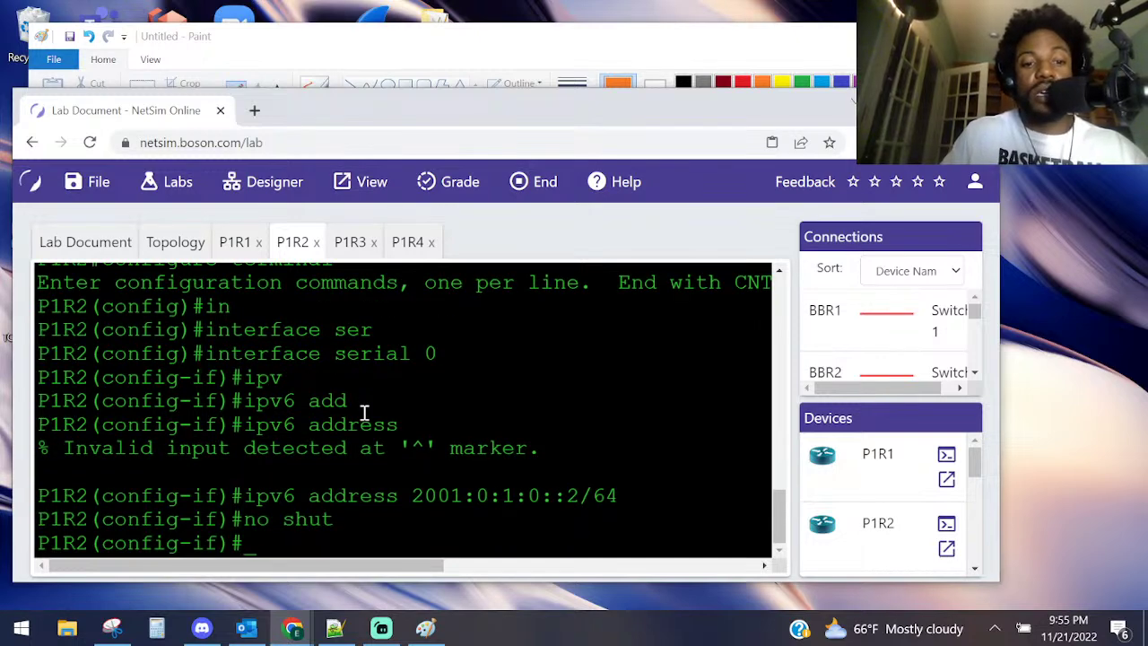
type("inter ")
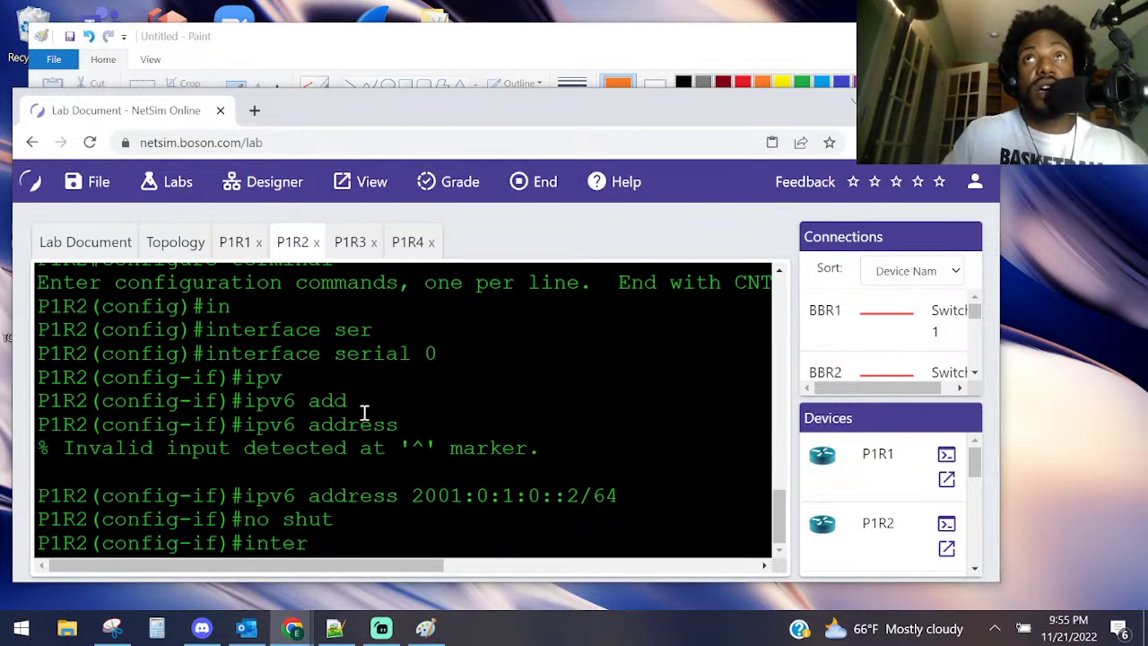
type("fa0/0")
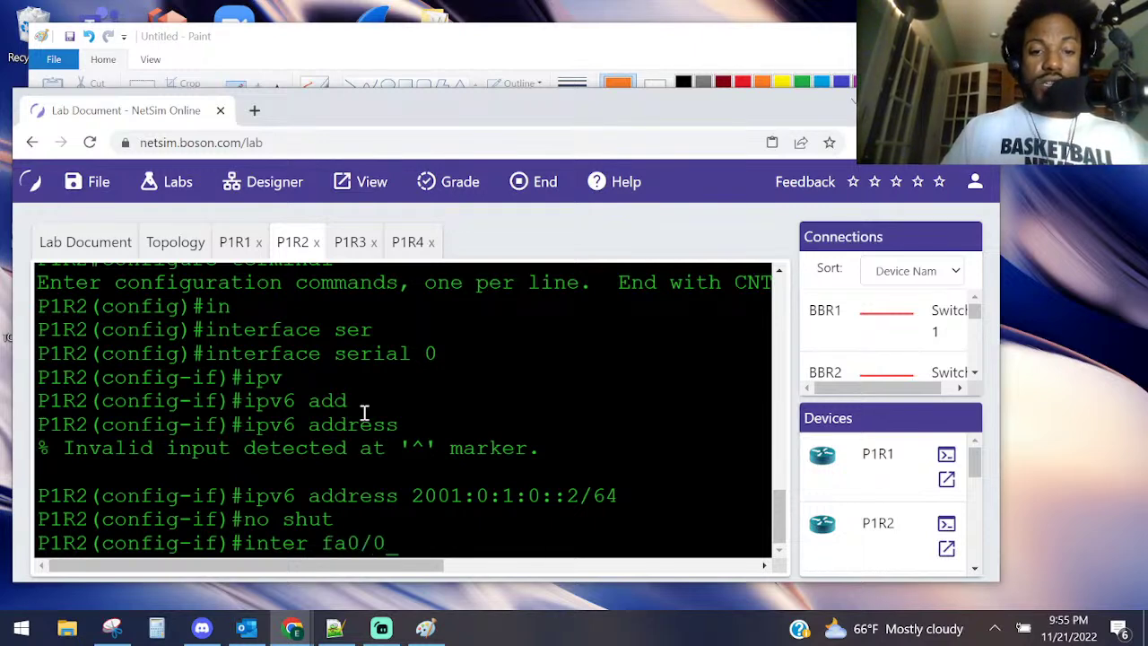
key("Return")
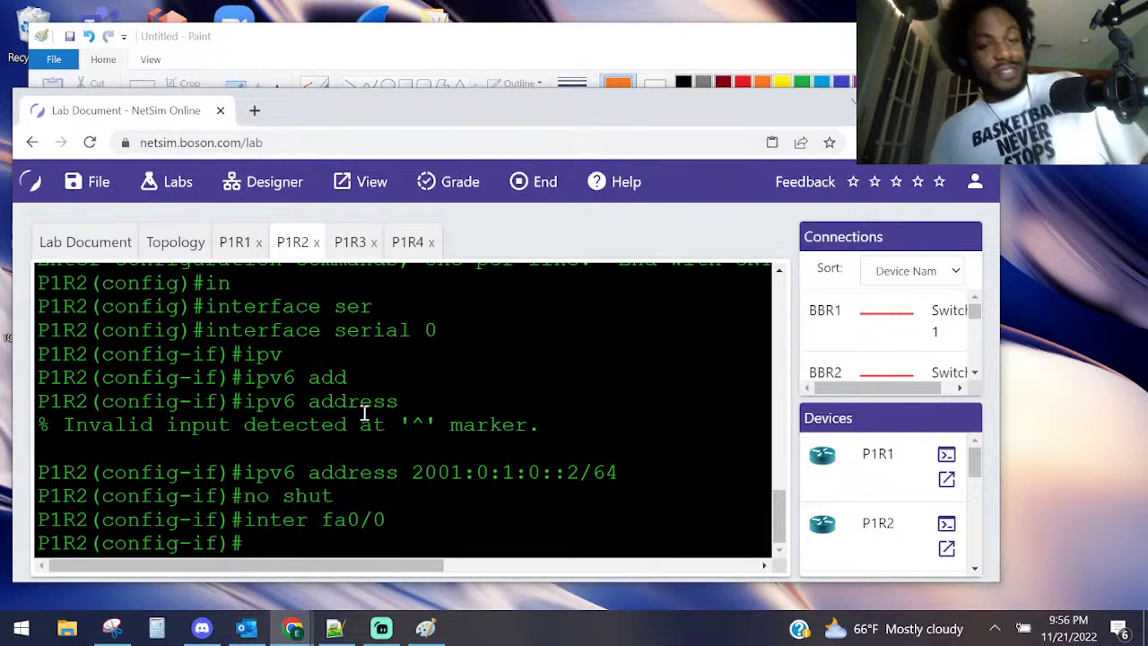
- Write the command that assigns the IPv6 address 2001:0:1:2::2/64 to P1R2's fa0/0 interface
type("ipv")
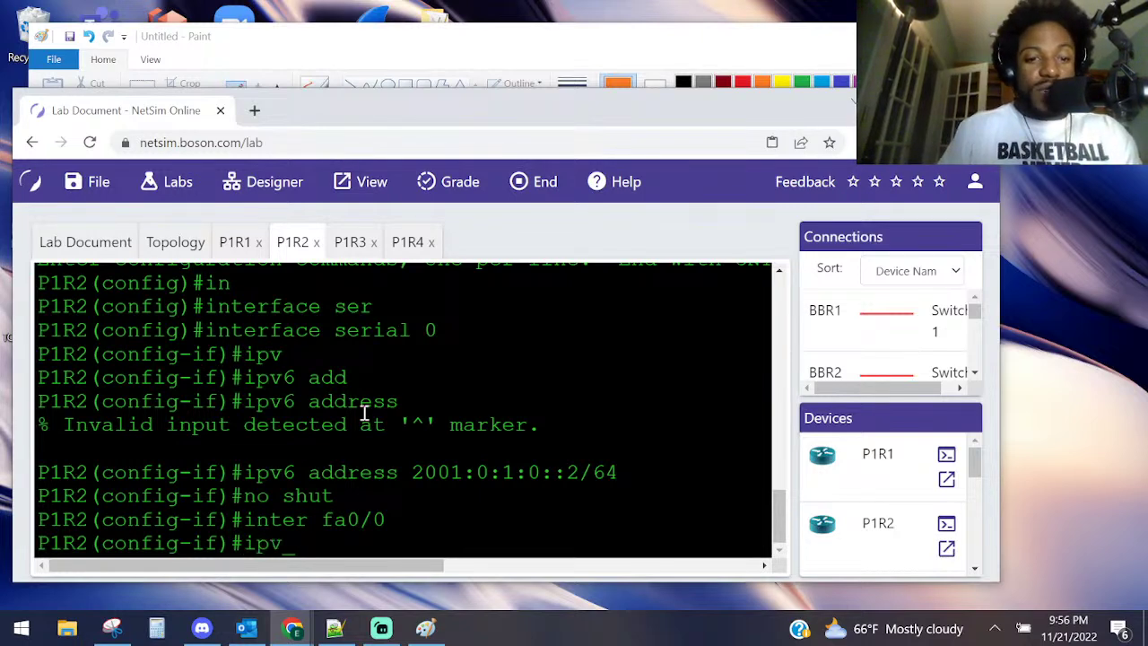
key("Tab")
type("add")
key("Tab")
type("2001:")
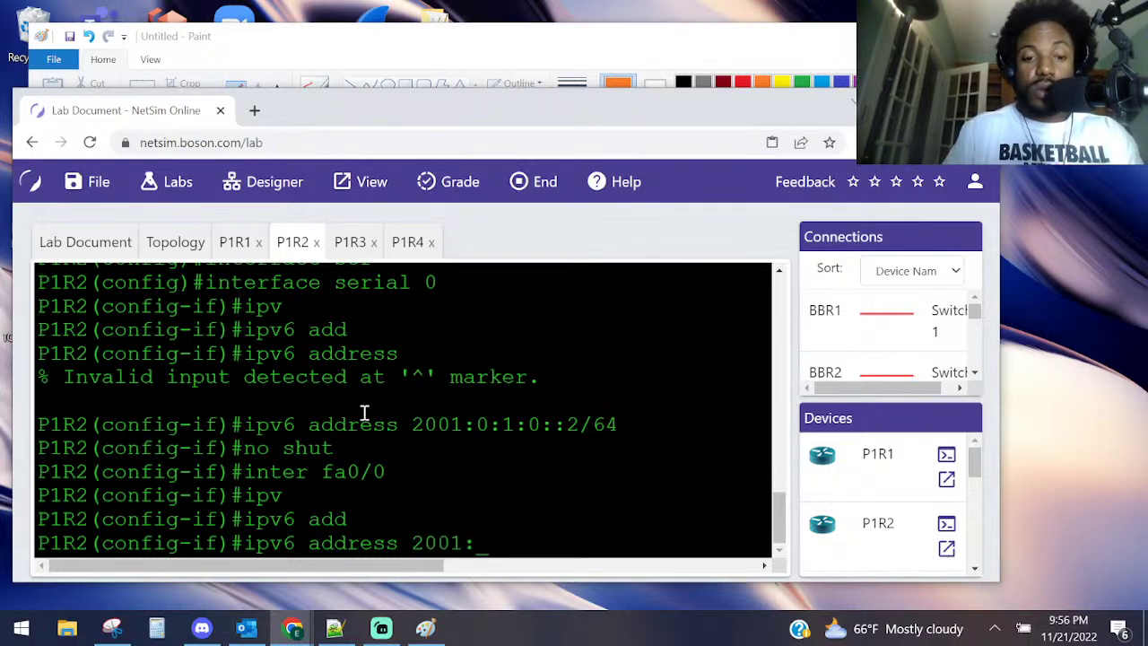
type("0")
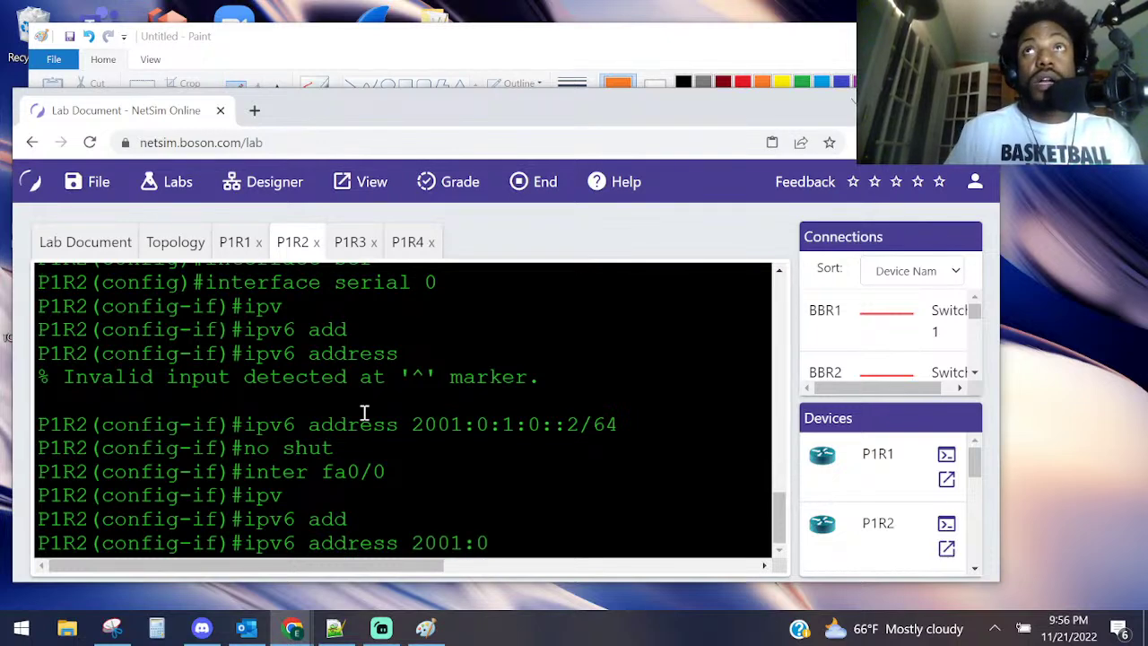
type(":")
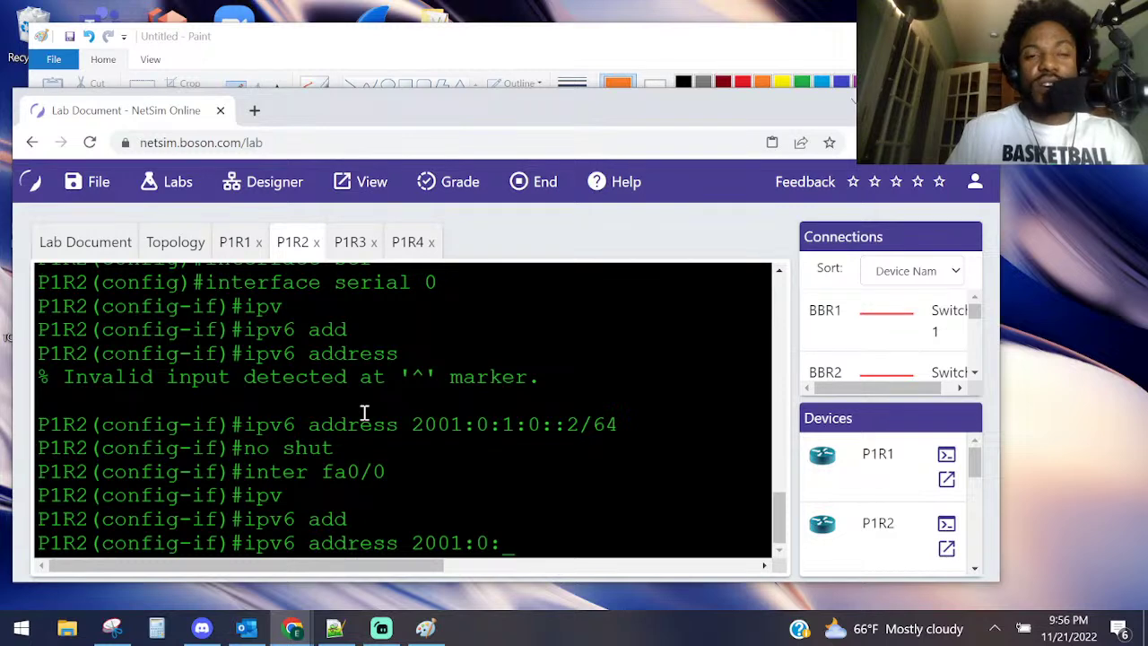
type("1:")
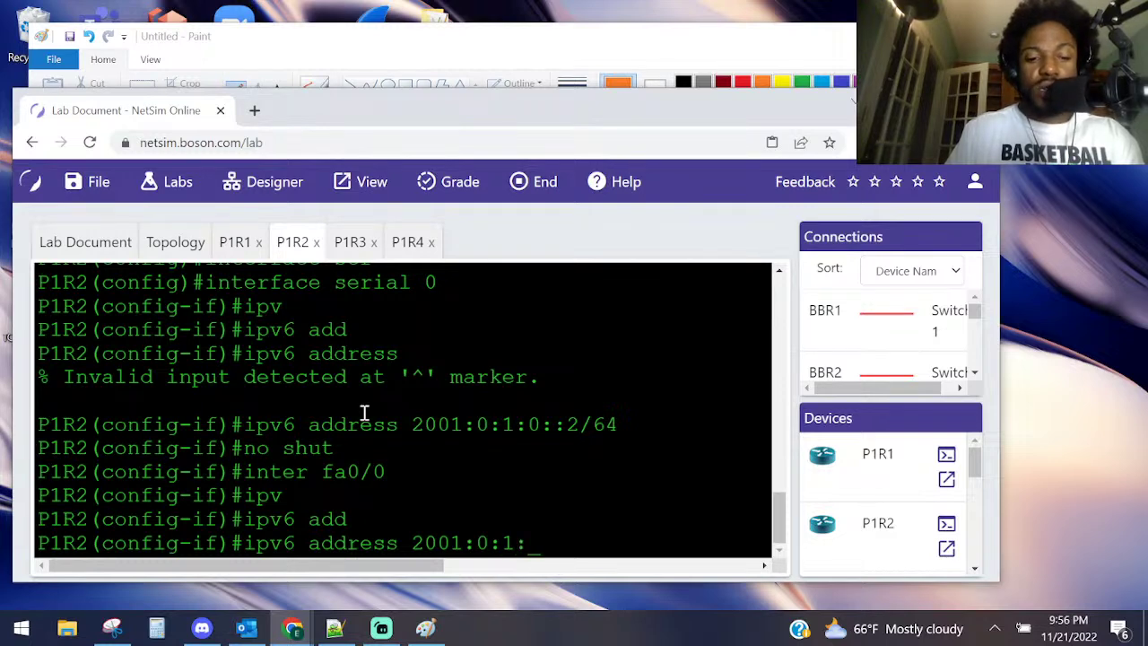
type("2::")
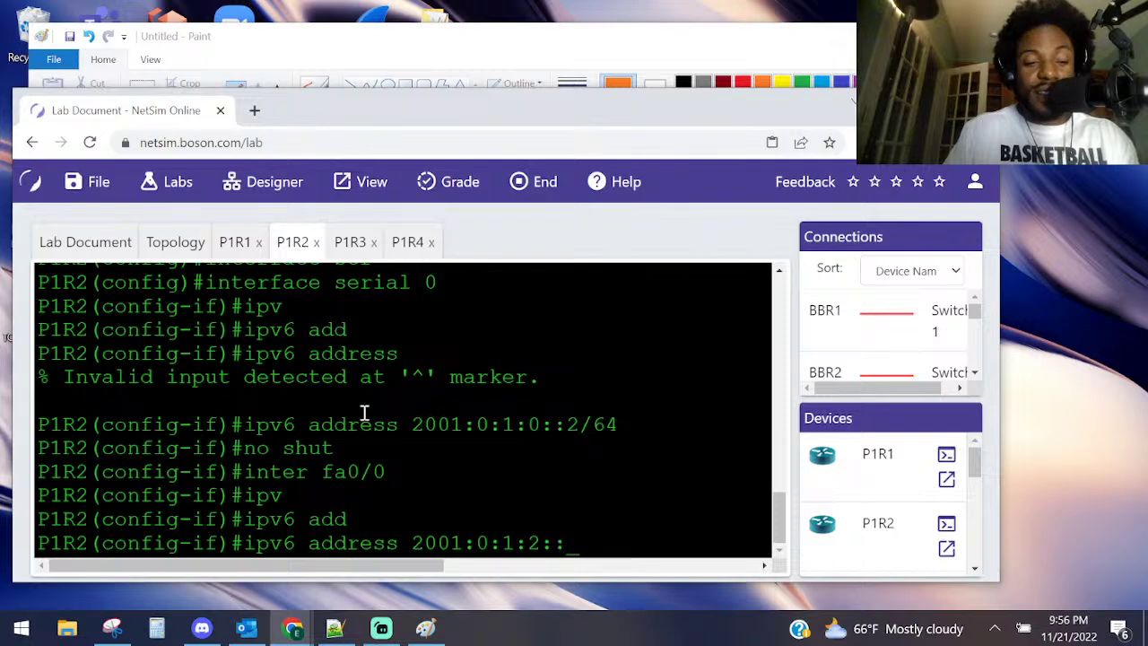
type("2")
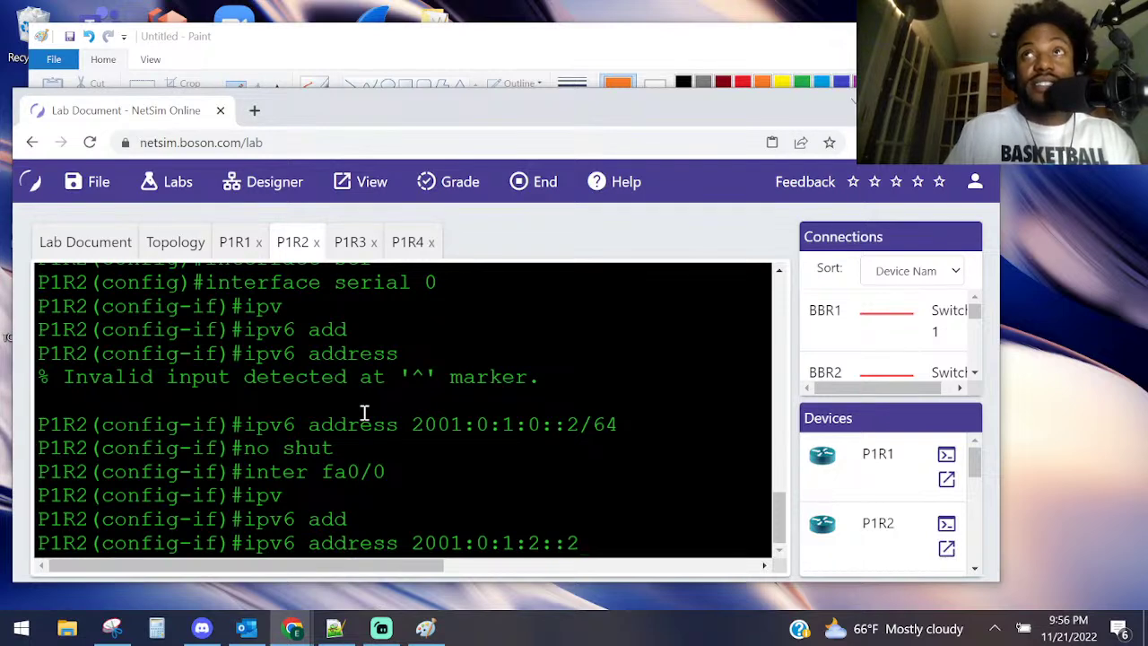
type("/64")
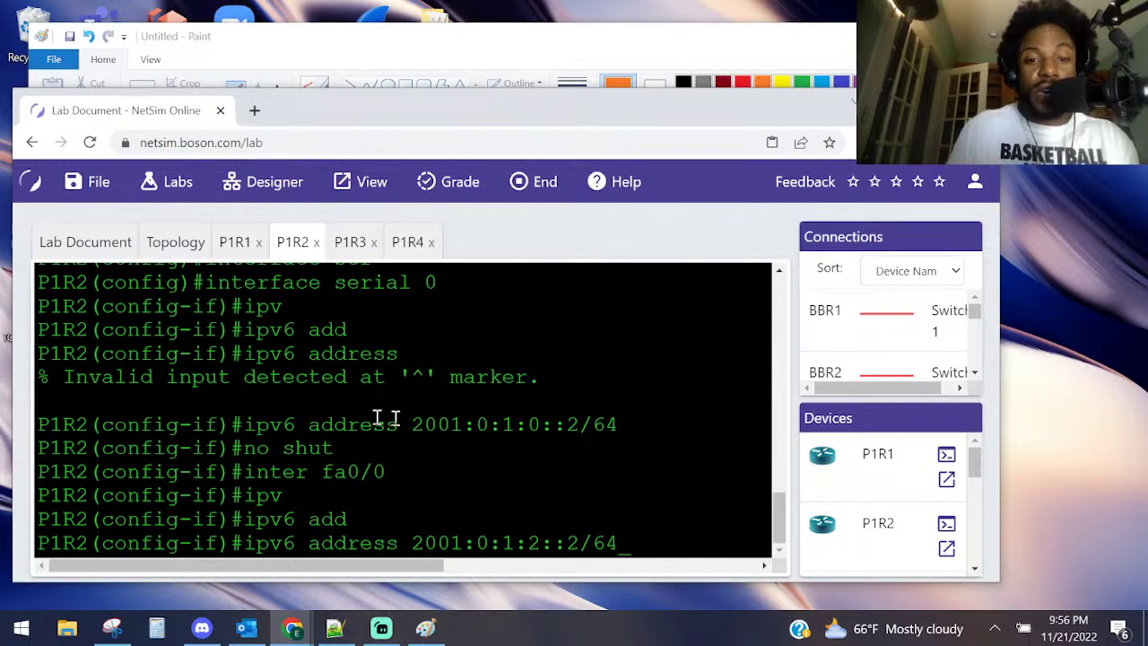
- Highlight the groups after 2001 in the serial 0 address command, focusing on the fourth group and its neighbouring colons
left_click_drag(475, 432, 551, 431)
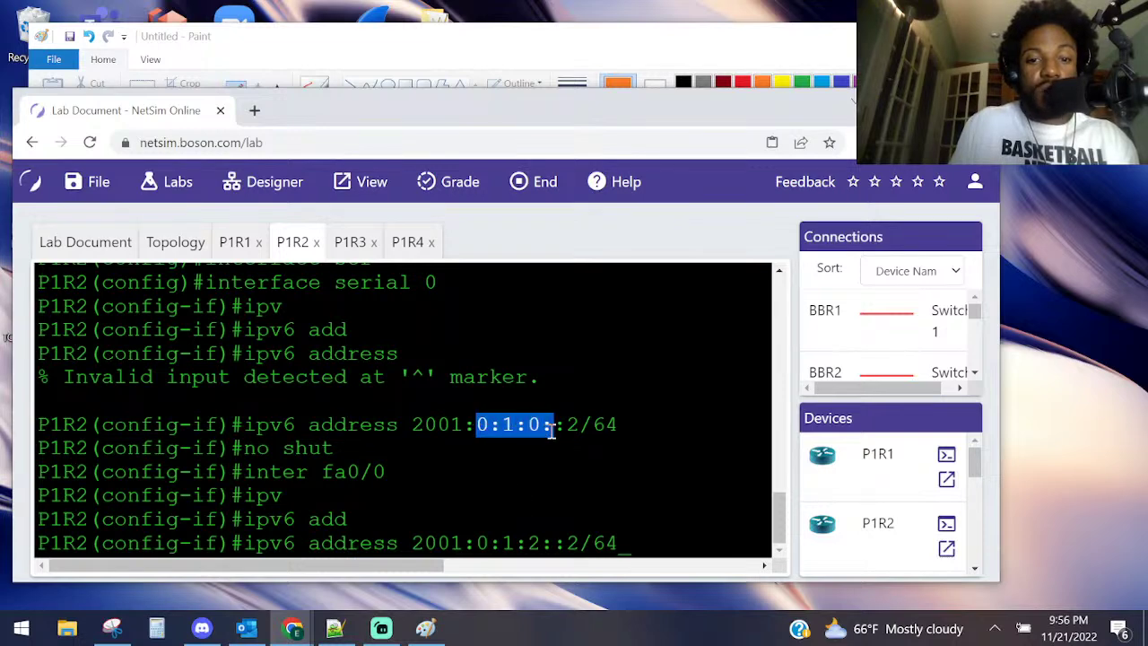
left_click(557, 431)
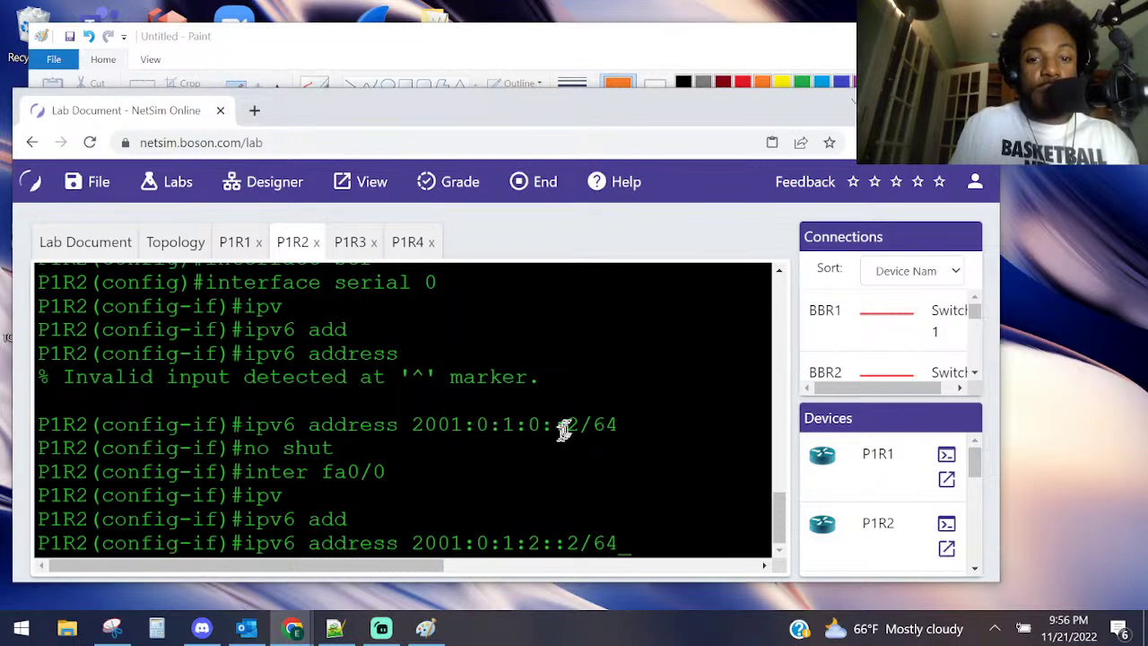
left_click_drag(528, 426, 540, 426)
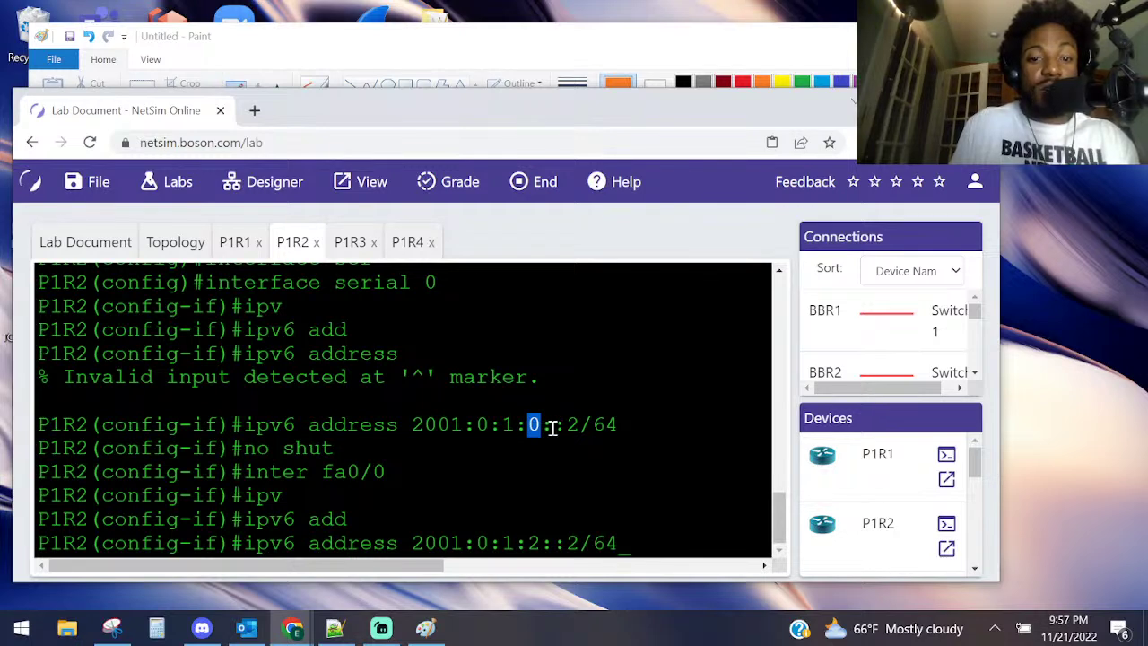
left_click(536, 426)
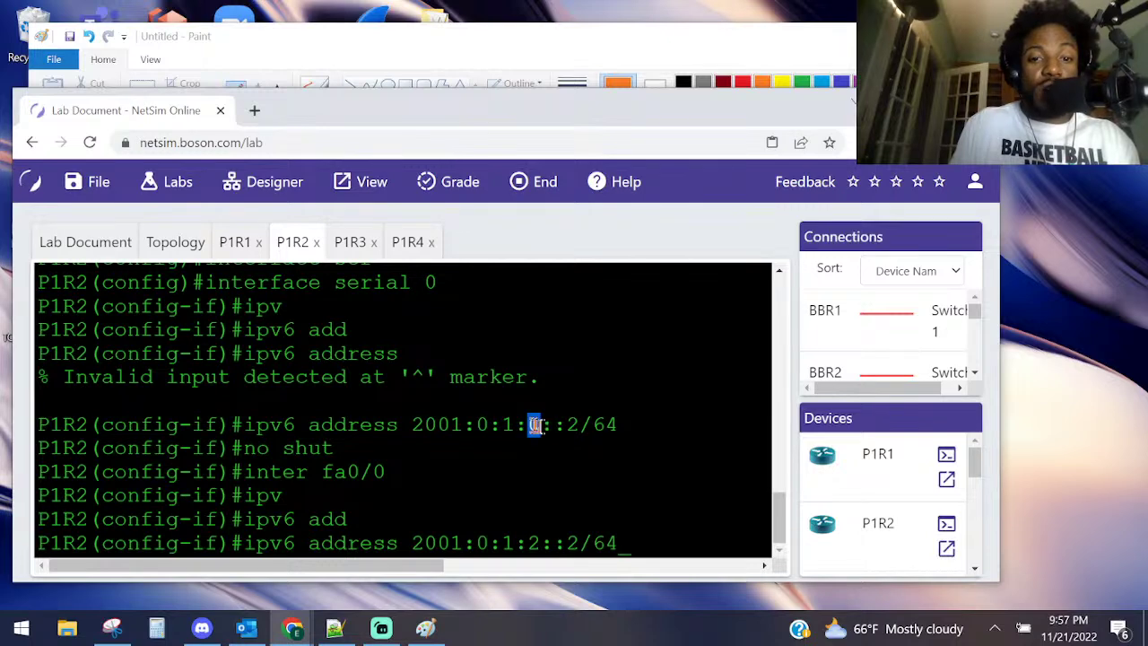
left_click_drag(516, 425, 566, 425)
left_click(508, 484)
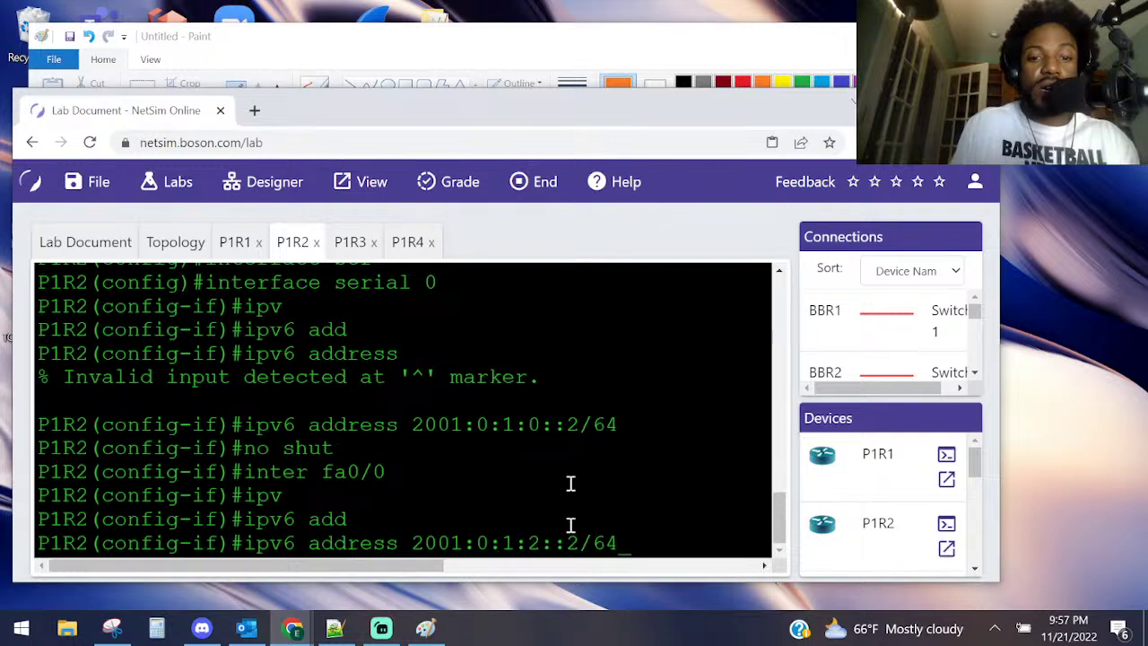
- Apply the pending fa0/0 address command and return P1R2 to privileged EXEC mode
key("Return")
key("ctrl+z")
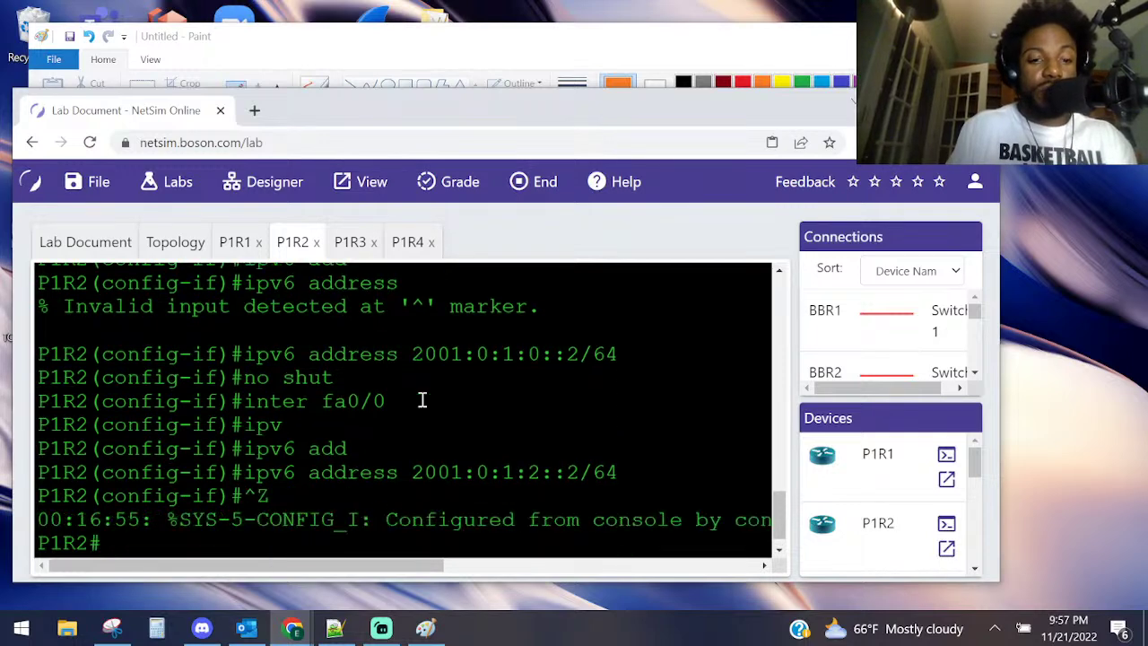
key("Return")
key("Return")
- Display the brief IPv6 interface summary on P1R2
type("sho ipv")
key("Tab")
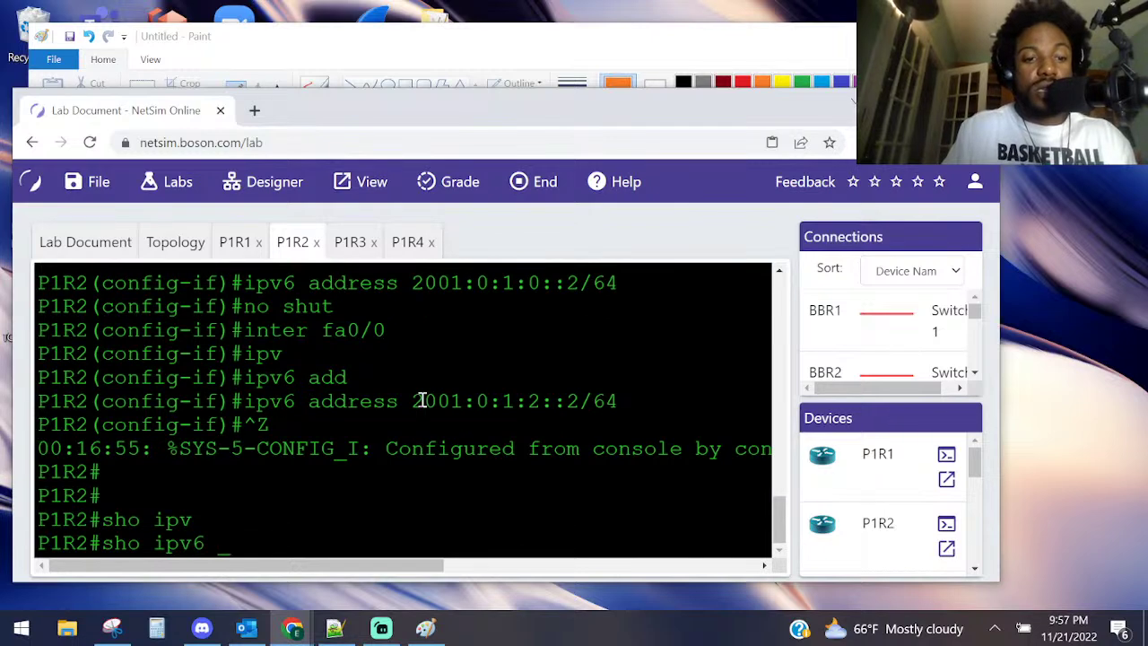
type("in")
key("Tab")
type("br")
key("Tab")
key("Return")
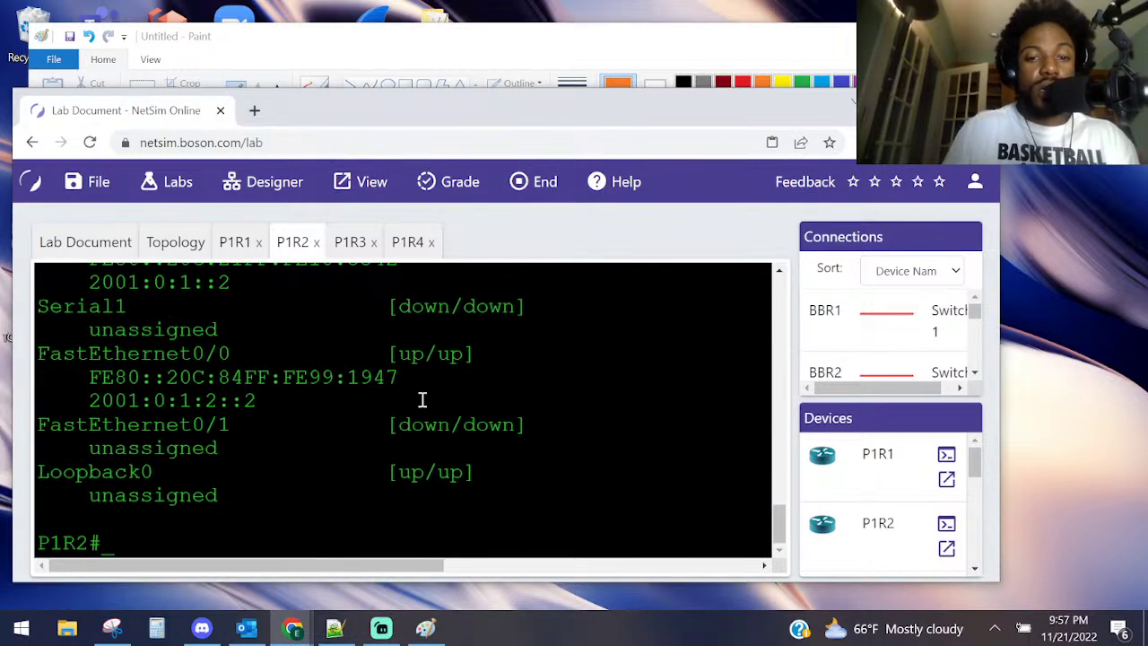
- Compare the double colons in the summary's Serial0 and FastEthernet0/0 addresses with the fourth group of the entered serial 0 address
scroll(274, 395, "up", 2)
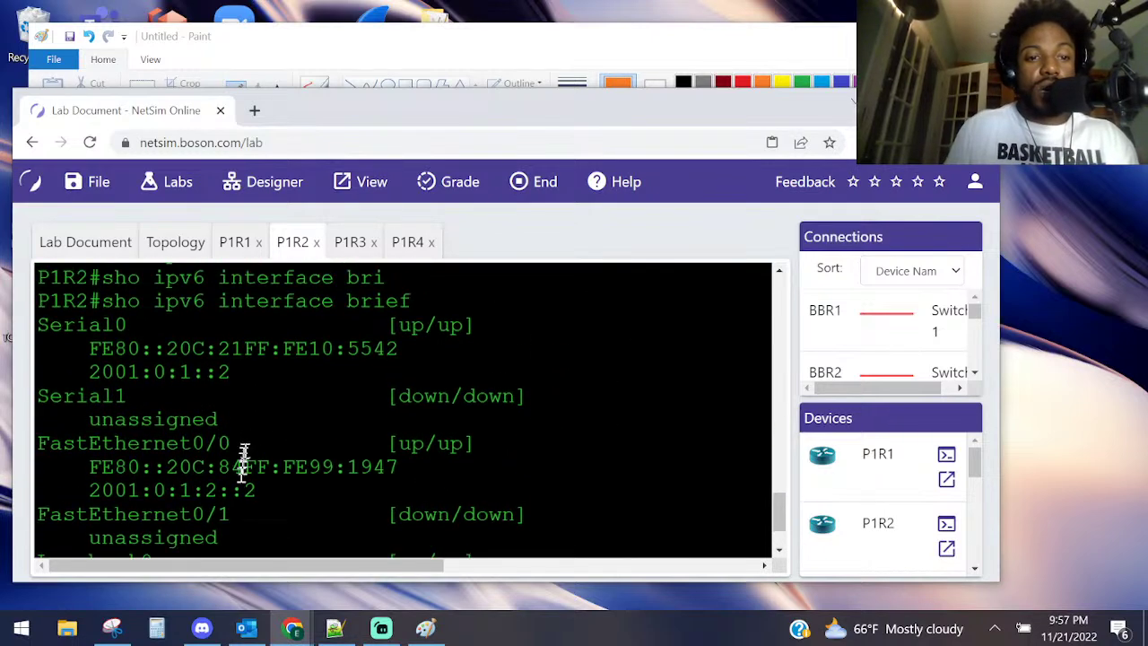
left_click_drag(218, 372, 193, 372)
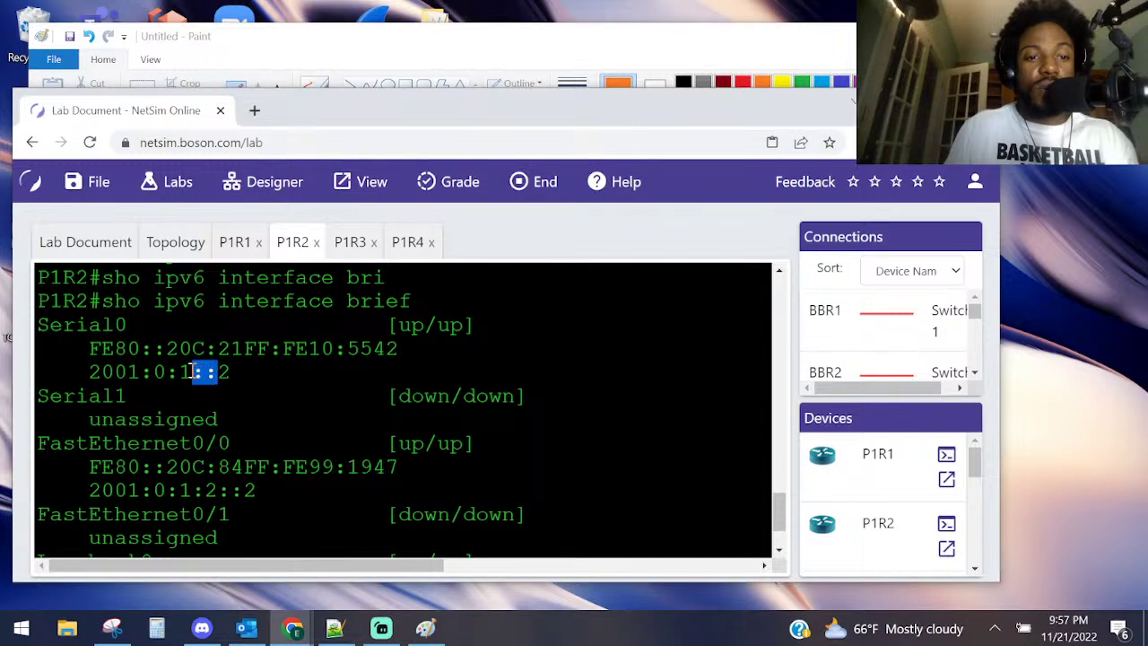
left_click_drag(244, 490, 221, 490)
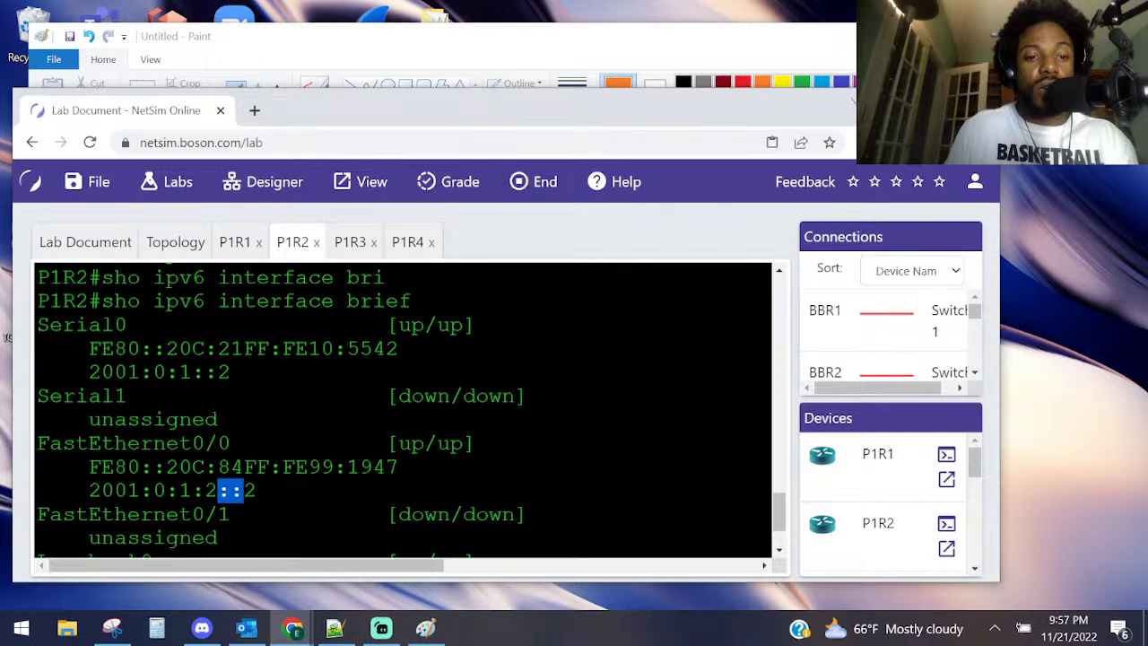
scroll(503, 377, "up", 7)
scroll(525, 367, "down", 3)
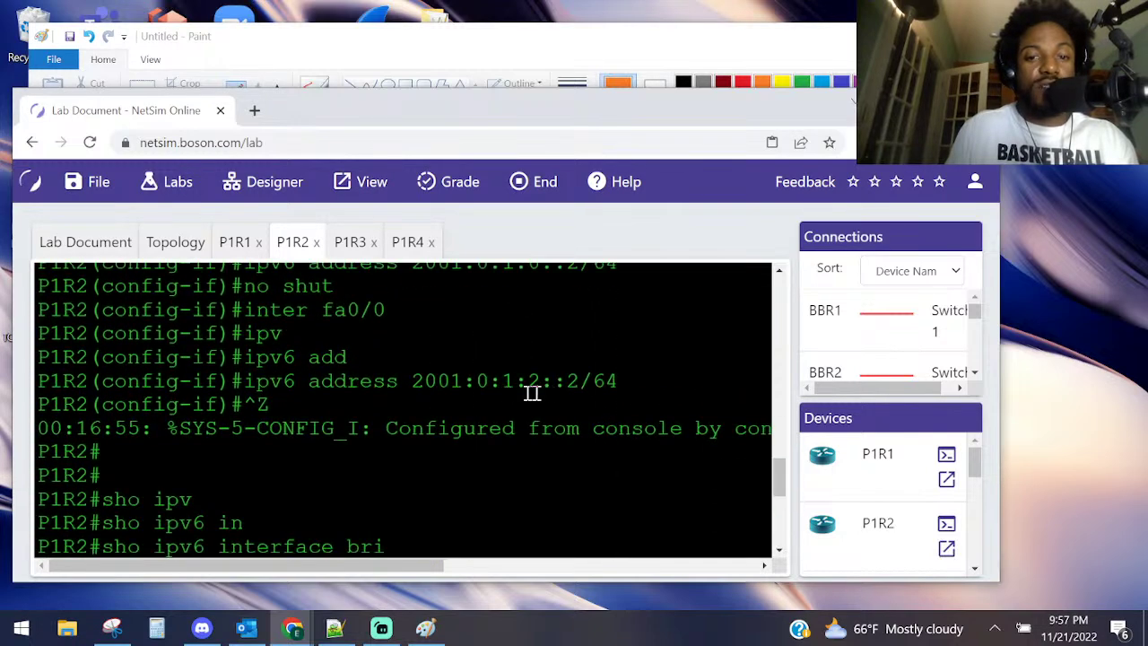
scroll(538, 389, "up", 2)
left_click_drag(552, 353, 523, 353)
scroll(520, 353, "down", 7)
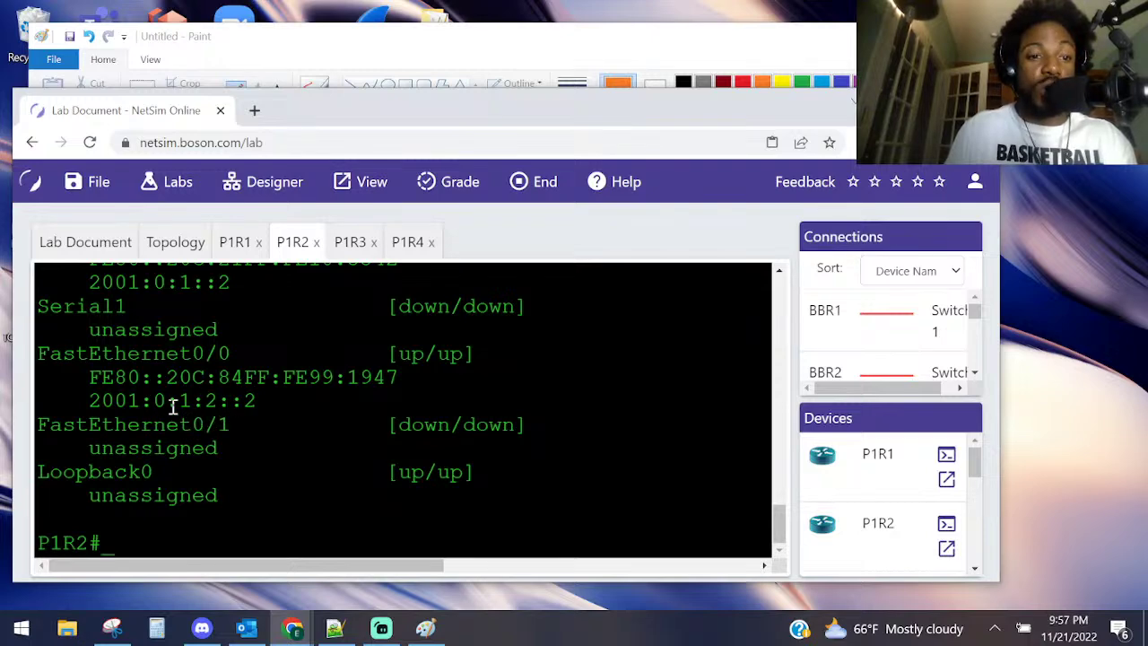
- Examine the second group in both summary addresses and the fourth group in the entered serial 0 address command
double_click(160, 400)
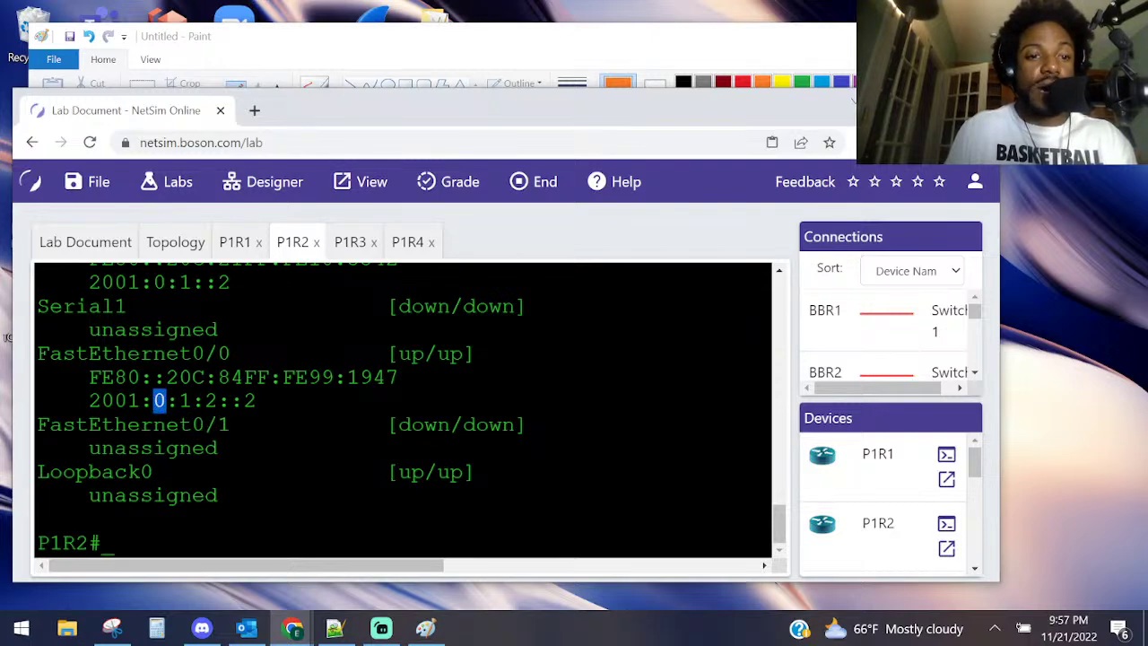
scroll(155, 368, "up", 2)
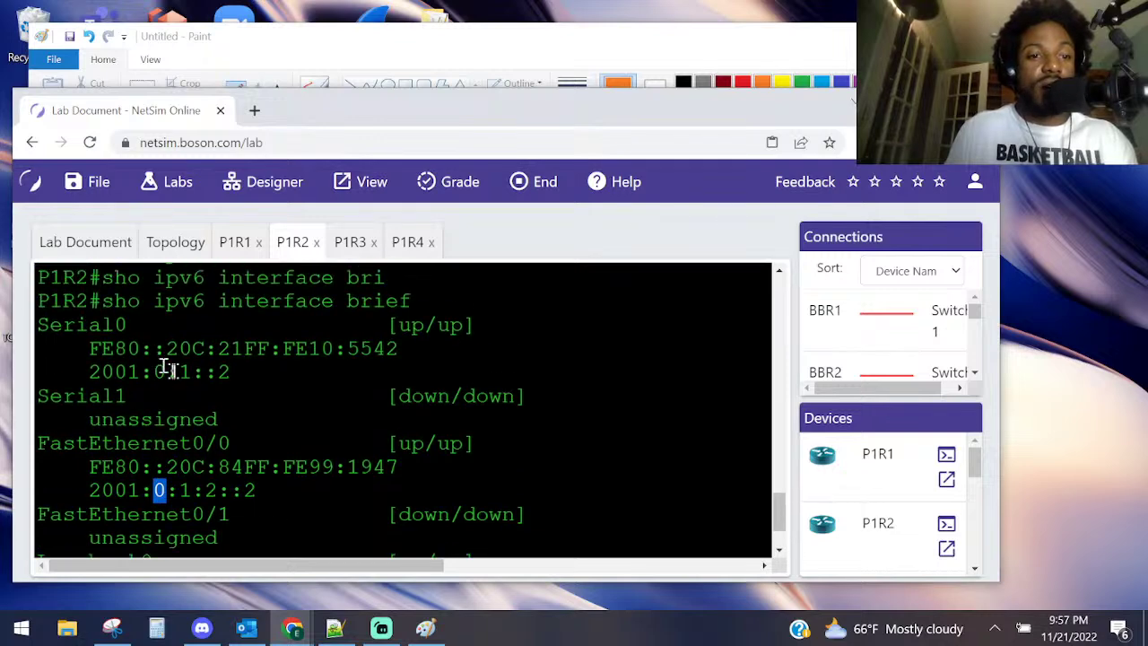
double_click(160, 371)
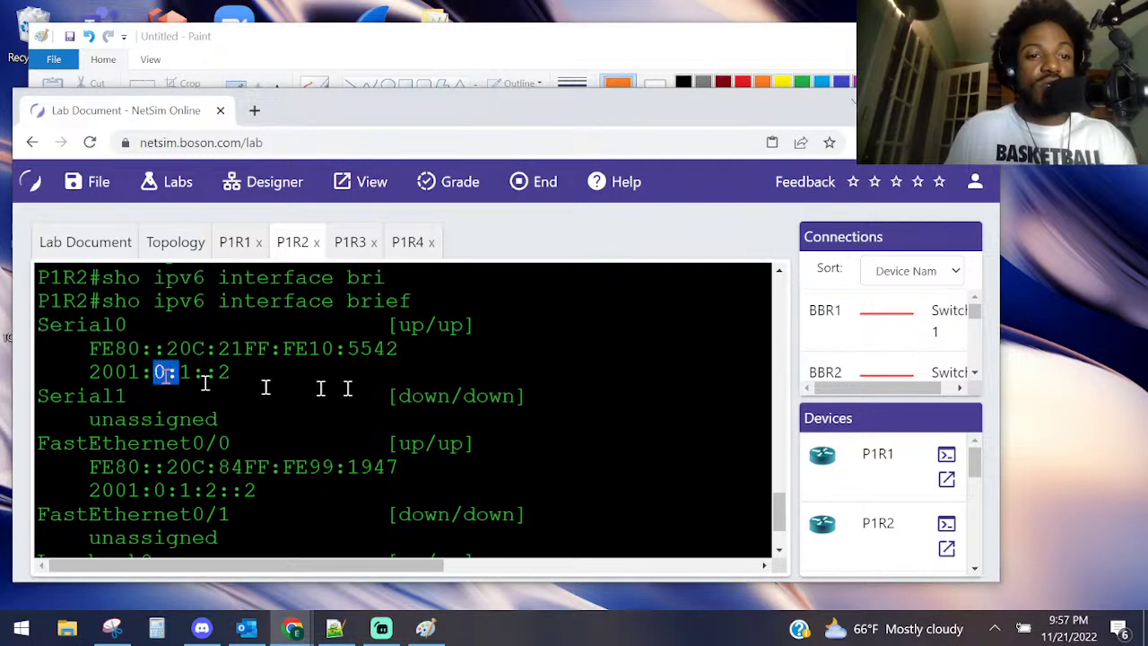
scroll(441, 376, "up", 5)
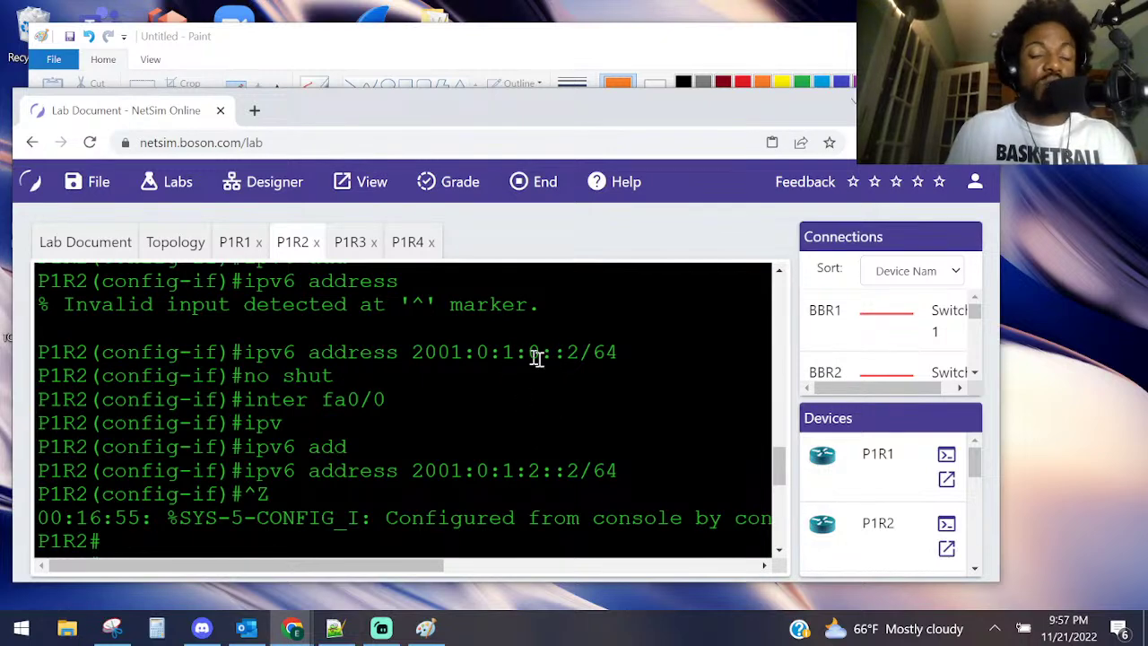
left_click_drag(554, 353, 526, 357)
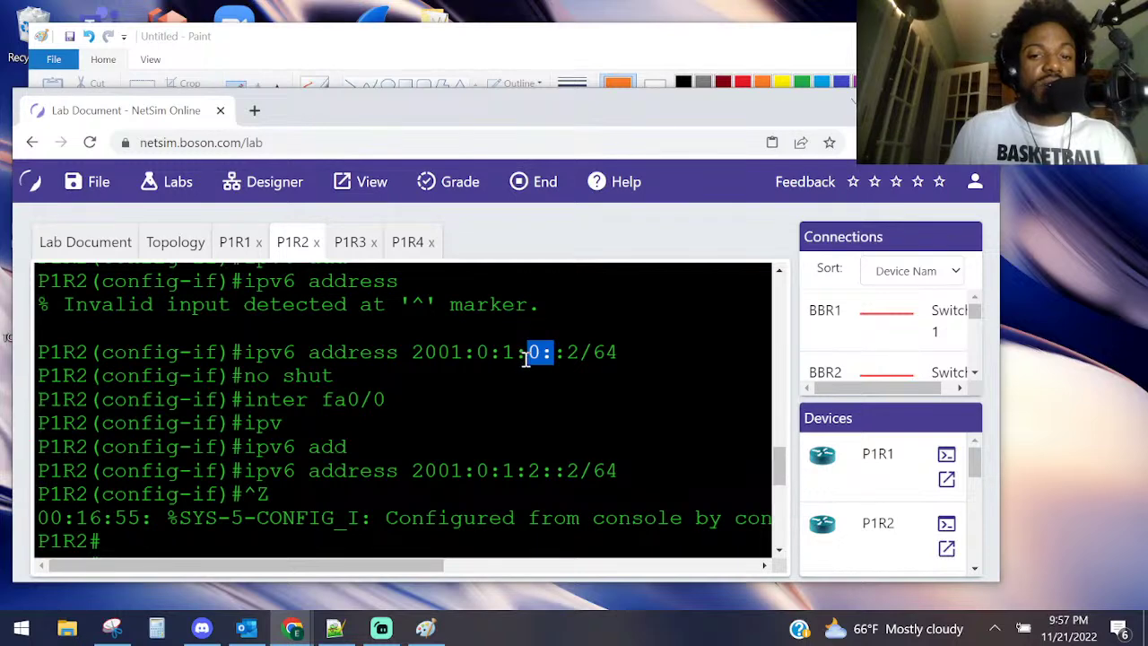
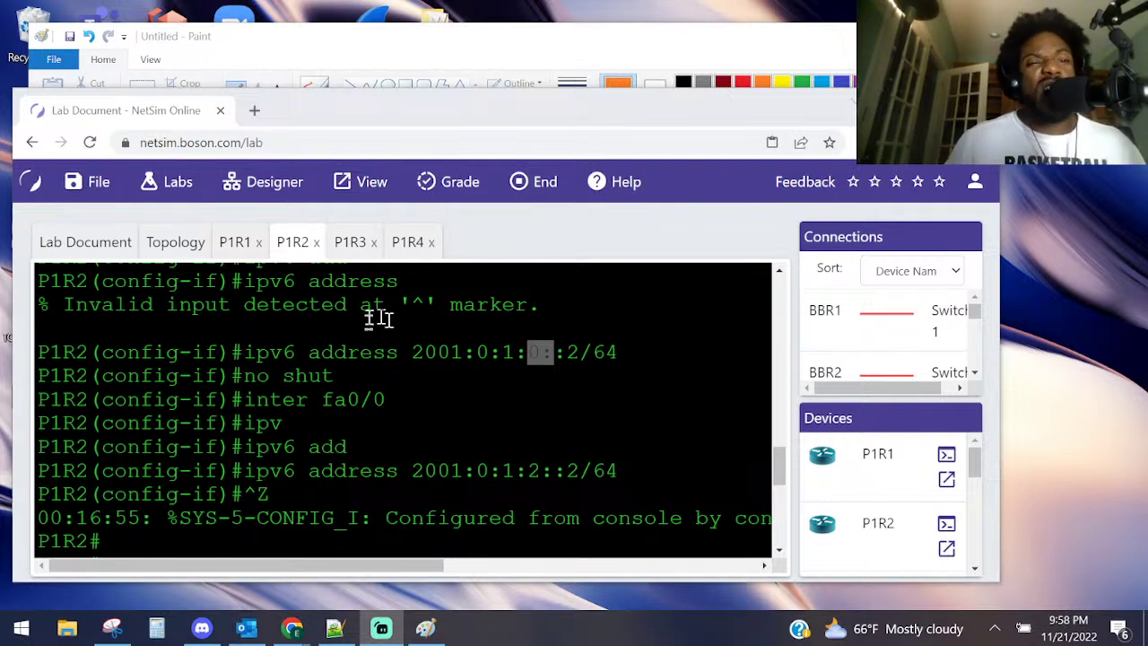
- Switch to the P1R3 console and add a few blank lines at its configuration prompt
left_click_drag(384, 112, 420, 125)
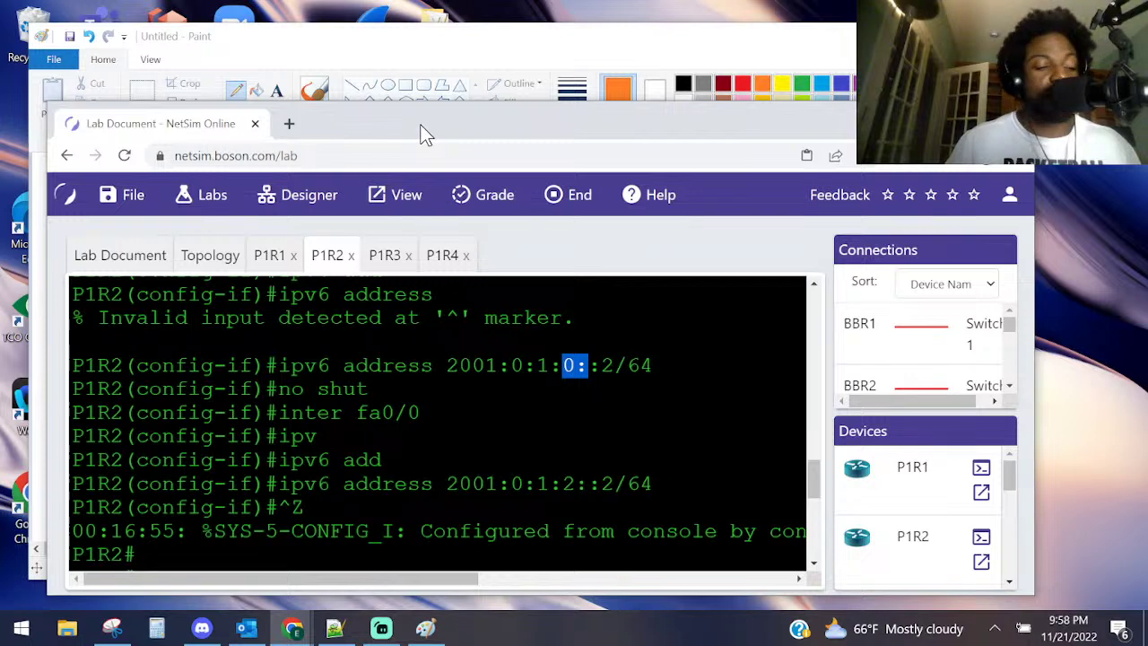
left_click(385, 255)
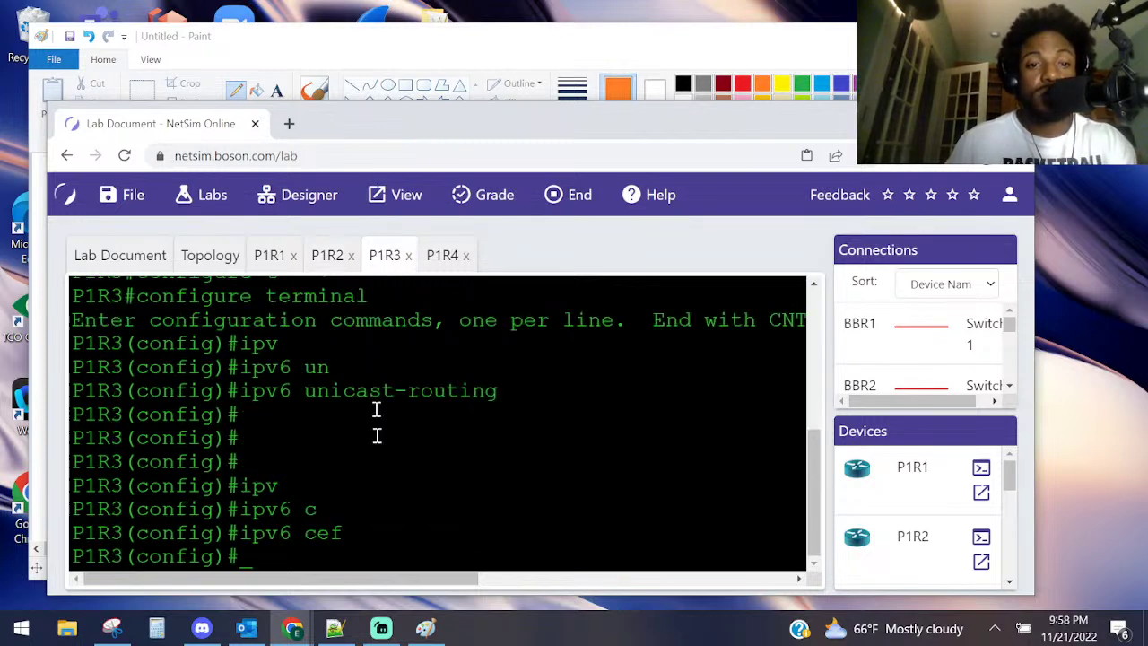
key("Return")
key("Return")
key("Return")
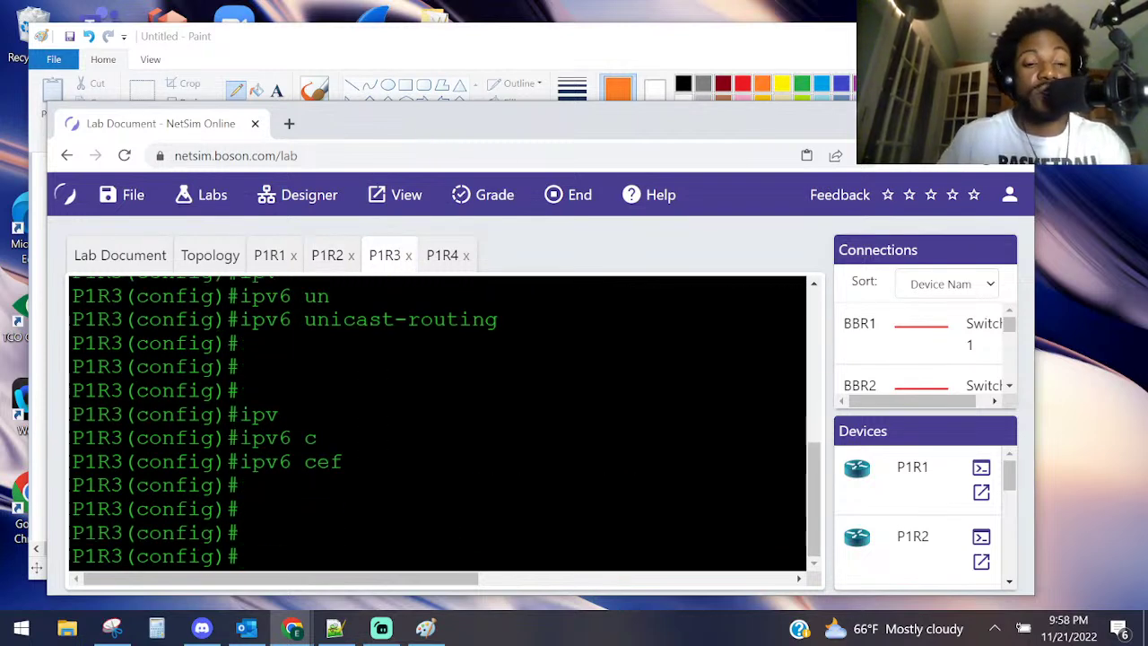
- Switch to Paint, underline the Fa0/0 and S0 IPv6 addresses of P1R3 and P1R4 in orange, and minimize Paint
left_click(497, 49)
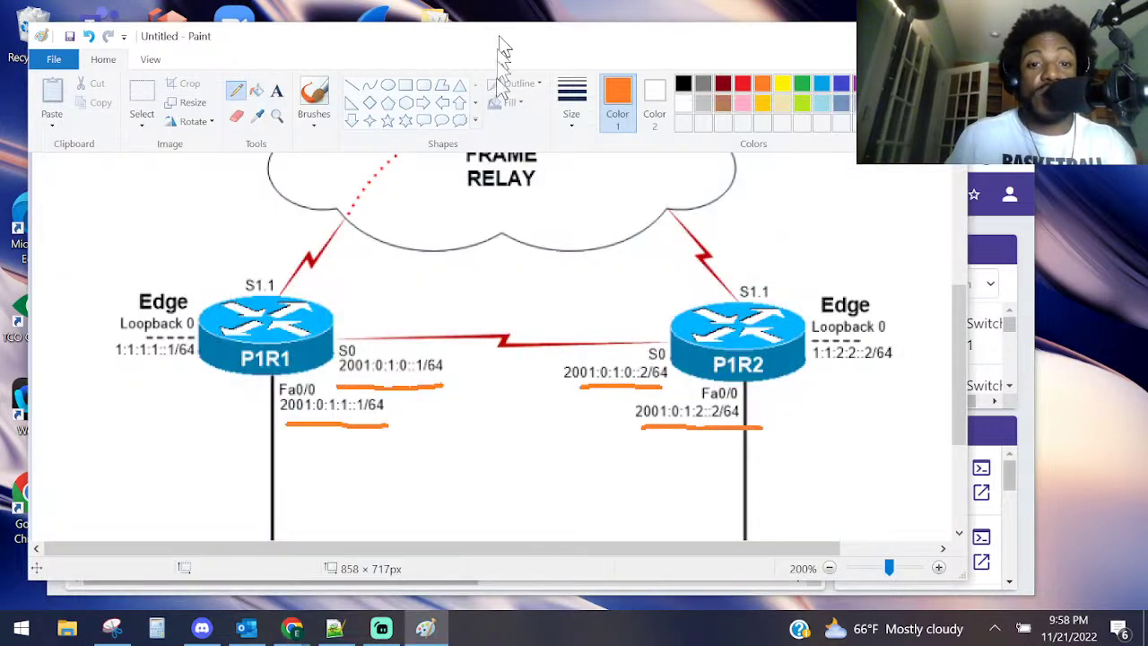
scroll(588, 373, "down", 3)
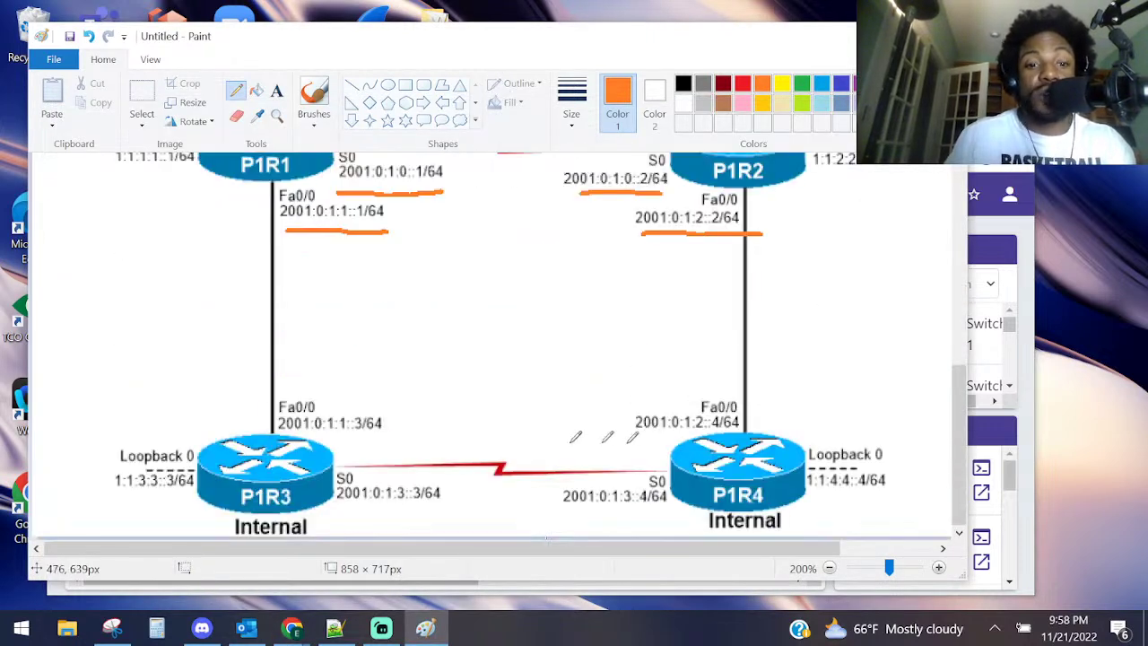
left_click_drag(289, 432, 392, 431)
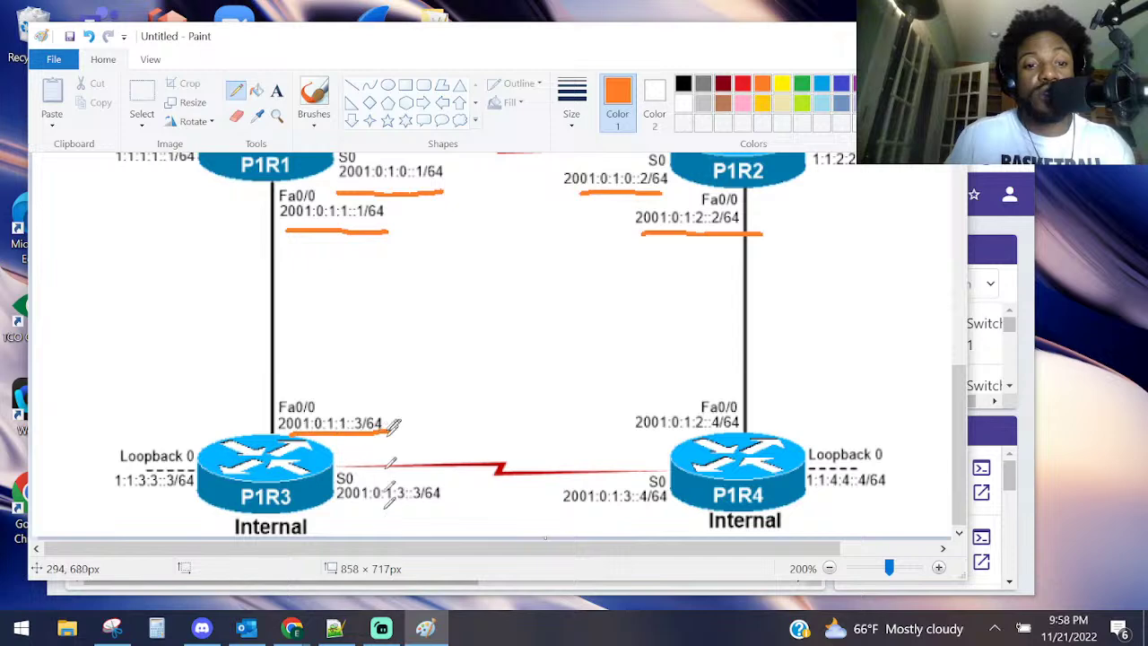
left_click_drag(348, 512, 440, 512)
left_click_drag(632, 439, 724, 438)
left_click_drag(577, 521, 682, 521)
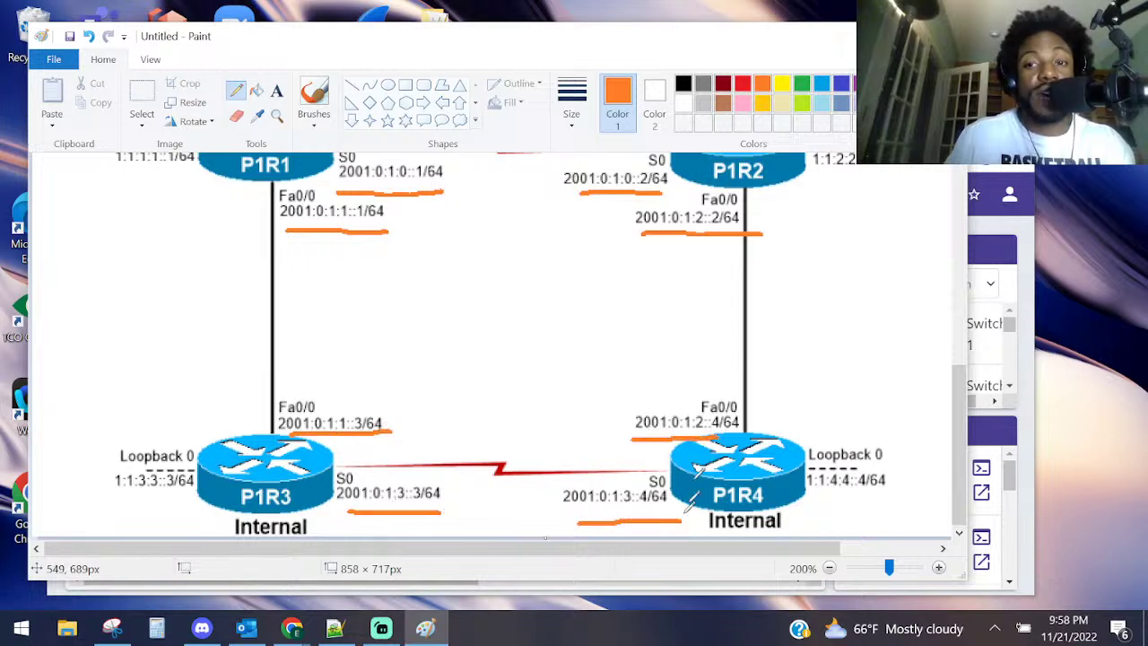
left_click(850, 35)
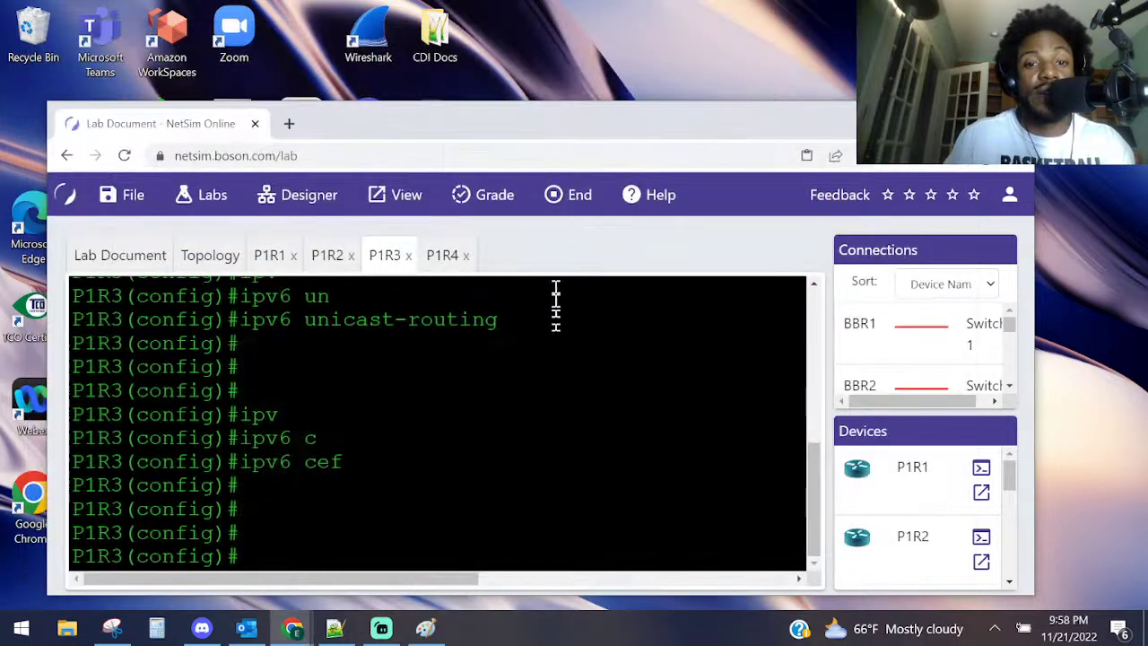
- Enter interface configuration mode for FastEthernet 0/0 on P1R3
type("in")
key("Tab")
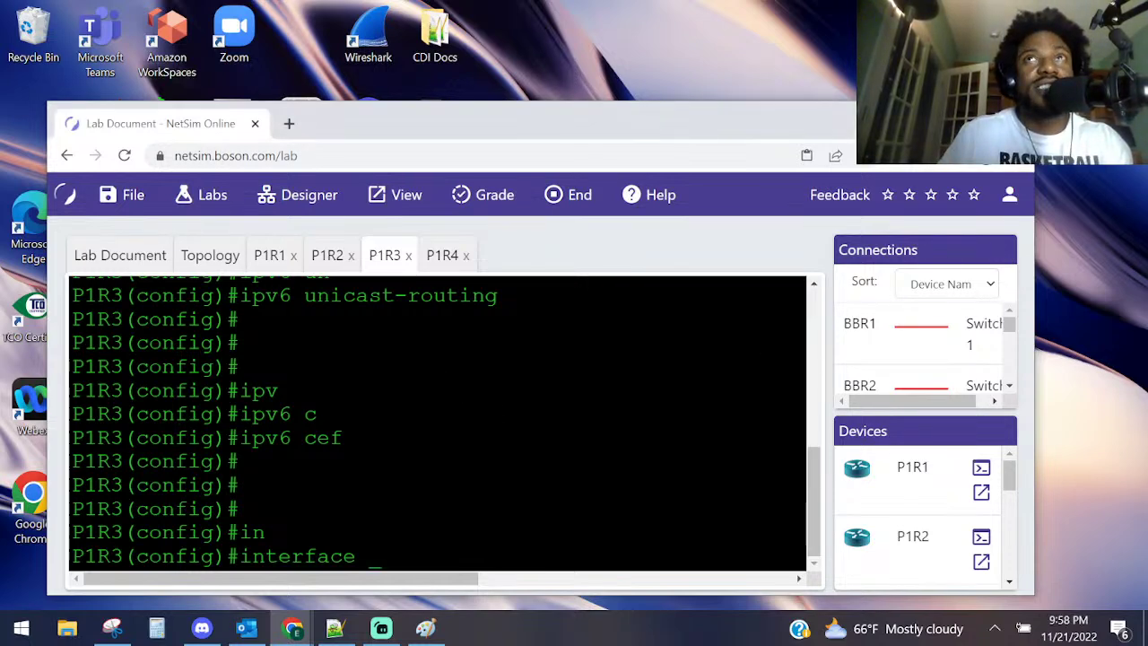
type("s")
type("0/-0")
key("Return")
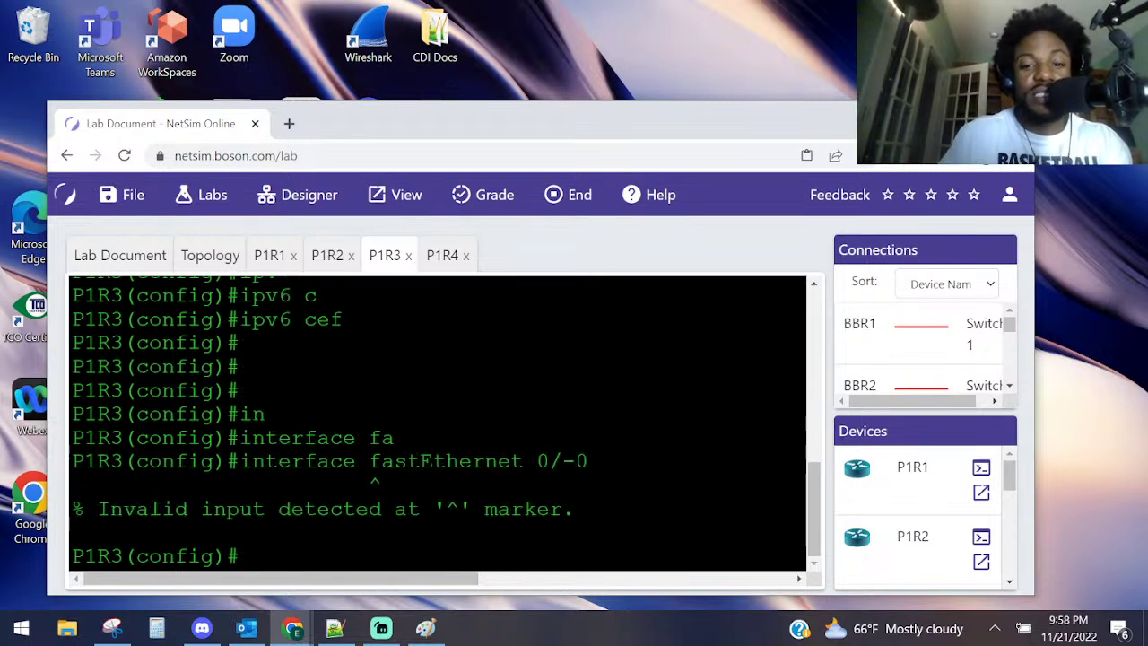
key("Up")
key("BackSpace")
key("BackSpace")
type("0")
key("Return")
- Assign the IPv6 address 2001:0:1:3::3/64 to P1R3's FastEthernet 0/0 interface
type("ipv")
key("Tab")
type("add")
key("Tab")
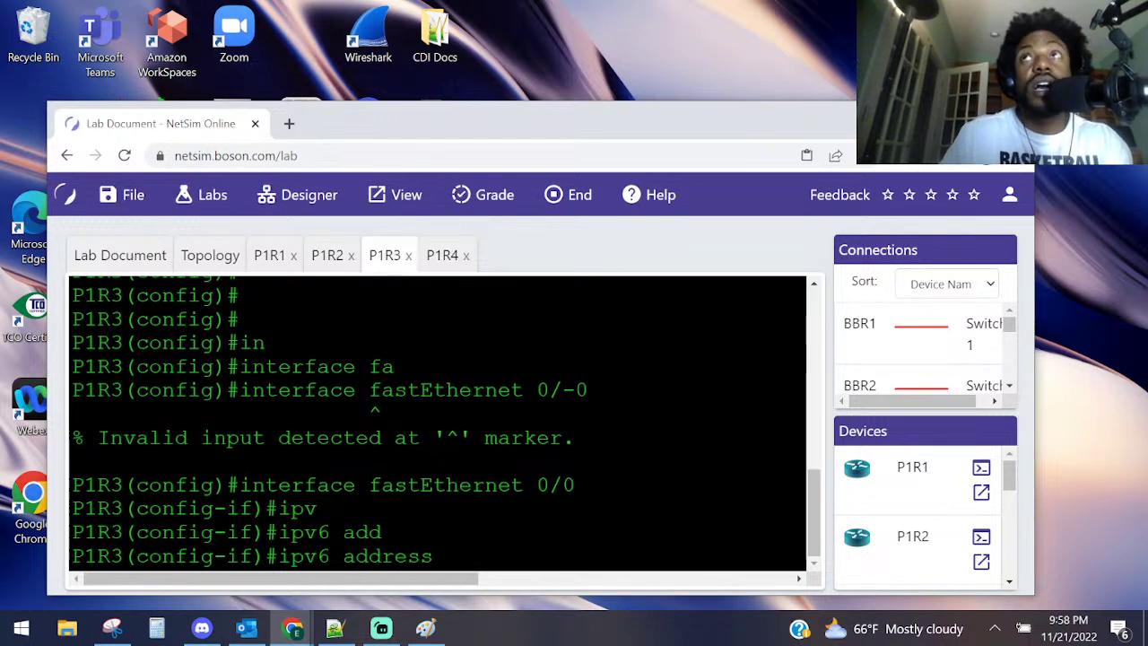
type("2")
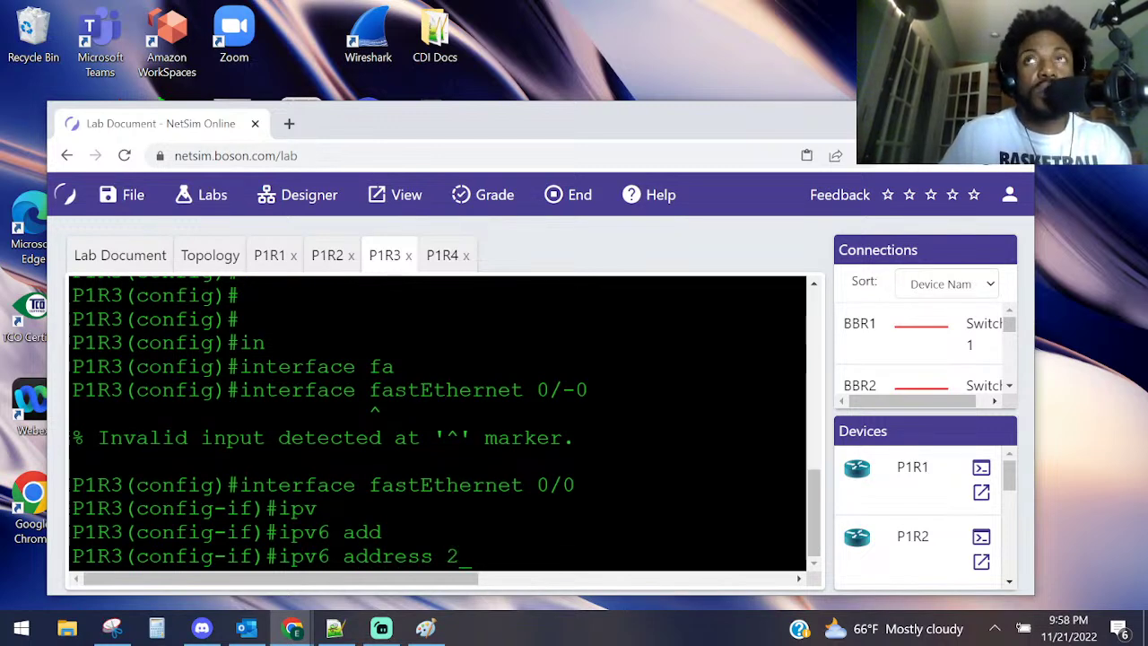
type("001")
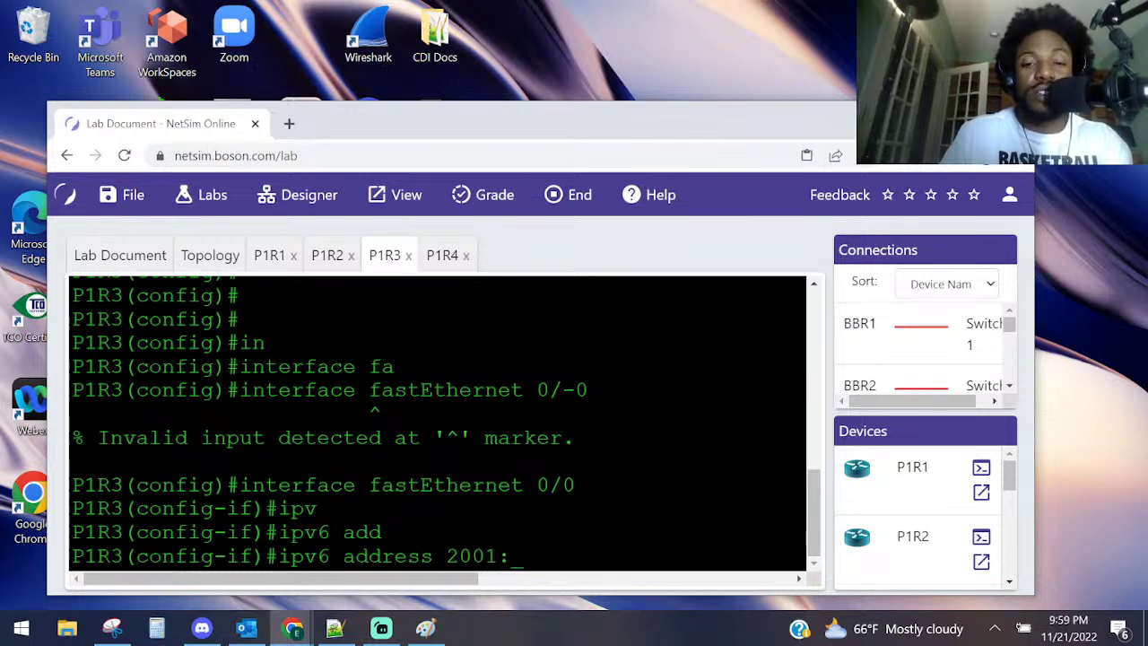
type(":0")
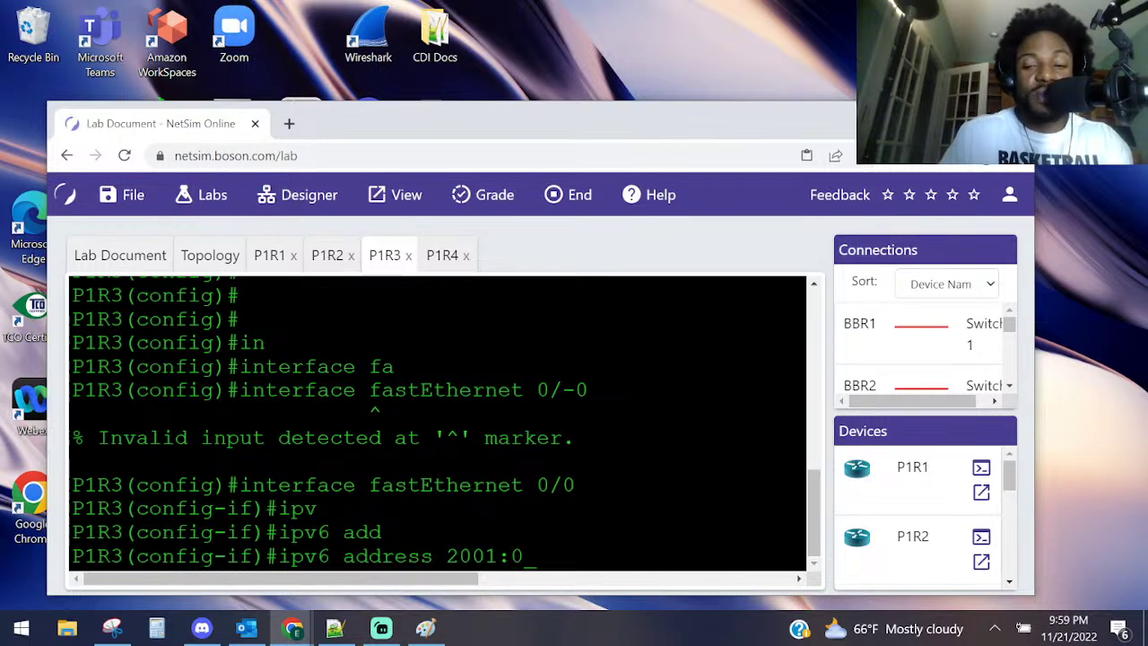
type(":1")
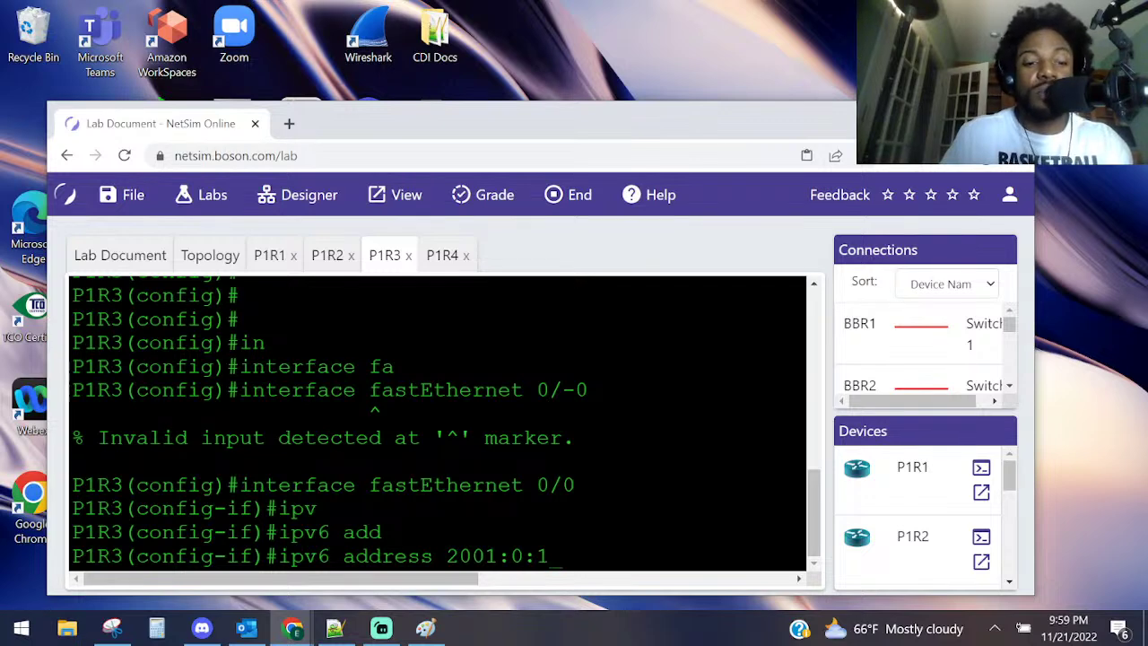
type(":3")
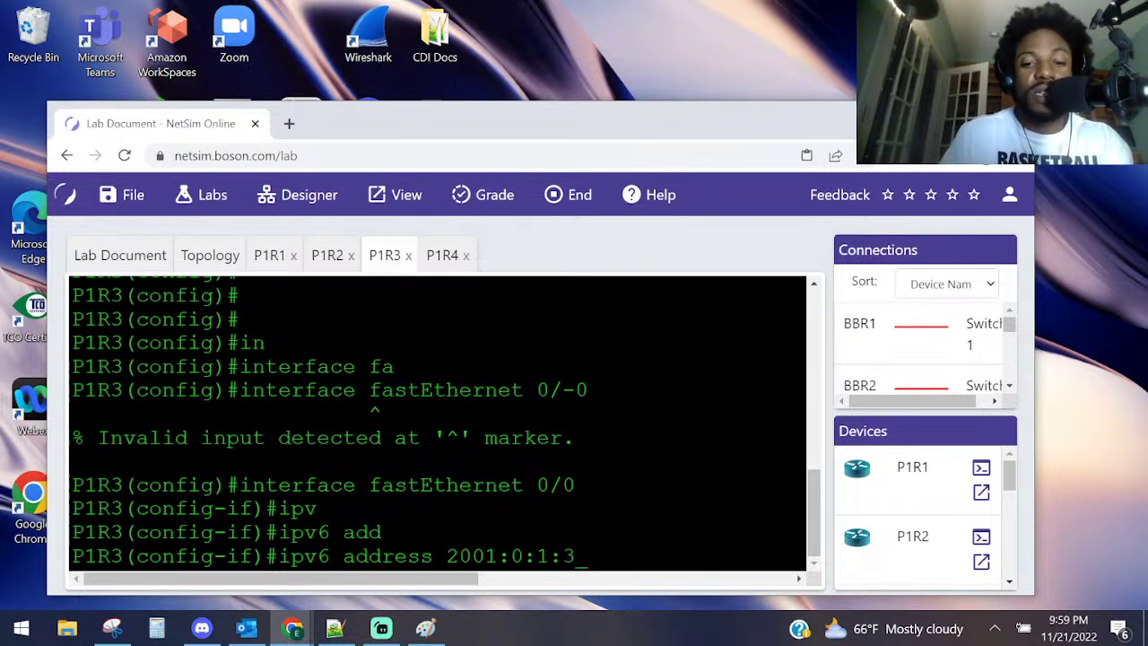
type("::")
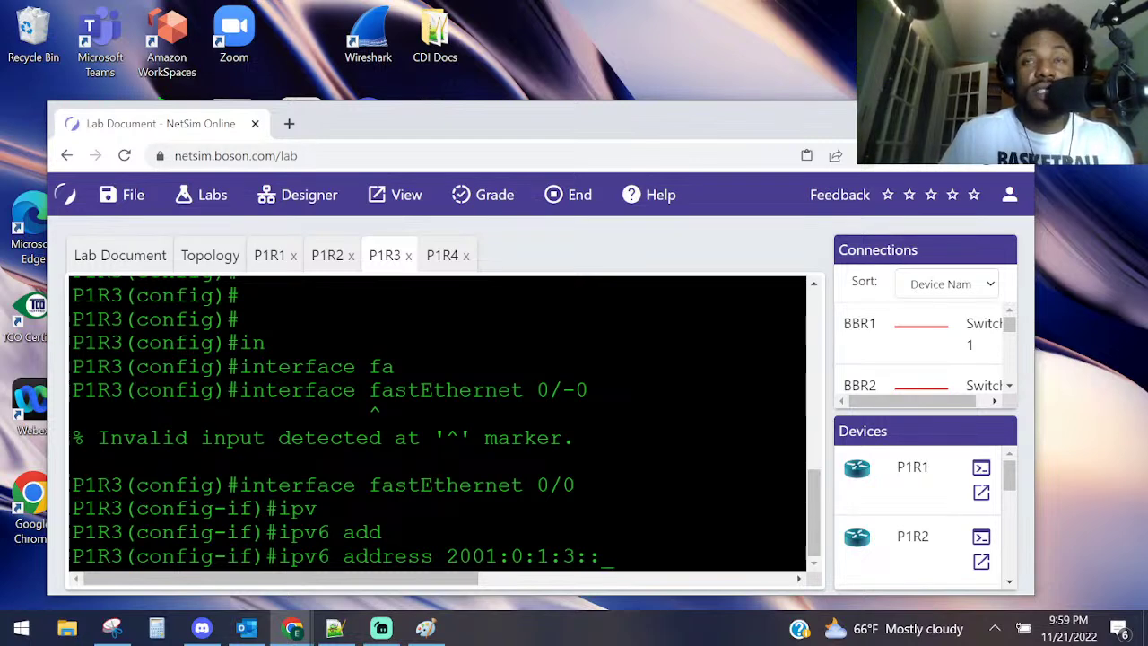
type("3")
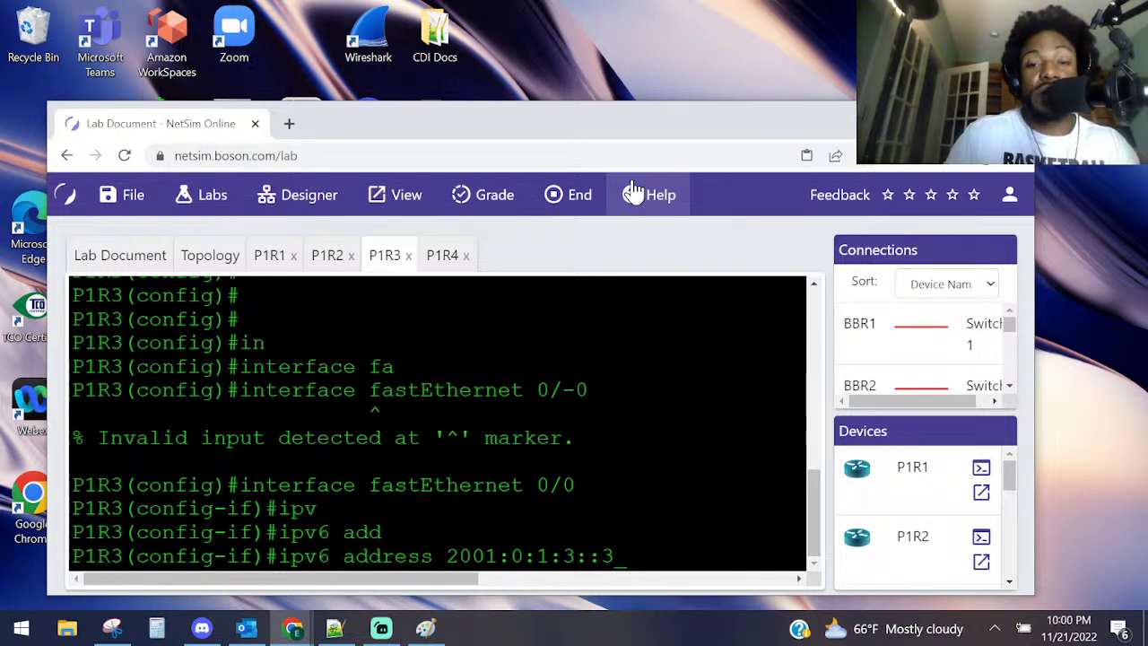
type("/64")
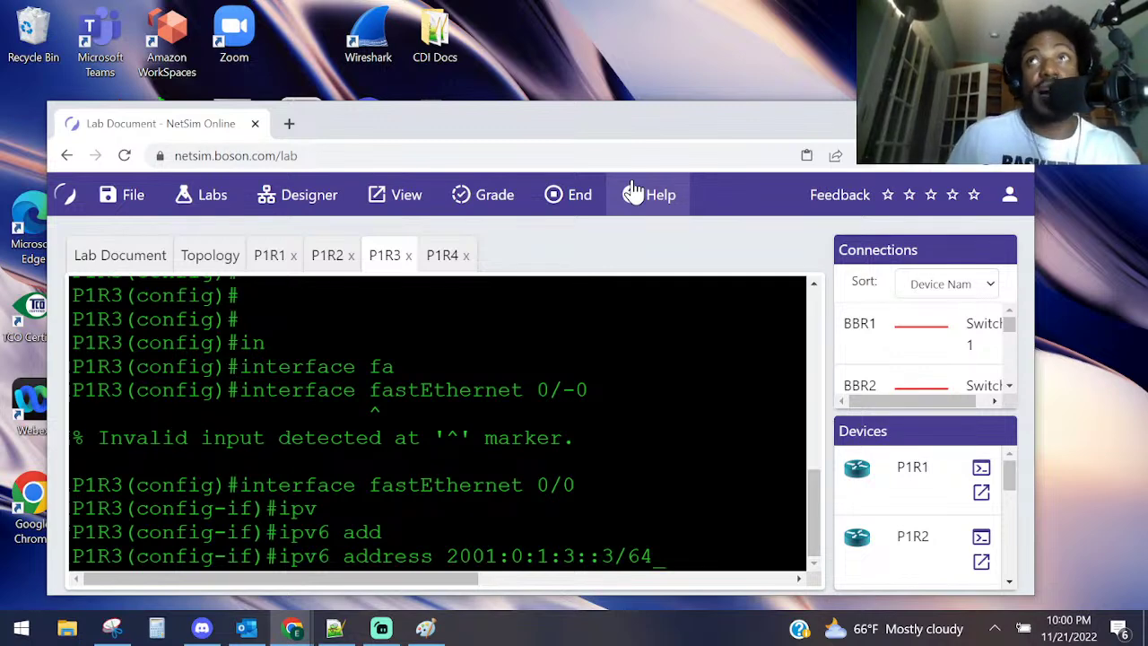
key("Return")
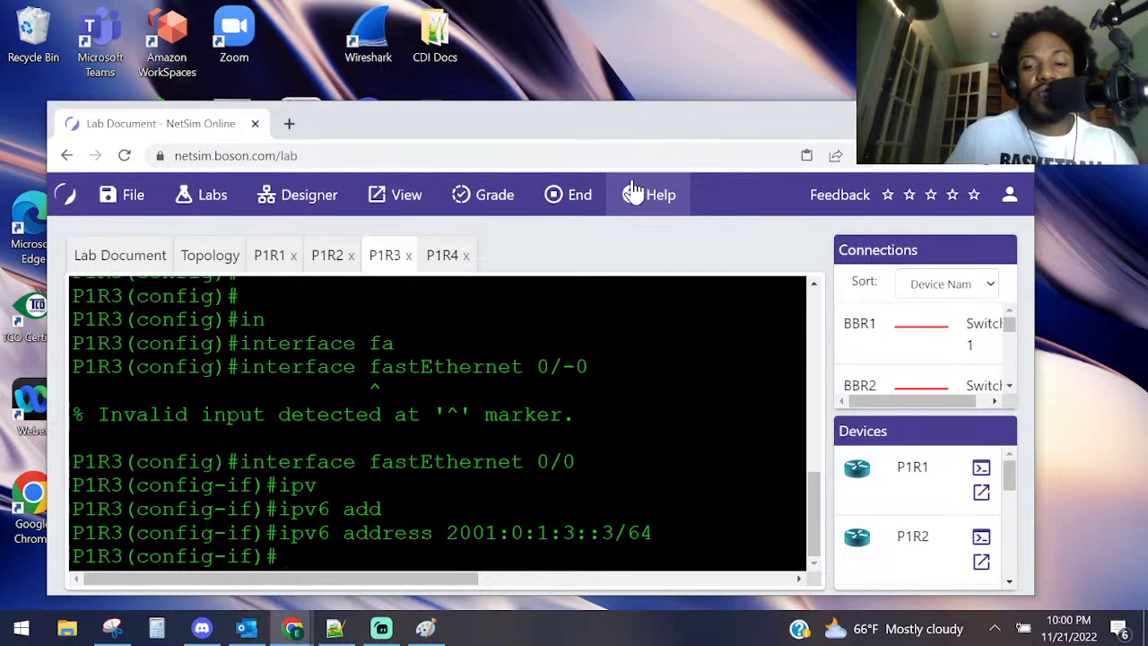
- Reuse the last address command with its fourth group set to 1, assigning 2001:0:1:1::3/64 to FastEthernet 0/0
key("Up")
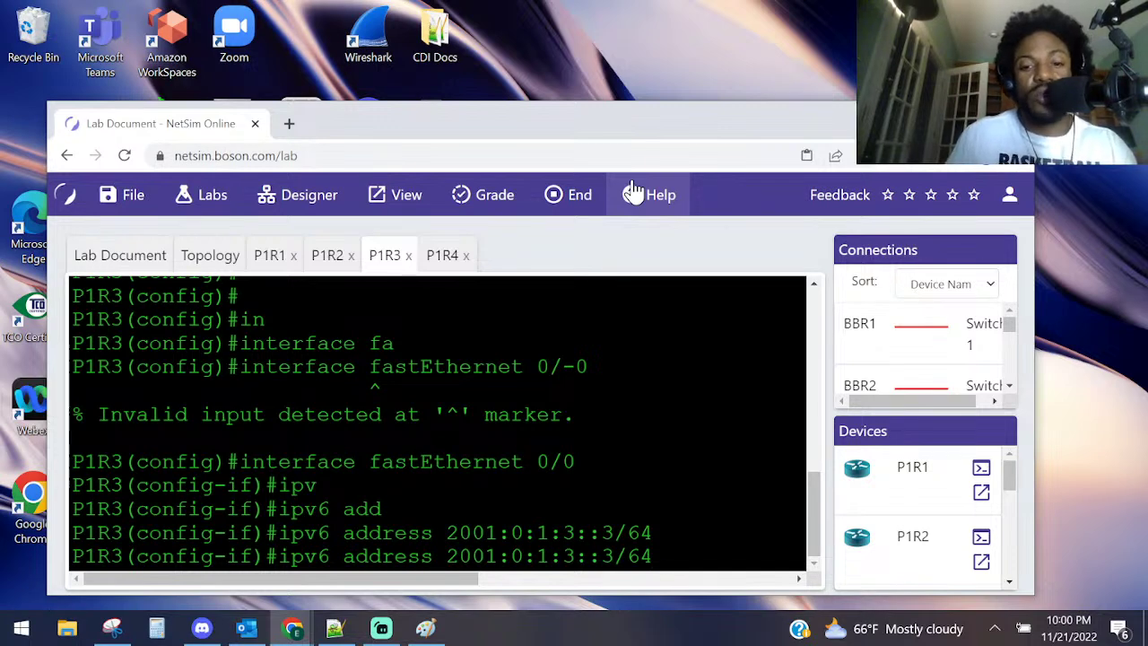
key("Left")
key("Left")
key("Left")
key("Left")
key("Left")
key("Left")
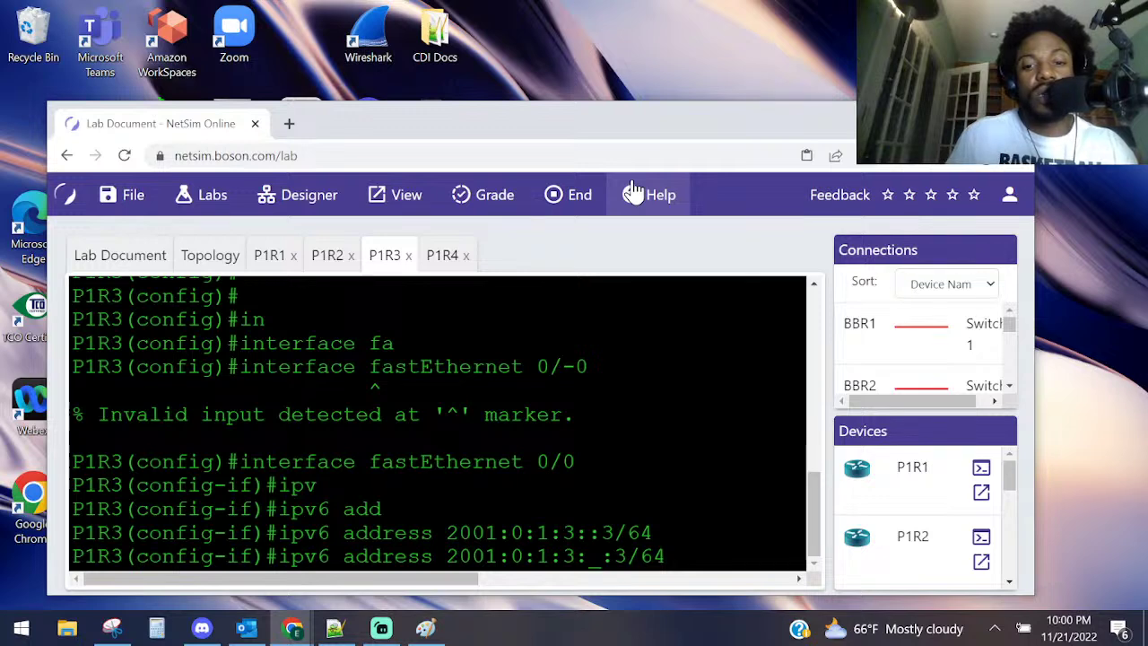
key("Right")
key("Right")
key("Right")
key("Right")
key("Right")
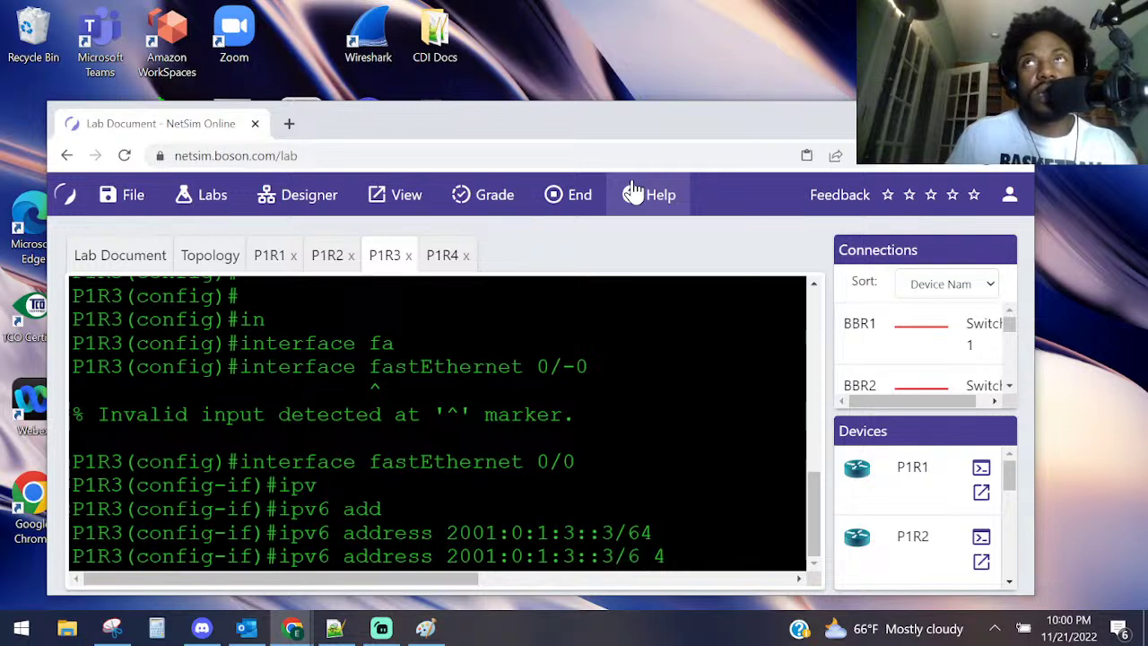
key("Left")
key("Left")
key("Left")
key("Left")
key("Left")
key("Left")
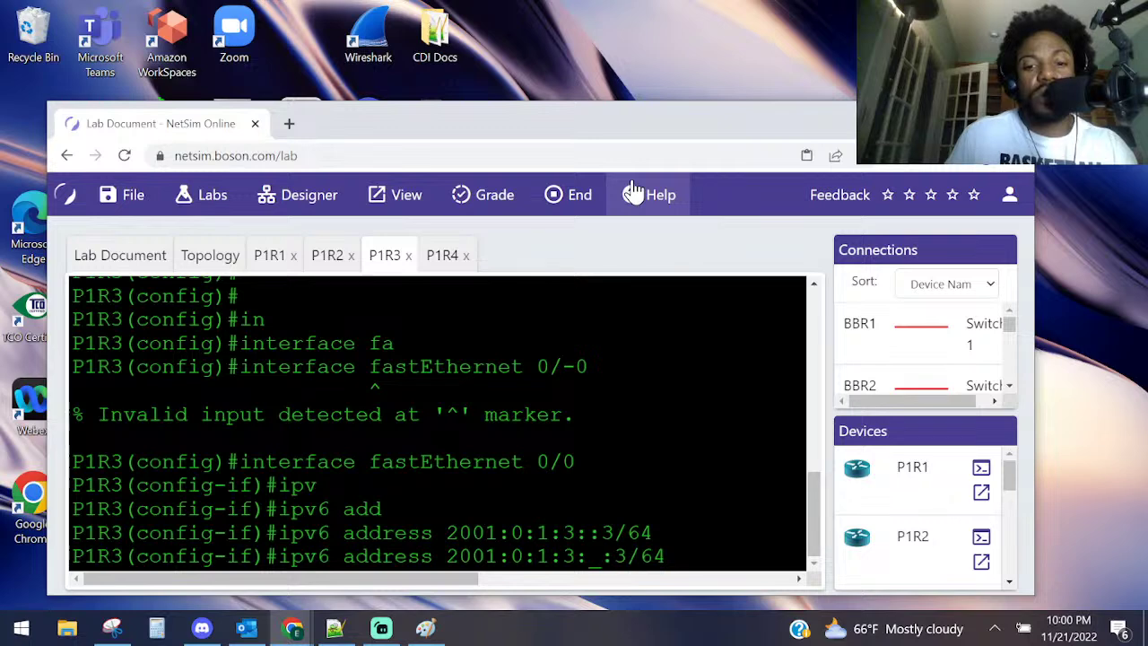
type("1")
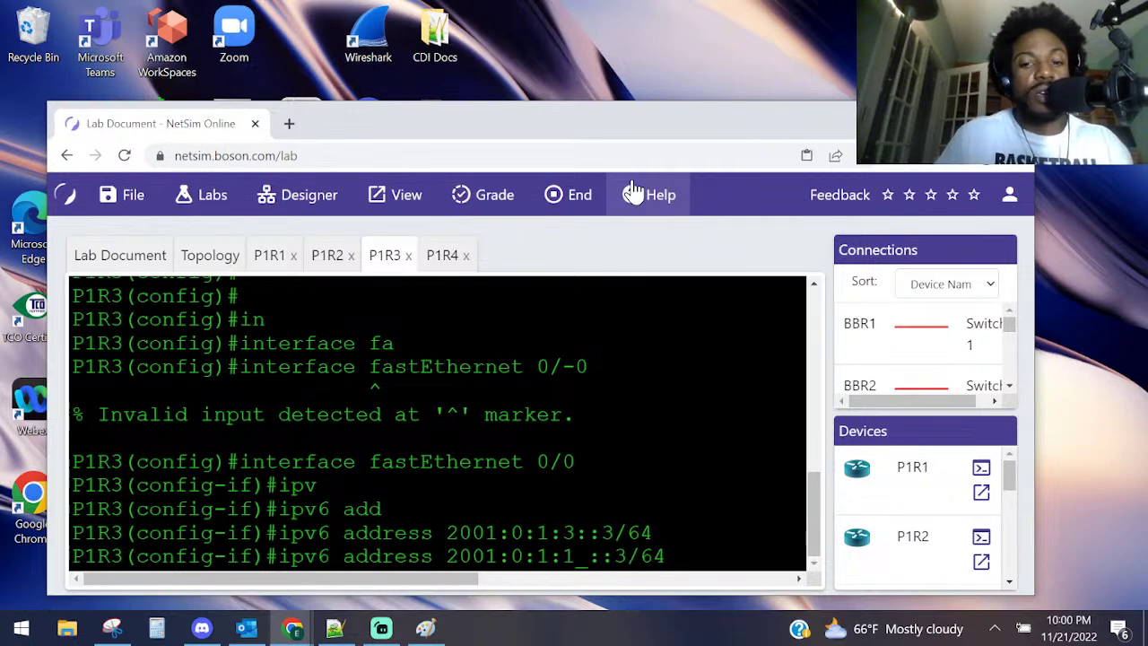
key("Right")
key("Right")
key("Right")
key("Right")
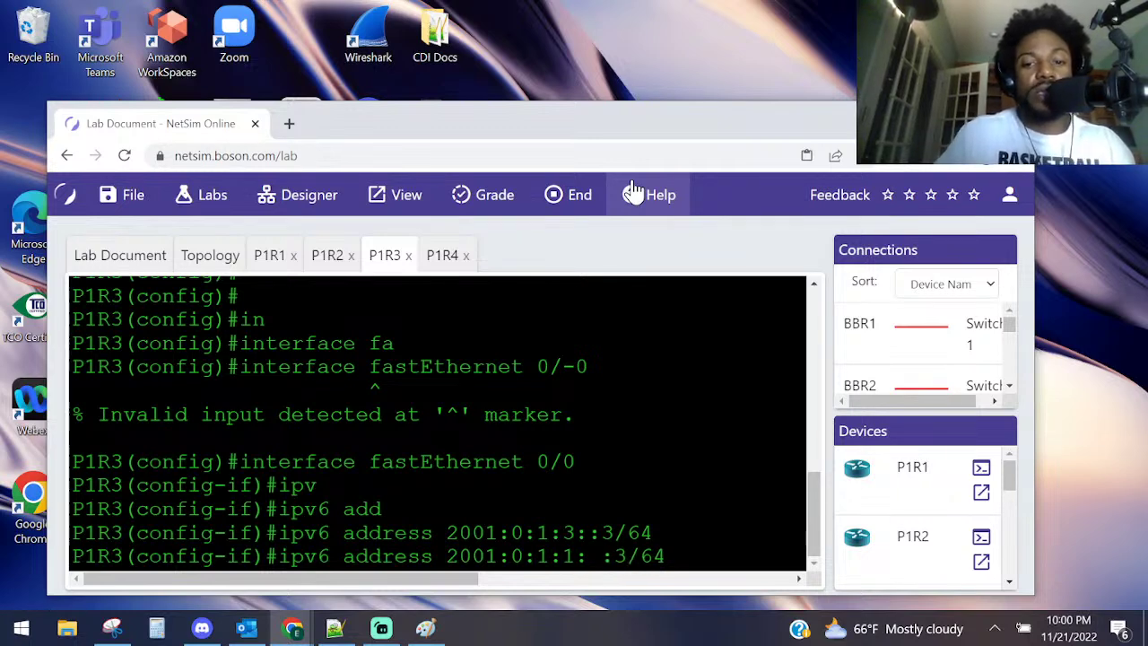
key("Right")
key("Right")
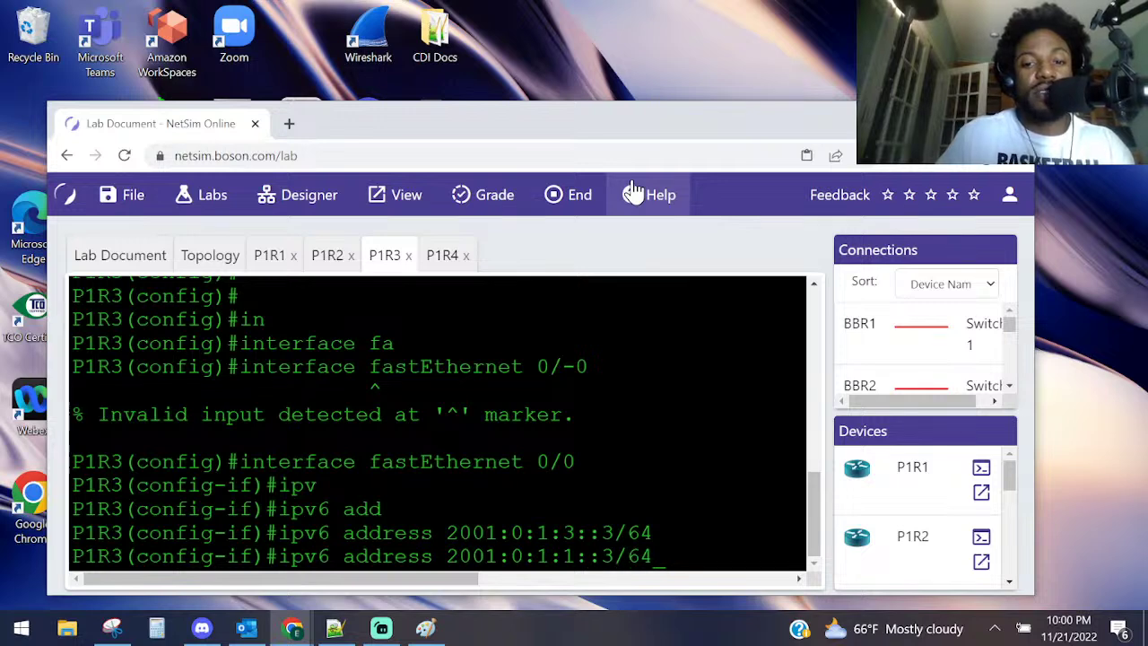
key("Return")
- Enter interface configuration for serial 0 on P1R3 and start an ipv6 address command
type("inter ser")
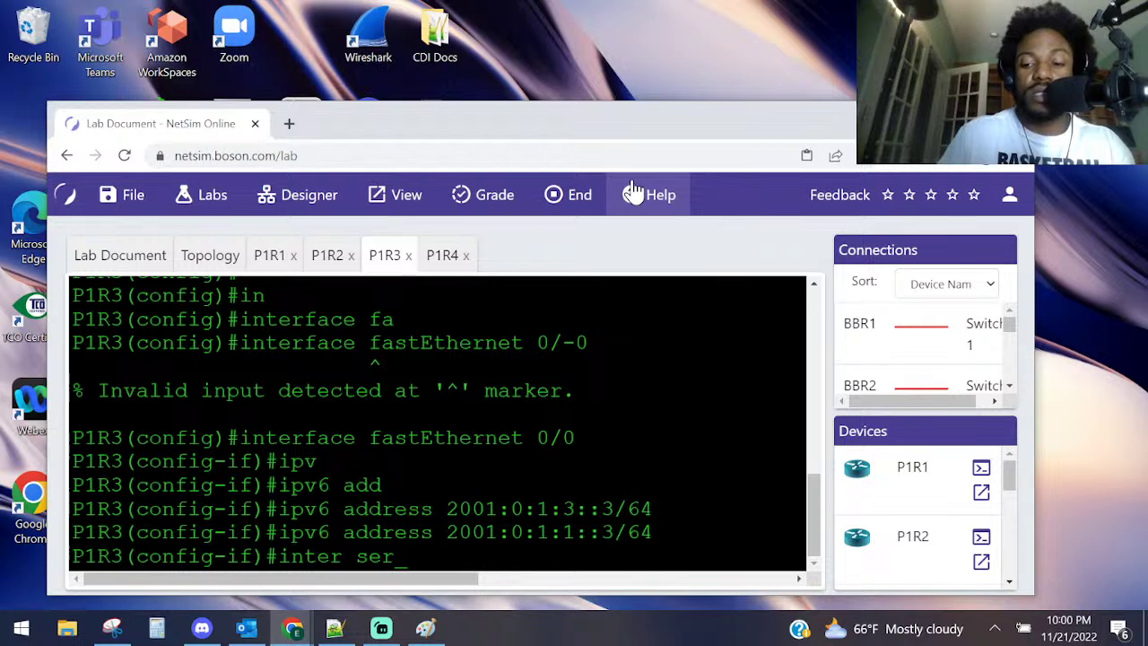
type("0")
key("Return")
type("ipd")
key("Tab")
key("BackSpace")
type("v")
key("Tab")
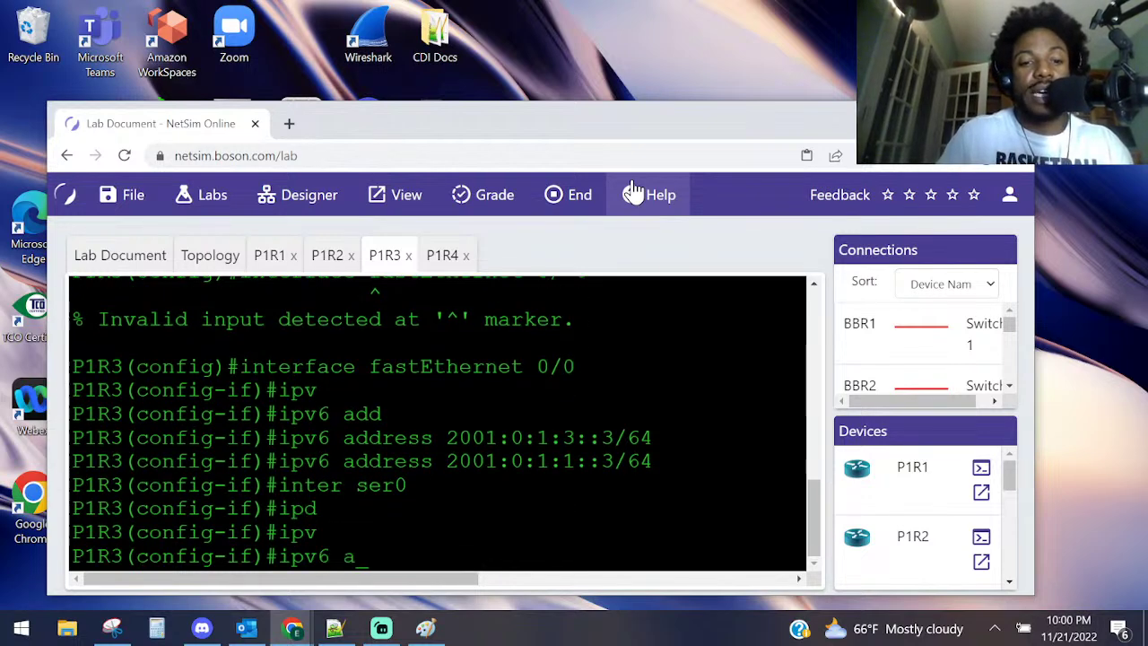
type("add")
key("Tab")
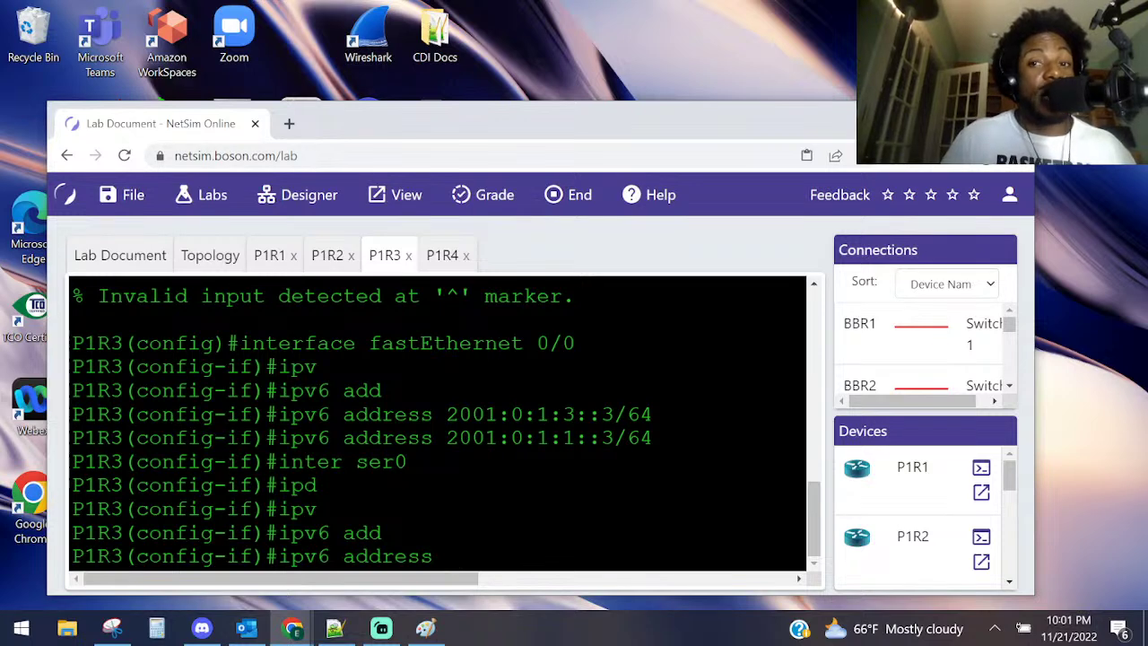
- Return to the lab page after opening a blank browser tab and enter 2001:01:3:::3/64 in the serial 0 address command
left_click(292, 121)
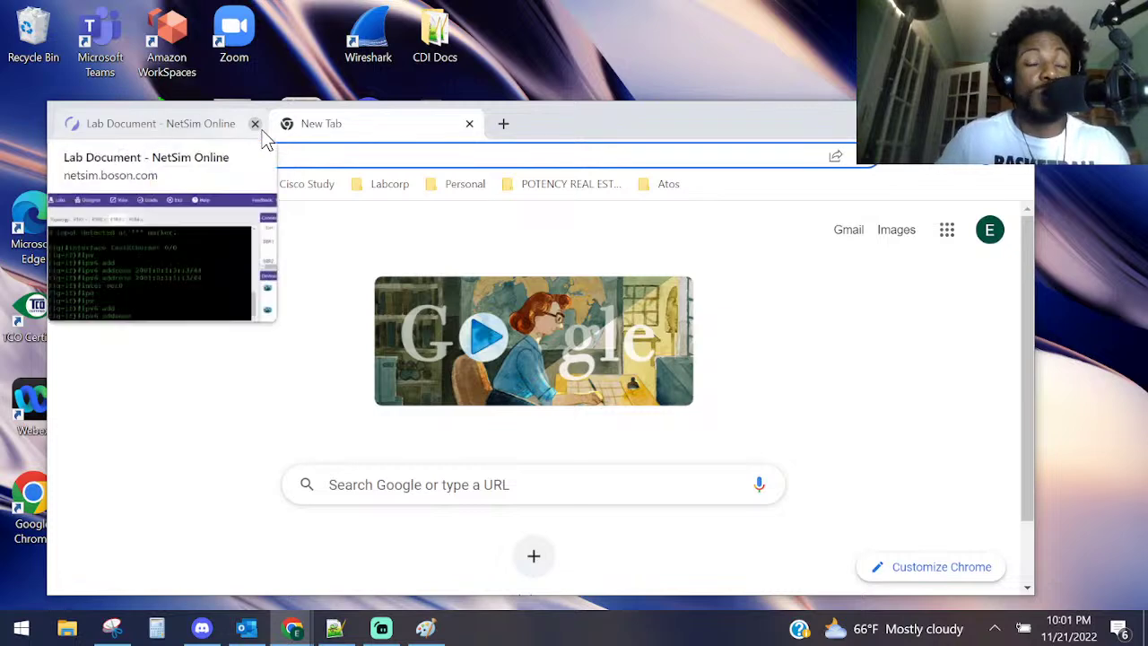
left_click(174, 130)
type("2001:")
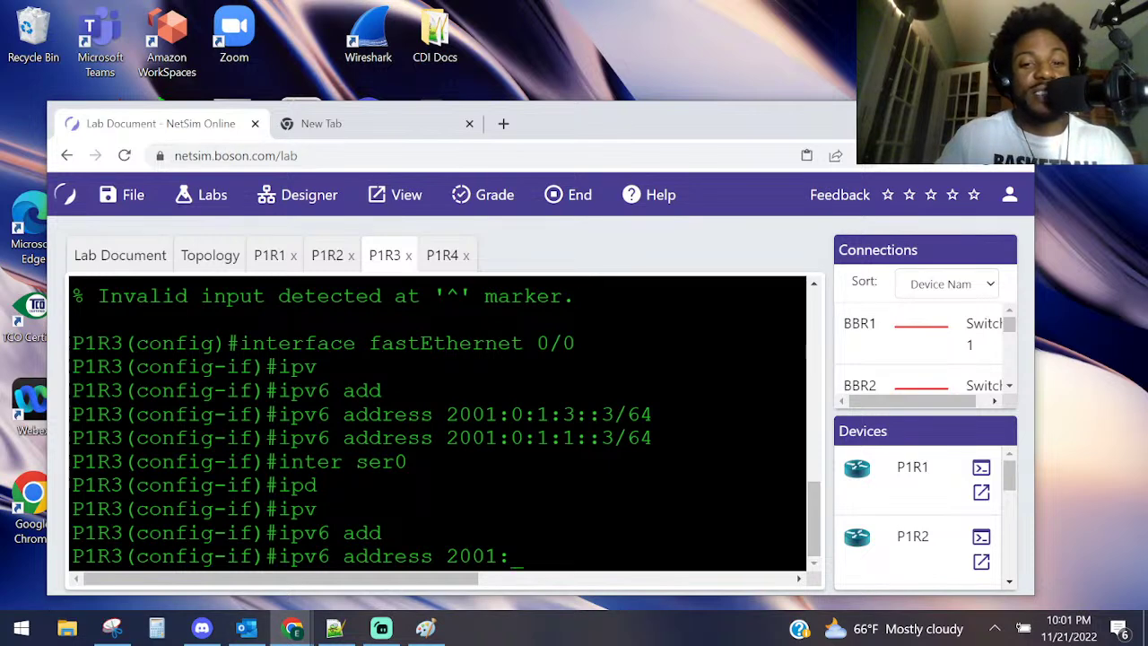
type("0")
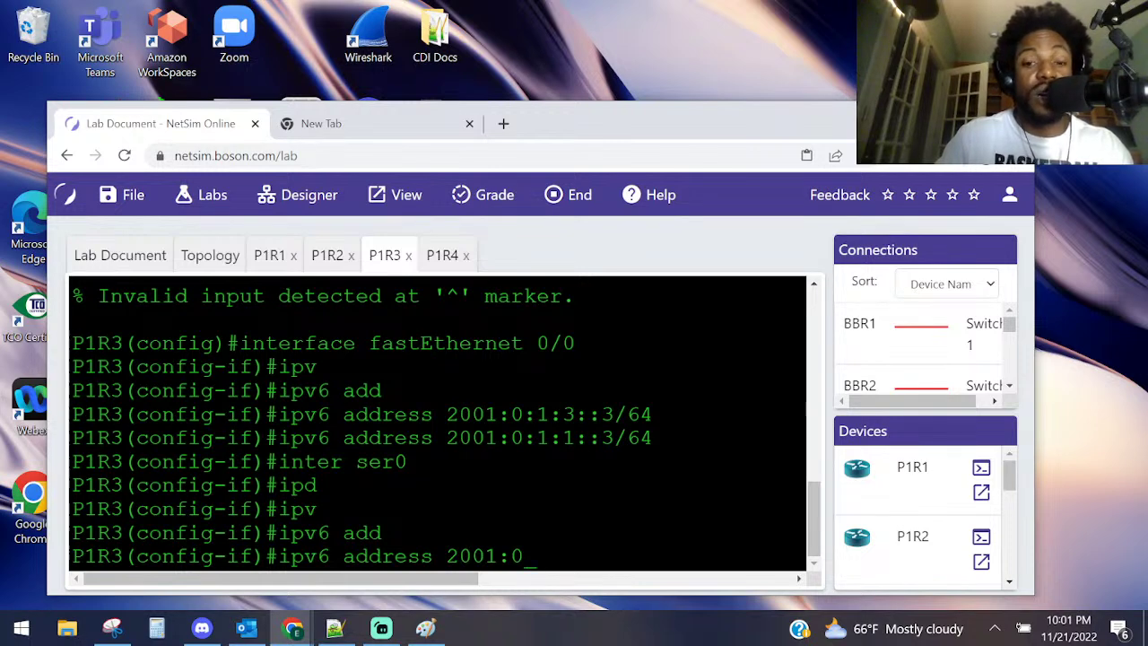
type("1:3")
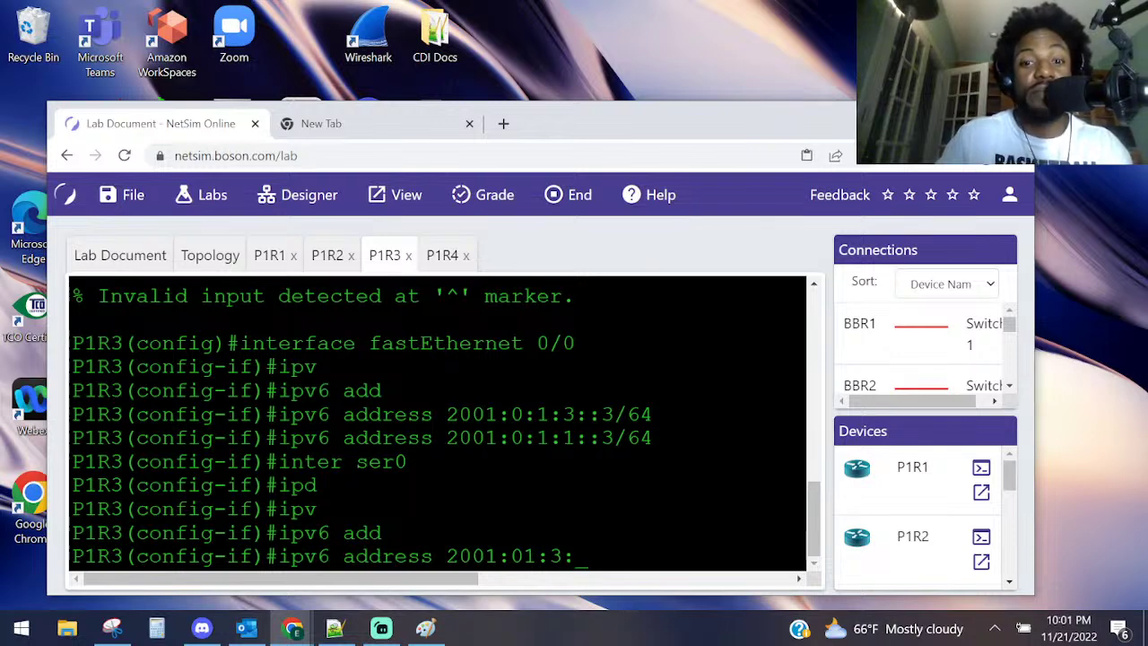
type("::")
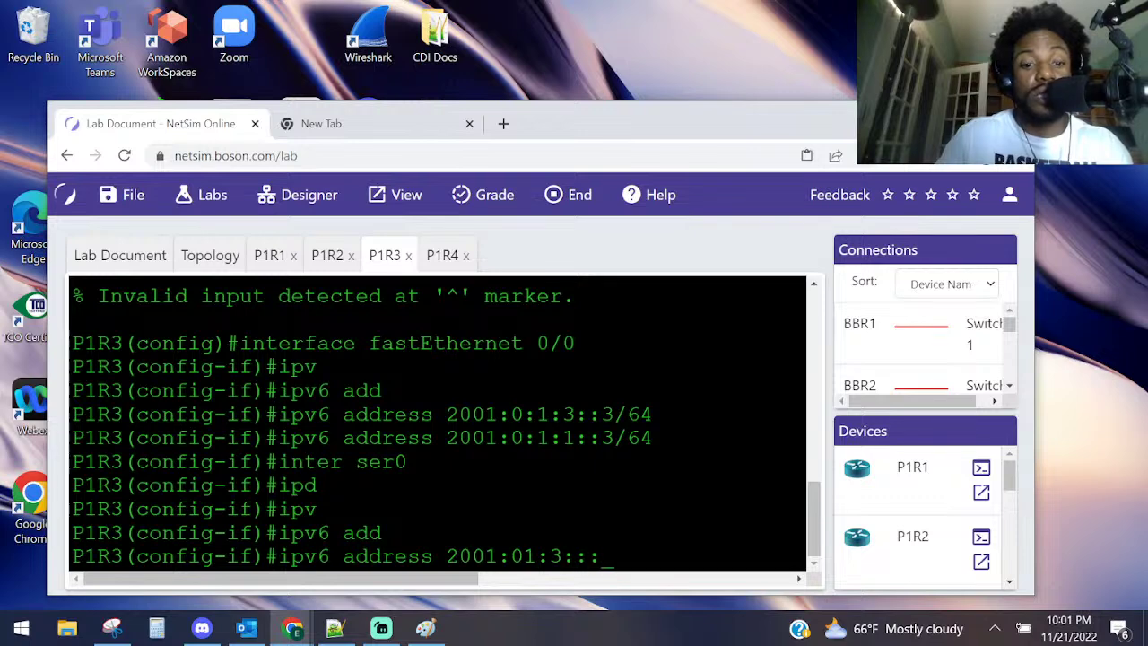
type("3/634")
key("BackSpace")
key("BackSpace")
key("BackSpace")
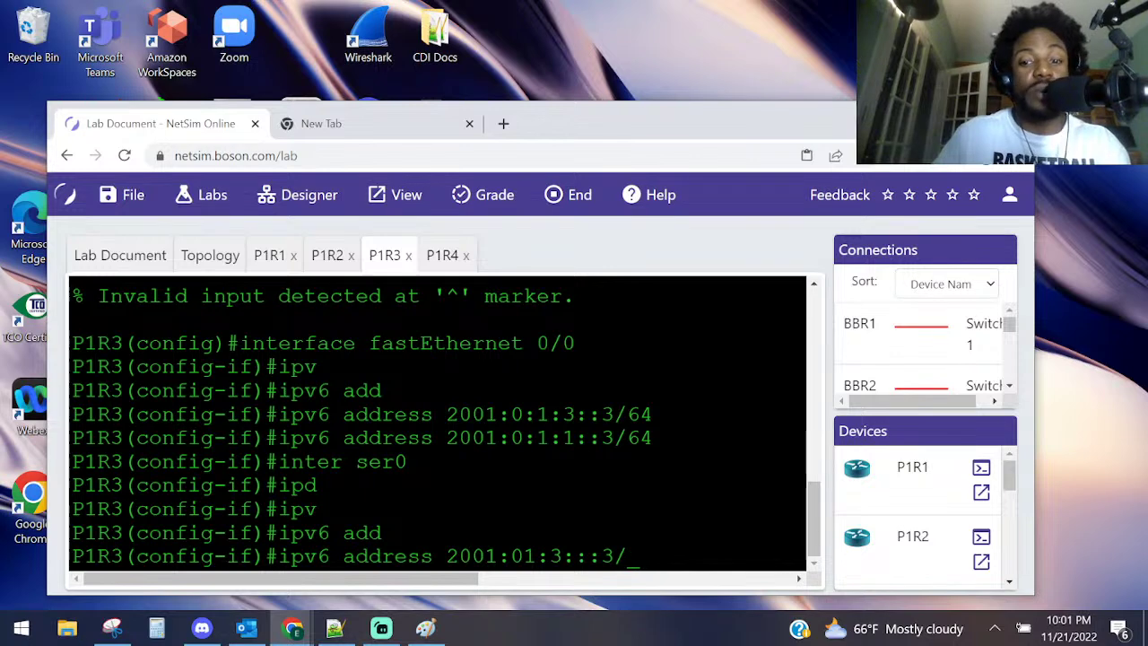
type("64")
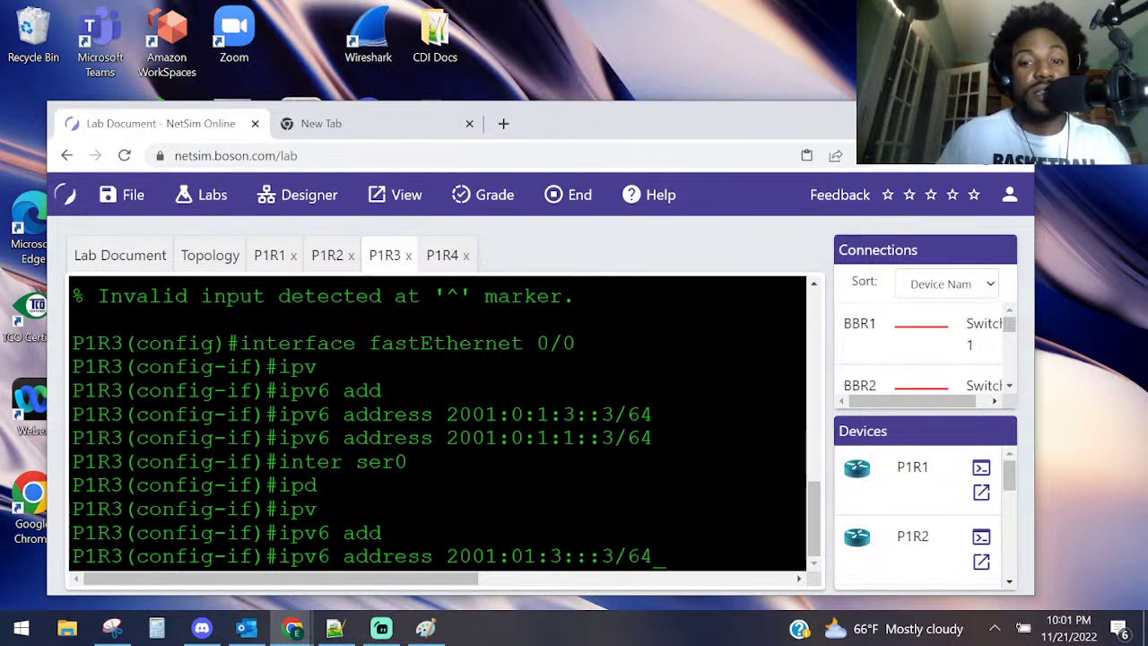
- Insert a colon between the 0 and 1 of the second group in the unsubmitted serial 0 address
key("Left")
key("Left")
key("Left")
key("Left")
key("Left")
key("Left")
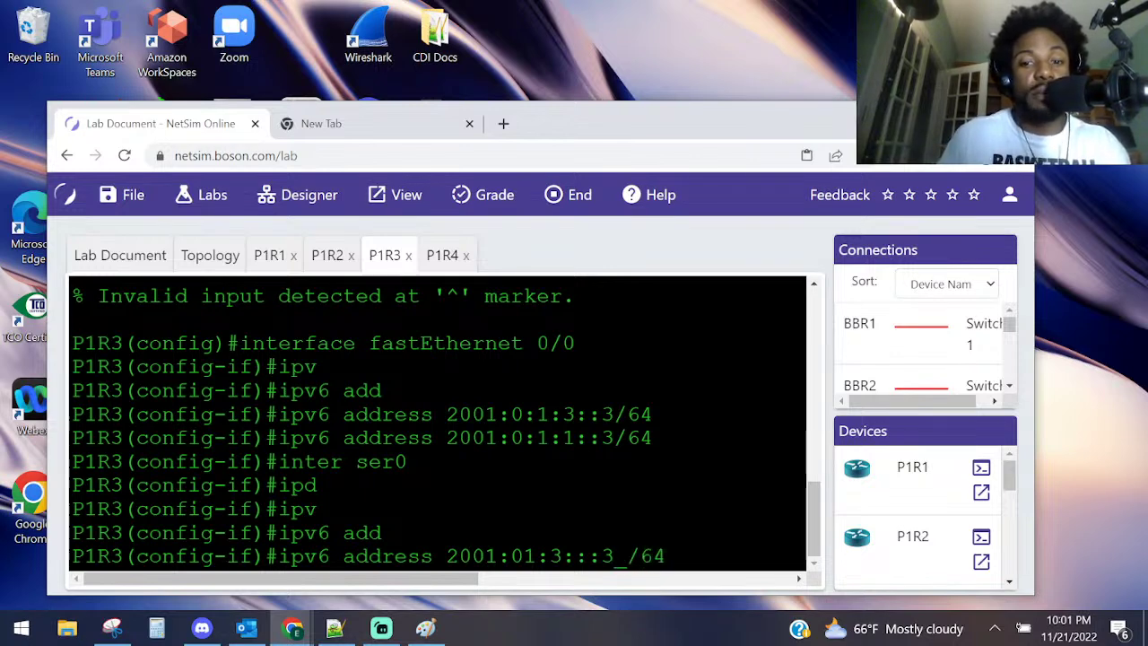
key("Left")
key("Left")
key("Left")
key("Left")
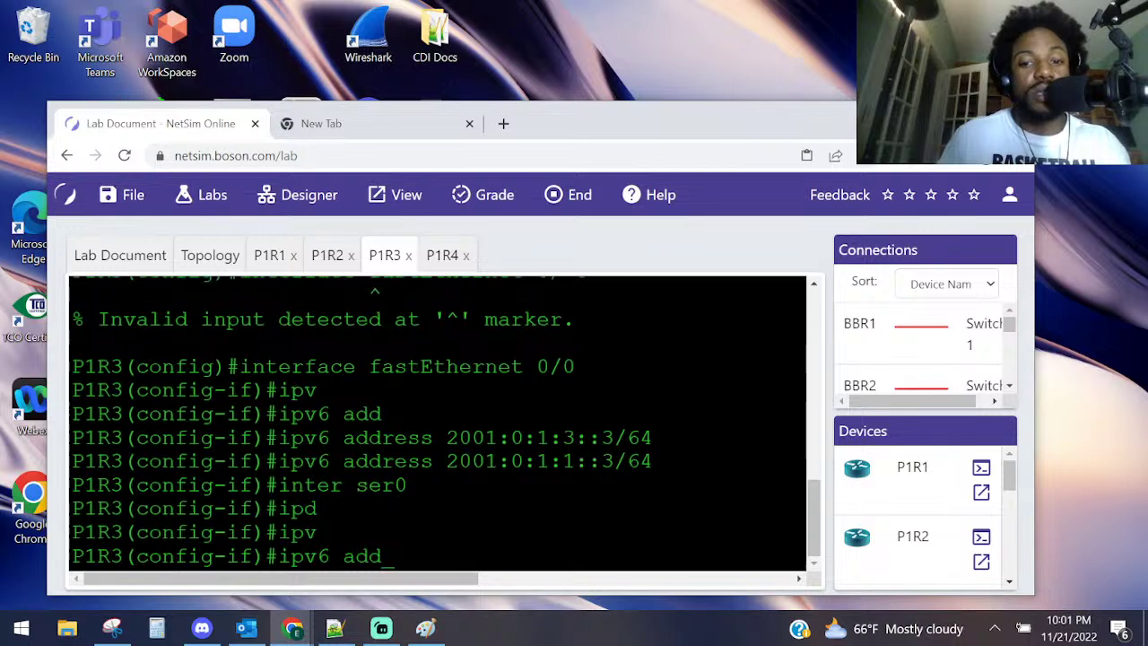
type(":")
key("Right")
key("Right")
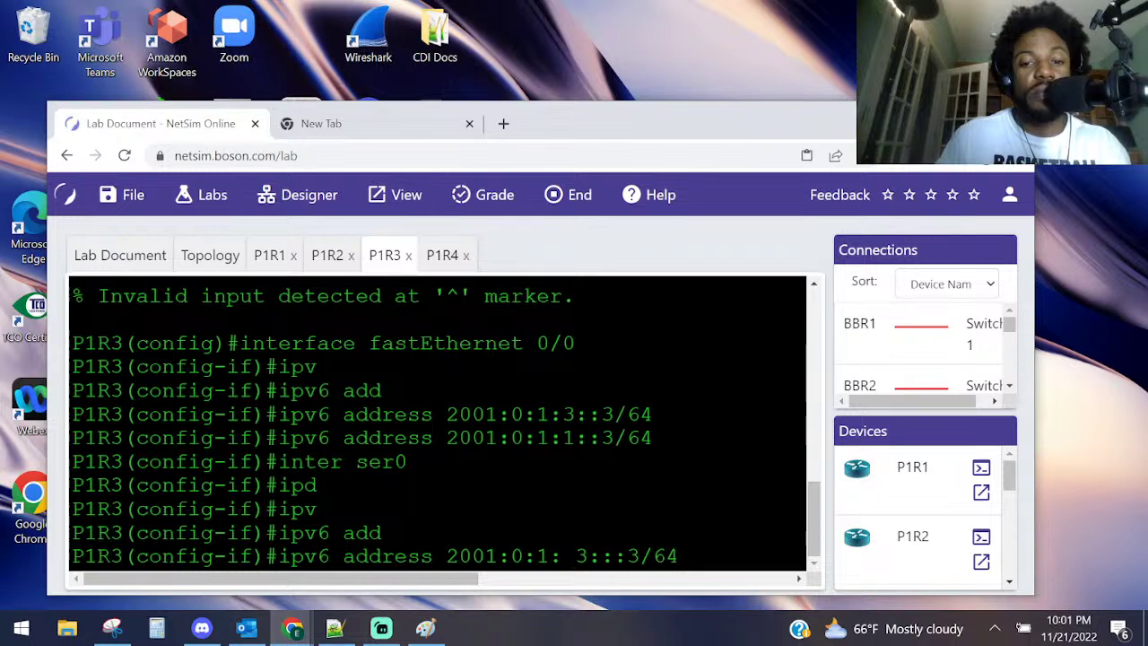
- Remove the extra colon before the final 3 and assign 2001:0:1:3::3/64 to P1R3's serial 0 interface
key("Right")
key("Right")
key("Right")
key("Right")
key("Right")
key("Right")
key("Right")
key("Right")
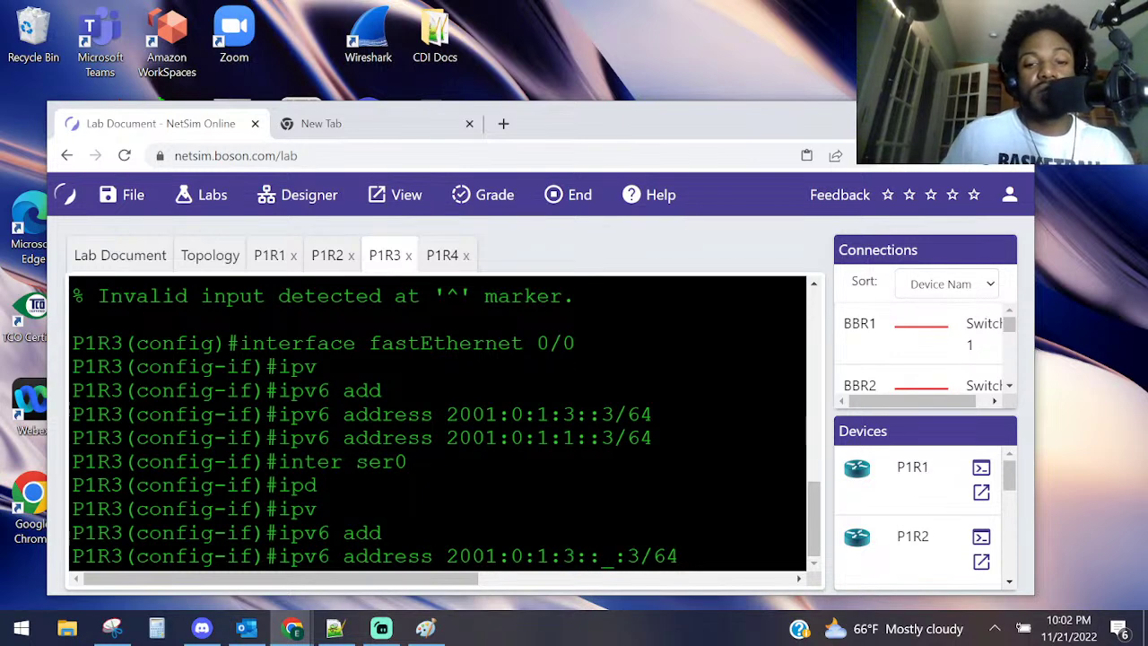
key("Left")
key("Left")
key("Left")
key("Left")
key("Left")
key("BackSpace")
key("Right")
key("Right")
key("Right")
key("Right")
key("Left")
key("Left")
key("Left")
key("Left")
key("Right")
key("Right")
key("Right")
key("Right")
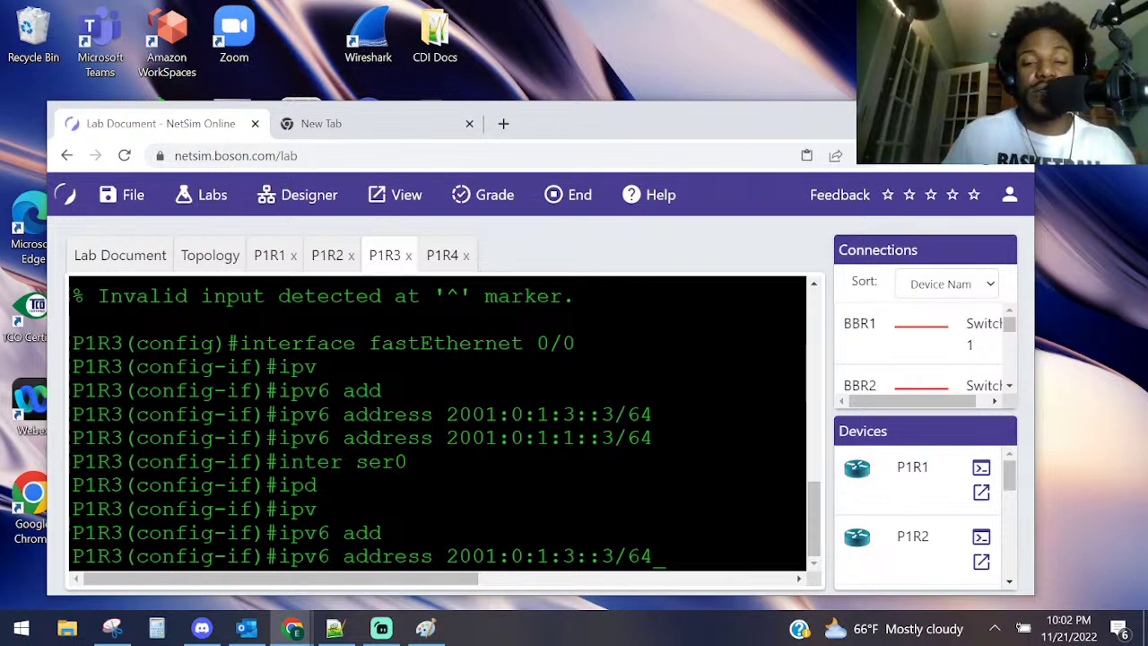
key("Return")
- Leave configuration mode on P1R3 and add several blank lines at the privileged prompt
key("ctrl+z")
key("Return")
key("Return")
key("Return")
key("Return")
key("Return")
key("Return")
- Display the brief IPv6 interface summary on P1R3 with sho ipv6 interface brief
type("sho ipv")
key("Tab")
type("i")
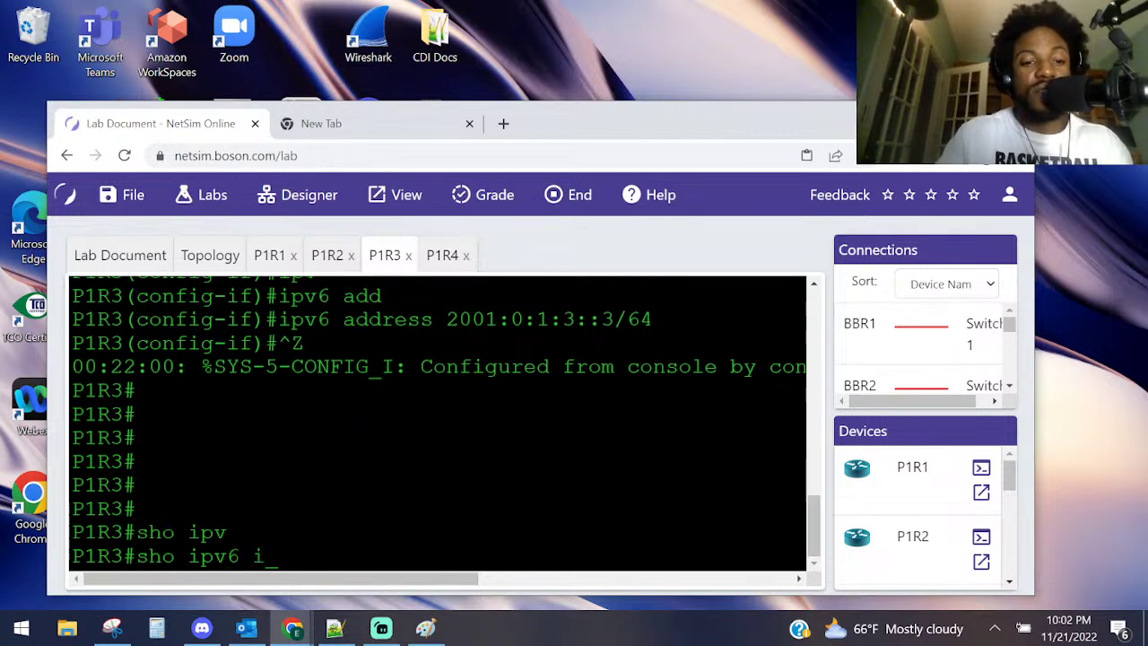
type("n")
key("Tab")
type("brief")
key("Return")
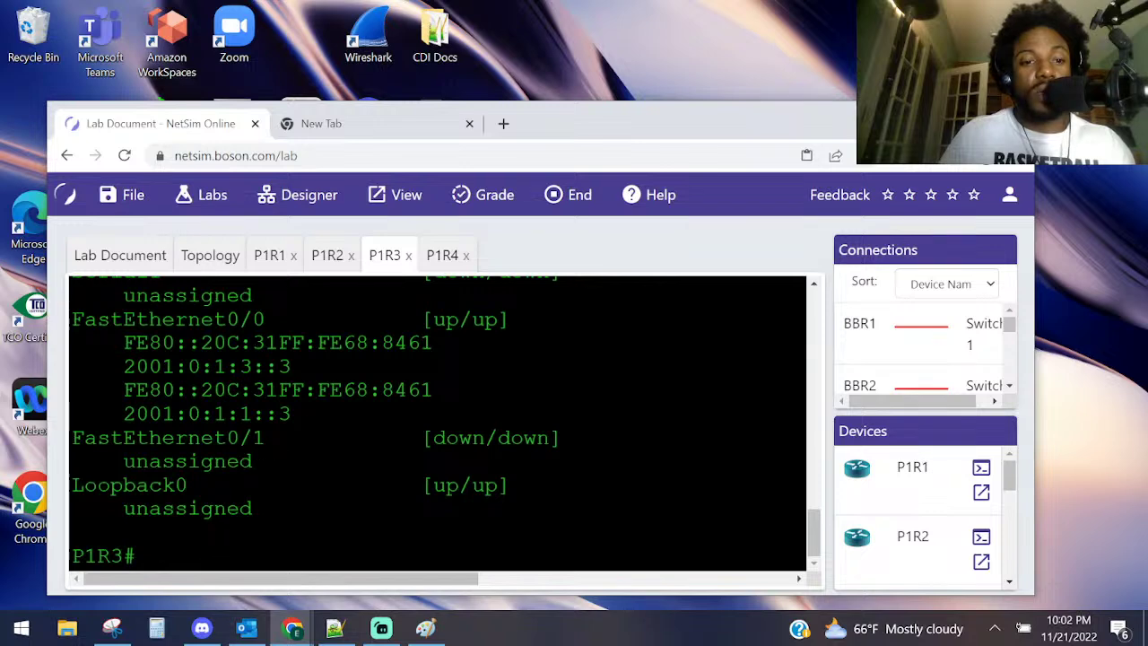
scroll(269, 410, "up", 2)
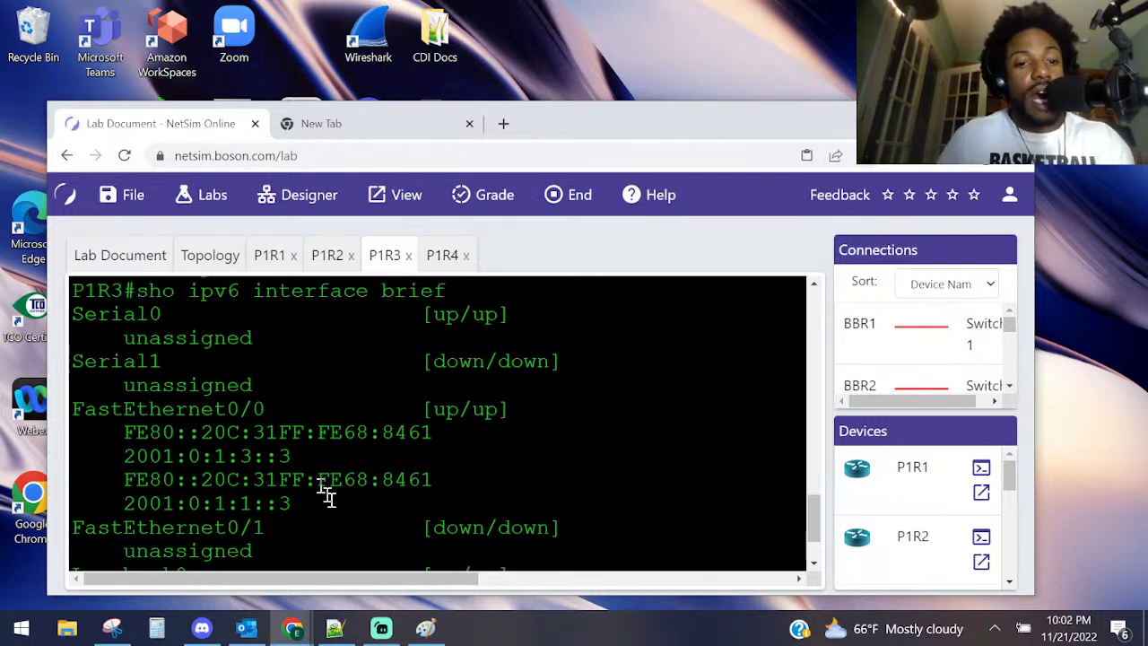
- Compare the IPv6 addresses listed under FastEthernet0/0 with the Serial0 entry in P1R3's interface summary
left_click_drag(333, 510, 82, 454)
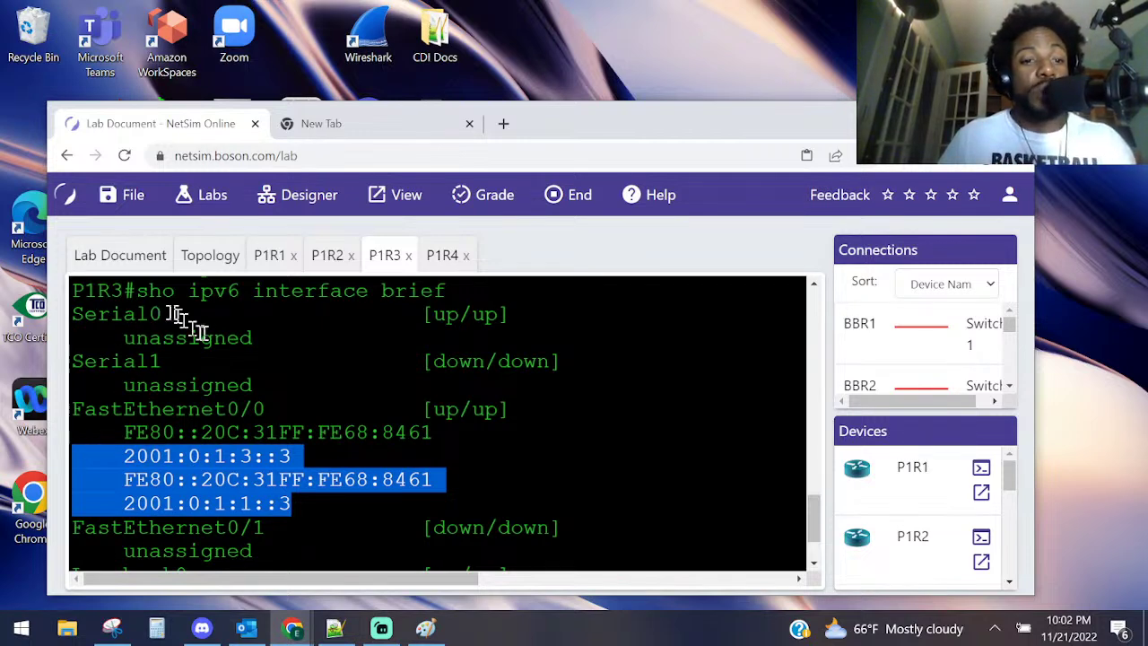
left_click_drag(278, 339, 61, 330)
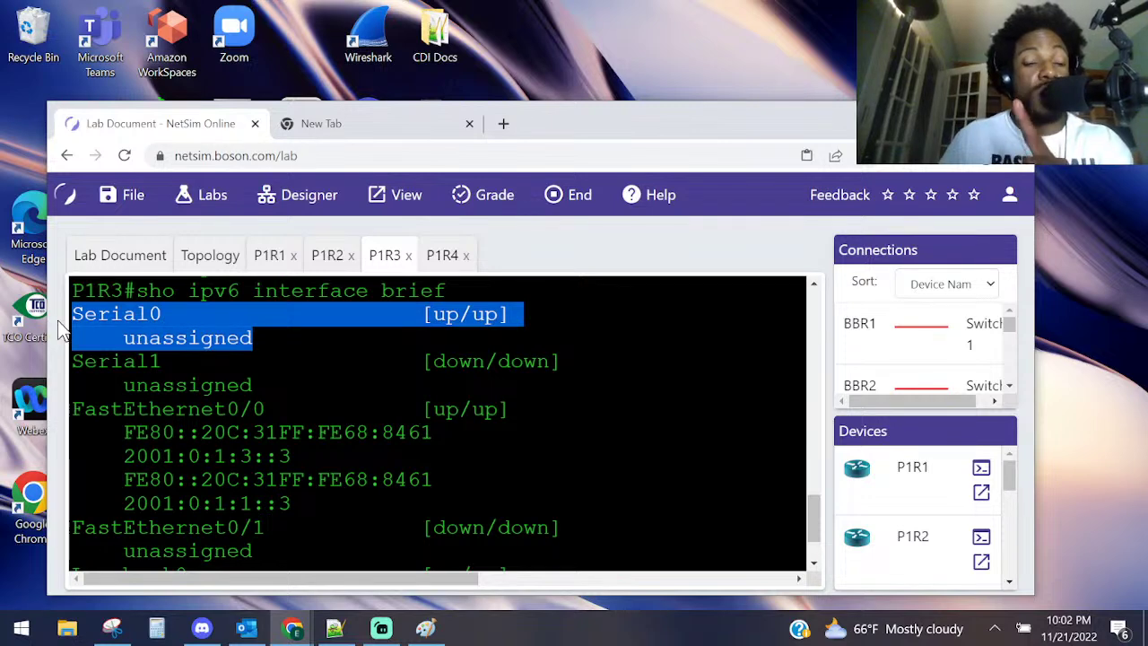
left_click_drag(301, 500, 72, 429)
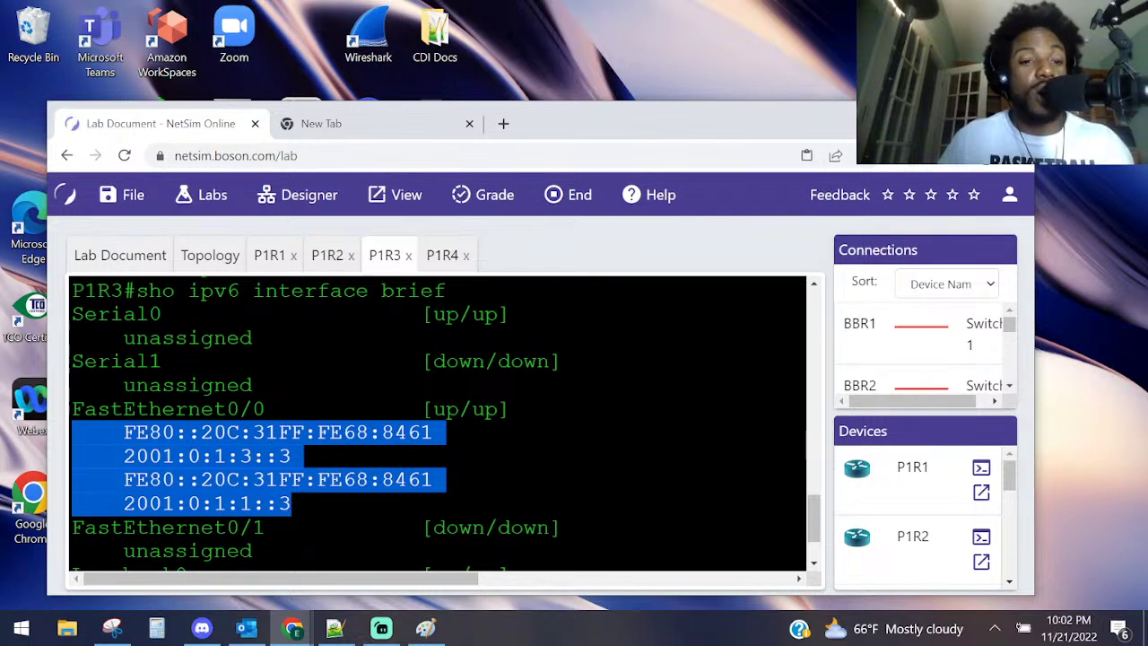
left_click(242, 411)
- Enter interface configuration mode for FastEthernet 0/0 on P1R3
scroll(376, 418, "down", 2)
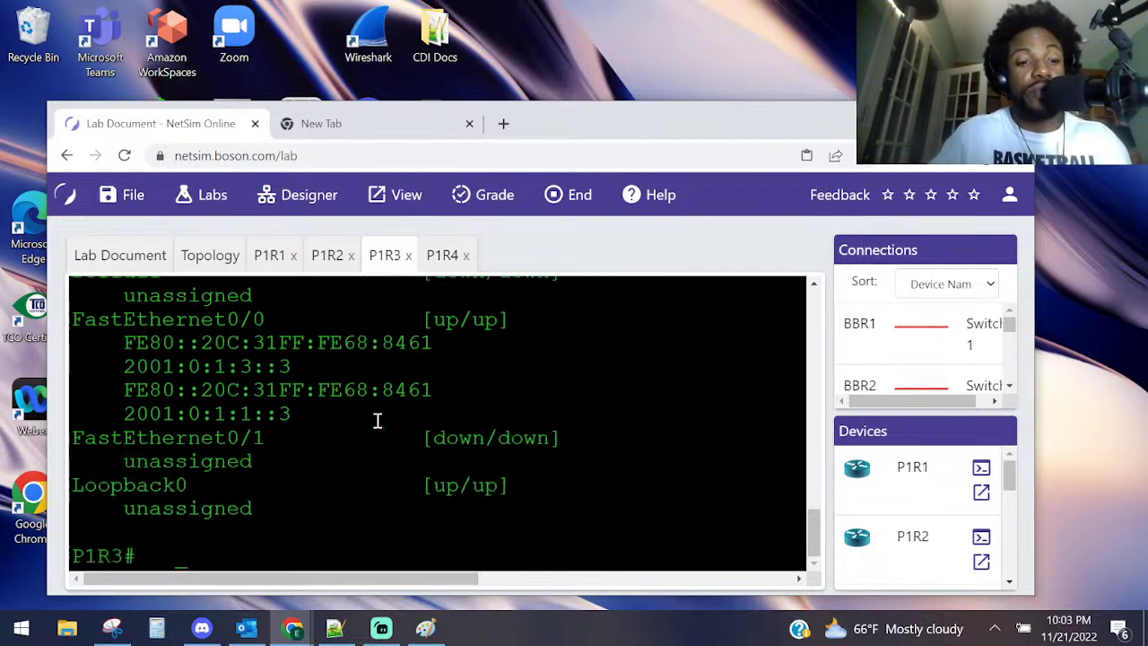
type("conf")
key("Tab")
type("t")
key("Tab")
key("Return")
type("in")
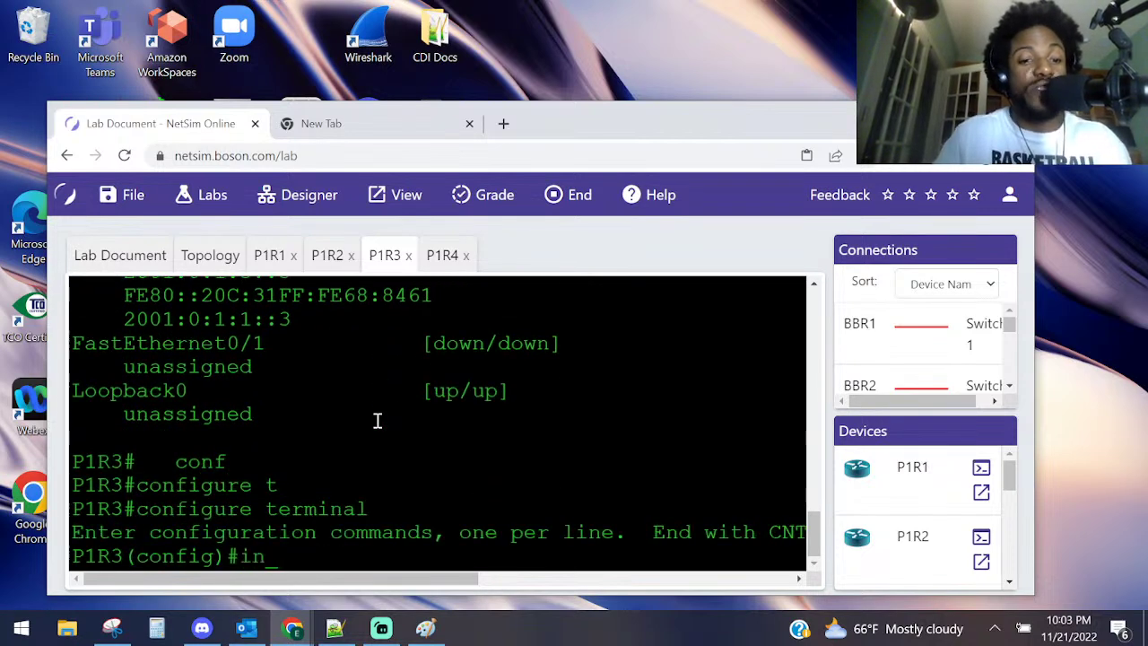
key("Tab")
type("fa")
key("Tab")
type("0/0")
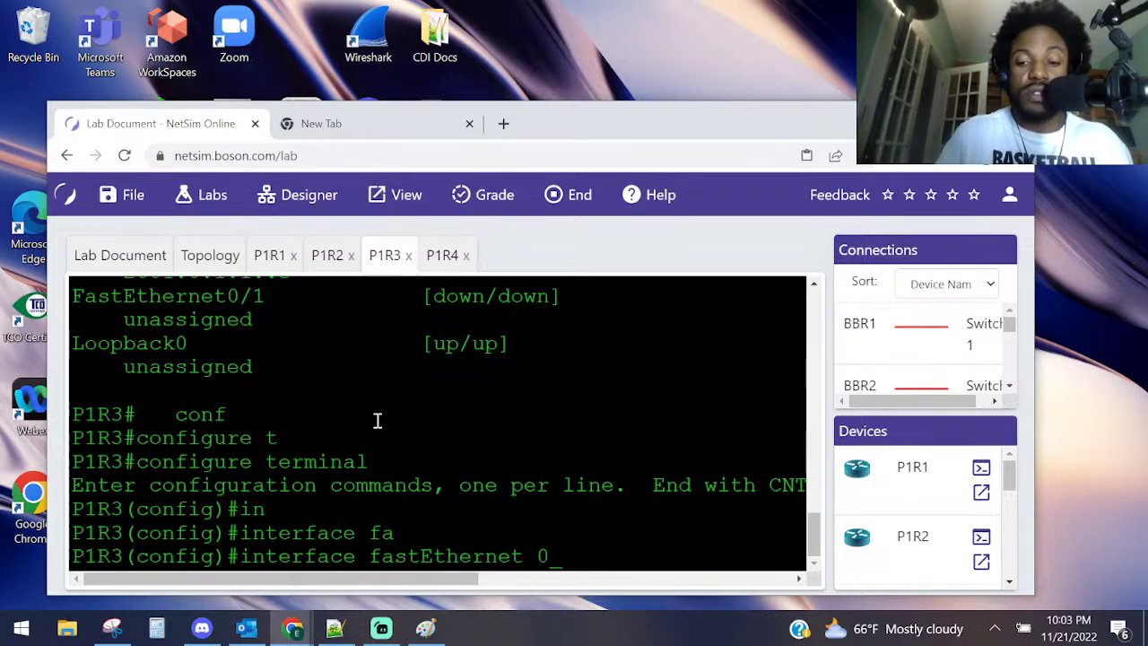
key("Return")
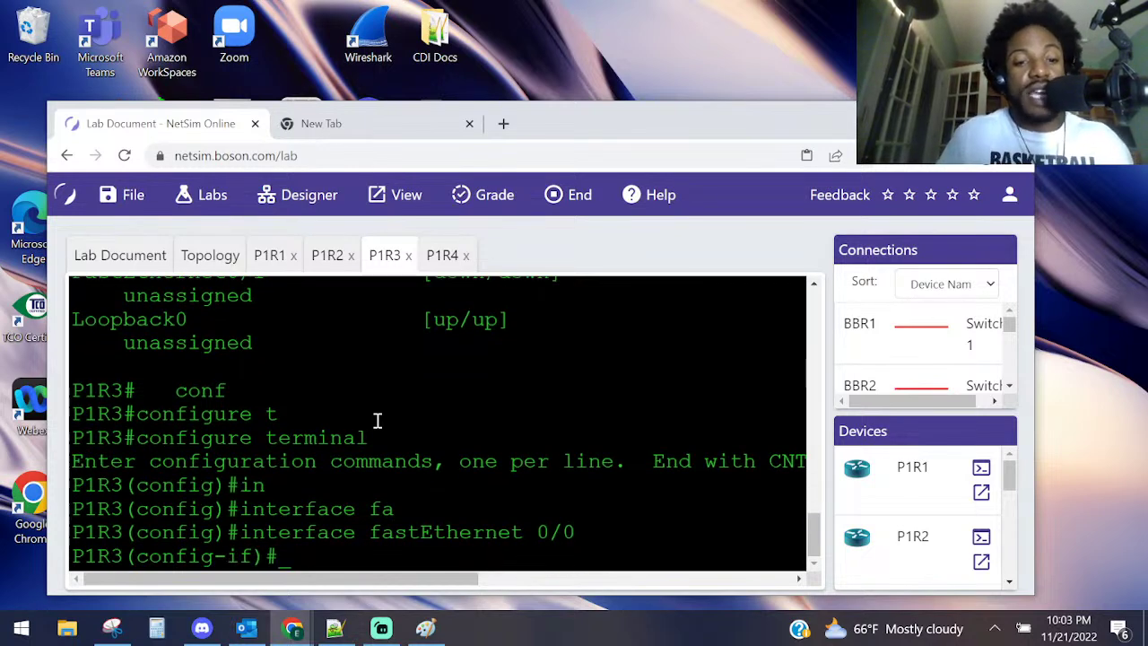
- Remove the IPv6 address 2001:0:1:3::3/64 from P1R3's FastEthernet 0/0 by negating the earlier address command
key("Up")
key("Up")
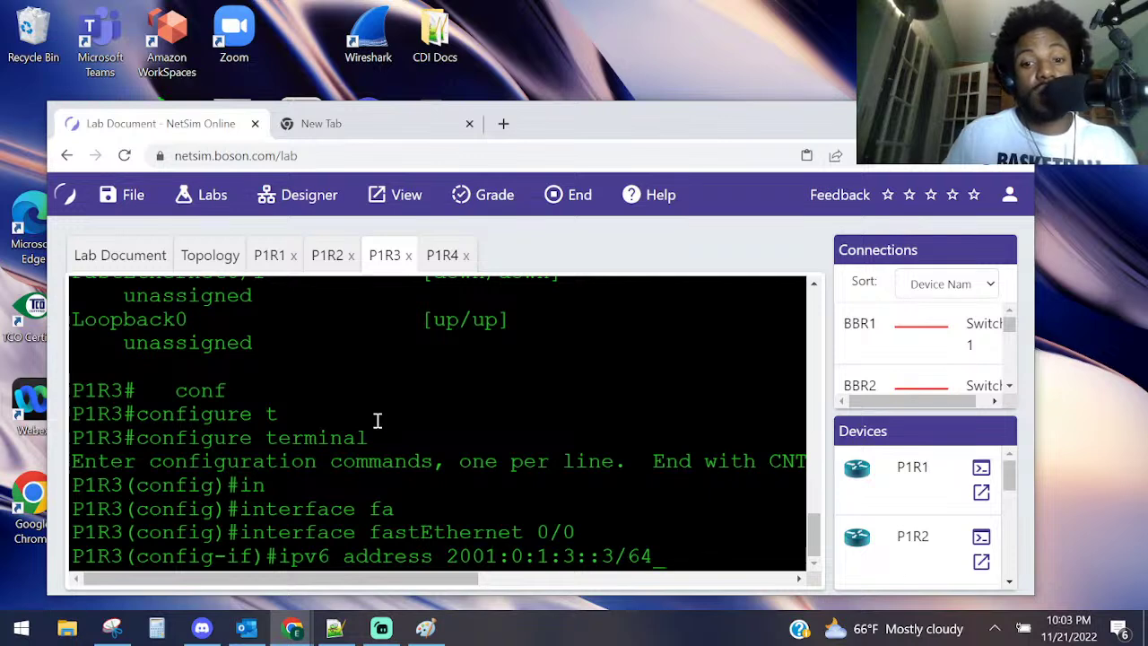
key("ctrl+a")
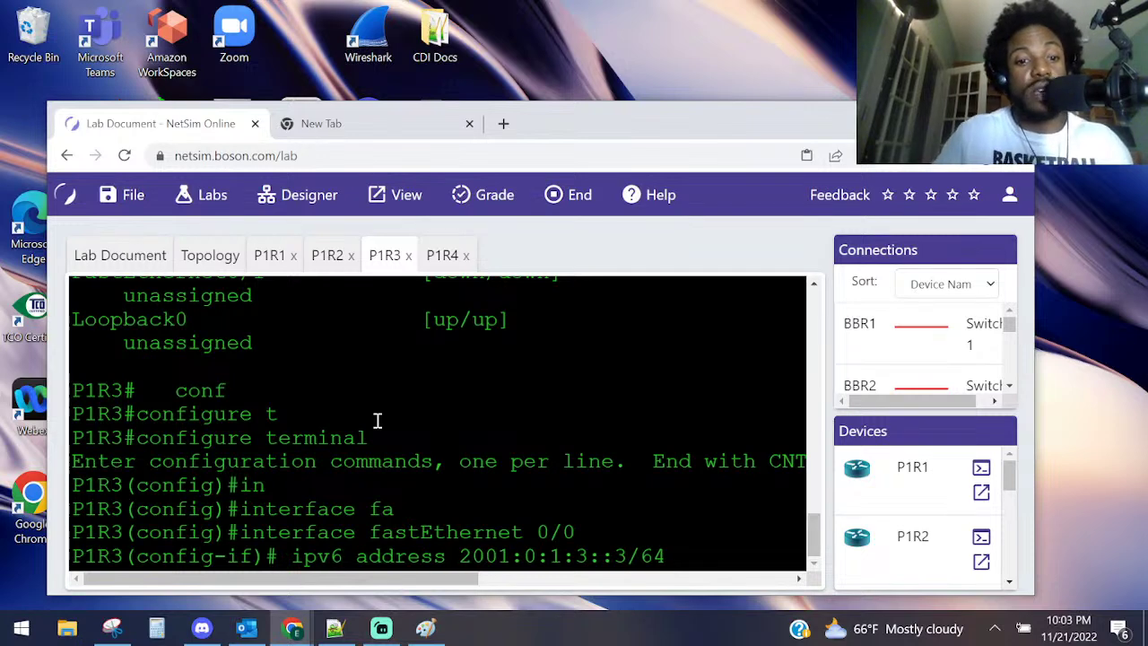
type("no")
key("Return")
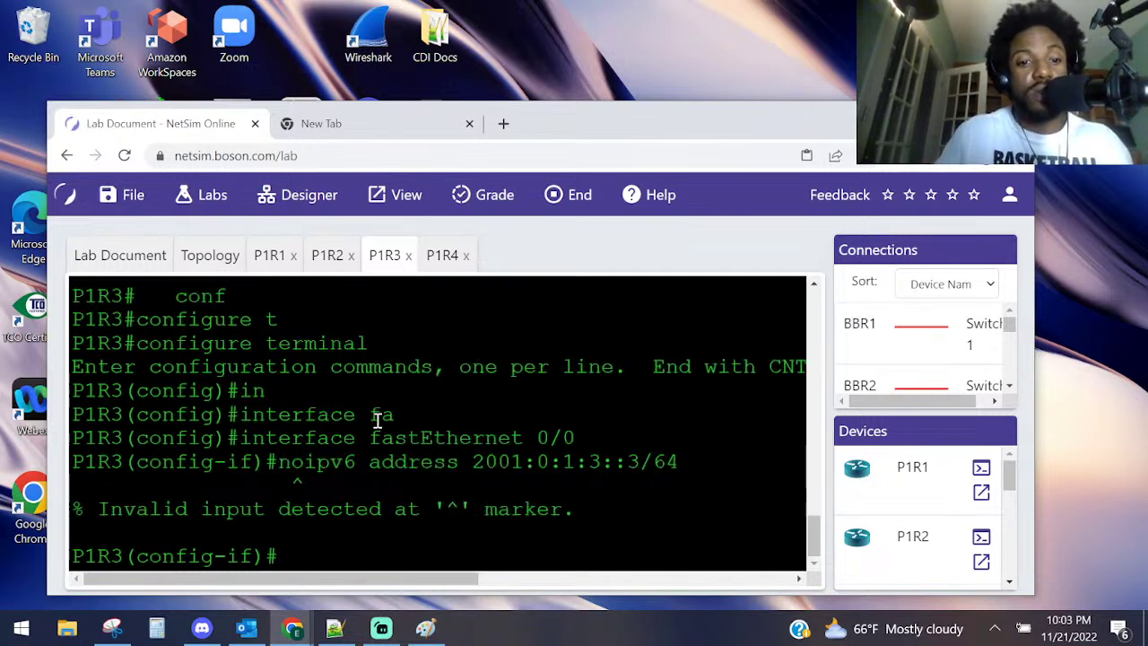
key("Up")
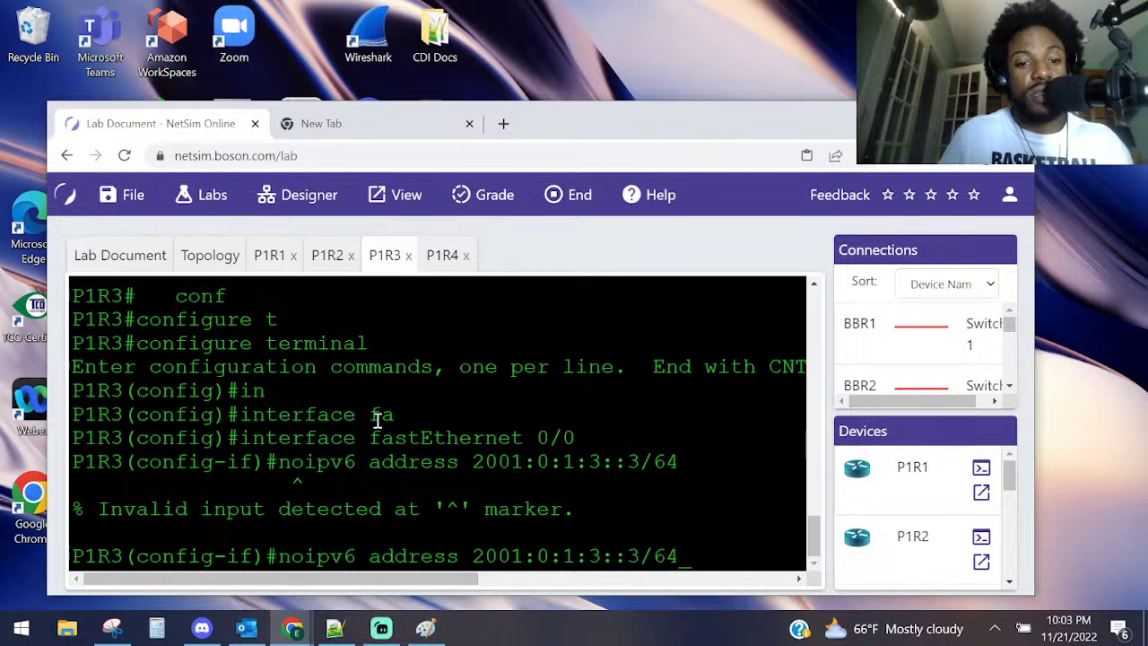
key("ctrl+a")
key("Right")
key("Right")
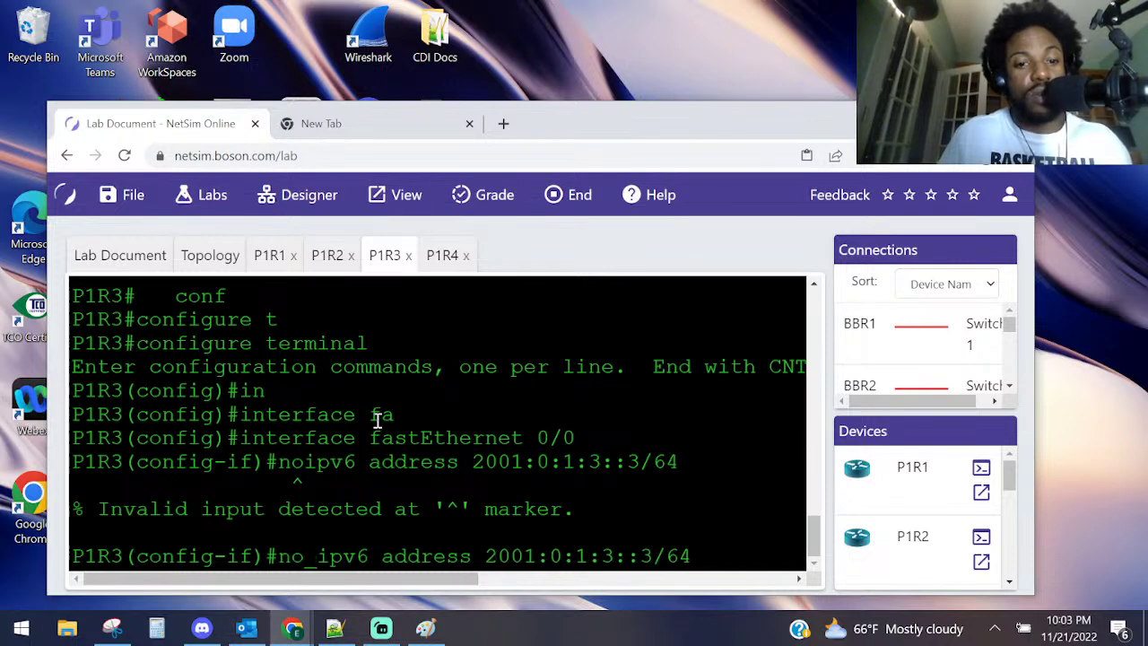
key("Return")
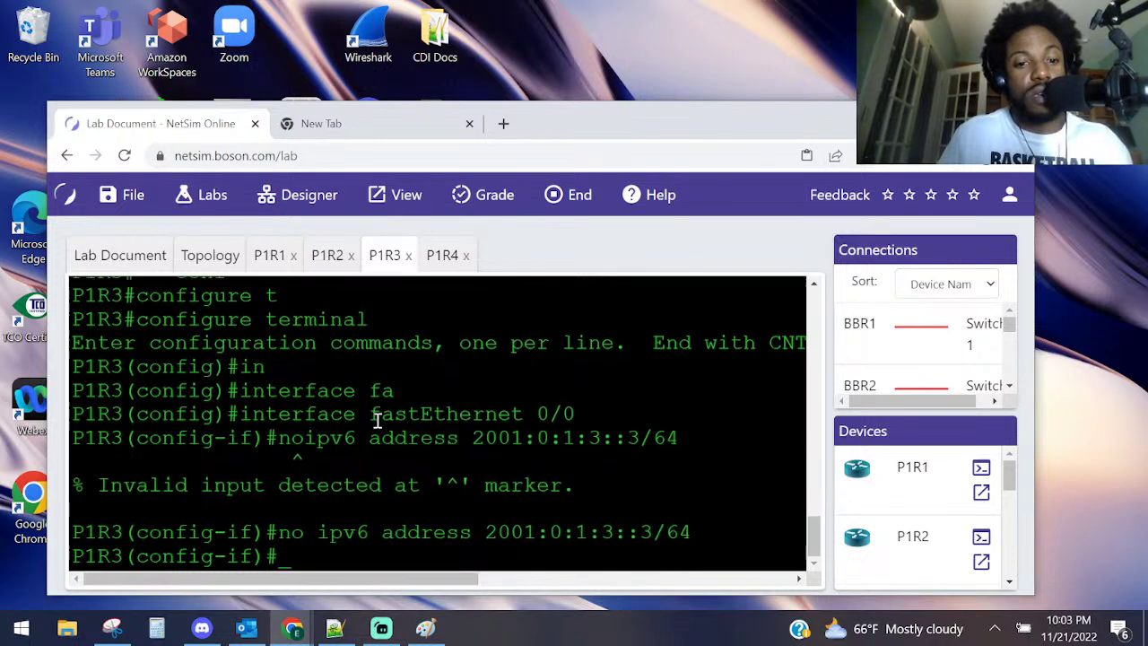
- Leave configuration mode on P1R3 and add several blank lines at the privileged prompt
key("ctrl+z")
key("Return")
key("Return")
key("Return")
key("Return")
- Display the brief IPv6 interface summary on P1R3 again and check the entries for FastEthernet0/0 and Serial0
type("sho ip")
key("BackSpace")
key("BackSpace")
type("ipv")
key("Tab")
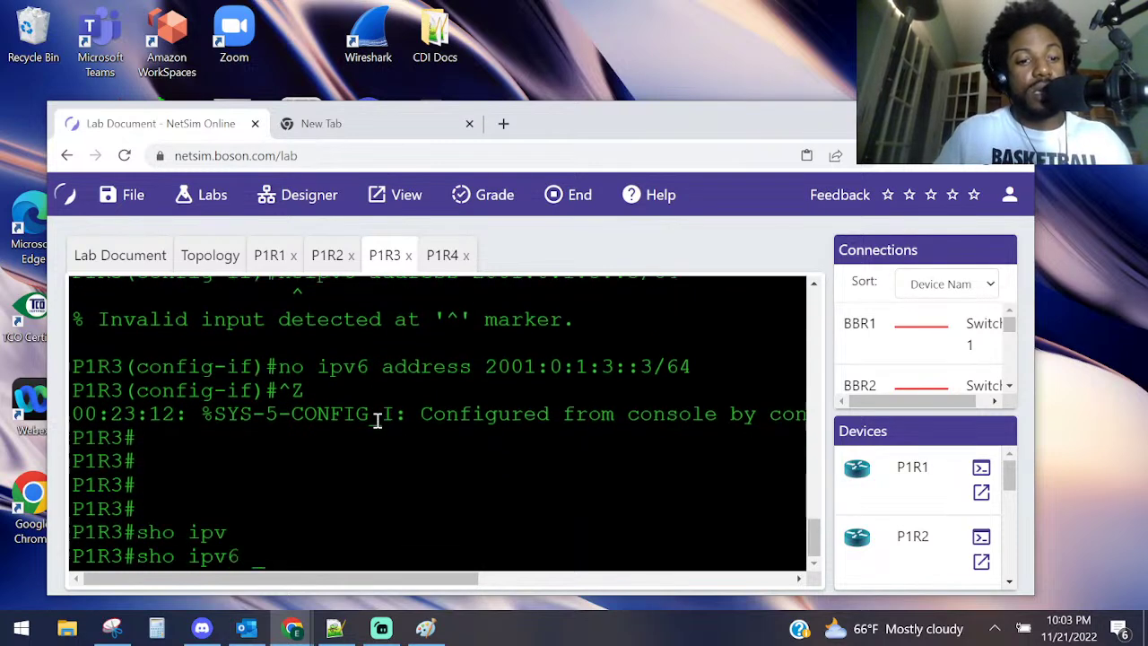
type("in")
key("Tab")
type("b")
key("Tab")
key("Return")
scroll(301, 411, "up", 2)
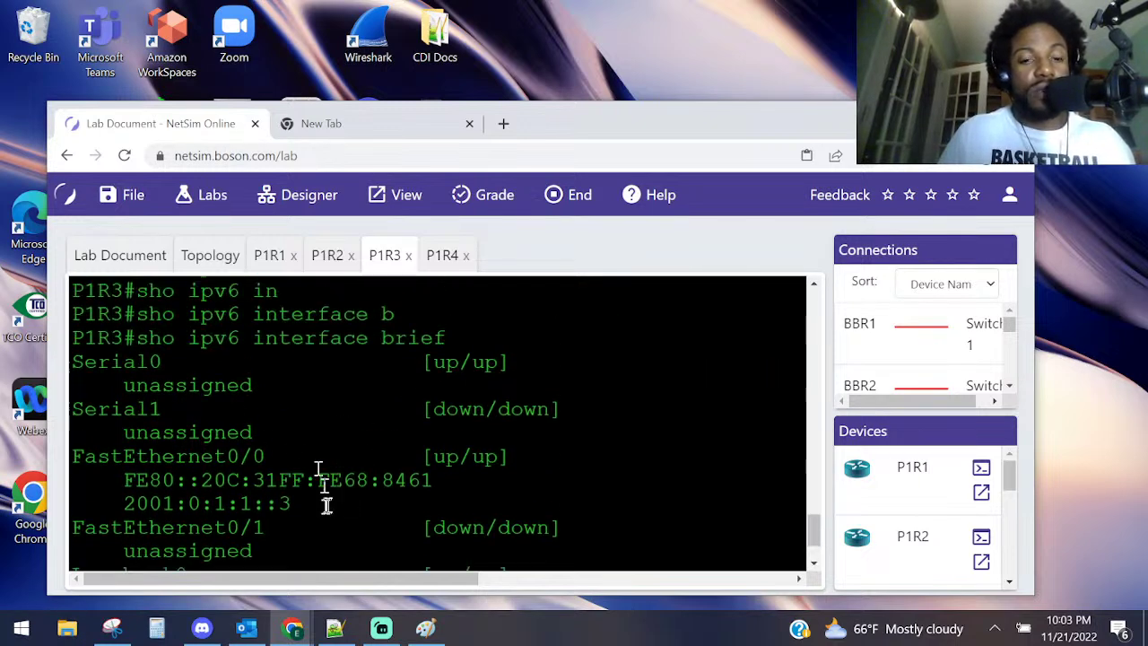
left_click_drag(254, 386, 109, 386)
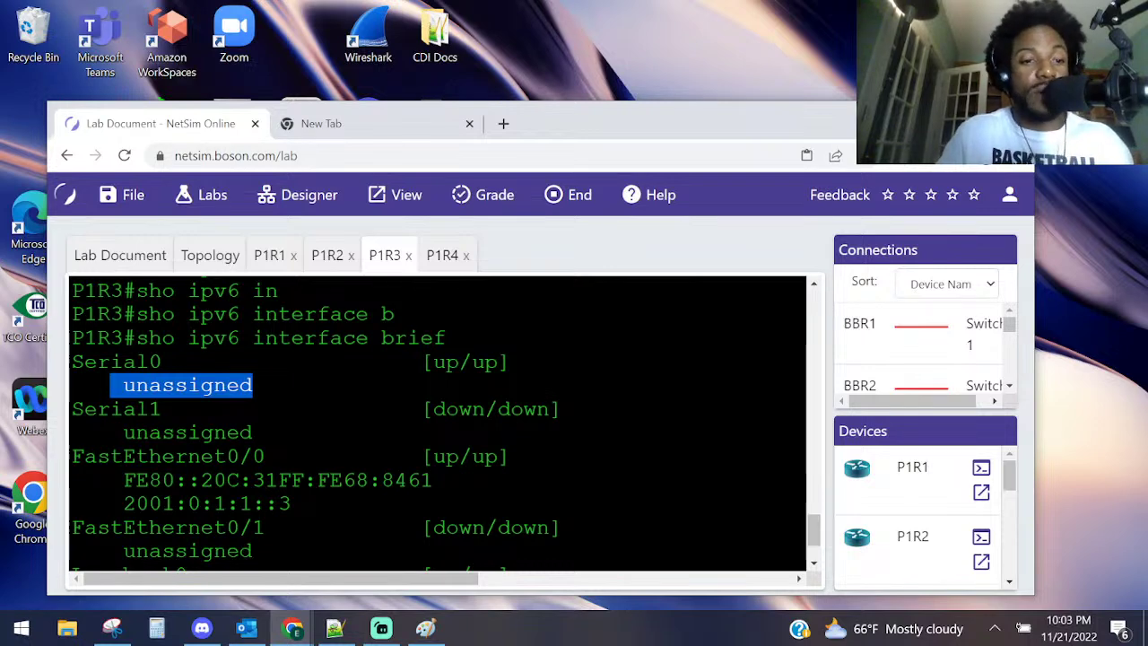
- Enter interface configuration mode for serial 0 on P1R3
type("conf")
key("Tab")
key("Tab")
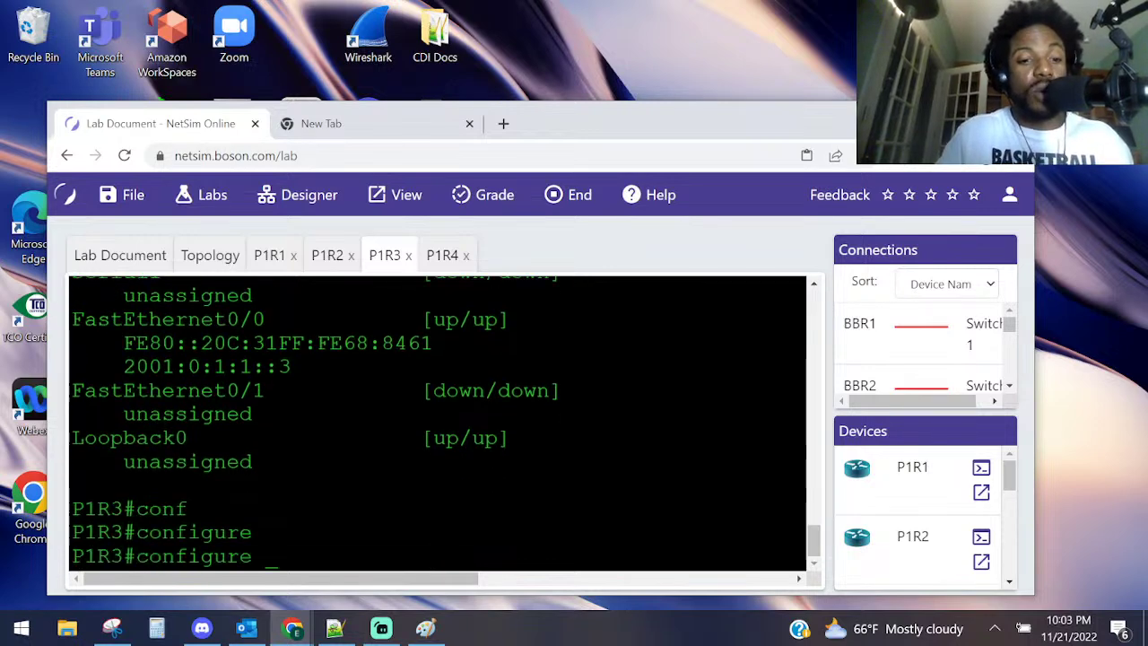
type("t")
key("Tab")
key("Return")
type("in")
key("Tab")
type("ser")
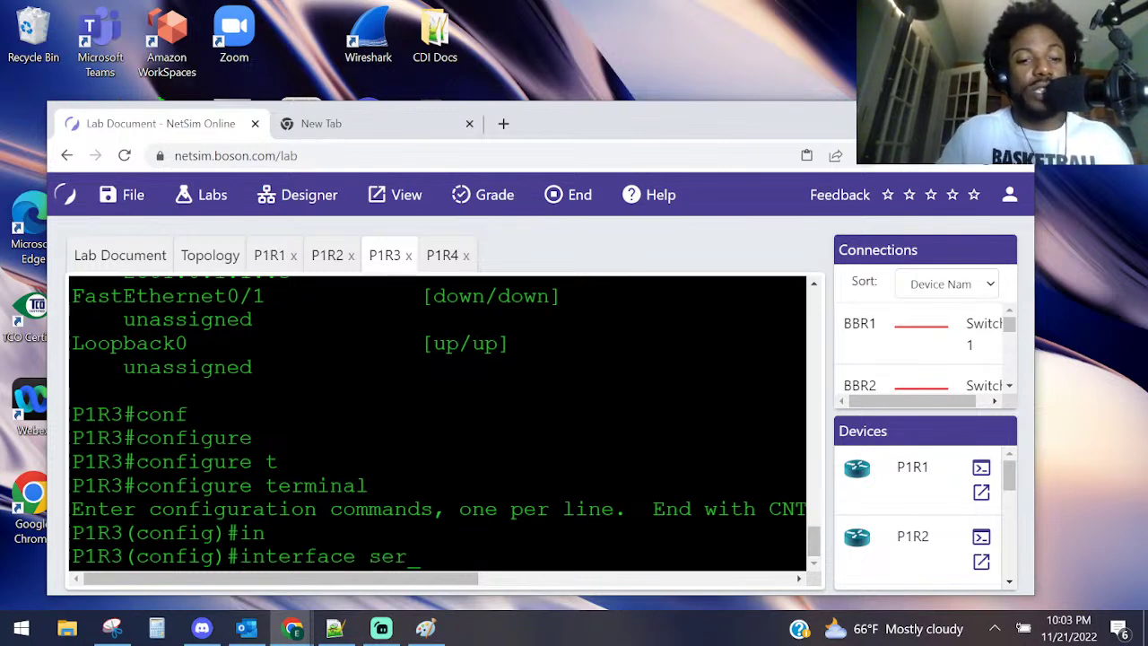
key("Tab")
type("0")
key("Return")
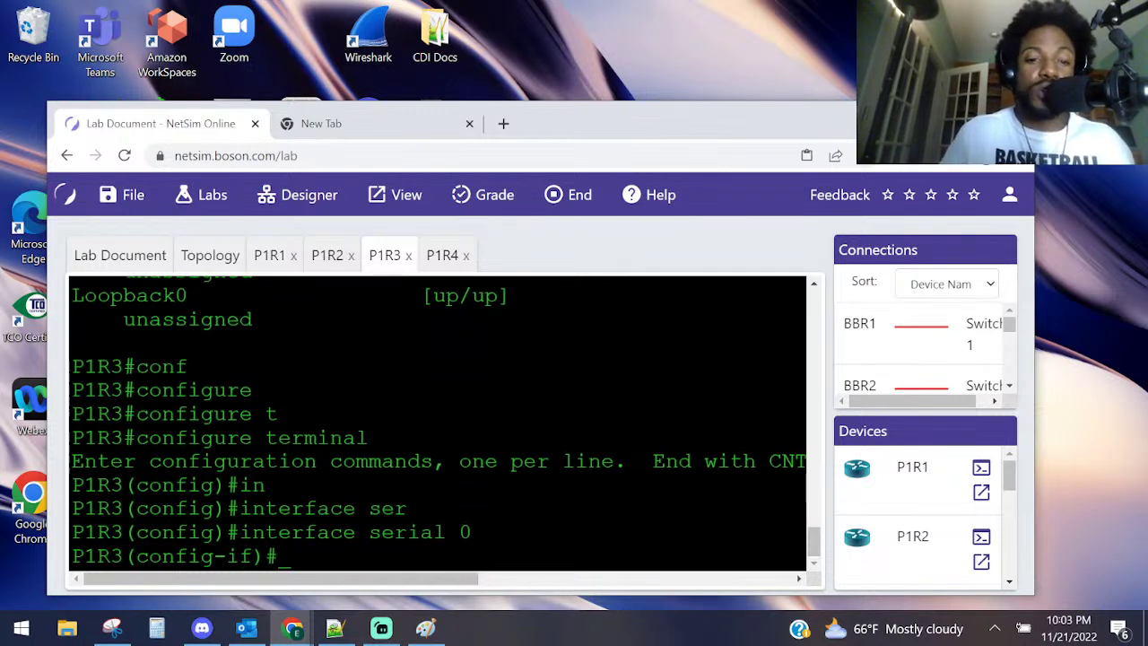
- Submit no ipv6 address 2001:0:1:3::3/64 on P1R3's serial 0 interface
type("ipv")
key("Tab")
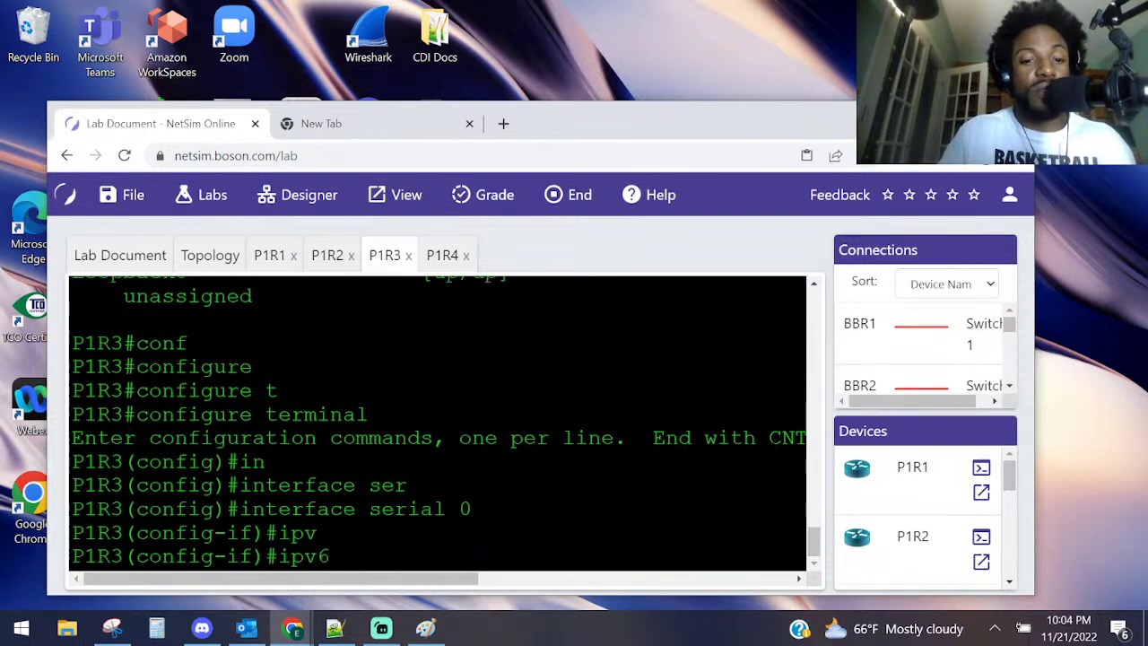
type("add")
key("Tab")
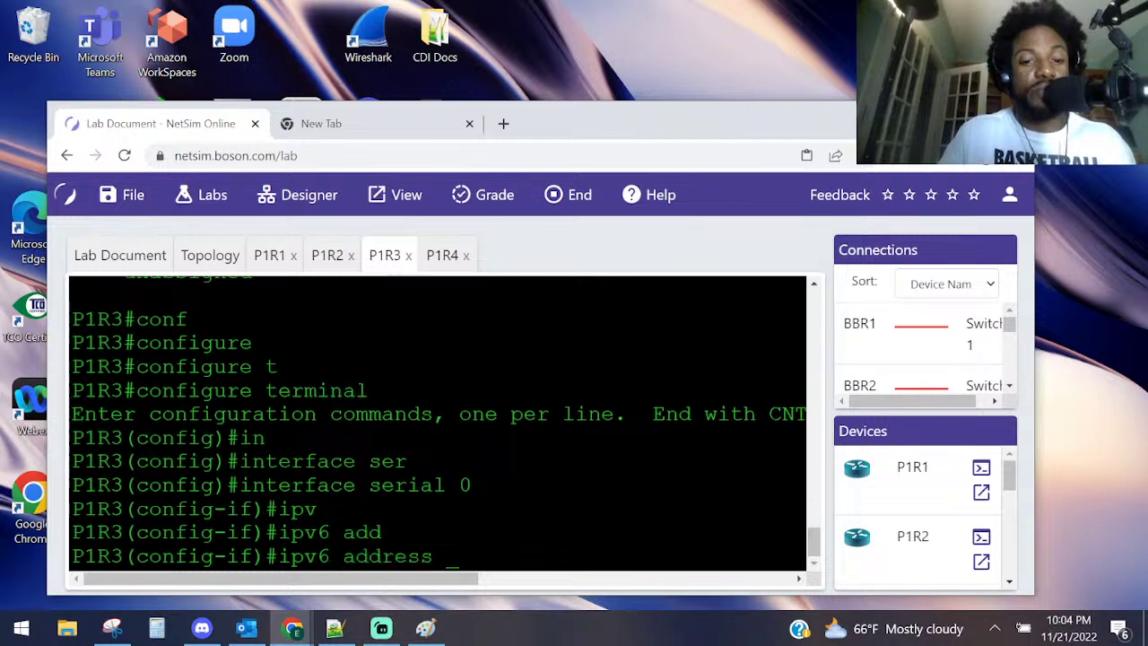
key("Up")
key("Up")
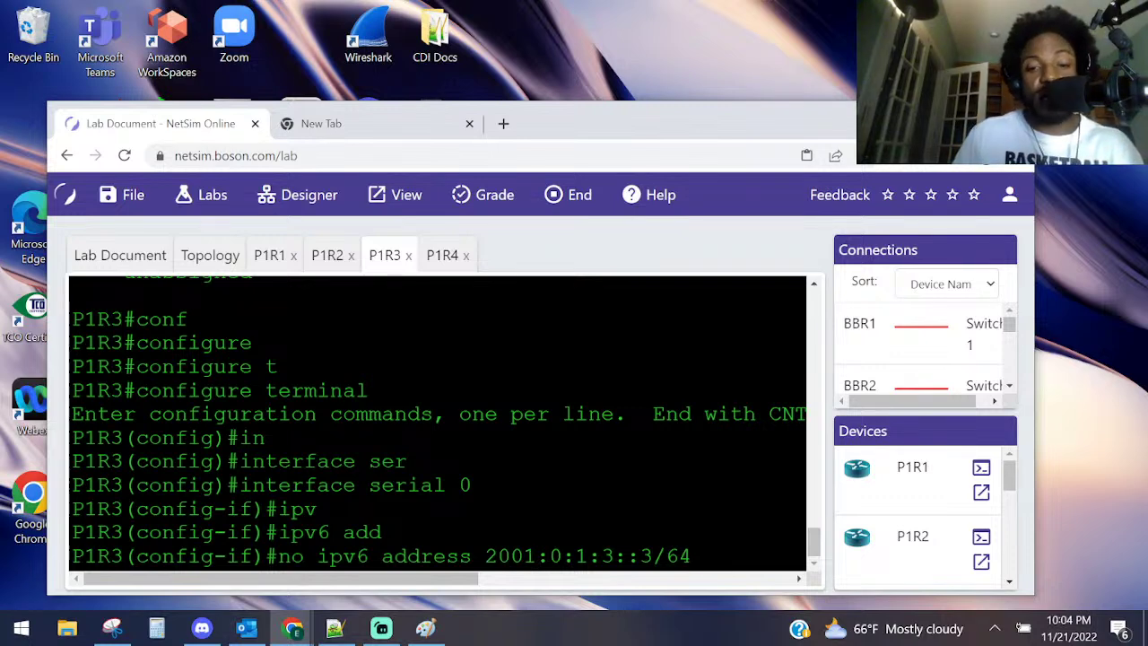
key("Return")
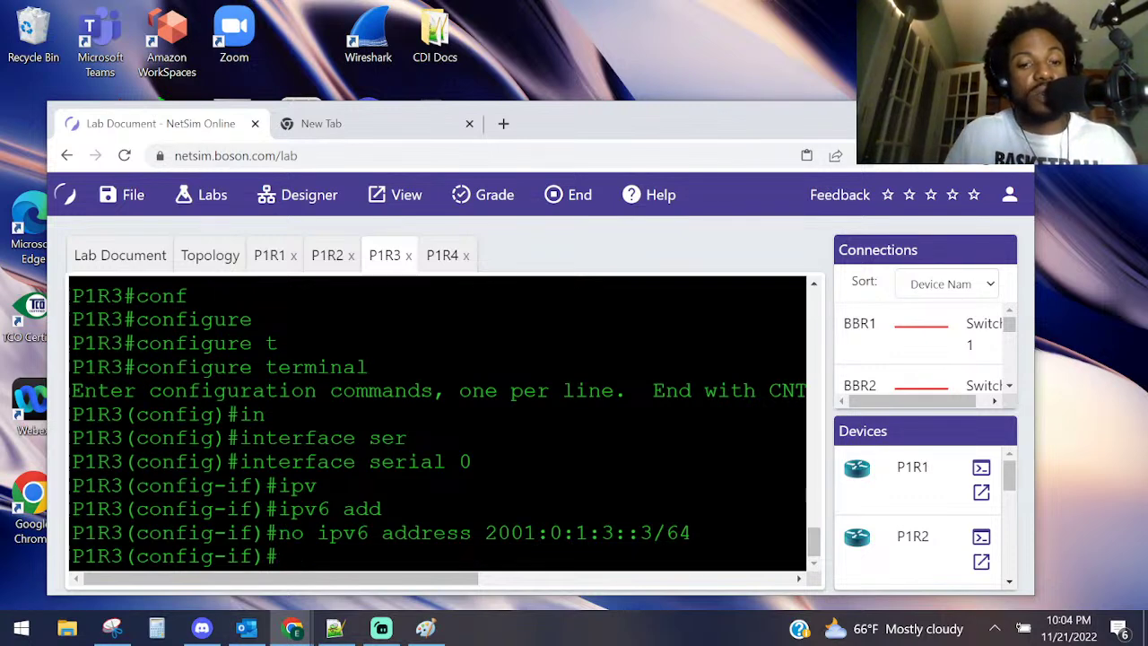
- Assign the IPv6 address 2001:0:1:3::3/64 to P1R3's serial 0 by reusing the last command without its "no"
key("Up")
key("ctrl+a")
key("Right")
key("Right")
key("Right")
key("BackSpace")
key("BackSpace")
key("BackSpace")
key("Return")
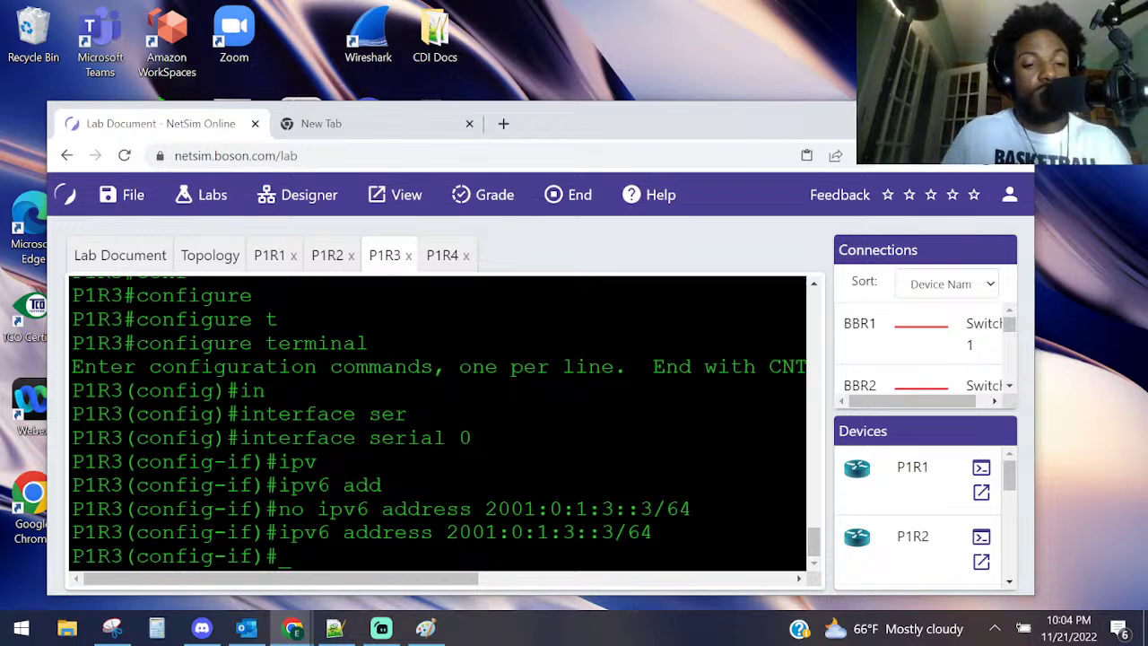
- Exit serial 0 configuration to P1R3's privileged prompt and add some blank lines
key("ctrl+z")
key("Return")
key("Return")
key("Return")
key("Return")
- Display P1R3's brief IPv6 interface summary to verify the serial 0 address assignment
type("sho ipv")
key("Tab")
type("in")
key("Tab")
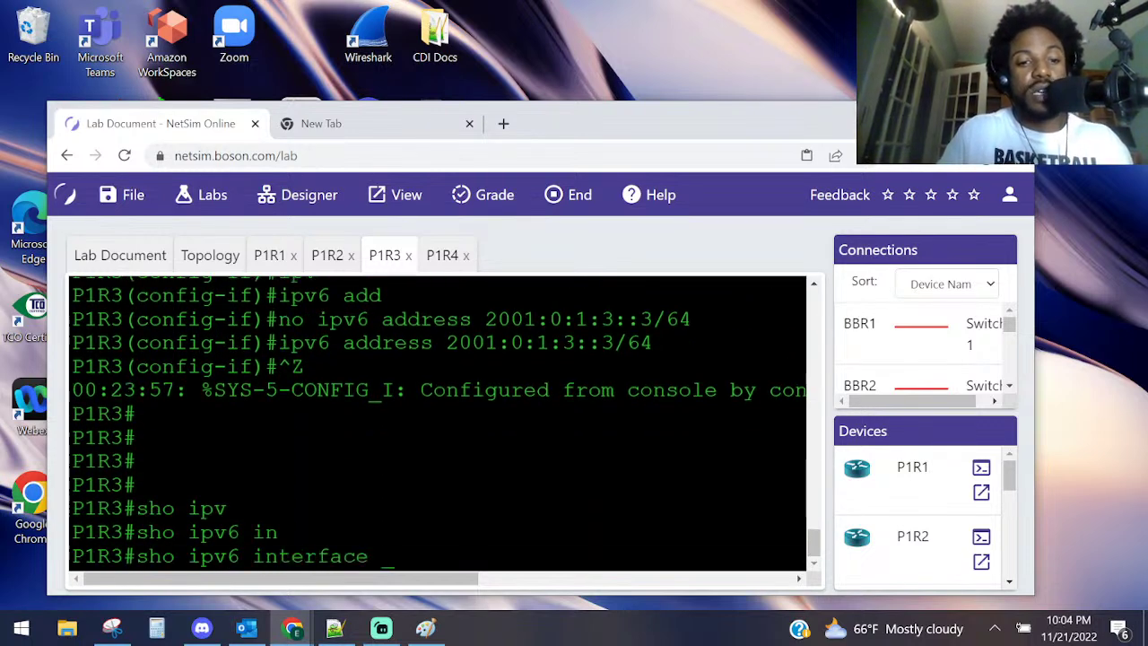
type("br")
key("Return")
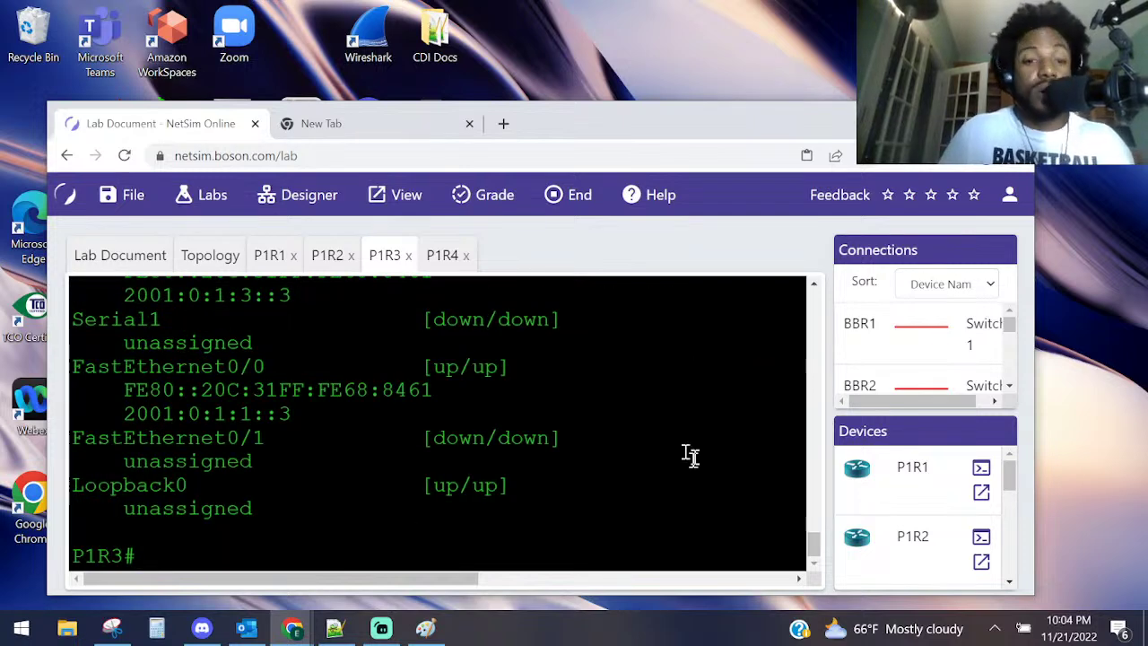
scroll(357, 448, "up", 2)
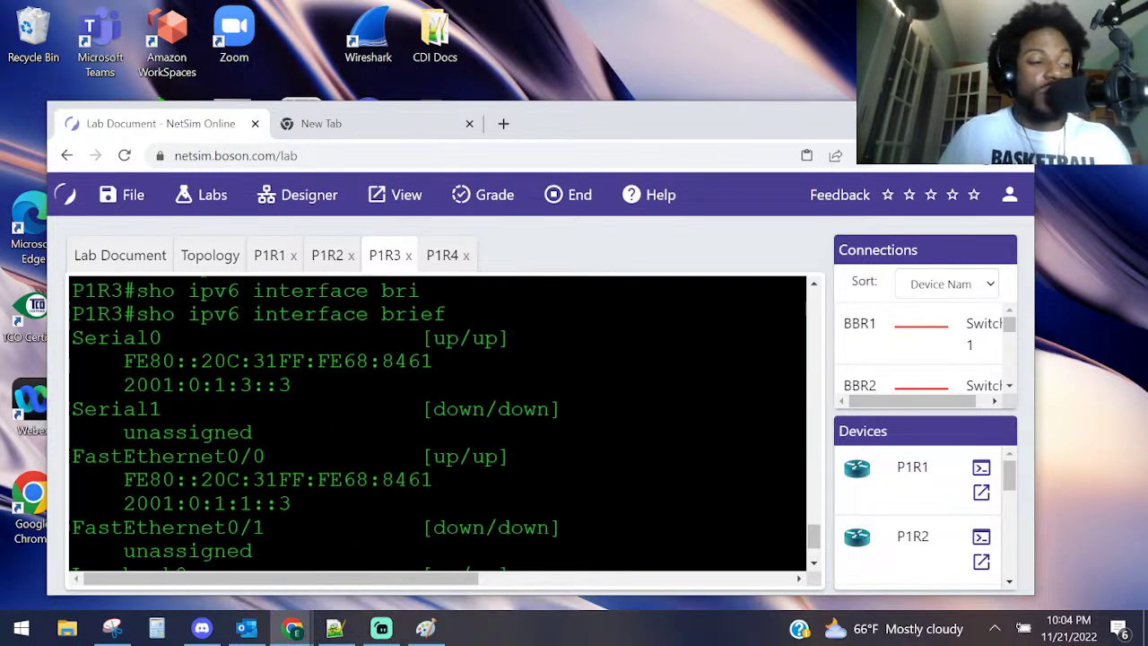
- Check the global IPv6 addresses of Serial0 and FastEthernet0/0 in the summary, and add blank lines at the prompt
left_click_drag(292, 385, 96, 384)
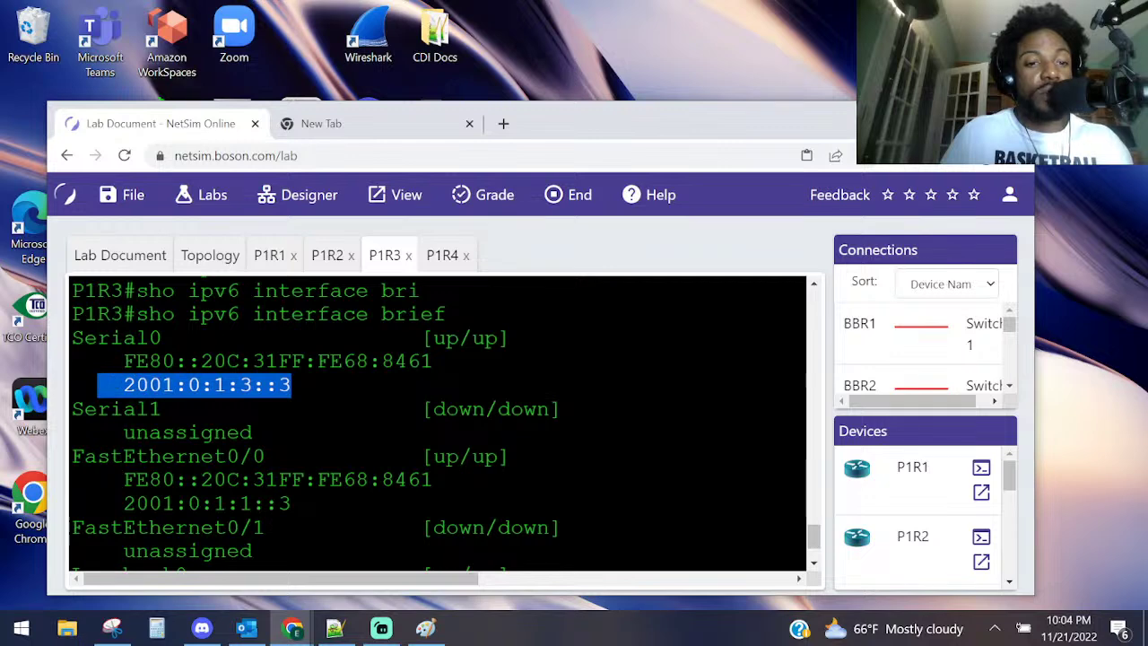
left_click_drag(302, 504, 119, 507)
scroll(282, 403, "up", 6)
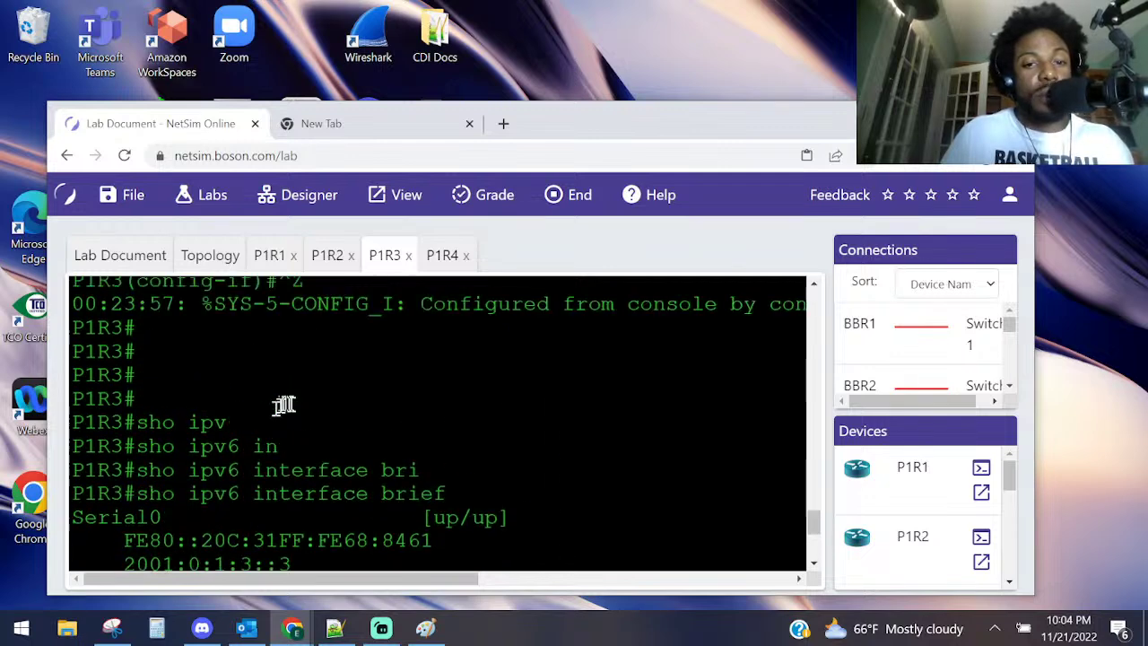
scroll(407, 423, "down", 6)
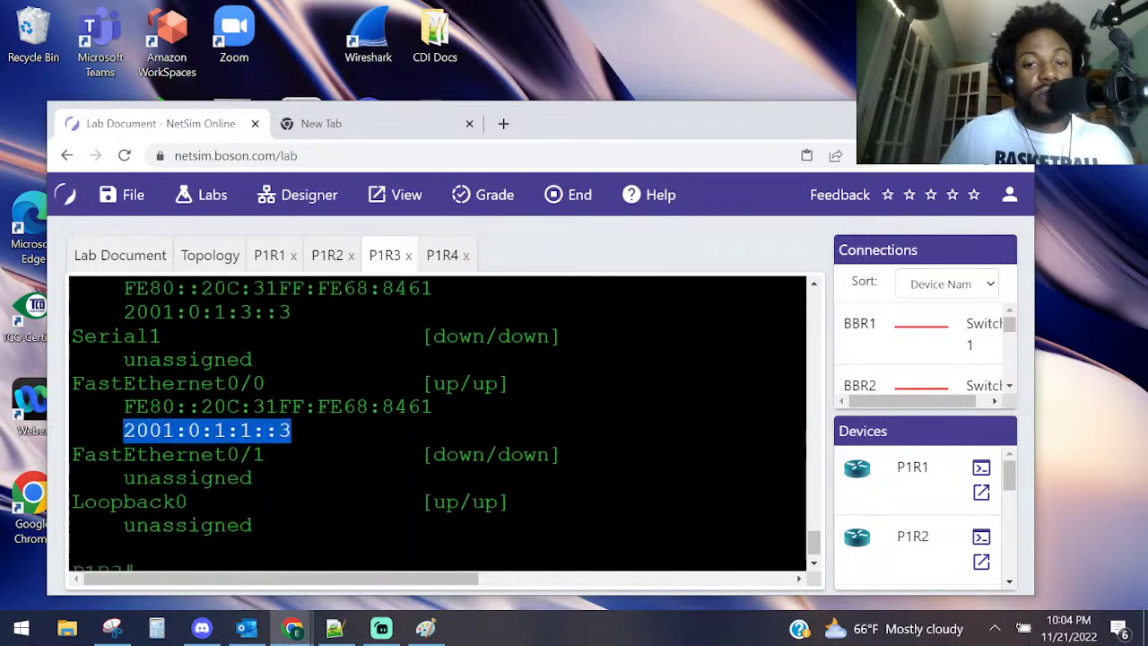
key("Return")
key("Return")
key("Return")
key("Return")
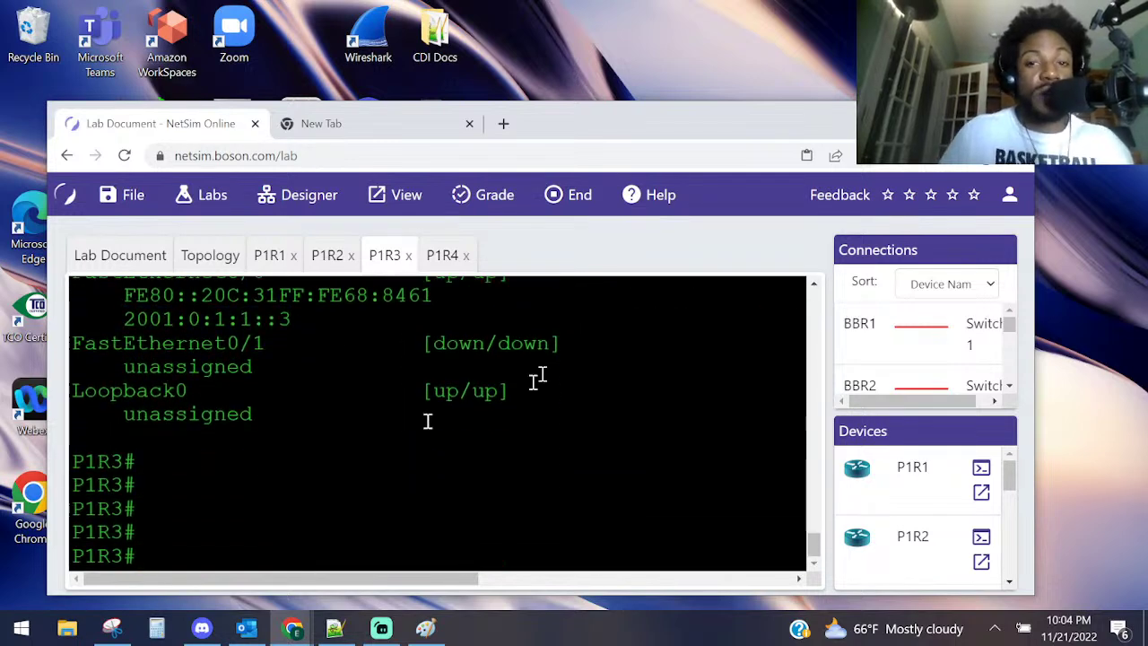
- Open P1R4's console and check its serial 0 and Fa0/0 IPv6 addresses on the topology diagram in Paint before returning to NetSim
left_click(442, 255)
key("alt+Tab")
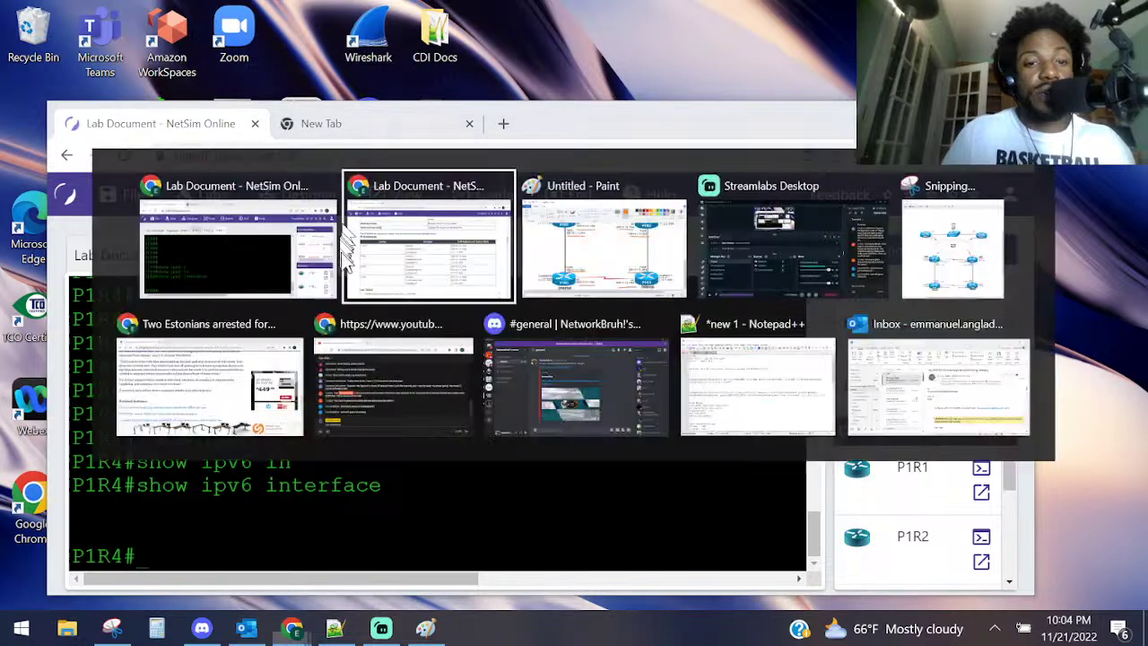
key("alt+Tab")
key("Tab")
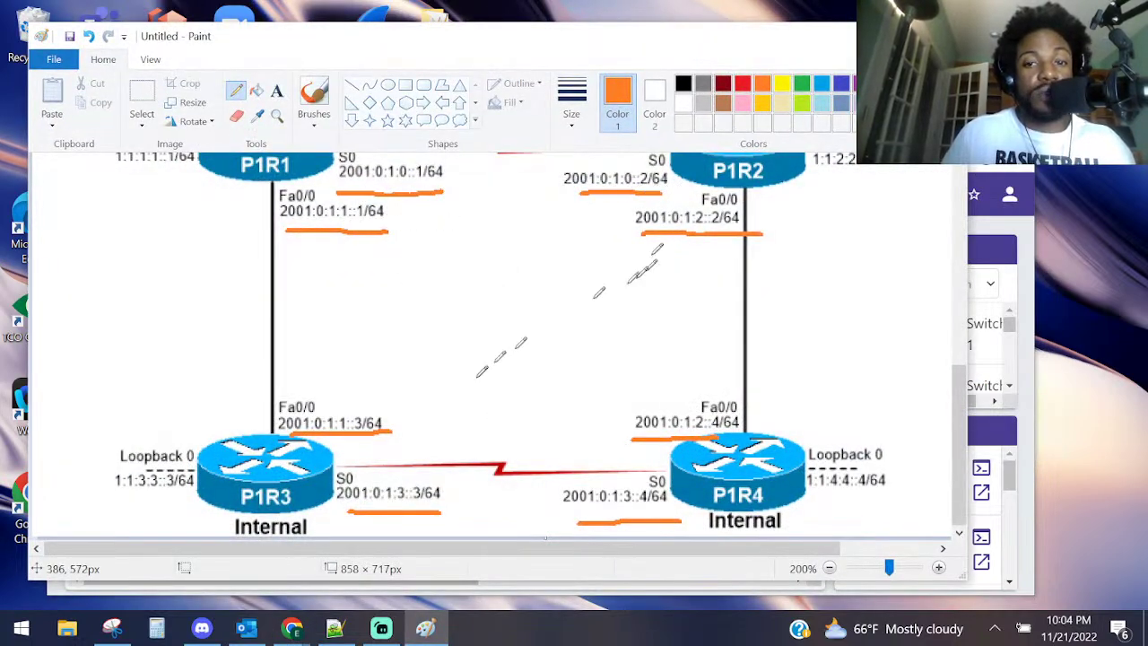
left_click_drag(788, 420, 807, 479)
key("ctrl+z")
key("alt+Tab")
key("Escape")
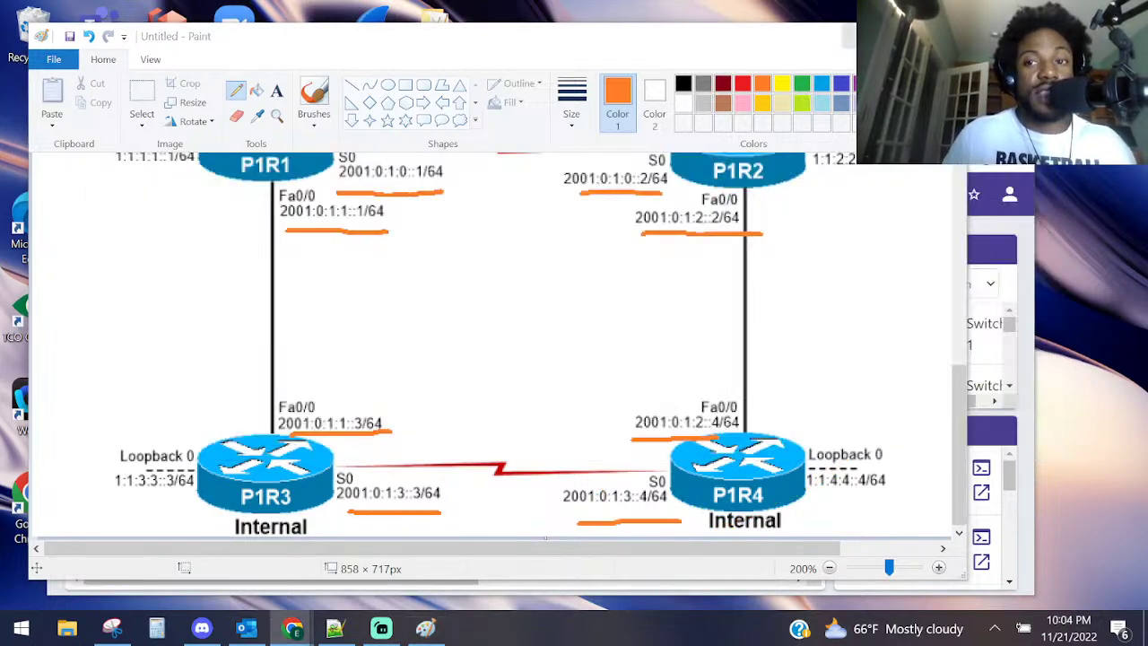
left_click(849, 36)
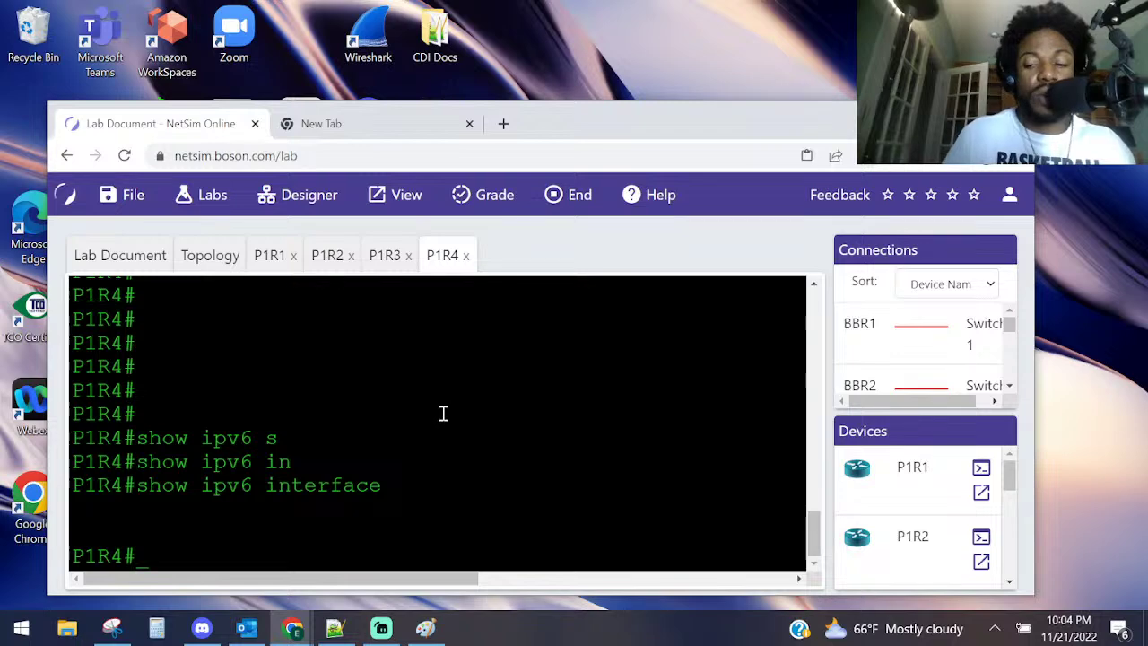
- Add blank lines at P1R4's prompt and enter global configuration mode with configure terminal
key("Return")
key("Return")
type("conf")
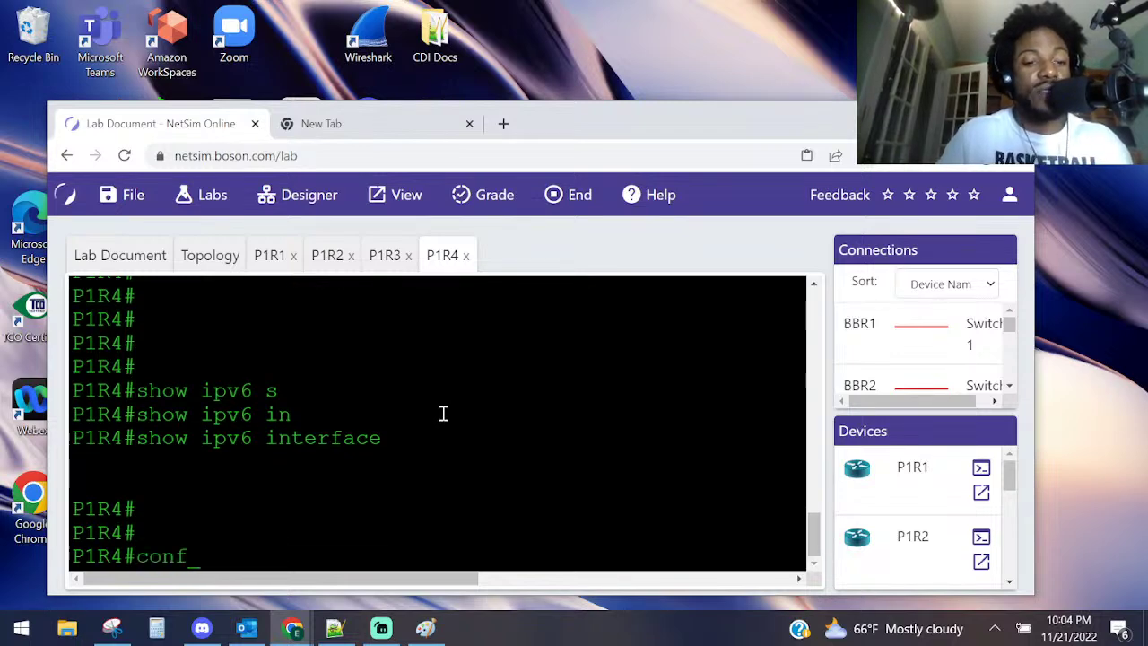
key("Tab")
type("t")
key("Tab")
key("Return")
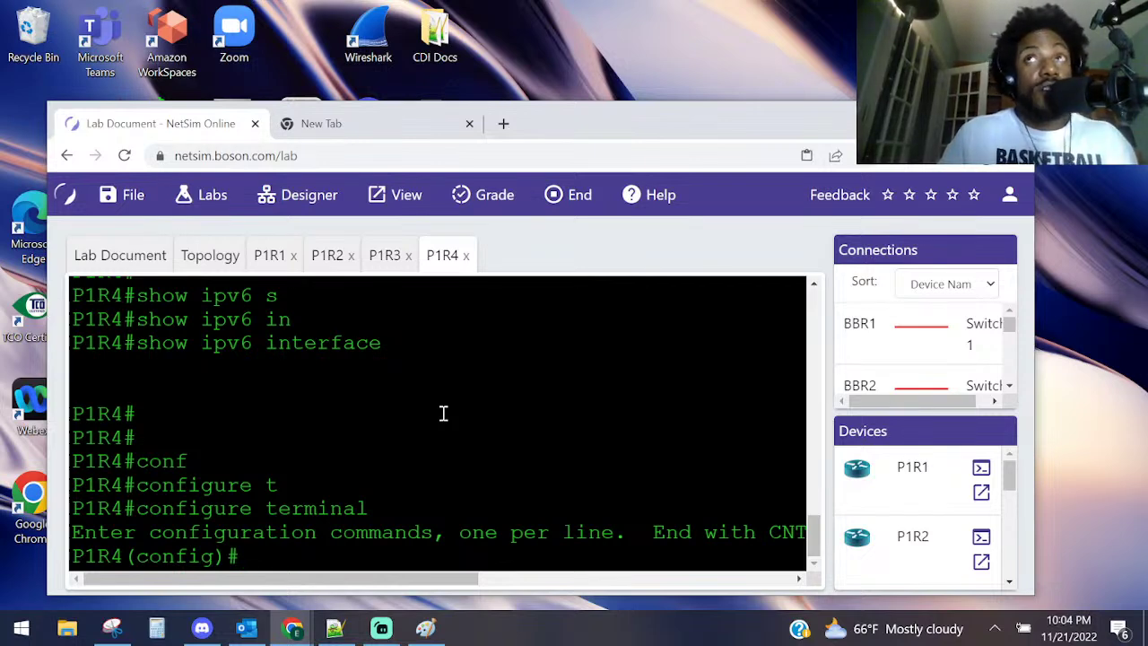
- Enter interface configuration for P1R4's serial 0, first trying the interface name serial 0/0
type("in")
key("Tab")
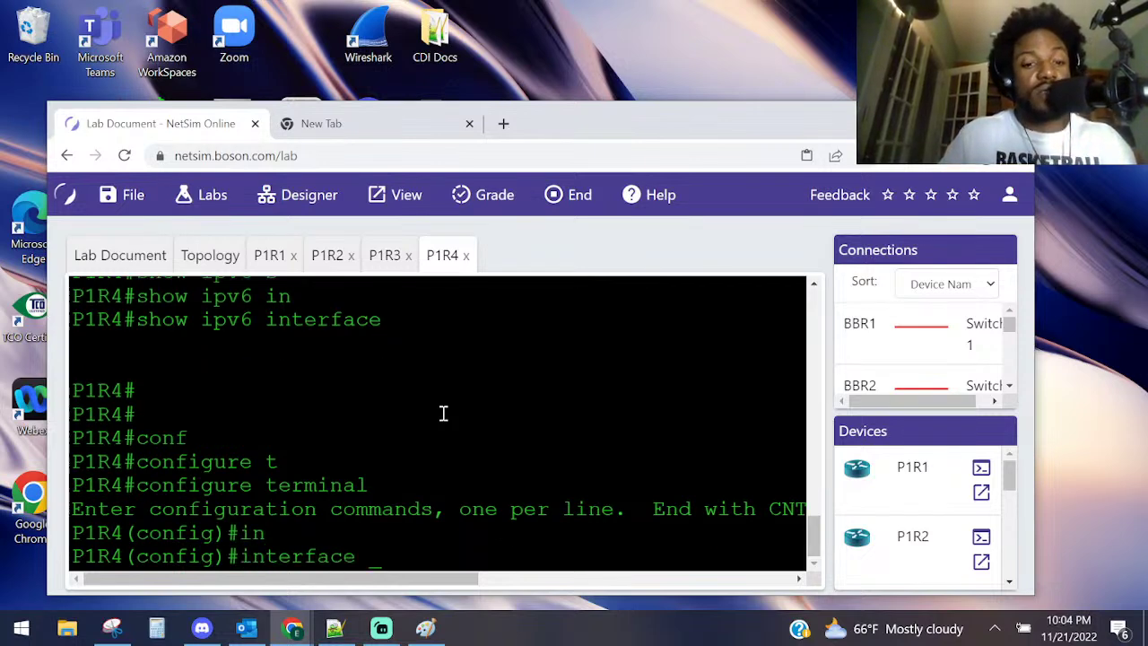
type("ser")
key("Tab")
type("0/0")
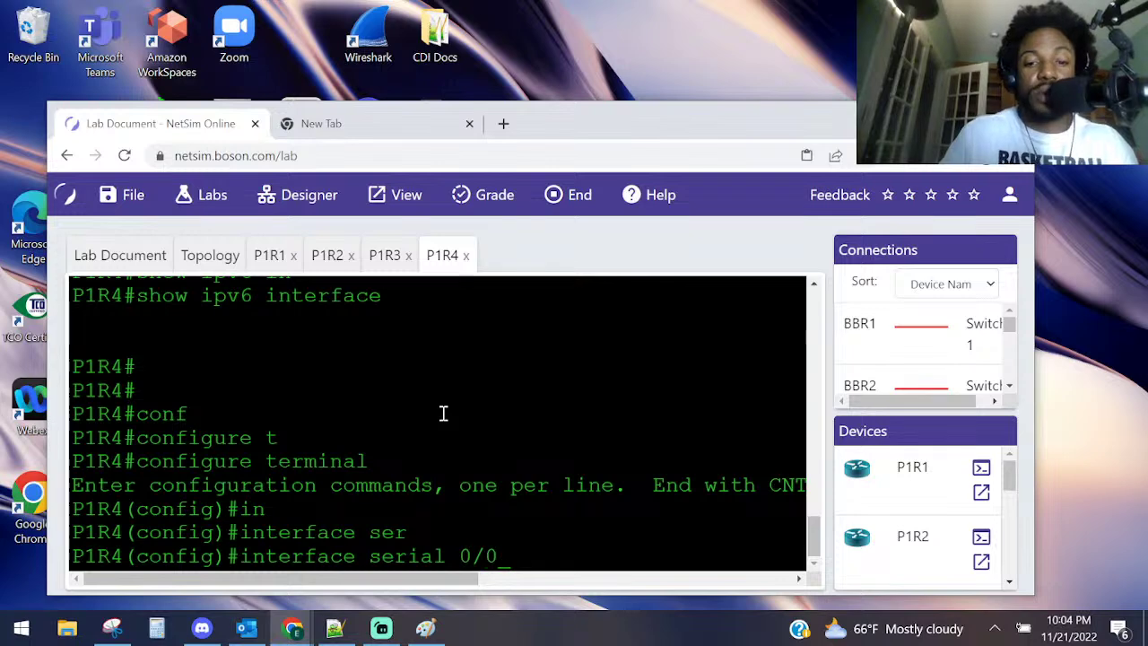
key("Return")
key("Up")
key("BackSpace")
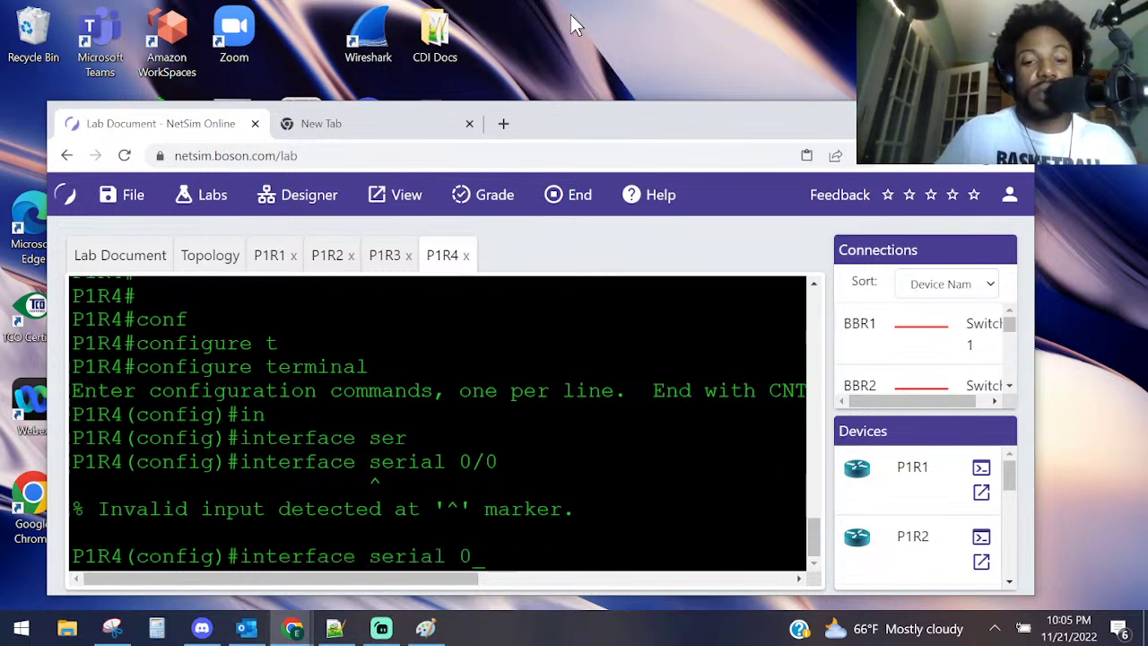
key("BackSpace")
key("Return")
- Assign the IPv6 address 2001:0:1:3::4/64 to P1R4's serial 0
type("ipv")
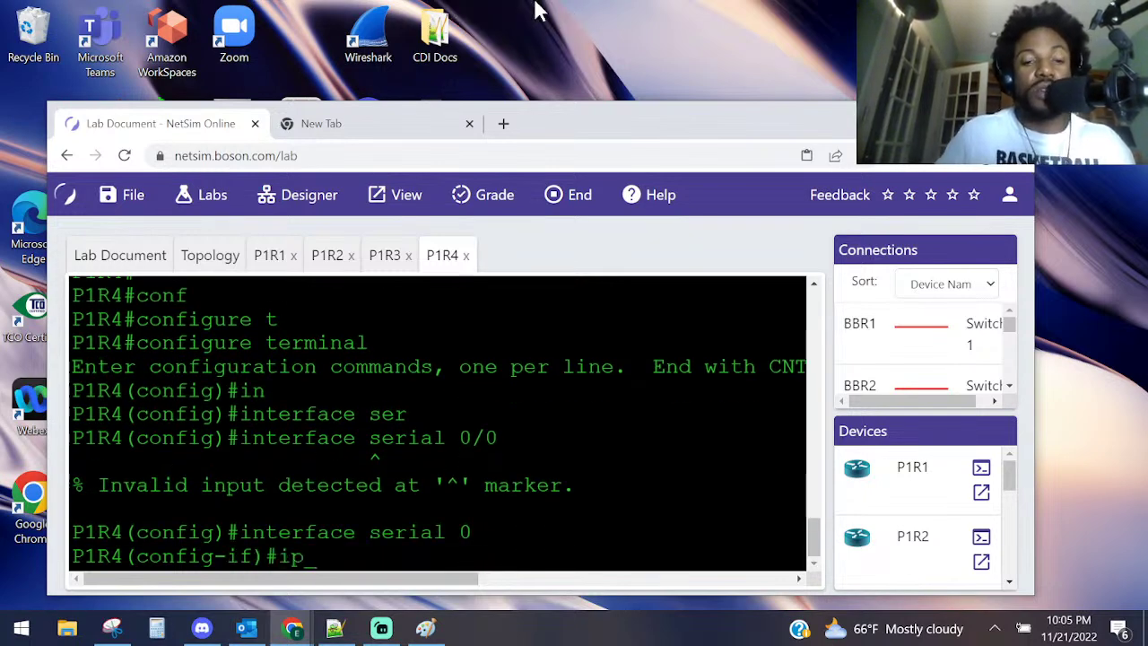
key("Tab")
type("add")
key("Tab")
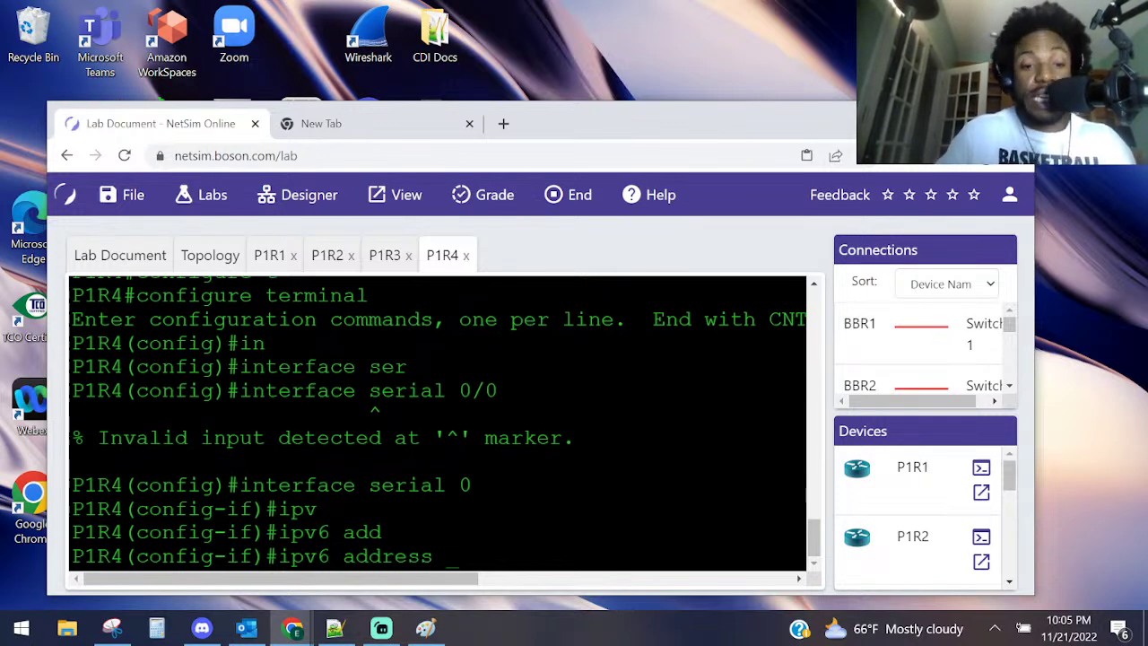
type("2001:0")
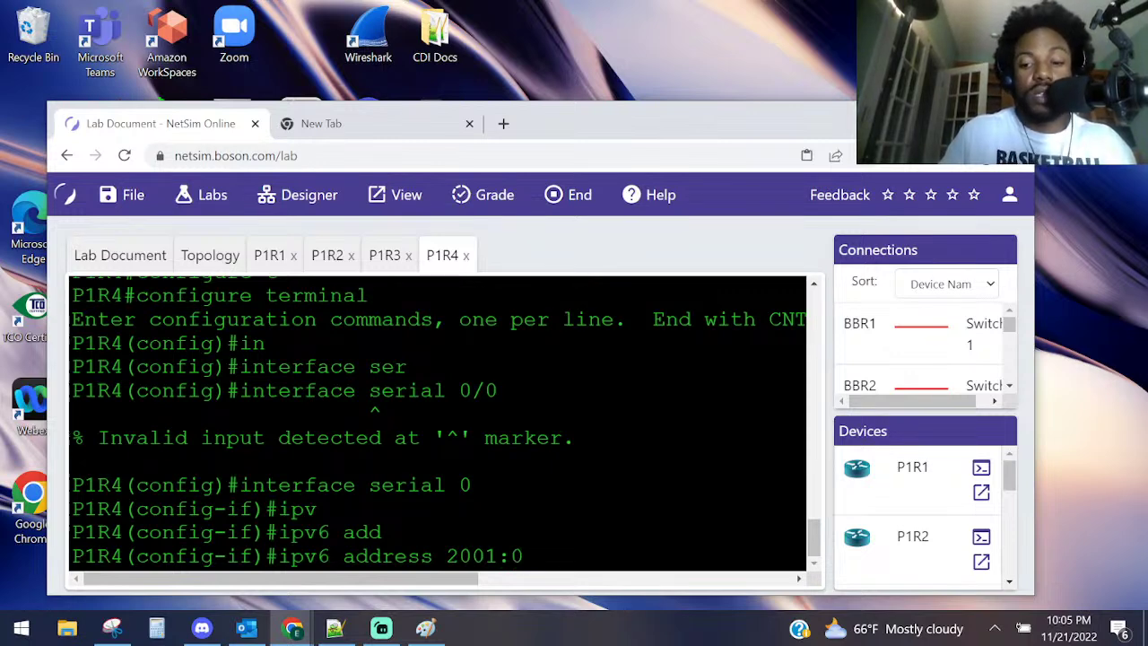
type(":1:3")
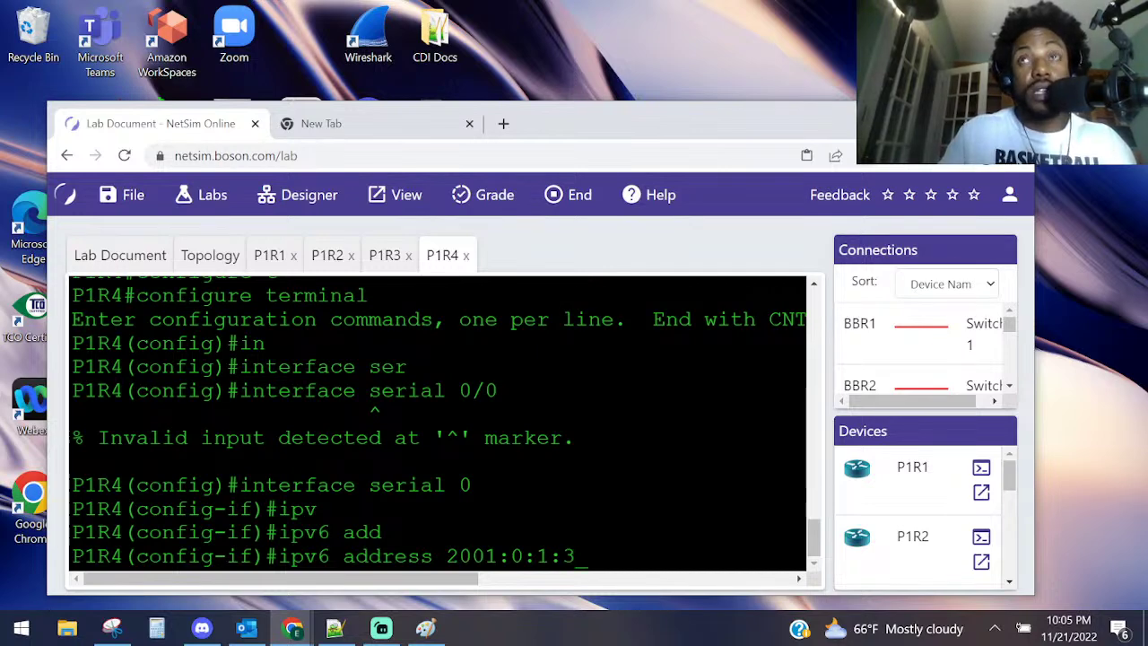
type("::4")
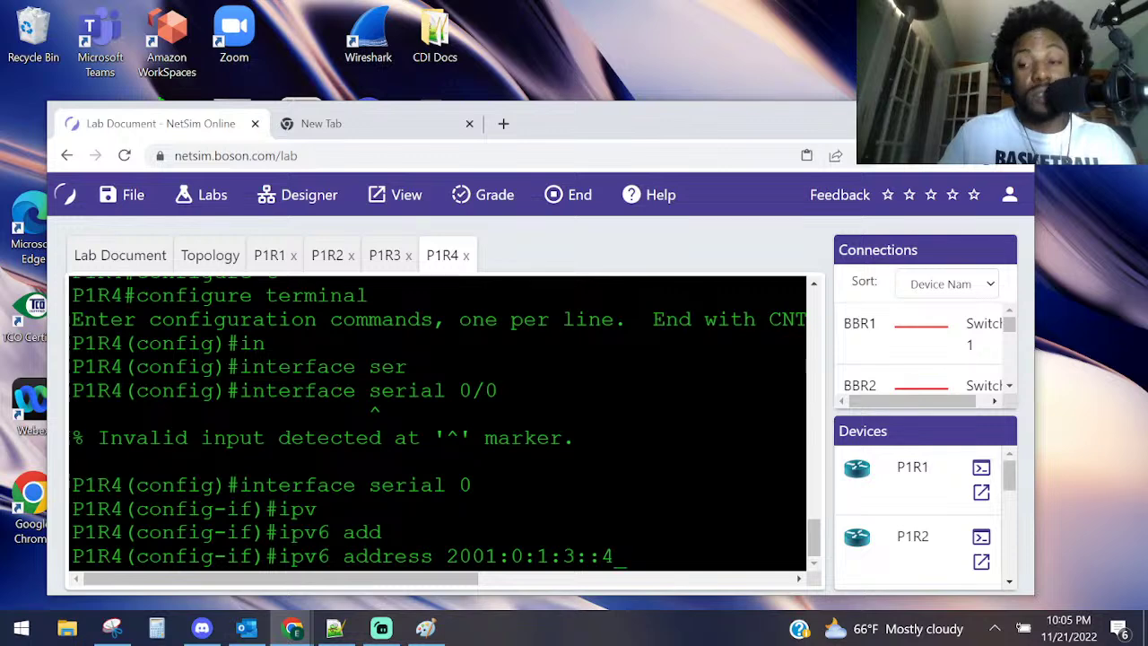
type("/64")
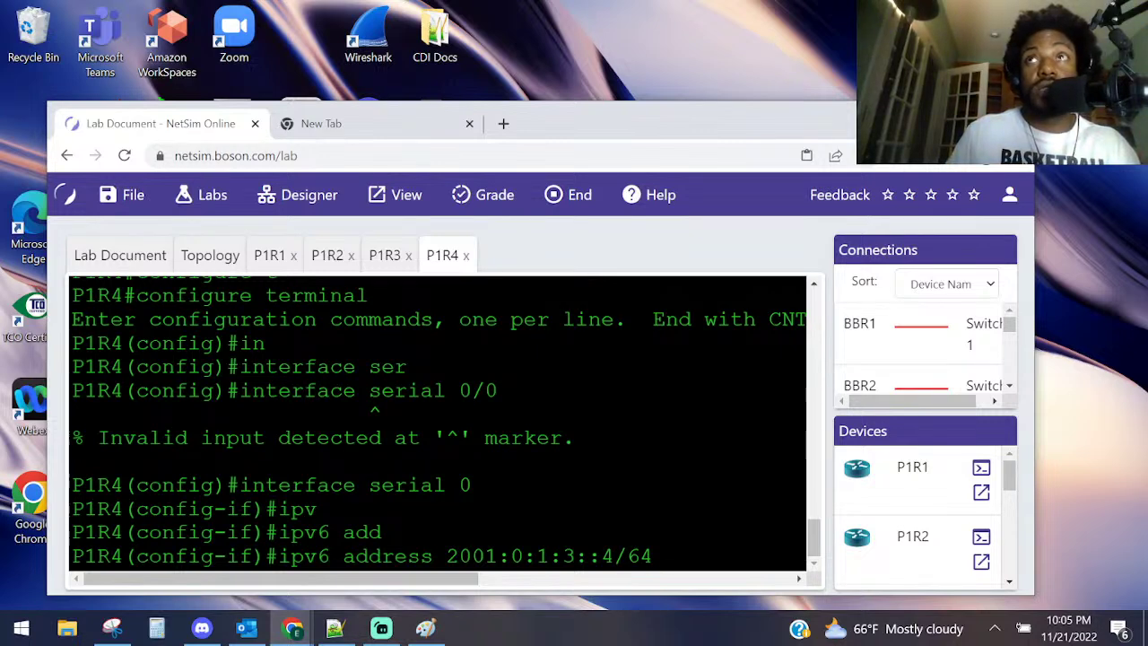
key("Return")
- Enter configuration for P1R4's interface fa0/0 and recall the IPv6 address command used for serial 0
type("inter")
type("fa0/0")
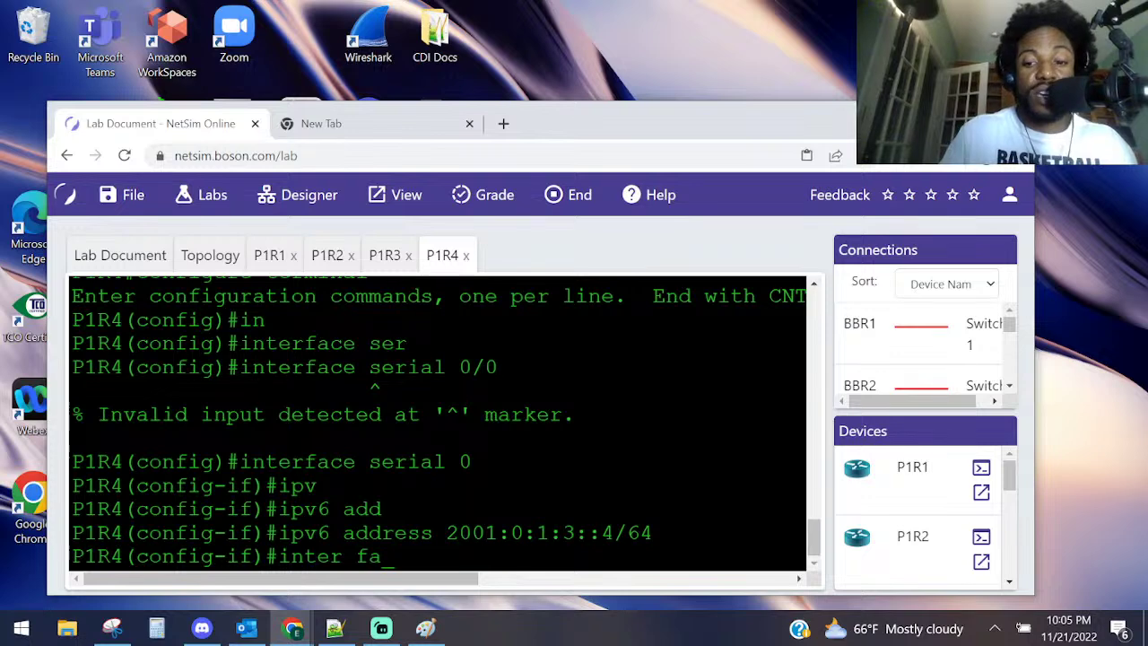
key("Return")
type("ipv")
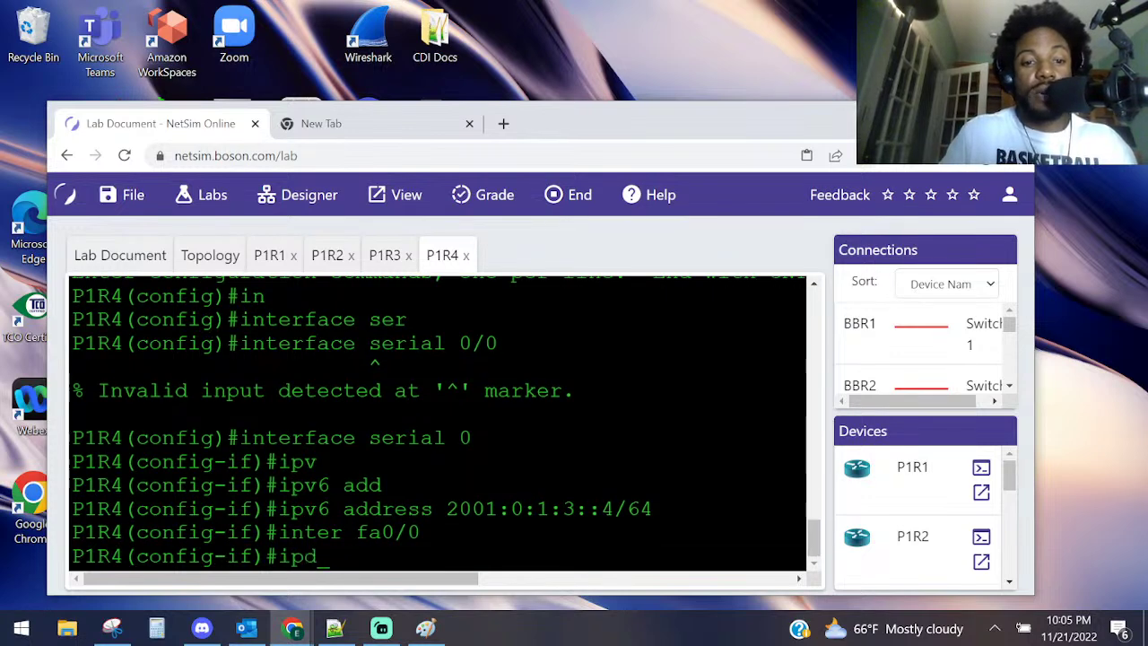
key("Tab")
type("add")
key("Tab")
key("Up")
key("Up")
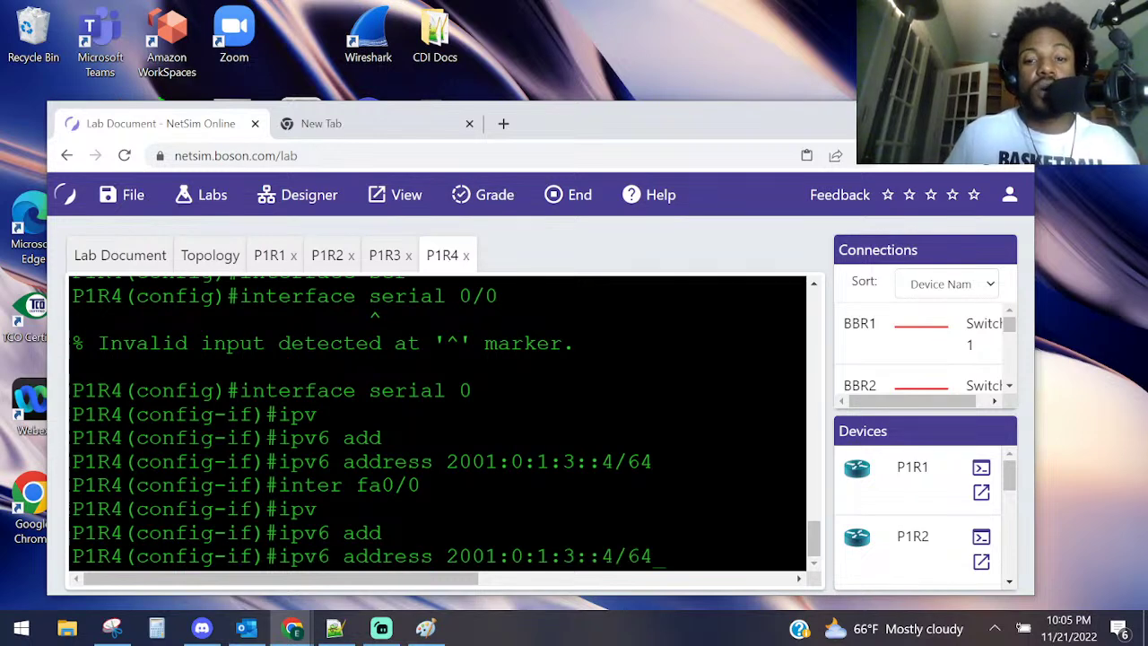
- Edit the recalled command to assign 2001:0:1:2::4/64 to P1R4's fa0/0 and run it
key("Left")
key("Left")
key("Left")
key("Left")
key("Left")
key("Left")
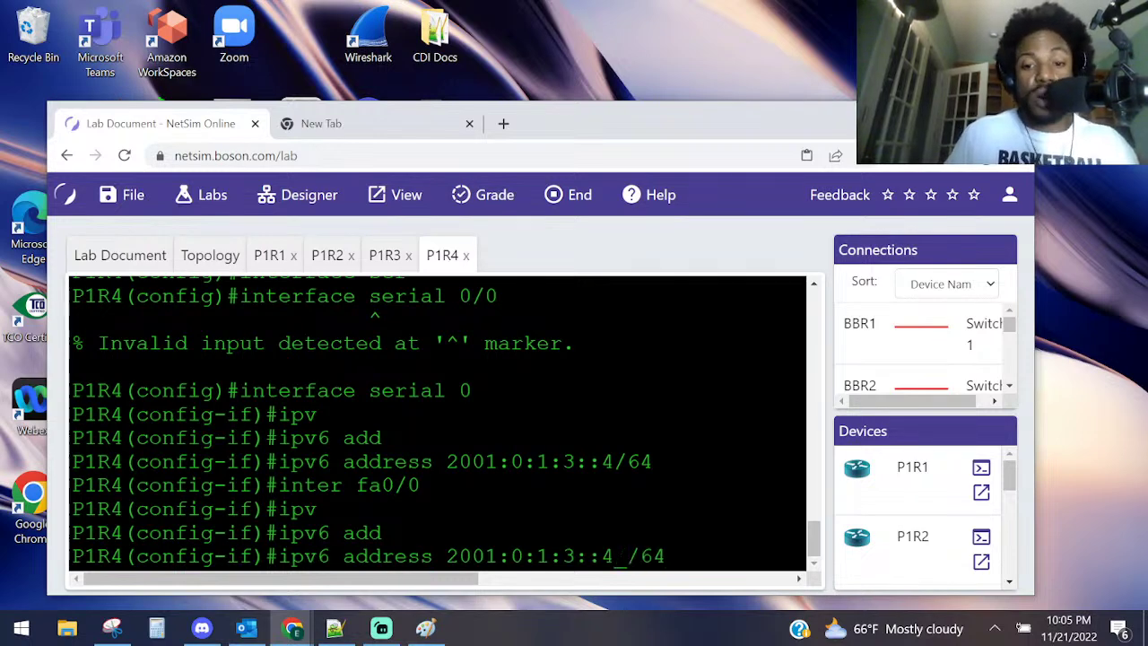
key("BackSpace")
type("2")
key("Right")
key("Right")
key("Right")
key("Right")
key("Right")
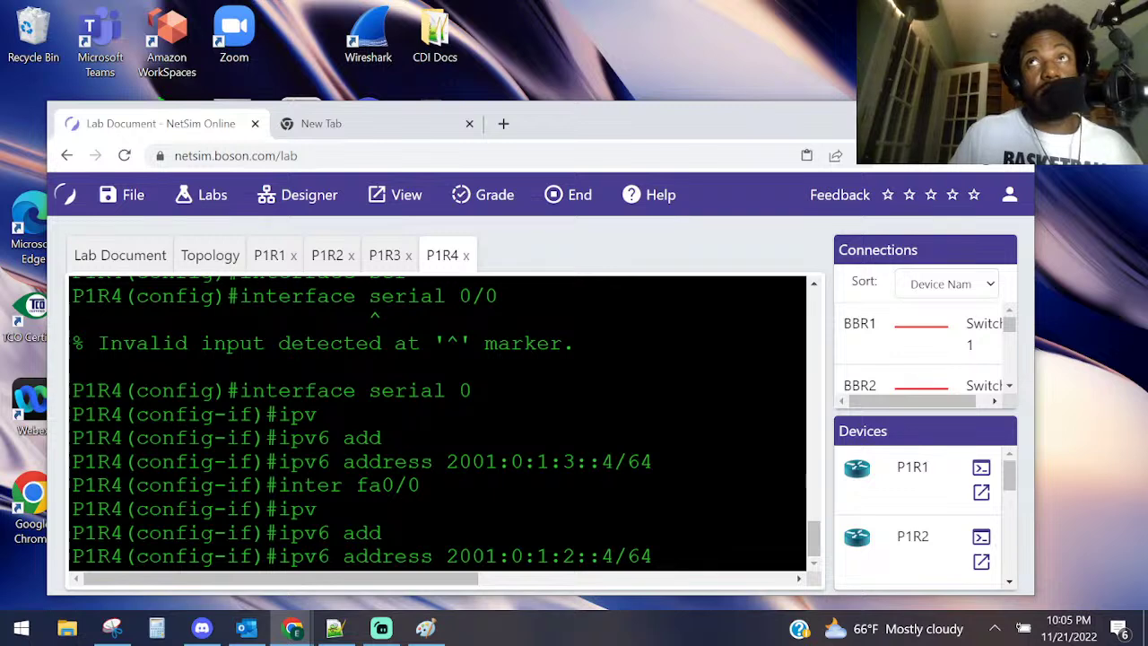
key("Return")
- Leave configuration mode on P1R4 and display its brief IPv6 interface summary
key("ctrl+z")
key("Return")
key("Return")
type("sho ipv")
key("Tab")
type("in")
key("Tab")
type("bri")
key("Return")
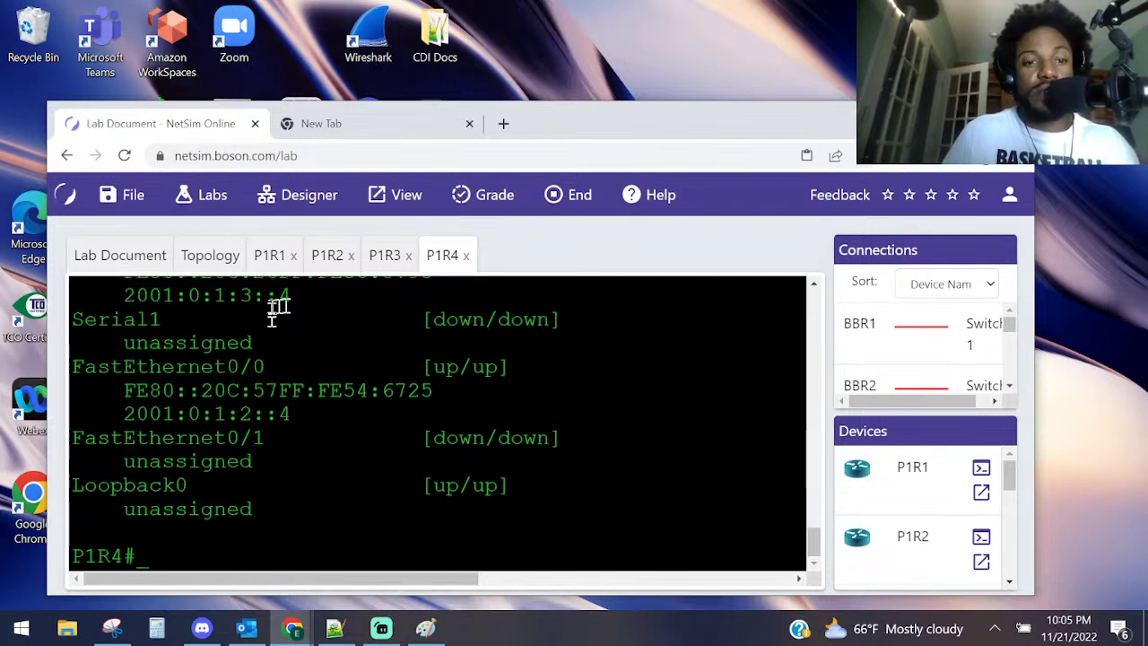
- Check the global IPv6 addresses of Serial0 and FastEthernet0/0 in P1R4's interface summary
scroll(292, 430, "up", 2)
left_click_drag(310, 384, 240, 386)
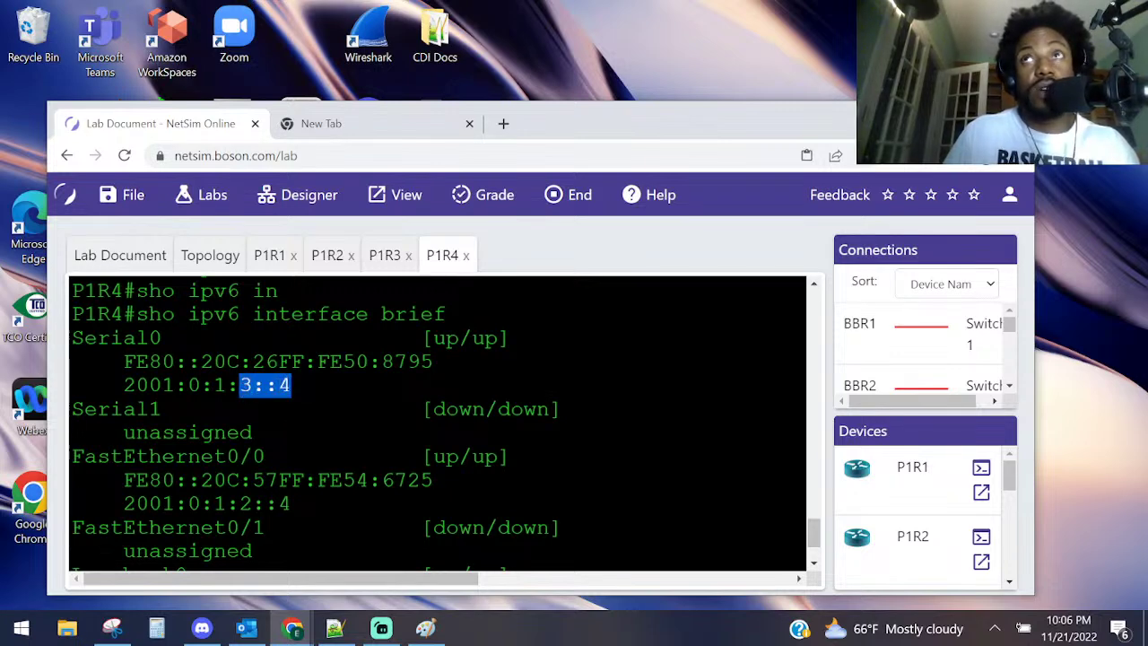
left_click_drag(305, 505, 228, 505)
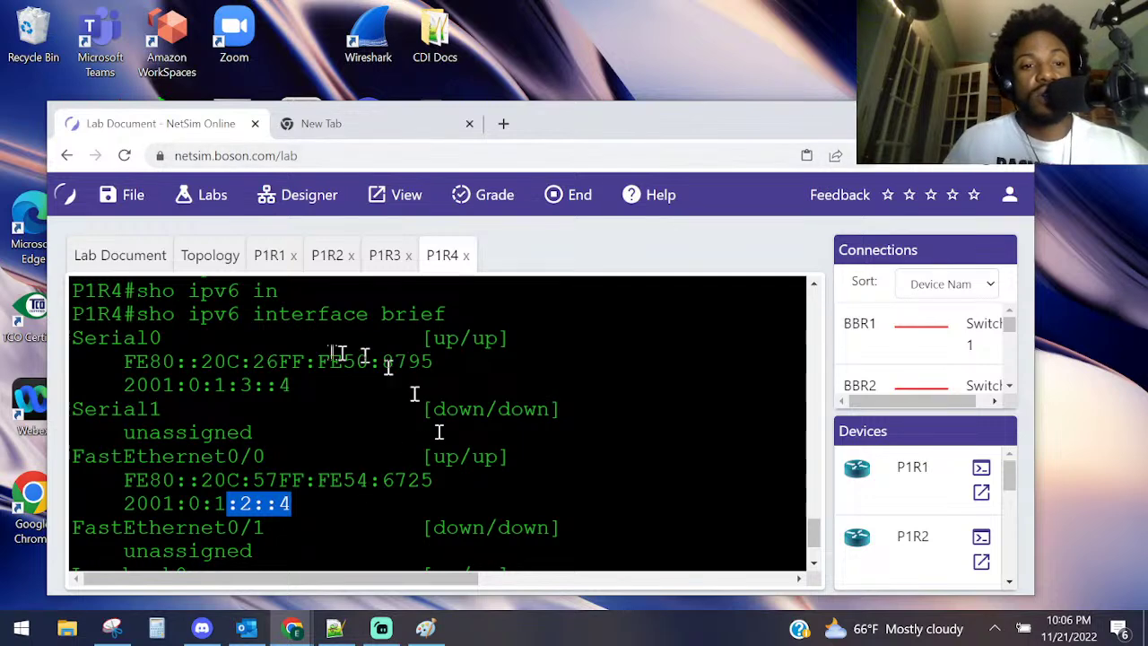
- Ping the IPv6 address 2001:1:2::4 from P1R4 and review the ping command against the interface summary
left_click(303, 409)
type("ping ipv")
key("Tab")
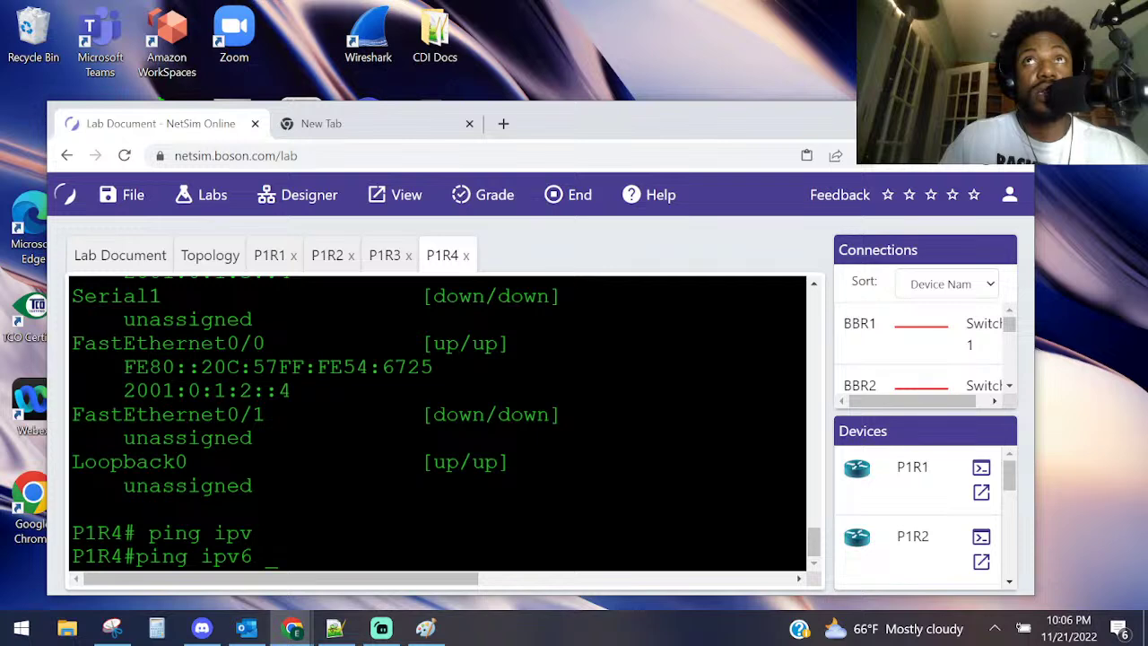
type("2001")
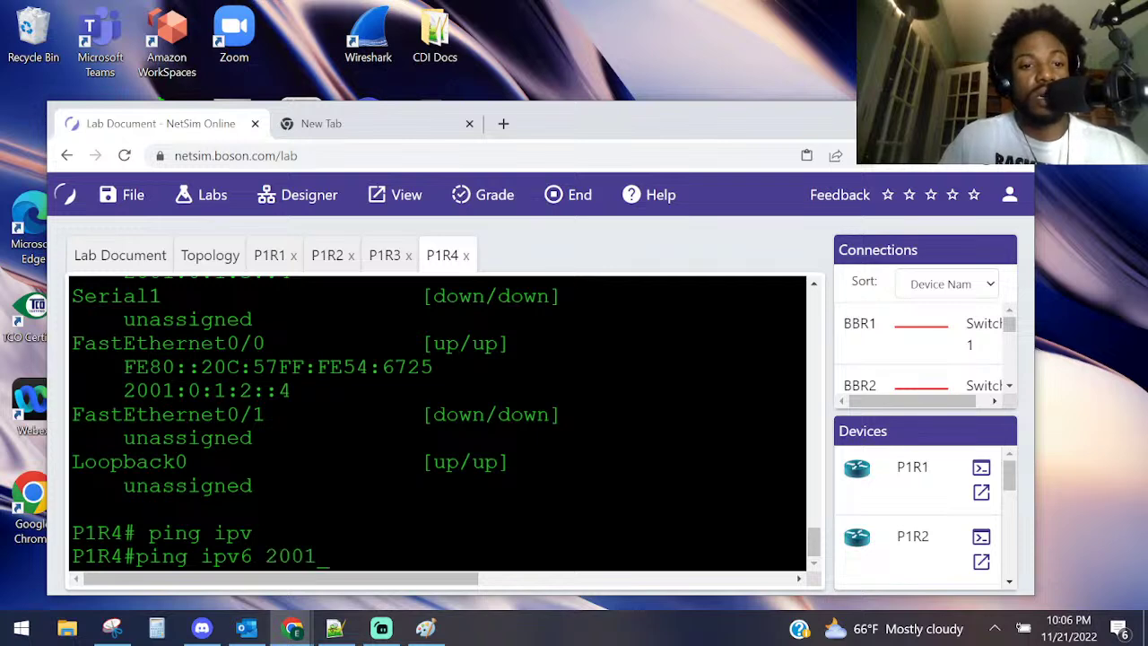
type(":1")
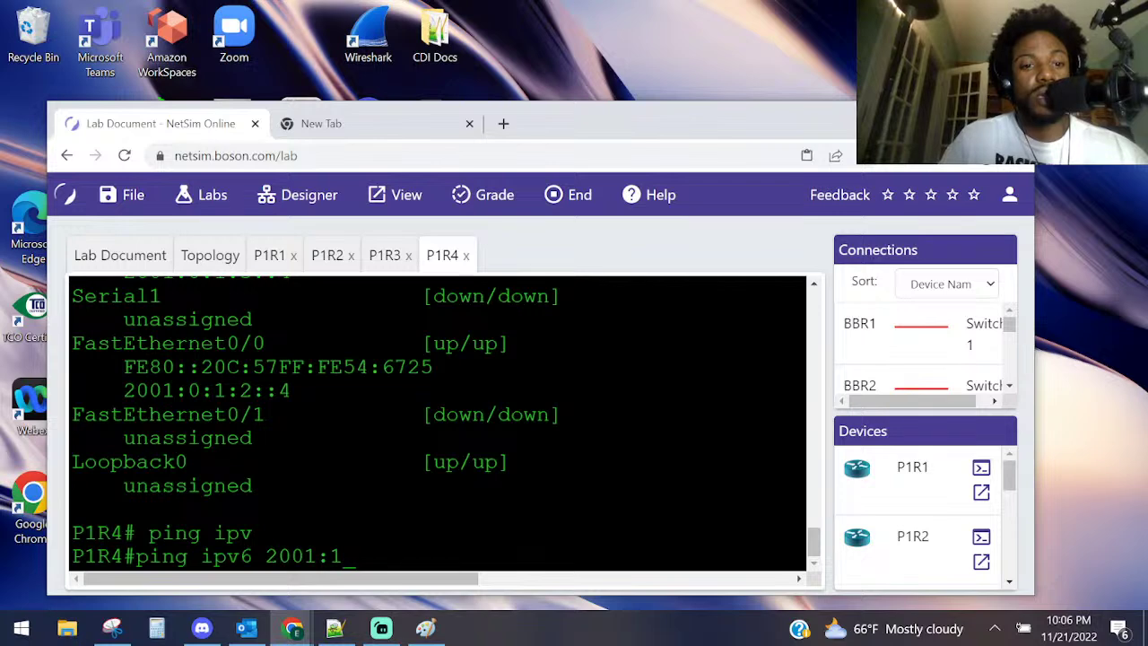
type(":2::4")
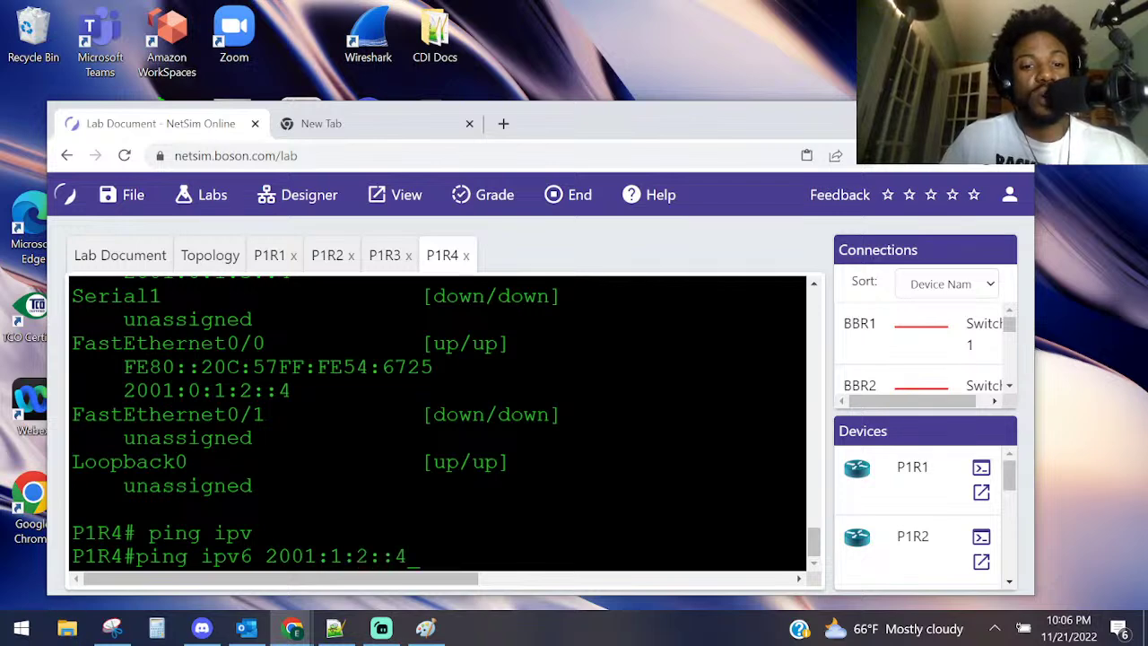
key("Return")
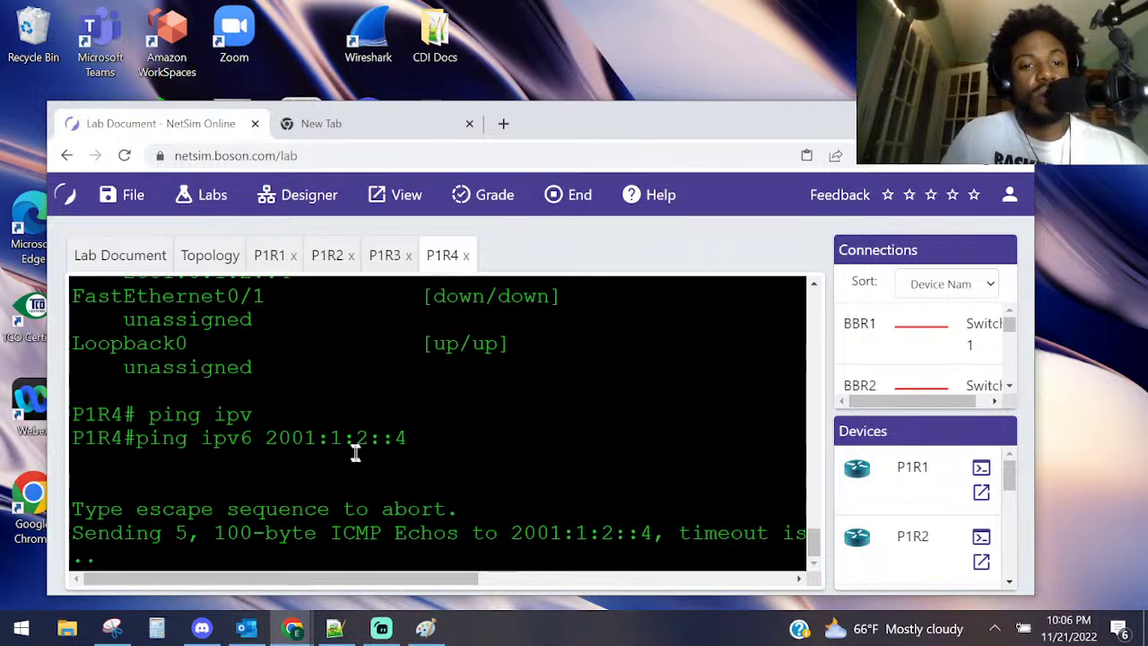
scroll(373, 430, "up", 1)
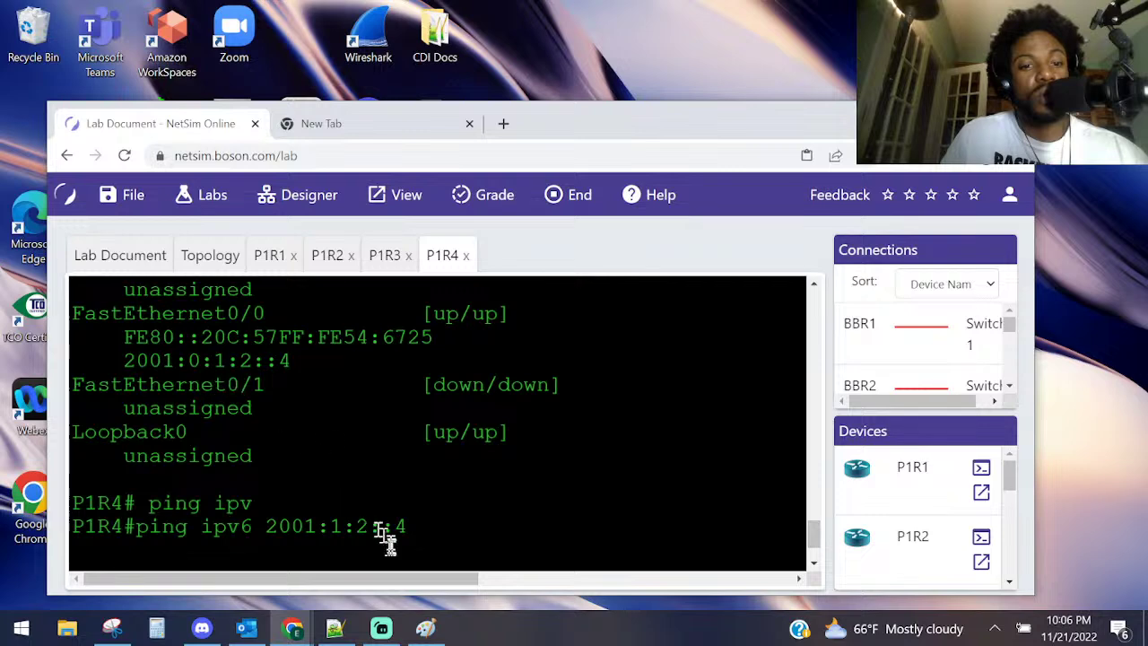
scroll(350, 538, "down", 1)
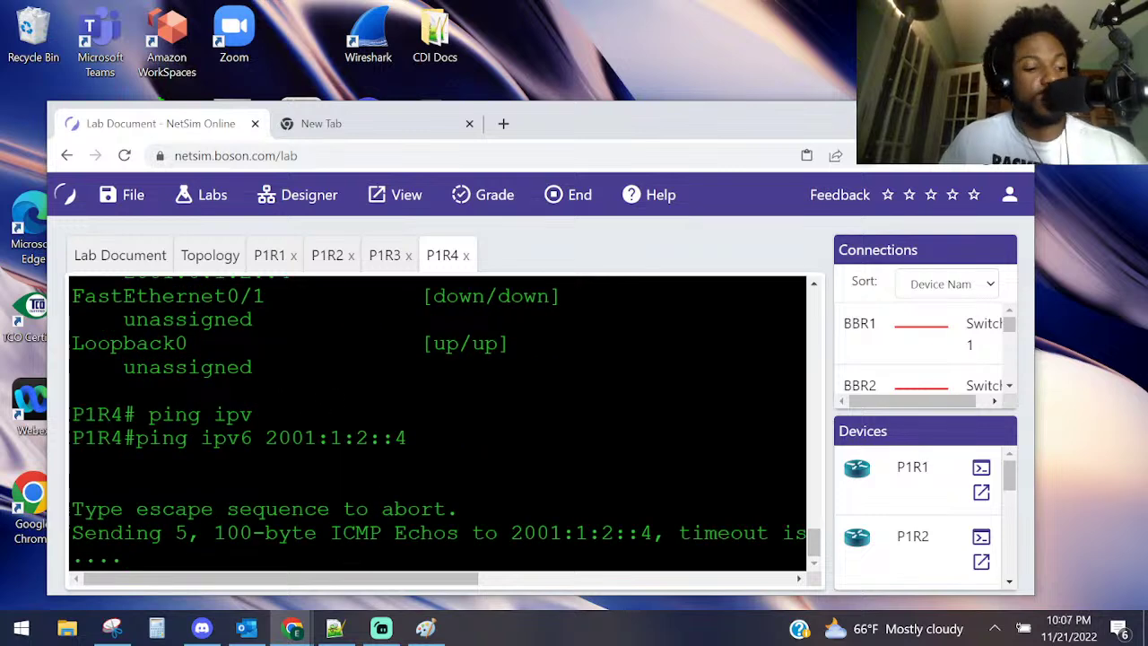
- Recall the last ping command on P1R4 and compare its address with the Serial0 and FastEthernet0/0 addresses in the interface summary
key("Up")
key("Left")
key("Left")
key("Left")
key("Left")
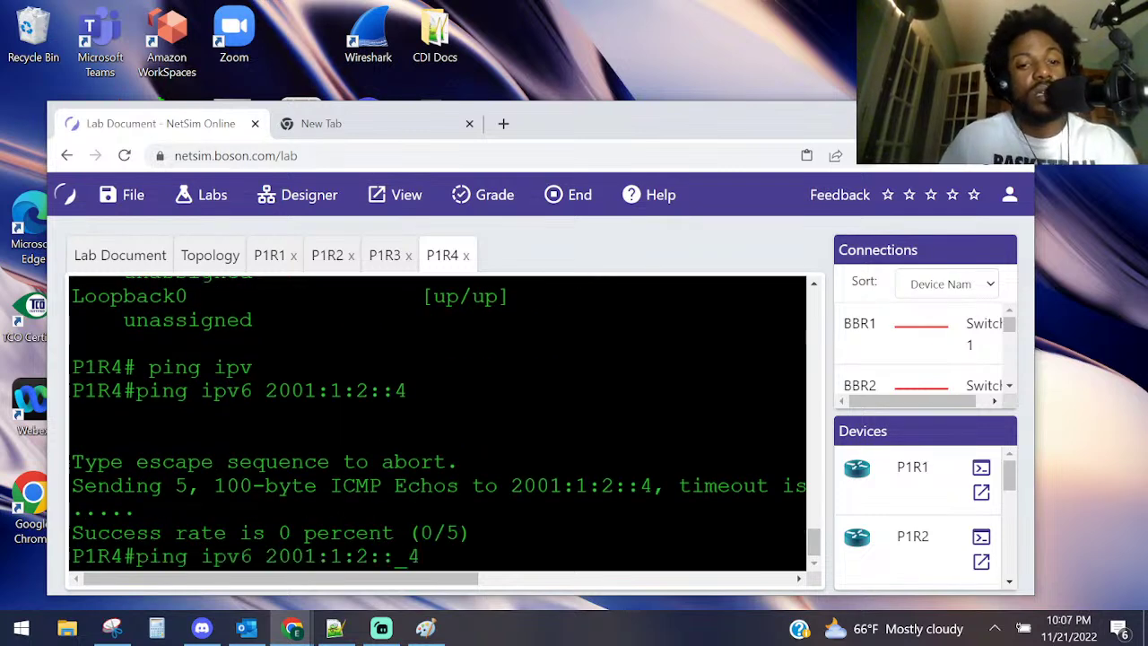
key("Left")
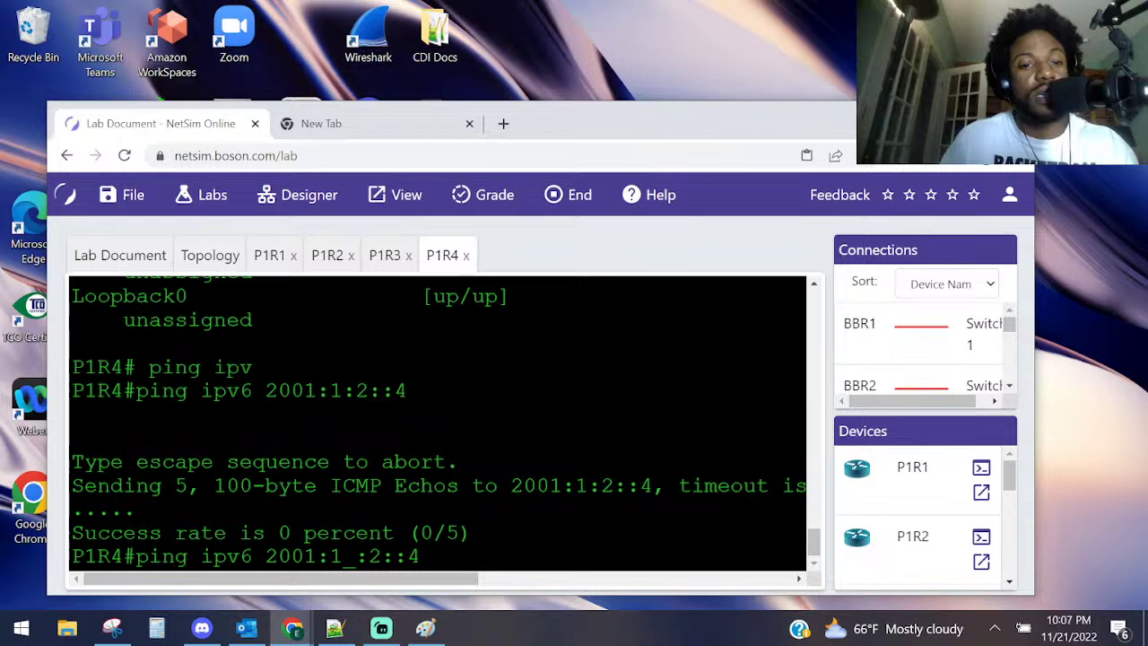
scroll(439, 422, "up", 1)
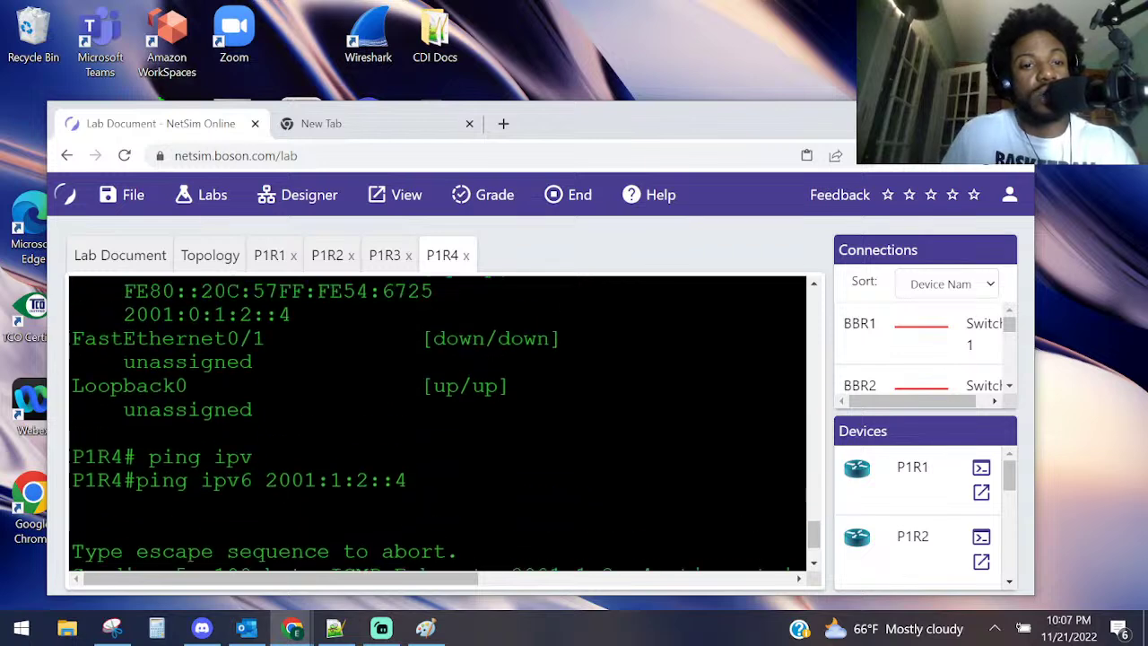
scroll(440, 422, "down", 2)
scroll(287, 479, "up", 3)
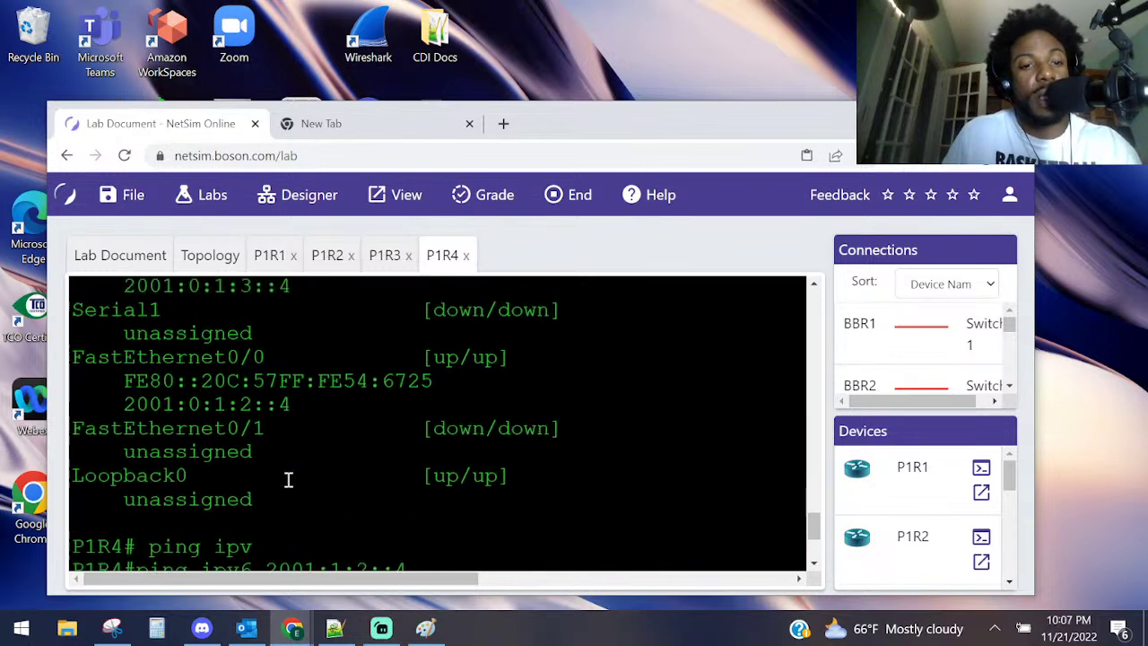
scroll(287, 479, "up", 1)
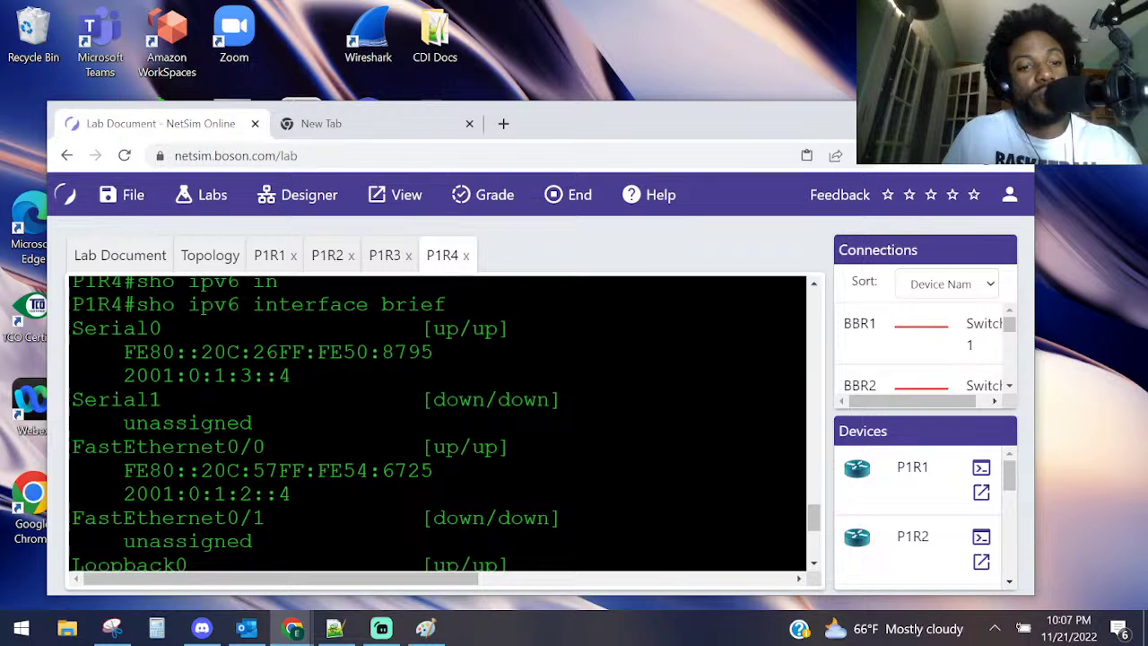
- Correct the recalled ping command's target to 2001:0:1:2::4 on P1R4 and run it
key("Up")
key("Left")
key("Left")
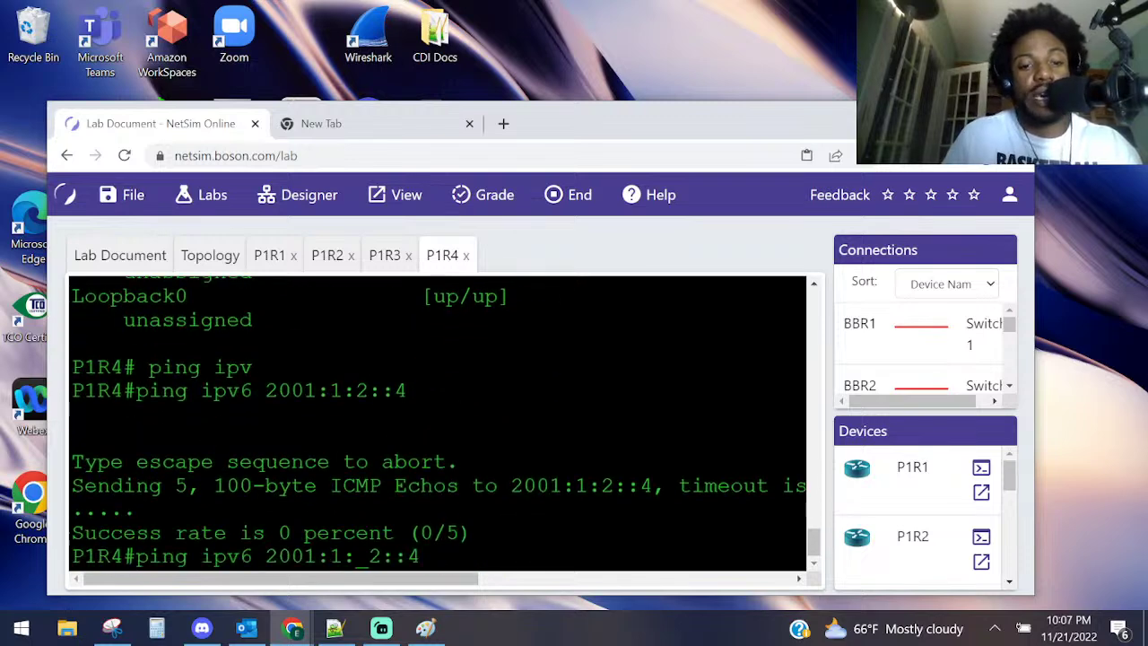
key("Left")
key("Left")
key("Left")
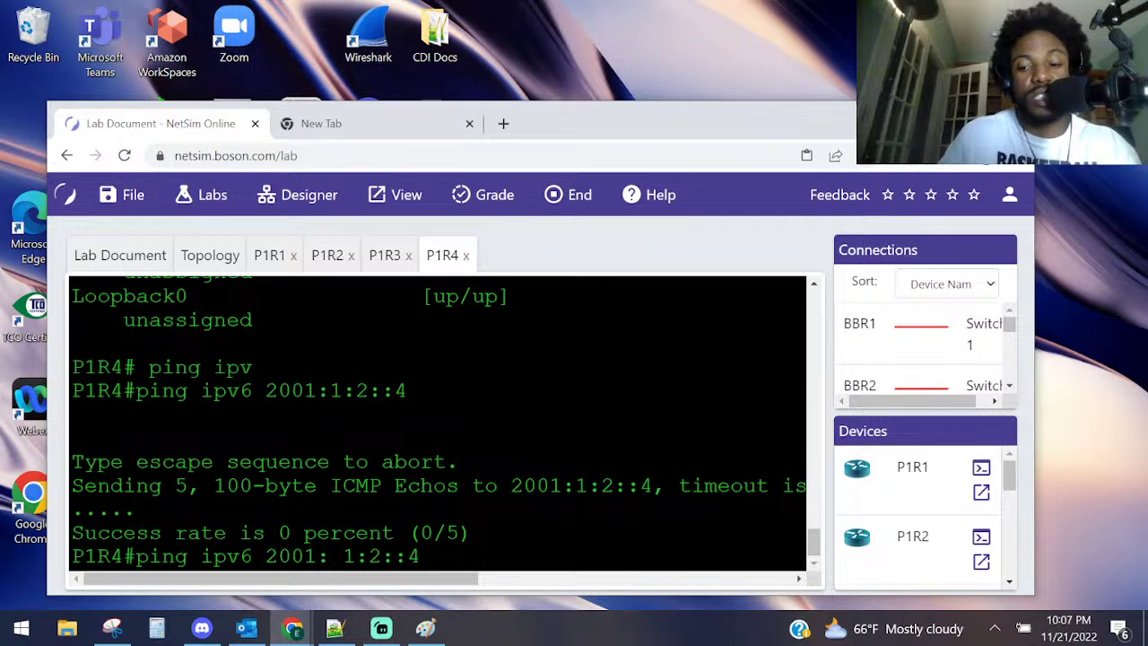
type("0:")
key("Right")
key("Right")
key("Right")
key("Right")
key("Right")
key("Right")
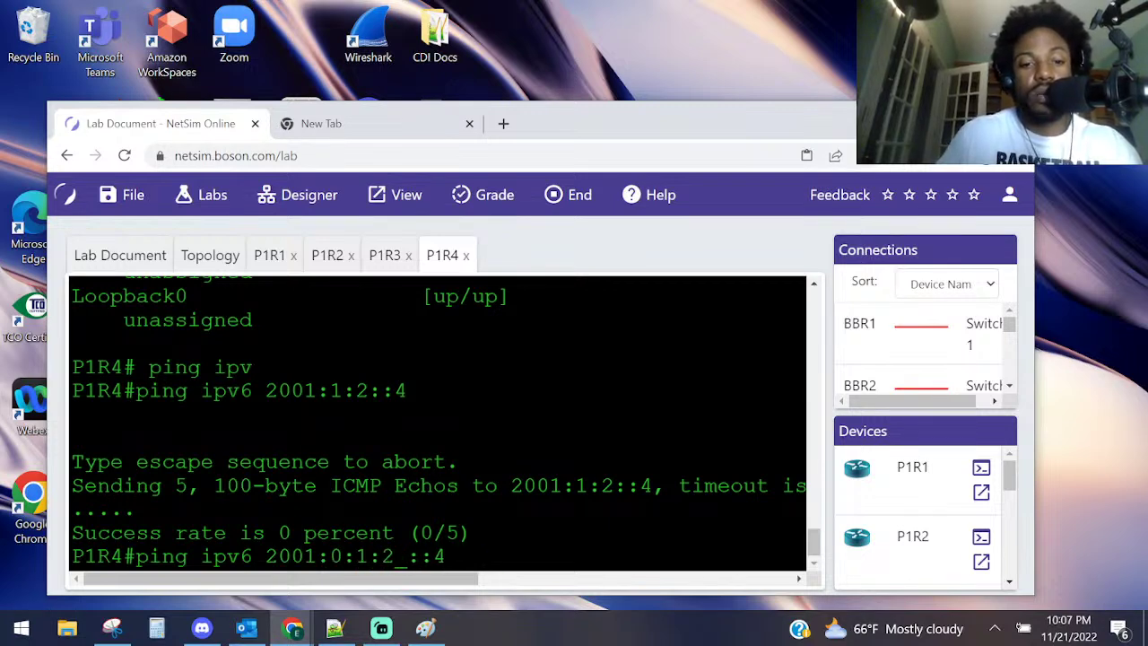
key("Return")
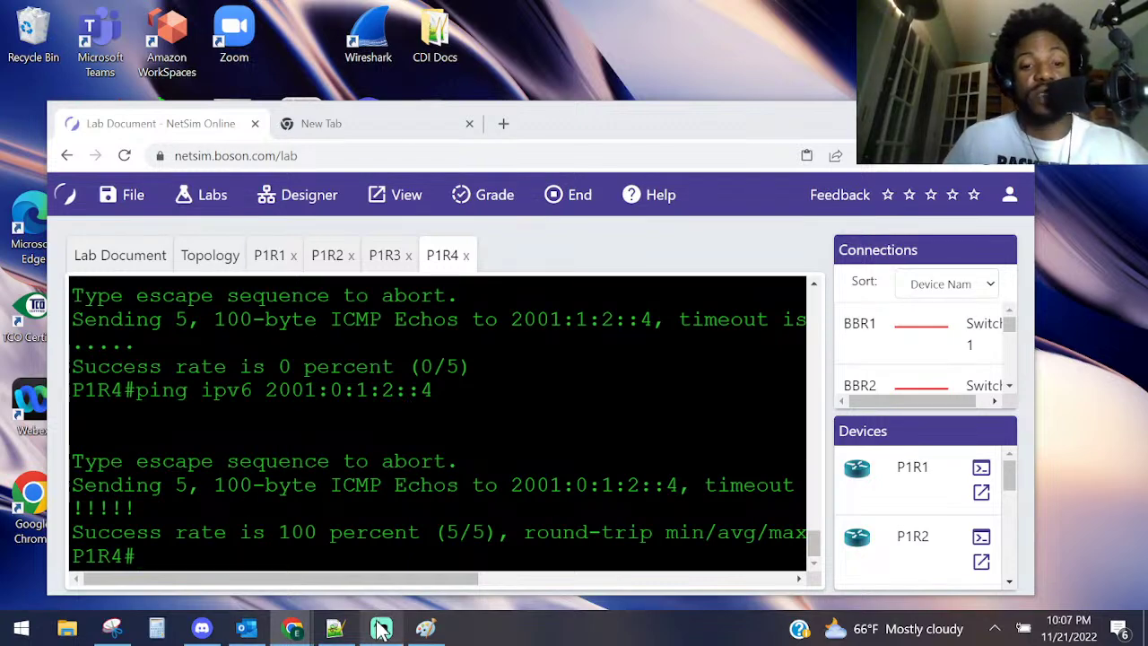
- Switch to Paint and undo all the orange underlines on the topology diagram
left_click(426, 632)
key("ctrl+z")
key("ctrl+z")
key("ctrl+z")
key("ctrl+z")
key("ctrl+z")
key("ctrl+z")
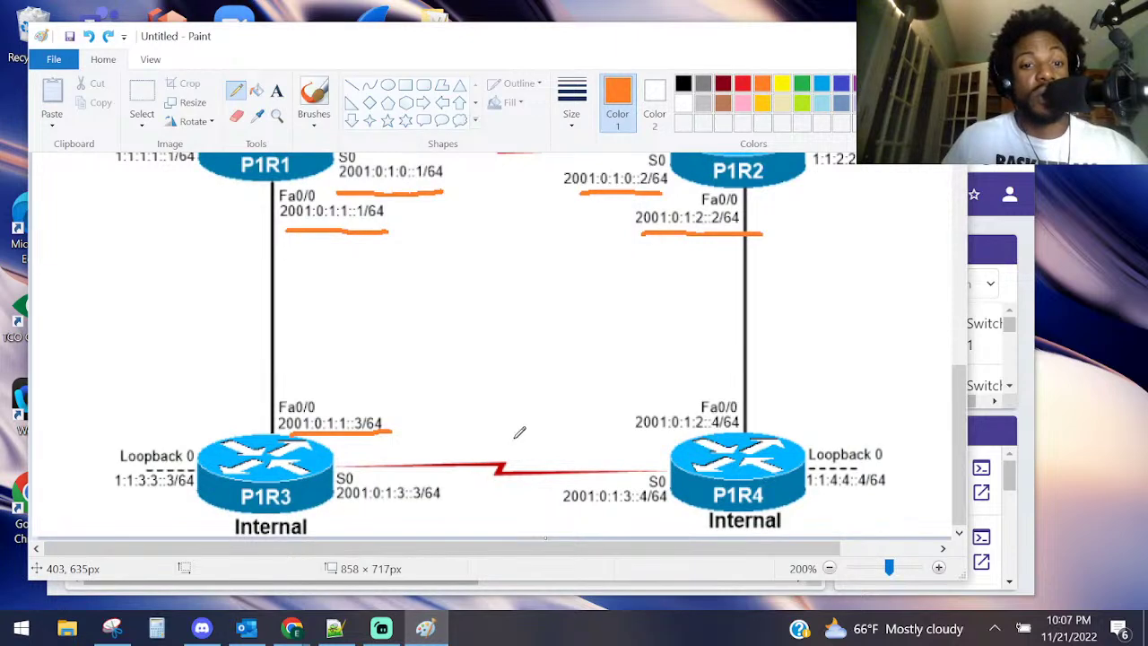
key("ctrl+z")
key("ctrl+z")
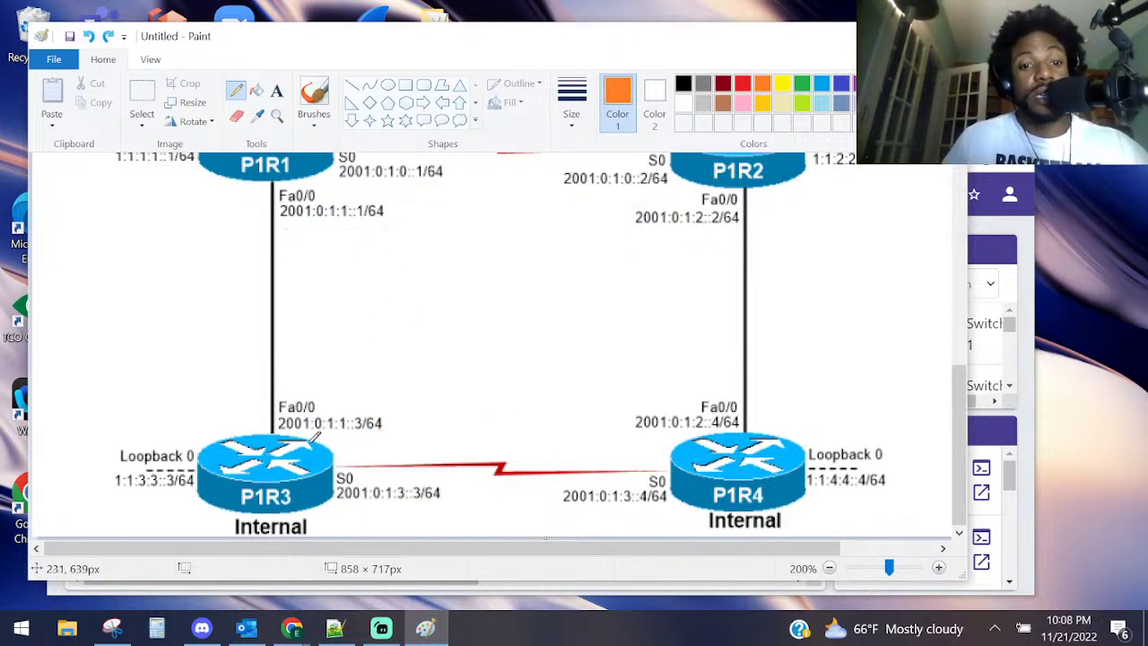
scroll(318, 438, "up", 2)
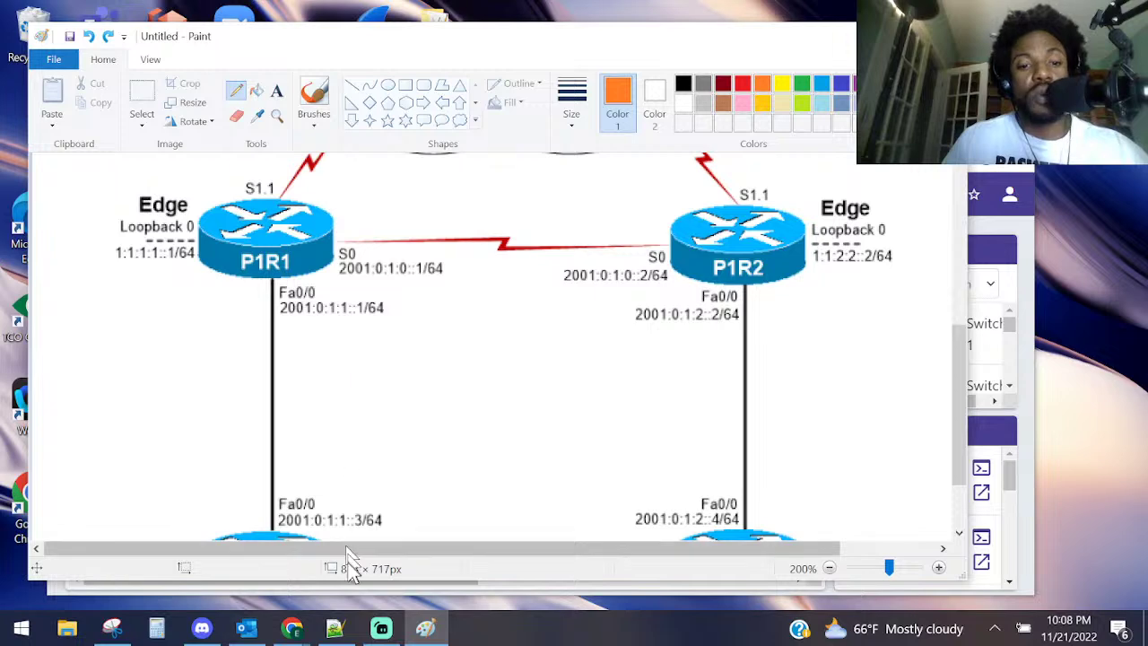
- Switch back to NetSim and display the IPv6 EIGRP neighbors on P1R4
key("alt+Tab")
key("alt+Tab")
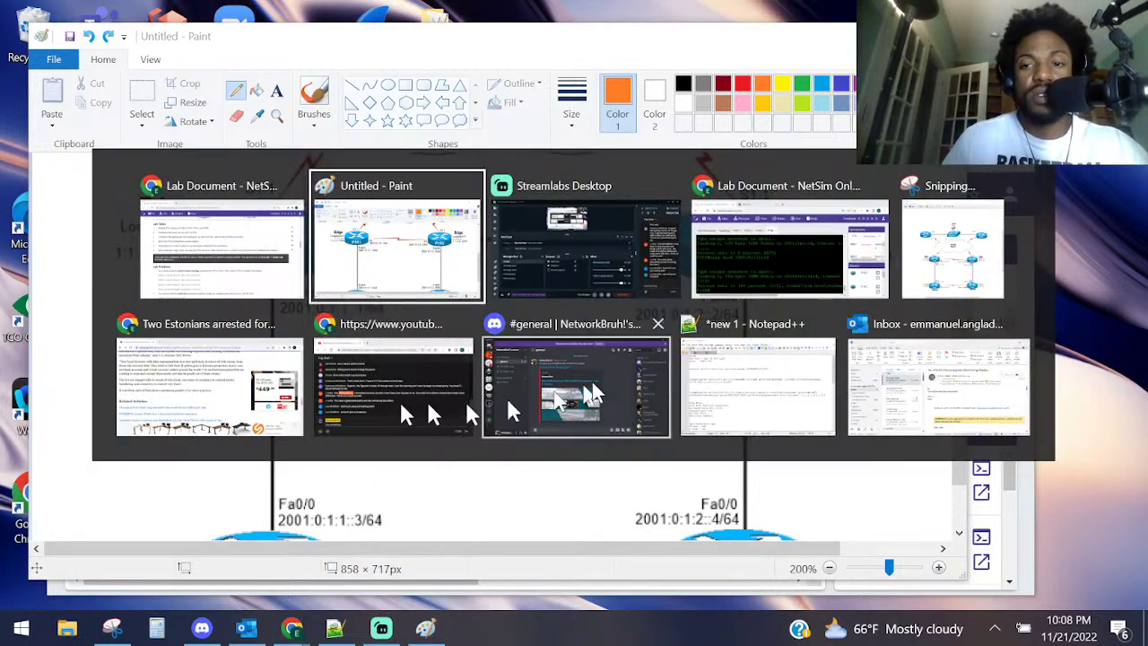
left_click(807, 271)
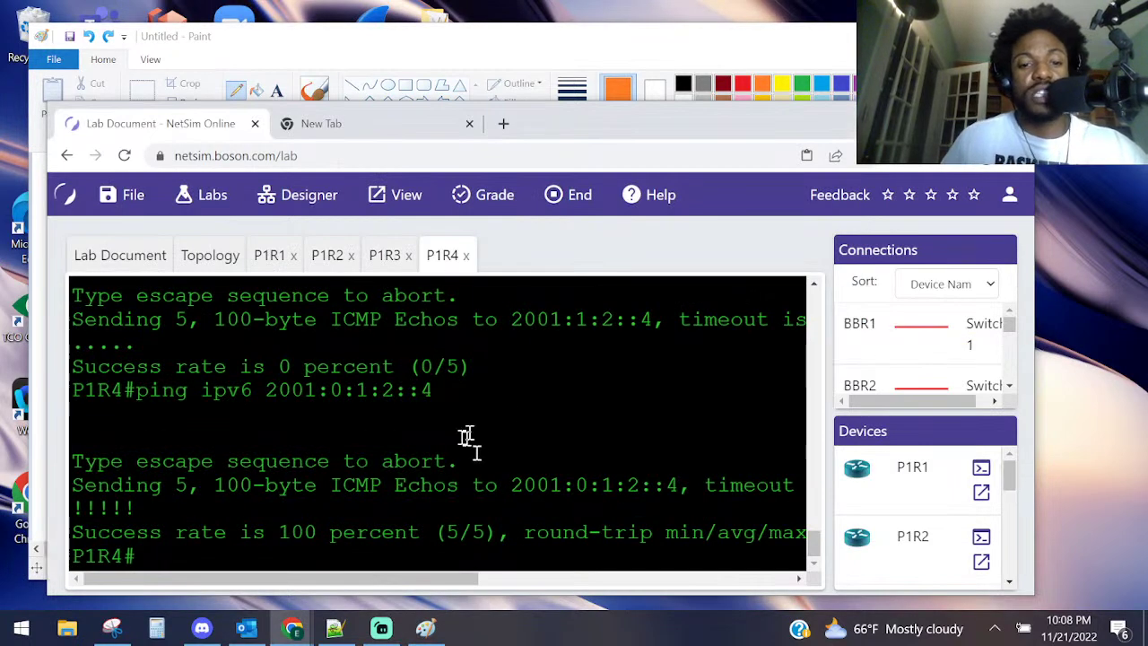
key("Return")
key("Return")
key("Return")
type("sho")
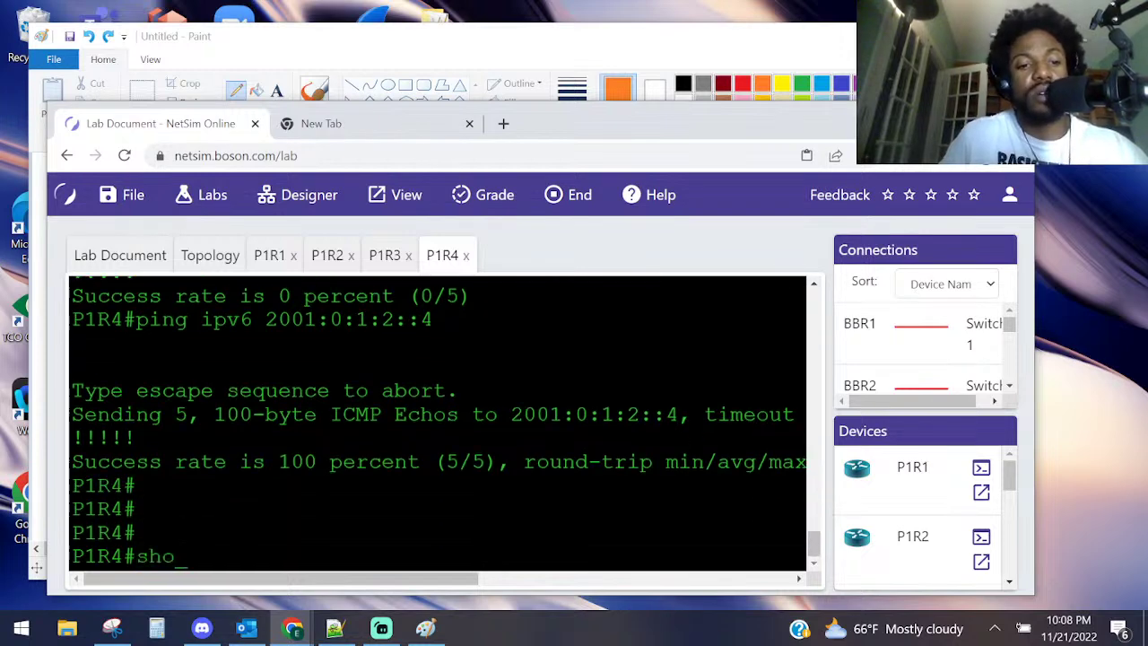
type(" ipv")
key("Tab")
type("ei")
key("Tab")
type("ne")
key("Tab")
key("Return")
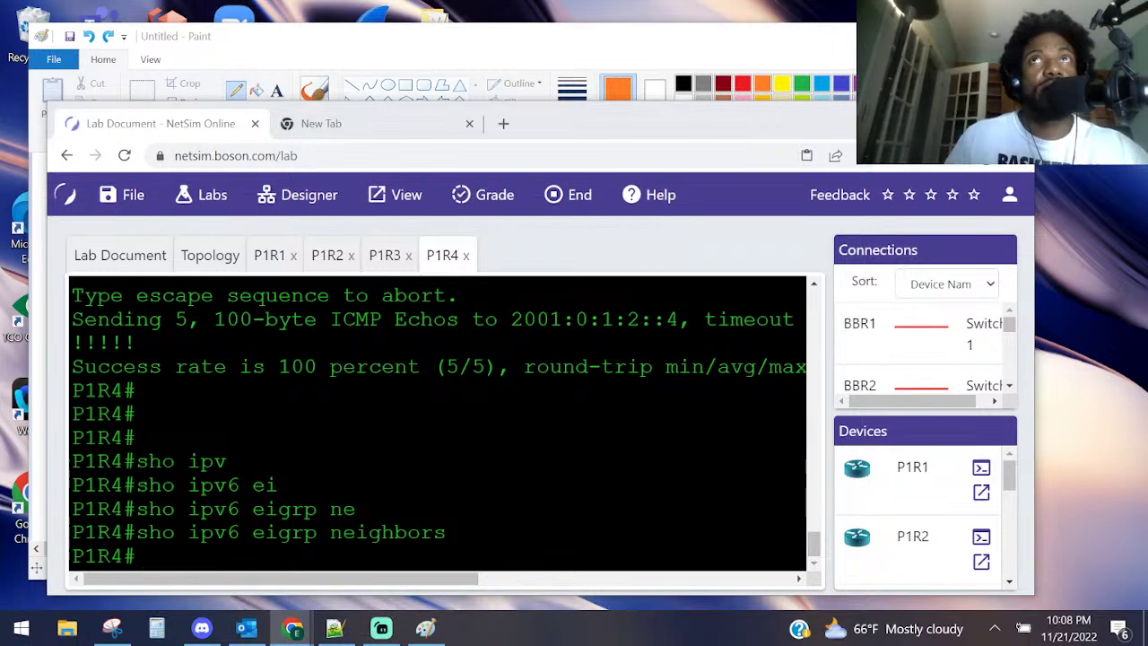
- Open P1R2's console and try to ping the IPv6 address 2001:0:1:0::2
left_click(327, 259)
type("ipv6 2001:0:1:0::2")
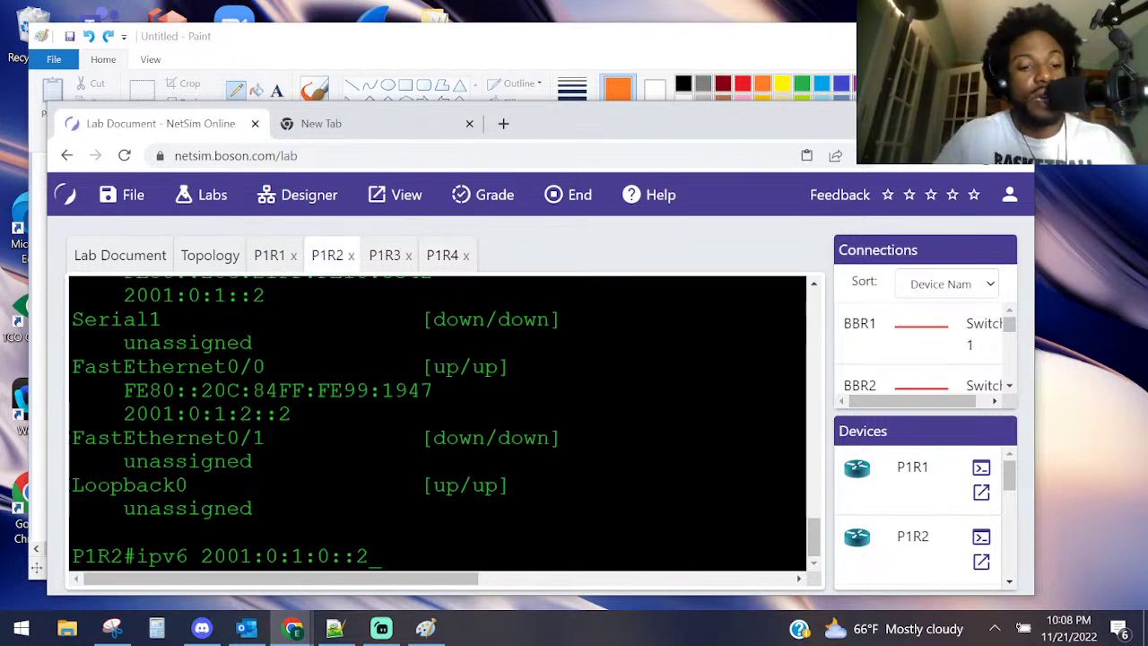
key("Home")
type("ping")
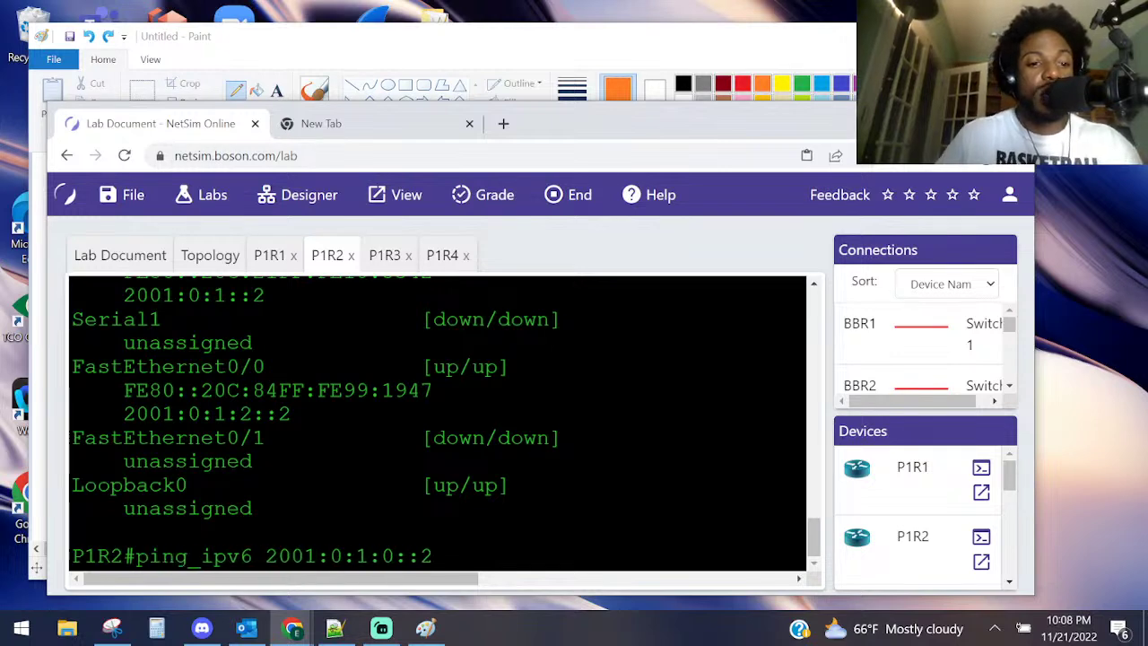
key("Return")
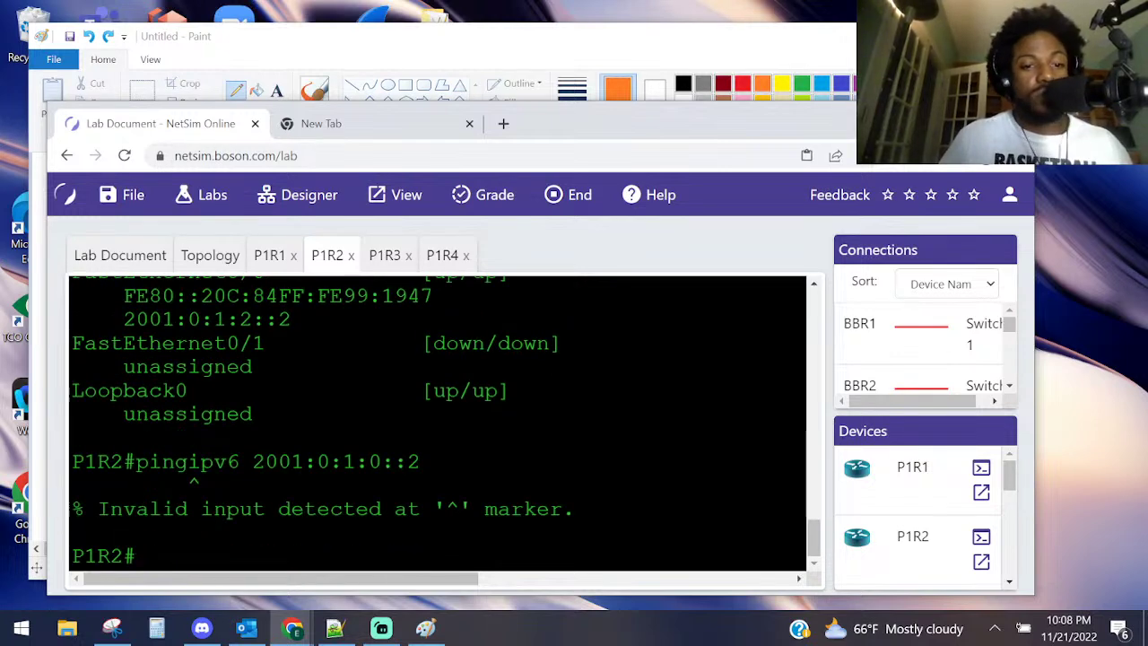
- Insert the missing space after ping in P1R2's recalled command and run ping ipv6 2001:0:1:0::2
key("Up")
key("Left")
key("Left")
key("Left")
key("Left")
key("Left")
key("Left")
key("Left")
key("Left")
key("Left")
key("Left")
key("Left")
key("Left")
key("Left")
key("Left")
key("Left")
key("Left")
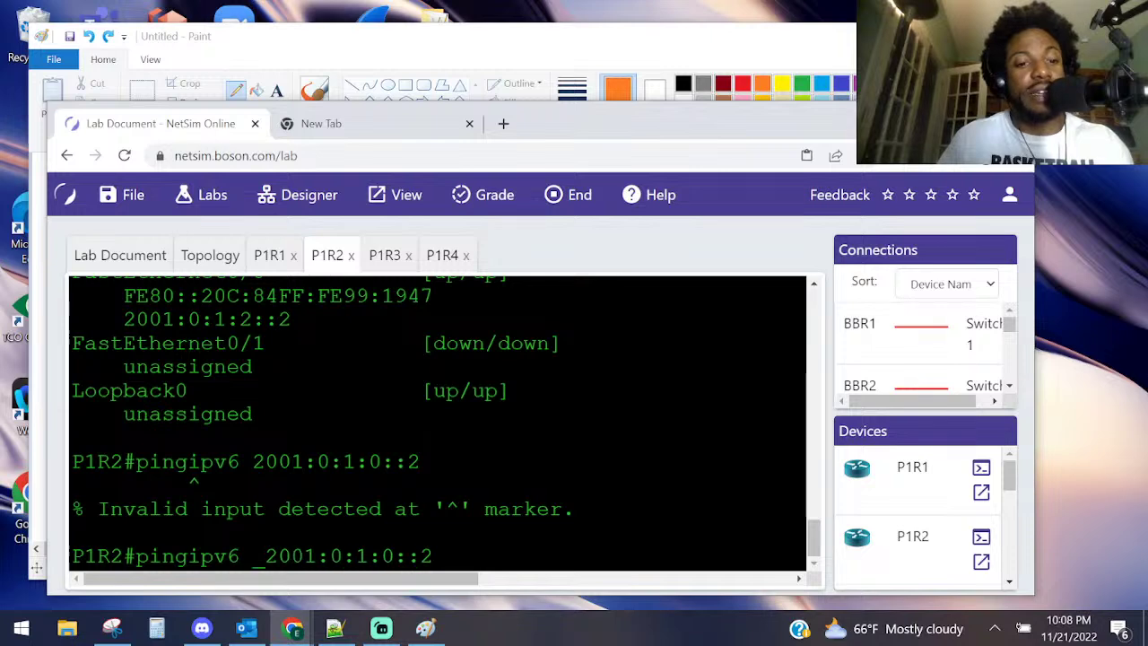
key("Left")
key("Left")
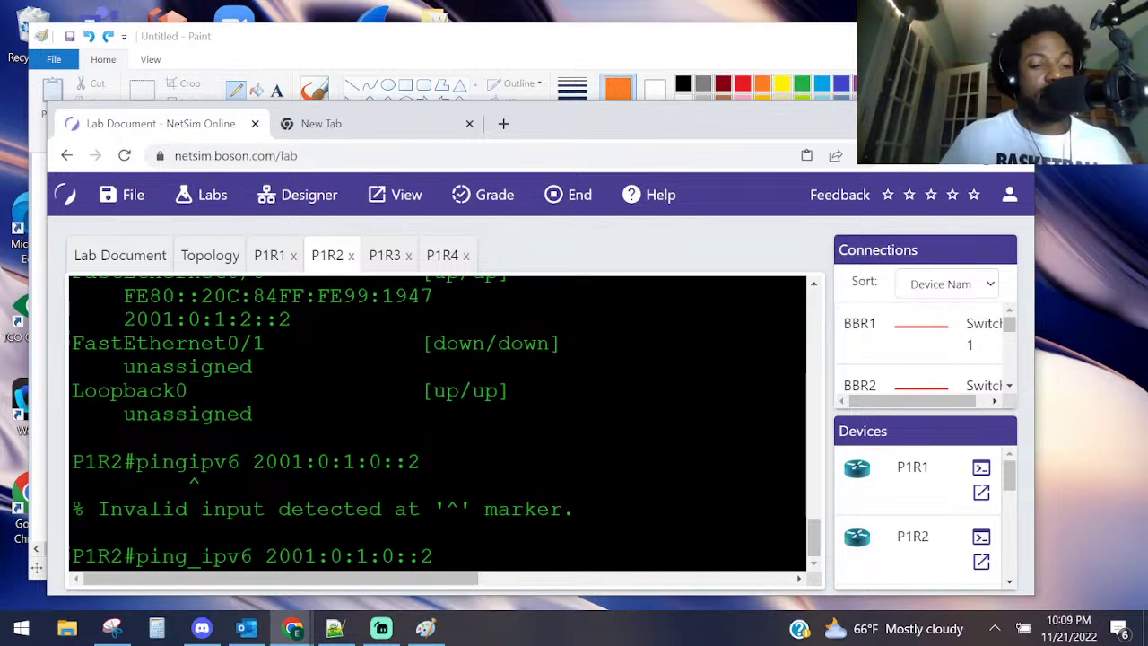
key("Return")
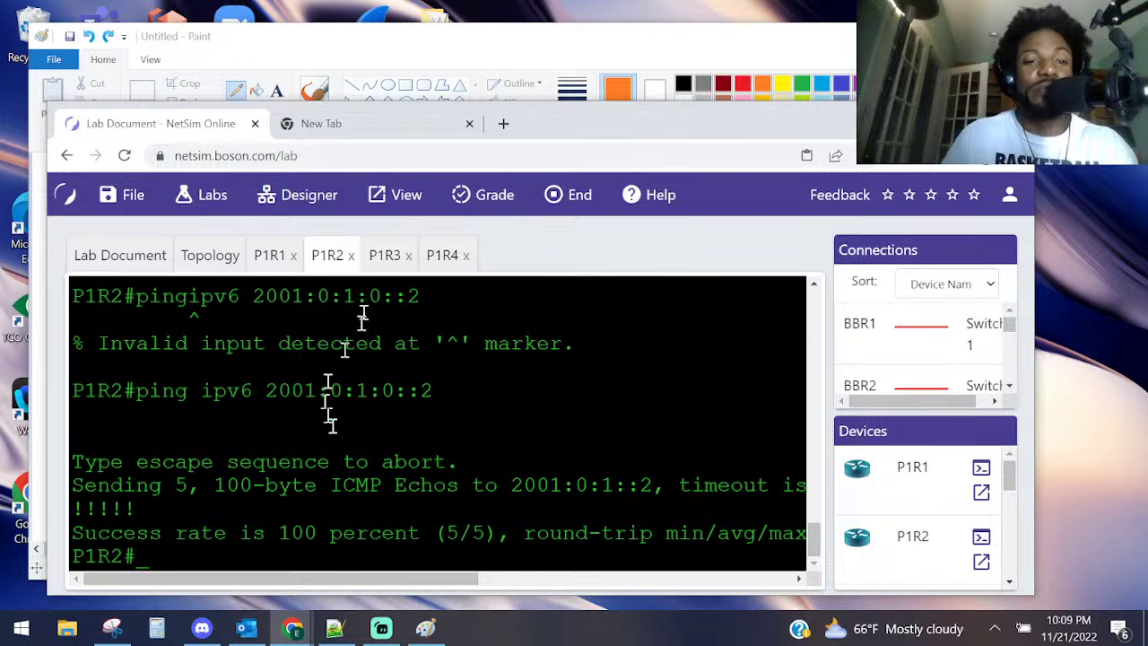
- Switch to Paint and mark the P1R1–P1R3, P1R1–P1R2 and P1R2–P1R4 links with orange strokes on the topology diagram
left_click(397, 77)
scroll(408, 381, "down", 3)
left_click_drag(304, 394, 275, 226)
scroll(384, 229, "up", 9)
left_click_drag(359, 414, 605, 410)
scroll(603, 409, "down", 8)
left_click_drag(687, 272, 690, 387)
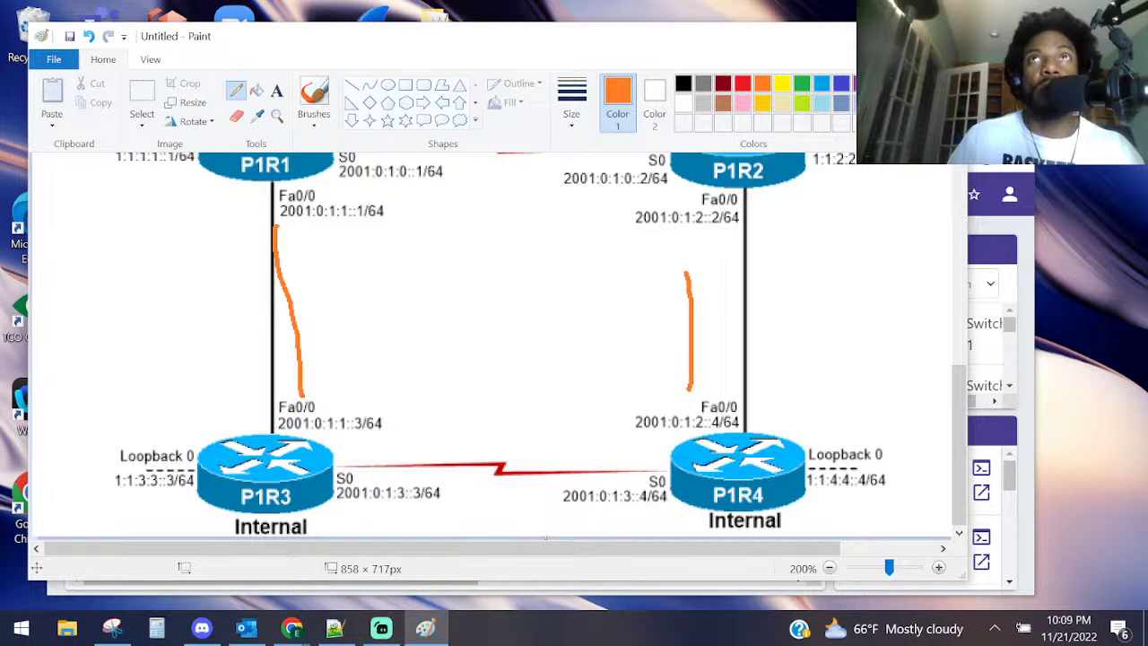
key("alt+Tab")
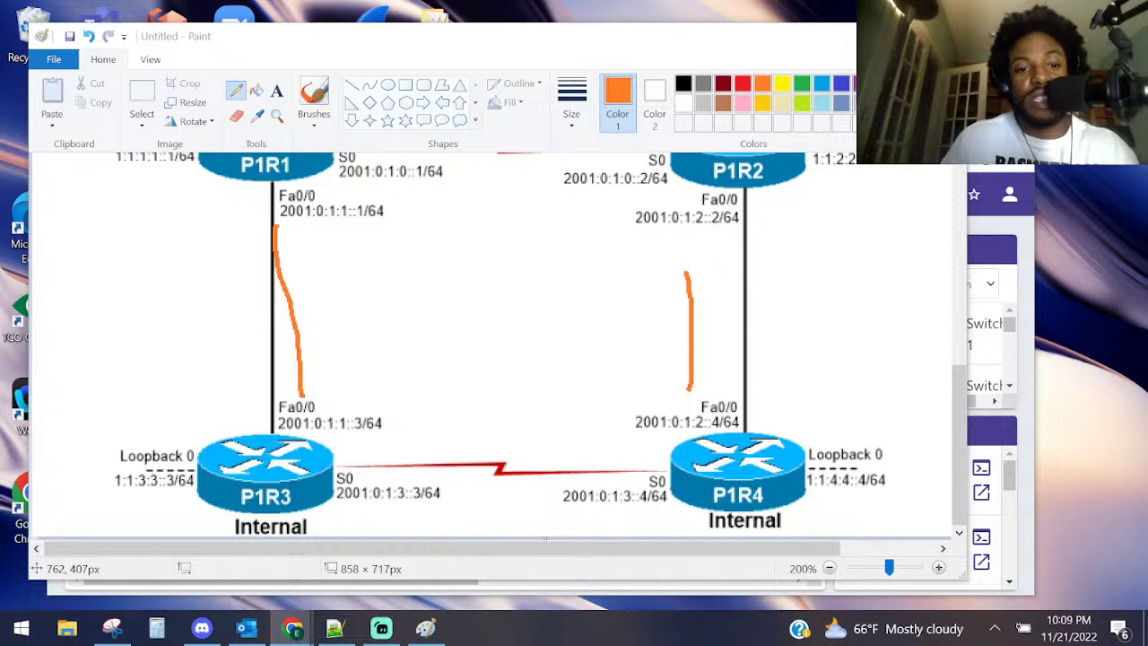
scroll(556, 453, "up", 2)
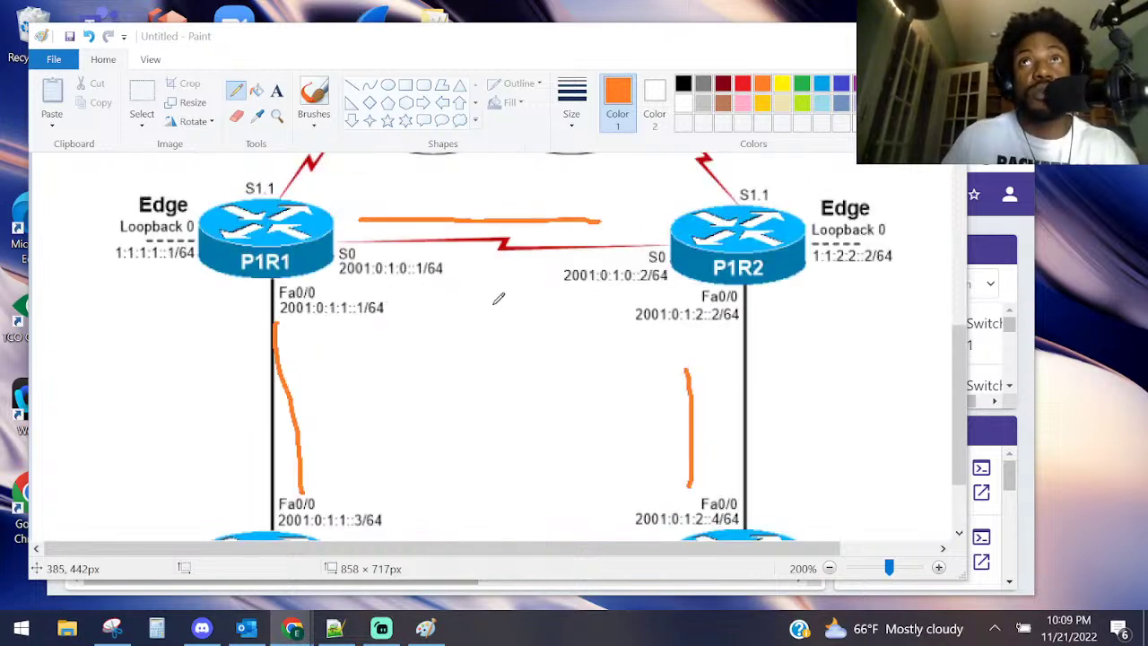
scroll(499, 299, "down", 2)
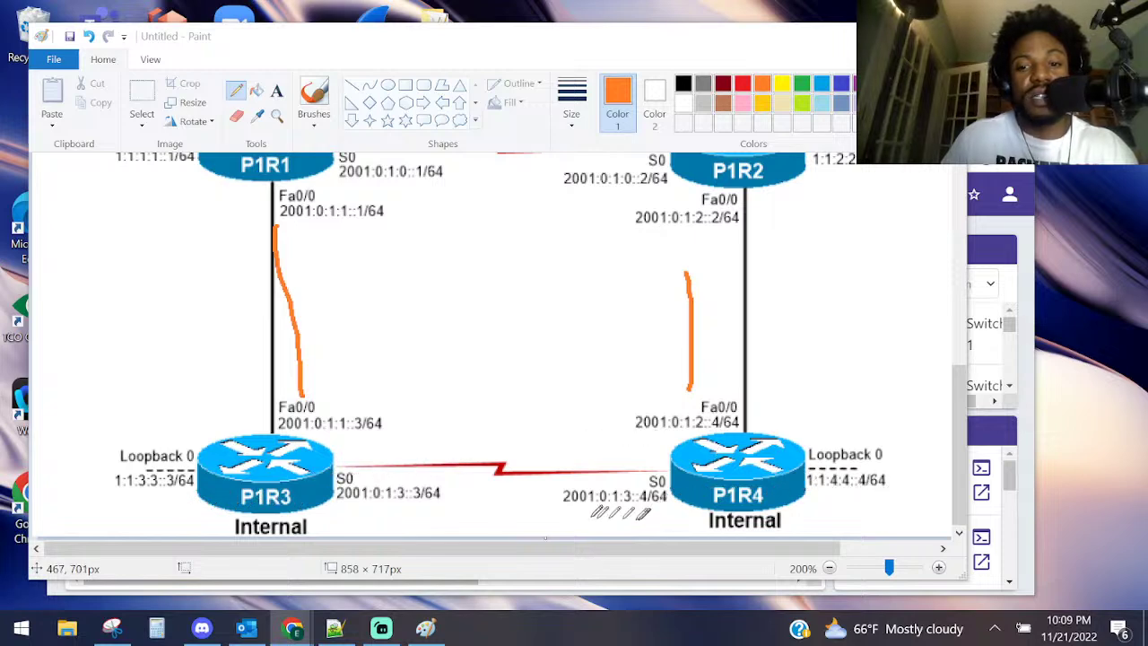
left_click(566, 514)
left_click_drag(651, 511, 544, 509)
key("ctrl+z")
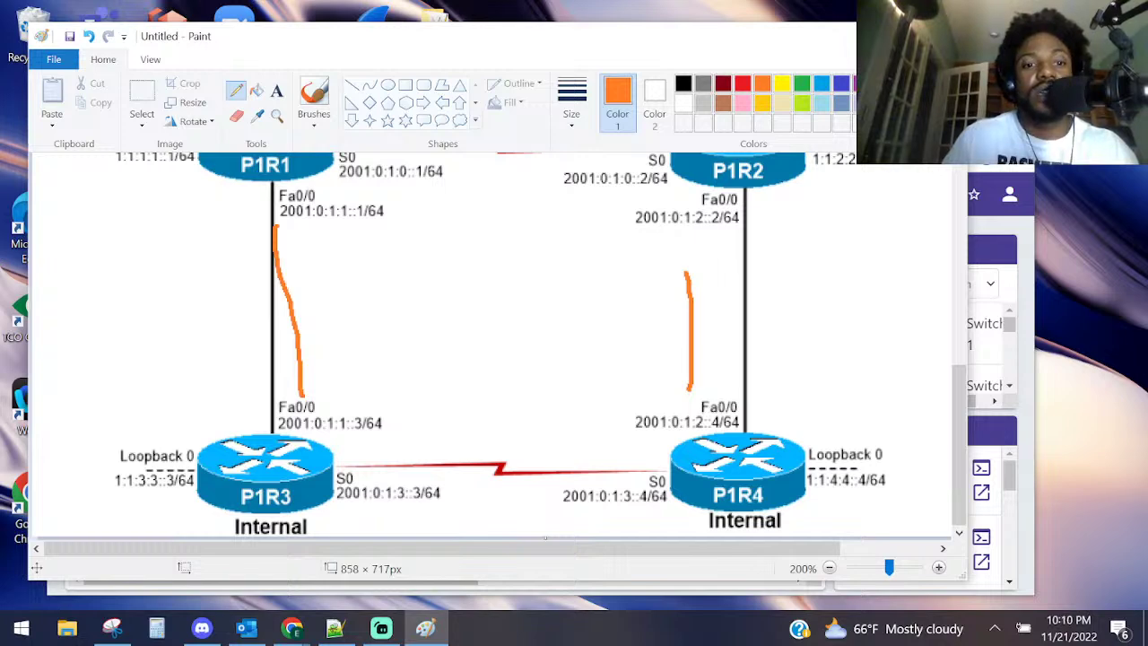
- Retrace the orange mark beside the P1R2–P1R4 link from P1R2 down toward P1R4
key("alt+Tab")
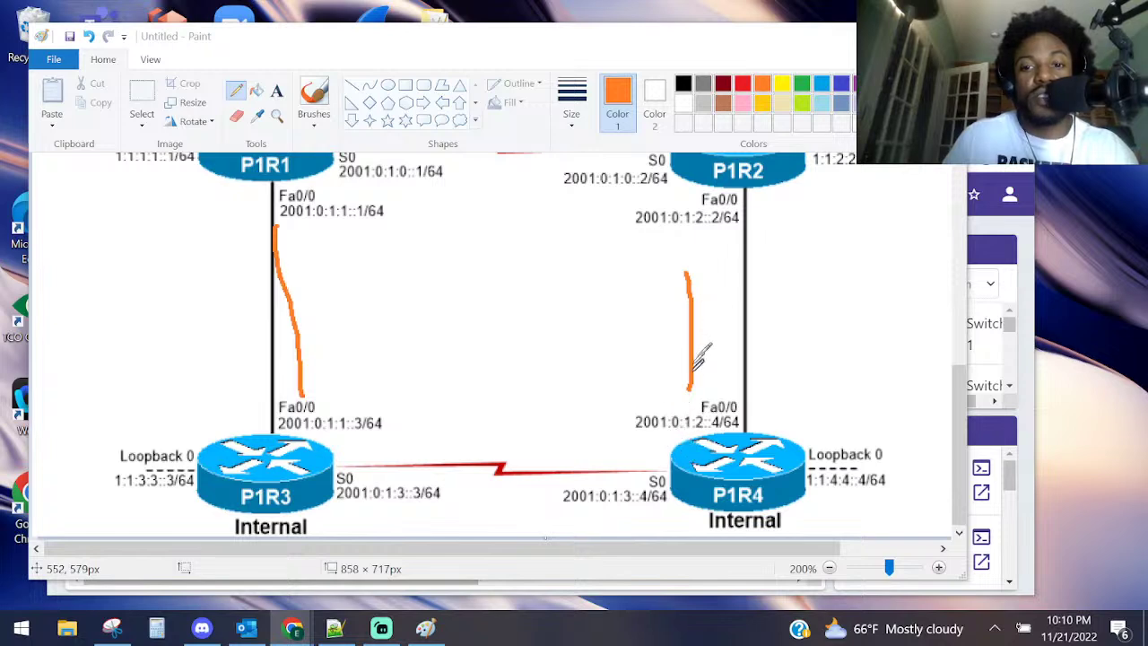
mouse_move(707, 367)
left_mouse_down()
mouse_move(667, 368)
mouse_move(709, 368)
left_mouse_up()
mouse_move(687, 269)
left_mouse_down()
mouse_move(695, 222)
mouse_move(692, 372)
left_mouse_up()
- Switch to NetSim, ping 2001:0:1:2::4 from P1R2 and highlight the echo results
key("alt+Tab")
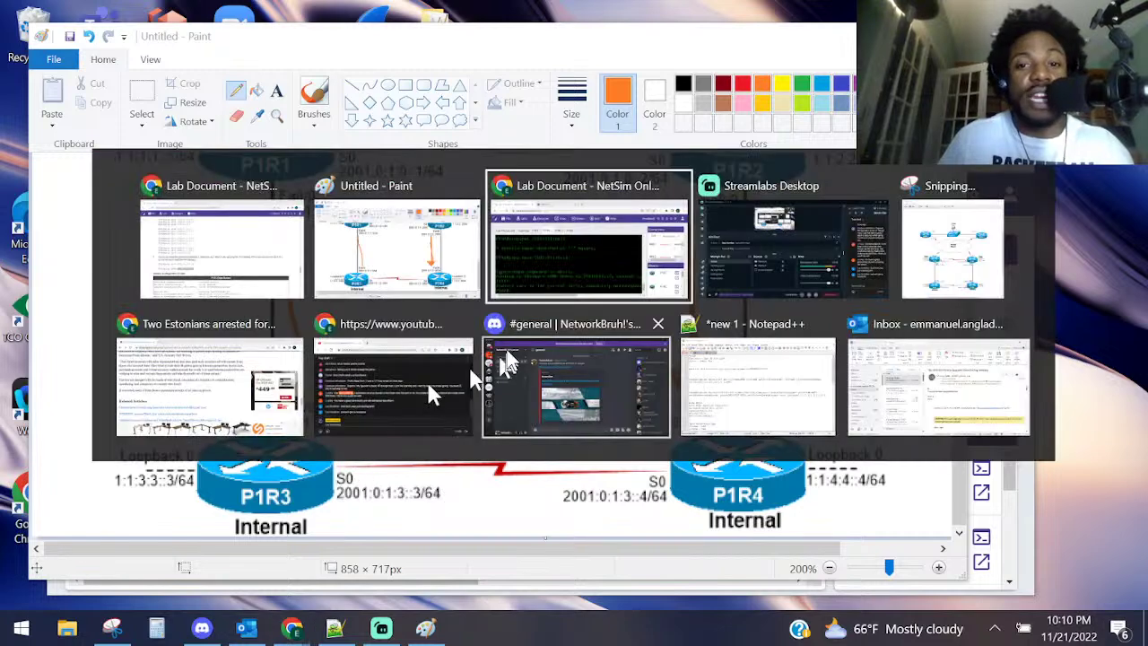
left_click(538, 296)
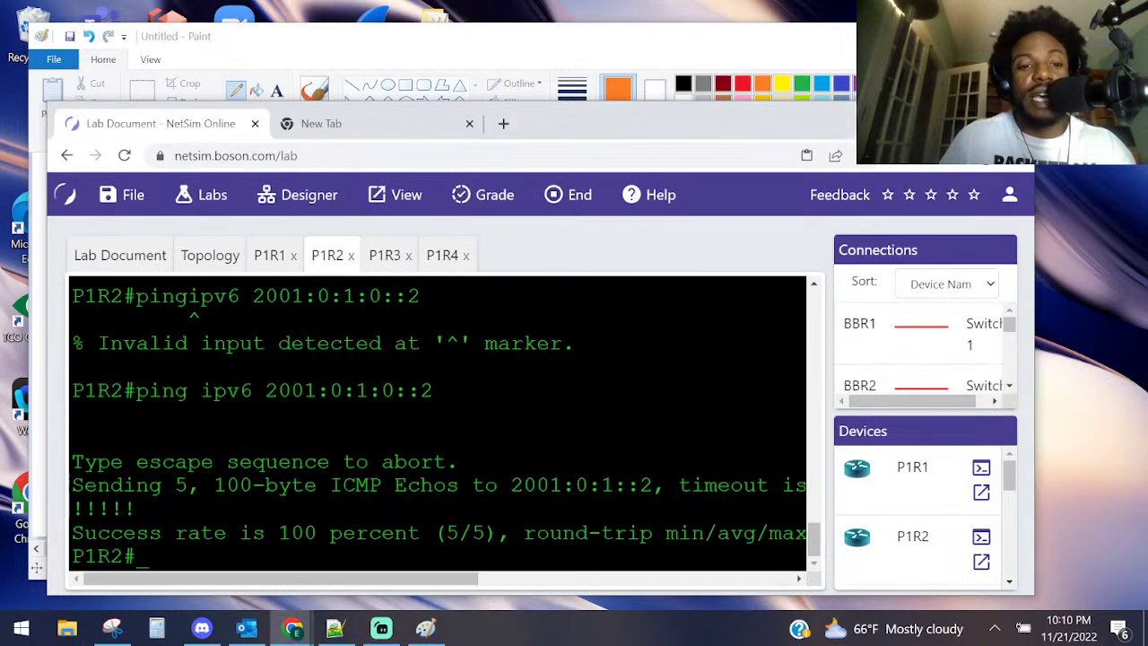
type("ping")
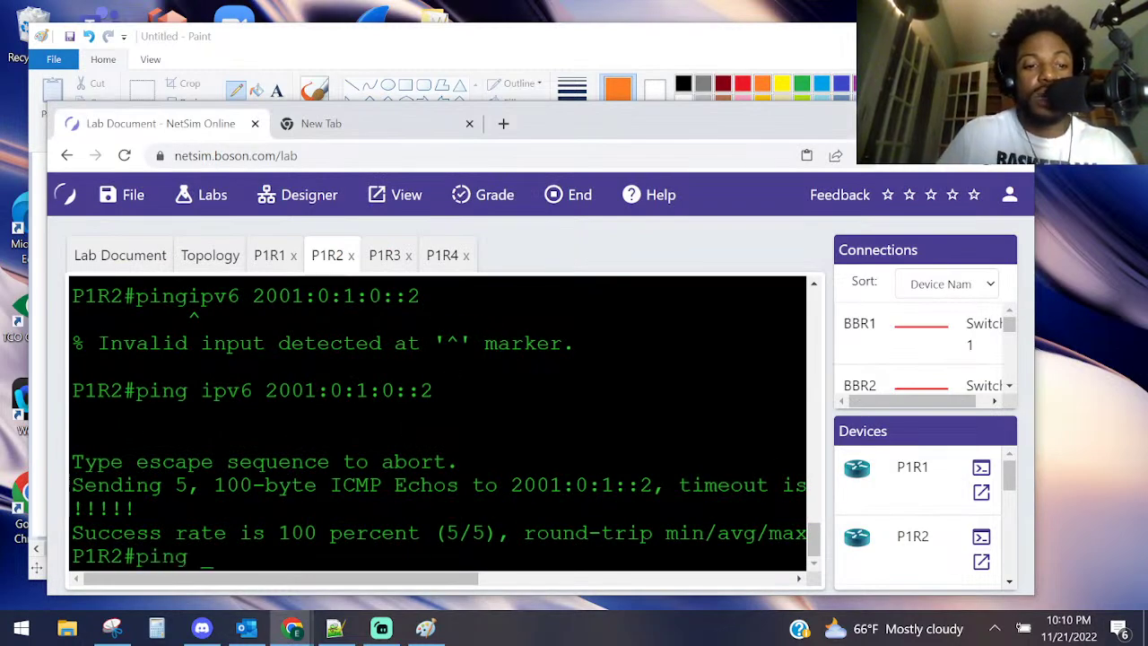
type(" 2001:0:1:2::4")
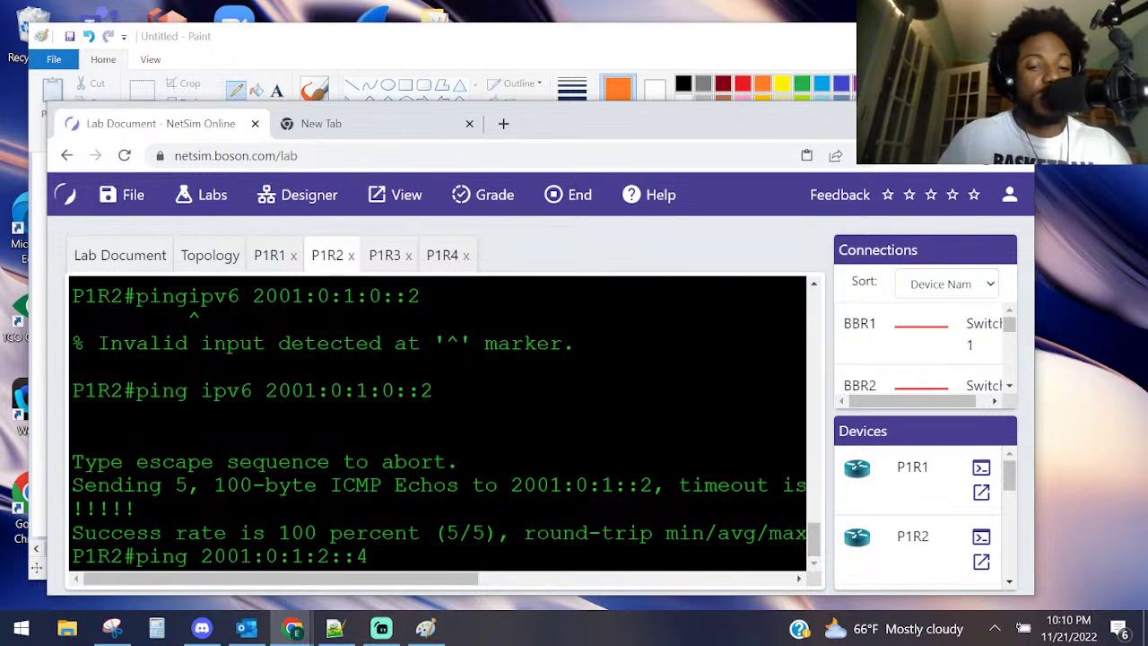
key("Return")
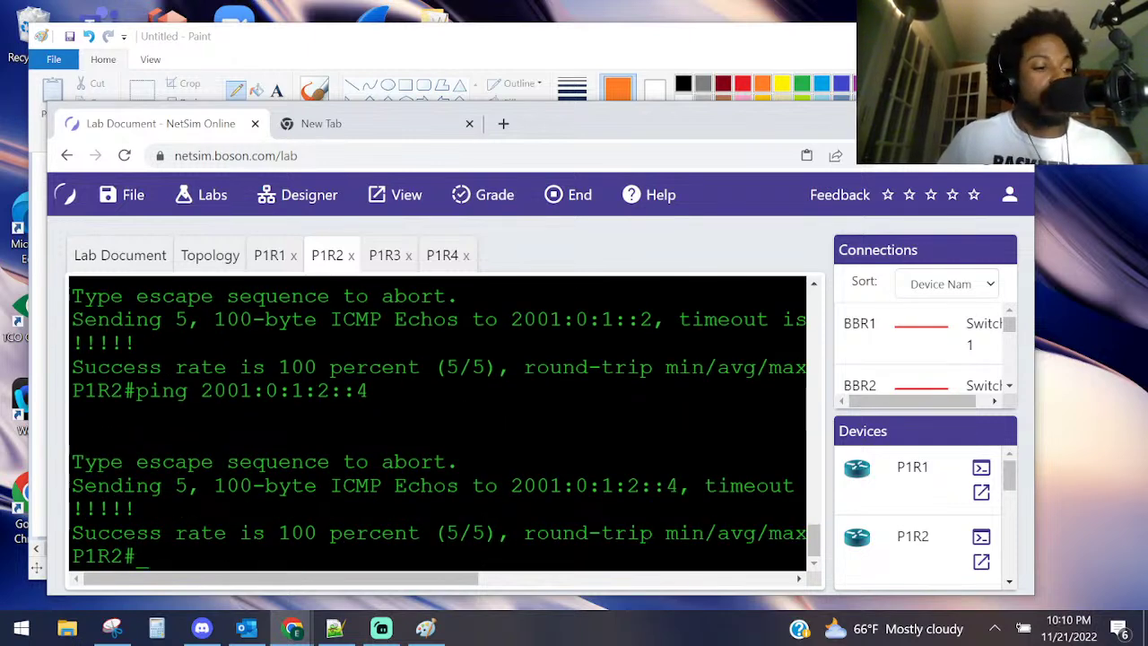
mouse_move(86, 508)
left_mouse_down()
mouse_move(161, 533)
mouse_move(74, 509)
left_mouse_up()
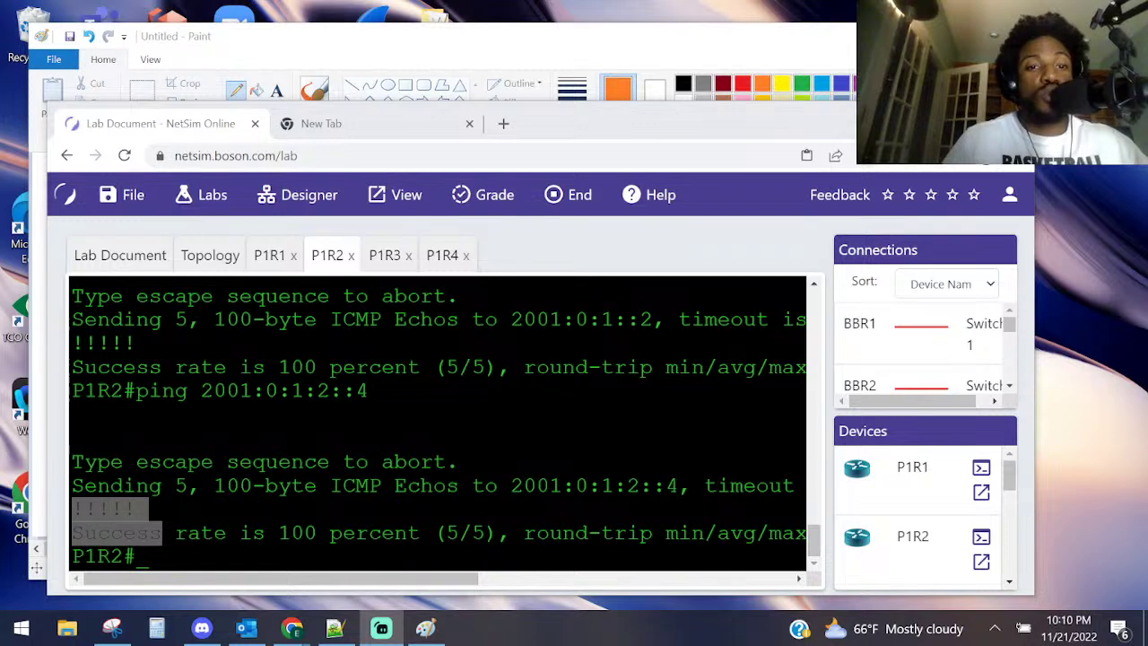
- Grade the lab
left_click(480, 198)
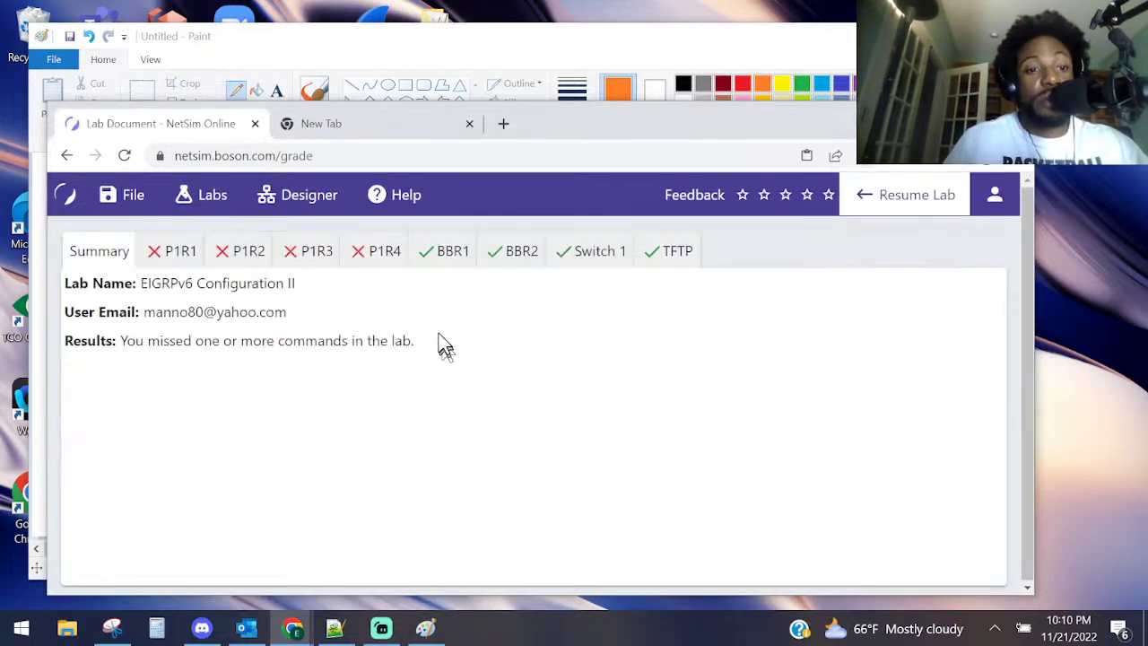
- Examine the grading results for P1R1 and P1R2, comparing the expected and entered configurations for missed commands
left_click_drag(415, 342, 205, 342)
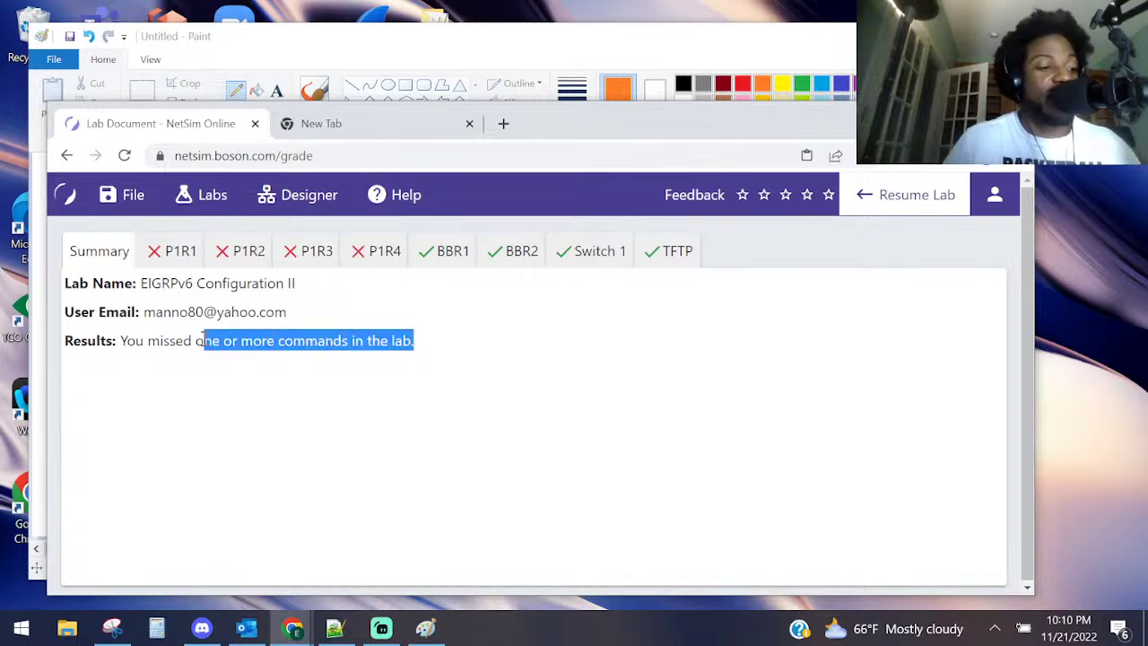
left_click(155, 250)
scroll(288, 431, "down", 1)
scroll(287, 403, "down", 5)
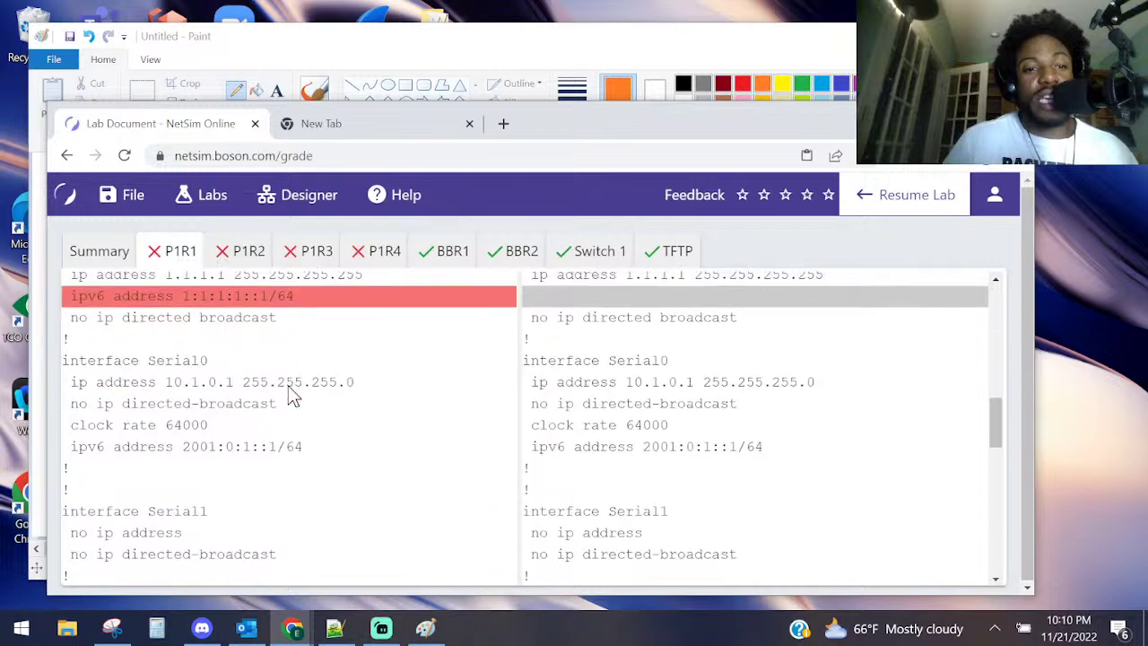
scroll(291, 394, "up", 1)
left_click_drag(309, 386, 83, 401)
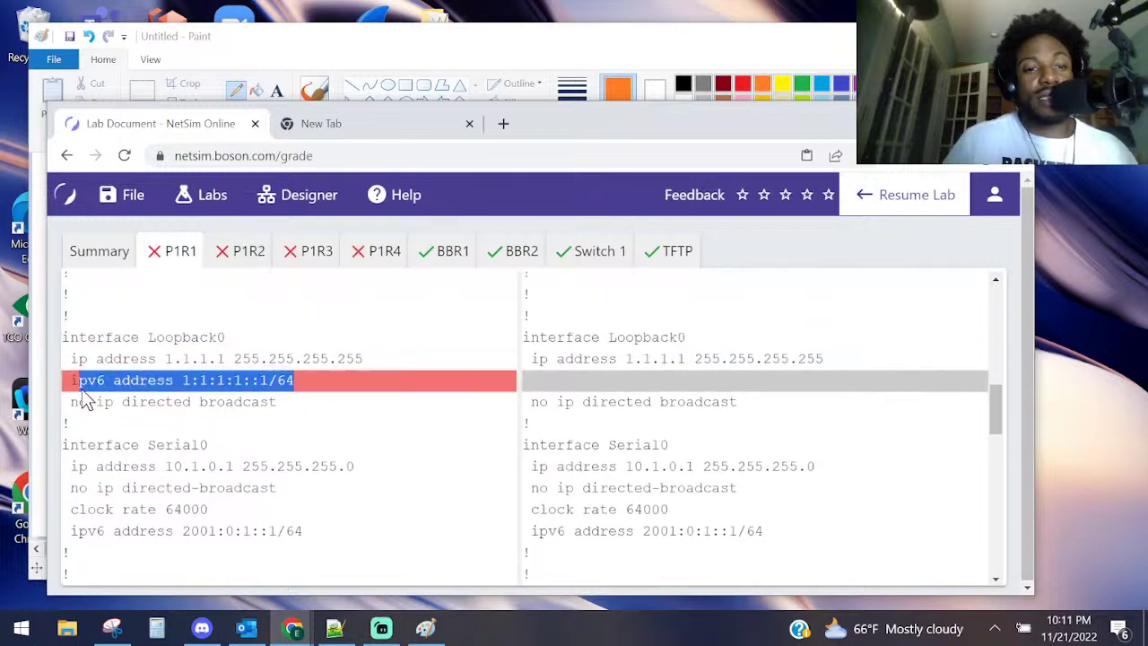
left_click(218, 260)
scroll(296, 350, "down", 5)
scroll(307, 351, "down", 3)
scroll(310, 358, "up", 2)
left_click(188, 256)
scroll(240, 404, "down", 1)
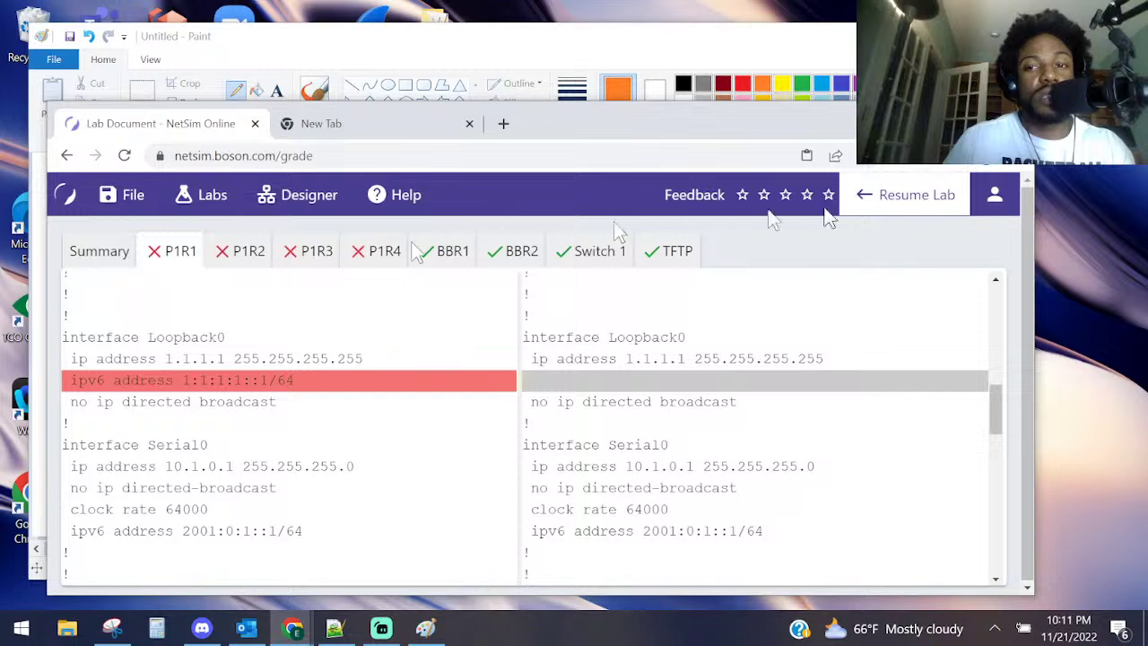
- Resume the lab and enter global configuration mode on P1R1
left_click(924, 208)
scroll(242, 431, "up", 5)
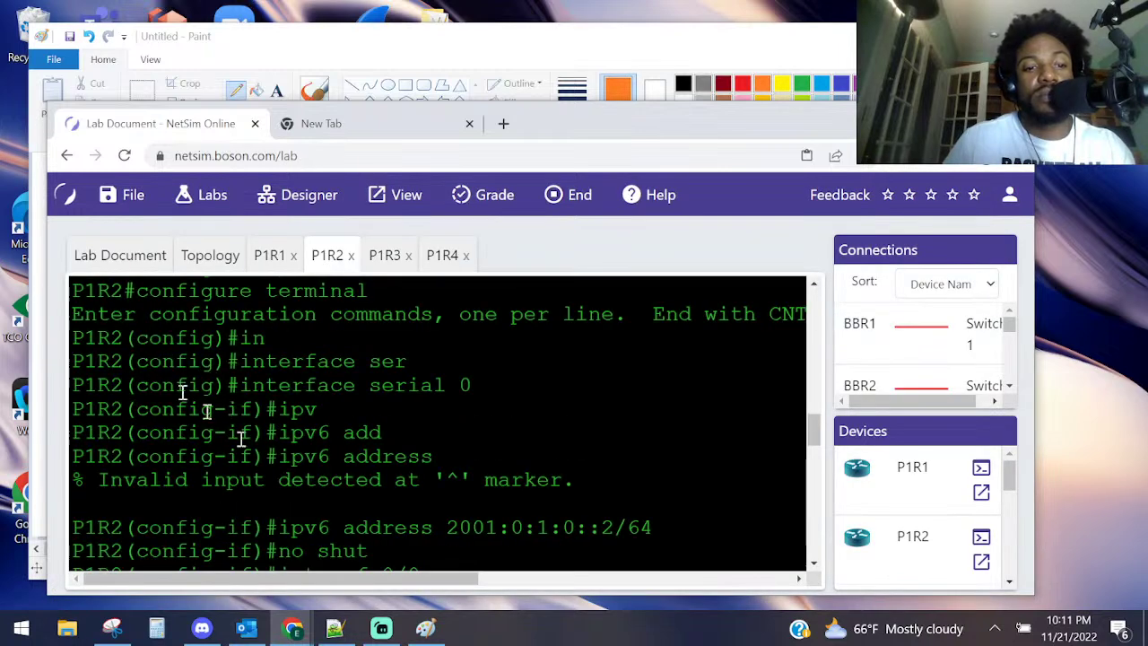
left_click(267, 260)
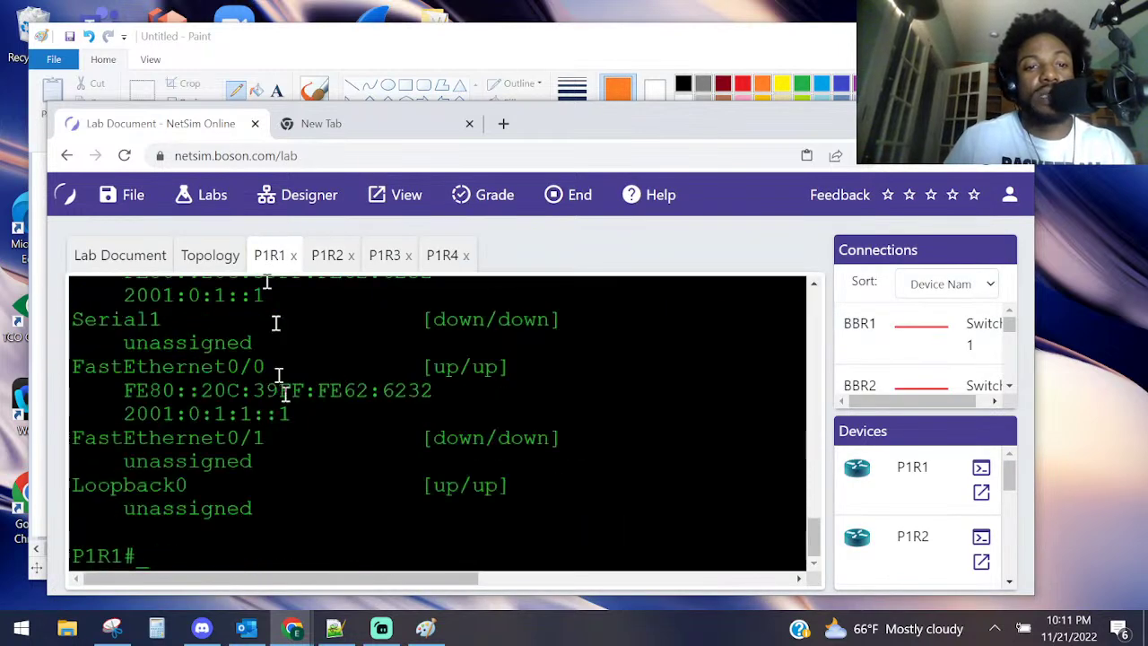
key("Return")
key("Return")
key("Return")
type("conf")
key("Tab")
type("t")
key("Tab")
key("Return")
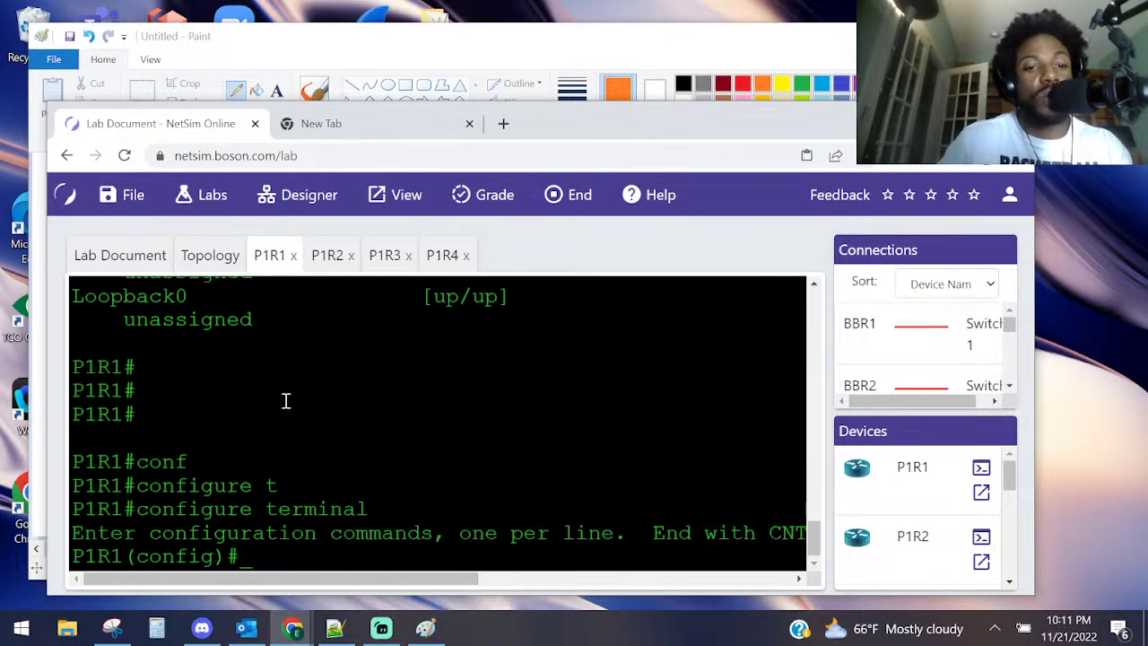
type("ipv")
key("BackSpace")
key("BackSpace")
key("BackSpace")
- Check P1R1's interface address listing and enter interface configuration for loopback 0
scroll(199, 401, "up", 3)
scroll(437, 421, "down", 1)
scroll(438, 421, "up", 1)
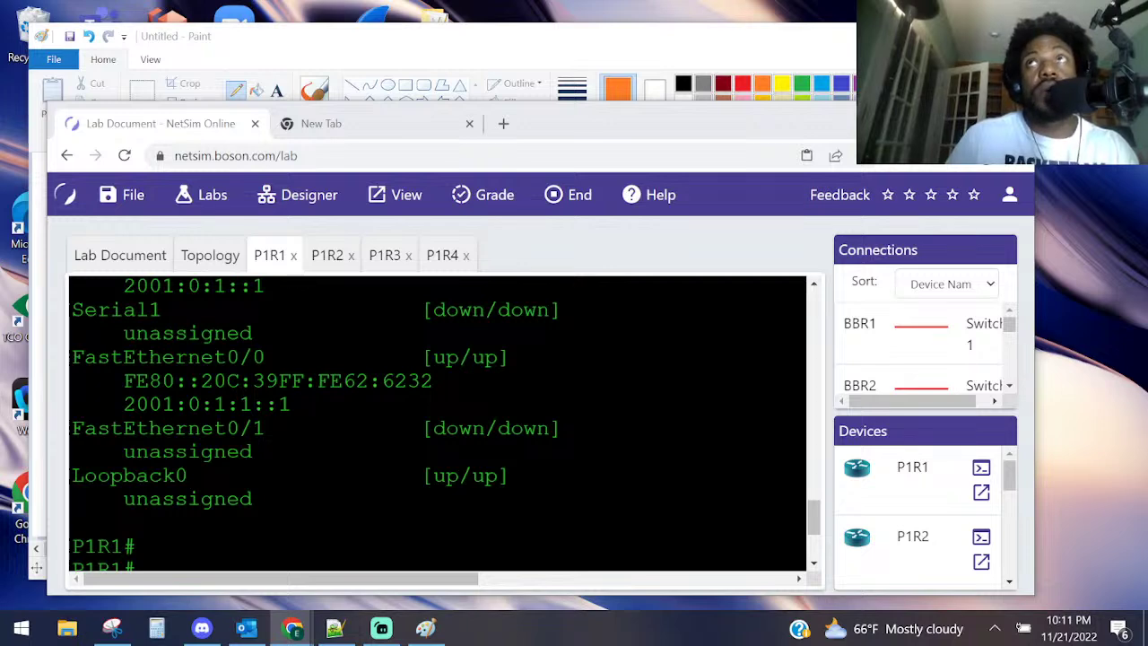
key("alt+Tab")
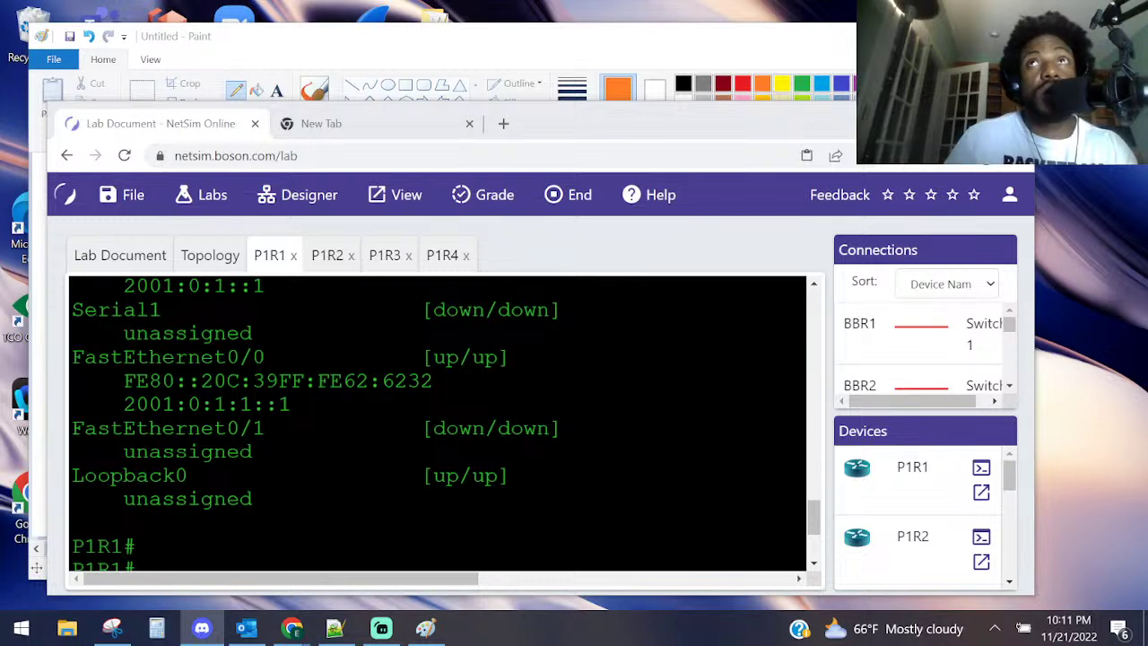
key("alt+Tab")
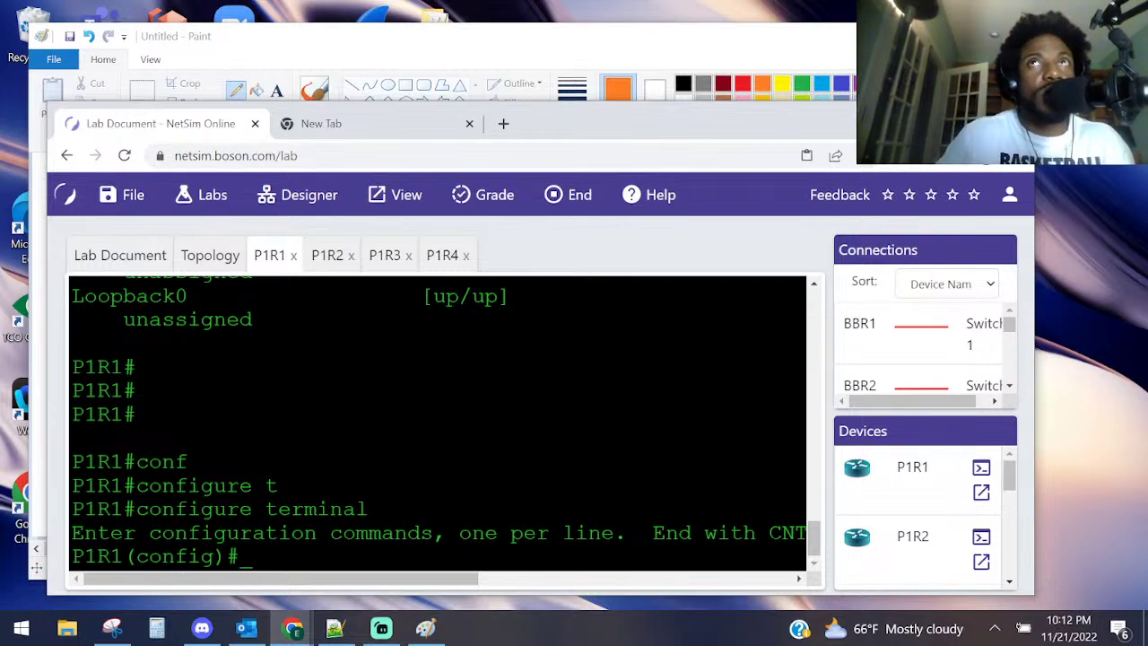
type("in")
key("Tab")
type("l")
key("Tab")
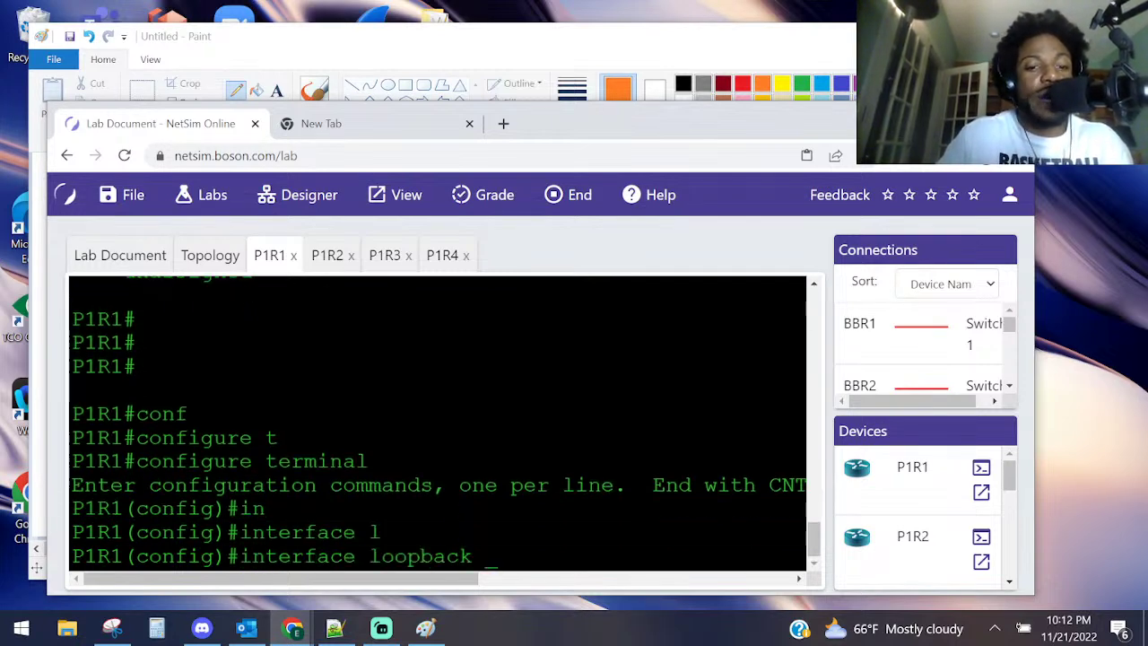
type("0")
key("Return")
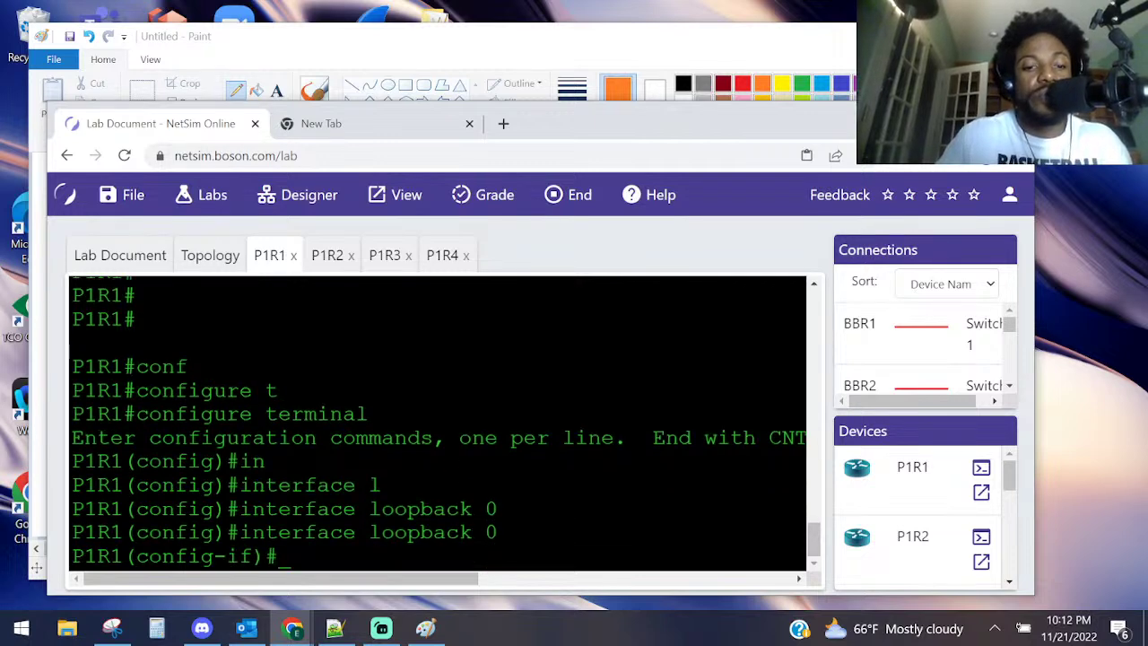
- Assign the IPv6 address 1:1:1:1::1/64 to P1R1's loopback 0
type("ipv")
key("Tab")
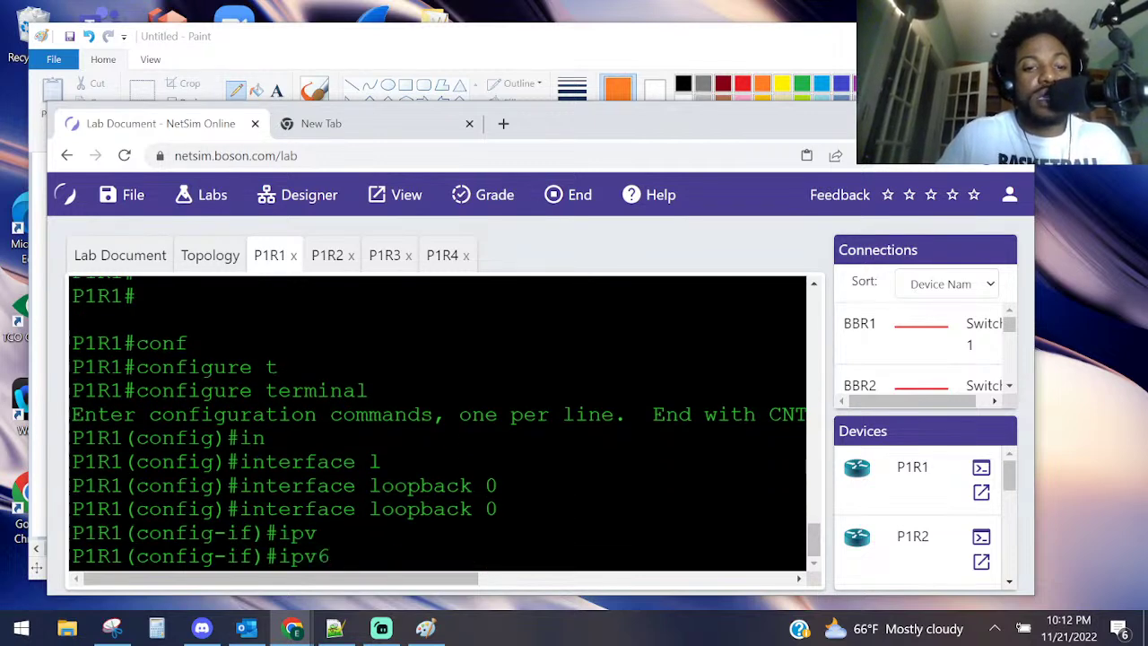
type("add")
key("Tab")
type("1.1.")
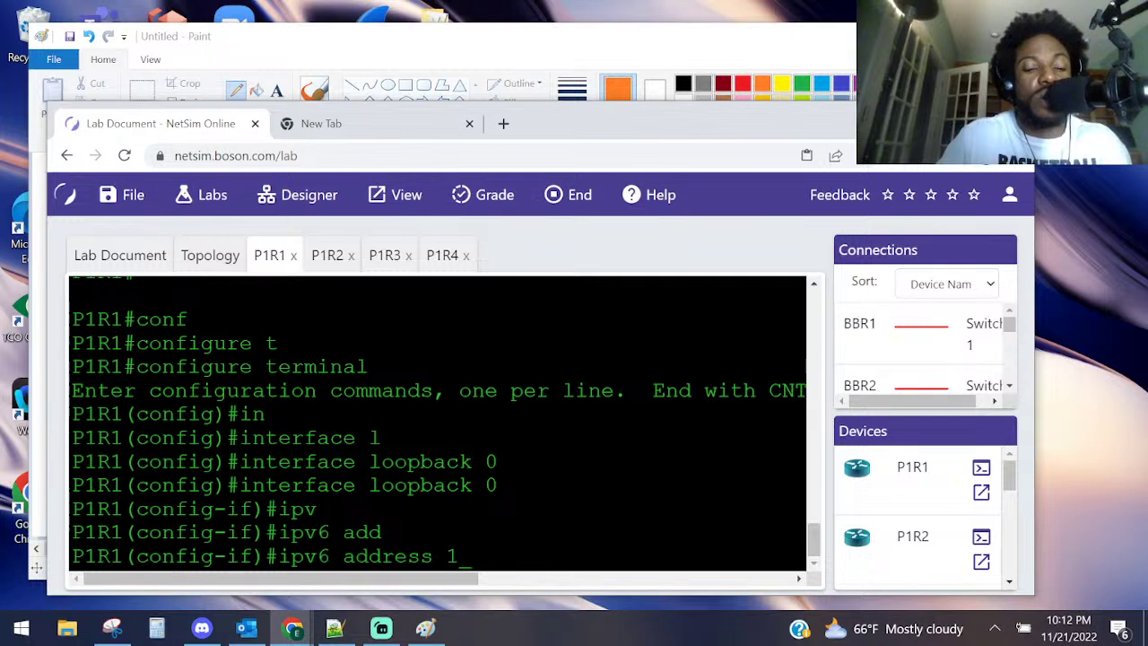
key("BackSpace")
key("BackSpace")
key("BackSpace")
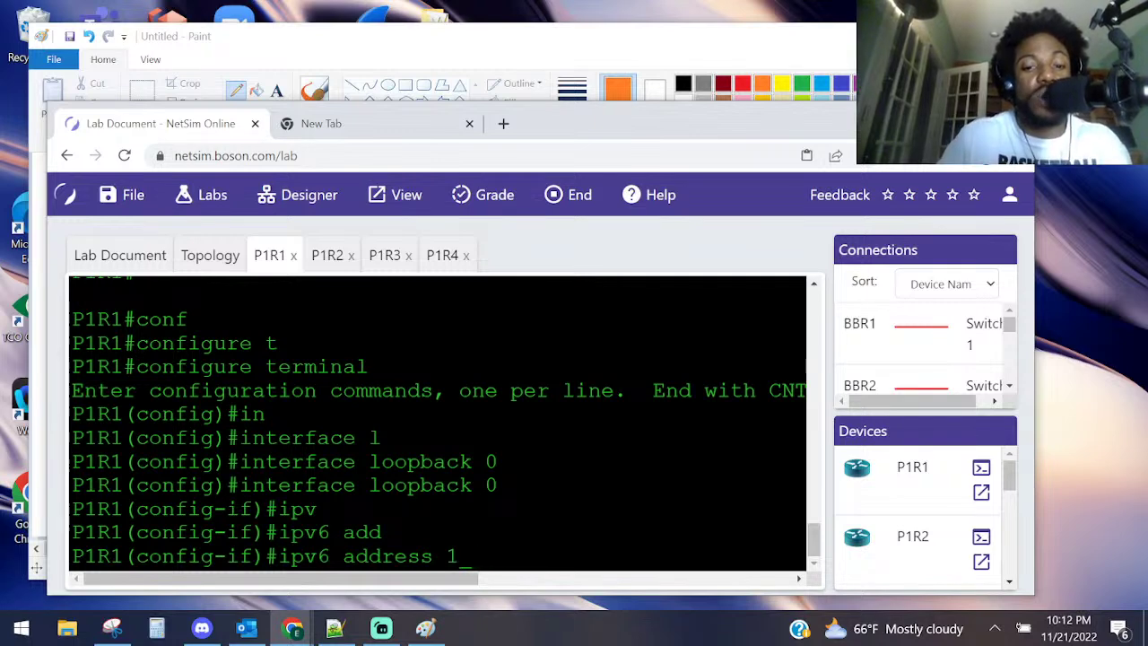
type(":")
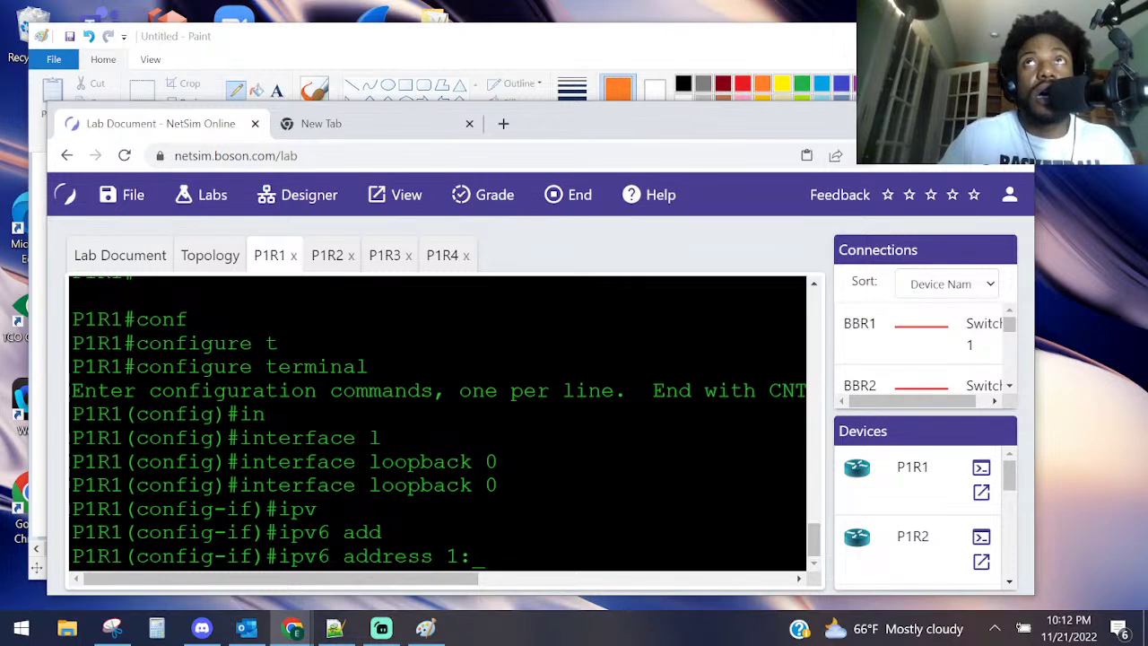
type("1:1:1::1")
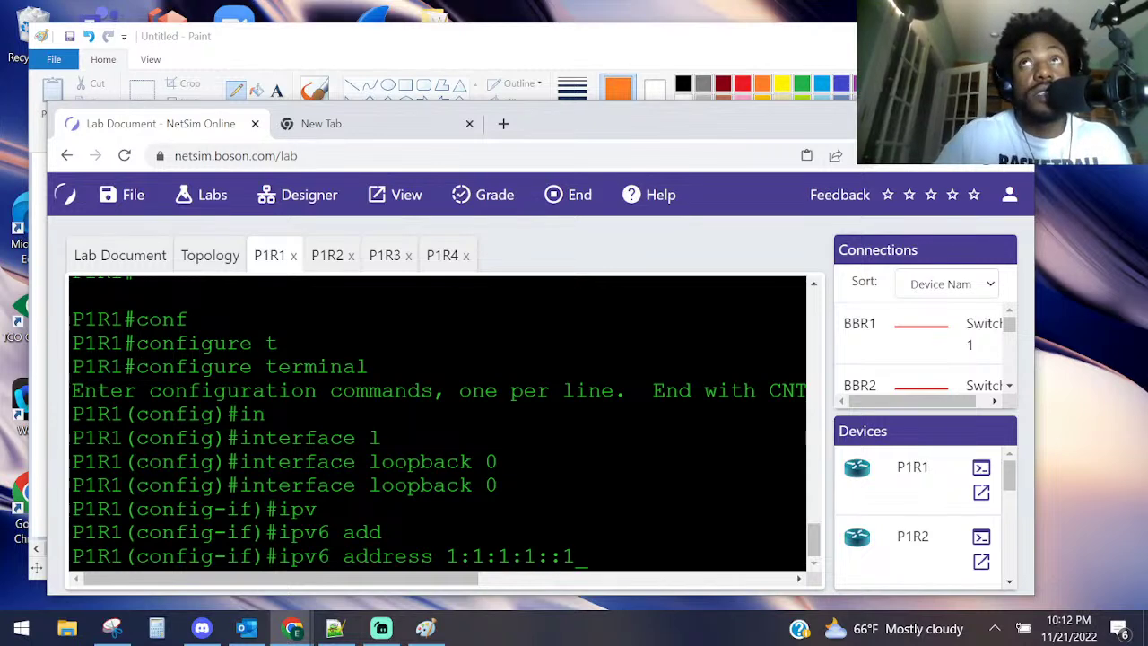
type("/64")
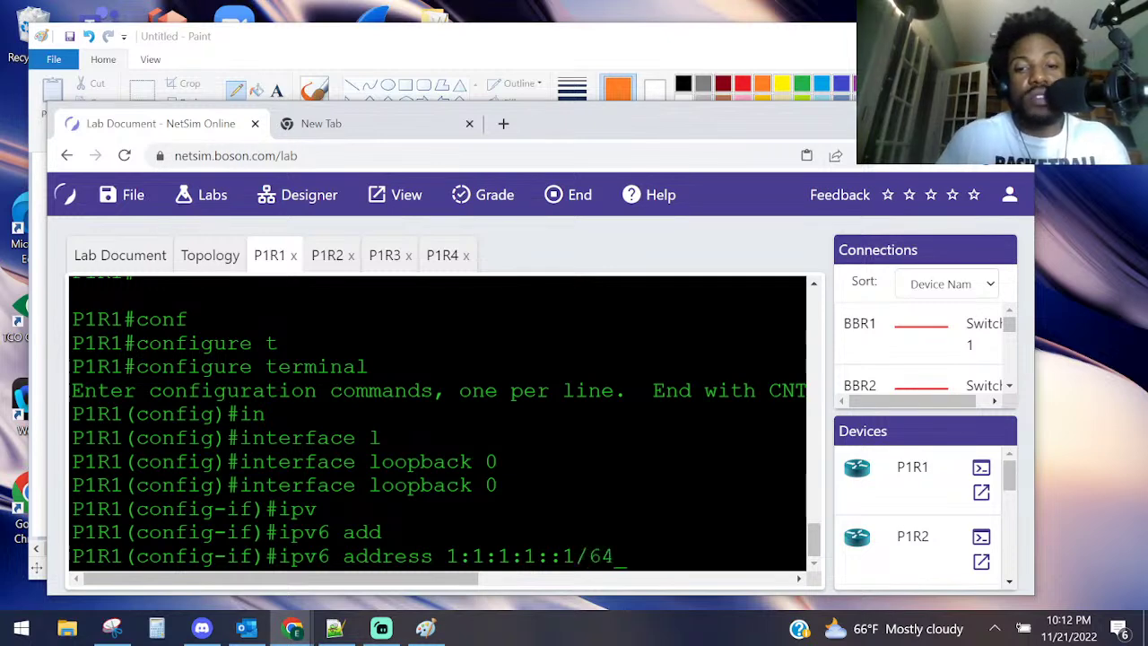
key("Return")
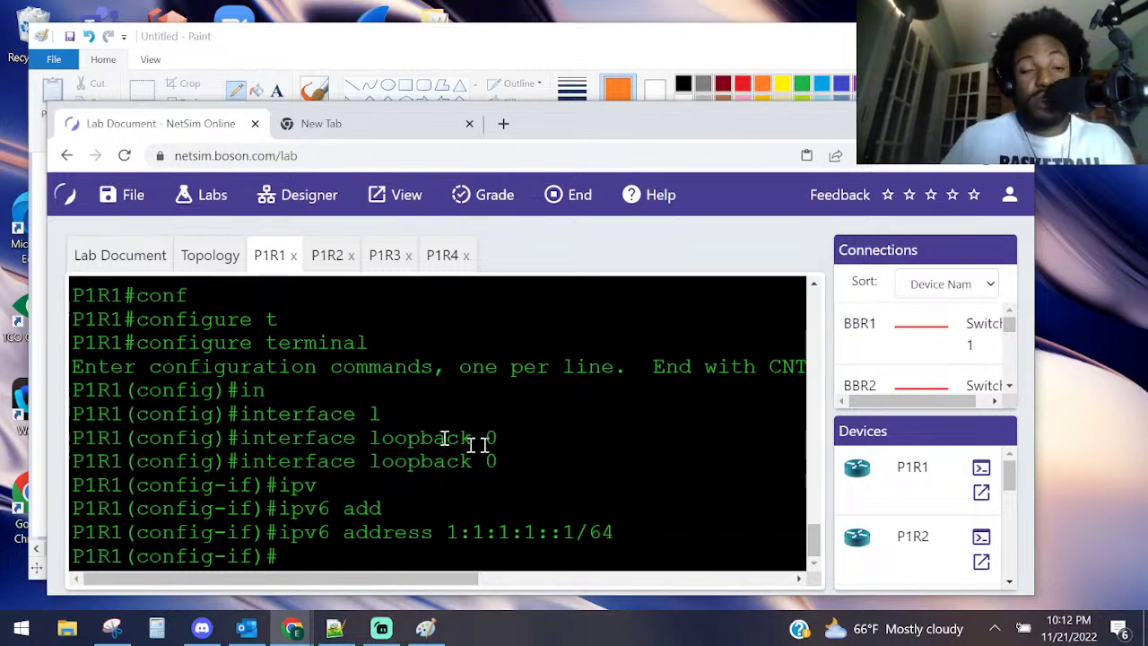
- Switch to the P1R2 console and enter global configuration mode
left_click(327, 257)
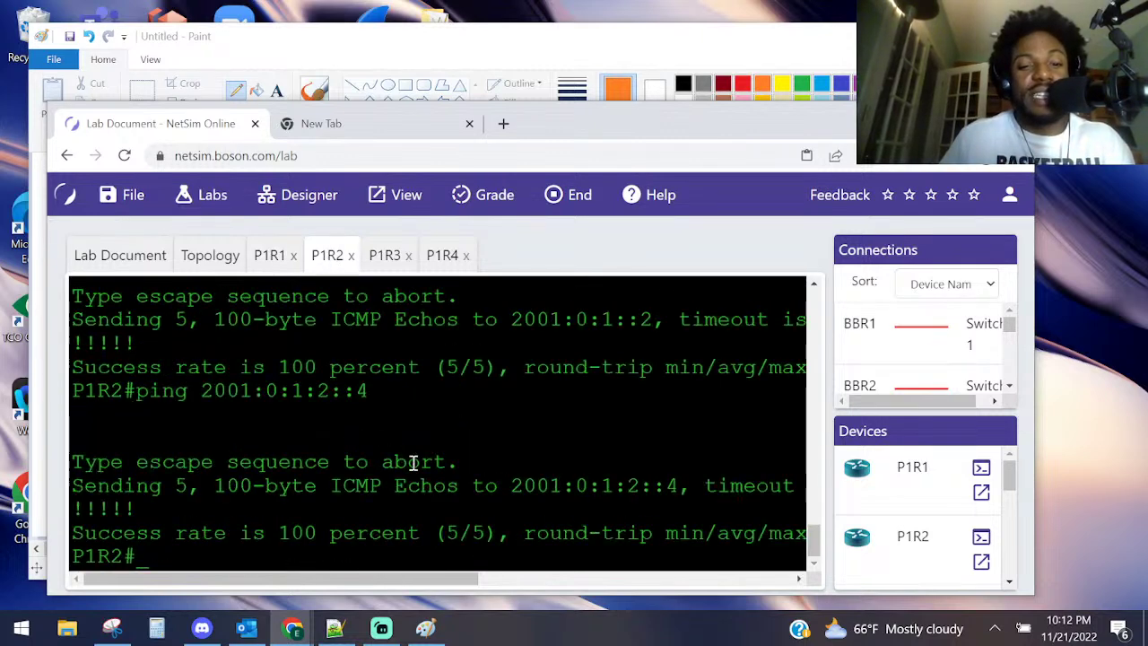
key("Return")
key("Return")
key("Return")
type("configure")
key("Tab")
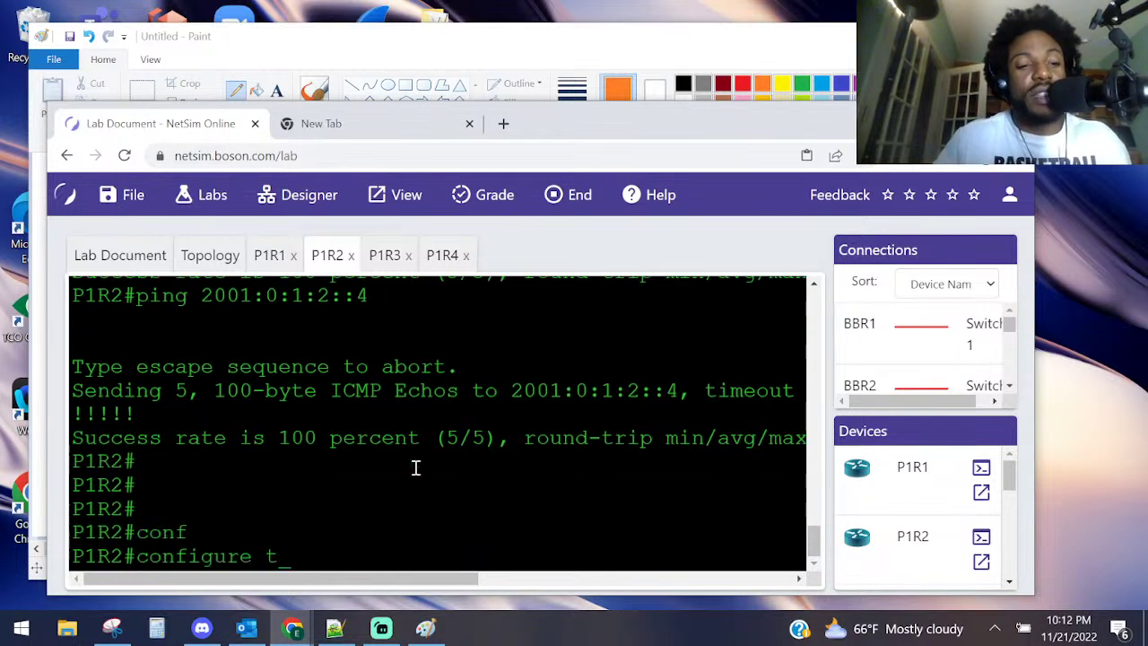
type("t")
key("Tab")
key("Return")
type("ip")
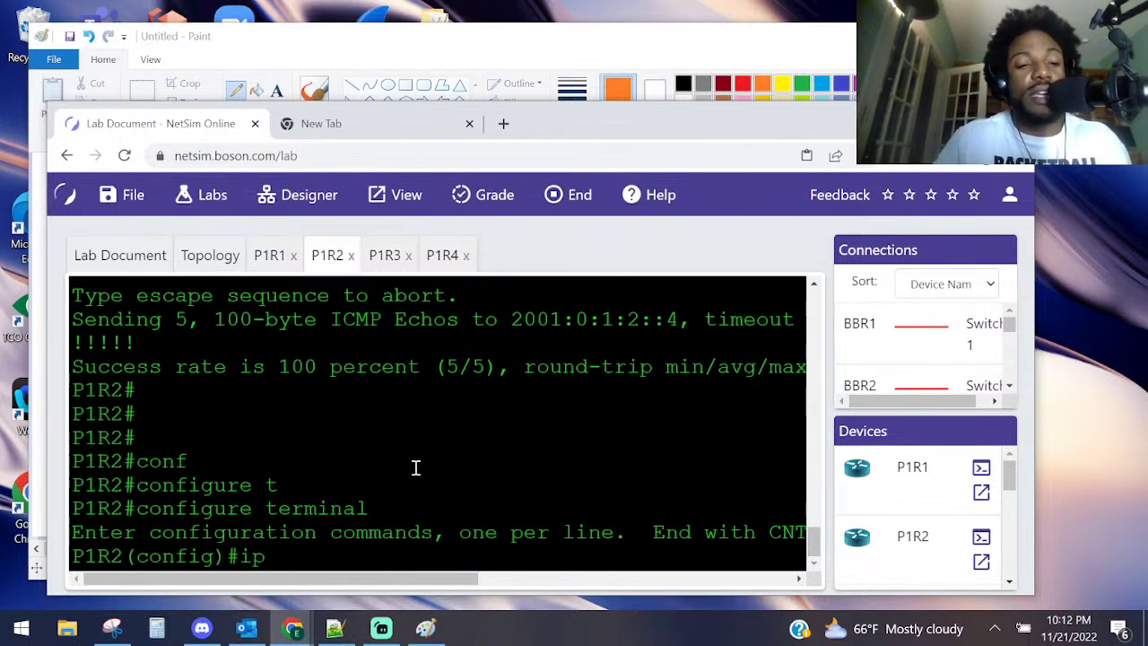
type("v")
key("Tab")
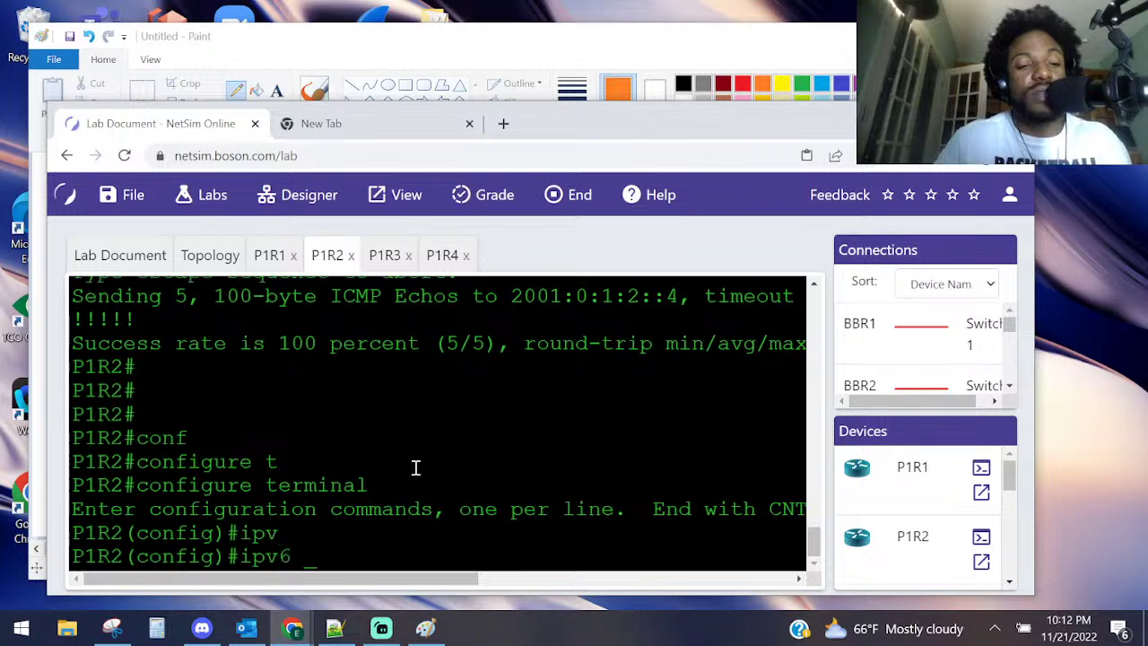
key("BackSpace")
key("BackSpace")
key("BackSpace")
key("BackSpace")
- Enter interface configuration for loopback 0 on P1R2 and begin an ipv6 address command
type("in")
key("Tab")
type("lo")
key("Tab")
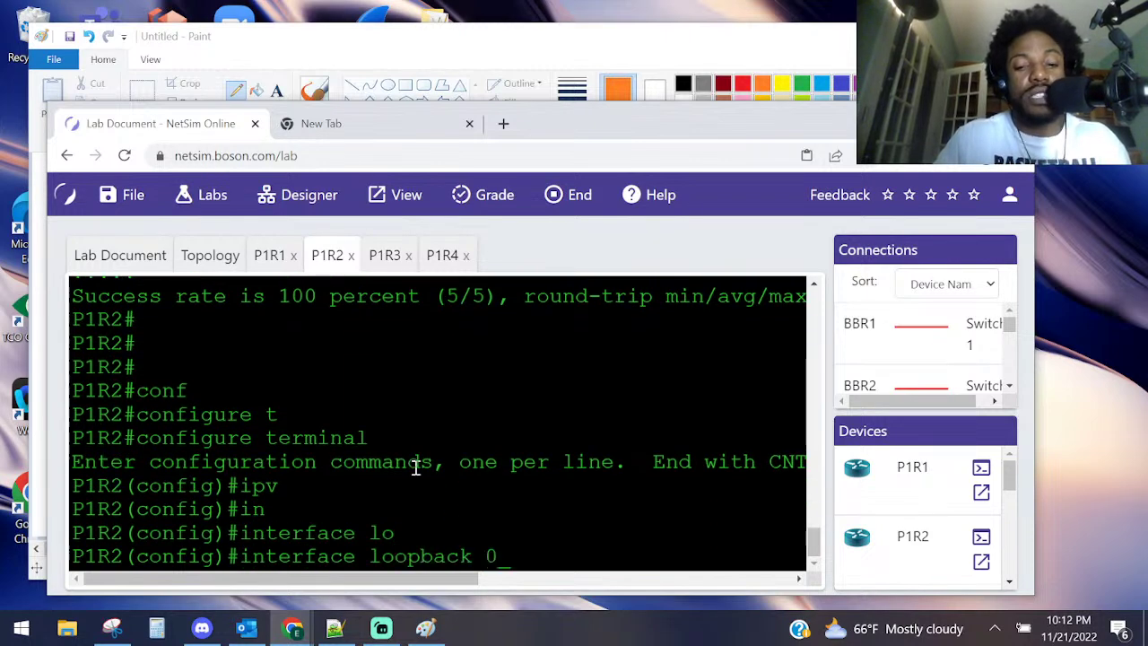
type("0")
key("Return")
type("ipv")
key("Tab")
type("add")
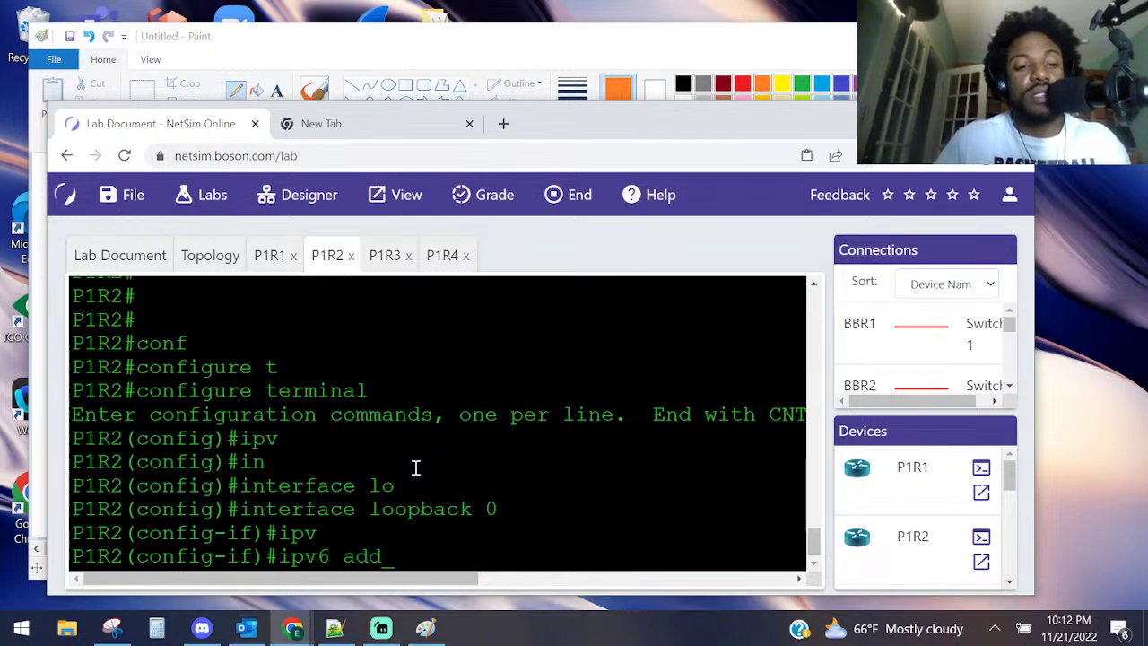
key("Tab")
type("2")
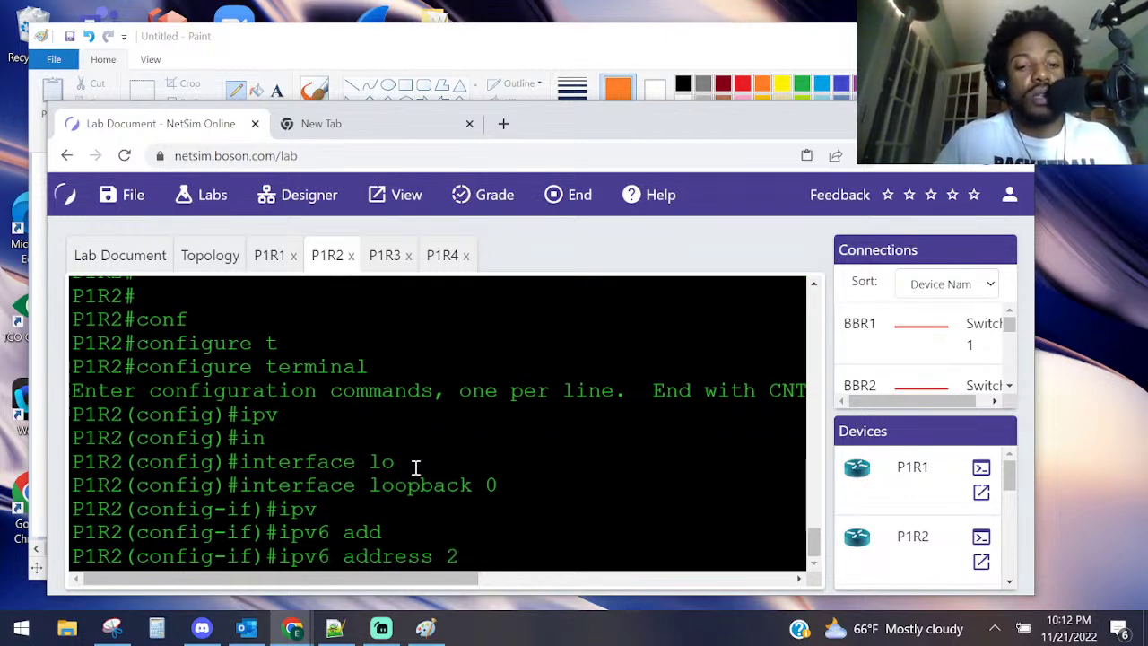
type(":2:2:")
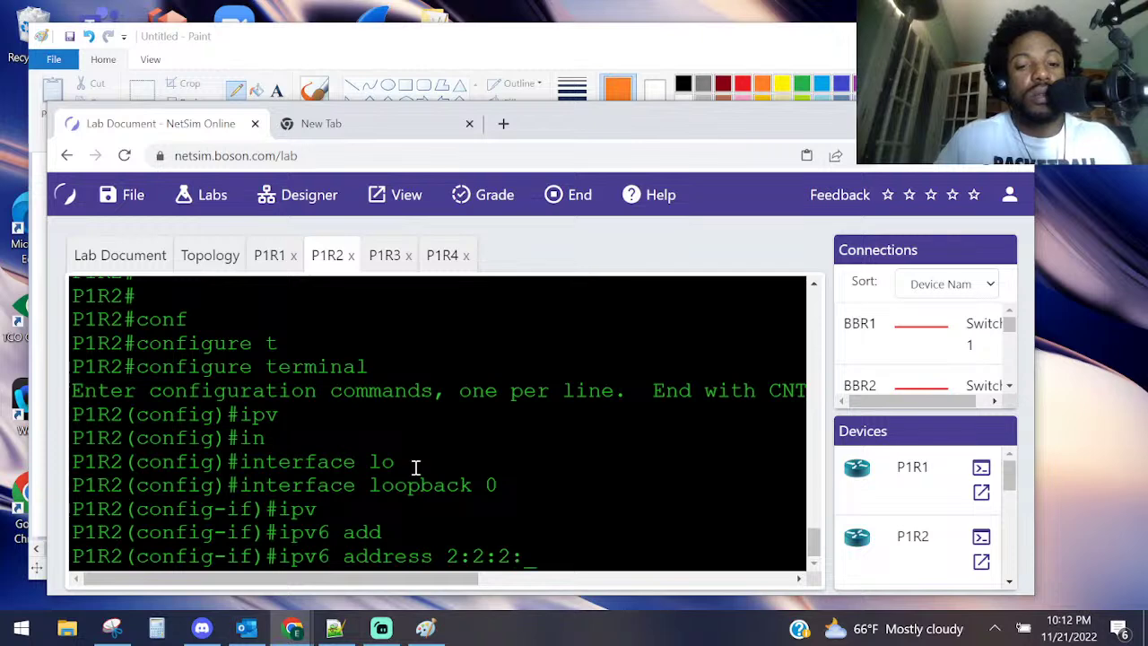
type("2::")
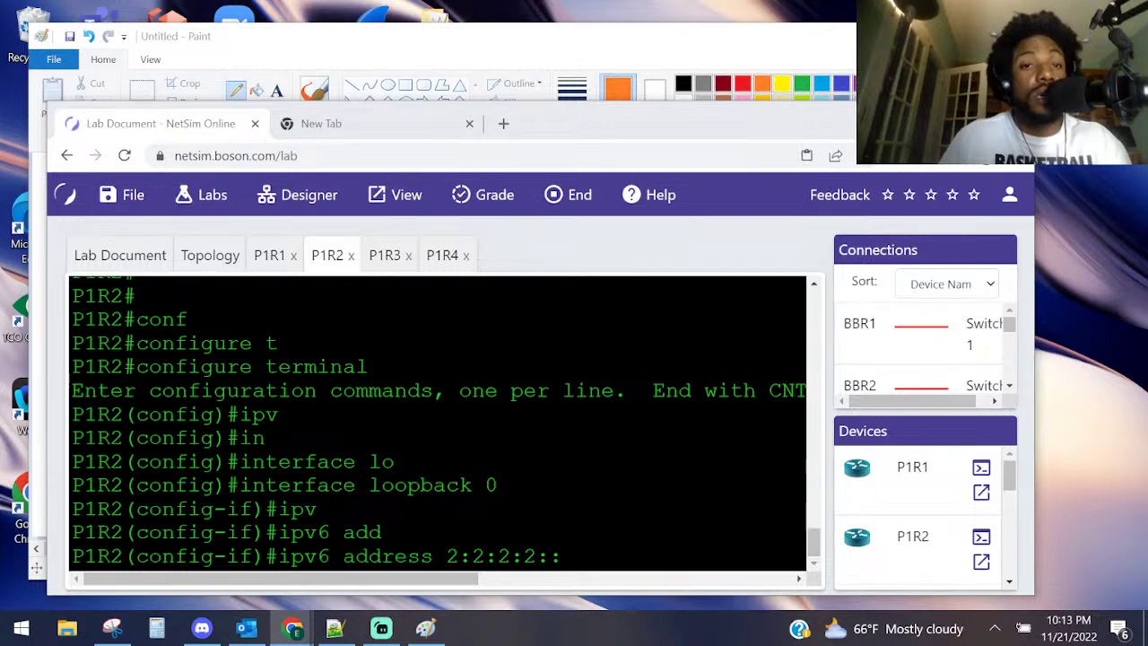
key("BackSpace")
key("BackSpace")
key("BackSpace")
key("BackSpace")
key("BackSpace")
key("BackSpace")
key("BackSpace")
key("BackSpace")
key("BackSpace")
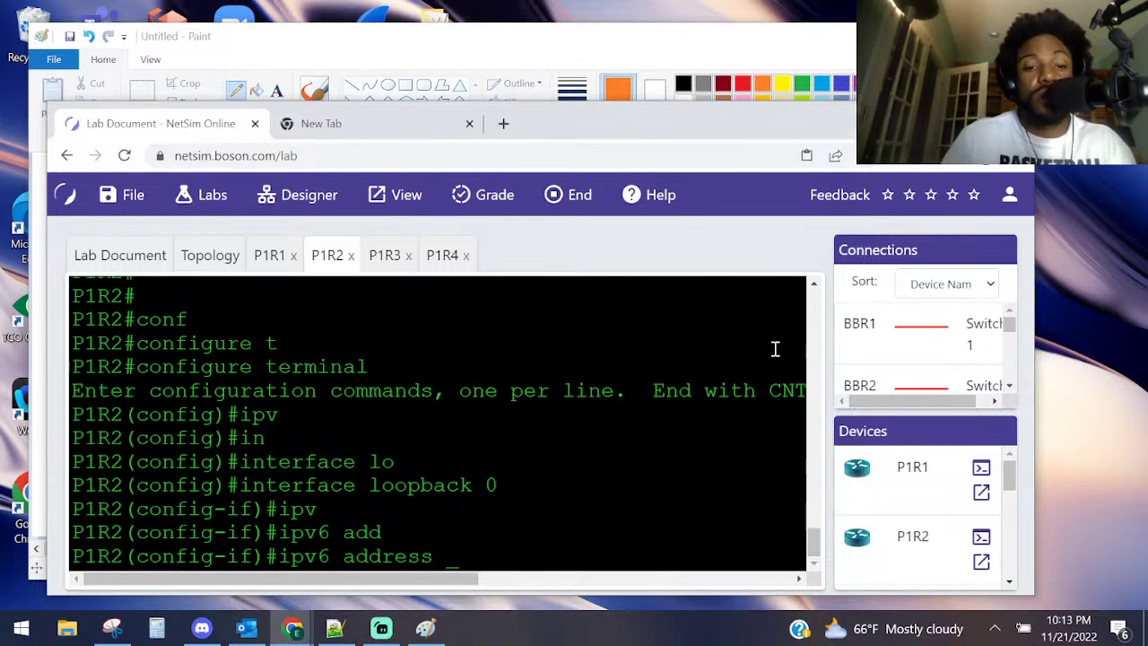
- Complete the ipv6 address command with 1:1:2:2::2/64 for P1R2's loopback 0 and exit configuration mode
type("1:1:2:2::2/64")
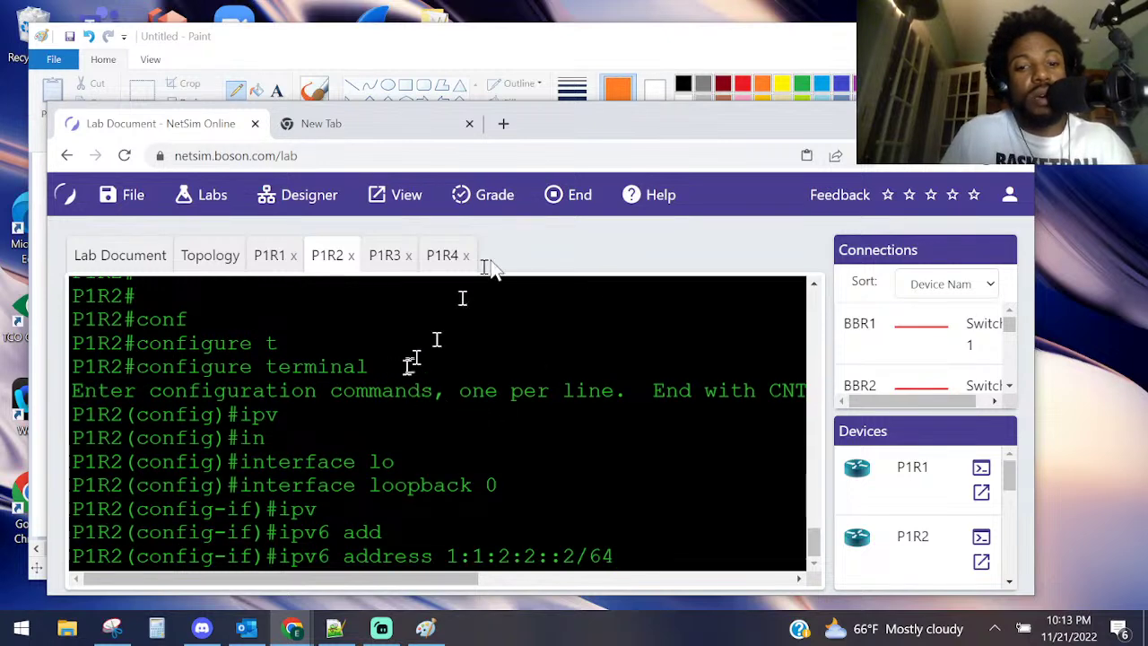
key("Return")
key("ctrl+z")
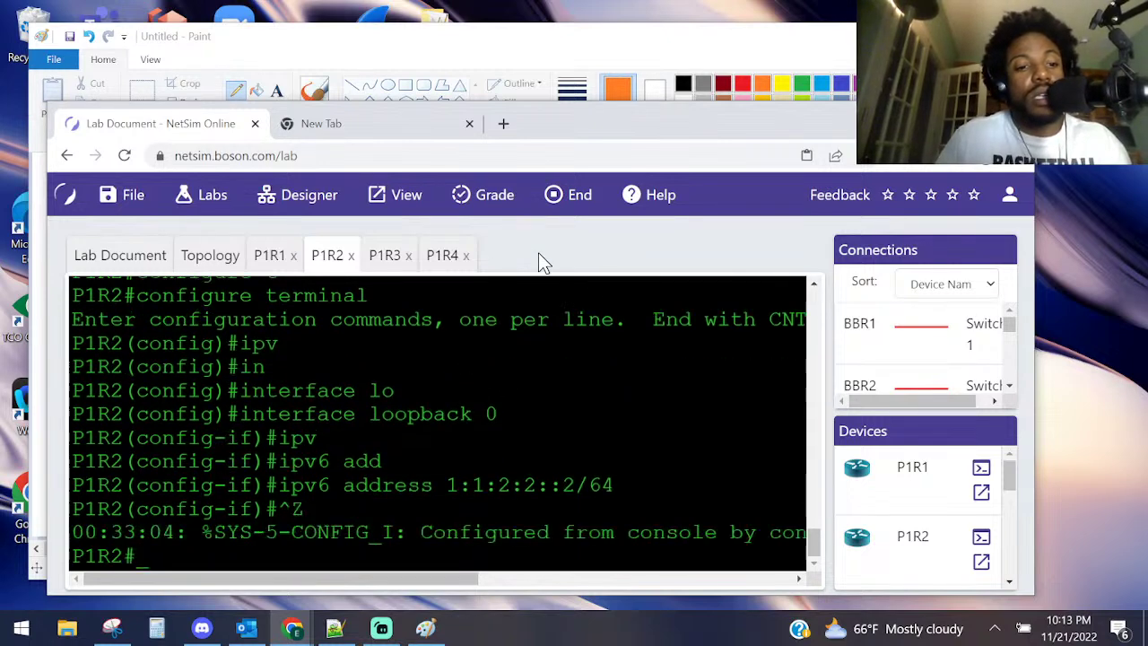
key("Return")
- Switch to the P1R3 console and enter global configuration mode
left_click(394, 259)
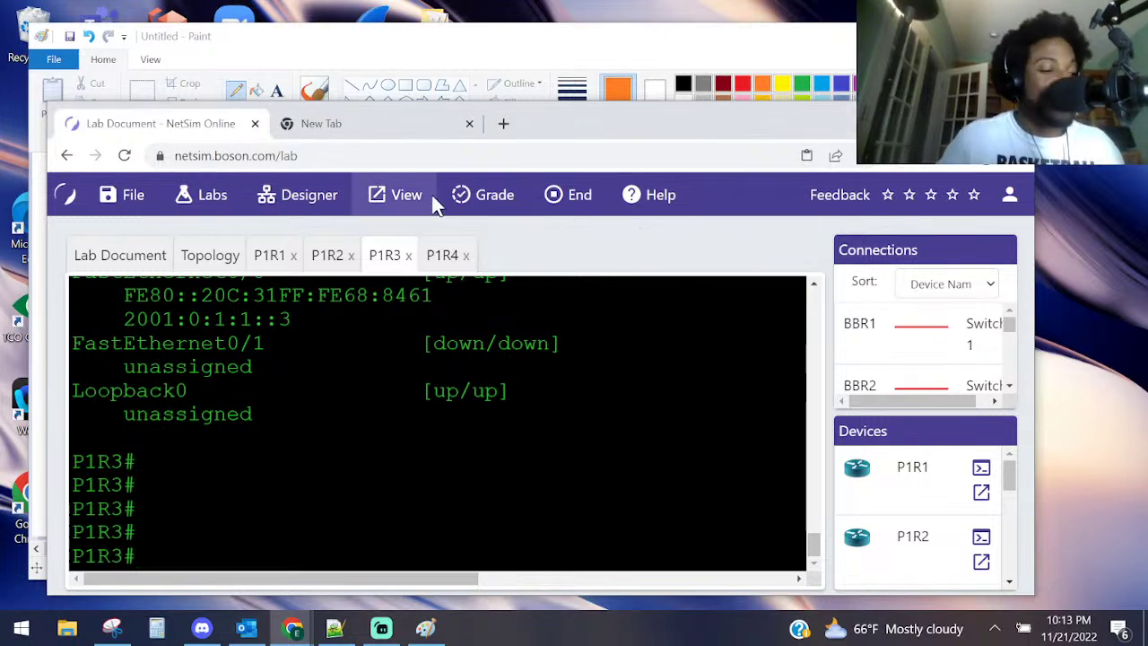
type("conf")
key("Tab")
type("t")
key("Tab")
key("Return")
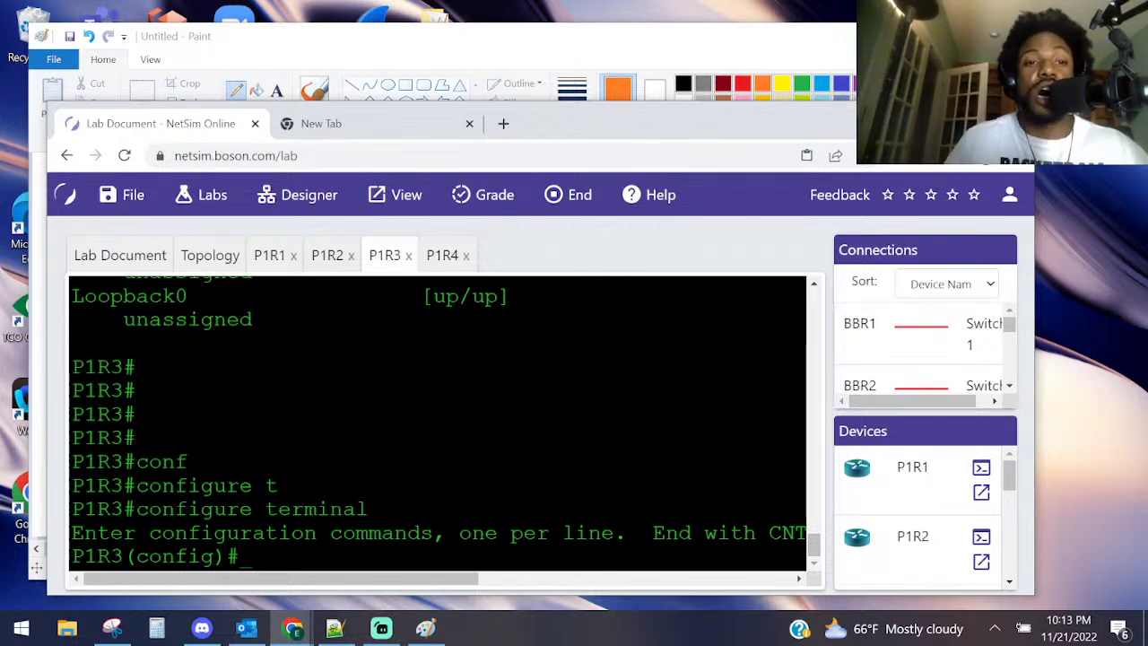
- Open an extra blank browser tab and return to the lab page
left_click(502, 126)
left_click(356, 146)
left_click(179, 123)
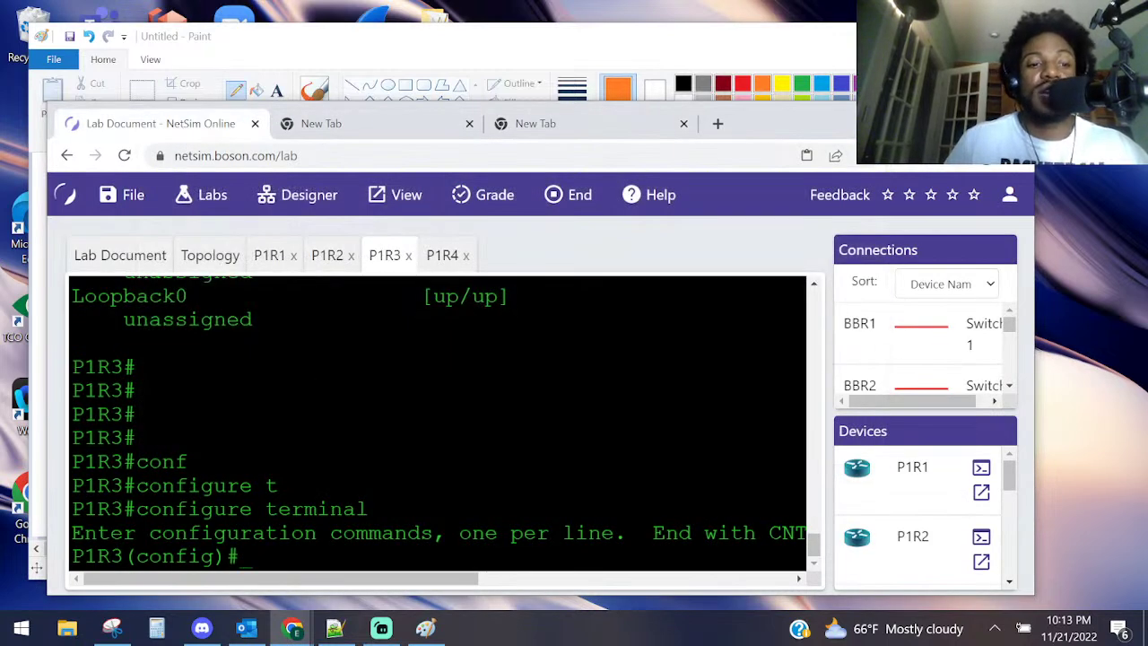
- Enter interface configuration for loopback 0 on P1R3
type("ip")
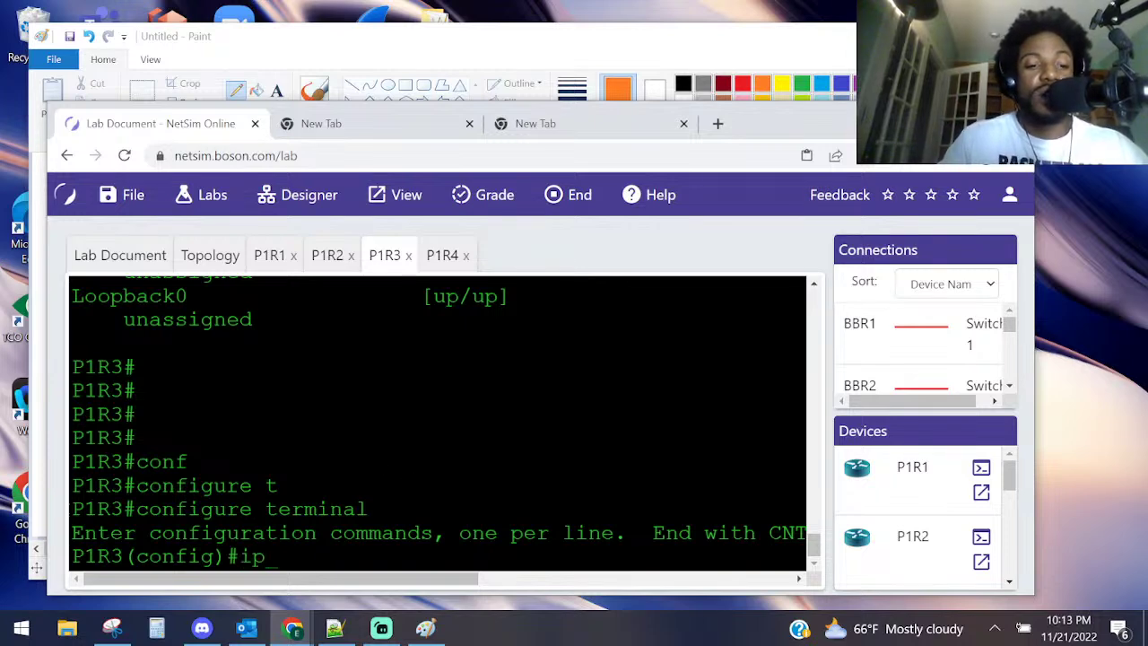
key("BackSpace")
key("BackSpace")
type("interface")
key("Tab")
type("lo")
key("Tab")
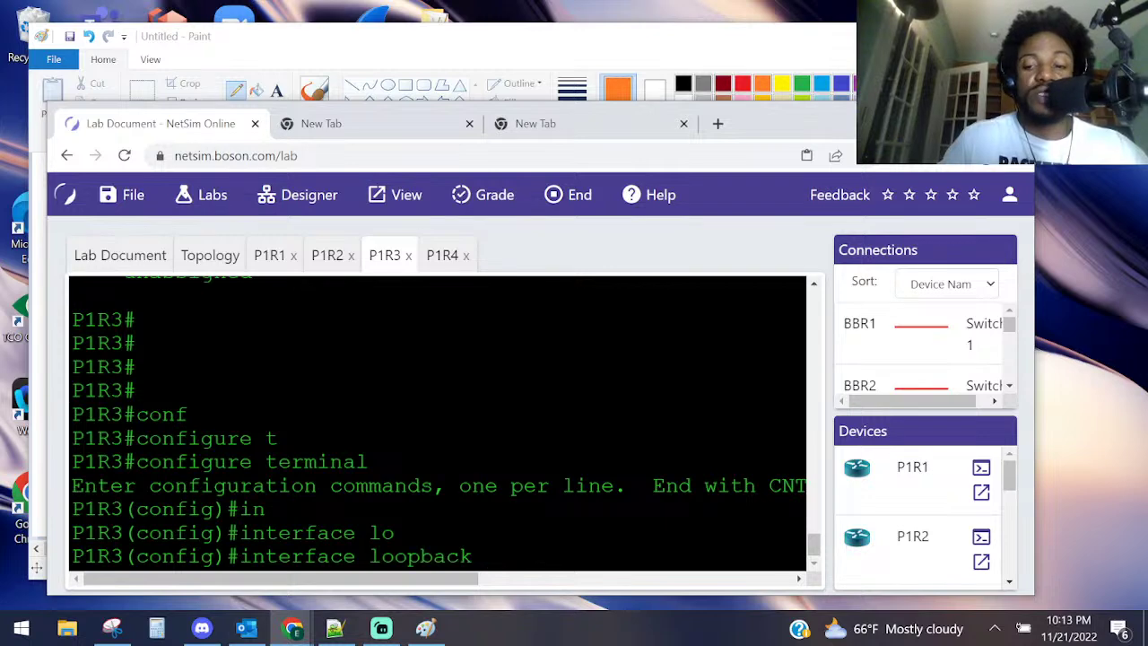
type("0")
key("Return")
- Assign the IPv6 address 1:1:3:3::3/64 to P1R3's loopback 0
type("ipv")
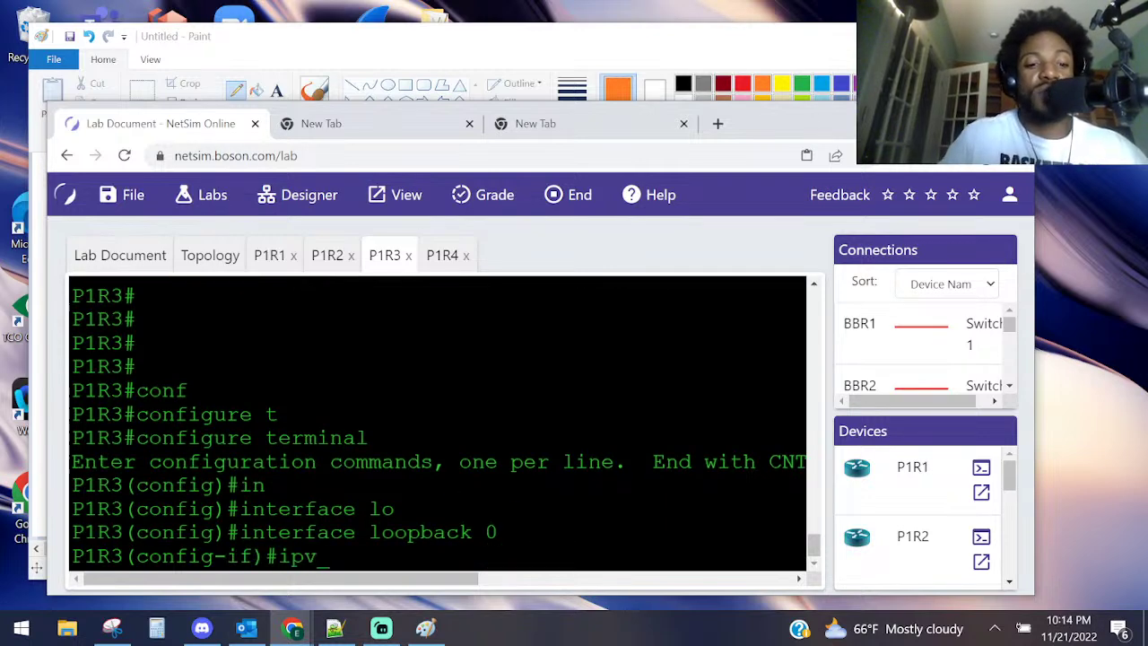
type("6 add")
key("Tab")
type("1:1:3:3::3/64")
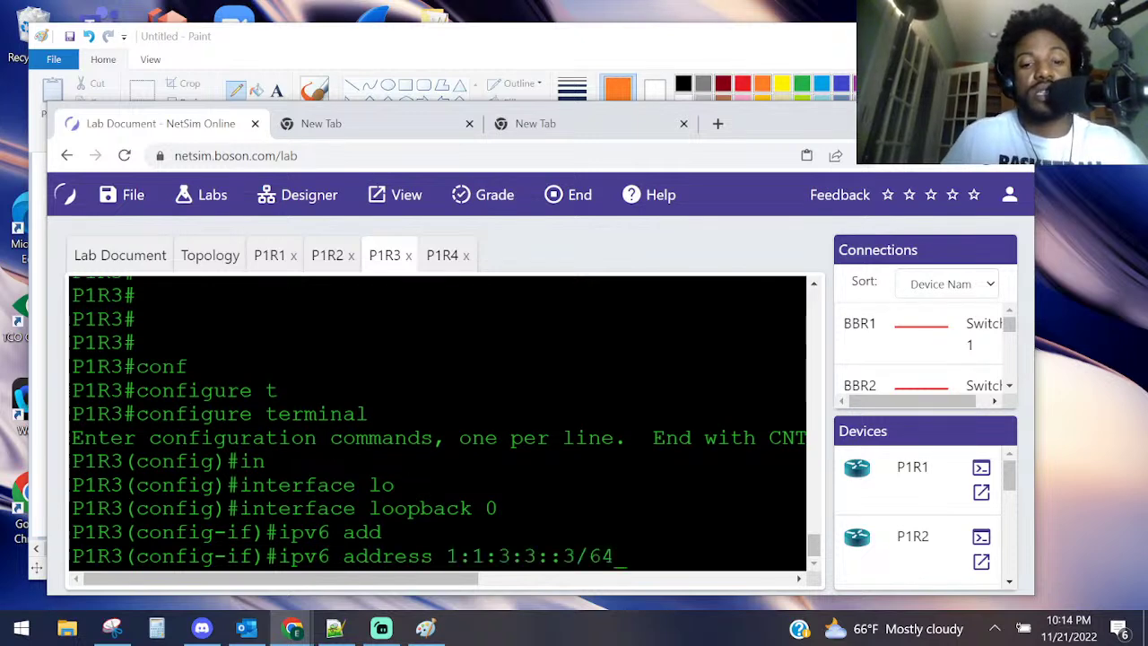
key("Return")
- Switch to the P1R4 console and enter global configuration mode
left_click(442, 255)
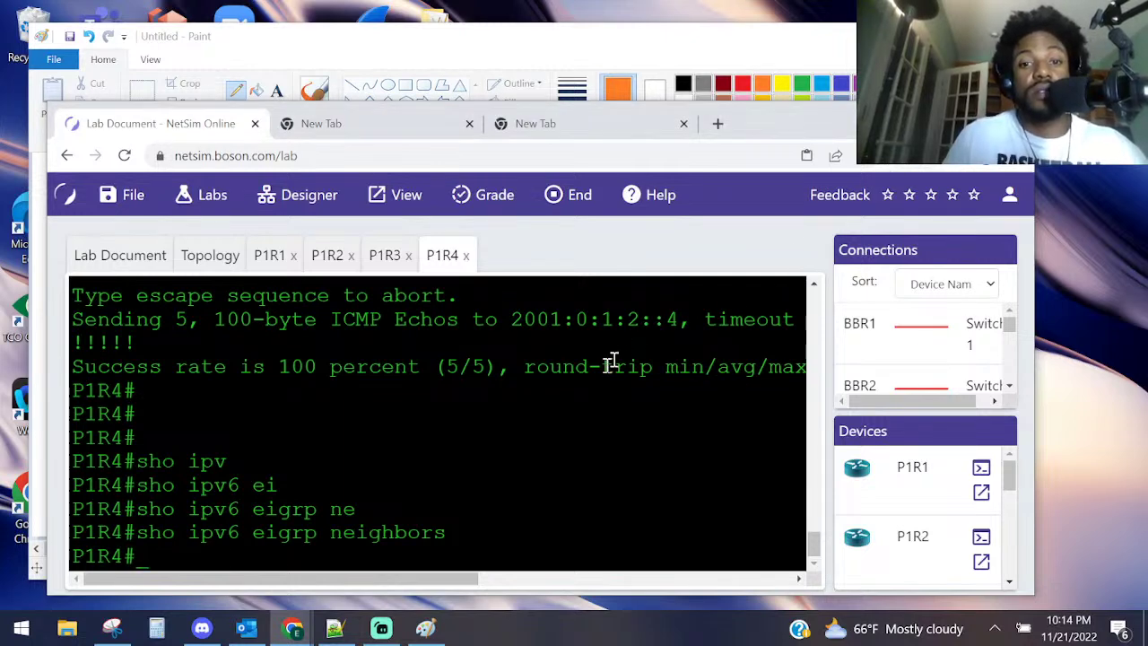
type("conf")
key("Tab")
type("t")
key("Tab")
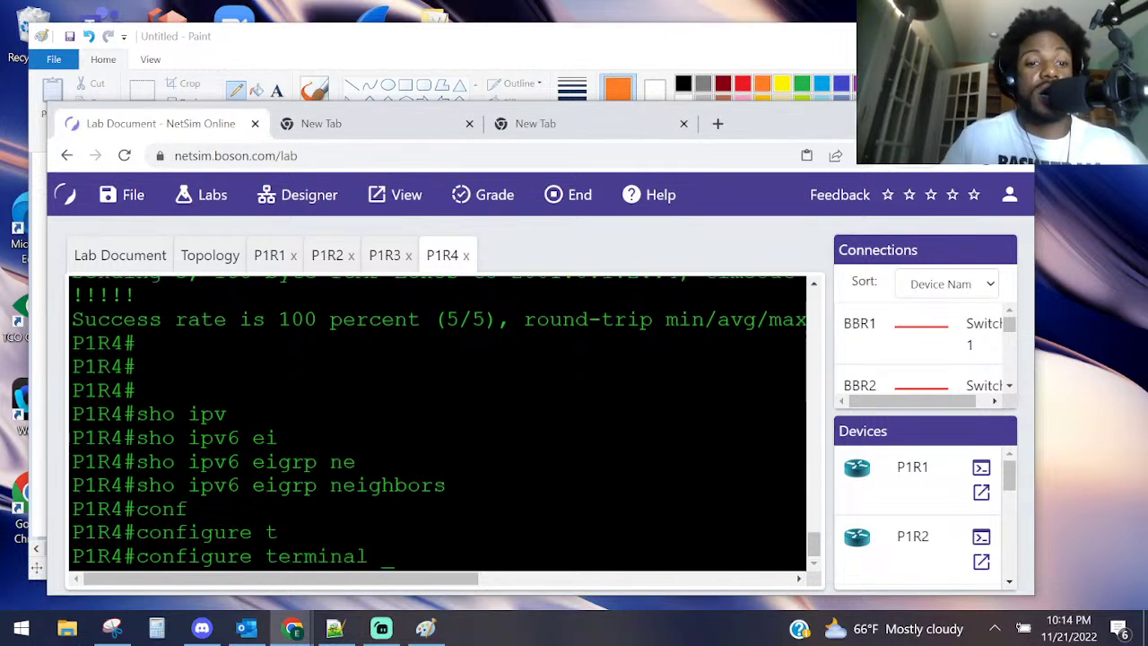
key("Return")
type("ipv")
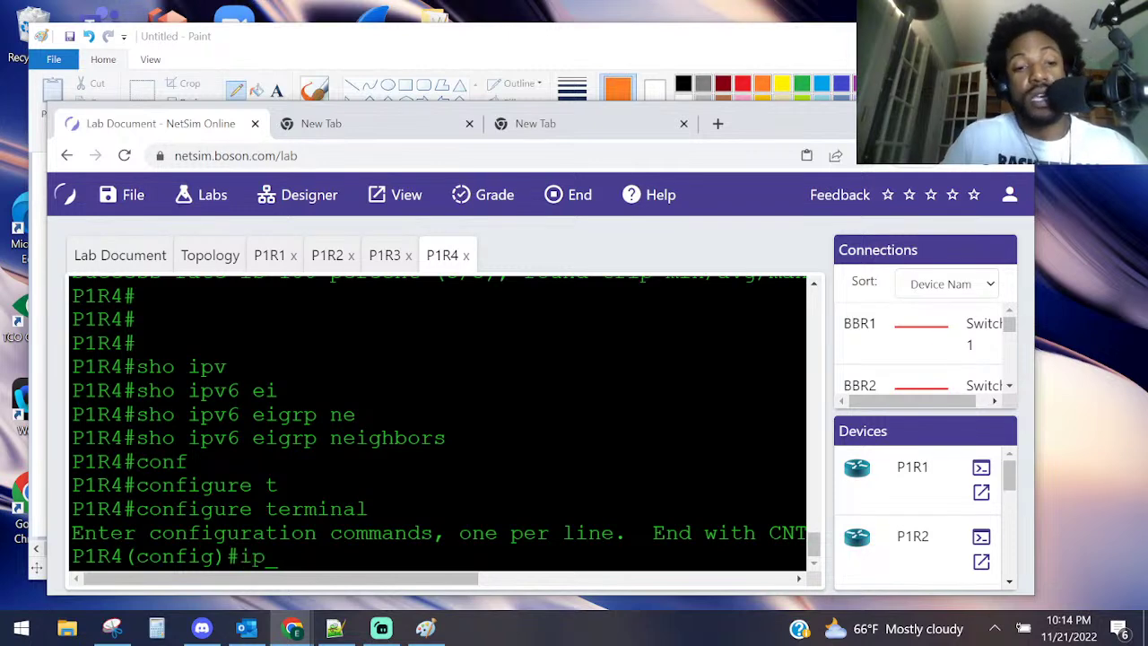
key("Tab")
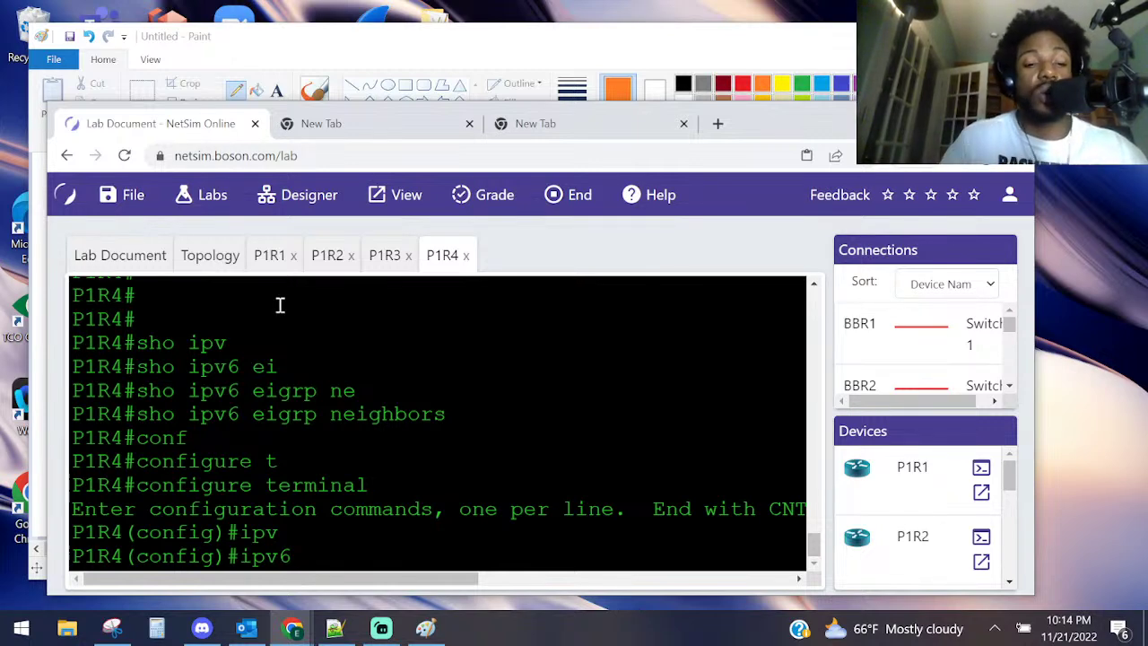
type("add")
key("Tab")
key("BackSpace")
key("BackSpace")
key("BackSpace")
key("BackSpace")
key("BackSpace")
key("BackSpace")
key("BackSpace")
key("BackSpace")
- Enter interface configuration for loopback 0 on P1R4
type("in")
key("Tab")
type("loo")
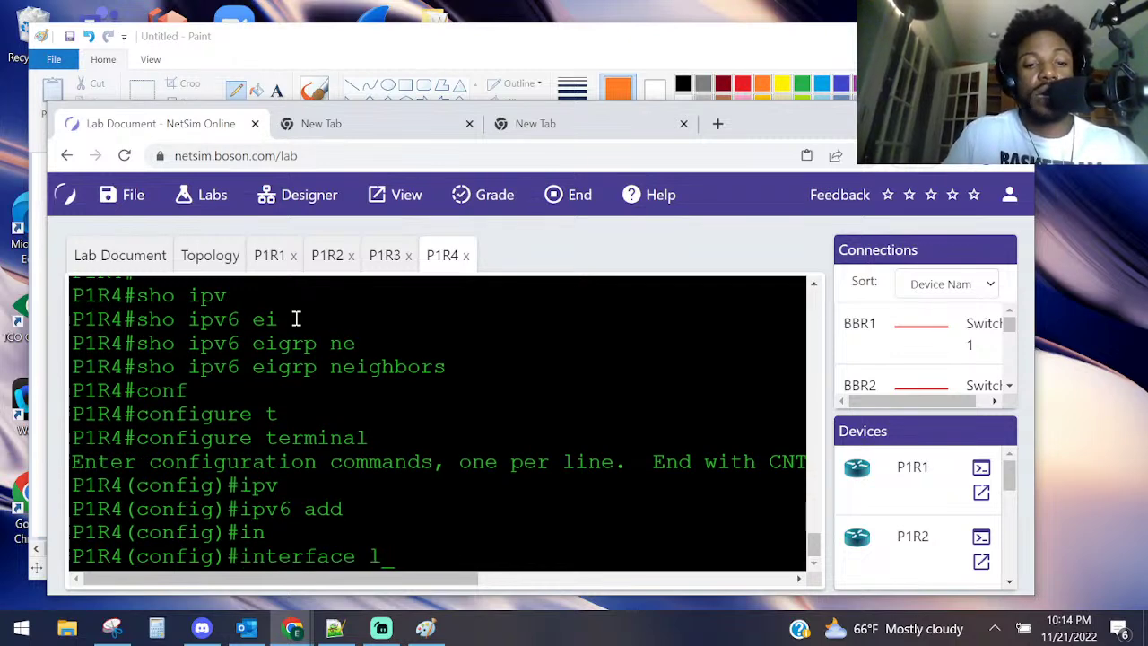
key("Tab")
type("0")
key("Return")
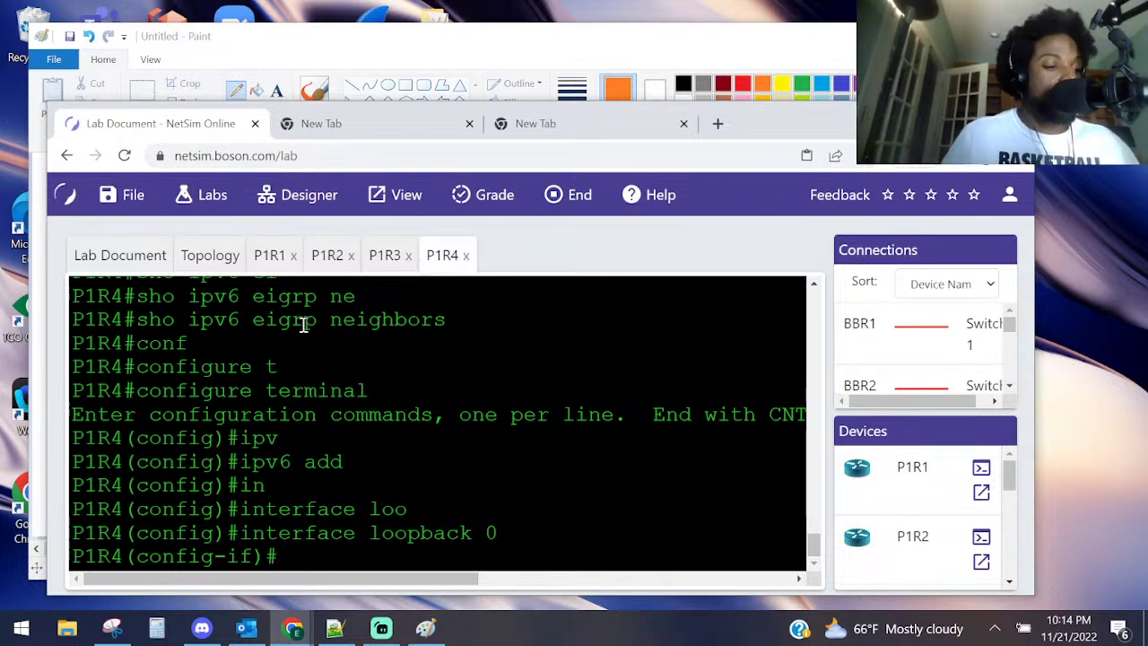
- Assign the IPv6 address 1:1:4:4::4/64 to P1R4's loopback 0 and exit configuration mode
type("ipv")
key("Tab")
type("add")
key("Tab")
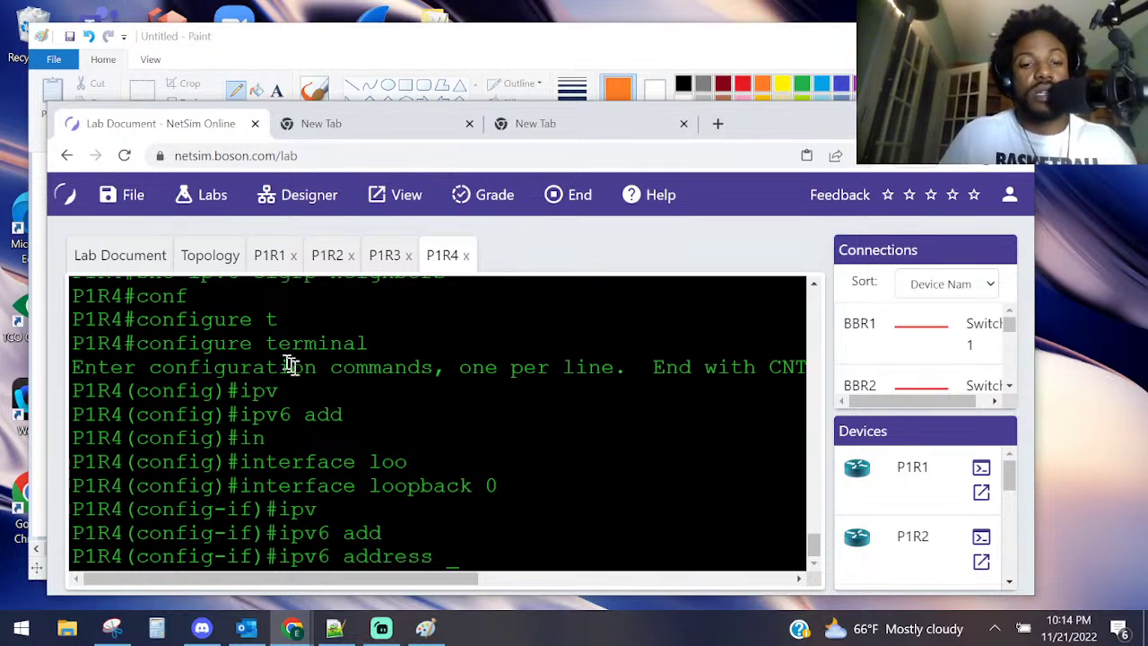
type("1:1:4:4::4/64")
key("Return")
key("ctrl+z")
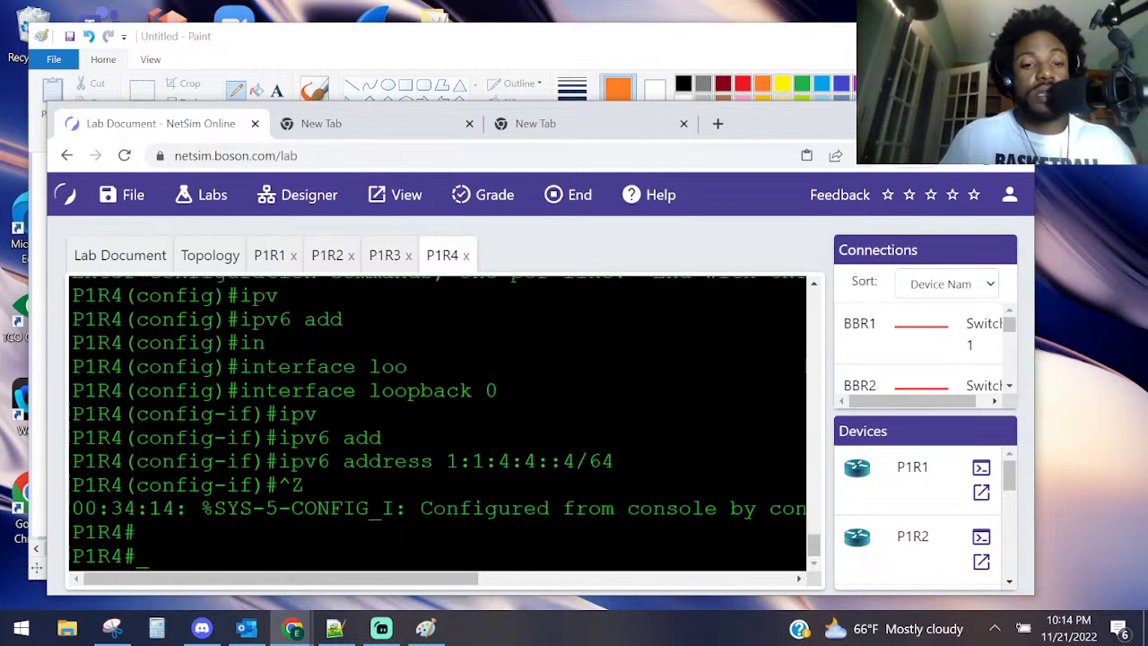
- Grade the EIGRPv6 Configuration II lab and highlight the results line in the grading summary
left_click(487, 194)
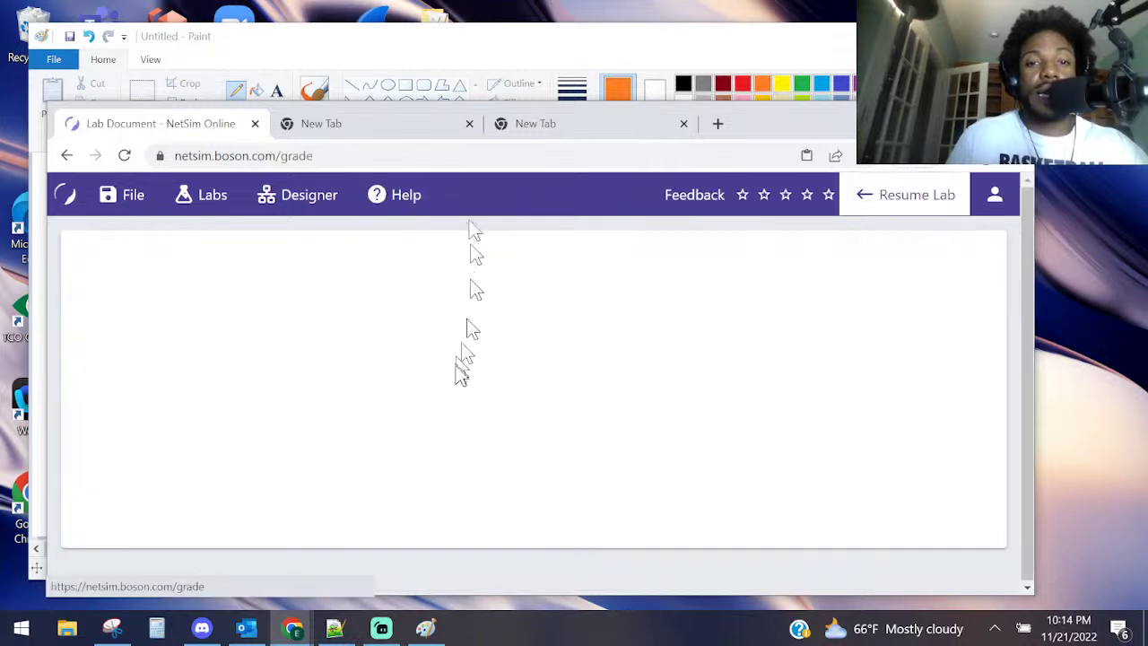
left_click_drag(350, 349, 105, 350)
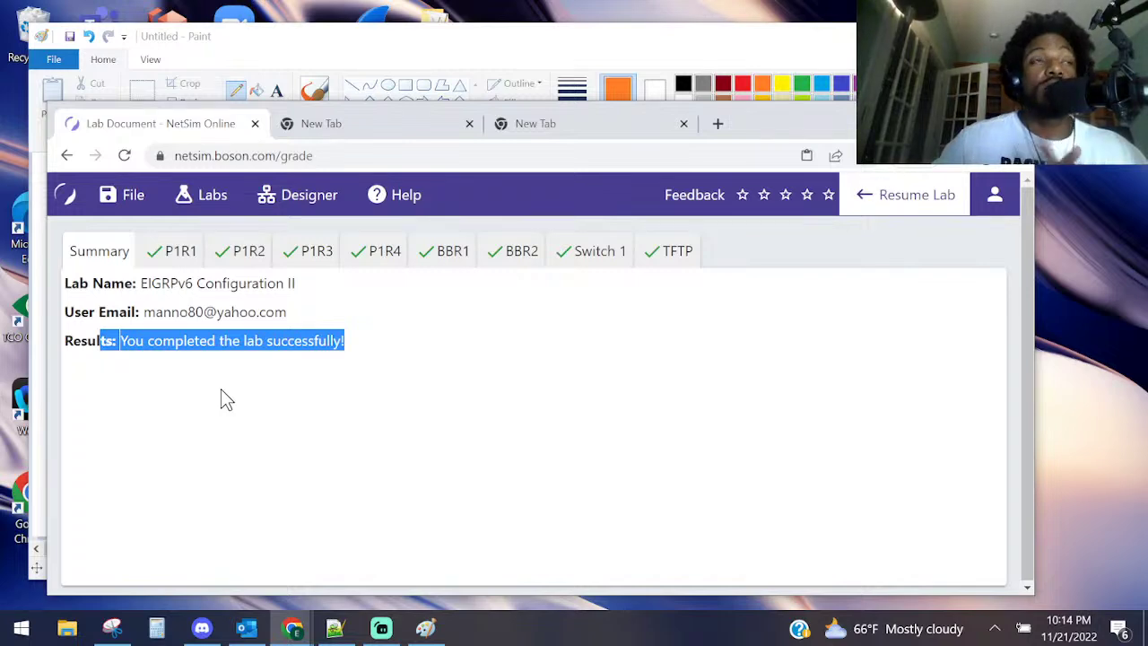
- Open the lab list and review the completion status of the EIGRP labs under ENARSI 300-410, Layer 3 Technologies
left_click(207, 194)
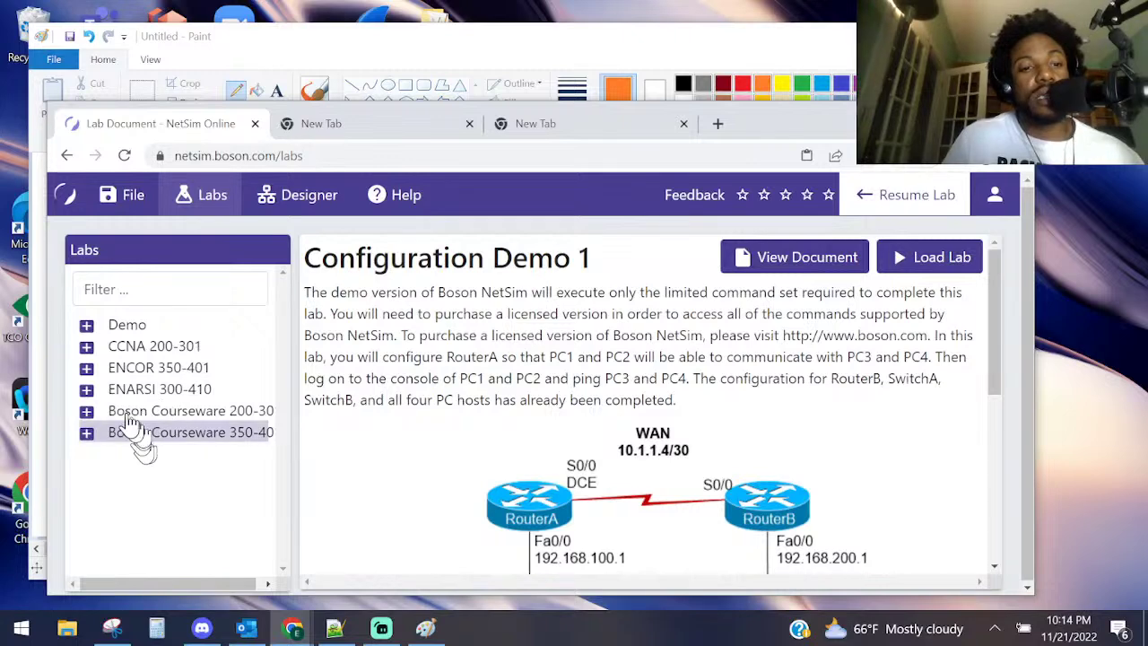
left_click(86, 397)
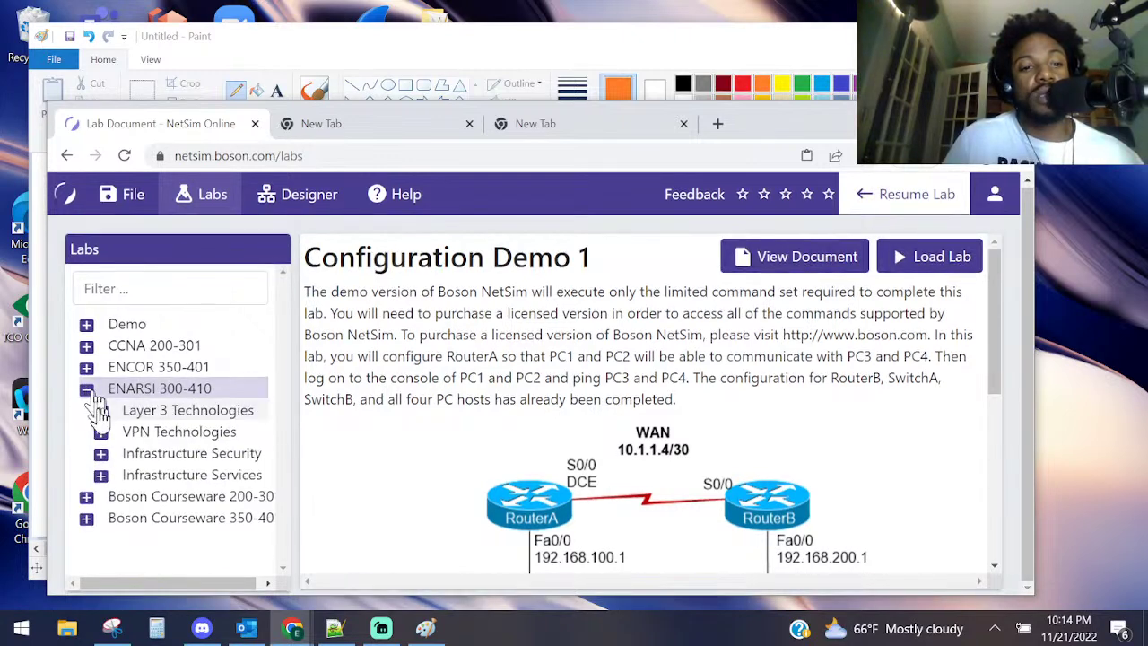
left_click(100, 411)
scroll(148, 414, "down", 3)
scroll(148, 414, "up", 2)
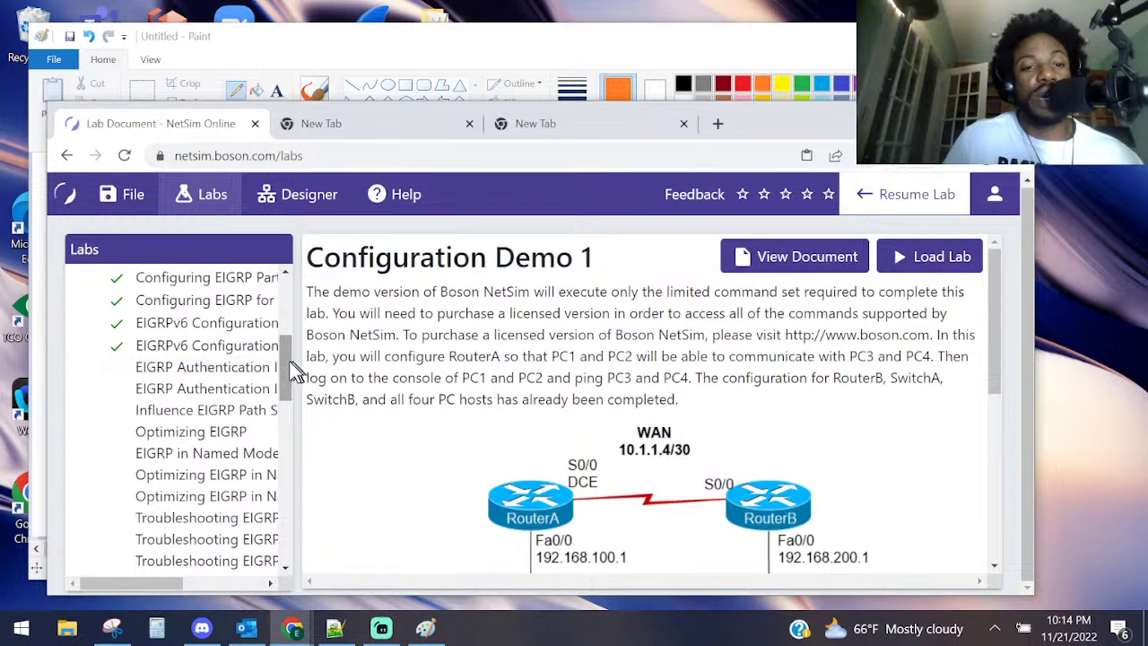
mouse_move(286, 359)
left_mouse_down()
mouse_move(285, 324)
mouse_move(287, 339)
left_mouse_up()
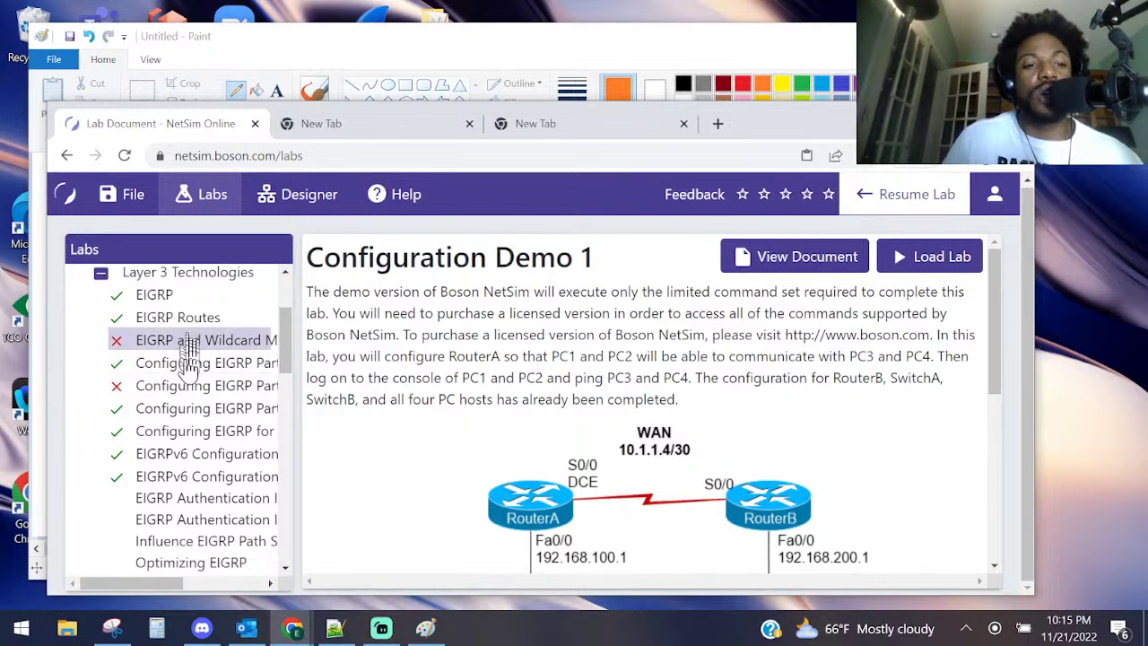
left_click_drag(283, 332, 269, 368)
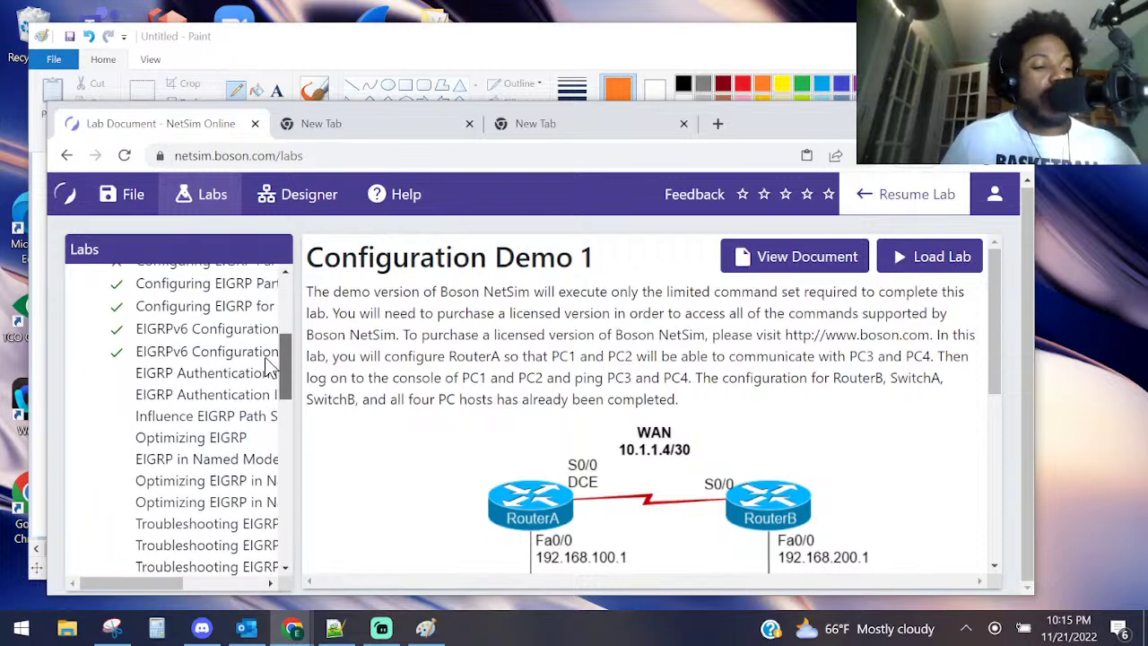
left_click_drag(266, 357, 265, 345)
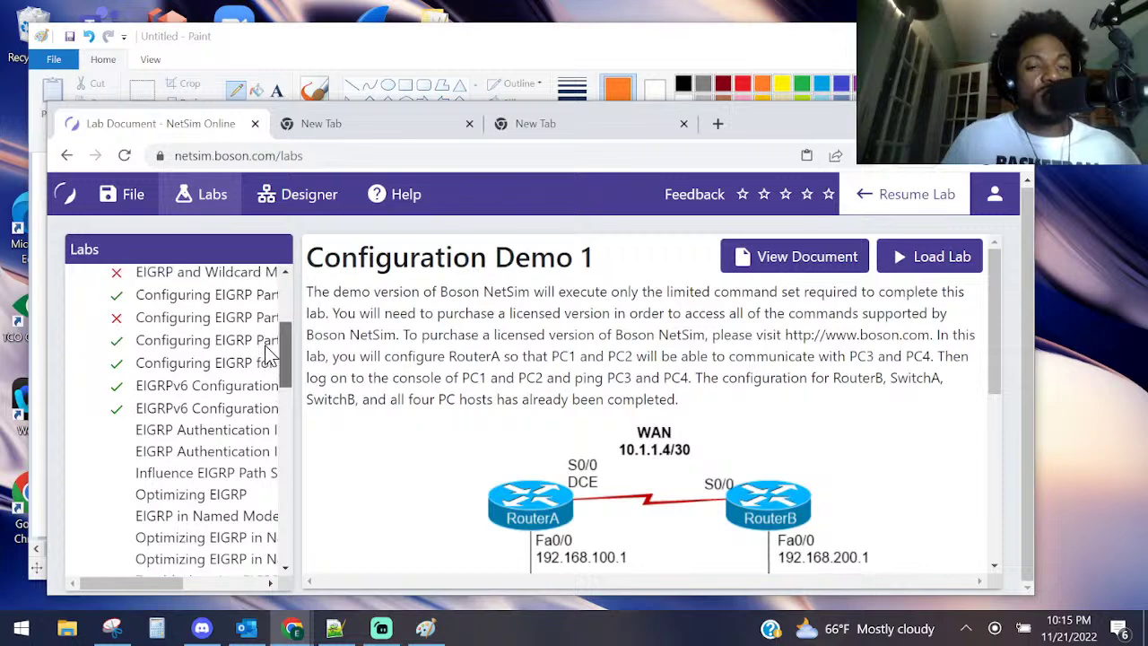